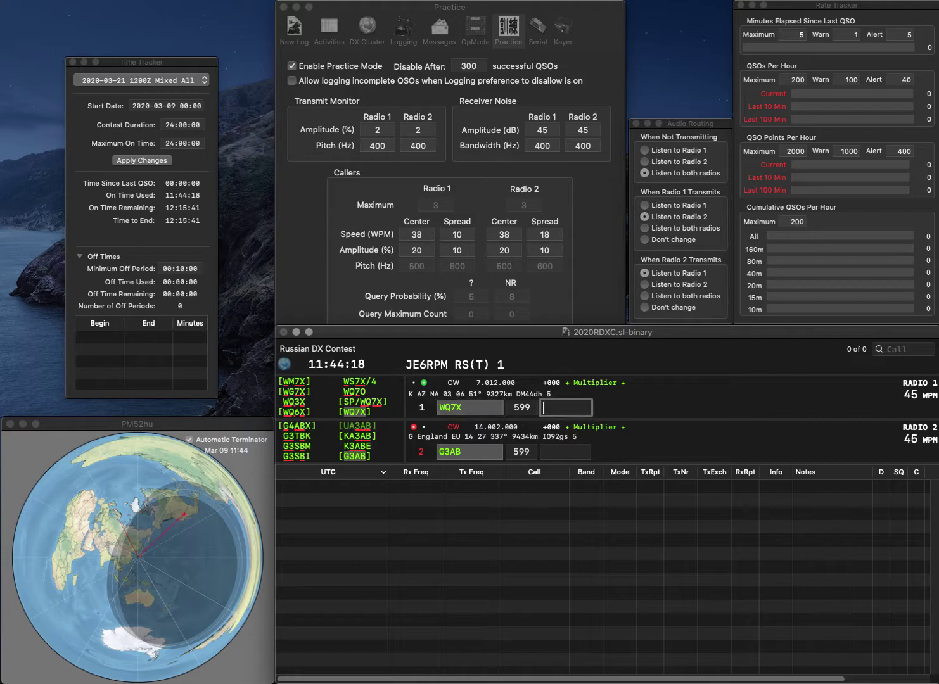
pyautogui.press('space')
pyautogui.write('WQ3X')
pyautogui.press('Return')
pyautogui.press('space')
pyautogui.write('999')
pyautogui.press('Return')
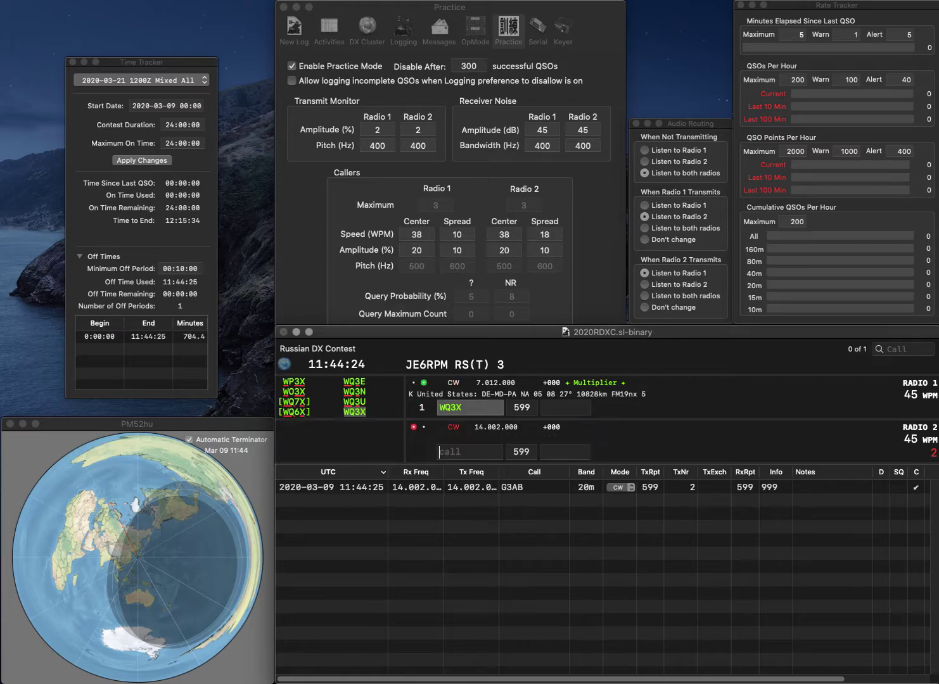
# - Log WQ3X on Radio 1 with received number 585 and answer DD5M on Radio 2
pyautogui.write('58')
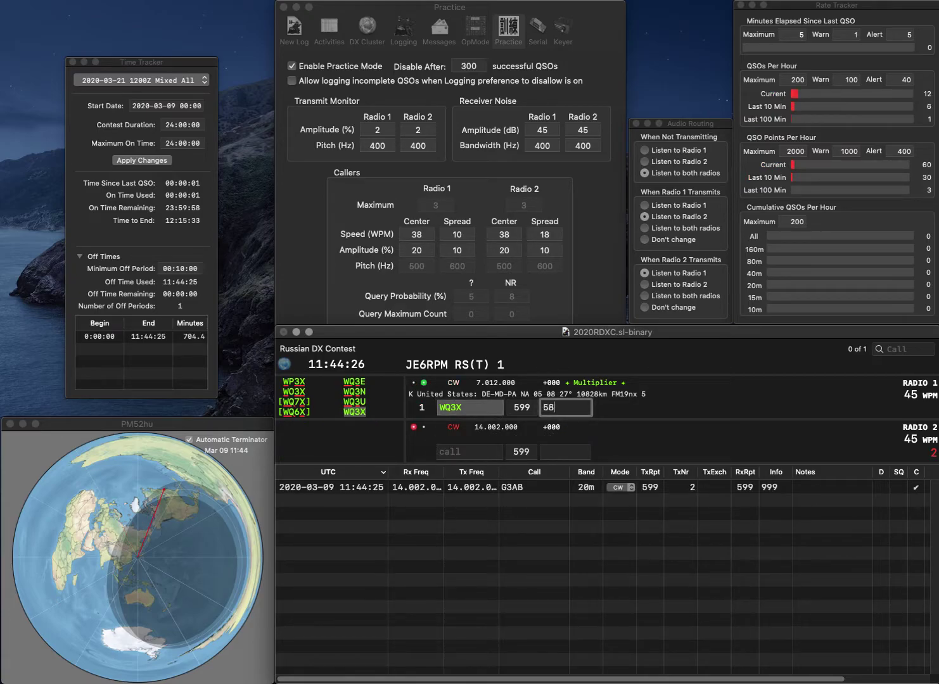
pyautogui.write('5')
pyautogui.press('Return')
pyautogui.write('DD5')
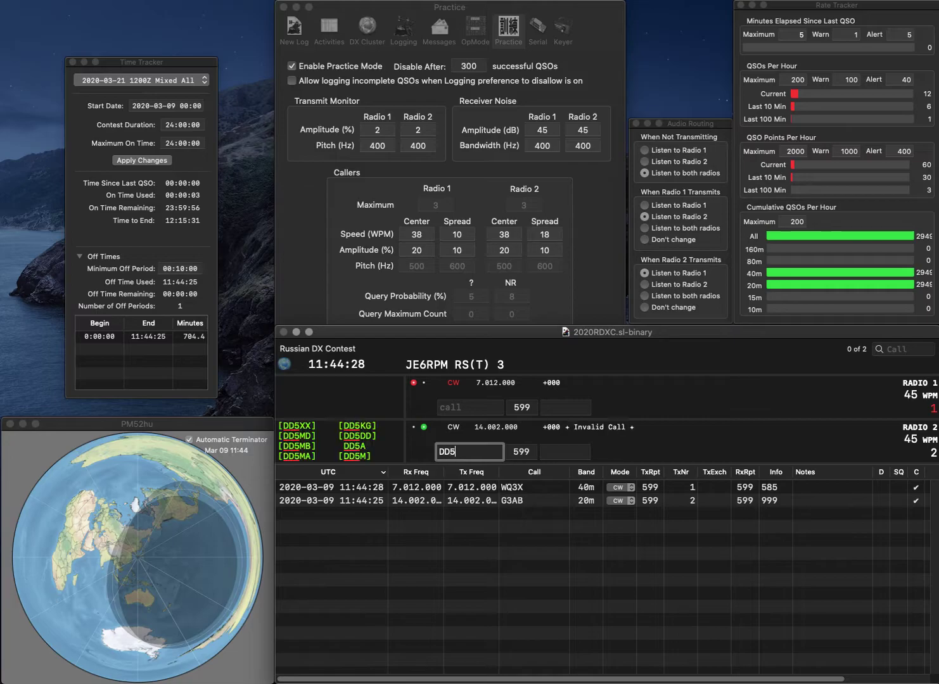
pyautogui.write('M')
pyautogui.press('Return')
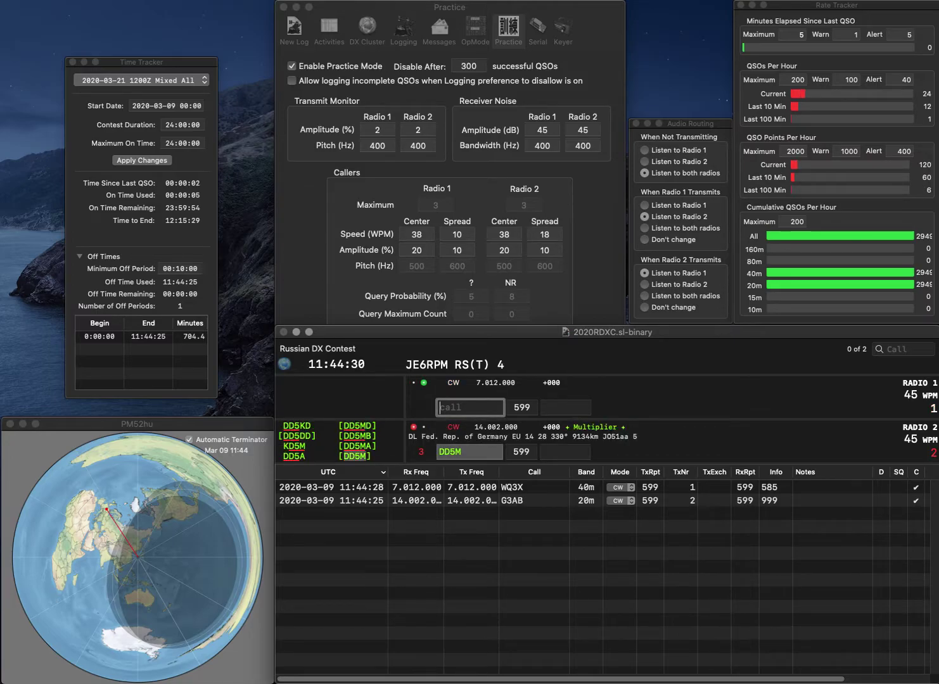
# - Answer W8VO on Radio 1 and log DD5M on Radio 2 with received number 831
pyautogui.write('W8VO')
pyautogui.press('Return')
pyautogui.press('Return')
pyautogui.write('831')
pyautogui.press('Return')
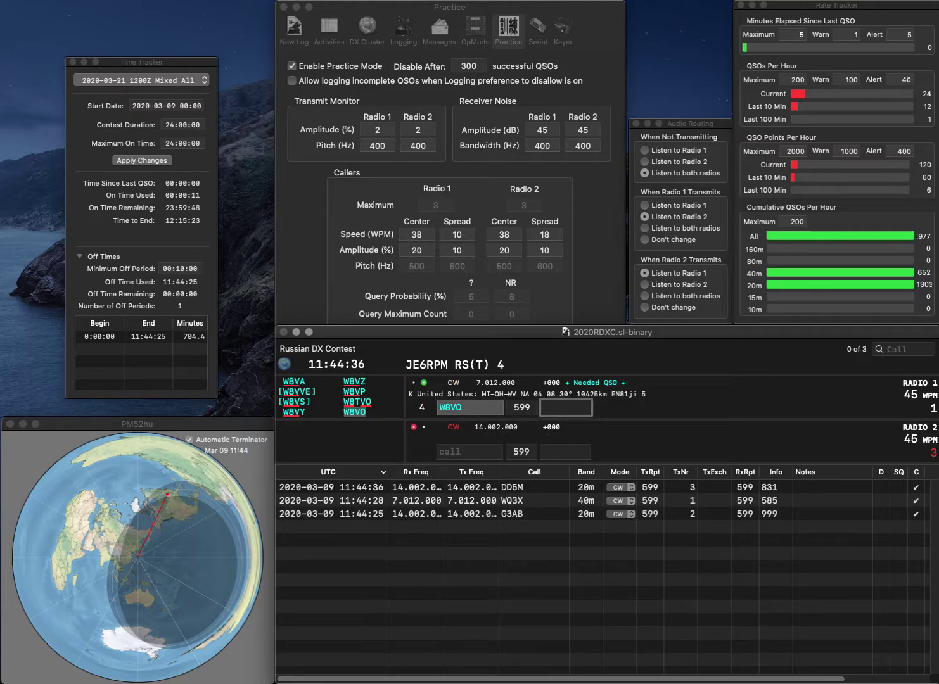
# - Log W8VO on Radio 1 with received number 97 and answer AI3KS on Radio 2
pyautogui.write('97')
pyautogui.press('Return')
pyautogui.write('AI4')
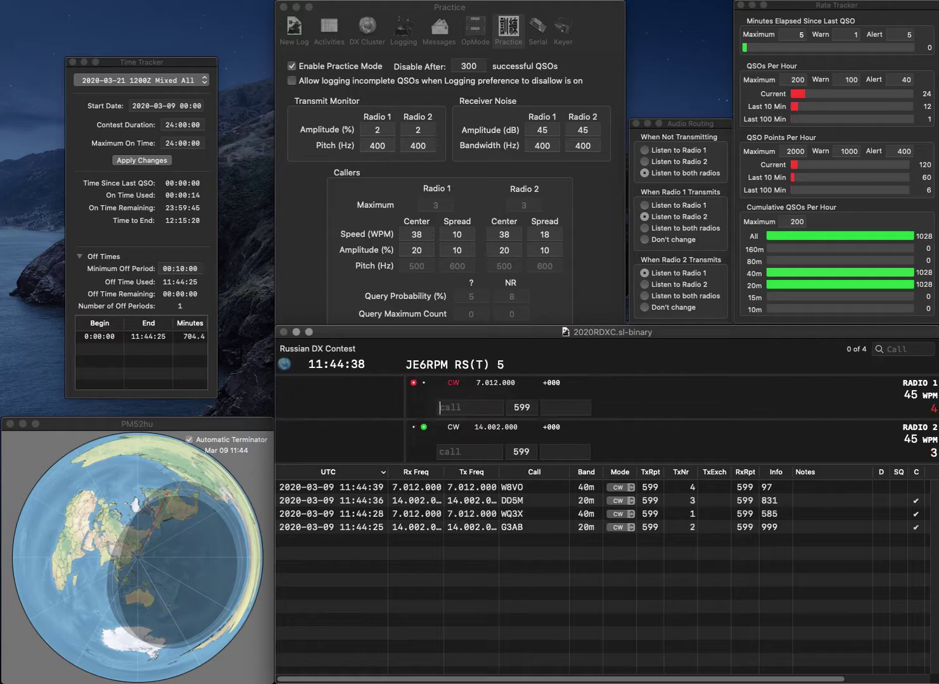
pyautogui.press('BackSpace')
pyautogui.write('3KS')
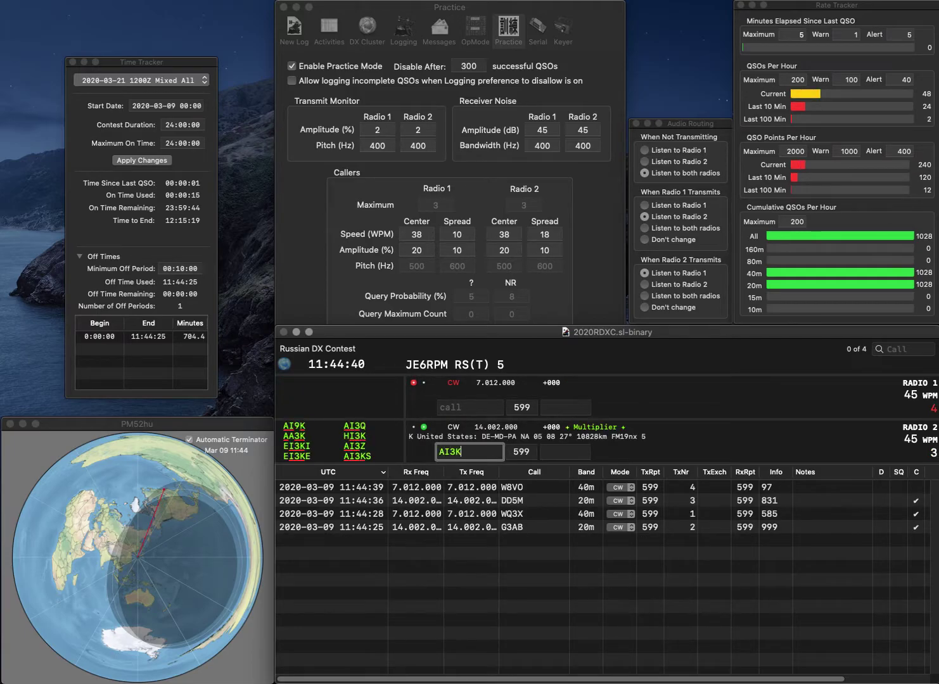
pyautogui.press('Return')
pyautogui.write('OE')
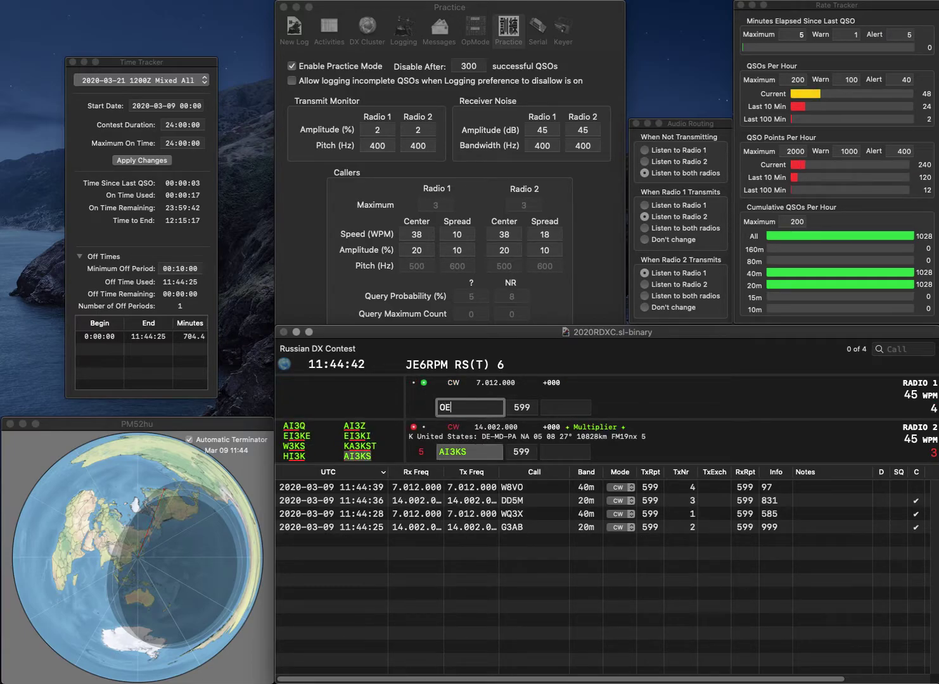
pyautogui.write('9CBV')
pyautogui.press('Return')
pyautogui.press('Tab')
pyautogui.write('215')
pyautogui.press('Return')
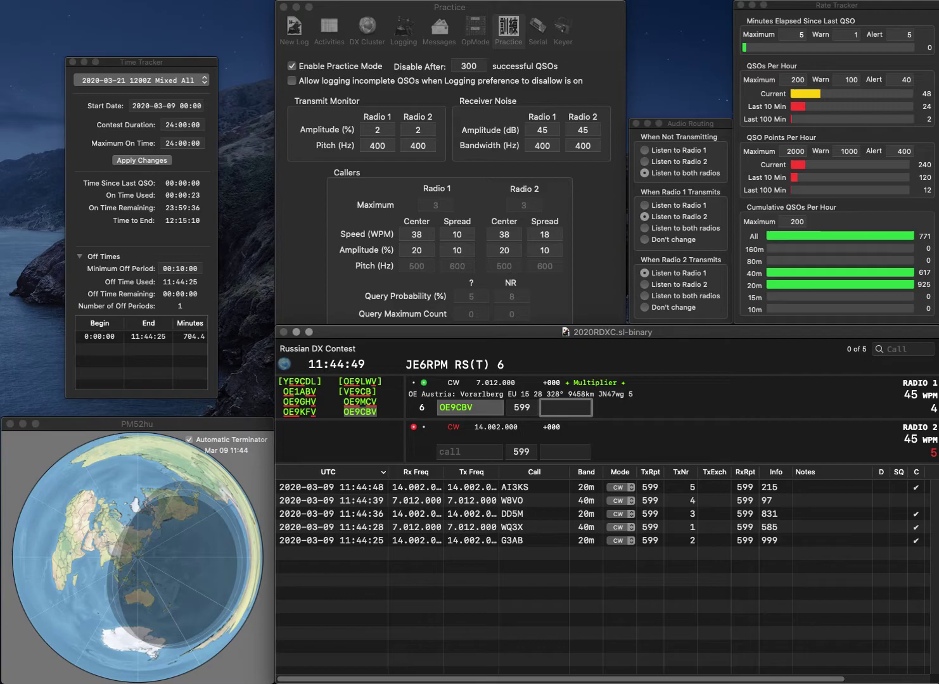
pyautogui.write('57')
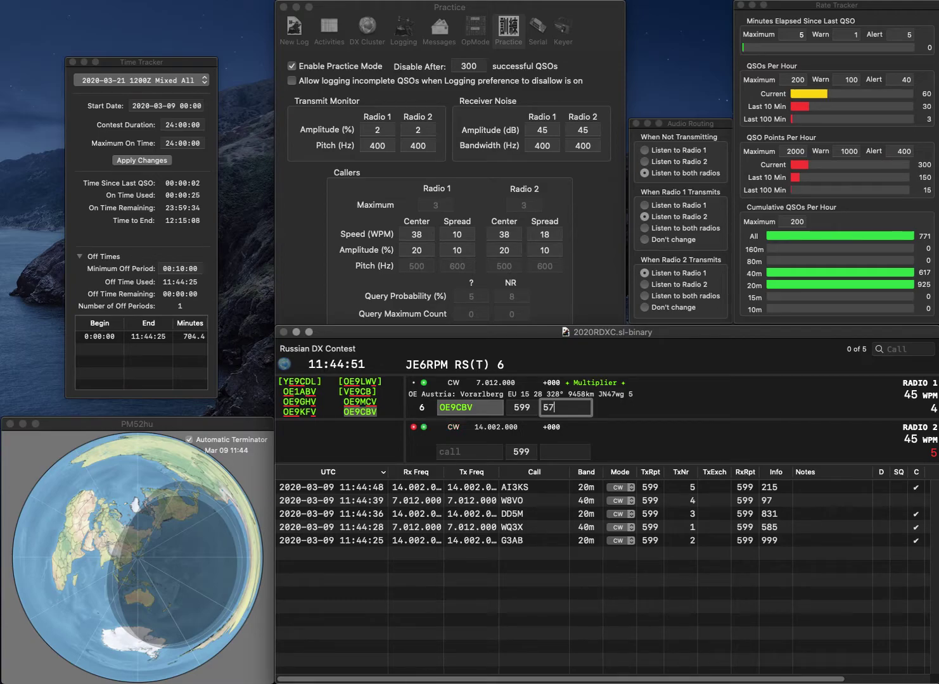
pyautogui.write('6')
pyautogui.press('Return')
pyautogui.write('M1B')
pyautogui.press('BackSpace')
pyautogui.write('C')
pyautogui.press('Return')
# - Answer VE3PID on Radio 1 and log M1C on Radio 2 with received number 213
pyautogui.write('VE3PID')
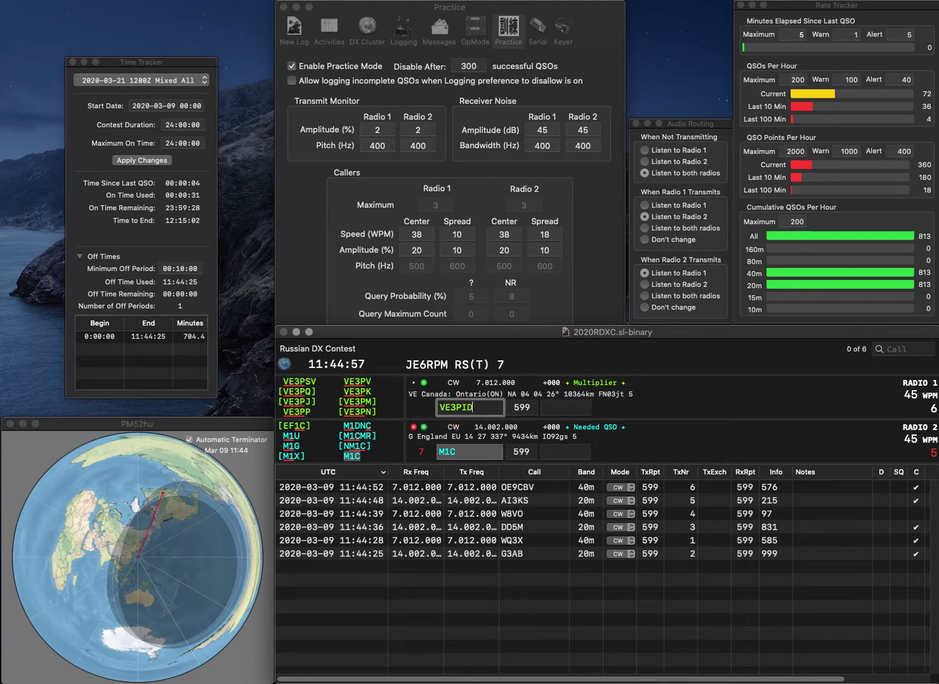
pyautogui.press('Return')
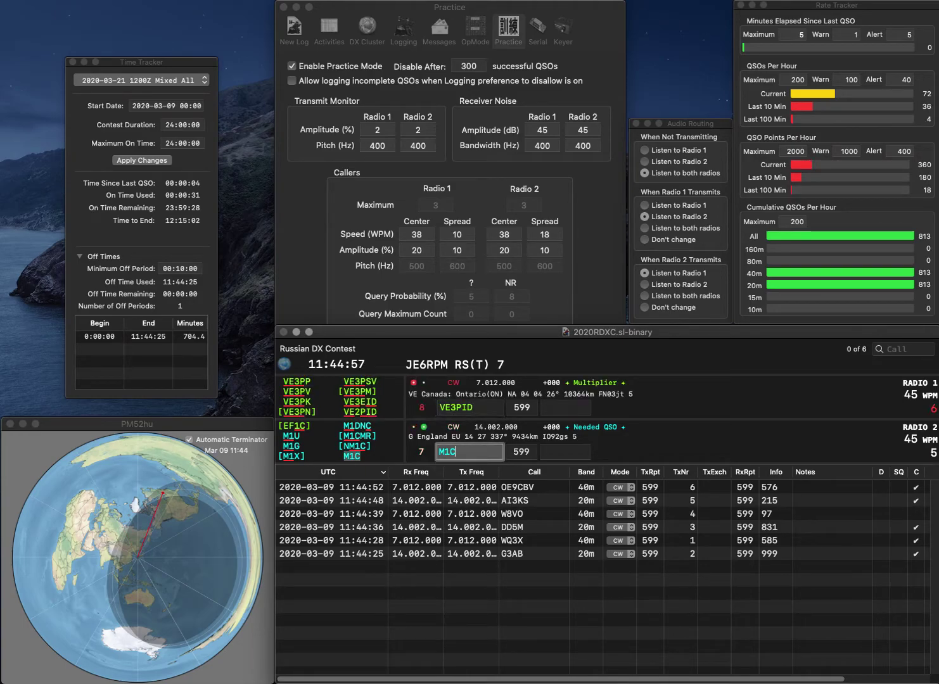
pyautogui.write('213')
pyautogui.press('Return')
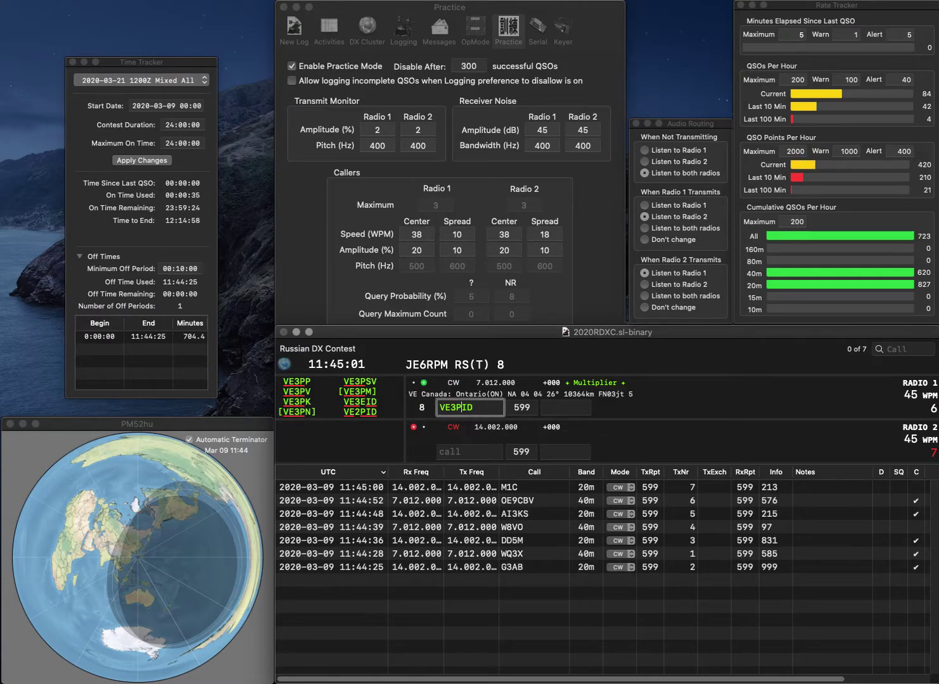
# - Correct the Radio 1 call sign to VE2PID and answer W4AU on Radio 2
pyautogui.press('BackSpace')
pyautogui.write('2')
pyautogui.press('Return')
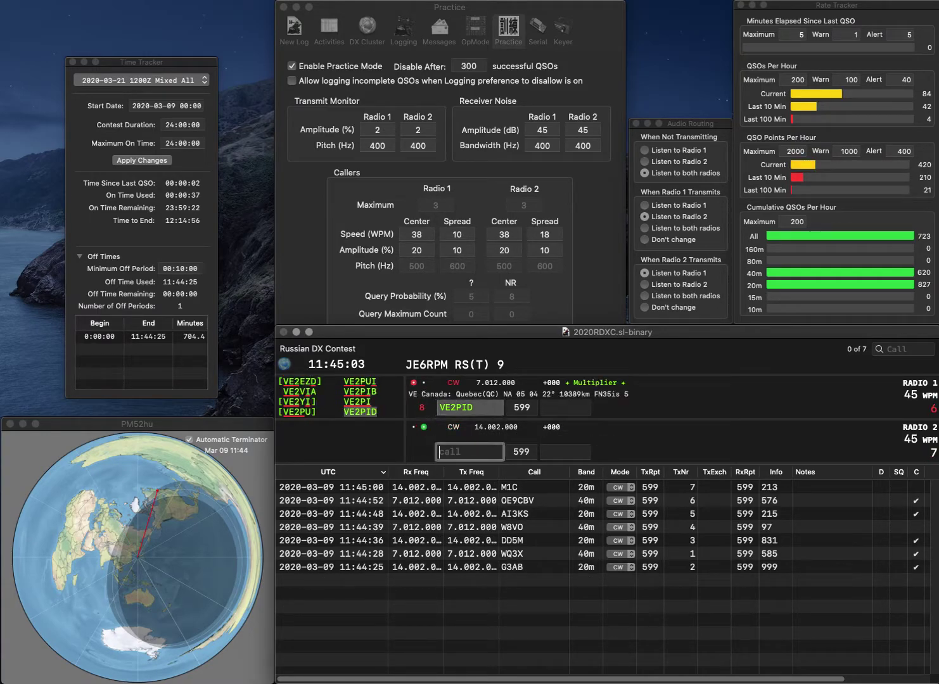
pyautogui.write('W4AU')
pyautogui.press('Return')
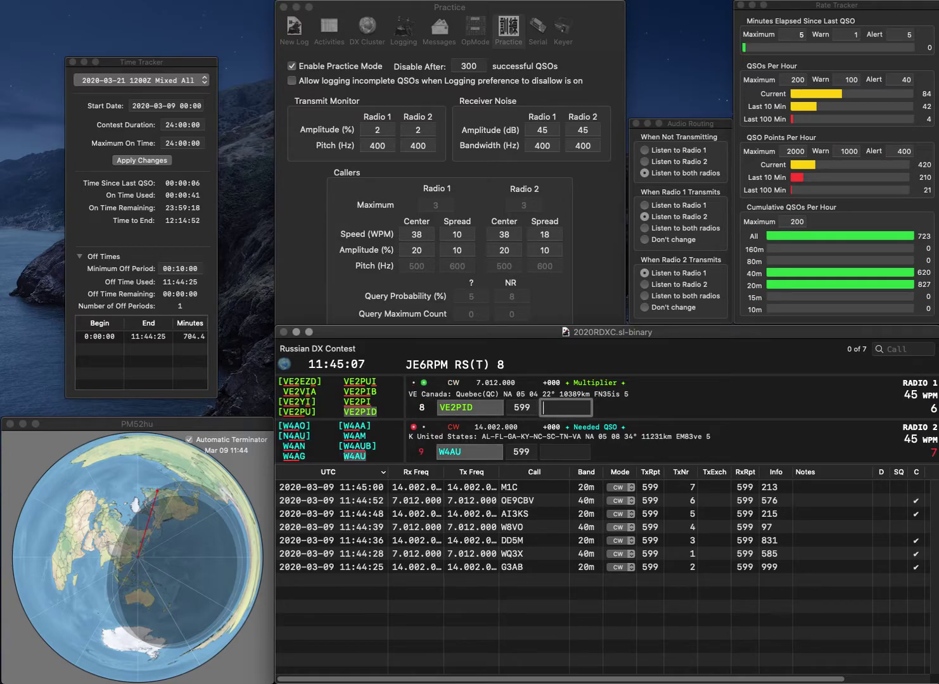
pyautogui.write('842')
pyautogui.press('Return')
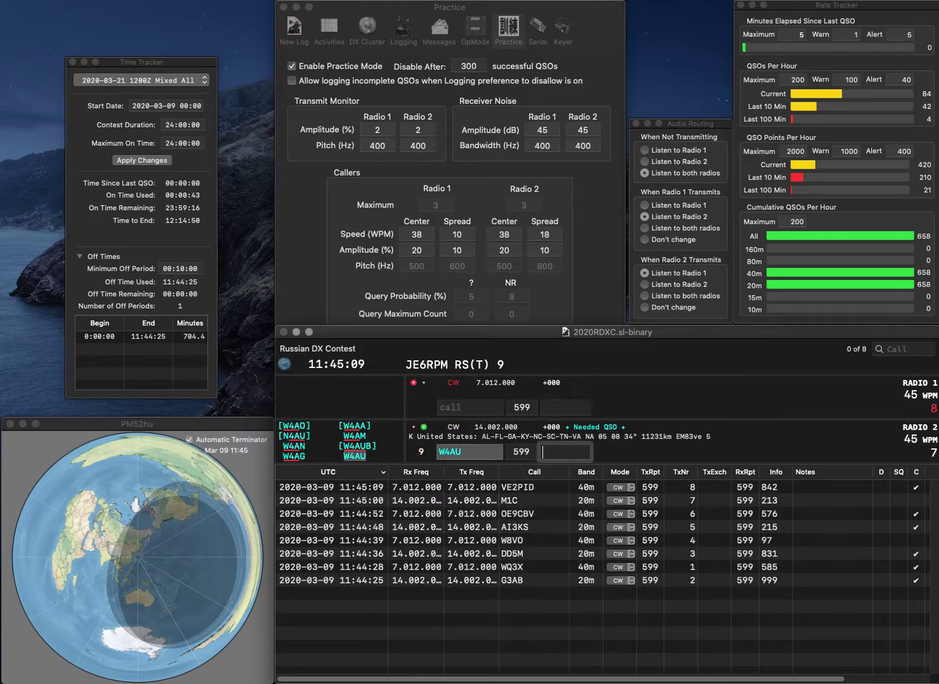
pyautogui.write('551')
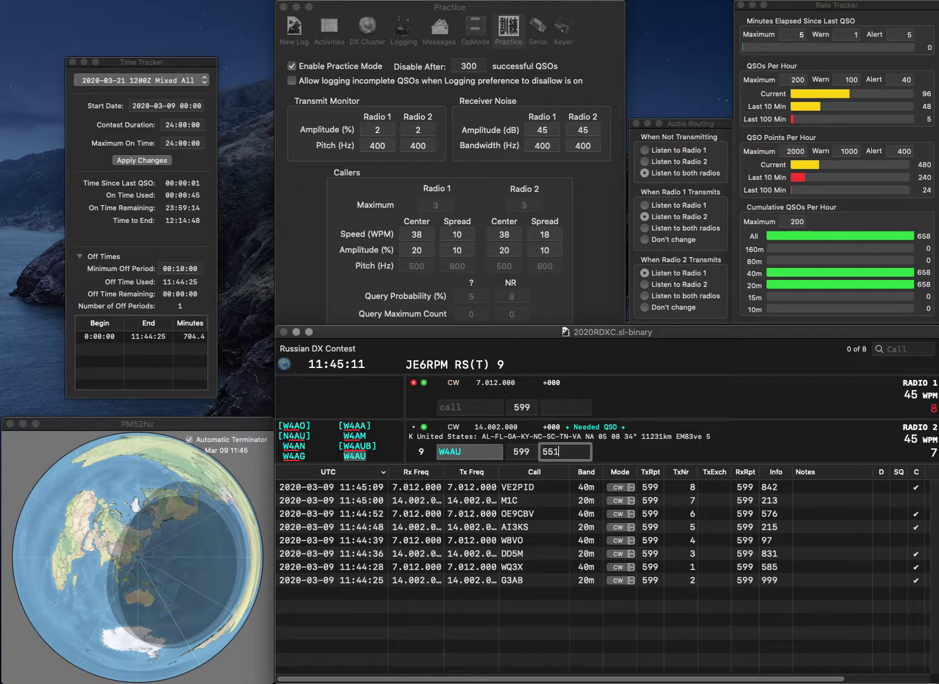
pyautogui.press('Return')
# - Answer W1GNR on Radio 1 and UX0RR on Radio 2
pyautogui.write('W1')
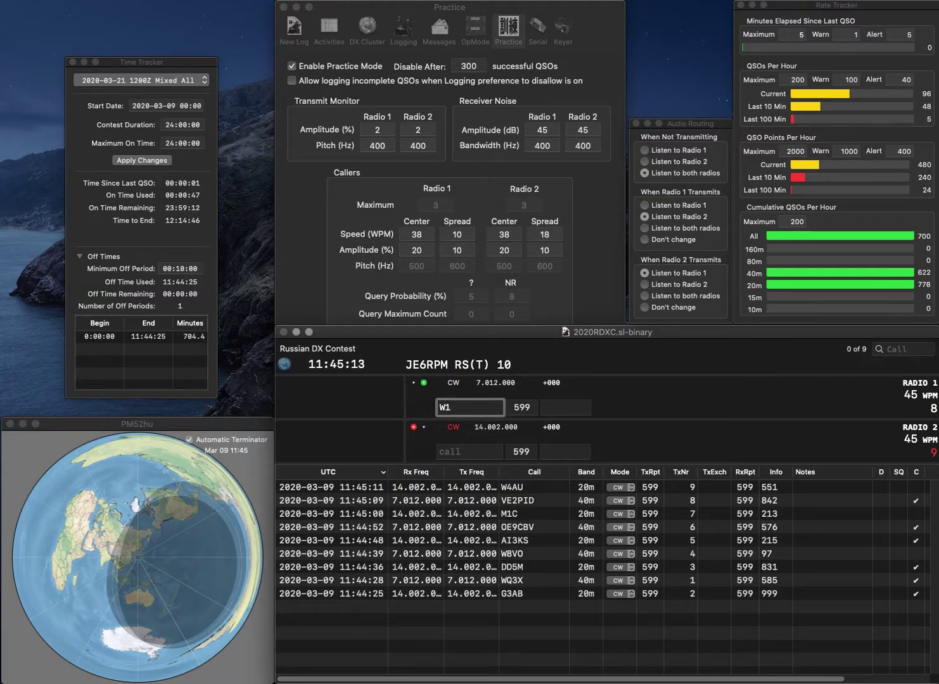
pyautogui.write('GNR')
pyautogui.press('Return')
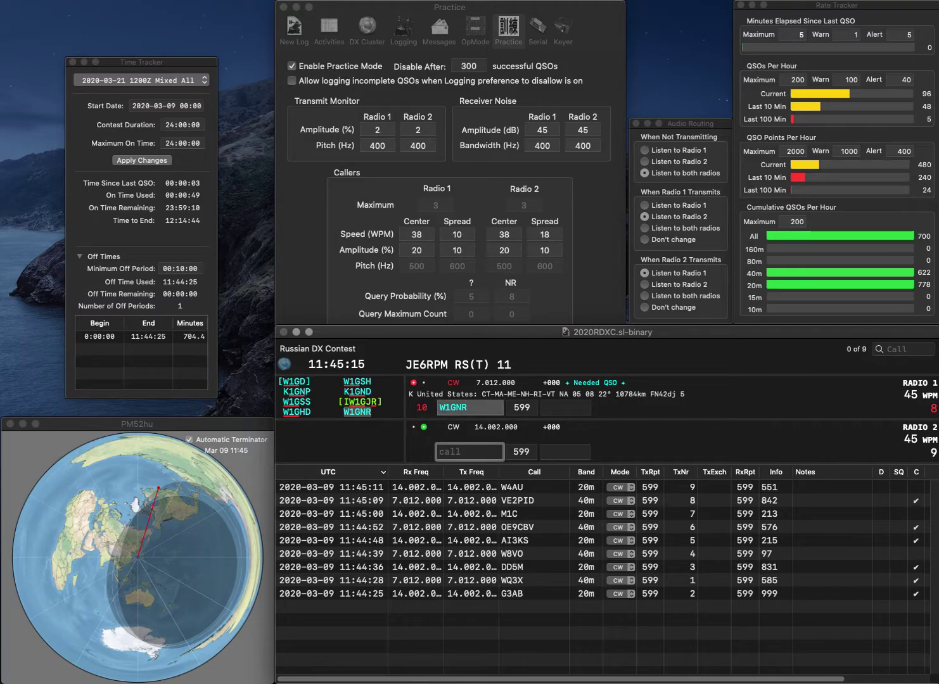
pyautogui.write('UX0RR')
pyautogui.press('Return')
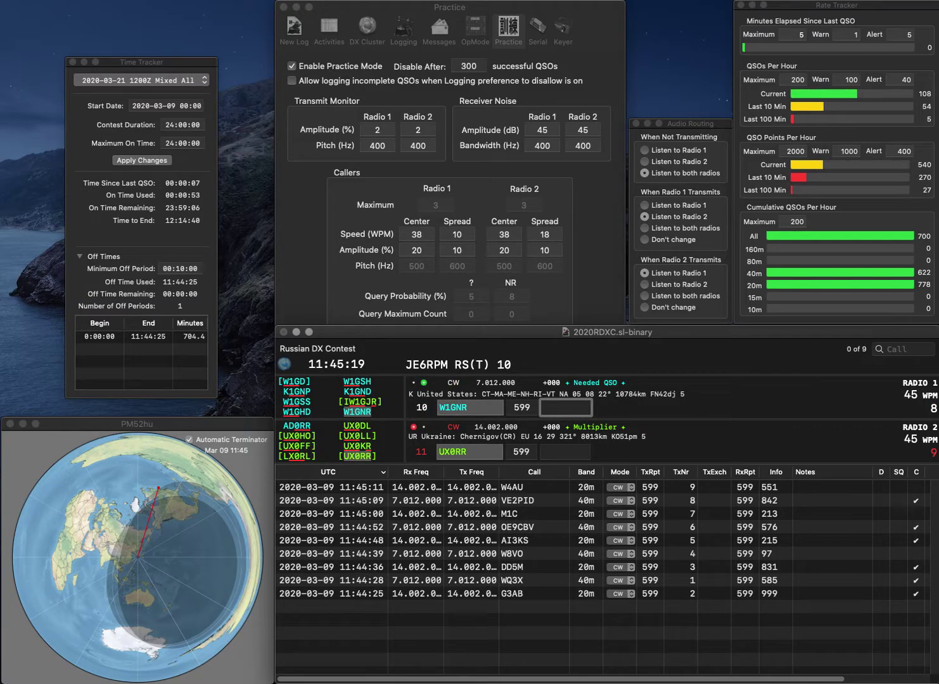
# - Log W1GNR on Radio 1 with received number 69 and UX0RR on Radio 2 with 384
pyautogui.write('69')
pyautogui.press('Return')
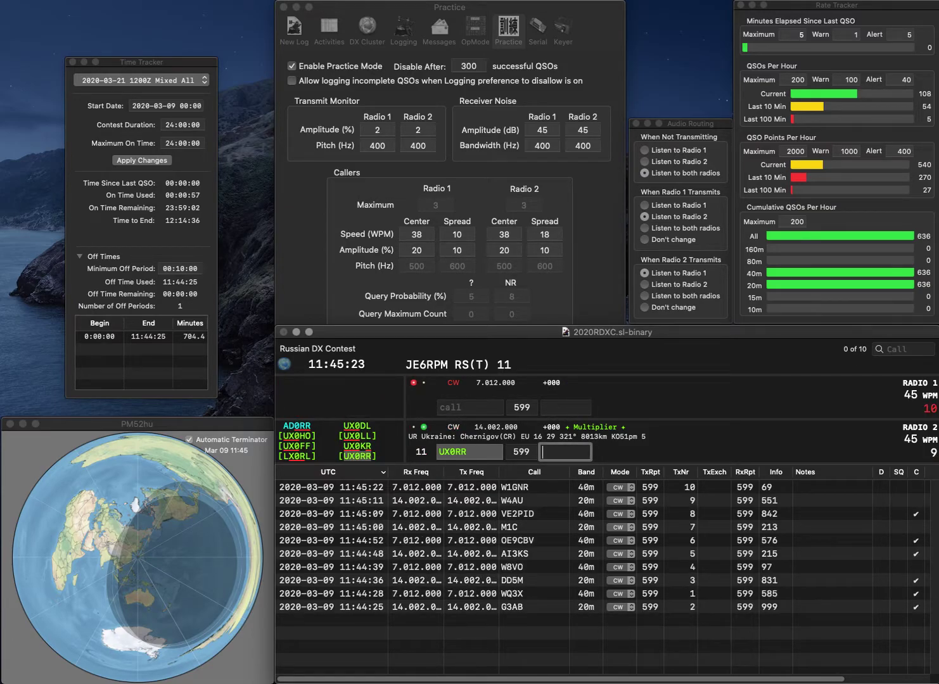
pyautogui.write('3')
pyautogui.press('Return')
pyautogui.write('BO')
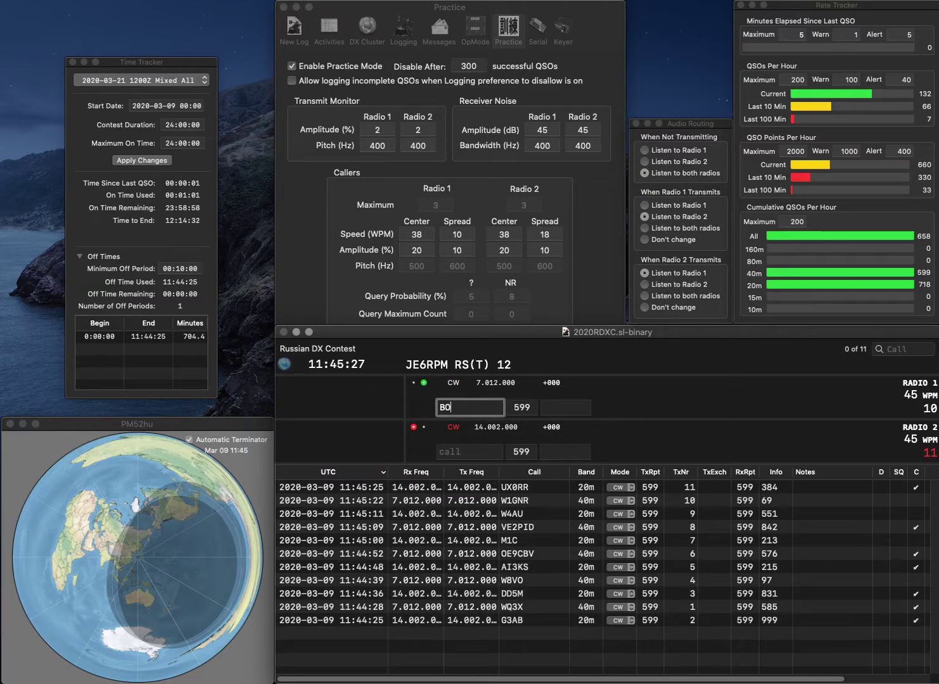
pyautogui.write('I')
pyautogui.press('Return')
pyautogui.write('W9')
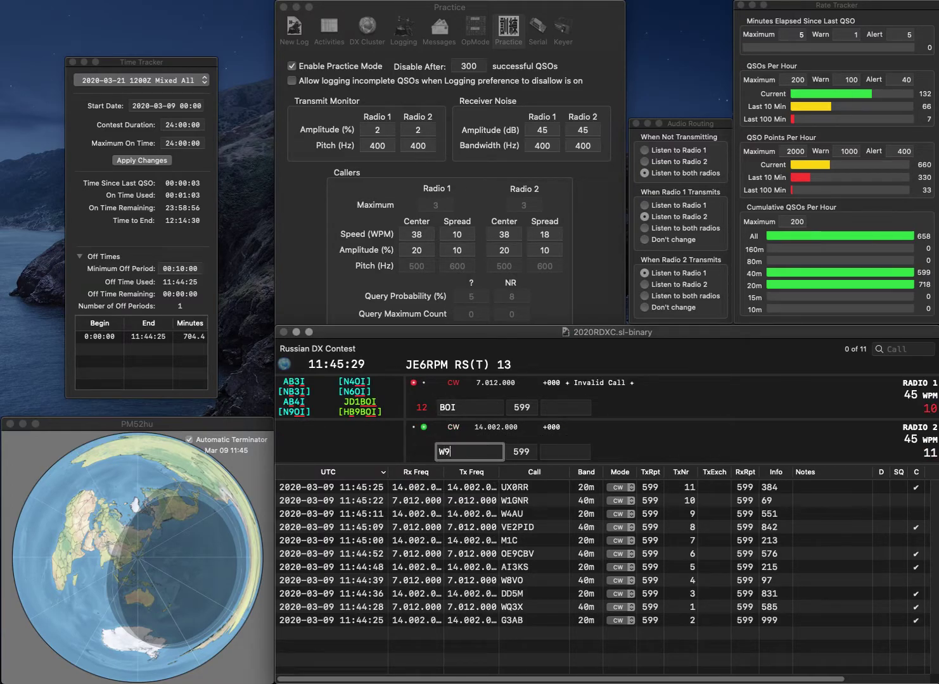
pyautogui.write('ZL')
pyautogui.press('Return')
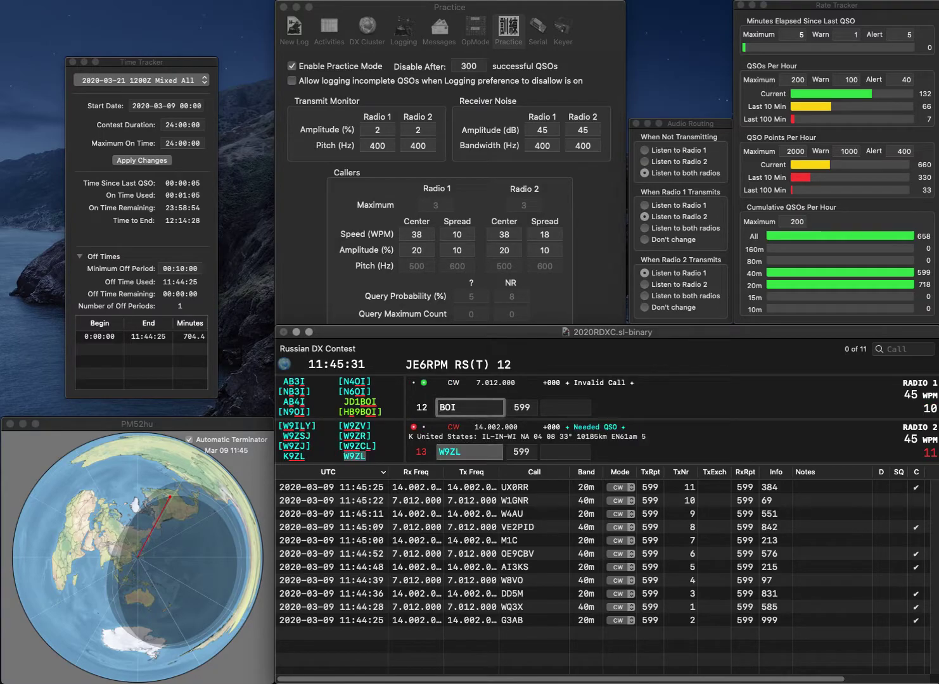
pyautogui.write('SM6')
pyautogui.press('Delete')
pyautogui.write('D')
pyautogui.press('Return')
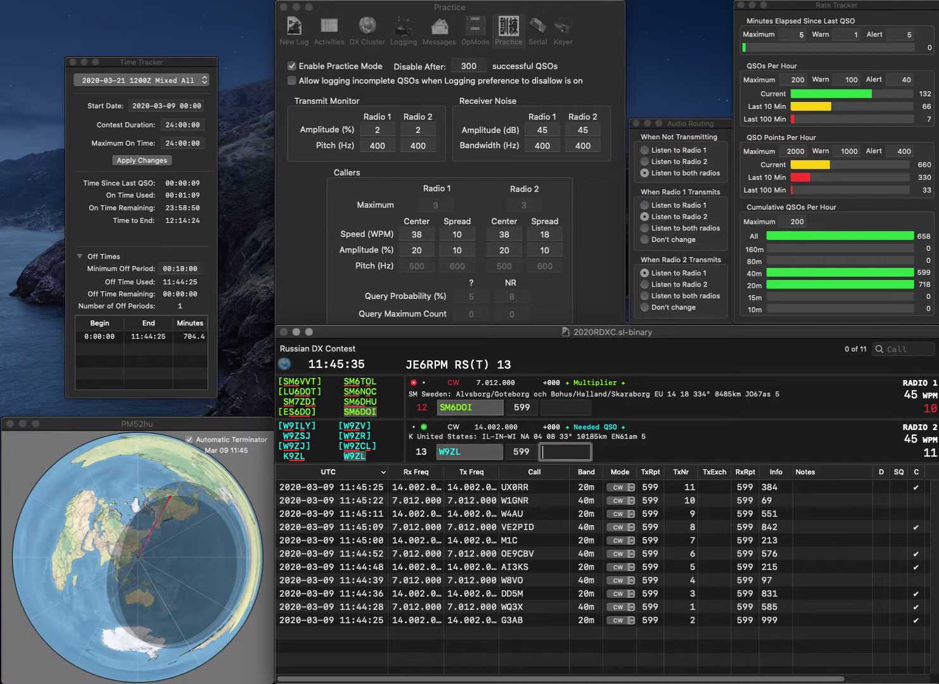
pyautogui.press('Return')
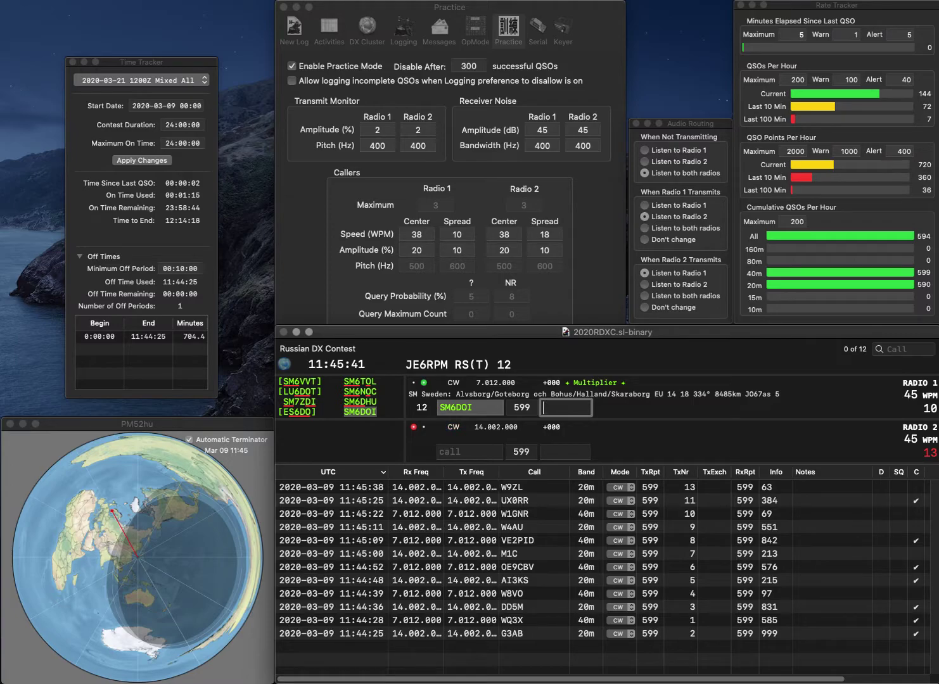
pyautogui.write('9')
pyautogui.press('Return')
pyautogui.write('R3VM')
pyautogui.press('Return')
# - Answer N9NTC on Radio 1 and correct the Radio 2 call sign to R2VM
pyautogui.write('N9NTC')
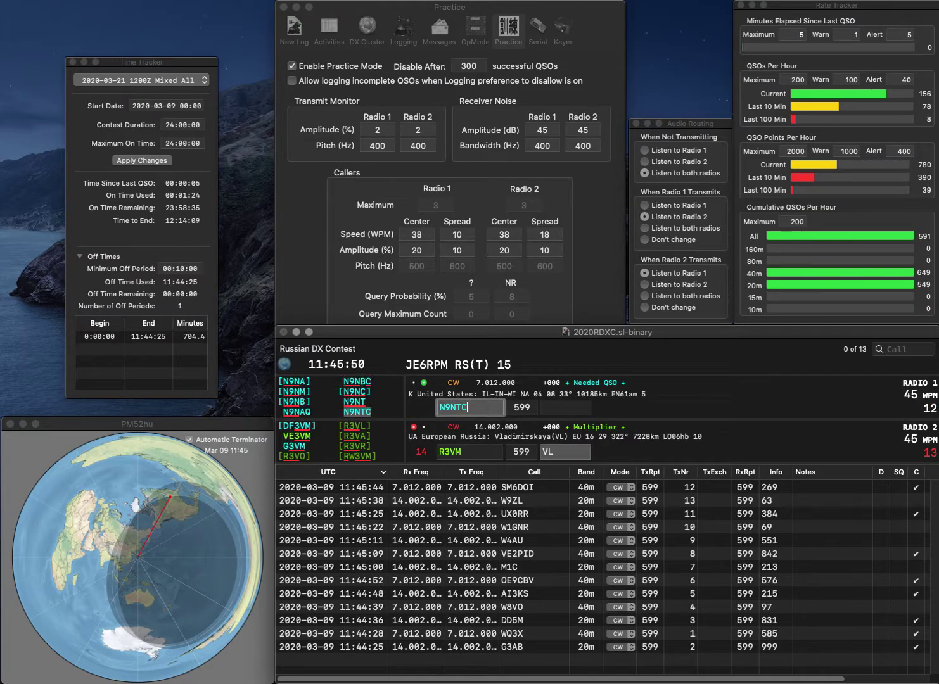
pyautogui.press('Return')
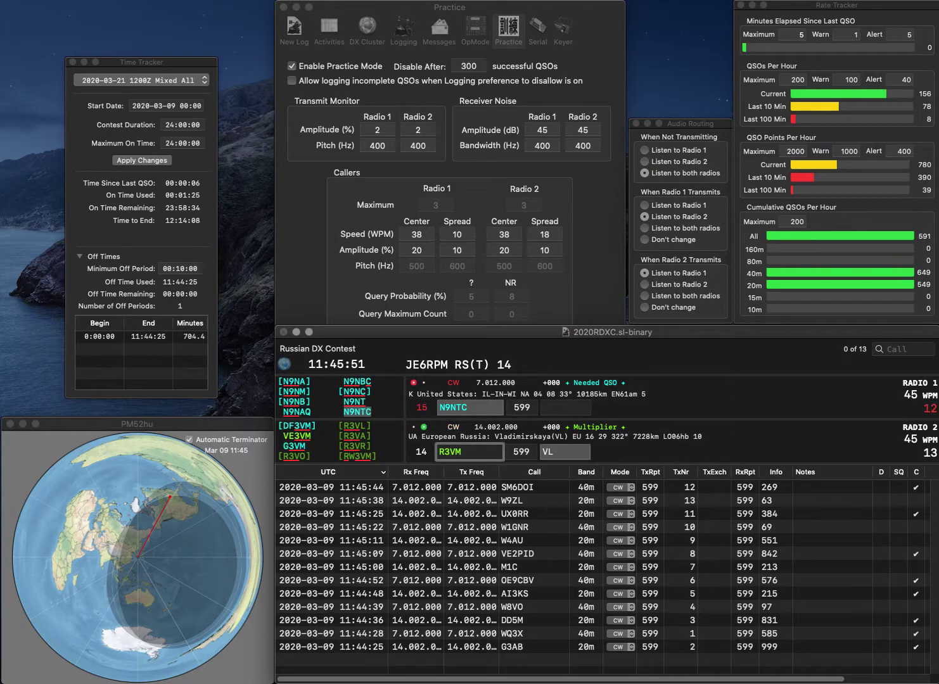
pyautogui.press('BackSpace')
pyautogui.write('2')
pyautogui.press('Return')
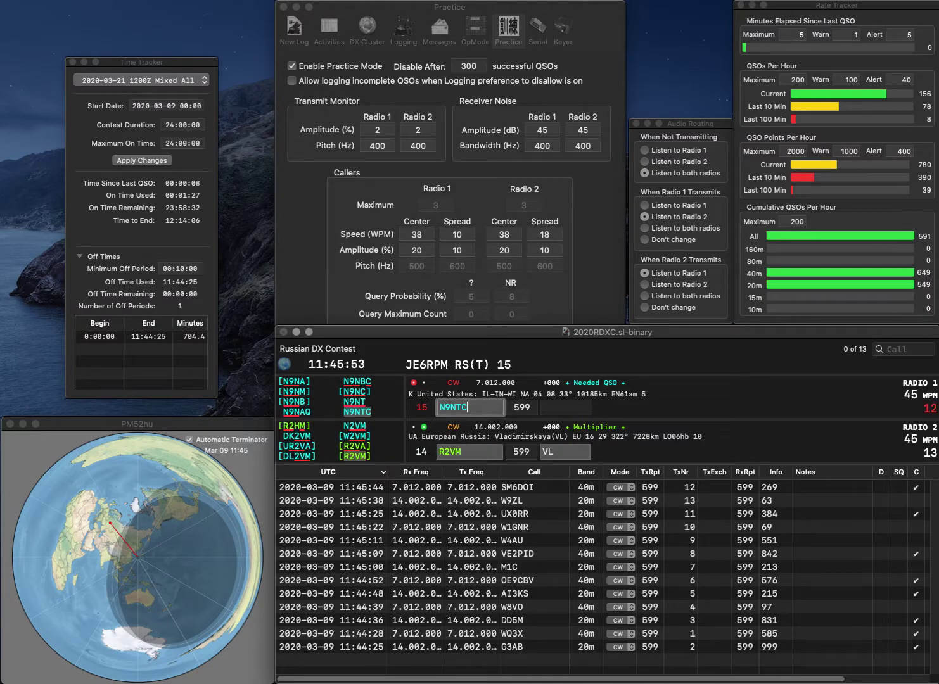
# - Log N9NTC on Radio 1 with received number 580 and R2VM on Radio 2 with exchange VL
pyautogui.write('580')
pyautogui.press('Return')
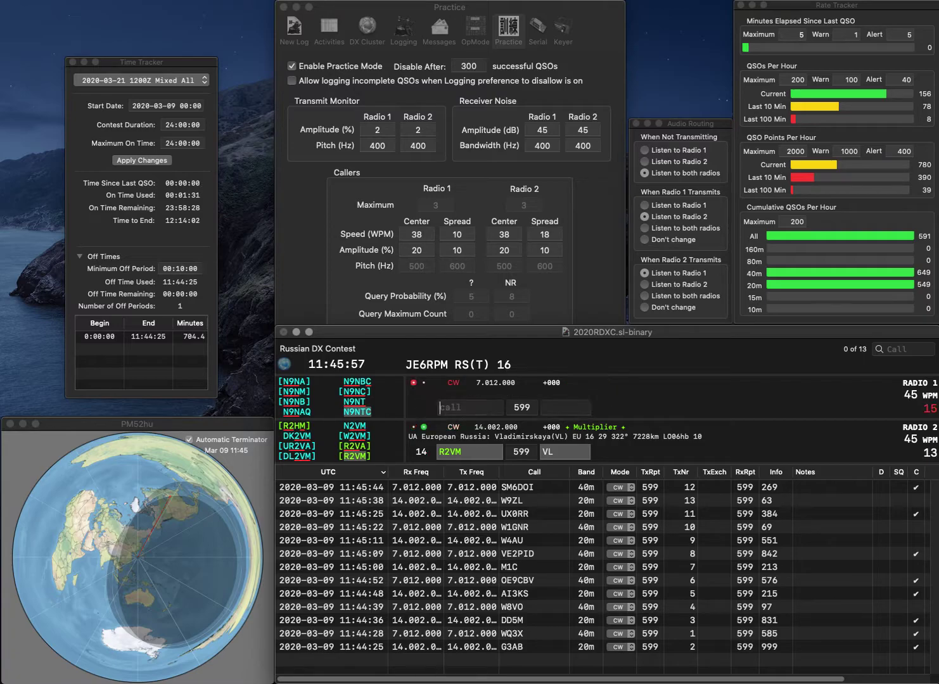
pyautogui.press('Return')
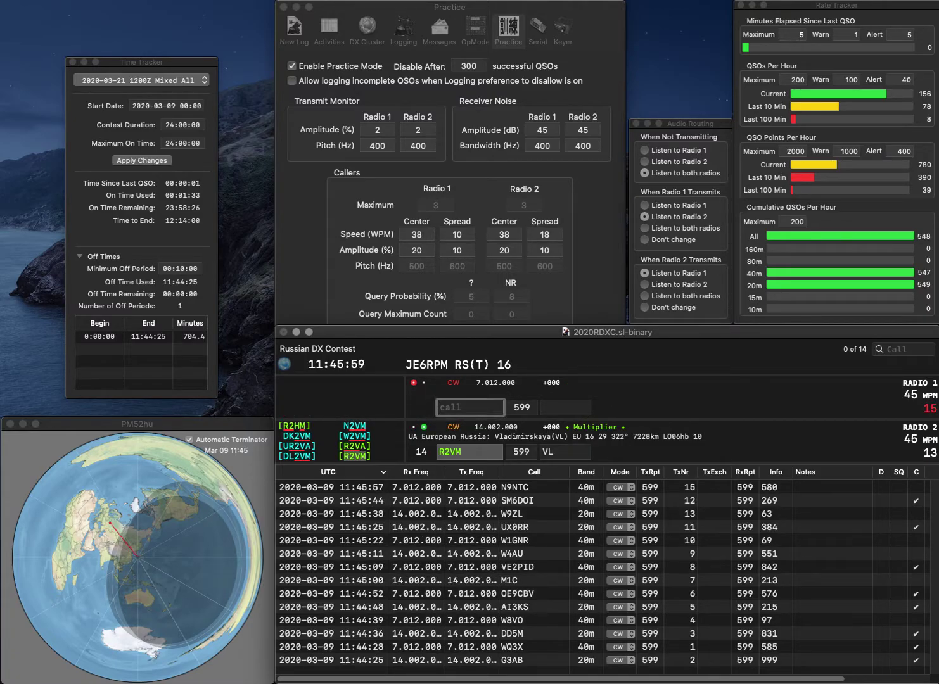
pyautogui.write('VA')
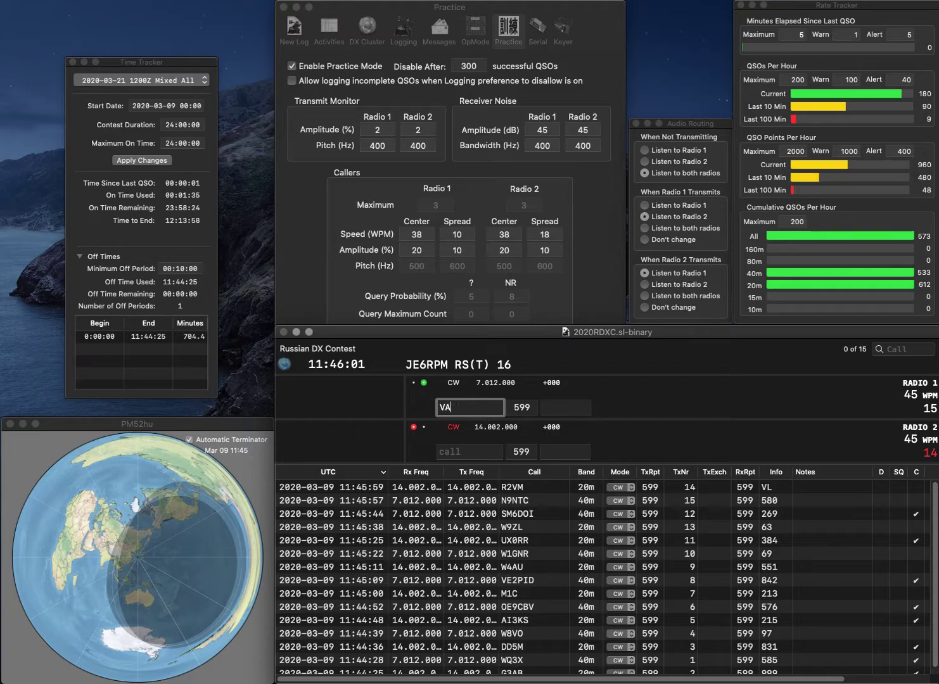
pyautogui.write('3IK')
pyautogui.press('Return')
pyautogui.write('UR')
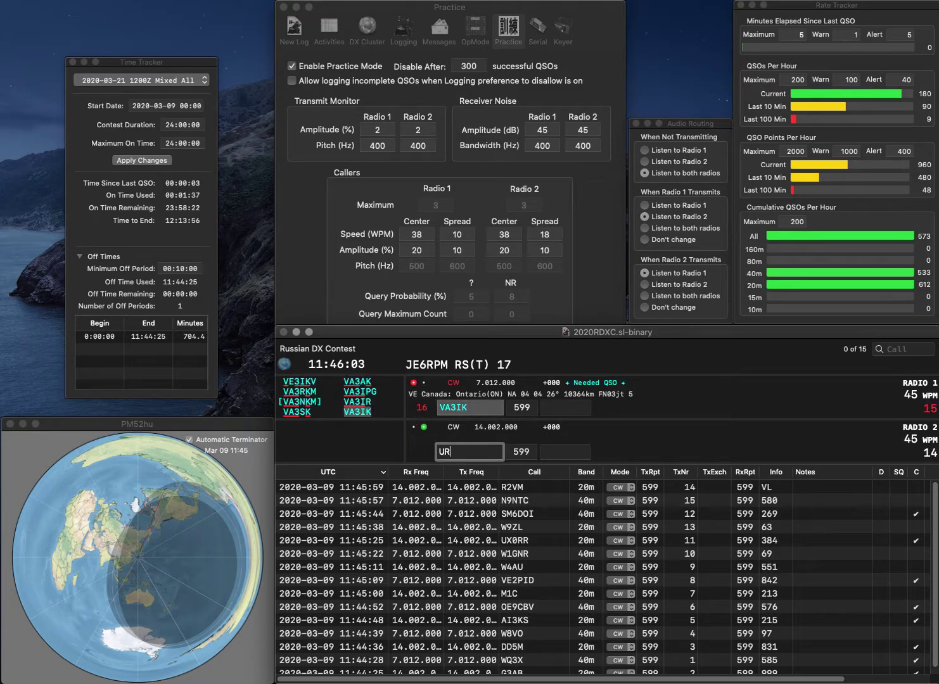
pyautogui.write('7LY')
pyautogui.press('Return')
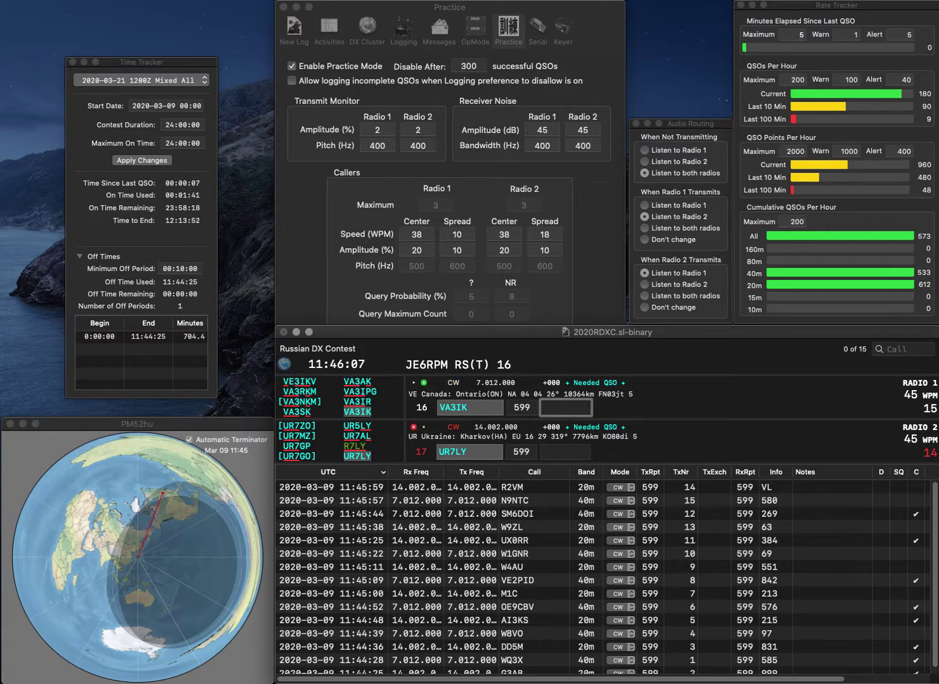
pyautogui.write('708')
pyautogui.press('Return')
pyautogui.write('973')
pyautogui.press('Return')
# - Answer R3SM on Radio 1 and send the exchange
pyautogui.write('R3SM')
pyautogui.press('Return')
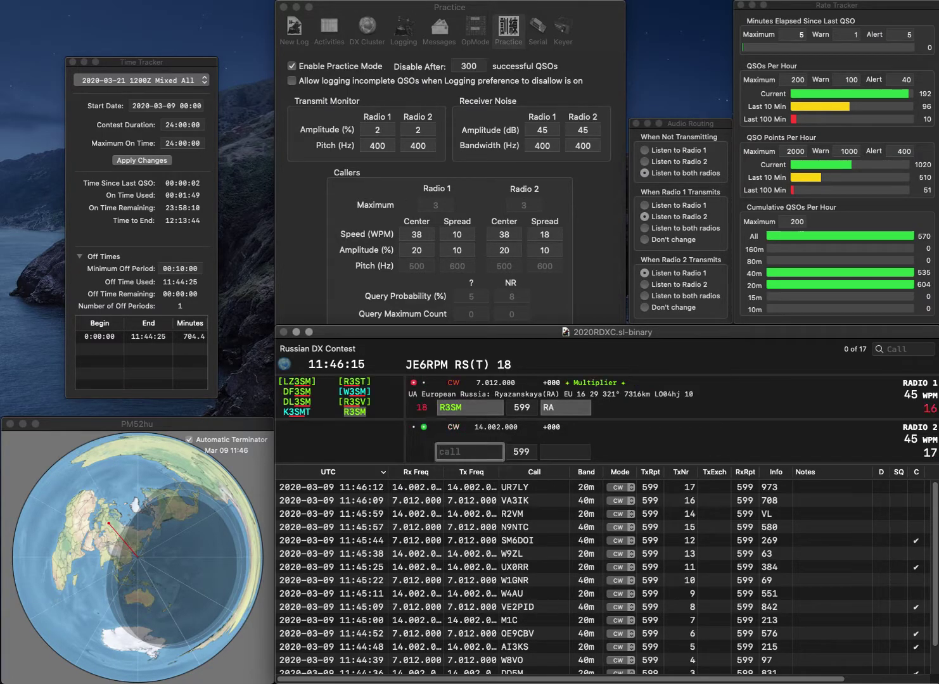
pyautogui.write('K5TXE')
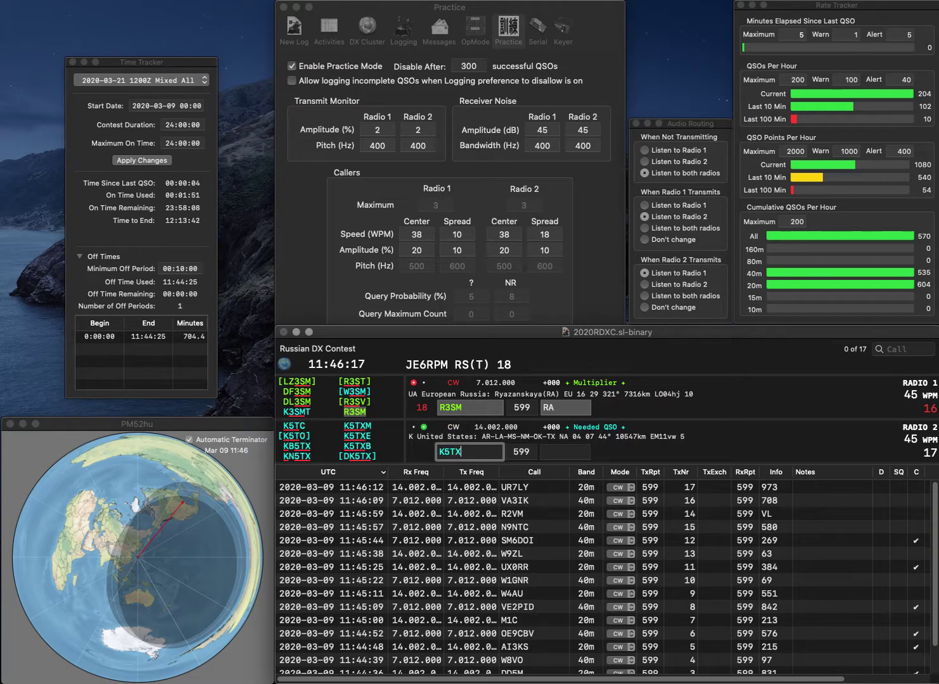
pyautogui.press('Return')
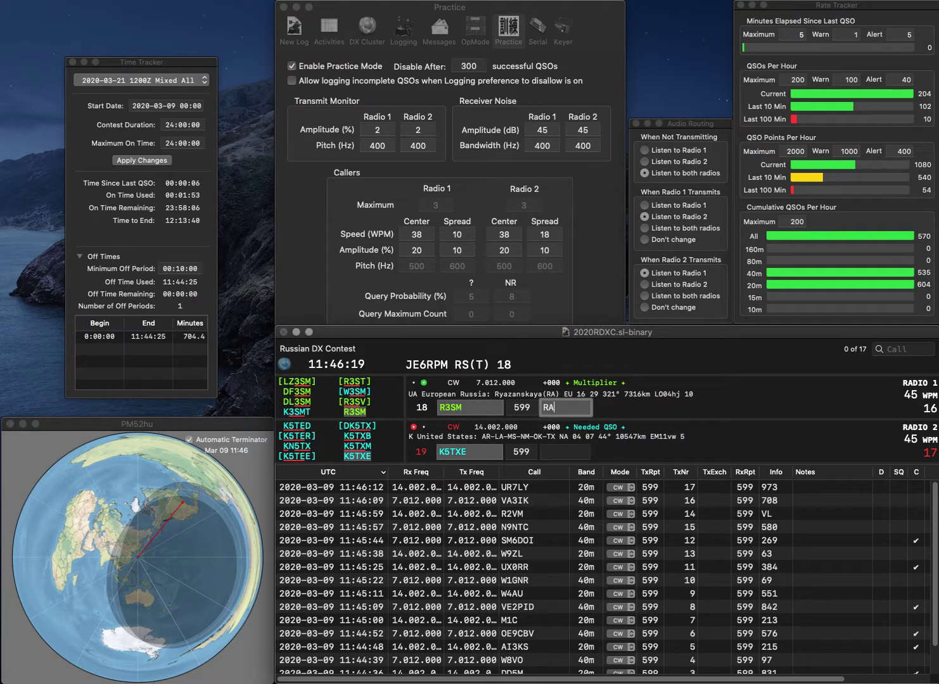
pyautogui.press('Return')
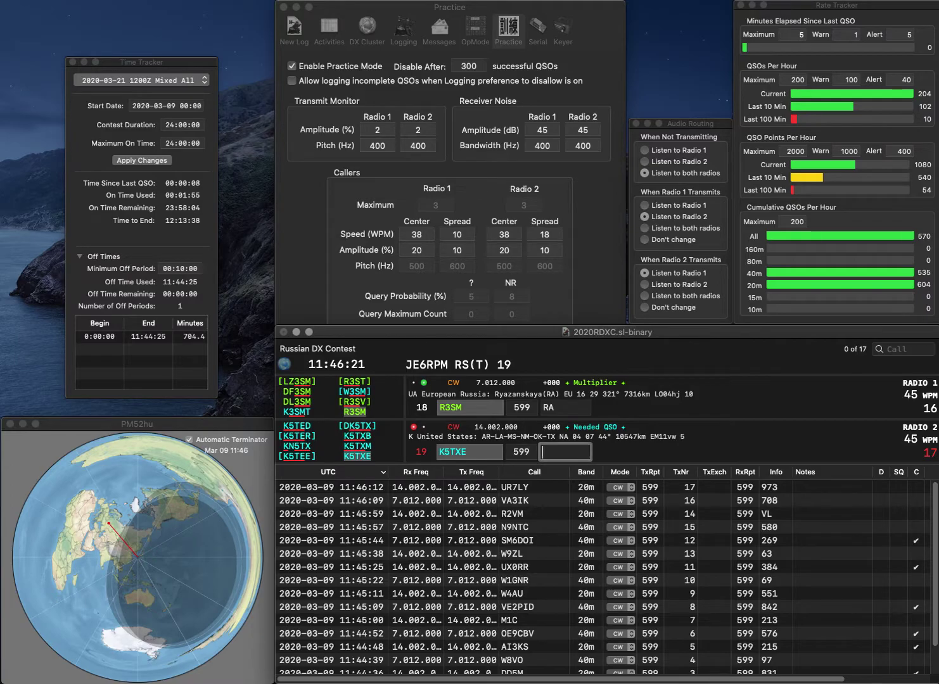
pyautogui.write('750')
pyautogui.press('Return')
# - Answer W9WO on Radio 1 and K1RI on Radio 2
pyautogui.write('W9WO')
pyautogui.press('Return')
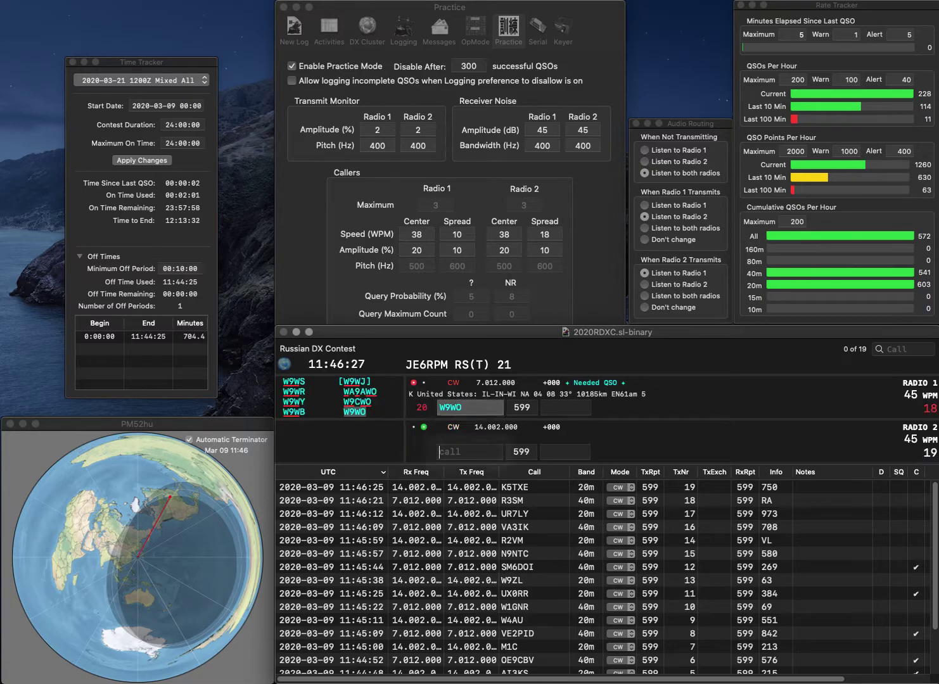
pyautogui.write('K1RI')
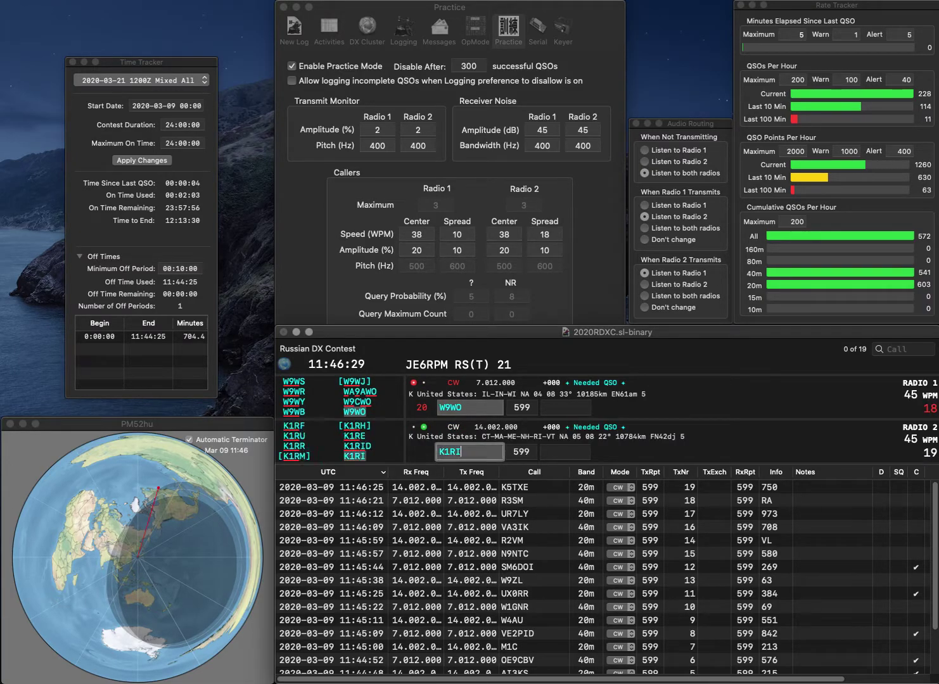
pyautogui.press('Return')
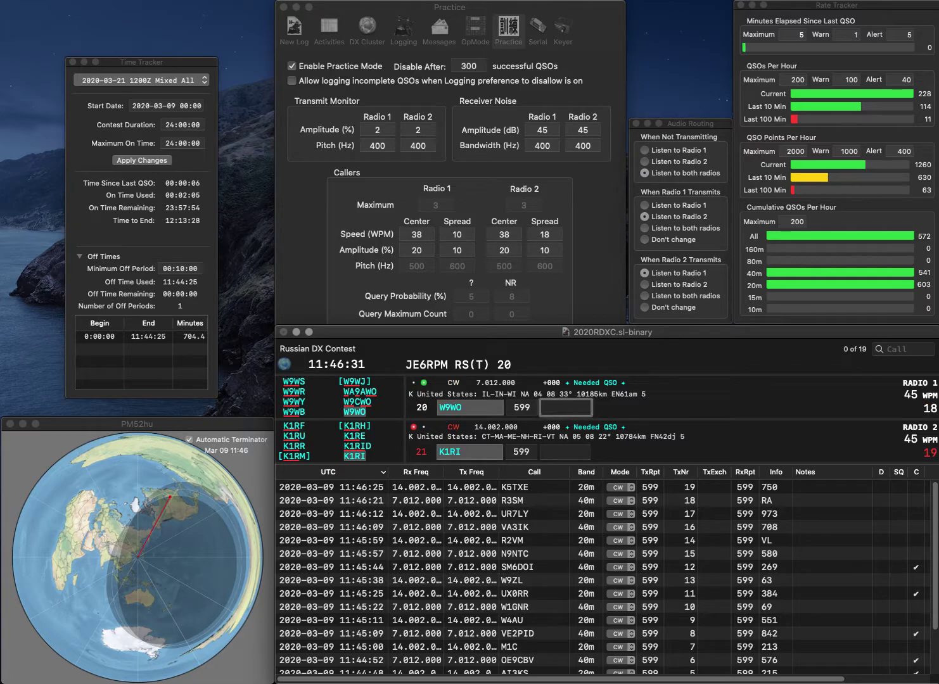
# - Log W9WO on Radio 1 with received number 219 and K1RI on Radio 2 with 575
pyautogui.write('219')
pyautogui.press('Return')
pyautogui.write('57')
pyautogui.press('Return')
# - Answer IZ3PZI on Radio 1 and KZ6ZZ on Radio 2
pyautogui.write('IZ3PZI')
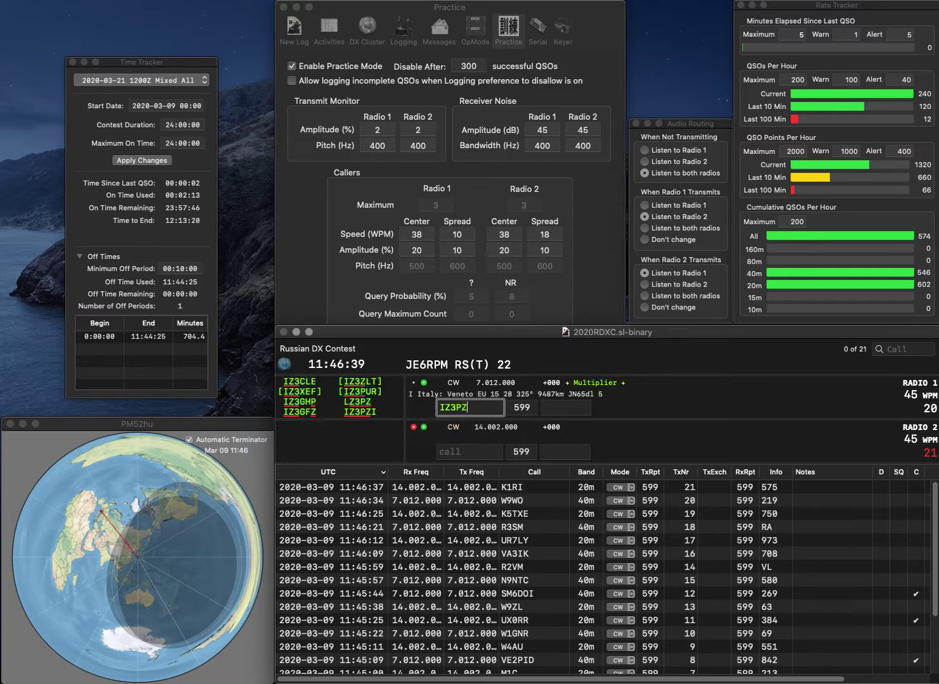
pyautogui.press('Return')
pyautogui.write('KZ6')
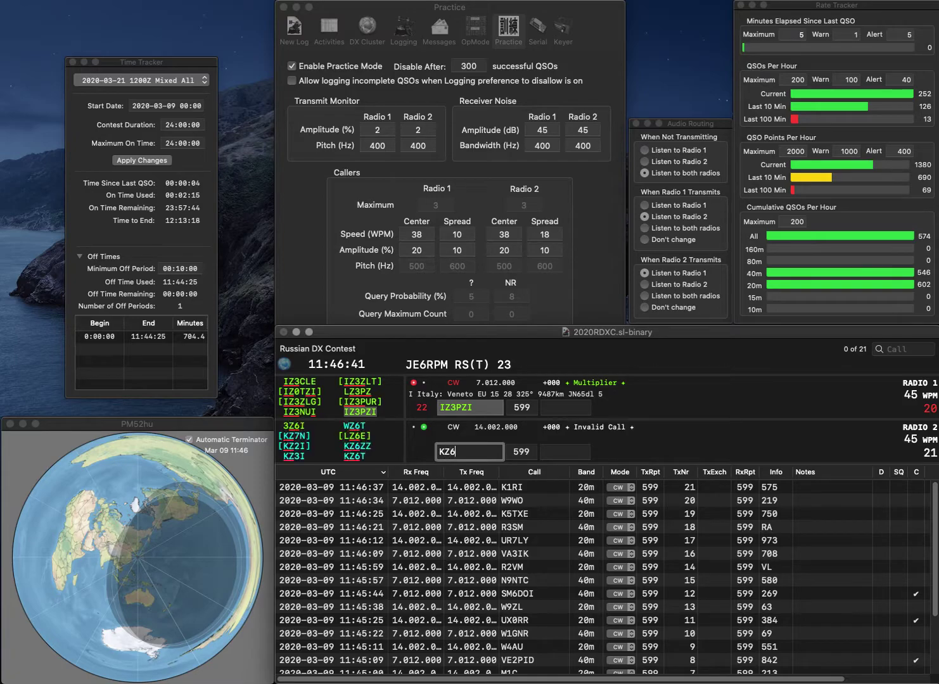
pyautogui.write('ZZ')
pyautogui.press('Return')
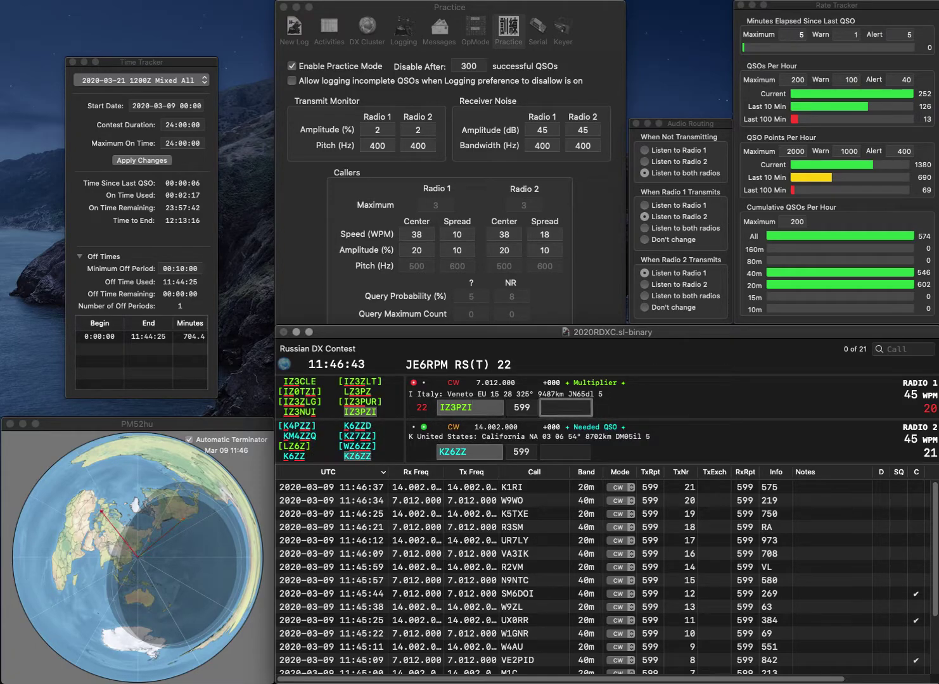
# - Log IZ3PZI on Radio 1 with received number 747 and KZ6ZZ on Radio 2 with 899
pyautogui.write('747')
pyautogui.press('Return')
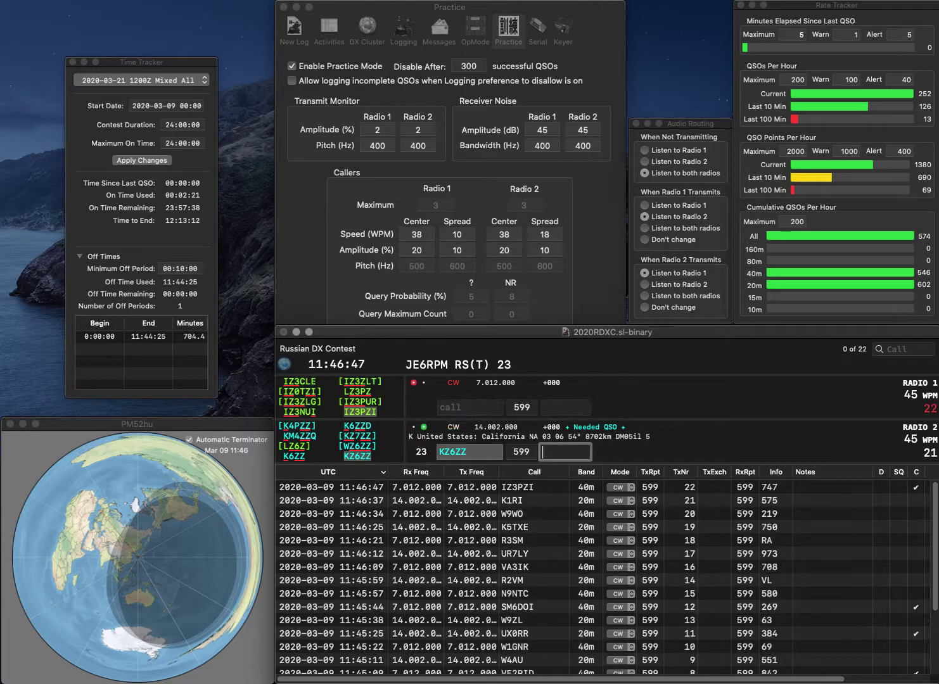
pyautogui.write('899')
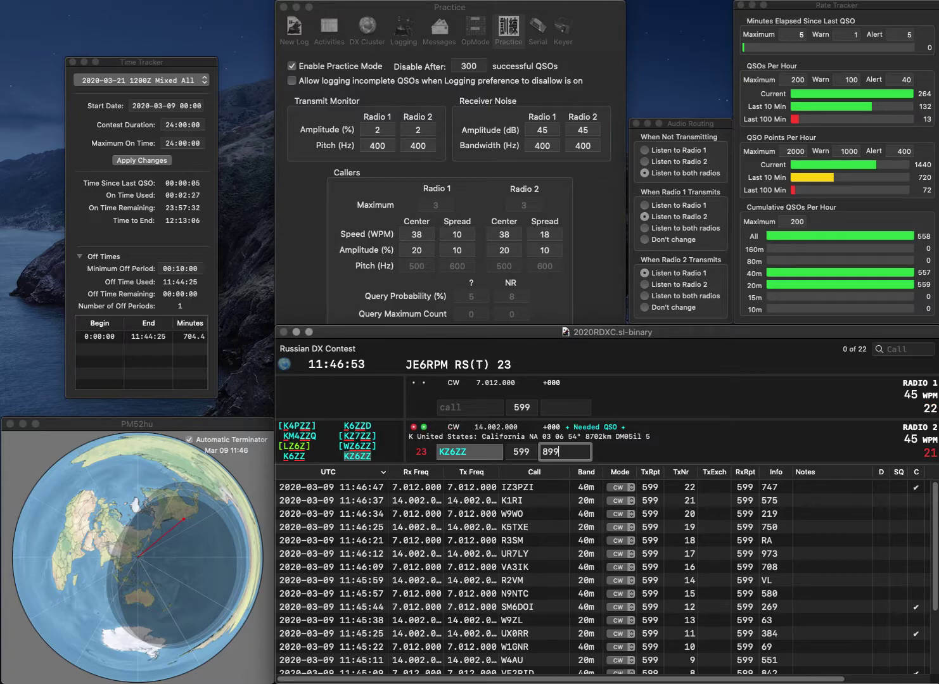
pyautogui.press('Return')
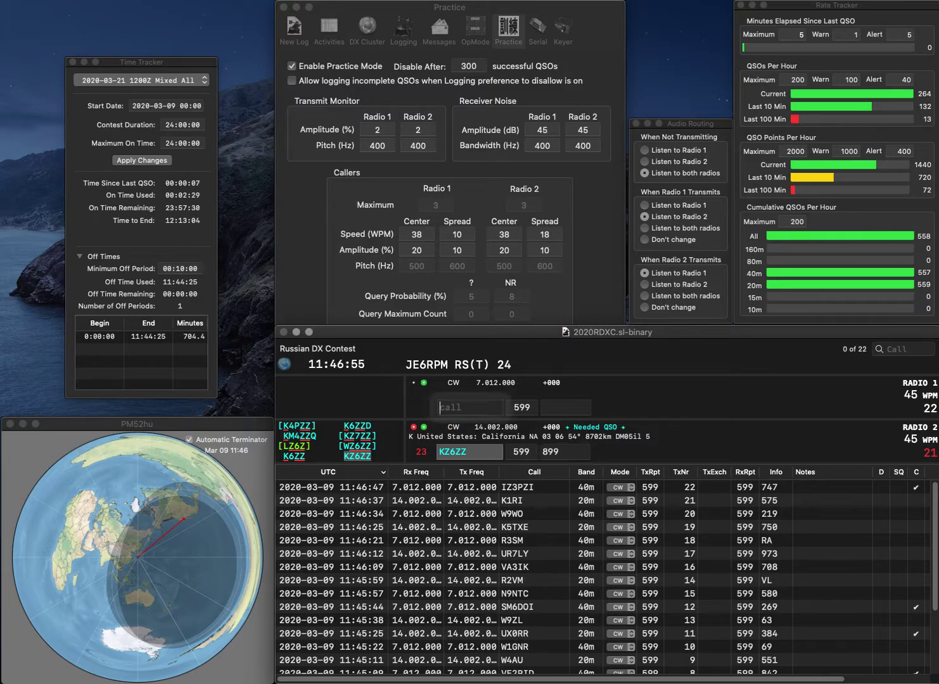
pyautogui.write('2B')
pyautogui.press('Home')
pyautogui.write('TI')
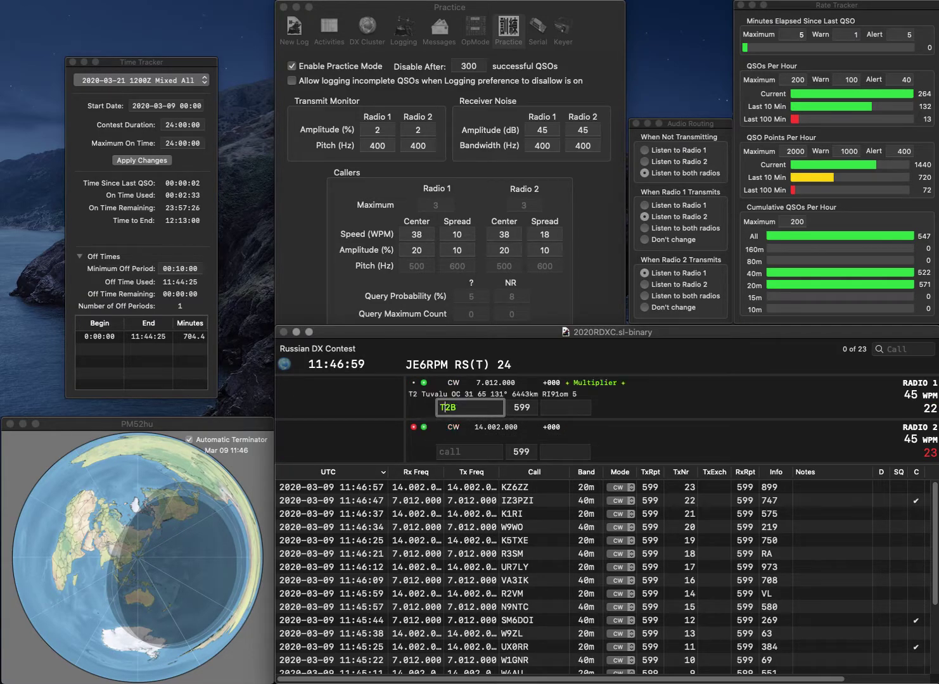
pyautogui.press('Return')
pyautogui.write('K7RG')
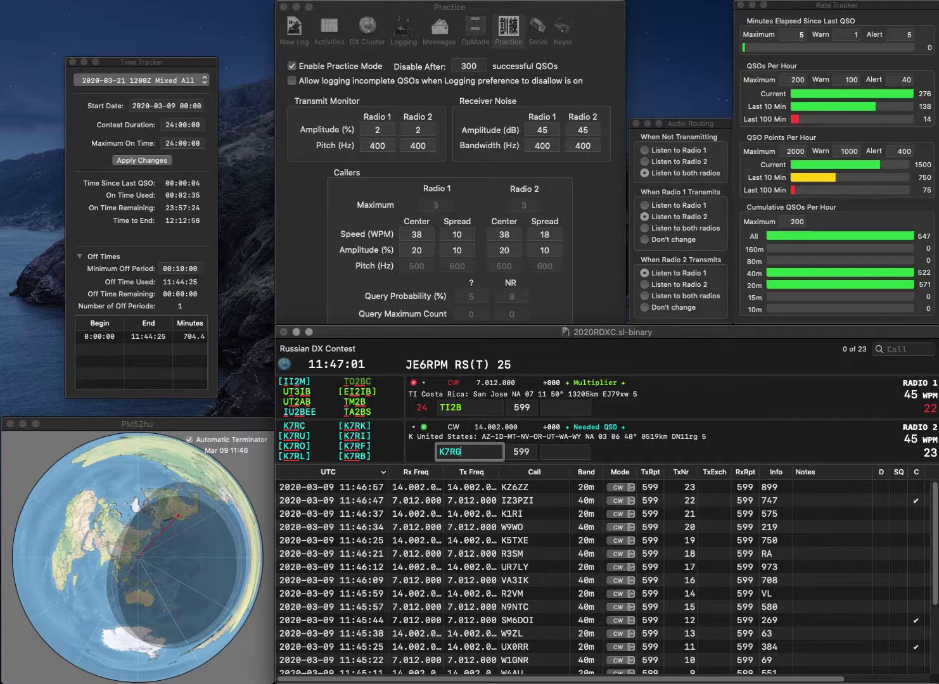
pyautogui.press('Return')
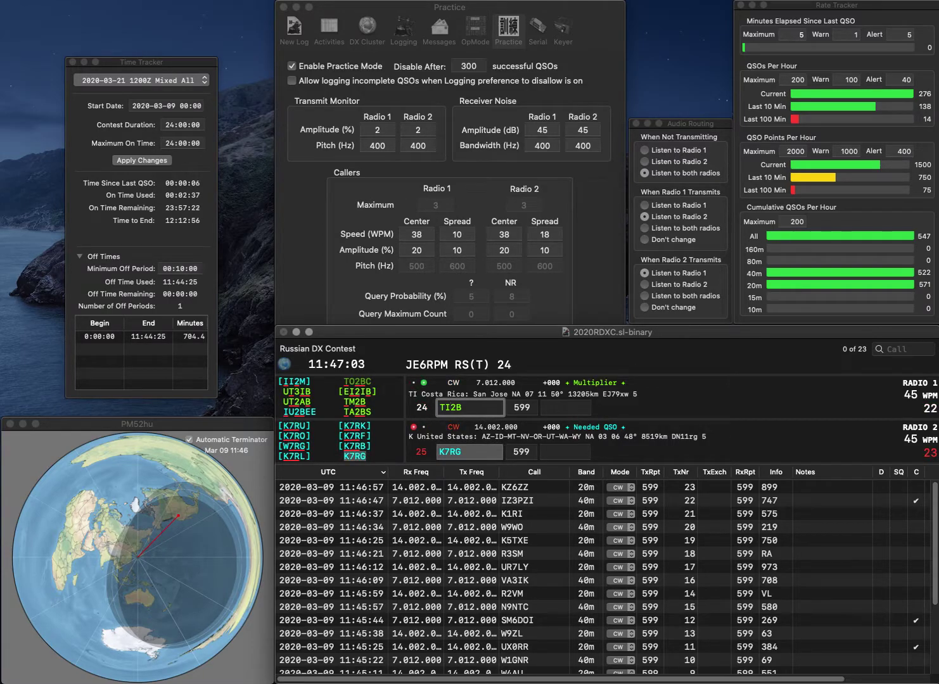
pyautogui.press('Delete')
pyautogui.press('Delete')
pyautogui.write('ZM')
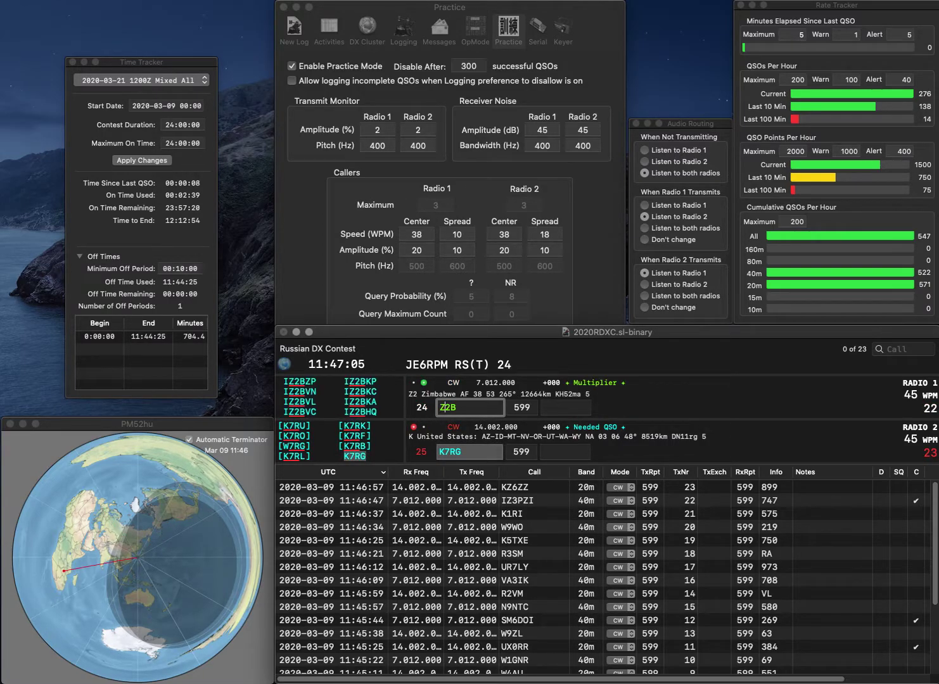
pyautogui.press('Return')
pyautogui.press('Tab')
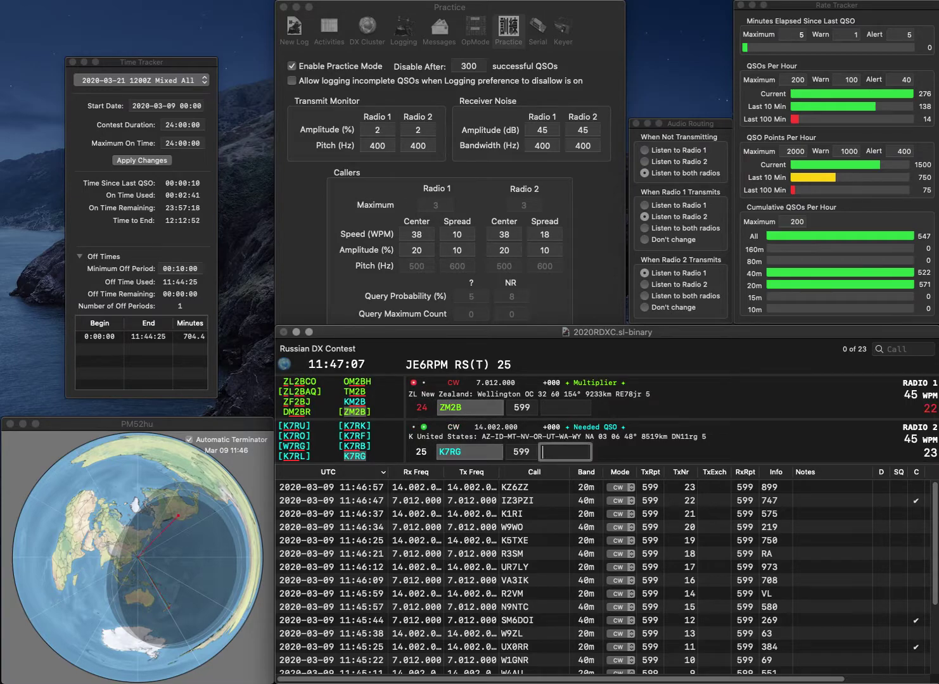
pyautogui.write('154')
pyautogui.press('BackSpace')
pyautogui.press('BackSpace')
pyautogui.write('46')
pyautogui.press('Return')
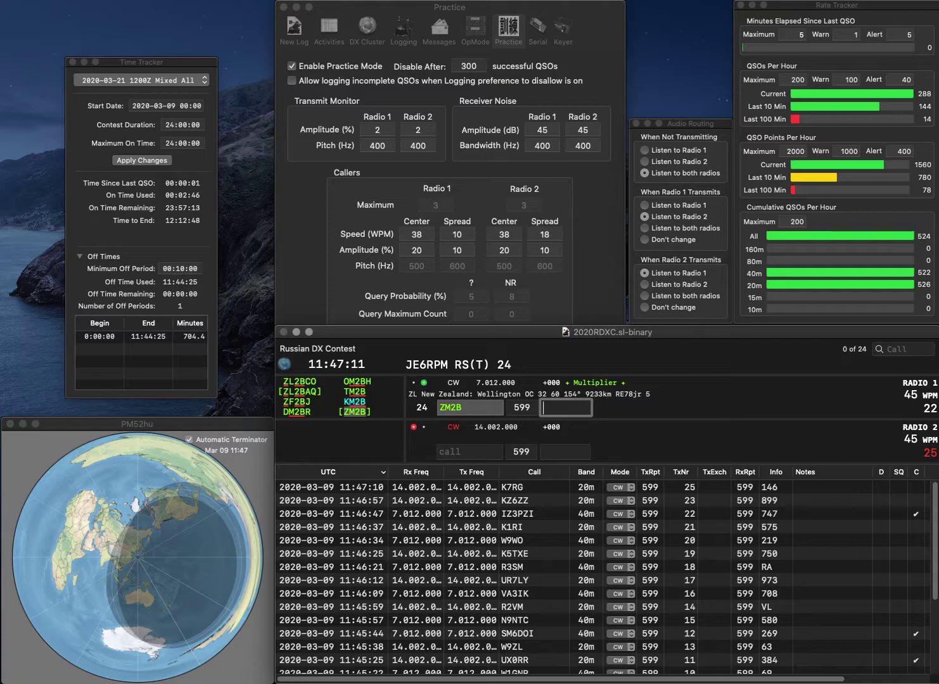
pyautogui.write('992')
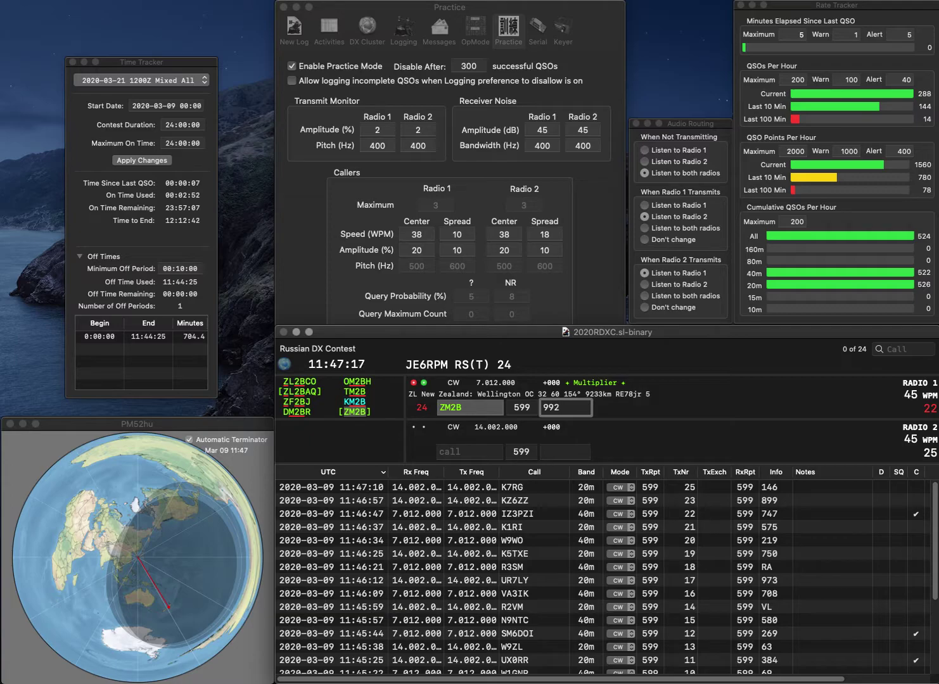
pyautogui.press('Return')
# - Answer W7RN on Radio 2 and the Radio 1 caller as JH8YG
pyautogui.write('W7RN')
pyautogui.press('Return')
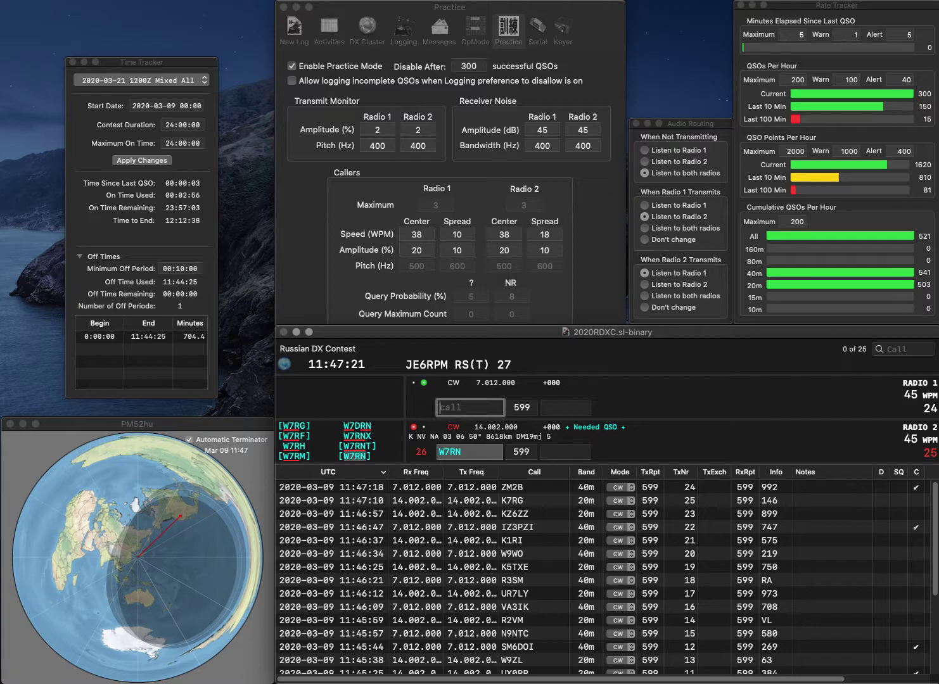
pyautogui.write('JH8')
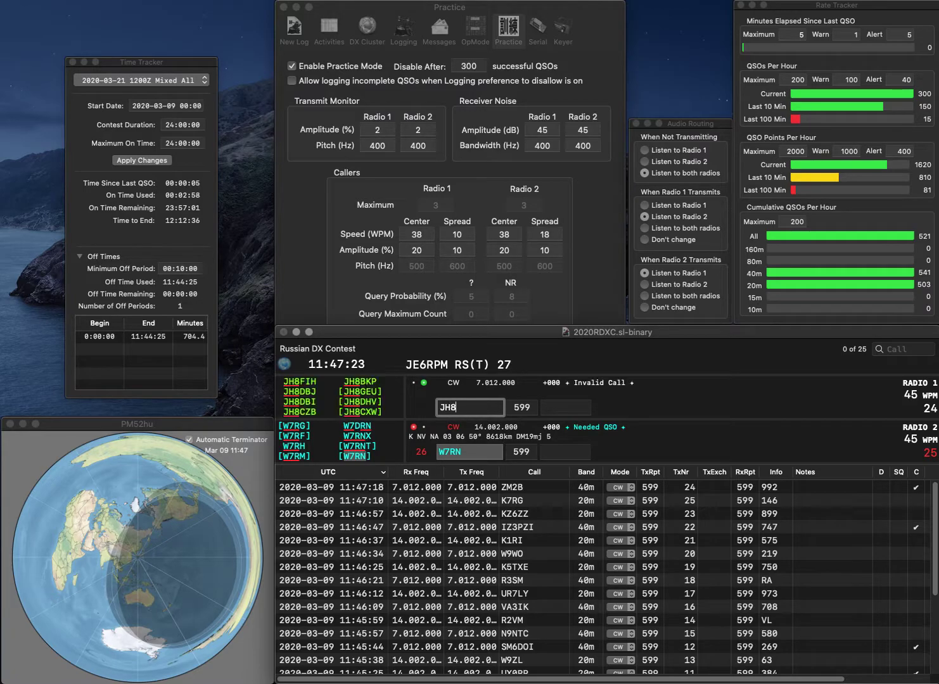
pyautogui.write('YG')
pyautogui.press('Return')
pyautogui.press('Tab')
pyautogui.write('23')
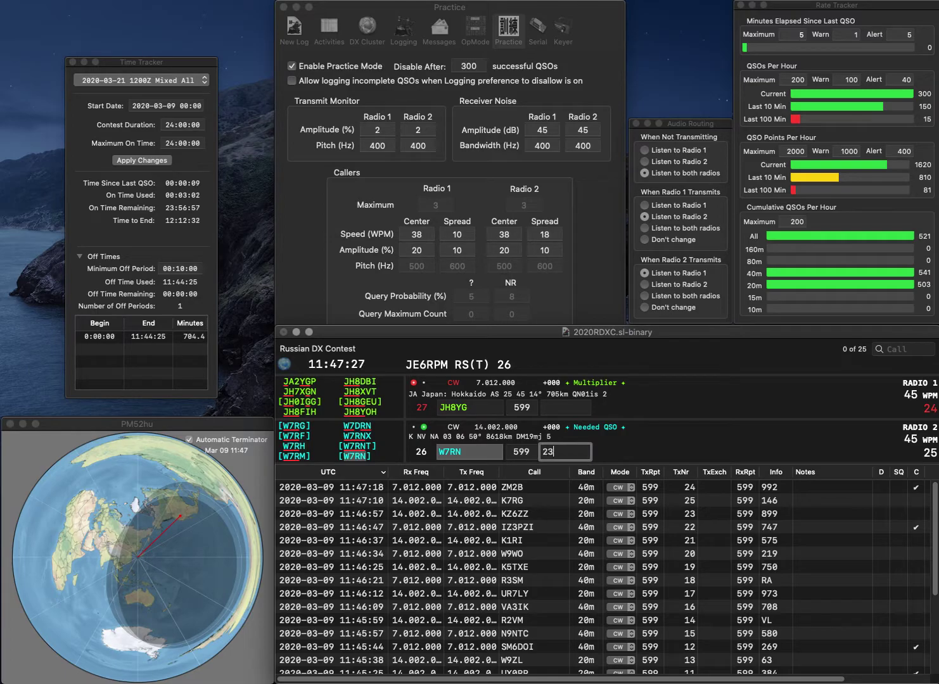
pyautogui.write('7')
pyautogui.press('Return')
pyautogui.press('BackSpace')
pyautogui.press('BackSpace')
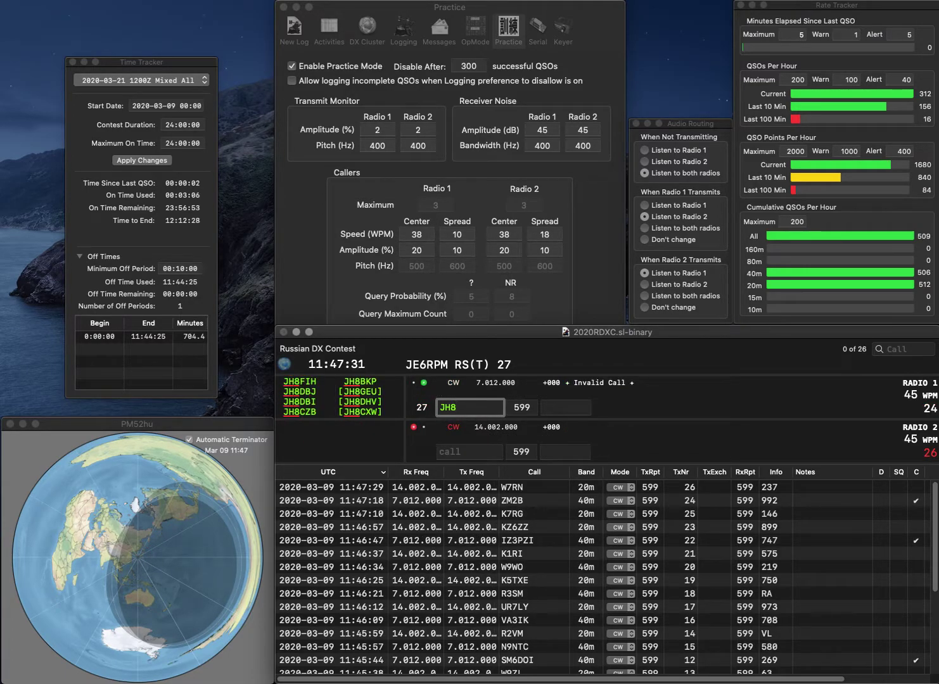
pyautogui.write('CZC')
pyautogui.press('BackSpace')
pyautogui.write('B')
pyautogui.press('Return')
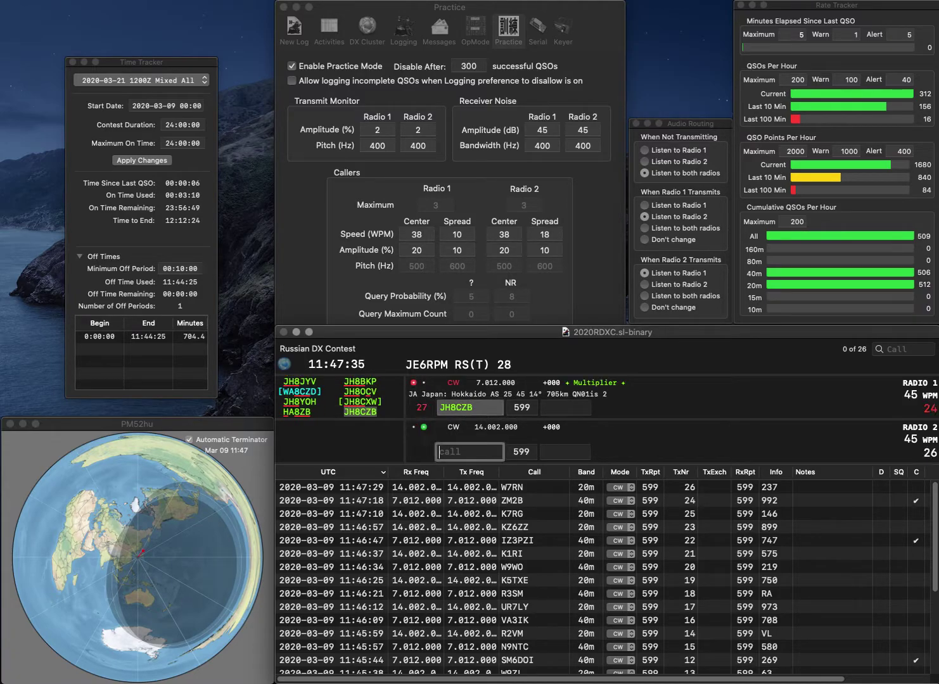
# - Enter the call sign SQ6UV on Radio 2, fixing its prefix, and answer the caller
pyautogui.write('UQUV')
pyautogui.press('Delete')
pyautogui.write('SQ')
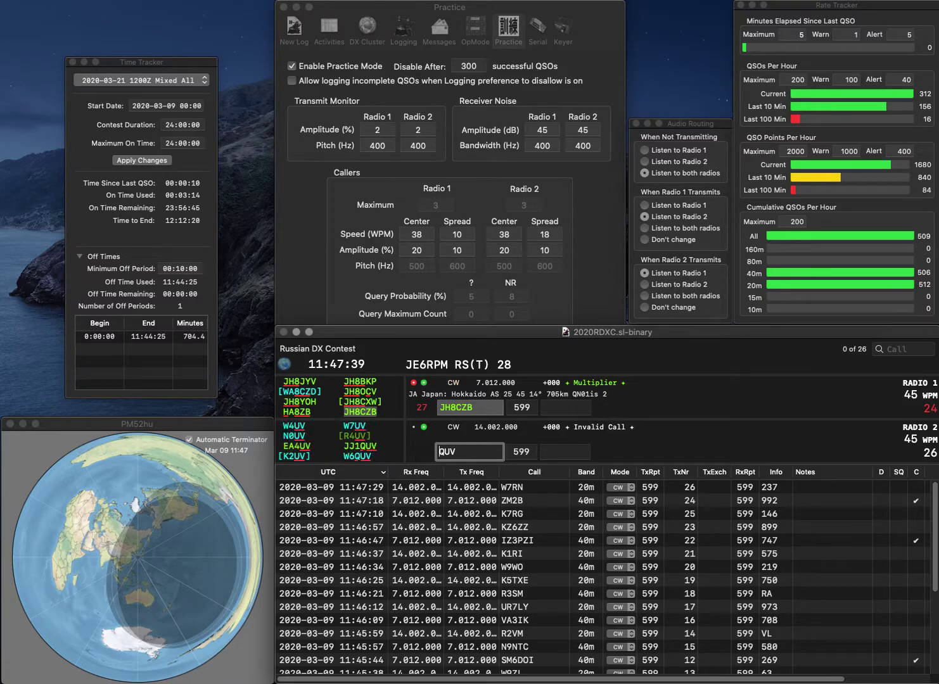
pyautogui.write('6')
pyautogui.press('Return')
# - Log JH8CZB on Radio 1 with received number 999 and SQ6UV on Radio 2 with 529
pyautogui.write('999')
pyautogui.press('Return')
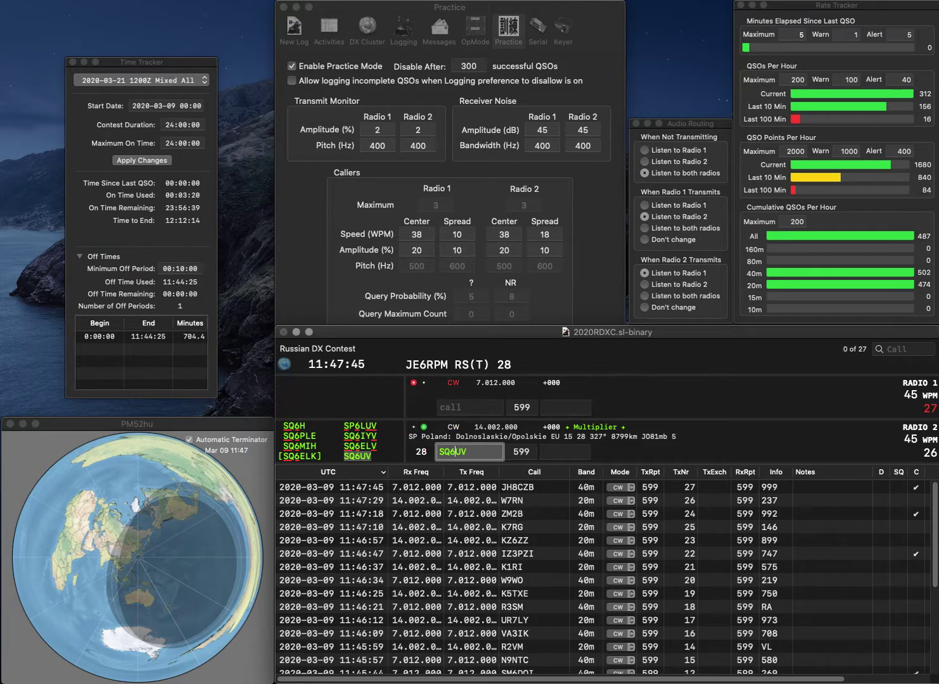
pyautogui.press('Return')
pyautogui.write('52')
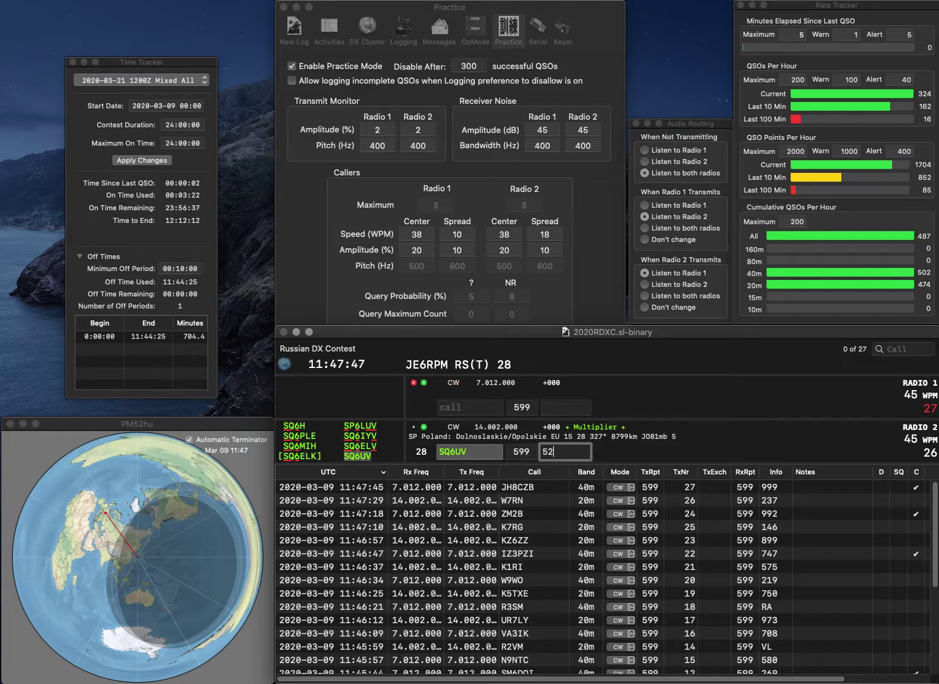
pyautogui.write('9')
pyautogui.press('Return')
pyautogui.write('K4')
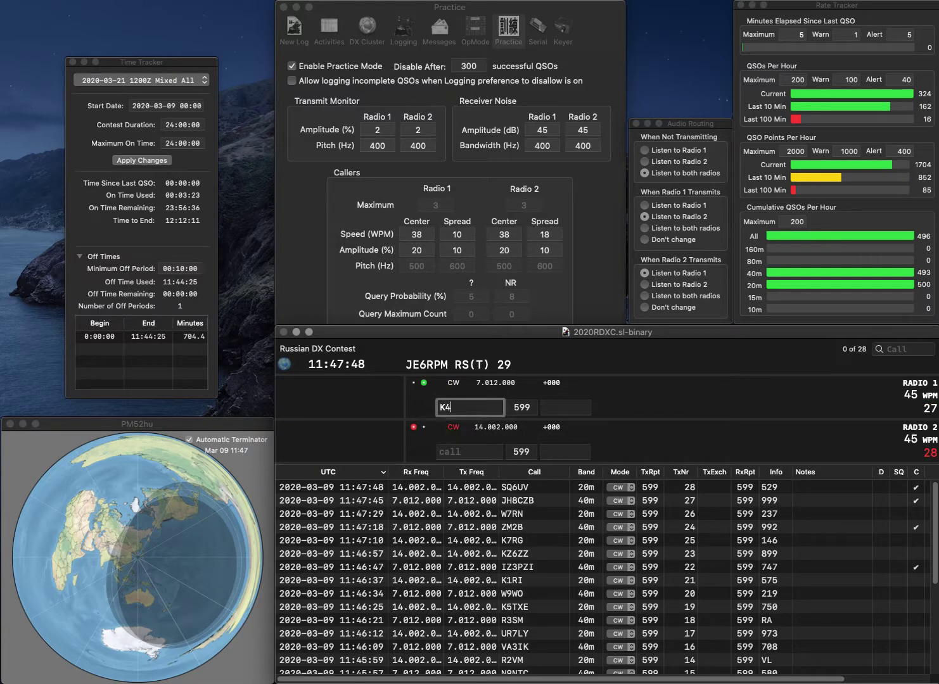
pyautogui.write('CPJ')
pyautogui.press('Return')
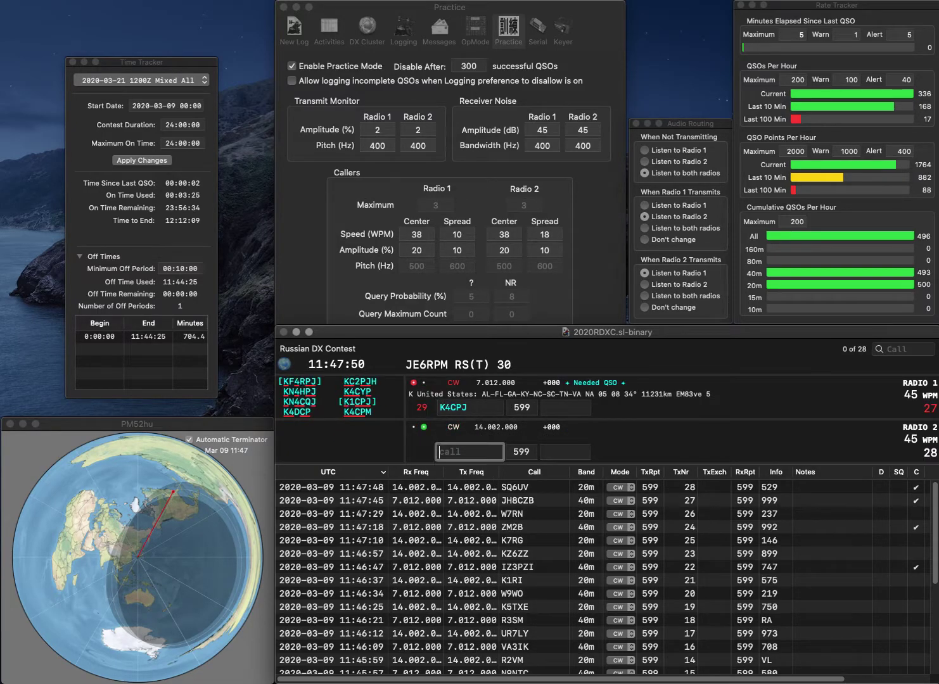
pyautogui.write('N2BEG')
pyautogui.press('Return')
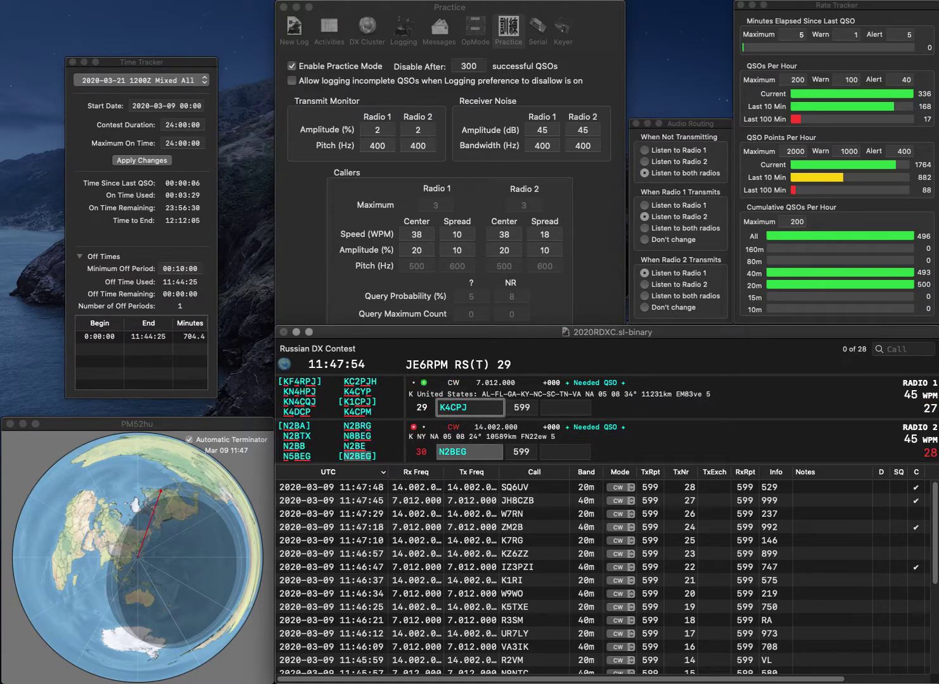
pyautogui.press('BackSpace')
pyautogui.write('1')
pyautogui.press('Return')
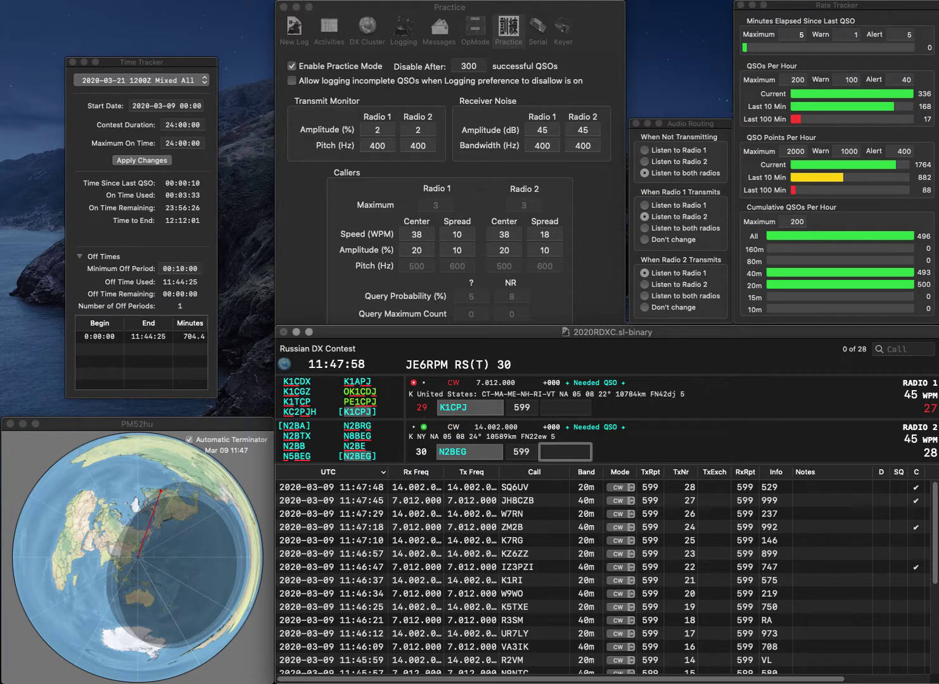
# - Log N2BEG on Radio 2 with received number 343 and K1CPJ on Radio 1 with 130
pyautogui.write('343')
pyautogui.press('Return')
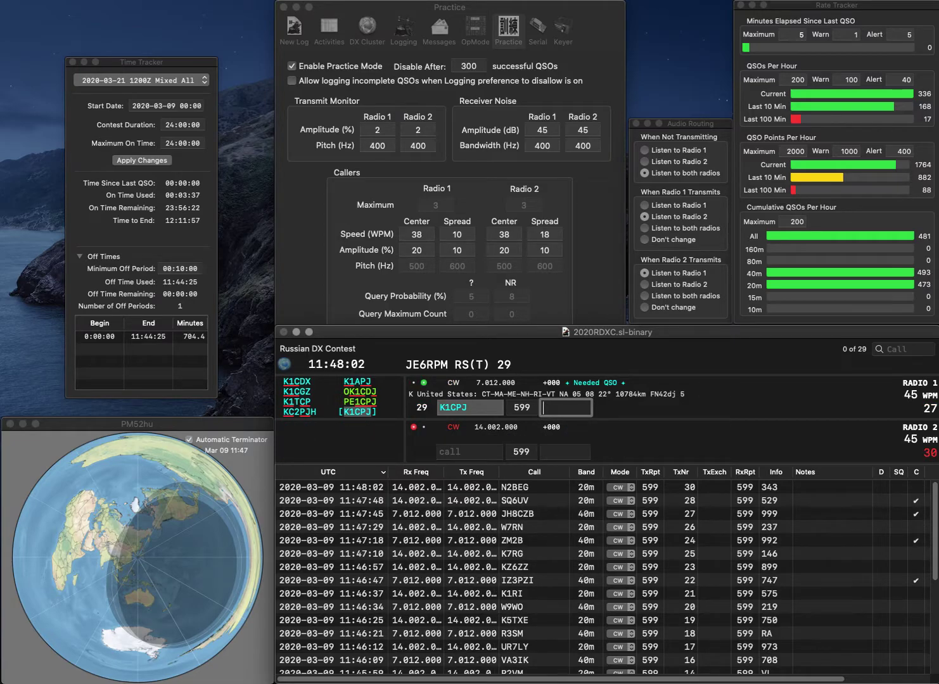
pyautogui.write('130')
pyautogui.press('Return')
pyautogui.write('2BA')
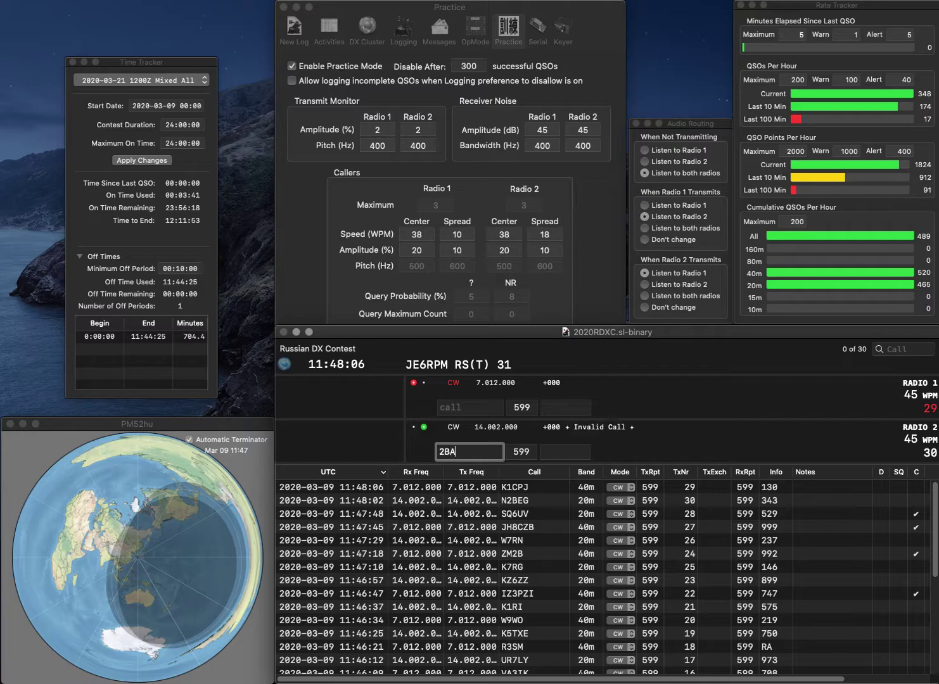
pyautogui.write('W')
pyautogui.write('LY')
pyautogui.press('Return')
pyautogui.write('K')
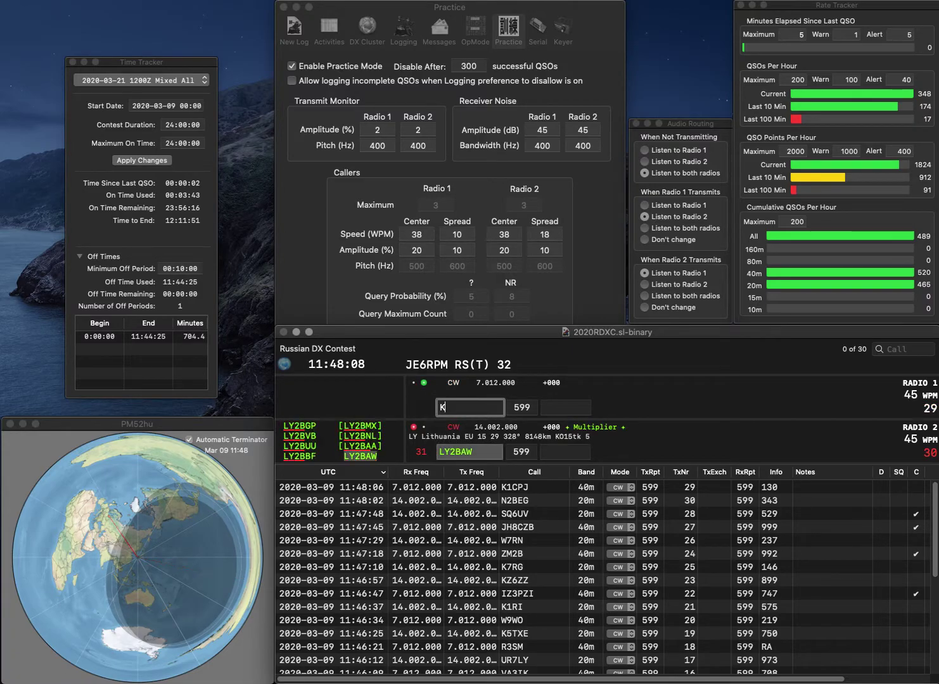
pyautogui.write('G4OLE')
pyautogui.press('Return')
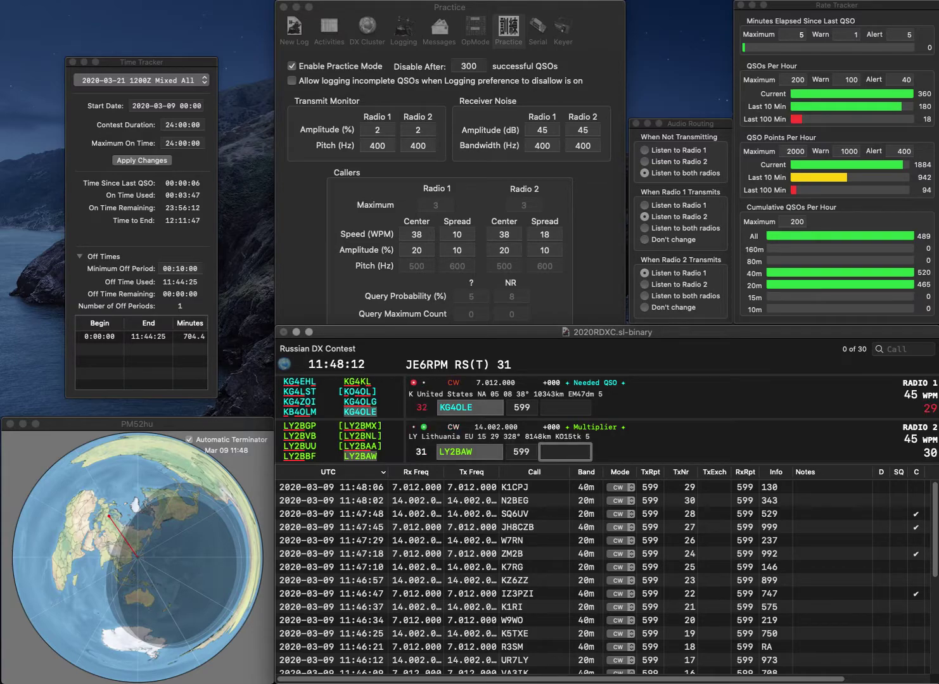
pyautogui.write('283')
pyautogui.press('Return')
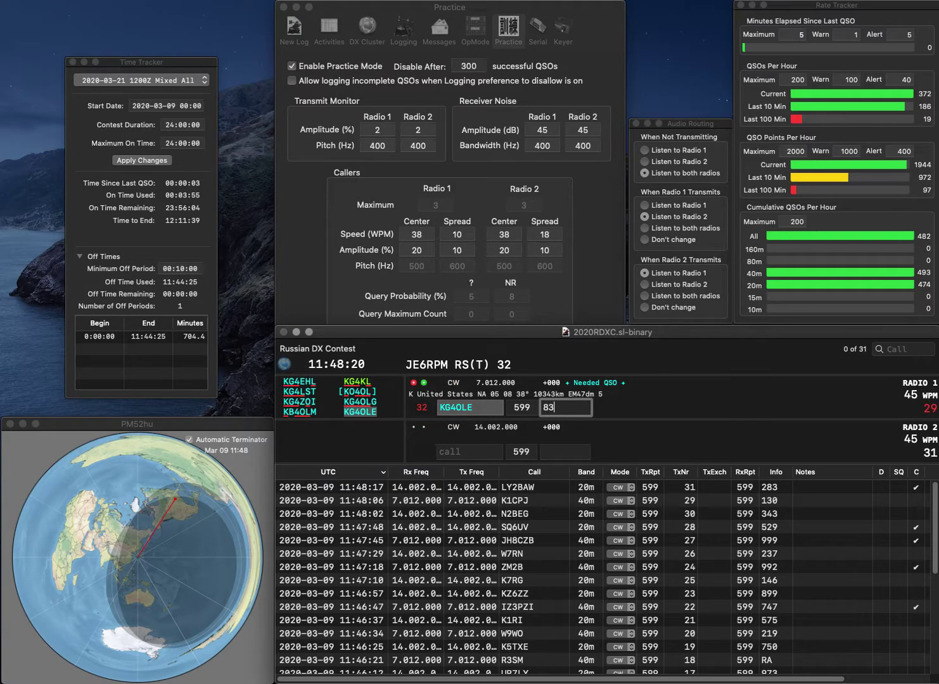
pyautogui.write('834')
pyautogui.press('Return')
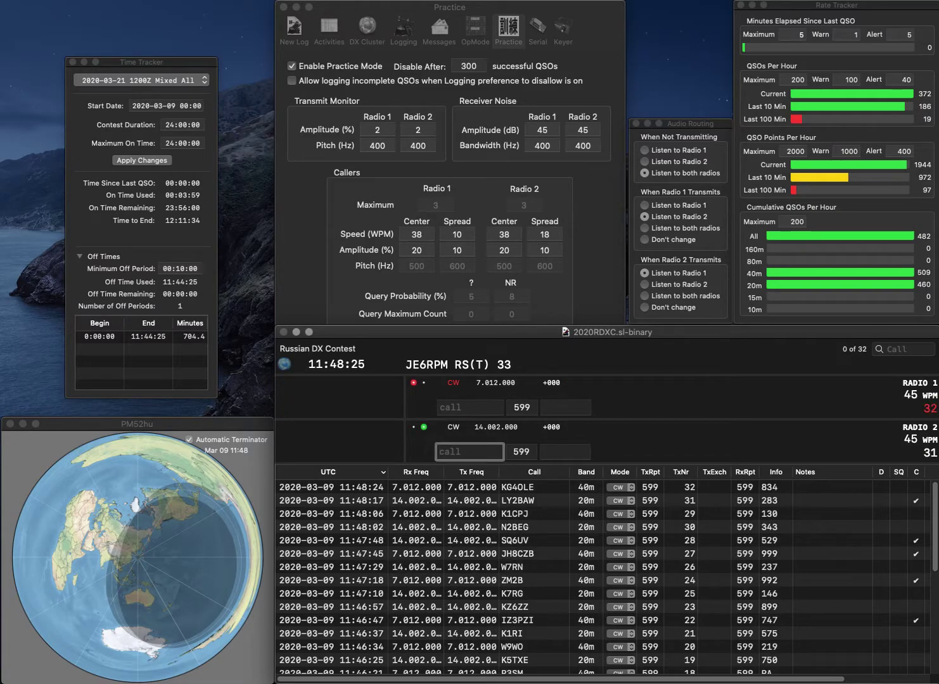
pyautogui.write('F5LTH')
pyautogui.press('Return')
pyautogui.write('F5LD')
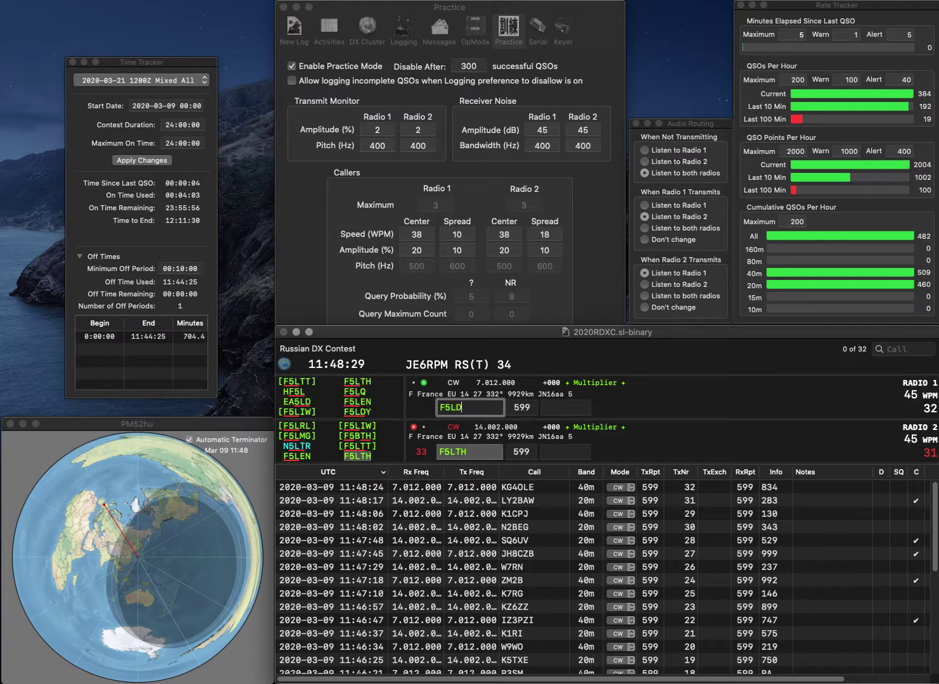
pyautogui.write('Y')
pyautogui.press('Return')
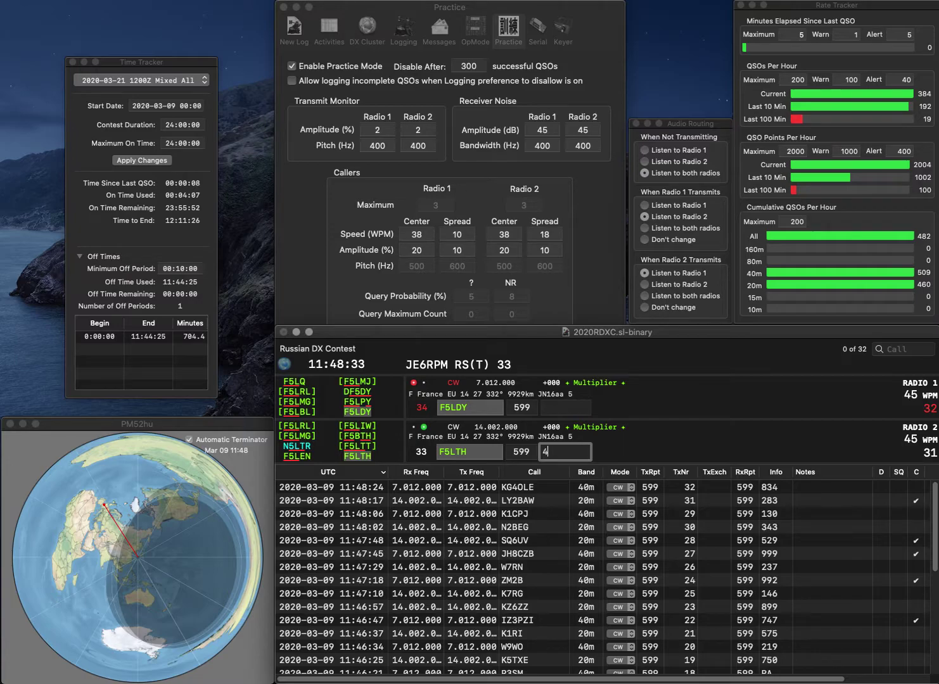
pyautogui.press('Return')
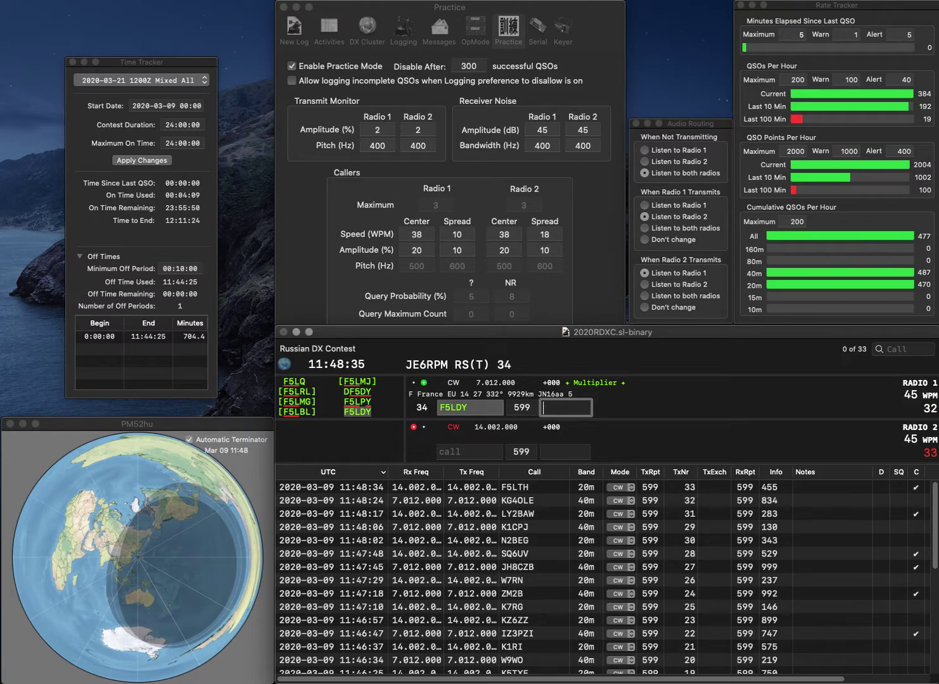
pyautogui.write('12')
pyautogui.press('Return')
# - Answer N9MR on Radio 2 and WD5IWW on Radio 1
pyautogui.write('G')
pyautogui.write('9MR')
pyautogui.press('Return')
pyautogui.write('WD5IWW')
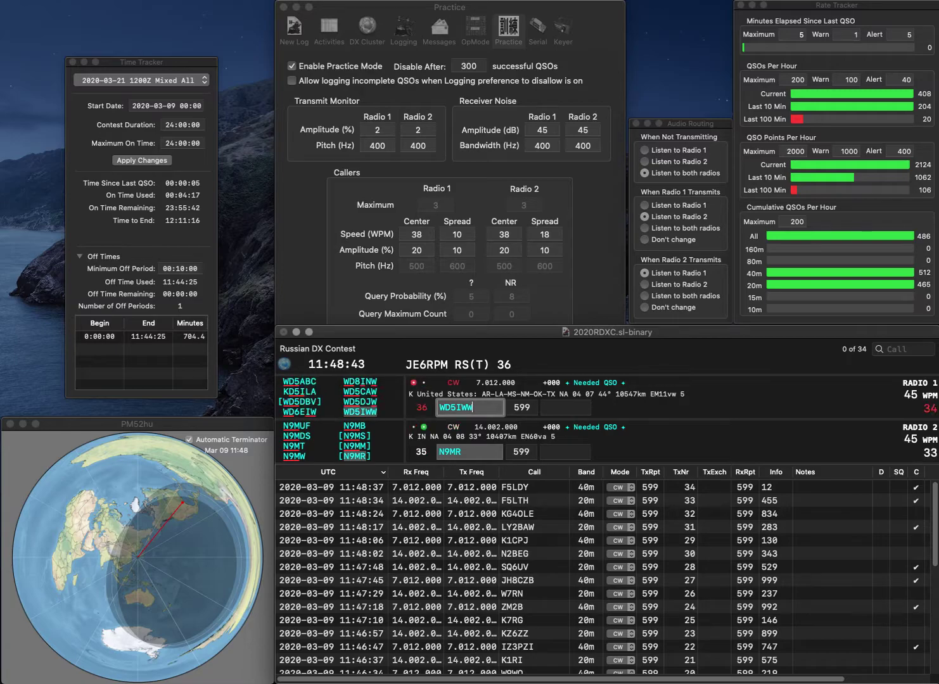
pyautogui.press('Return')
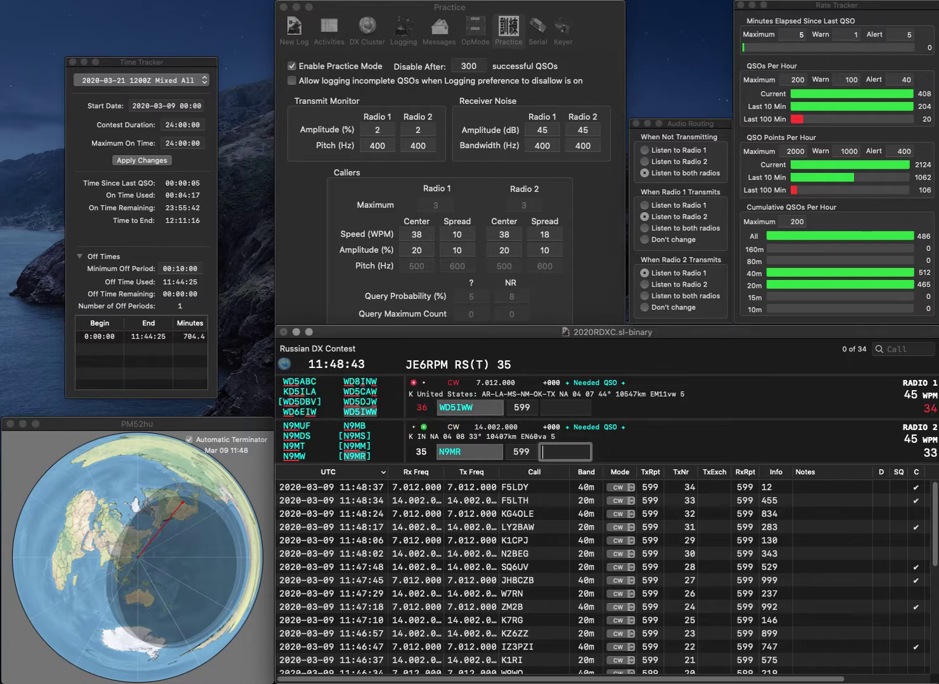
pyautogui.write('485')
pyautogui.press('Return')
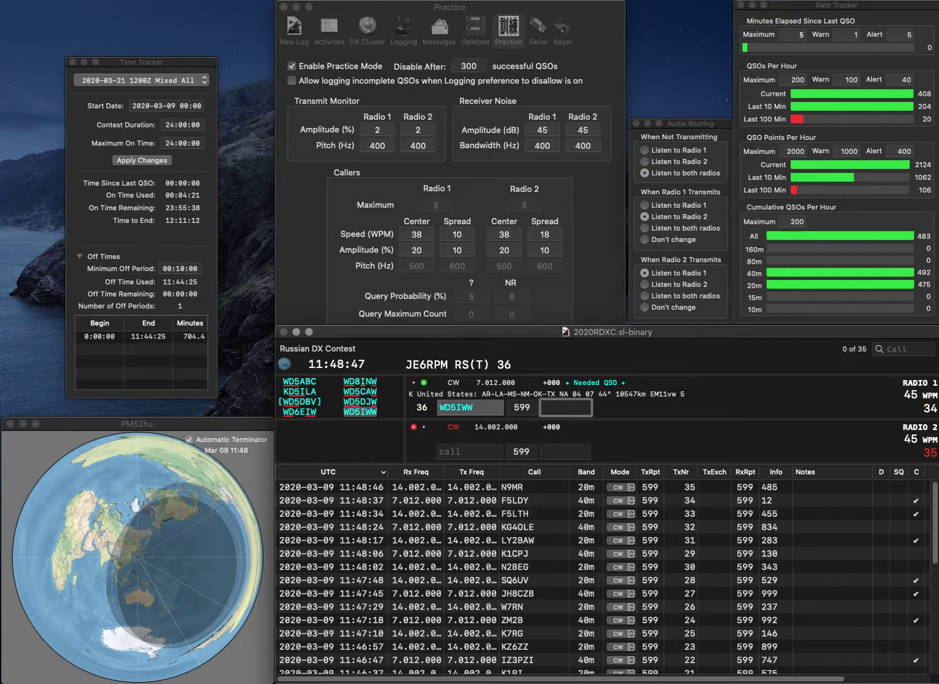
pyautogui.write('161')
pyautogui.press('Return')
# - Answer the Radio 2 caller with the partial call 2G and W3GY on Radio 1
pyautogui.write('2G')
pyautogui.press('Return')
pyautogui.write('W3GY')
pyautogui.press('Return')
# - Change the Radio 2 call sign to G2G and resend it, and log W3GY on Radio 1 with received number 889
pyautogui.write('Z')
pyautogui.press('BackSpace')
pyautogui.write('G')
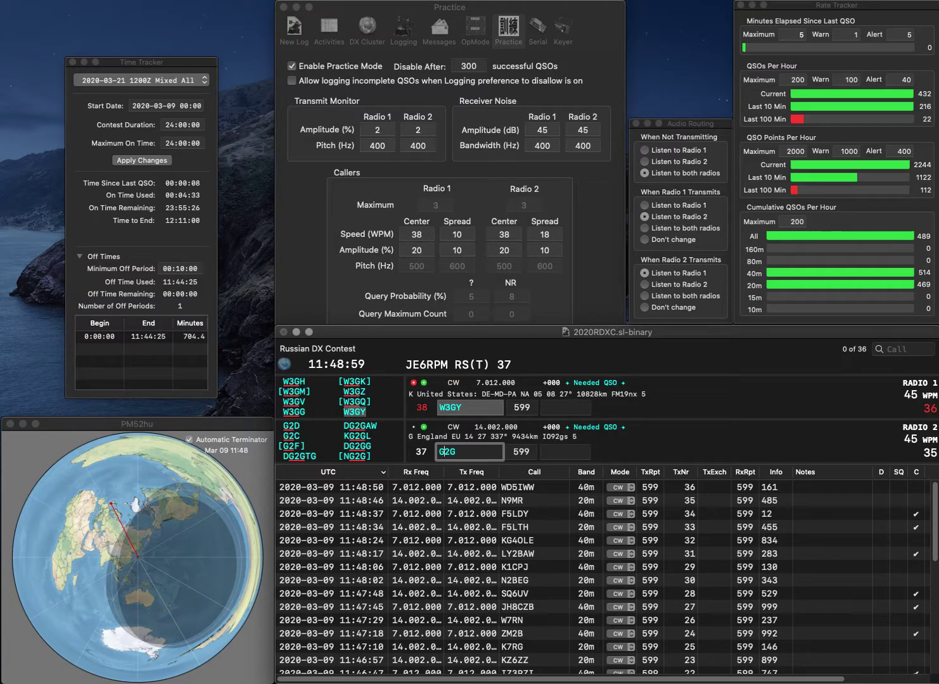
pyautogui.press('Return')
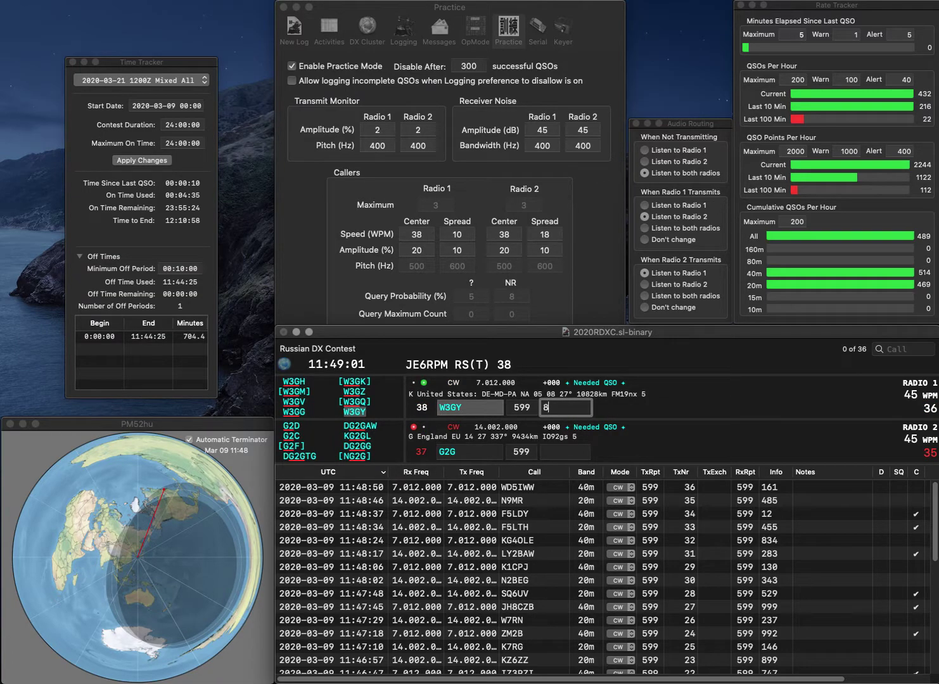
pyautogui.write('9')
pyautogui.press('Return')
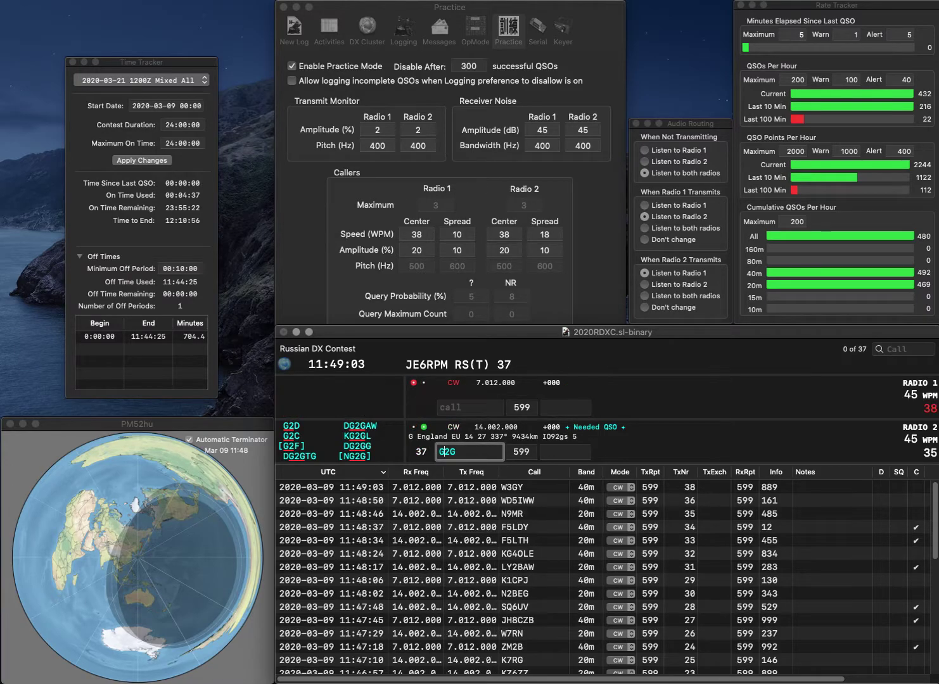
pyautogui.write('ZY')
pyautogui.press('Return')
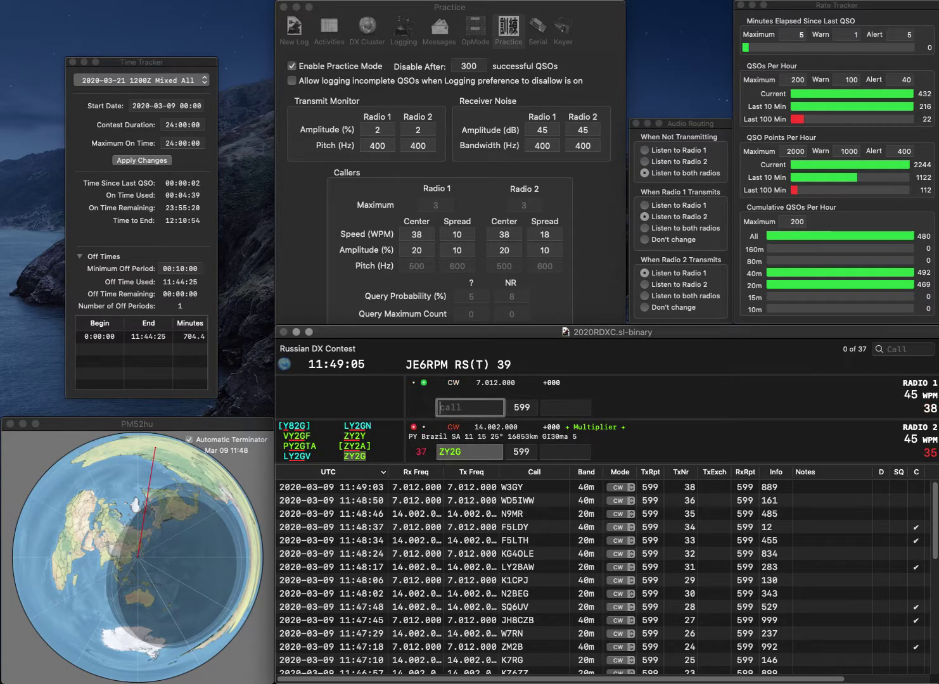
pyautogui.write('WB0PTO')
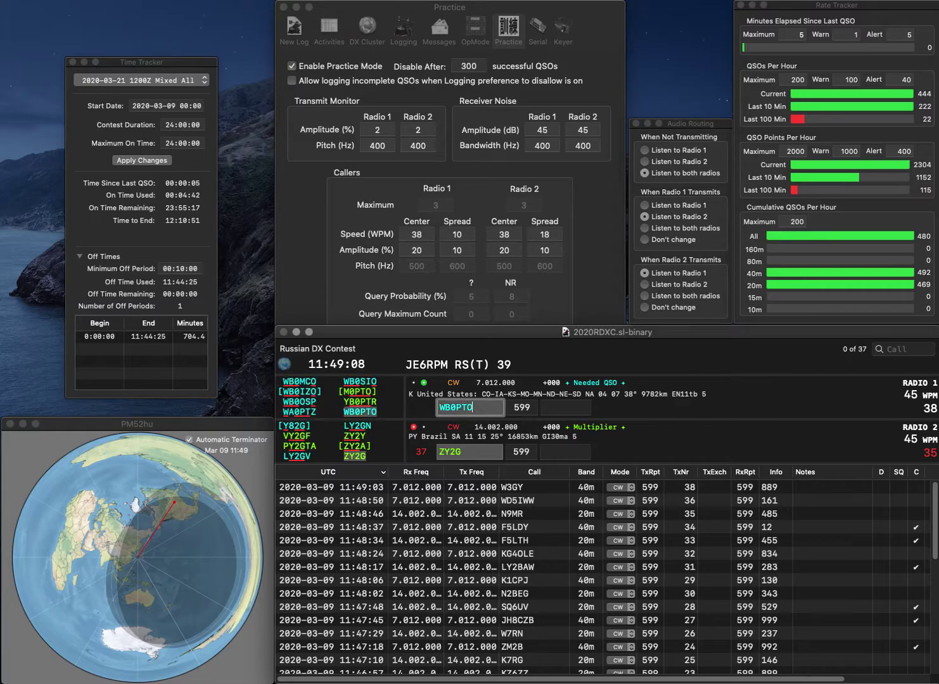
pyautogui.press('Return')
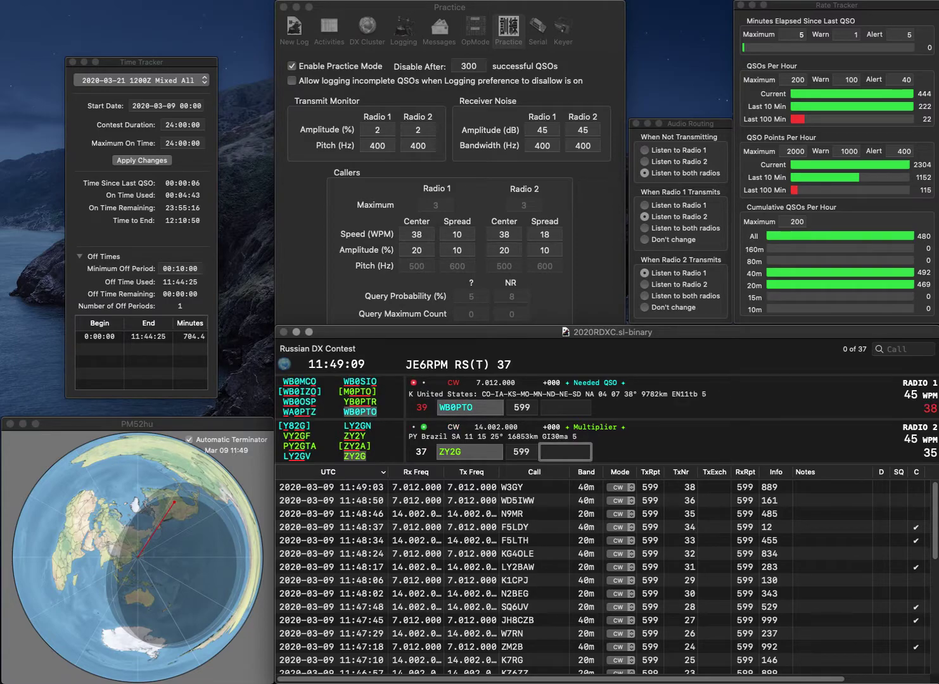
pyautogui.write('519')
pyautogui.press('Return')
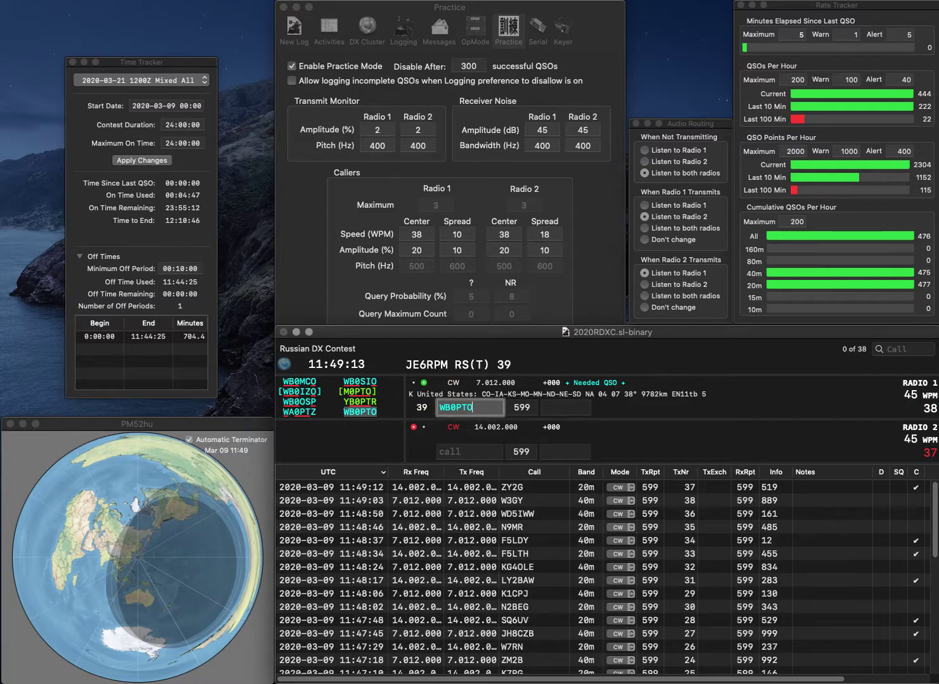
pyautogui.write('455')
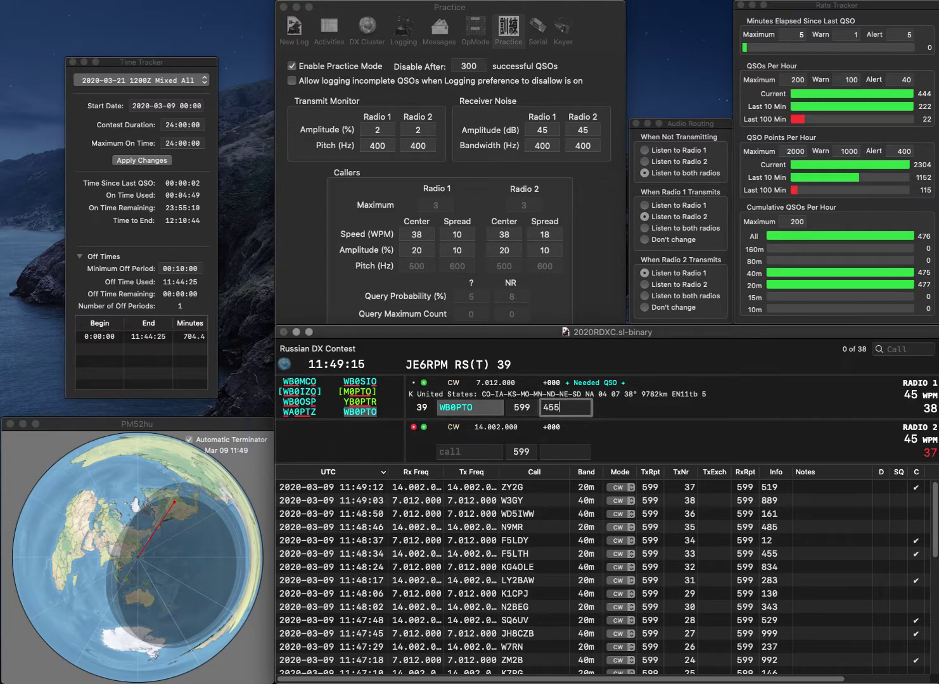
pyautogui.press('Return')
pyautogui.write('K4Y')
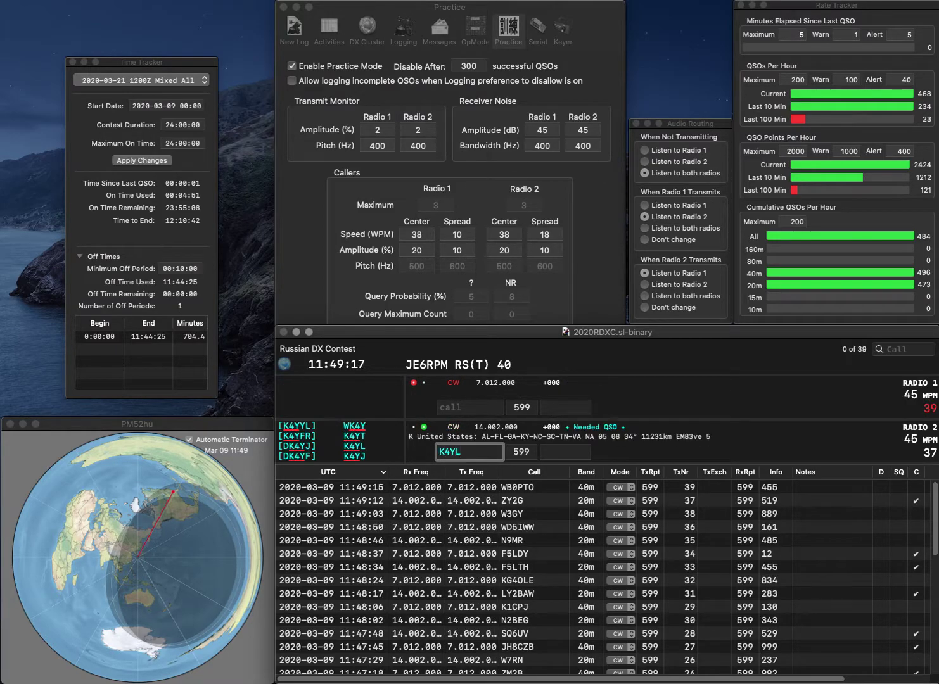
pyautogui.write('L')
pyautogui.press('Return')
pyautogui.write('S')
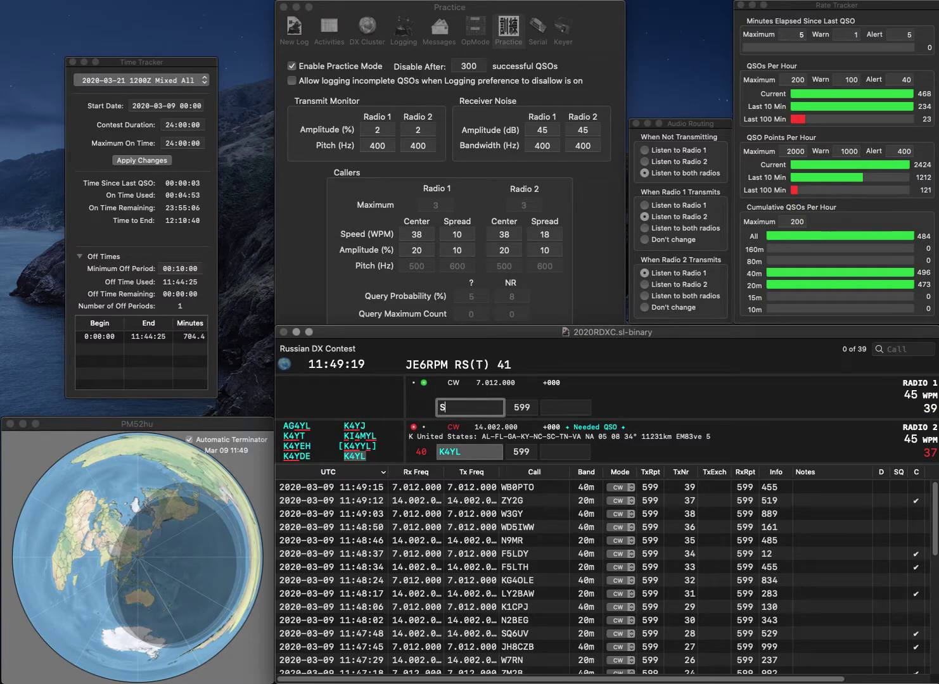
pyautogui.write('P9KDA')
pyautogui.press('Return')
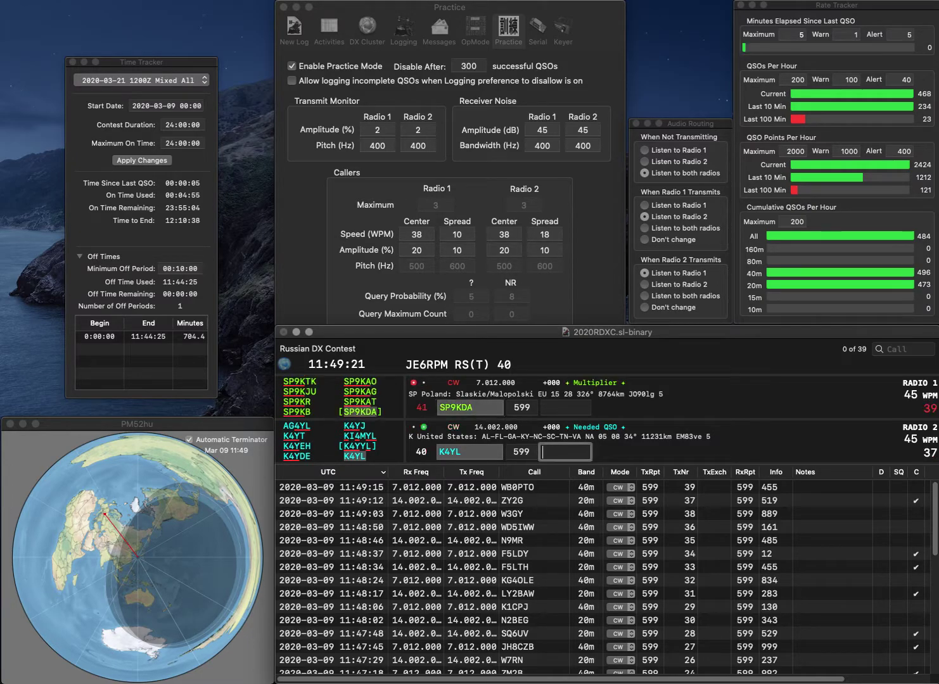
pyautogui.write('643')
pyautogui.press('Return')
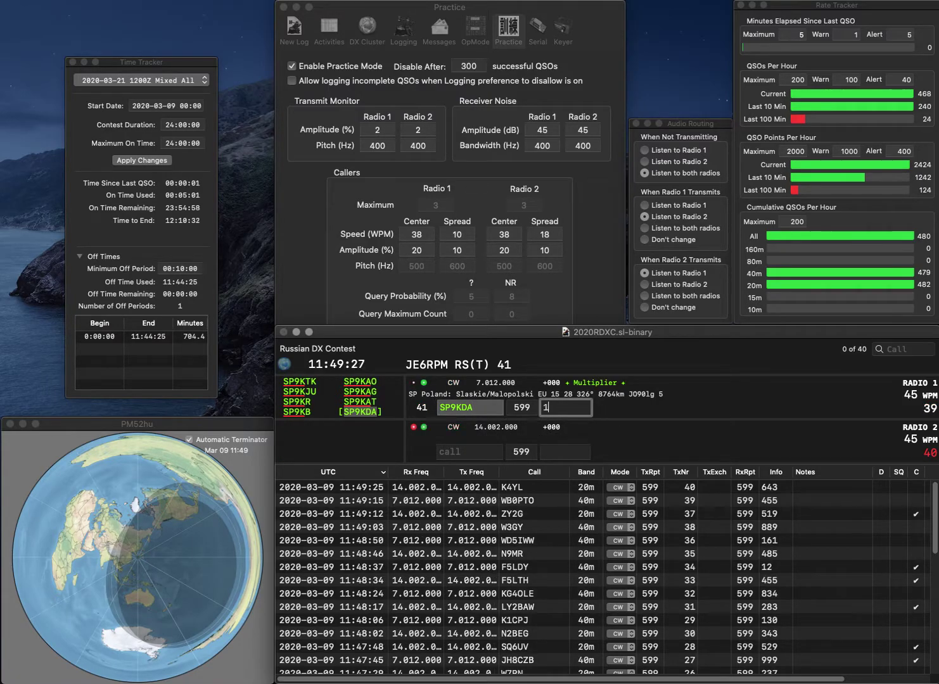
pyautogui.write('197')
pyautogui.press('Return')
pyautogui.write('EA5DZ')
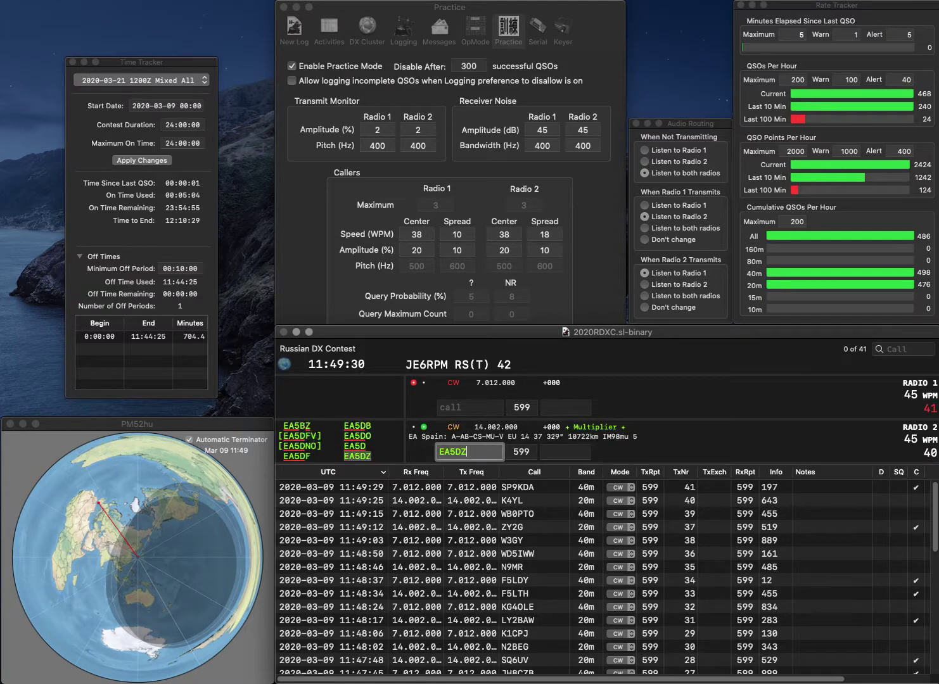
pyautogui.press('Return')
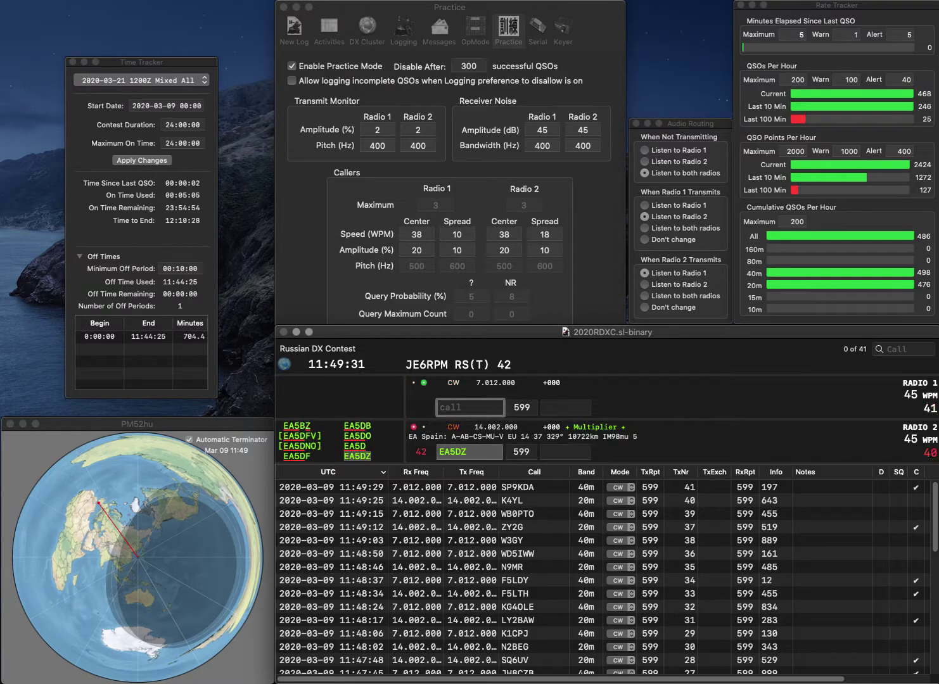
pyautogui.write('AD4UR')
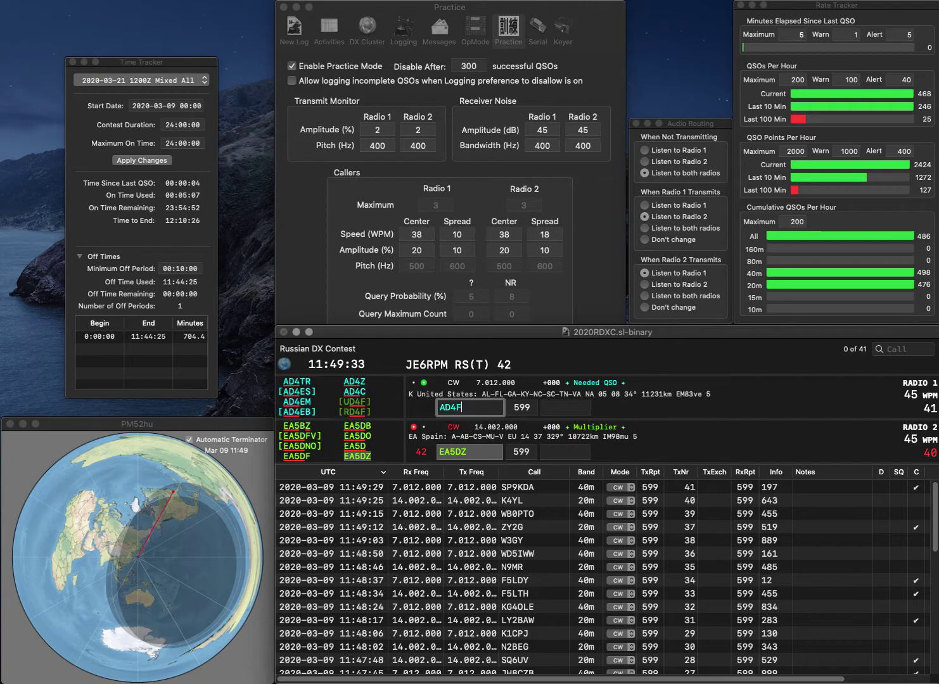
pyautogui.press('BackSpace')
pyautogui.write('L')
pyautogui.press('Return')
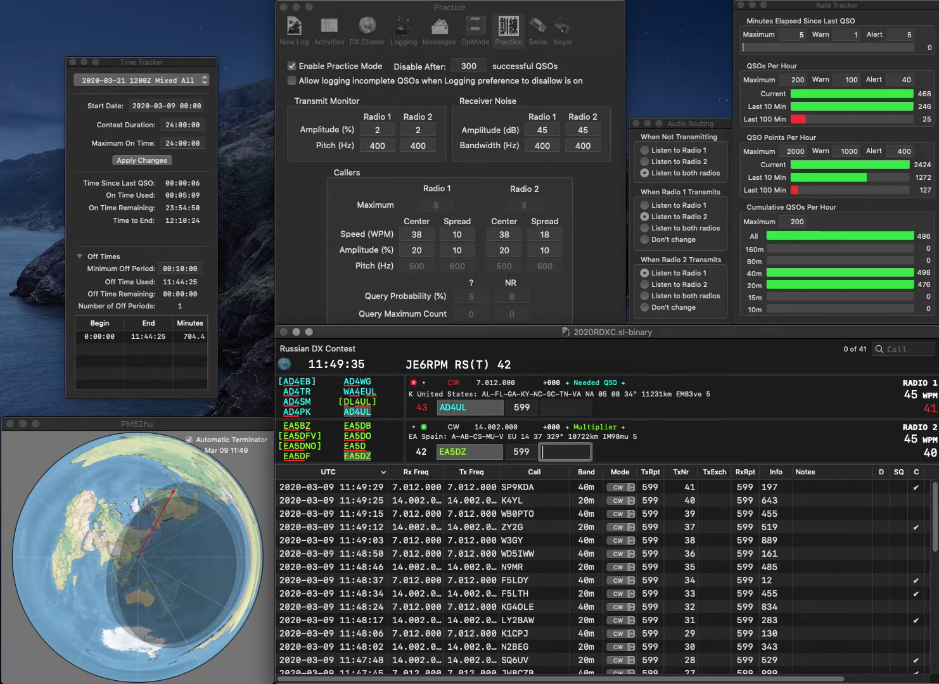
pyautogui.write('218')
pyautogui.press('Return')
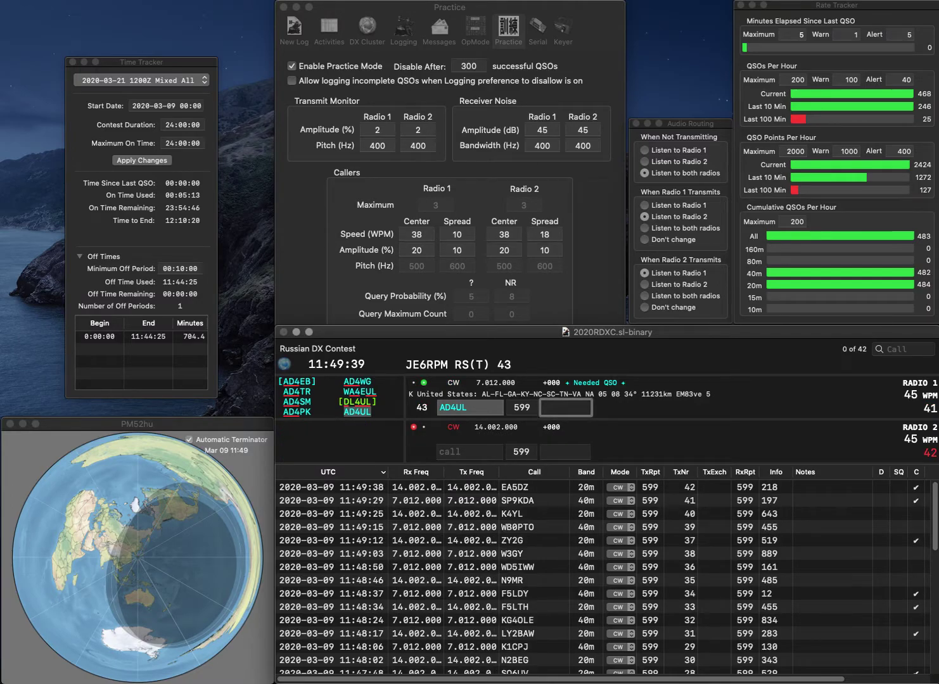
pyautogui.write('28')
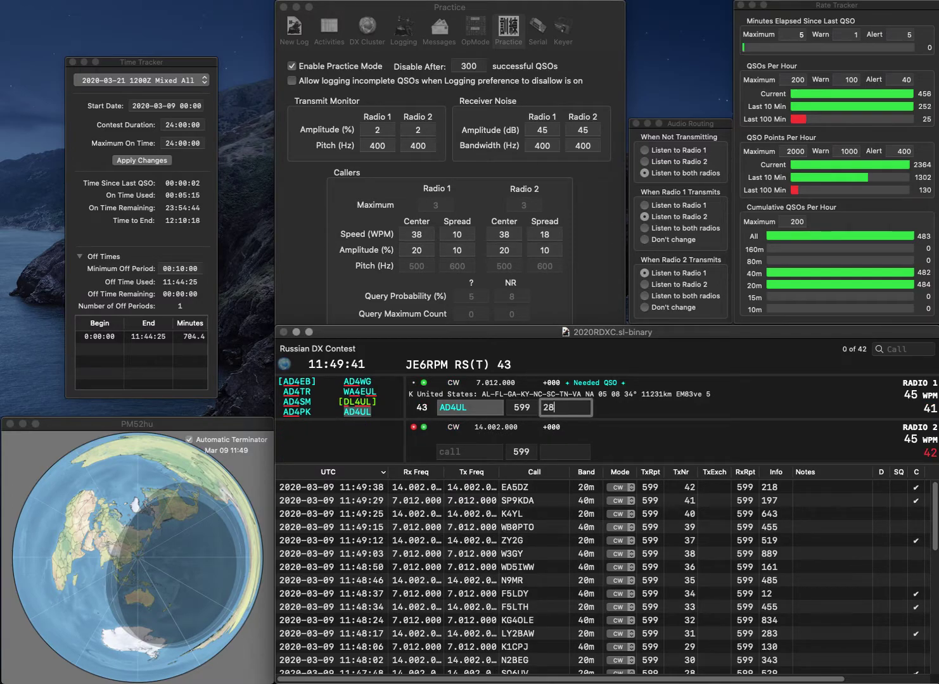
pyautogui.write('8')
pyautogui.press('Return')
# - Answer N0SSM on Radio 2 and WF7S on Radio 1
pyautogui.write('N0SSM')
pyautogui.press('Return')
pyautogui.write('WF7S')
pyautogui.press('Return')
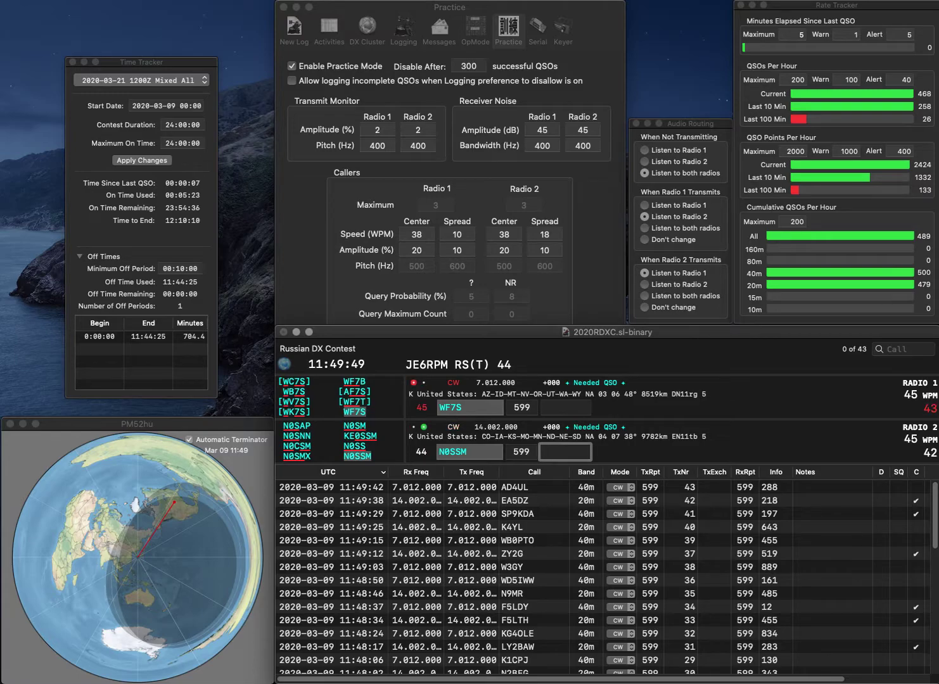
pyautogui.write('413')
pyautogui.press('Return')
pyautogui.write('671')
pyautogui.press('Return')
# - Answer the Radio 2 caller as UT7IA and VE3DFR on Radio 1
pyautogui.write('UT7IA')
pyautogui.press('Return')
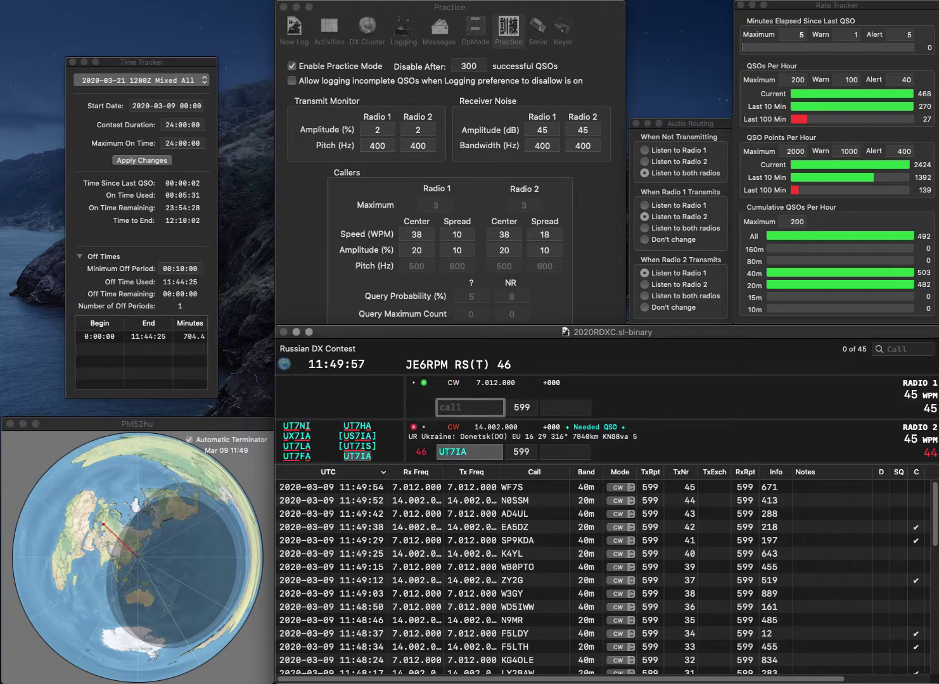
pyautogui.write('VE3DFR')
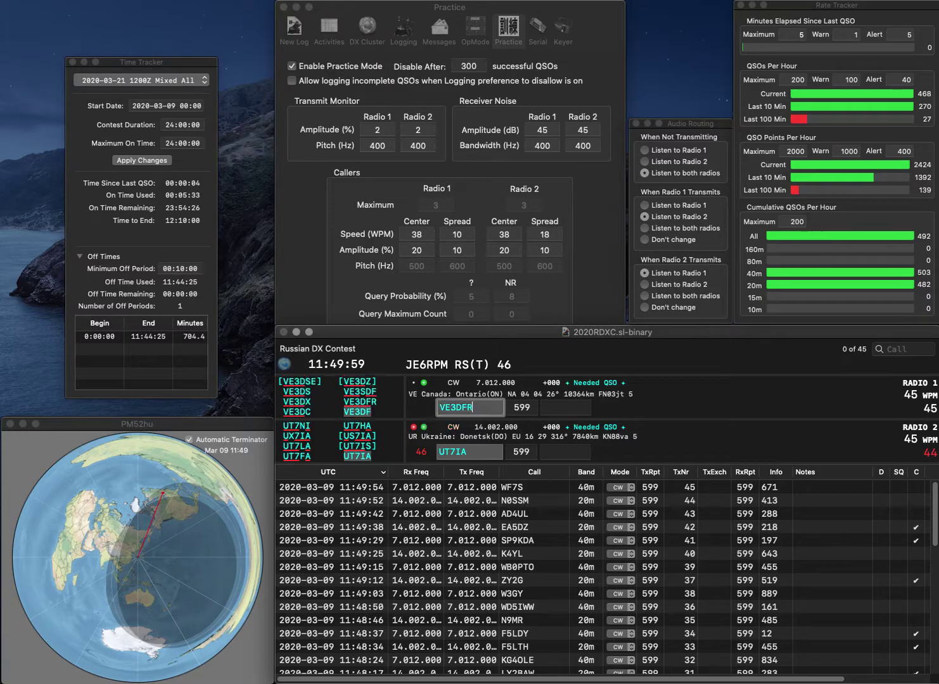
pyautogui.press('Return')
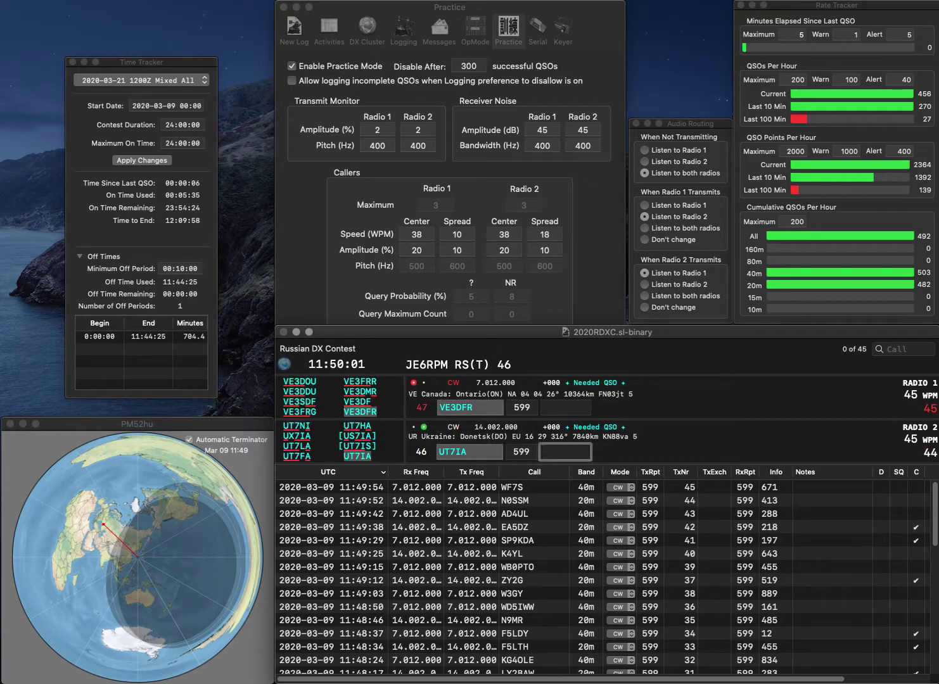
# - Correct the Radio 2 call sign to UT8IA and resend the exchange
pyautogui.hotkey('shift', 'Tab')
pyautogui.write('UT8IA')
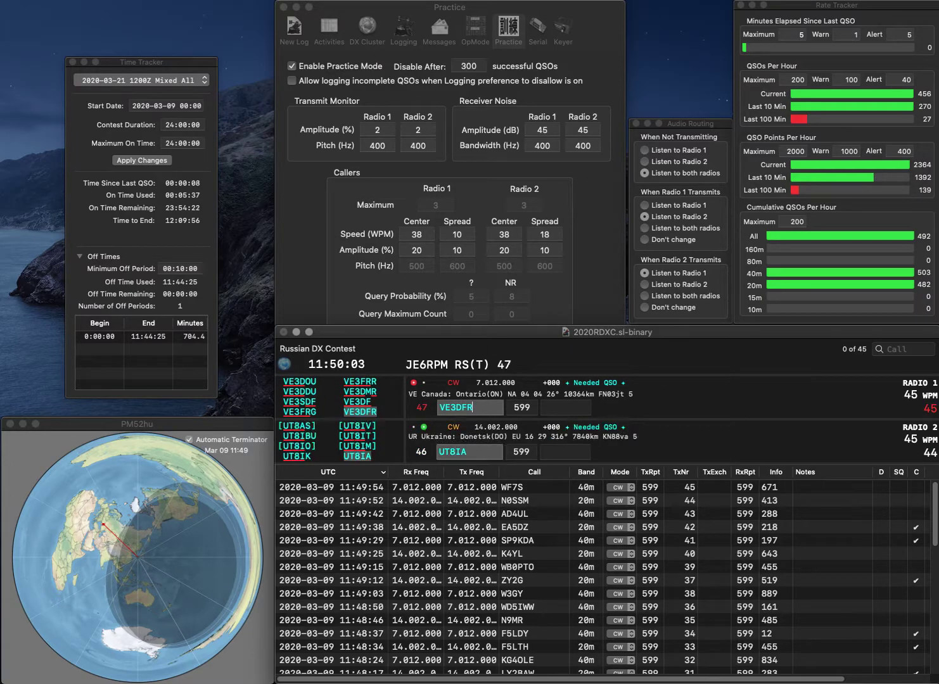
pyautogui.press('Return')
pyautogui.press('Tab')
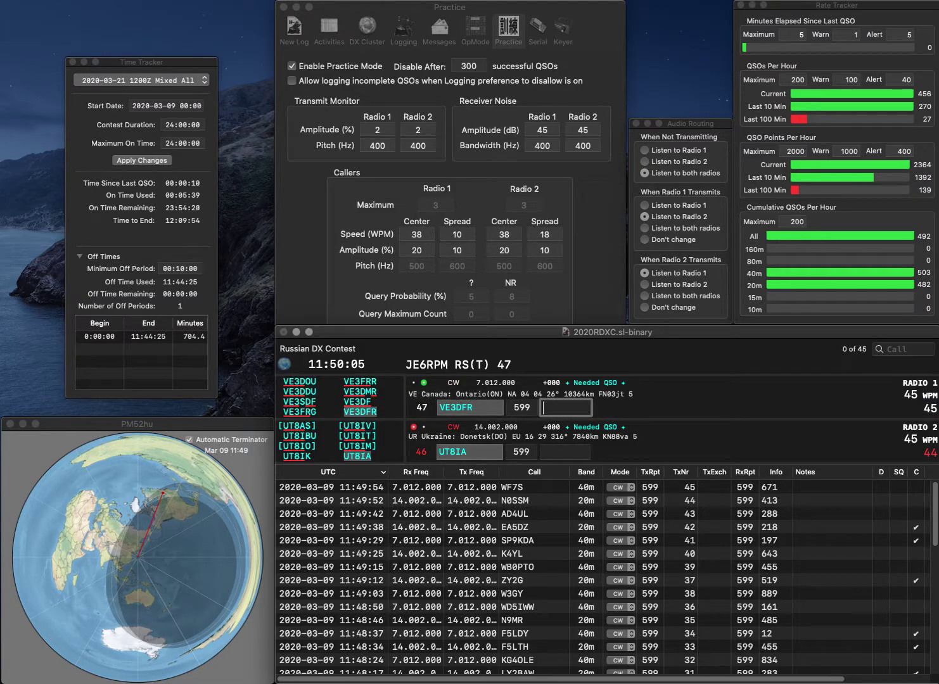
pyautogui.write('966')
pyautogui.press('Return')
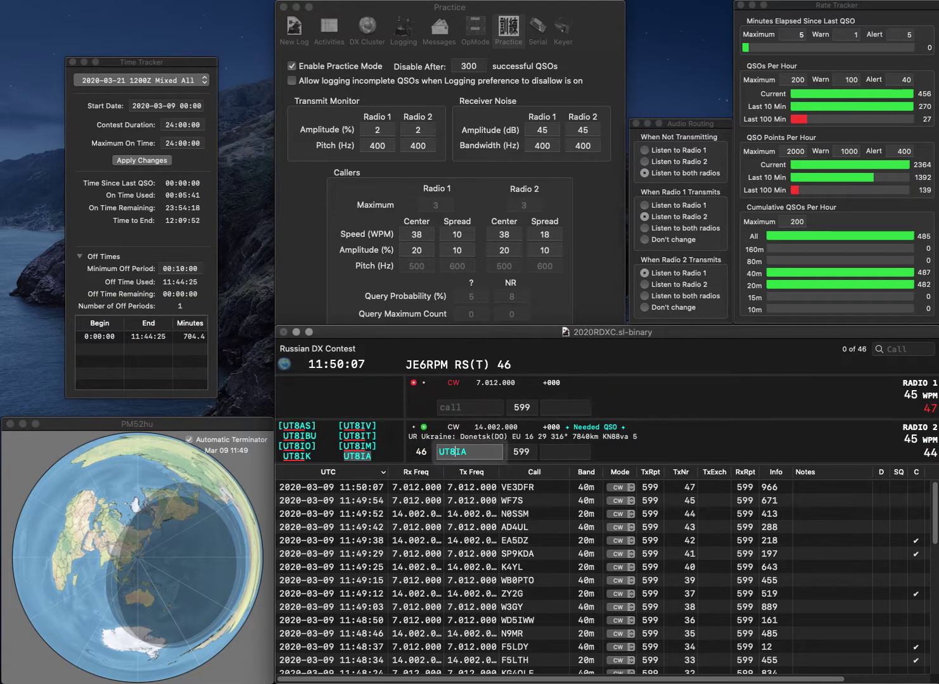
pyautogui.write('298')
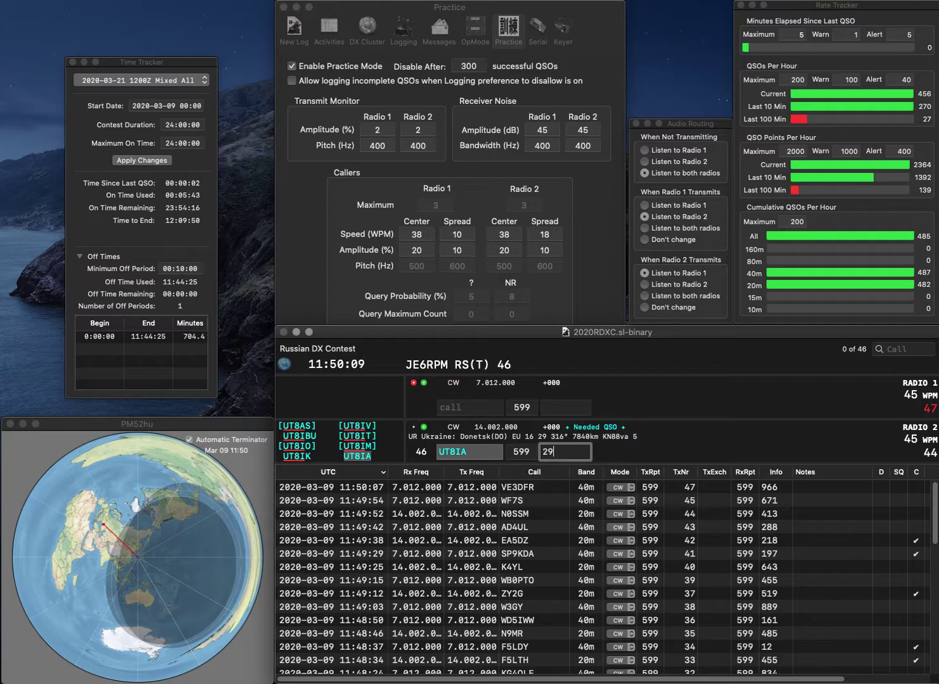
pyautogui.press('Return')
pyautogui.write('OZ1RE')
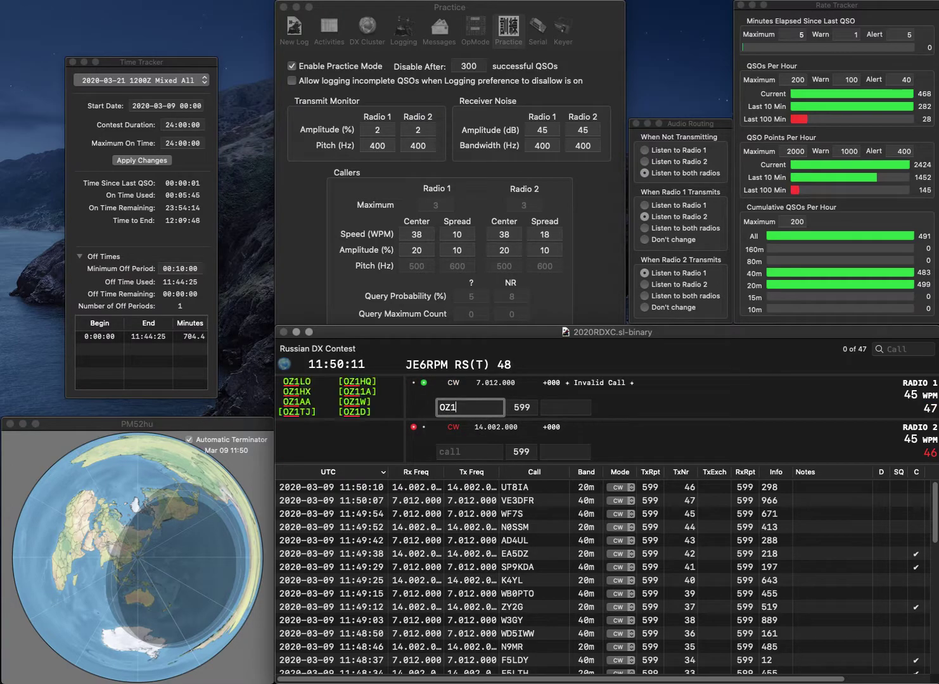
pyautogui.press('Return')
pyautogui.write('I')
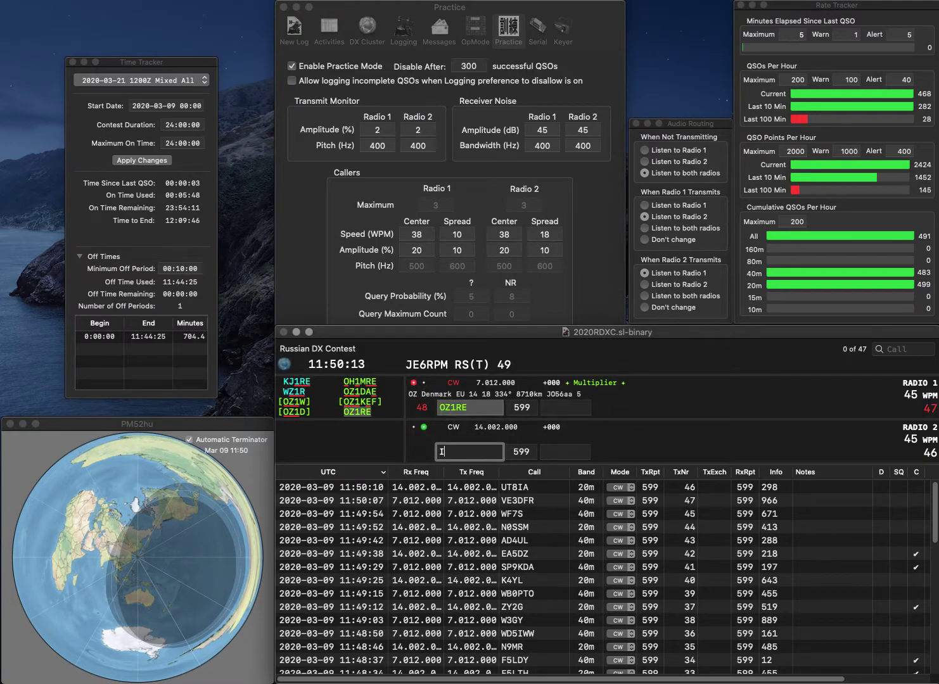
pyautogui.write('K6FWJ')
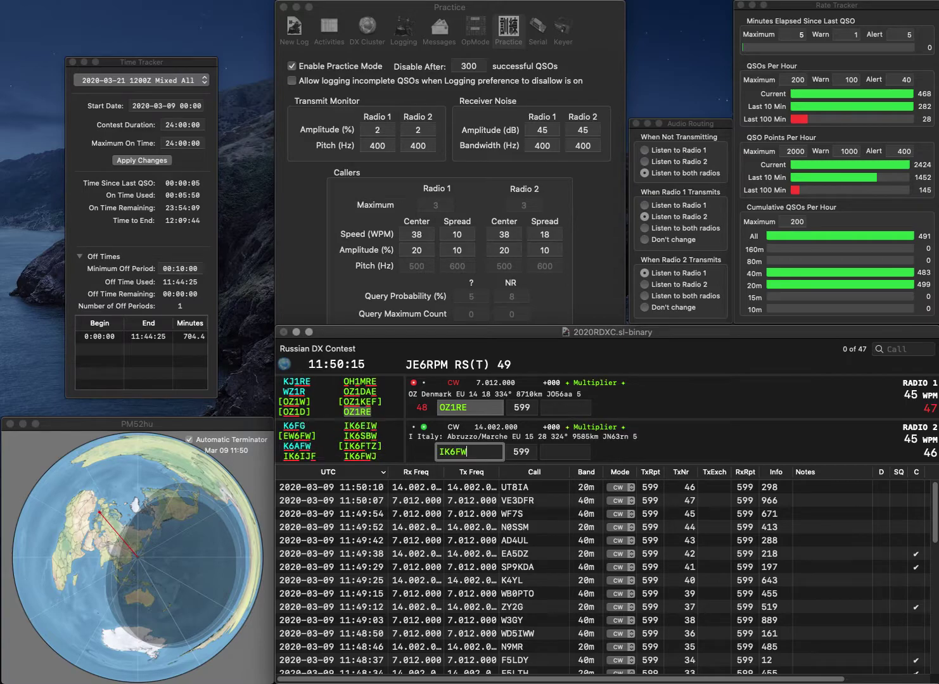
pyautogui.press('Return')
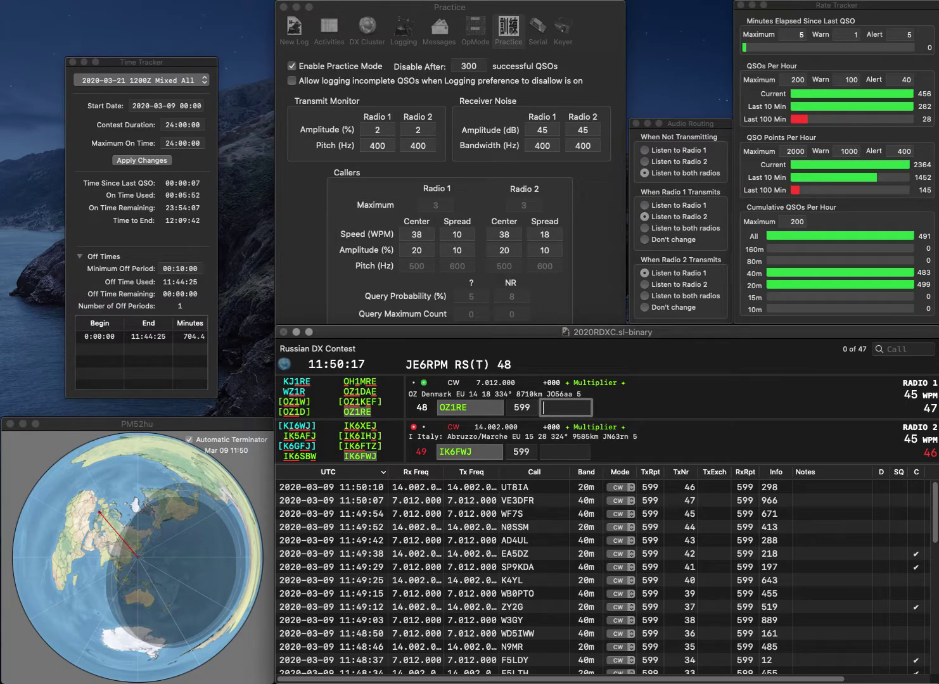
pyautogui.press('Return')
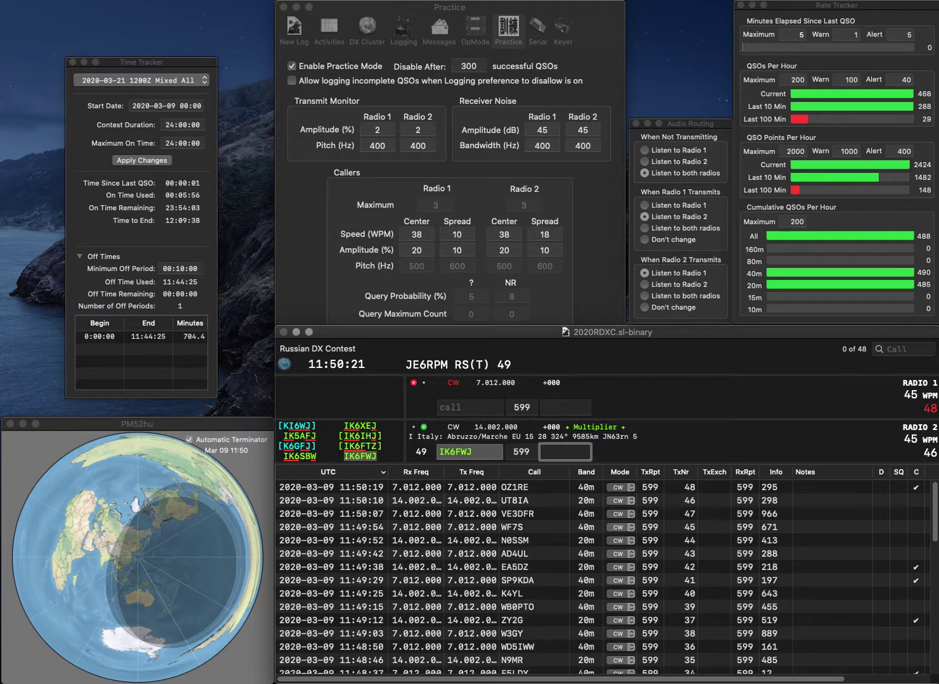
pyautogui.write('55')
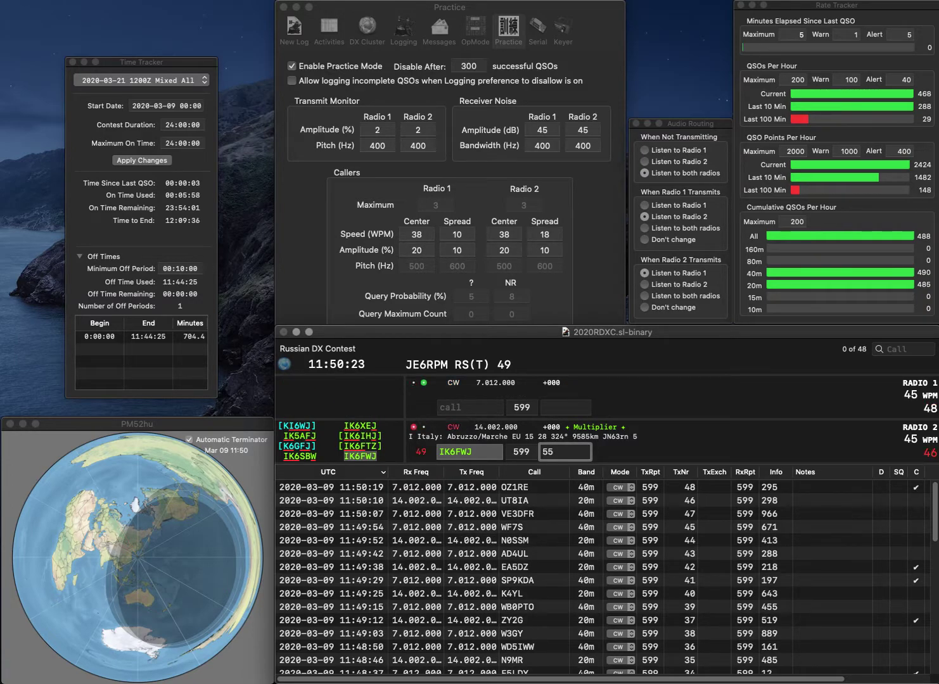
pyautogui.write('5')
pyautogui.press('Return')
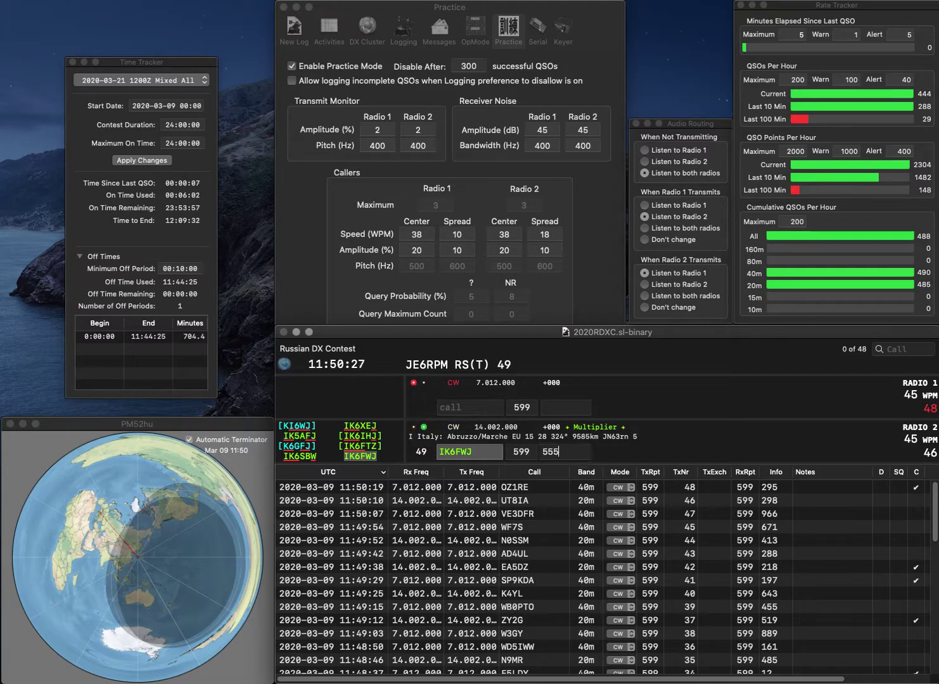
# - Answer K3DQB on Radio 1 with the contest exchange
pyautogui.write('K')
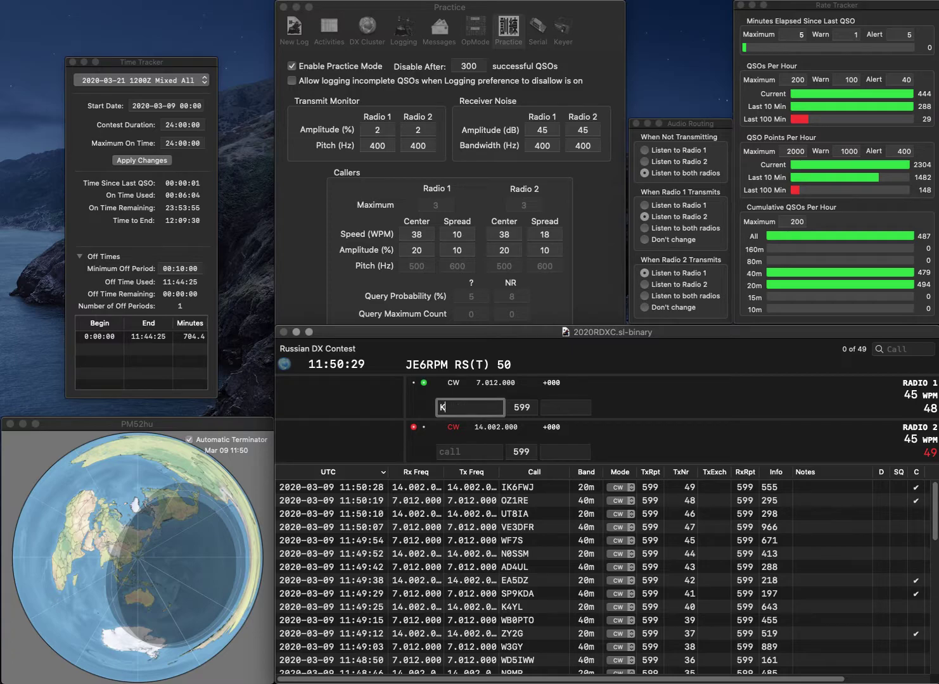
pyautogui.write('3DQB')
pyautogui.press('Return')
# - Replace the miscopied Radio 2 call sign with DF6WE and send the exchange
pyautogui.write('KHDFW')
pyautogui.press('BackSpace')
pyautogui.press('BackSpace')
pyautogui.press('BackSpace')
pyautogui.press('BackSpace')
pyautogui.press('BackSpace')
pyautogui.write('DFWE')
pyautogui.press('Left')
pyautogui.press('Left')
pyautogui.press('Left')
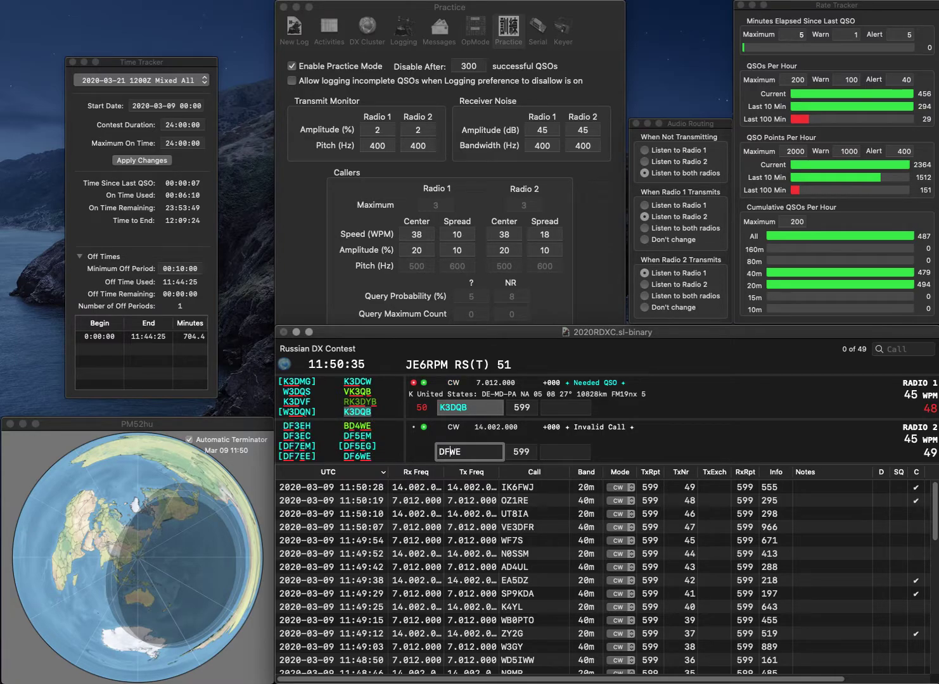
pyautogui.write('6')
pyautogui.press('Return')
# - Log K3DQB on Radio 1 with received number 589 and DF6WE on Radio 2 with 293
pyautogui.write('589')
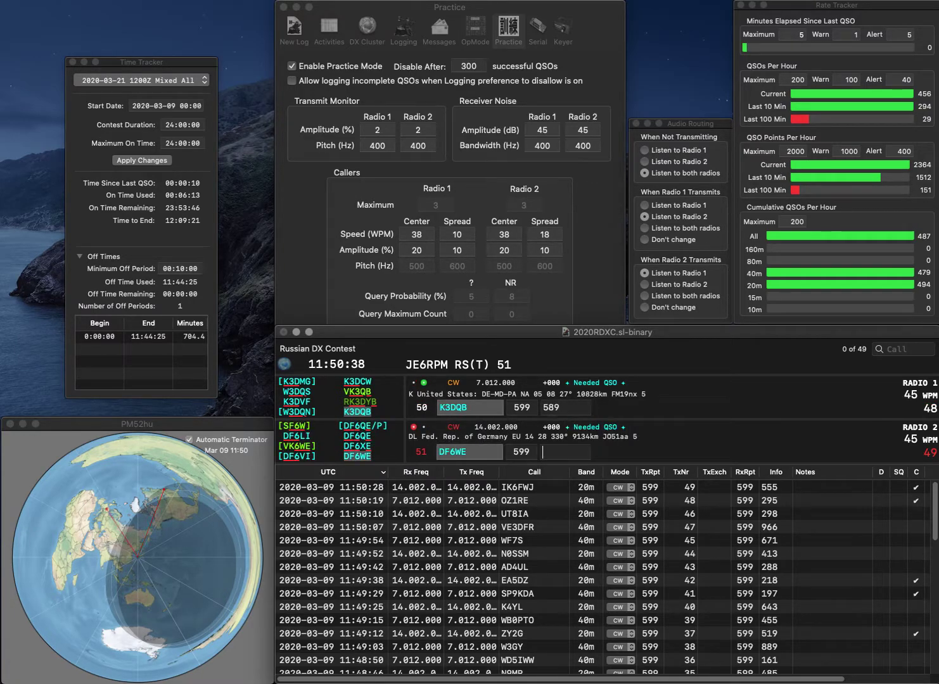
pyautogui.press('Return')
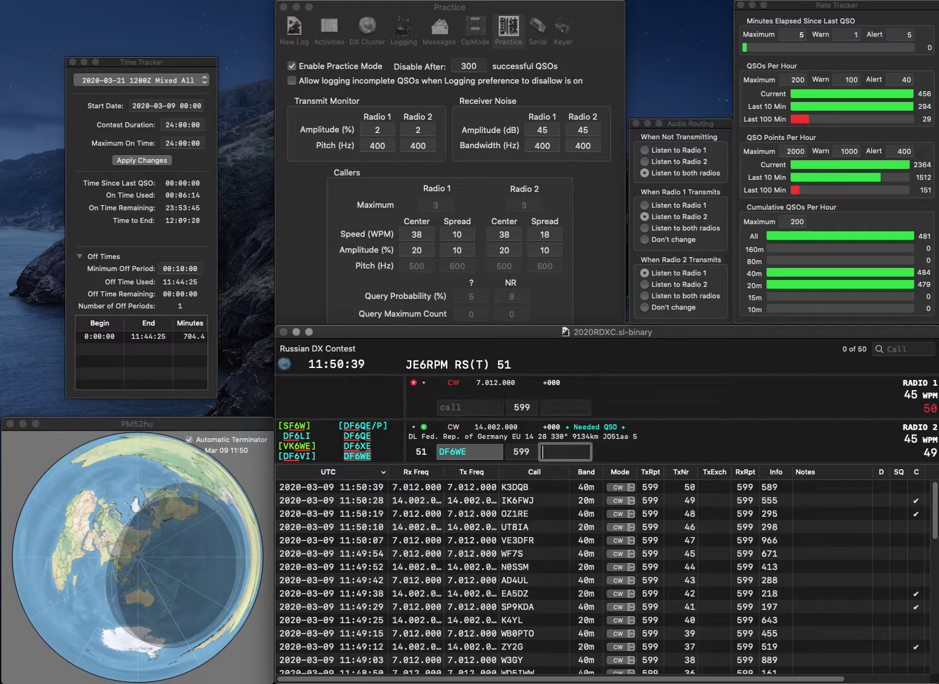
pyautogui.write('293')
pyautogui.press('Return')
pyautogui.write('0LW')
pyautogui.press('Return')
pyautogui.write('EA4GIB')
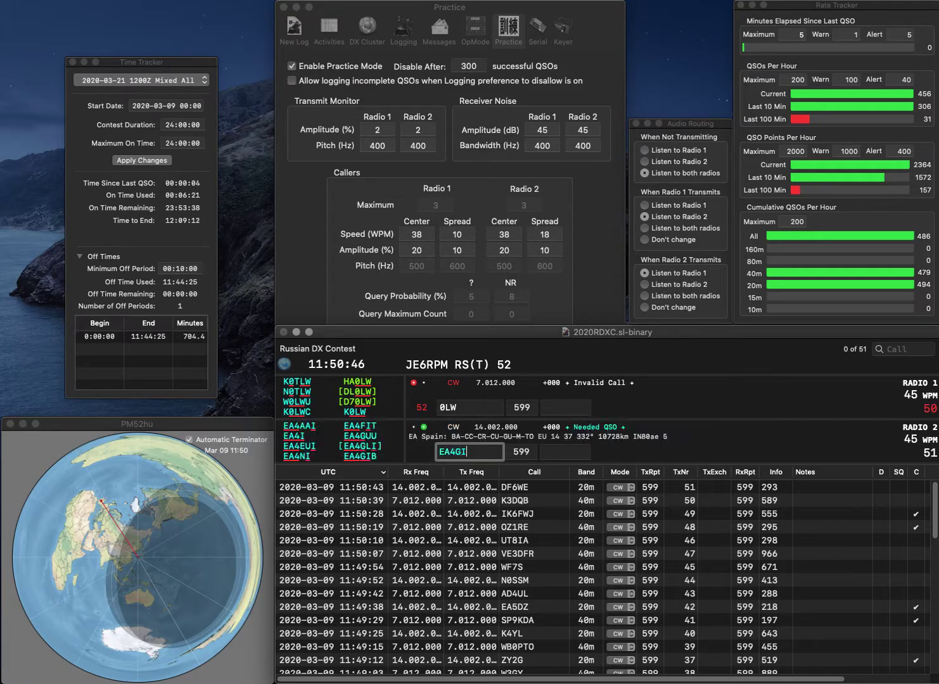
pyautogui.press('Return')
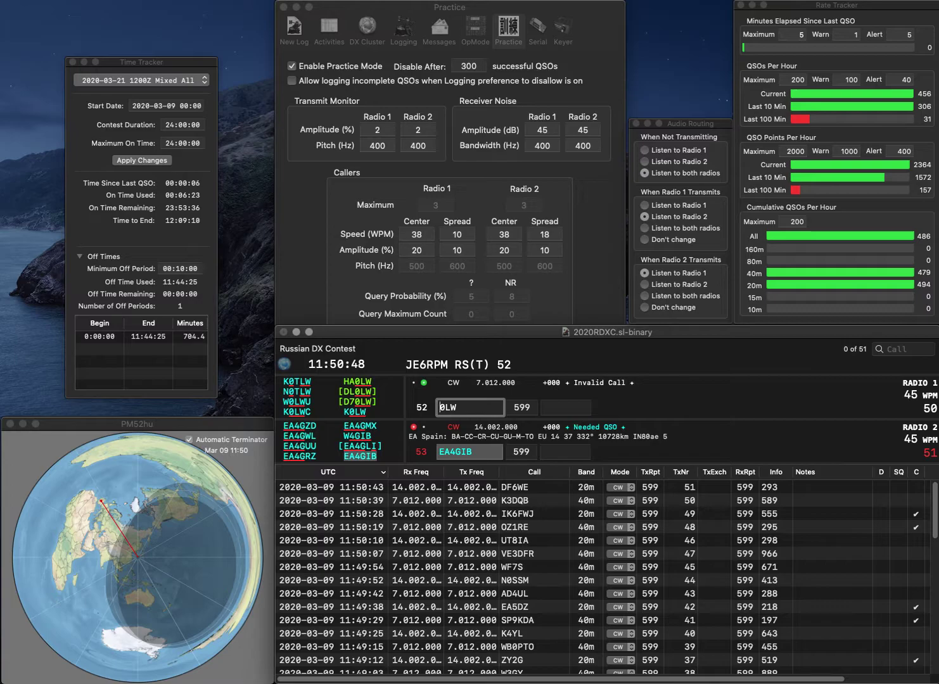
pyautogui.write('HA')
pyautogui.press('Return')
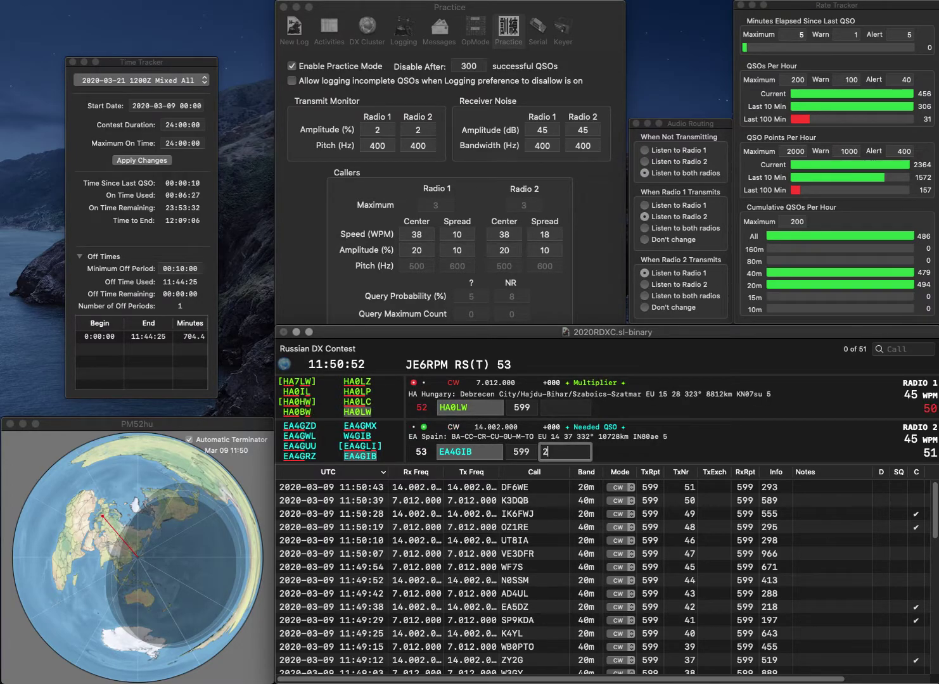
pyautogui.press('Return')
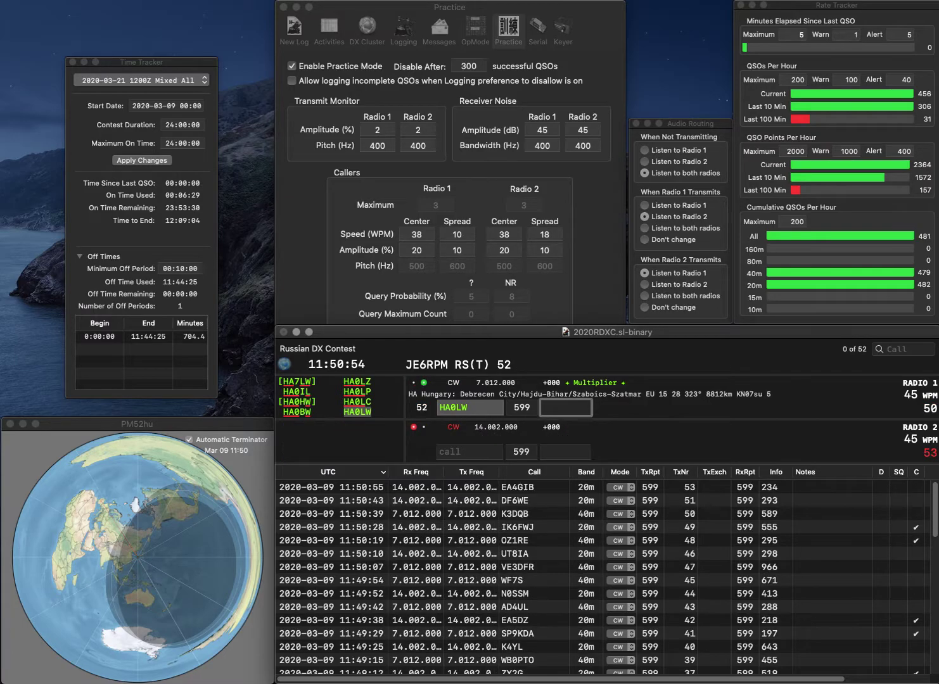
pyautogui.write('4')
# - Answer the partial call 80T on Radio 2 and N5HEK on Radio 1, completing the Radio 2 call sign as LG80T
pyautogui.write('80T')
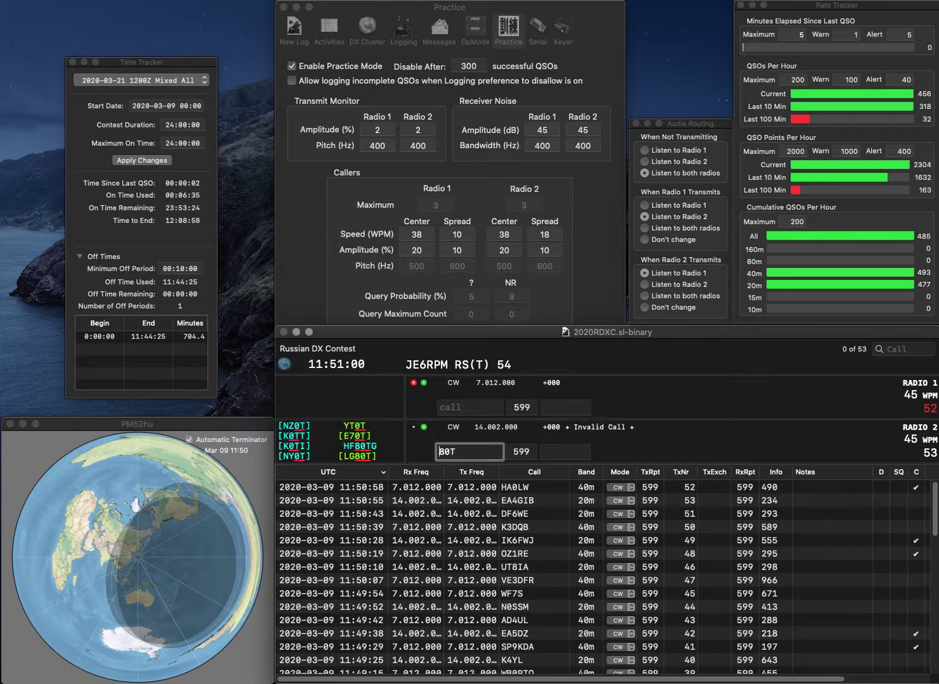
pyautogui.press('Return')
pyautogui.write('N5HEK')
pyautogui.press('Return')
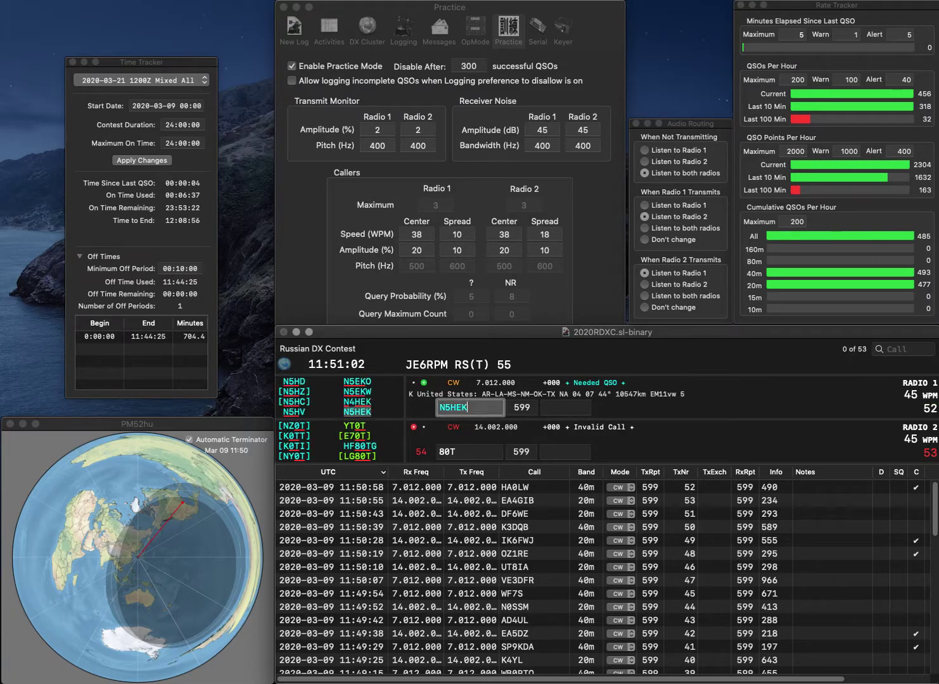
pyautogui.write('LG')
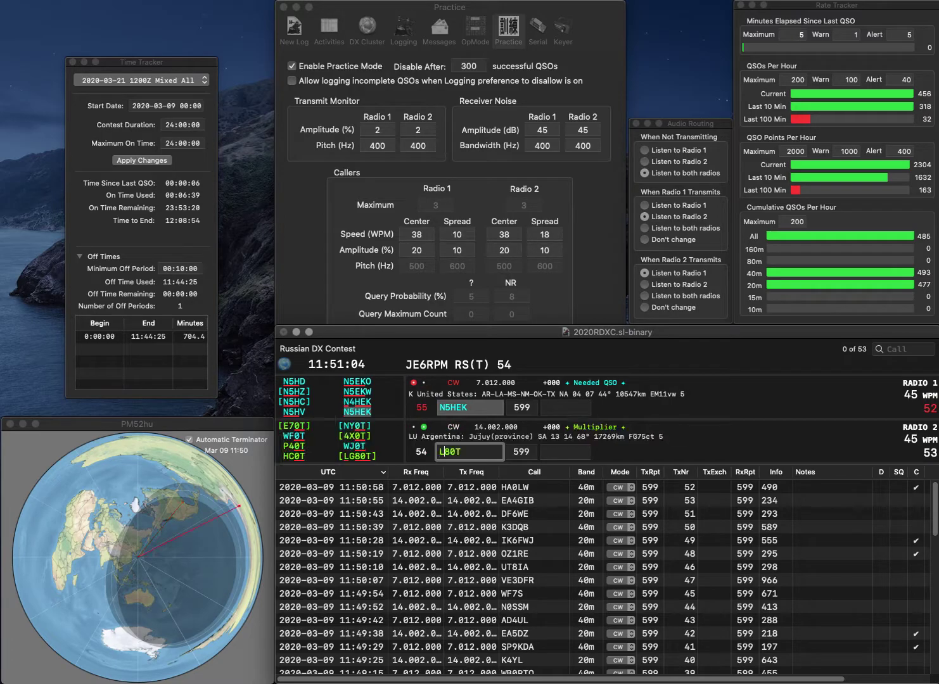
pyautogui.press('Return')
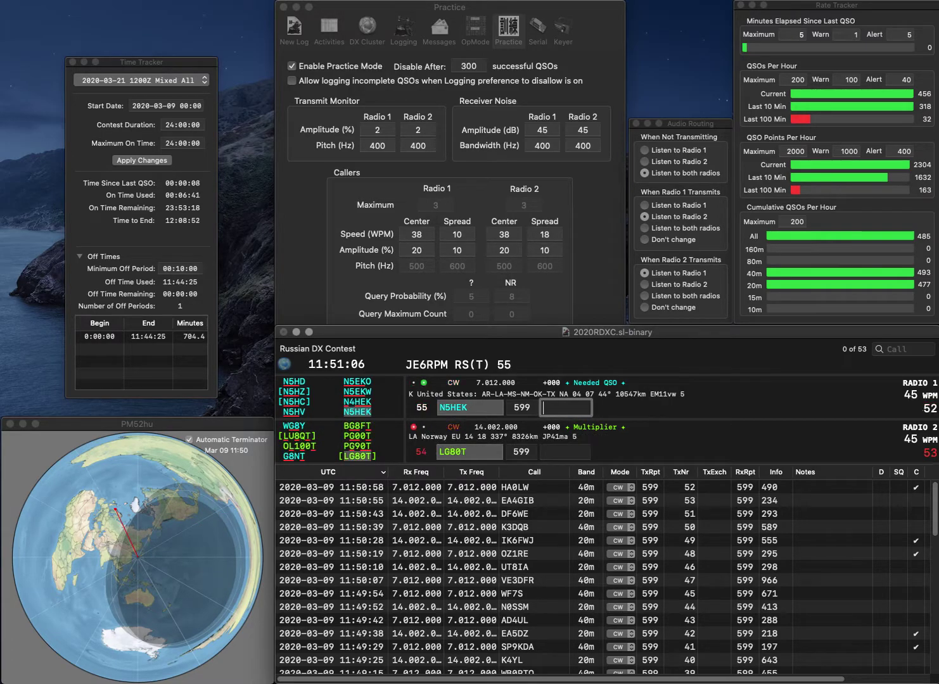
# - Log N5HEK on Radio 1 with received number 43 and LG80T on Radio 2 with 274
pyautogui.write('43')
pyautogui.press('Return')
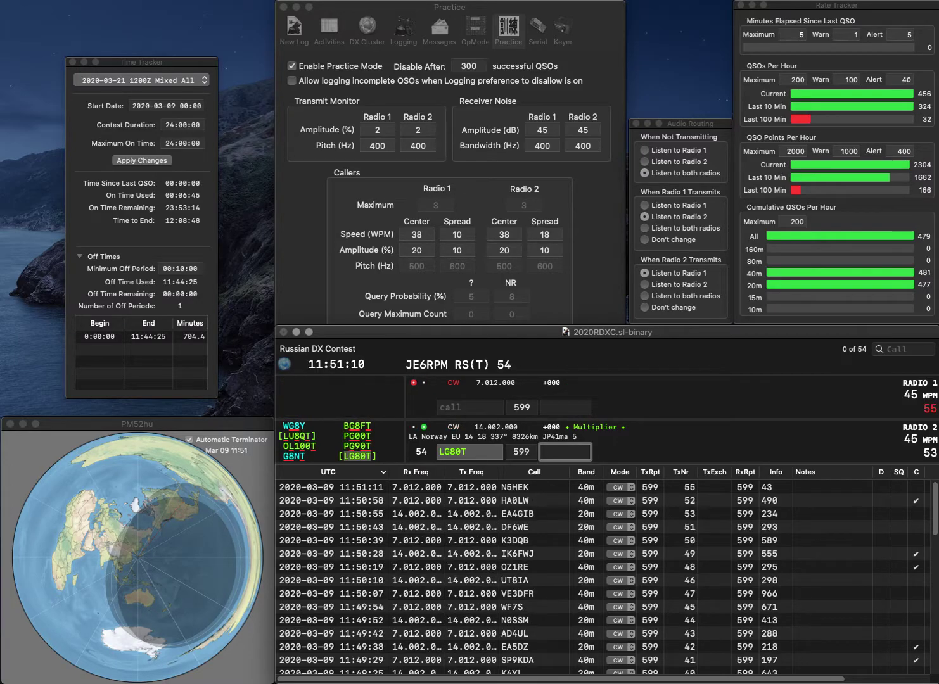
pyautogui.write('274')
pyautogui.press('Return')
# - Answer the partial call DZG on Radio 1 and WO3X on Radio 2, completing the Radio 1 call sign as F4DZG
pyautogui.write('DZG')
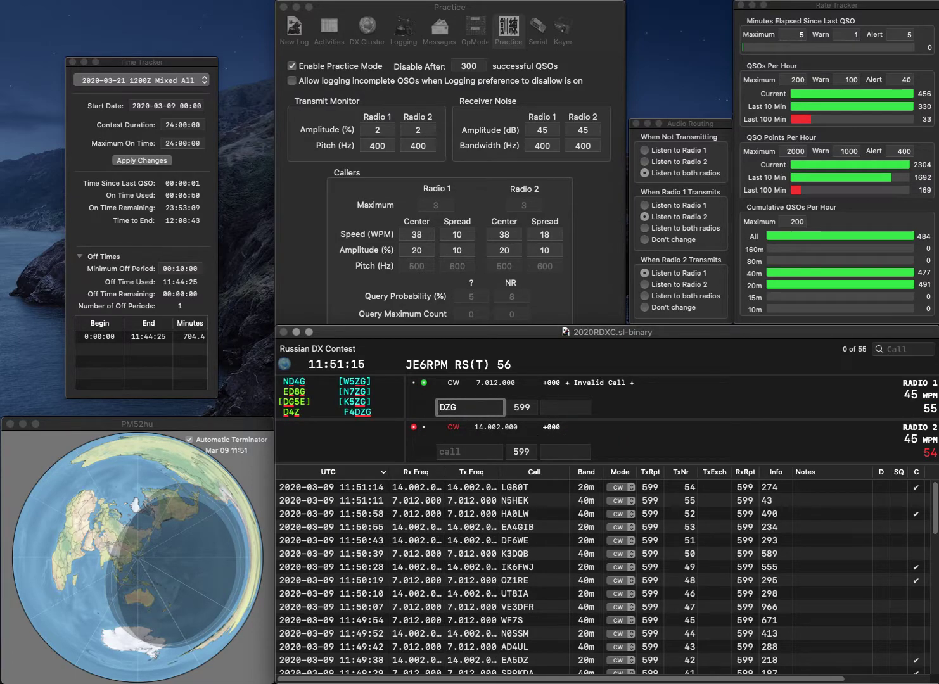
pyautogui.press('Return')
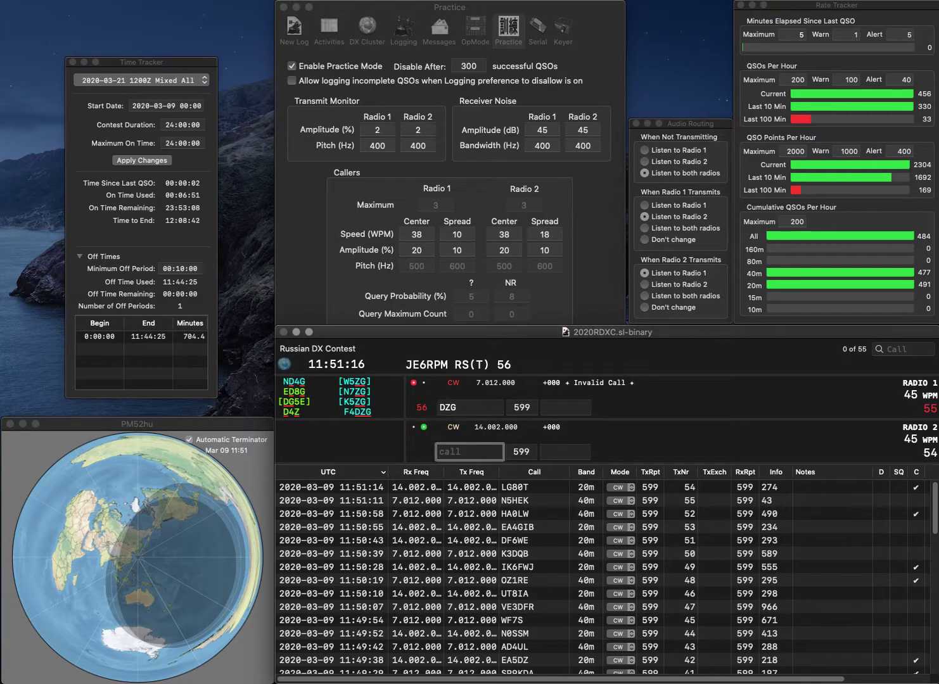
pyautogui.write('WO3X')
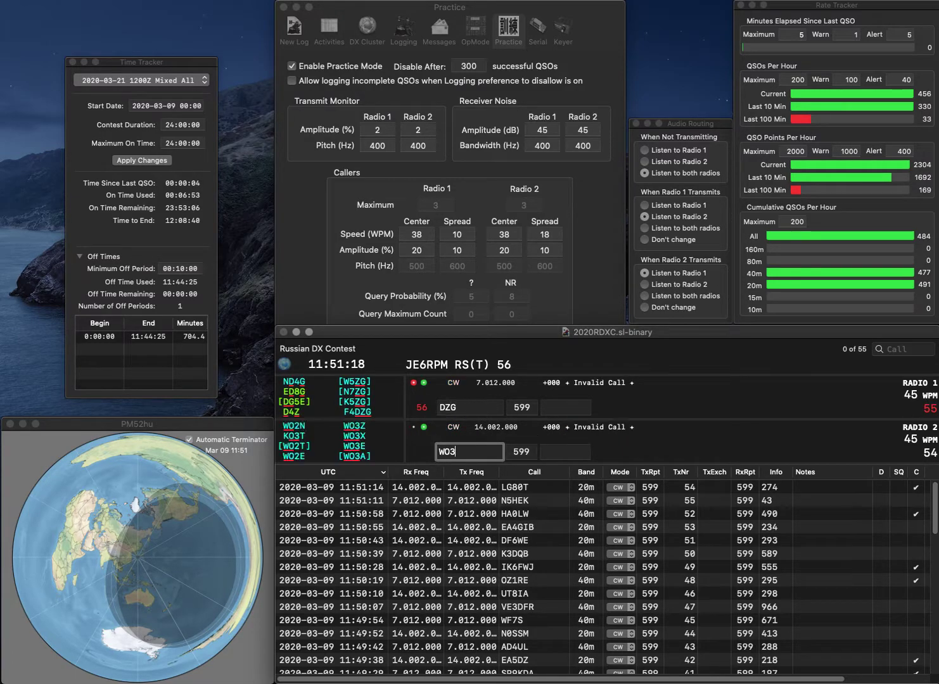
pyautogui.press('Return')
pyautogui.write('F4')
pyautogui.press('Tab')
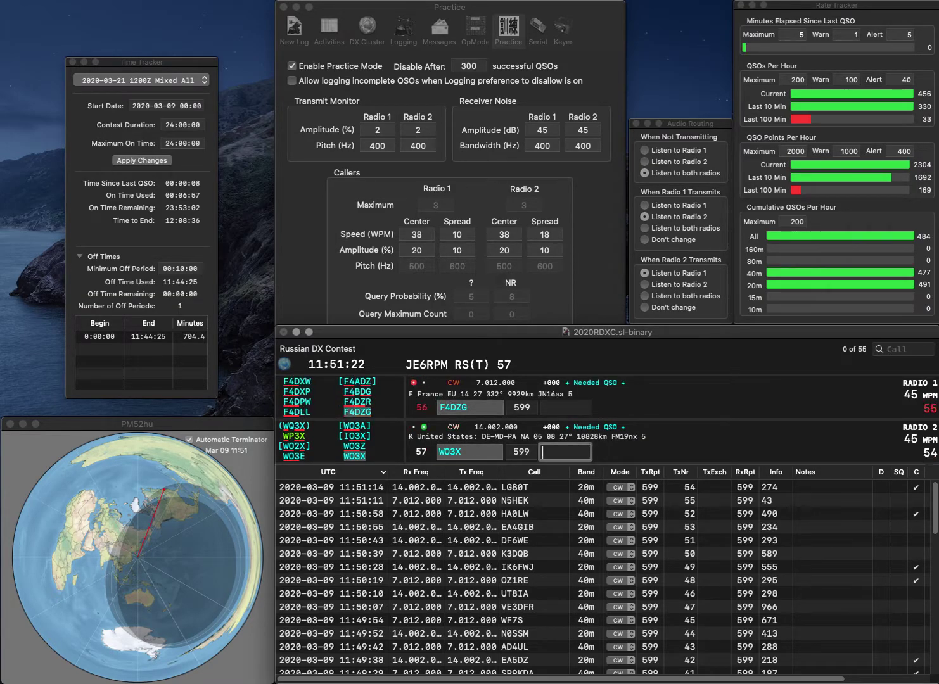
pyautogui.write('934')
pyautogui.press('Return')
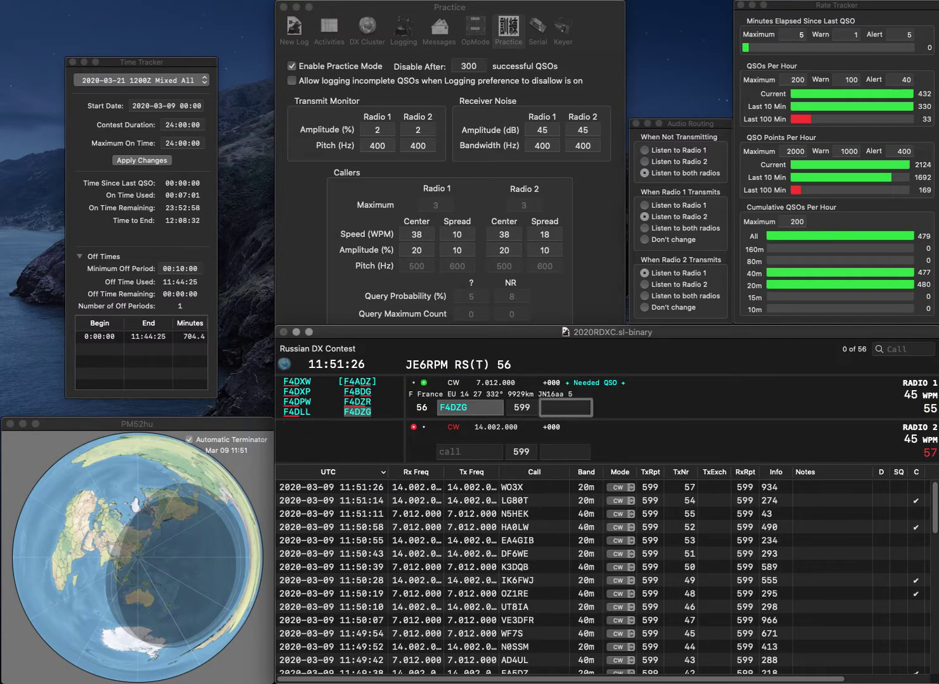
pyautogui.write('906')
pyautogui.press('Return')
# - Answer AA7AV on Radio 2 and the Radio 1 caller as G6BX
pyautogui.write('AAAV')
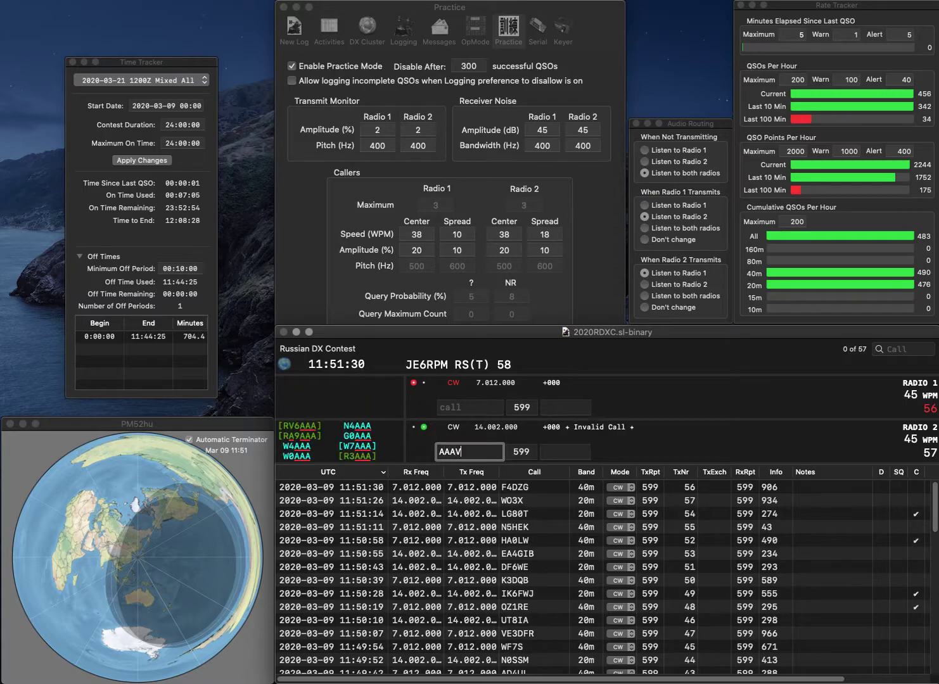
pyautogui.press('Left')
pyautogui.press('Left')
pyautogui.write('7')
pyautogui.press('Return')
pyautogui.write('G6BX')
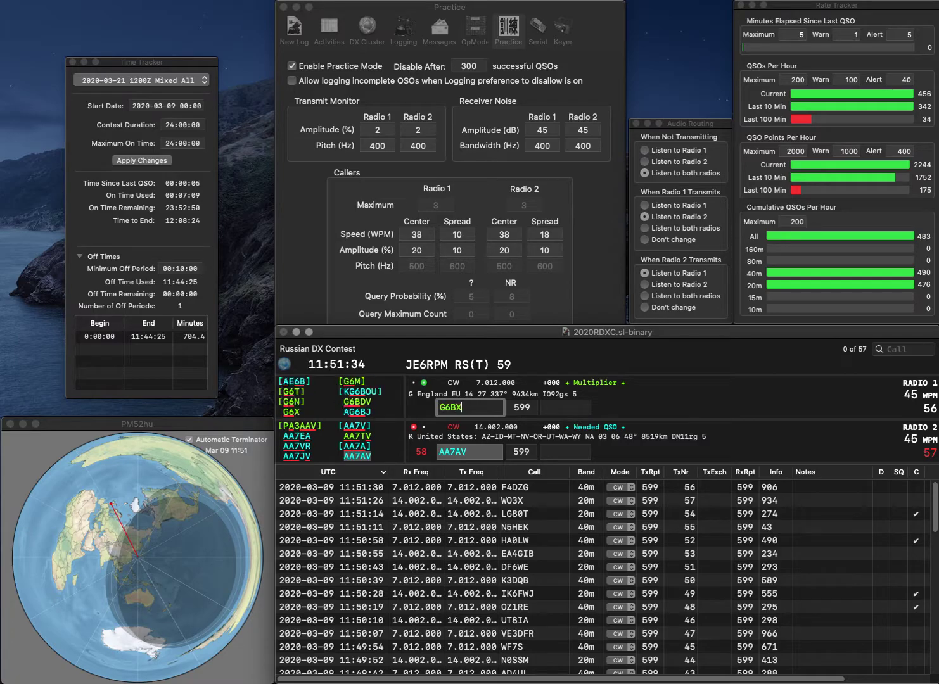
pyautogui.press('Return')
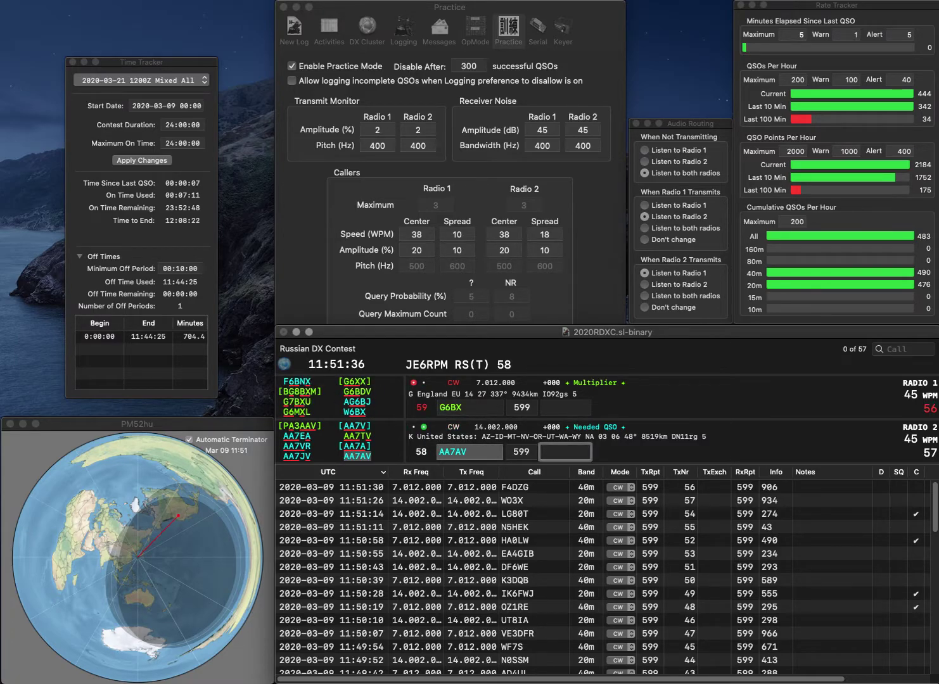
# - Log AA7AV on Radio 2 with received number 963 and correct the Radio 1 call sign to Z66X, resending its exchange
pyautogui.write('96')
pyautogui.press('Return')
pyautogui.write('Z')
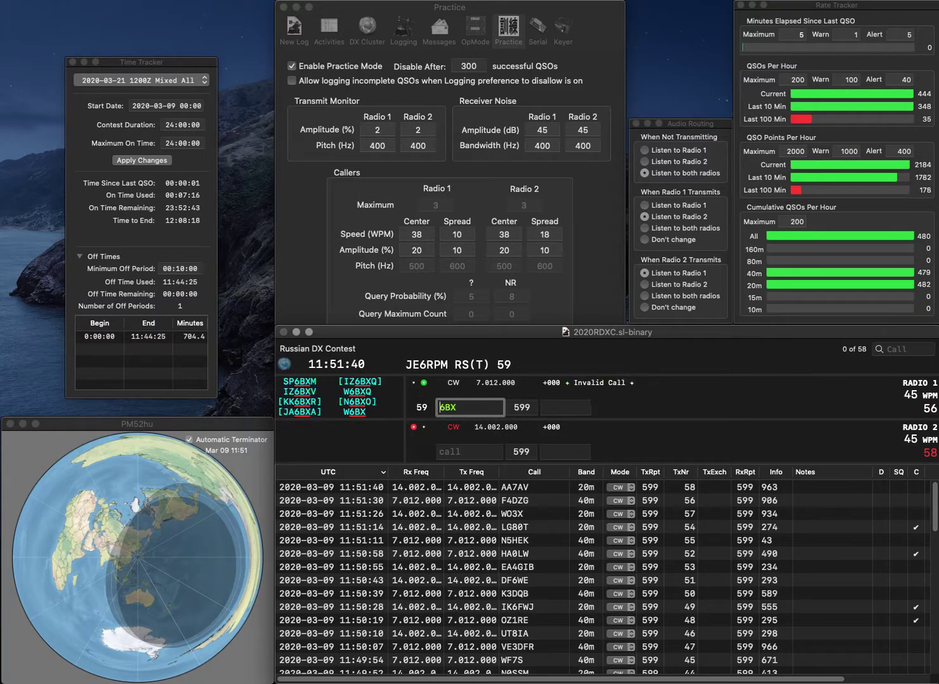
pyautogui.write('66')
pyautogui.press('Return')
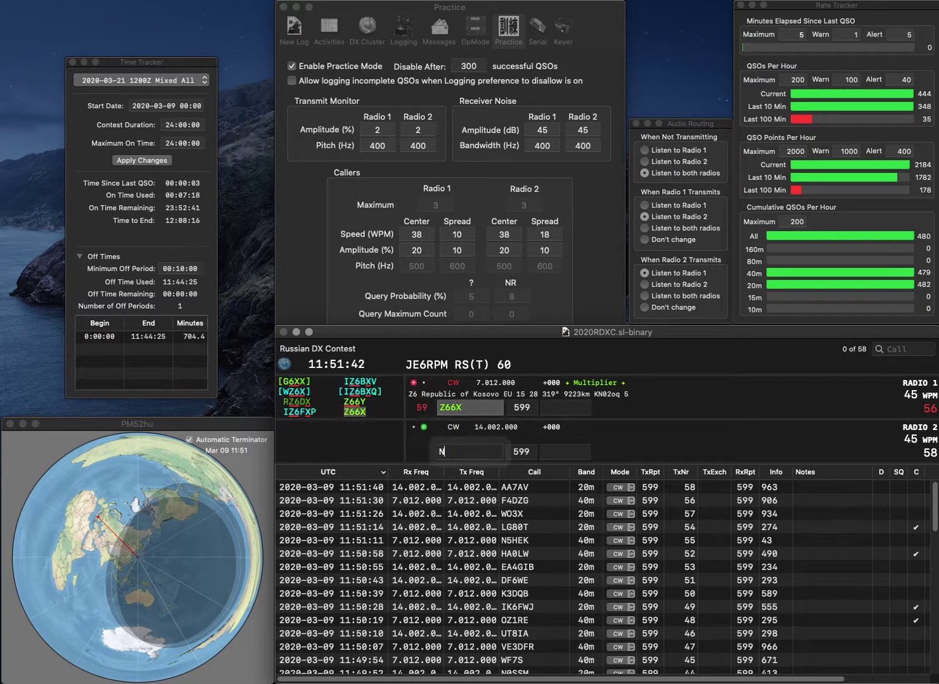
# - Answer IU3KGO on Radio 2 and correct the Radio 1 call sign to Z66Y, resending its exchange
pyautogui.write('IU3KGO')
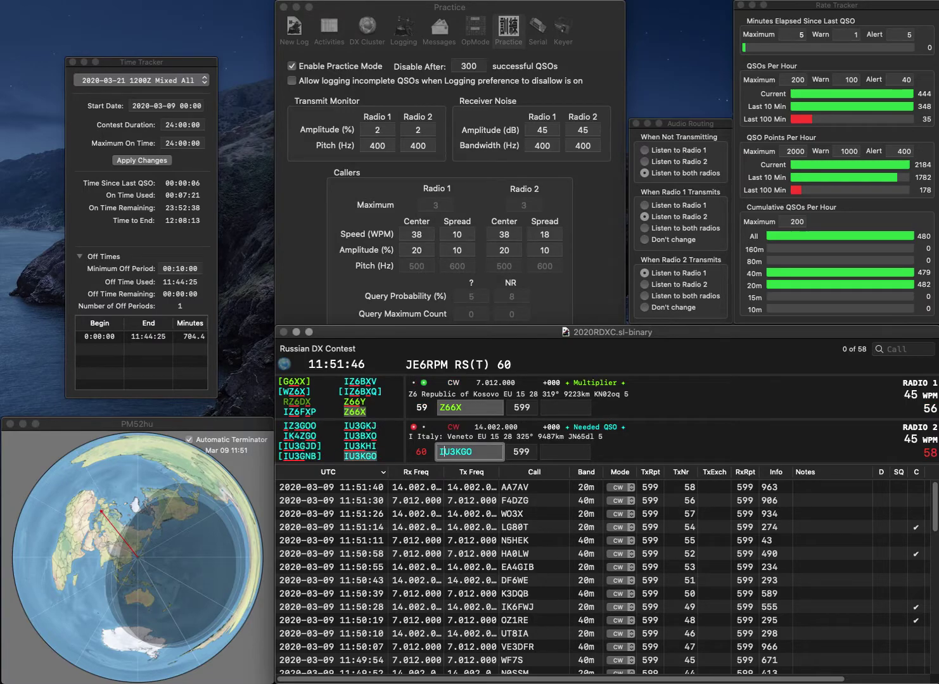
pyautogui.press('Return')
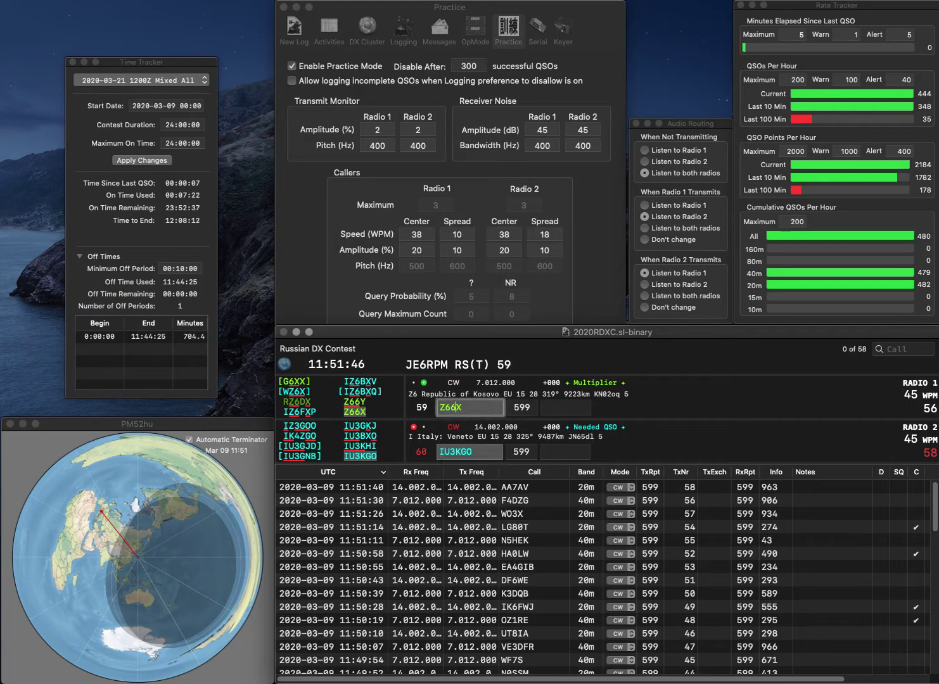
pyautogui.press('space')
pyautogui.hotkey('shift', 'Tab')
pyautogui.press('BackSpace')
pyautogui.write('Y')
pyautogui.press('Return')
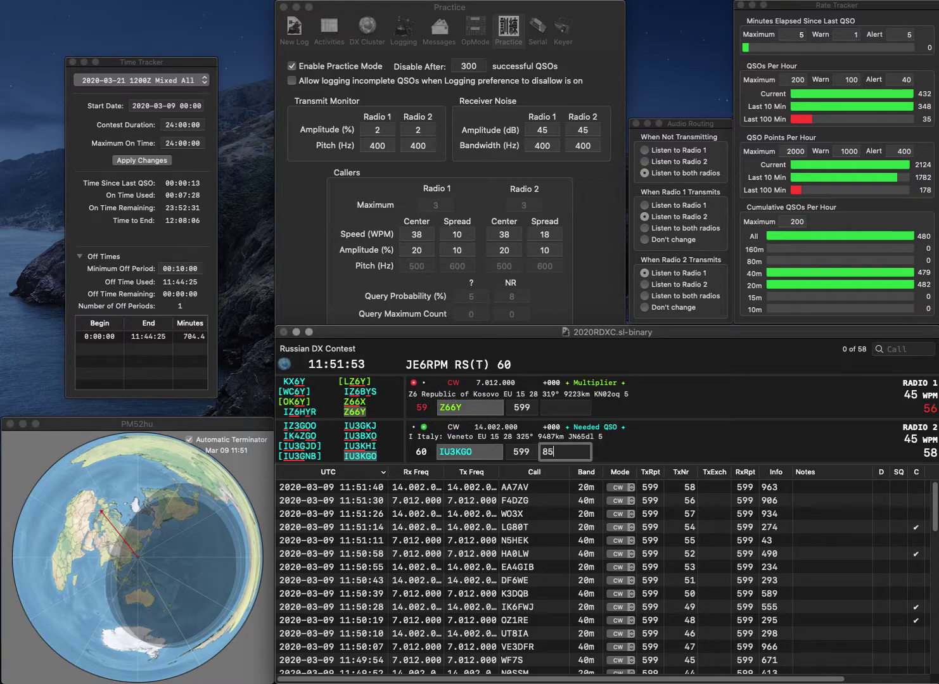
pyautogui.press('Return')
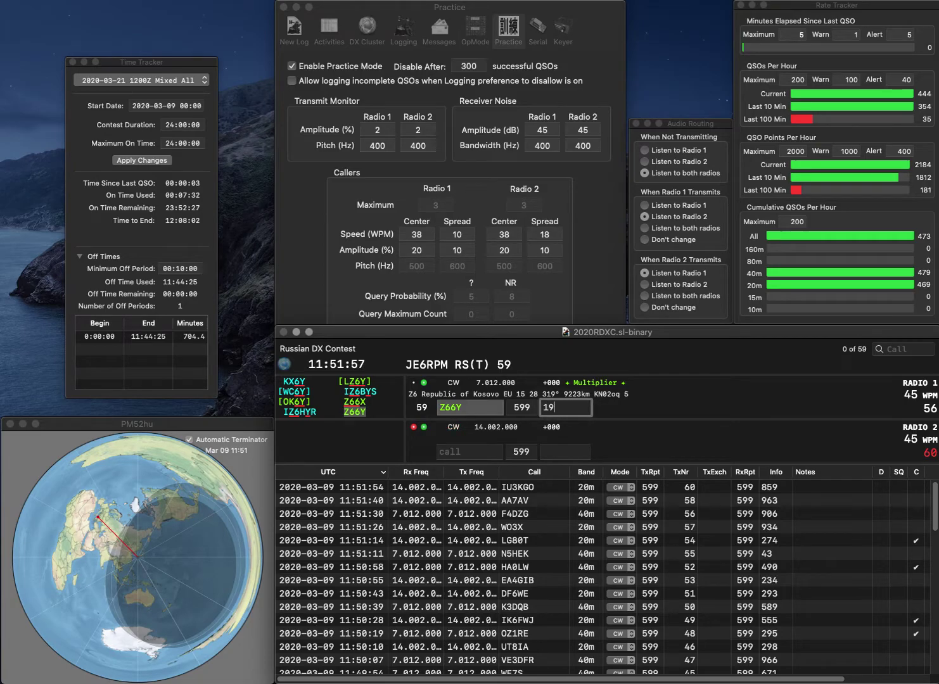
pyautogui.press('Return')
# - Answer the Radio 2 caller as W1KRB, sending its exchange
pyautogui.write('KRB')
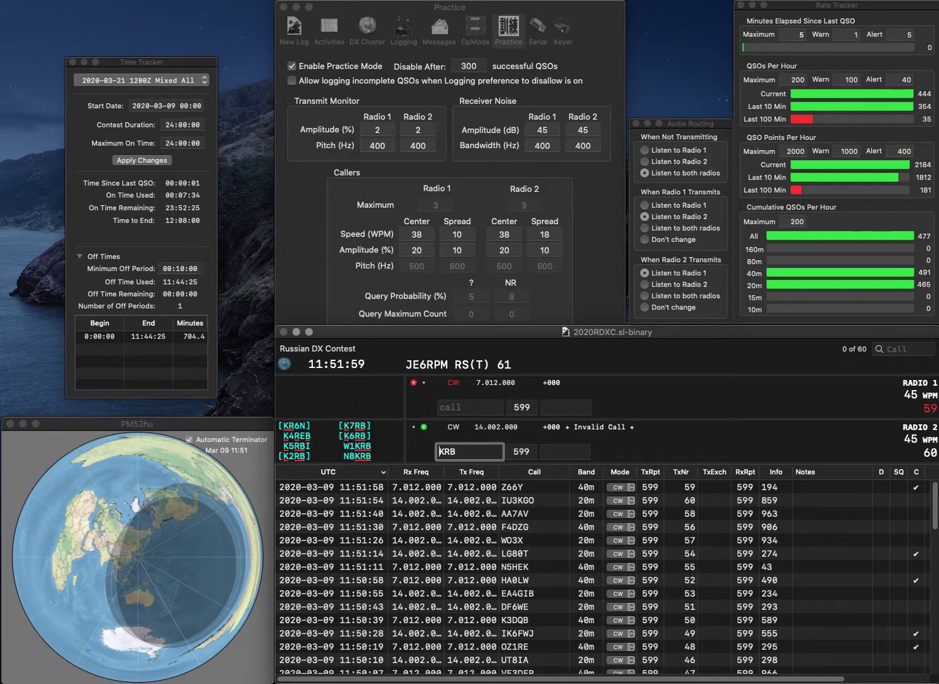
pyautogui.press('Home')
pyautogui.write('W1')
pyautogui.press('Return')
pyautogui.write('WAZ8DX')
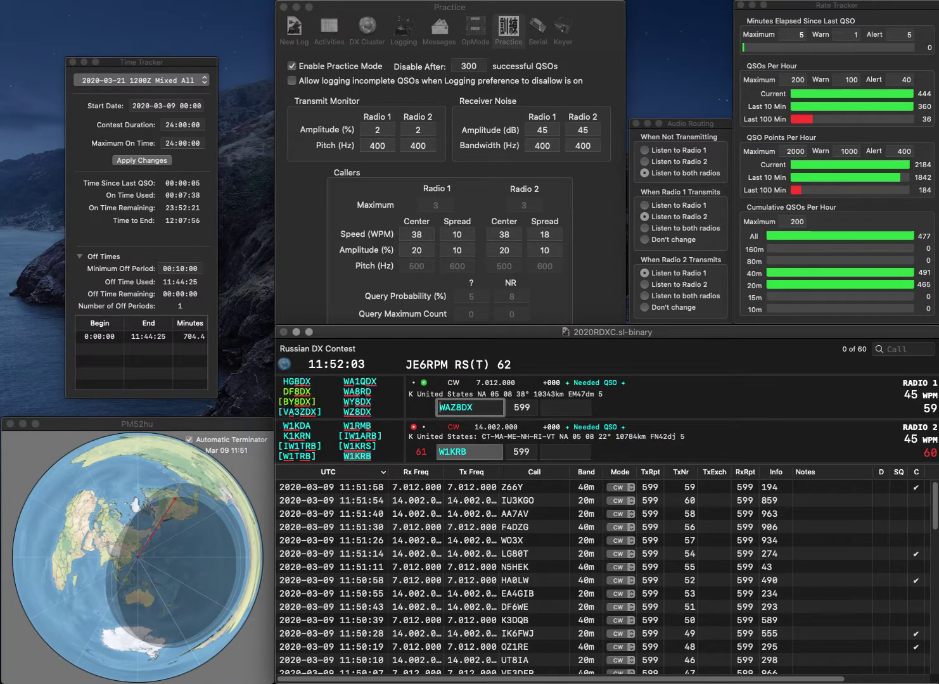
pyautogui.press('Home')
pyautogui.press('Right')
pyautogui.press('Delete')
pyautogui.press('Return')
# - Replace the W1 prefix of the Radio 2 call sign with N and send the partial call NKRB
pyautogui.press('Tab')
pyautogui.hotkey('shift', 'Tab')
pyautogui.press('Home')
pyautogui.press('Delete')
pyautogui.press('Delete')
pyautogui.write('N')
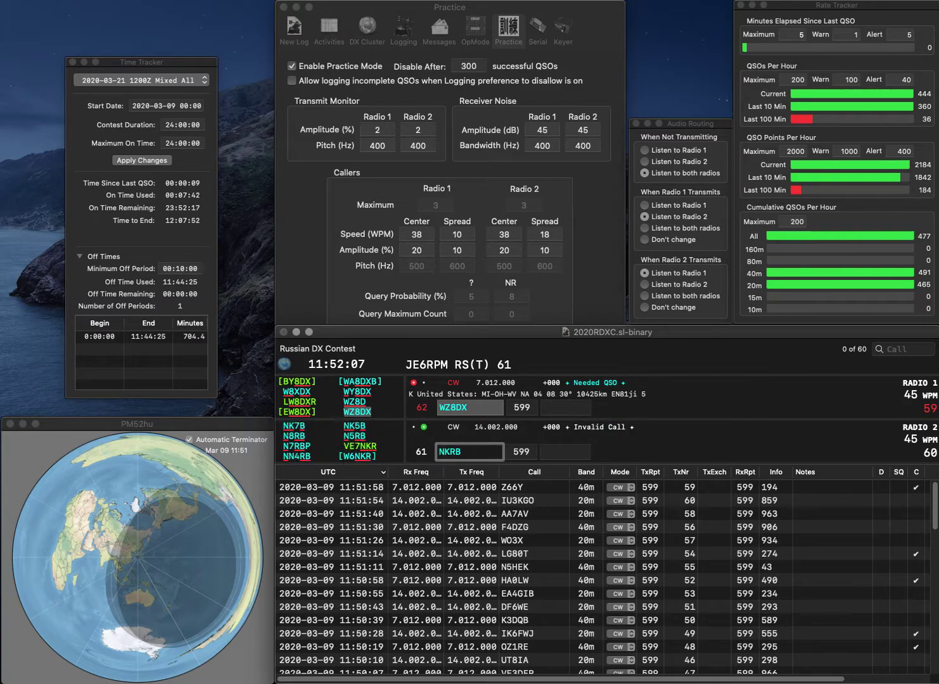
pyautogui.press('Return')
pyautogui.press('Tab')
pyautogui.write('117')
pyautogui.press('Return')
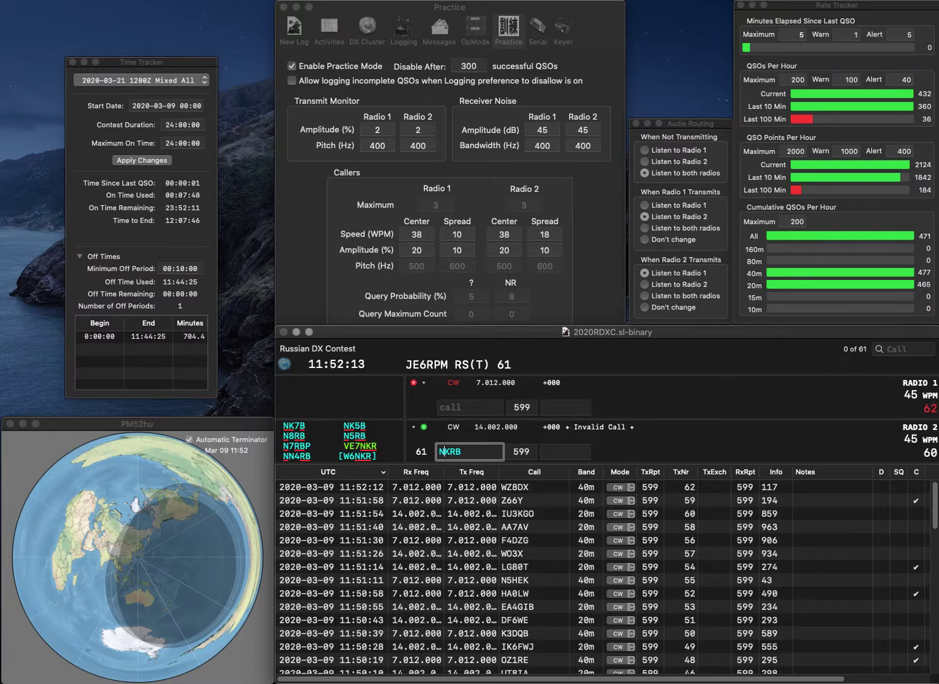
pyautogui.write('8')
pyautogui.press('Return')
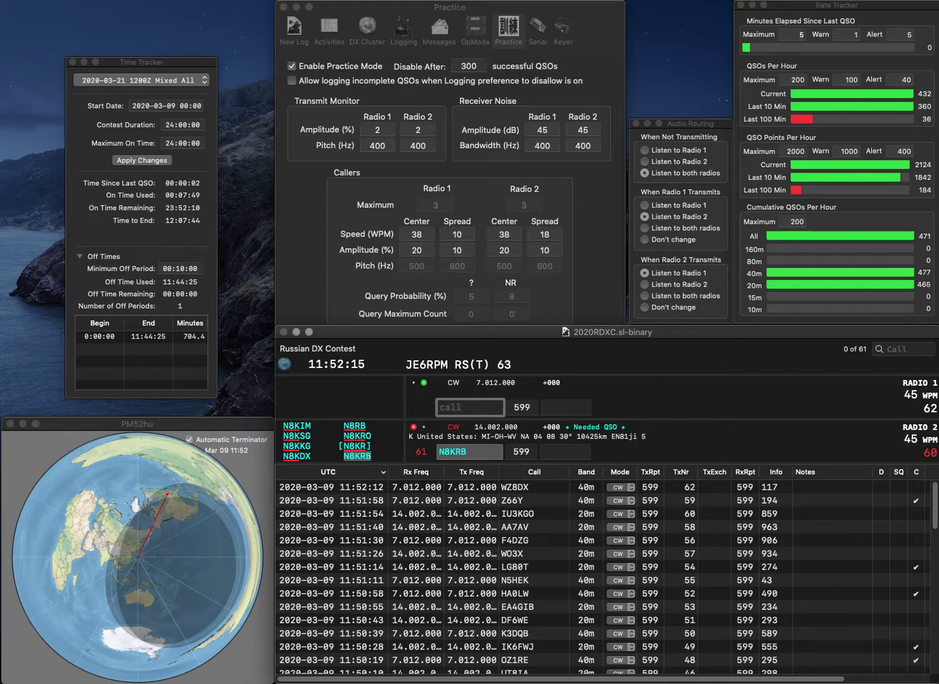
pyautogui.write('3WGAAW')
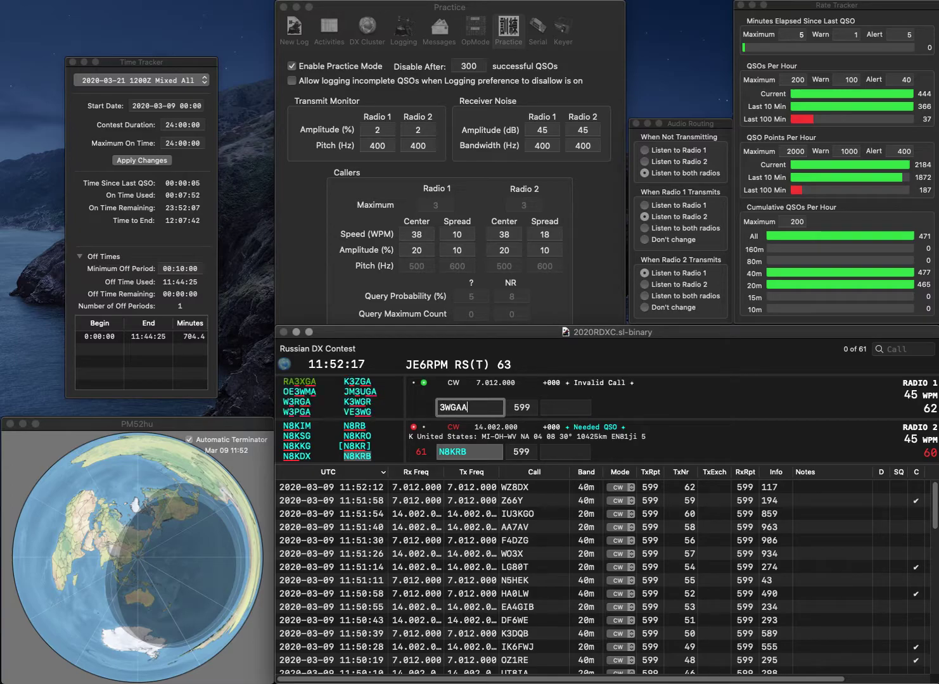
pyautogui.press('BackSpace')
pyautogui.press('BackSpace')
pyautogui.press('Up')
pyautogui.write('W')
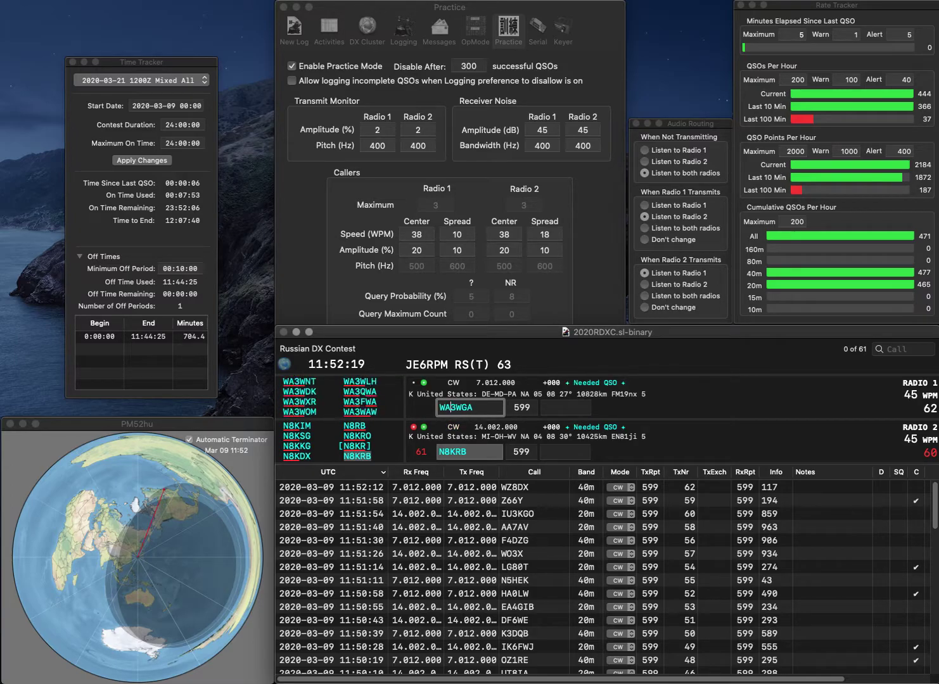
pyautogui.write('A')
pyautogui.press('End')
pyautogui.press('BackSpace')
pyautogui.write('W')
pyautogui.press('Return')
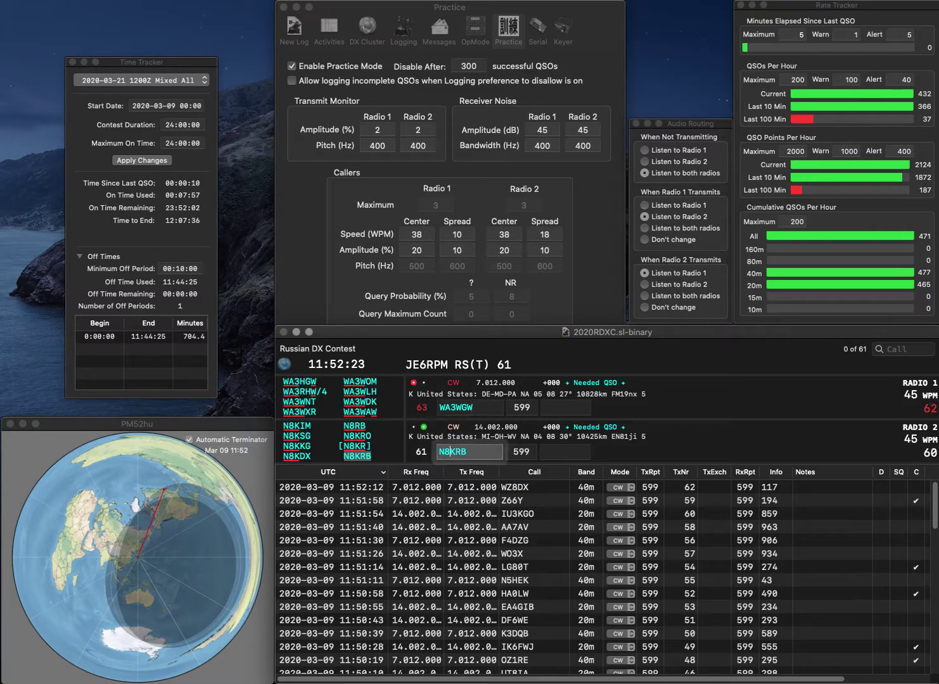
pyautogui.press('Tab')
pyautogui.write('1')
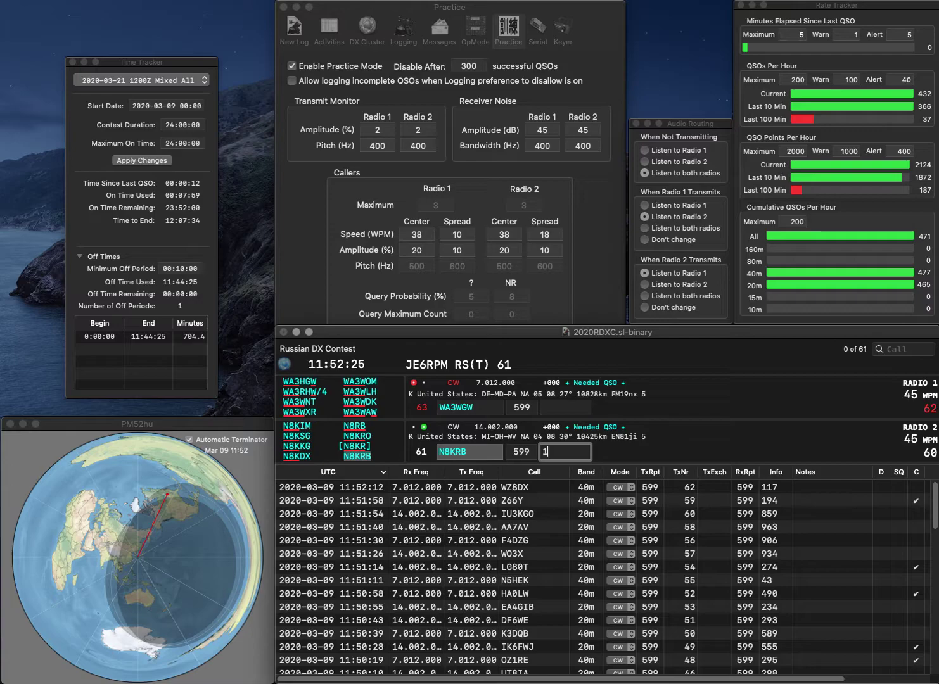
pyautogui.write('07')
pyautogui.press('Return')
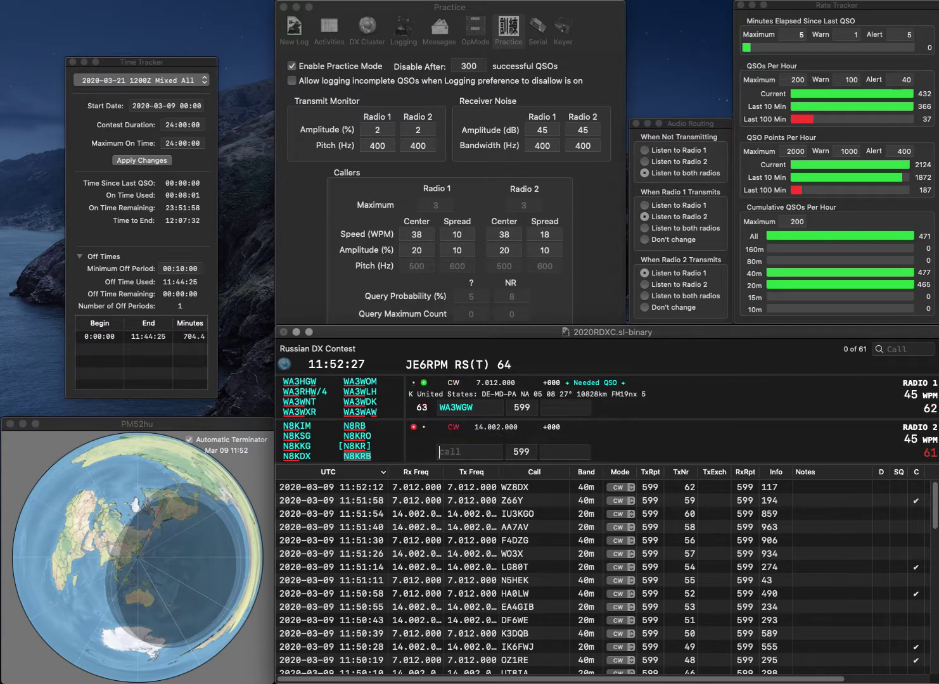
pyautogui.press('Delete')
pyautogui.write('4')
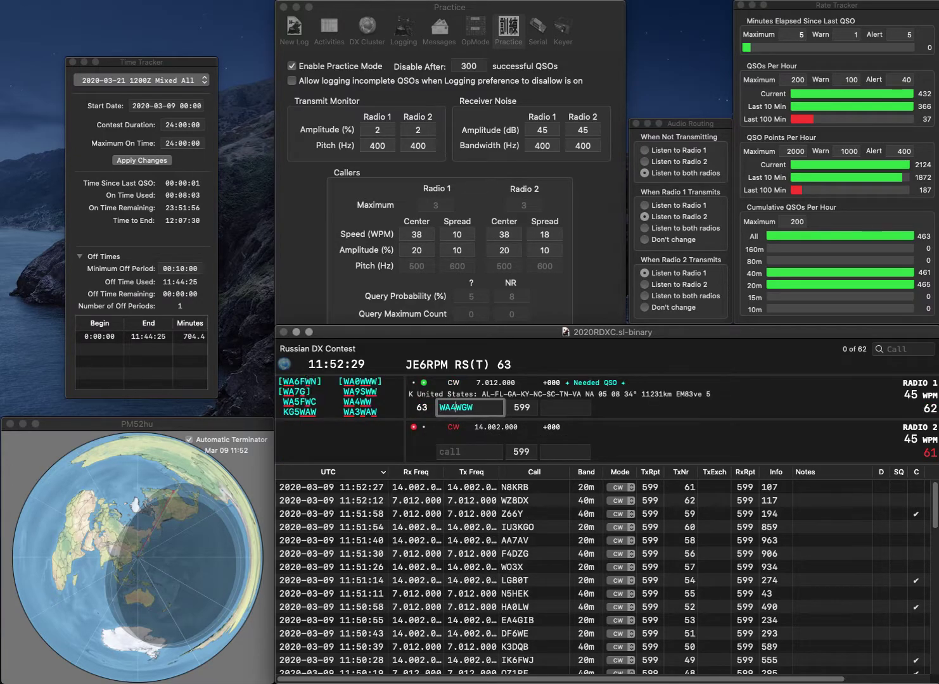
pyautogui.press('BackSpace')
pyautogui.write('P')
pyautogui.press('BackSpace')
pyautogui.write('I')
pyautogui.press('Return')
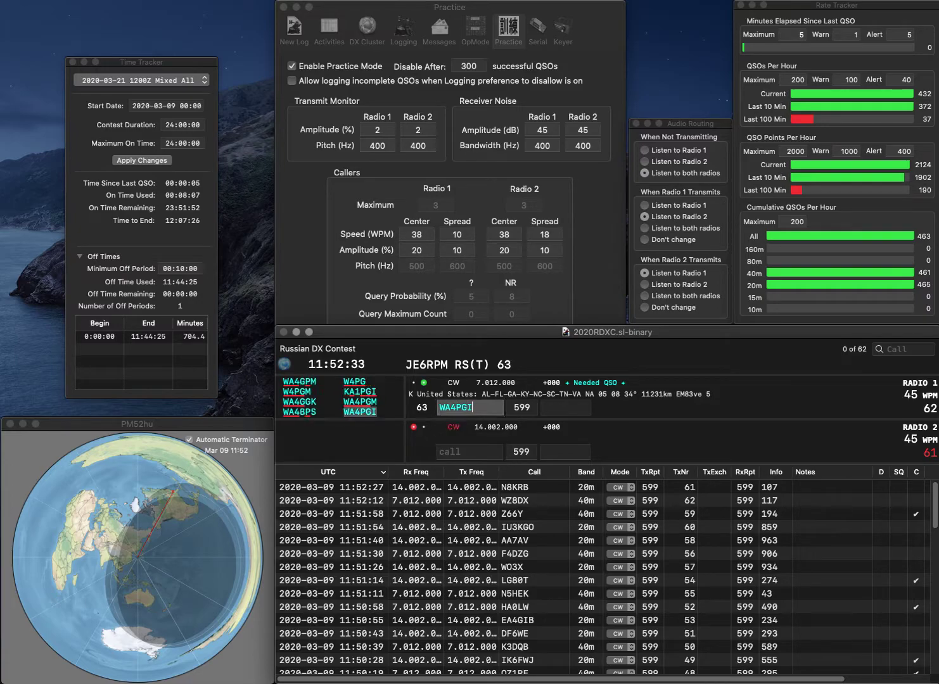
pyautogui.write('II7C')
pyautogui.press('Return')
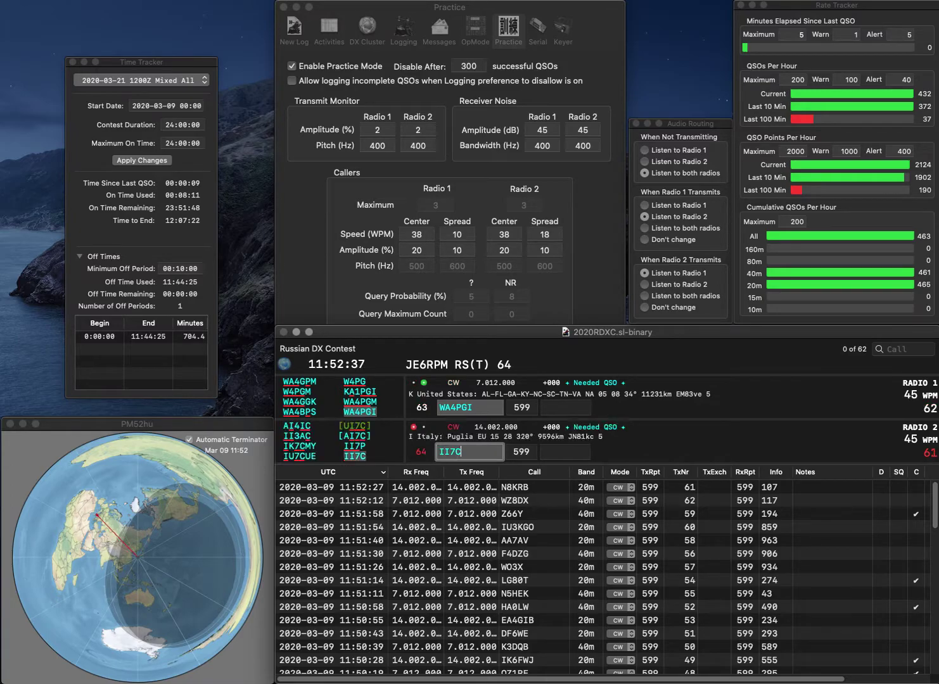
pyautogui.press('Tab')
pyautogui.write('50')
pyautogui.press('Return')
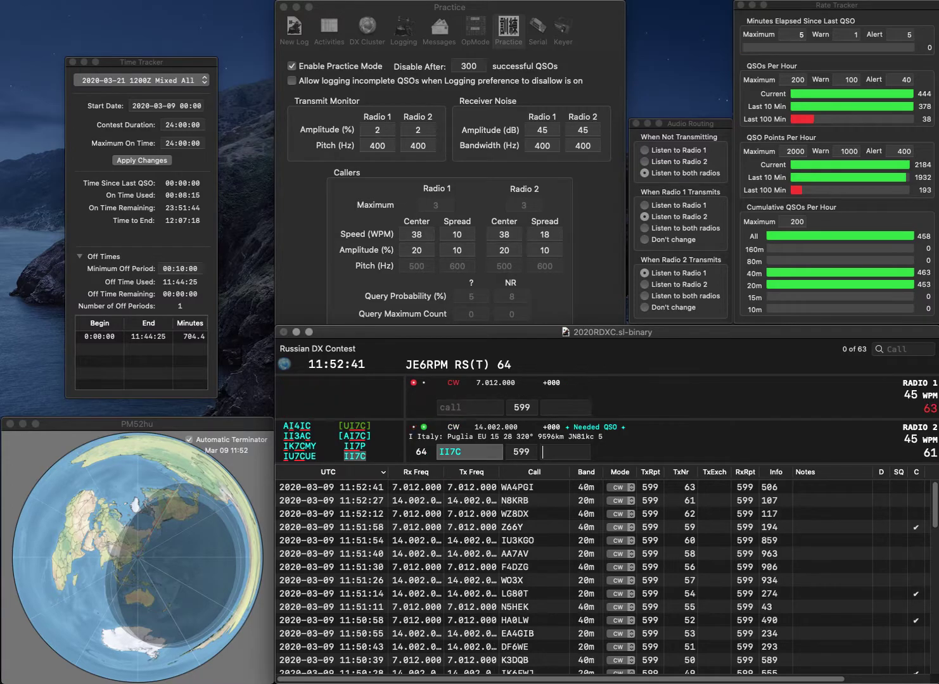
pyautogui.write('295')
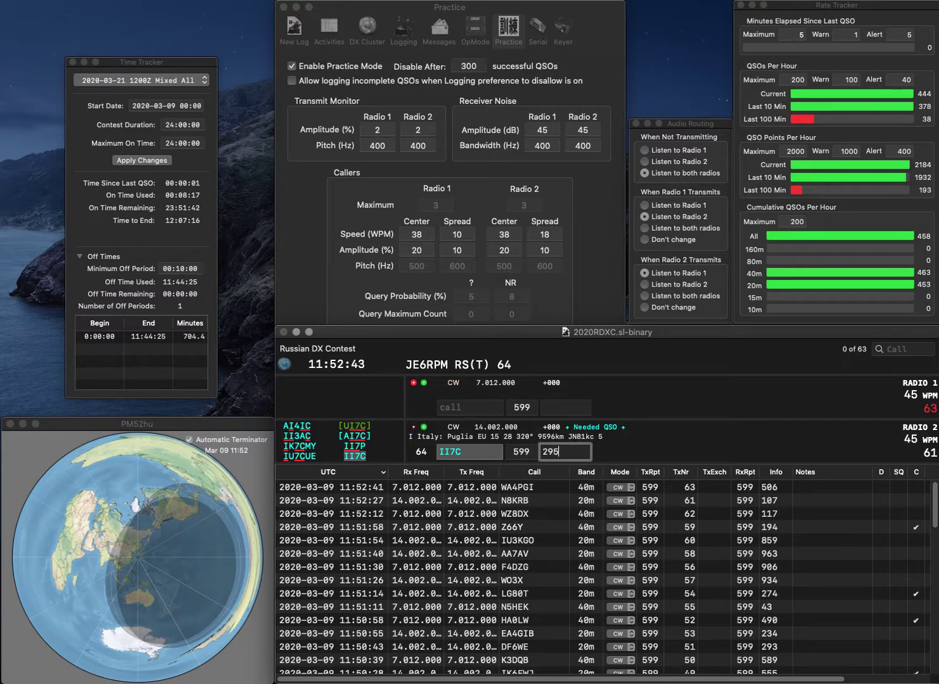
pyautogui.press('Return')
pyautogui.write('0N')
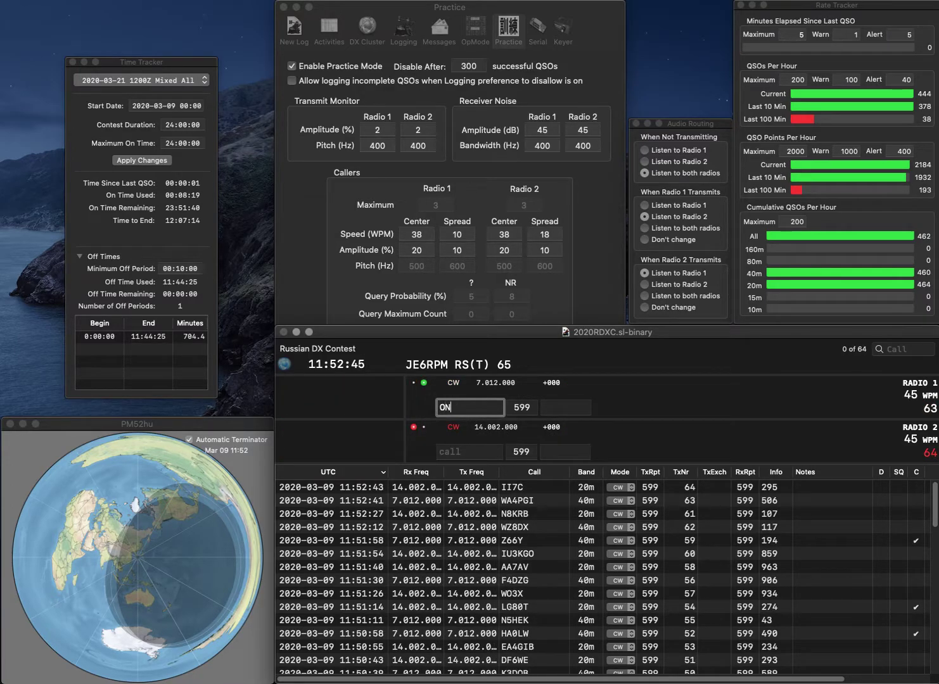
pyautogui.write('4ATK')
pyautogui.press('Return')
# - Answer the Radio 2 caller with the partial call AAT and log ON4ATK on Radio 1 with received number 433
pyautogui.write('AAT')
pyautogui.press('Return')
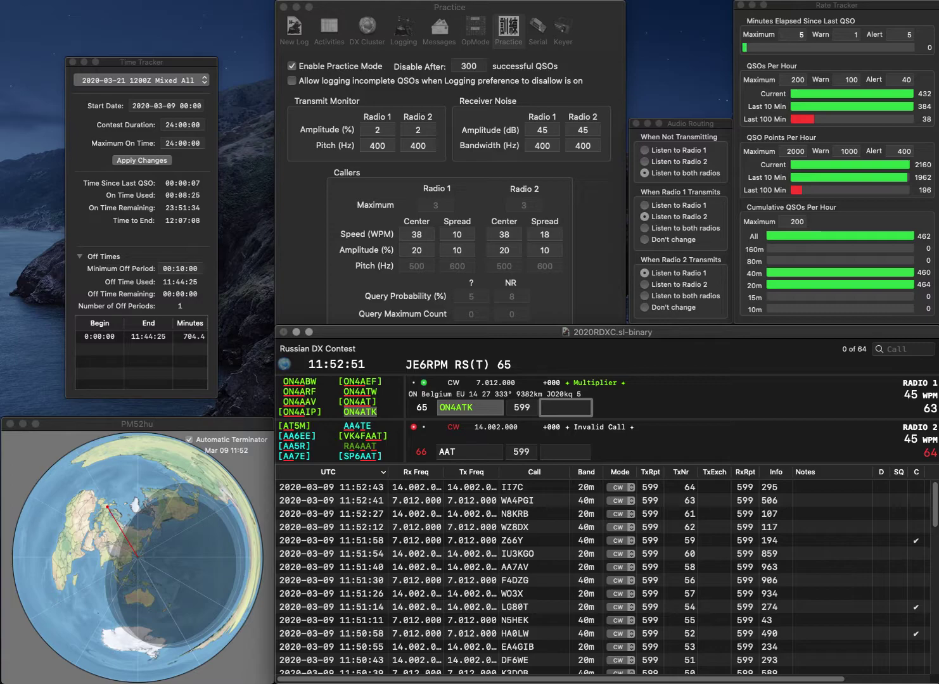
pyautogui.write('433')
pyautogui.press('Return')
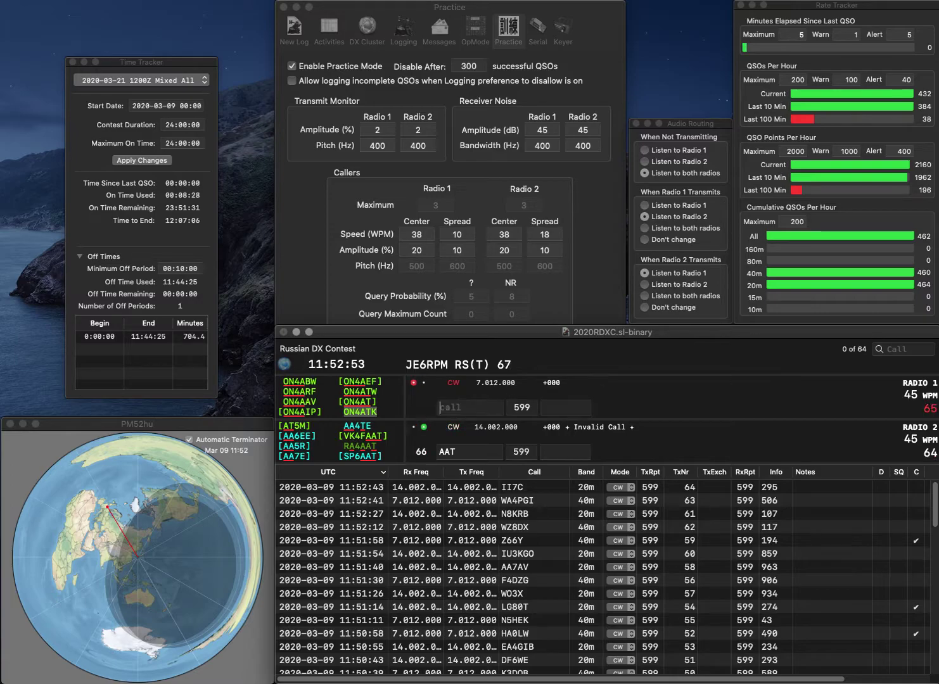
# - Complete the Radio 2 call sign as AA4JT, sending its exchange, and answer DA0DX on Radio 1
pyautogui.press('Left')
pyautogui.write('4J')
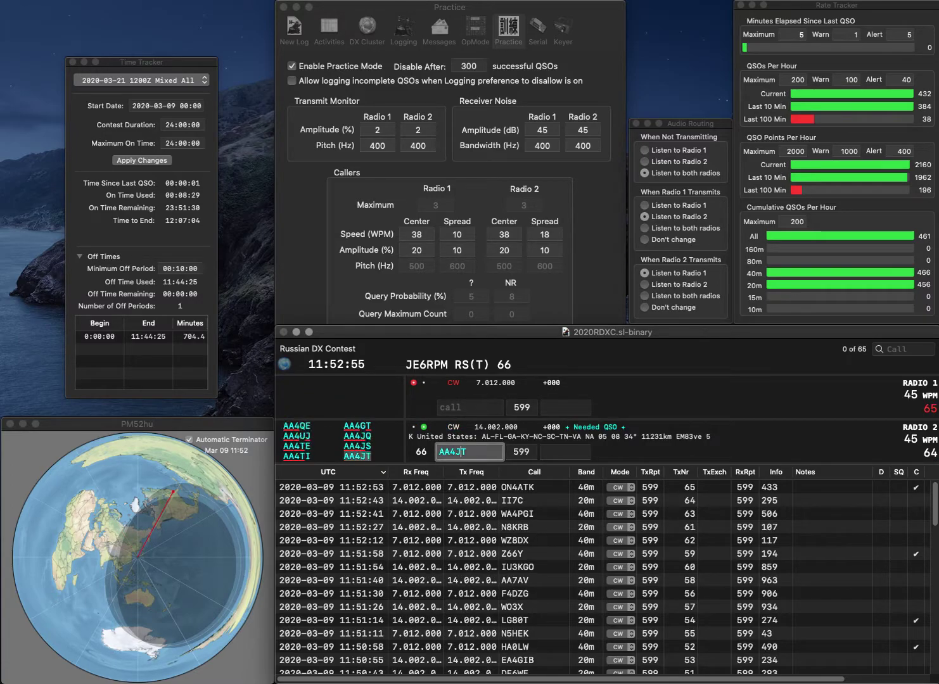
pyautogui.press('Return')
pyautogui.write('DA')
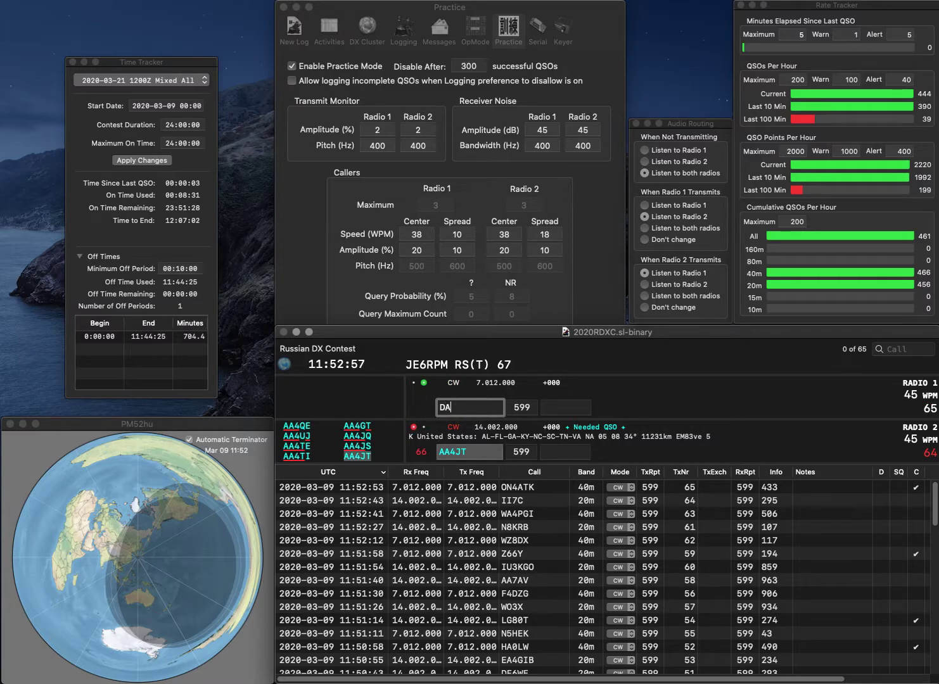
pyautogui.write('0DX')
pyautogui.press('Return')
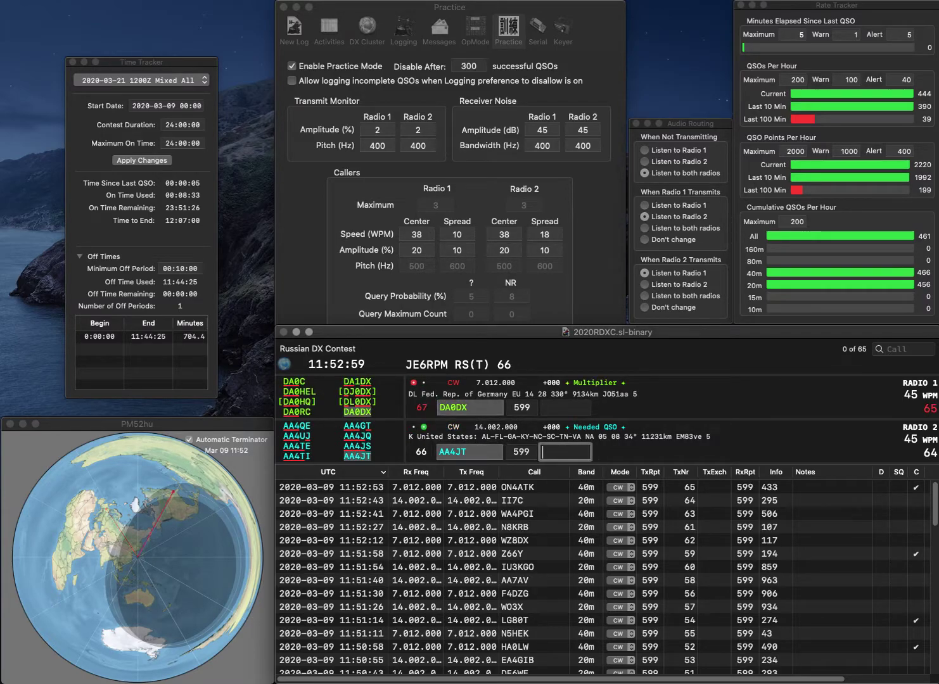
# - Log AA4JT on Radio 2 with received number 591 and DA0DX on Radio 1 with 227
pyautogui.write('591')
pyautogui.press('Return')
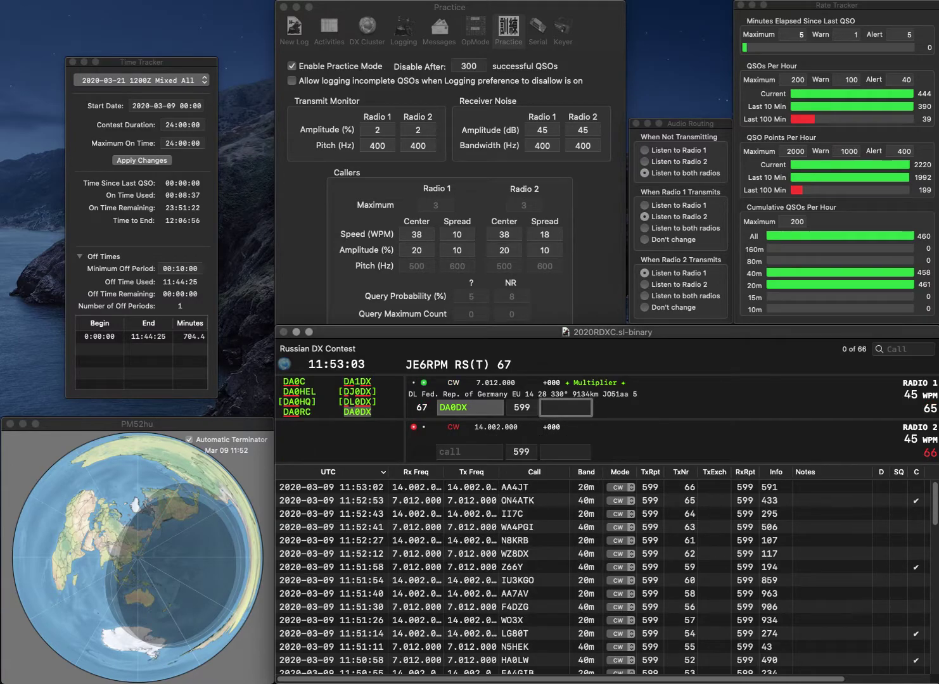
pyautogui.write('227')
pyautogui.press('Return')
# - Answer KE7NYS on Radio 2 and US9IDD on Radio 1
pyautogui.write('DY')
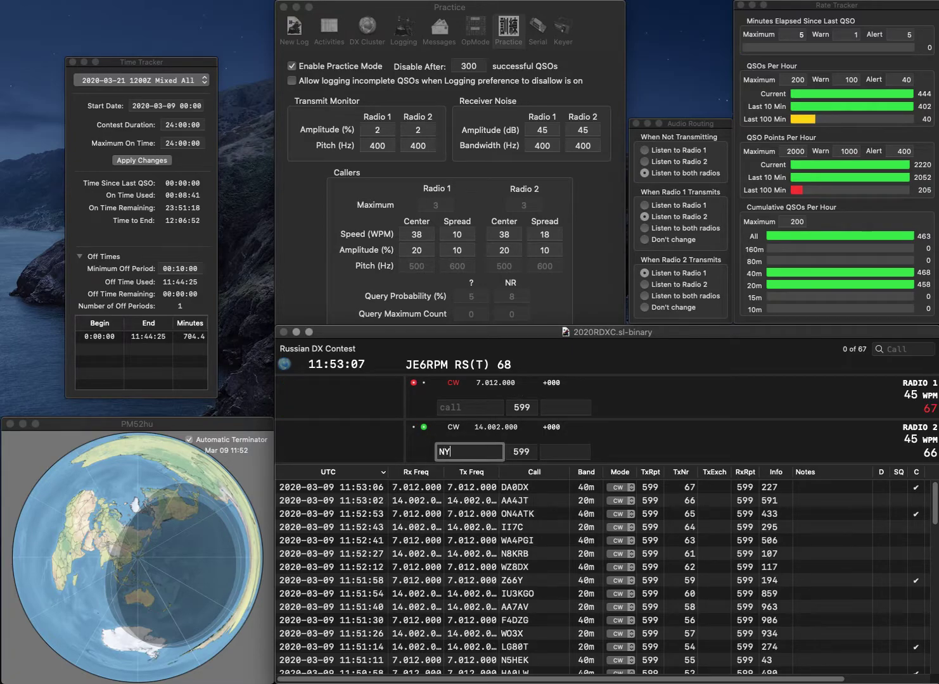
pyautogui.write('S')
pyautogui.press('Home')
pyautogui.write('KE7')
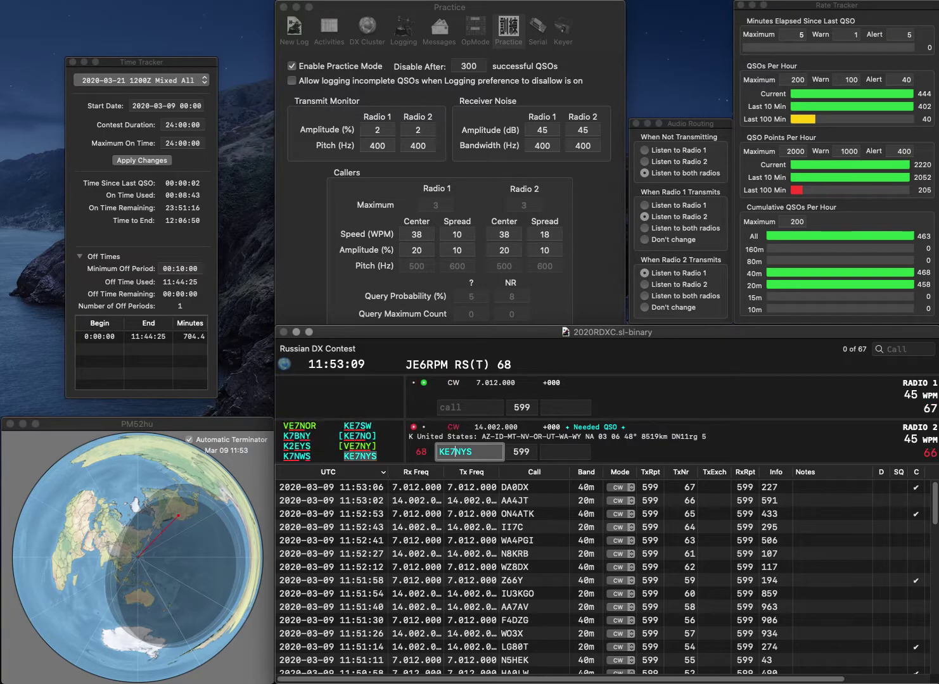
pyautogui.press('Return')
pyautogui.write('US9')
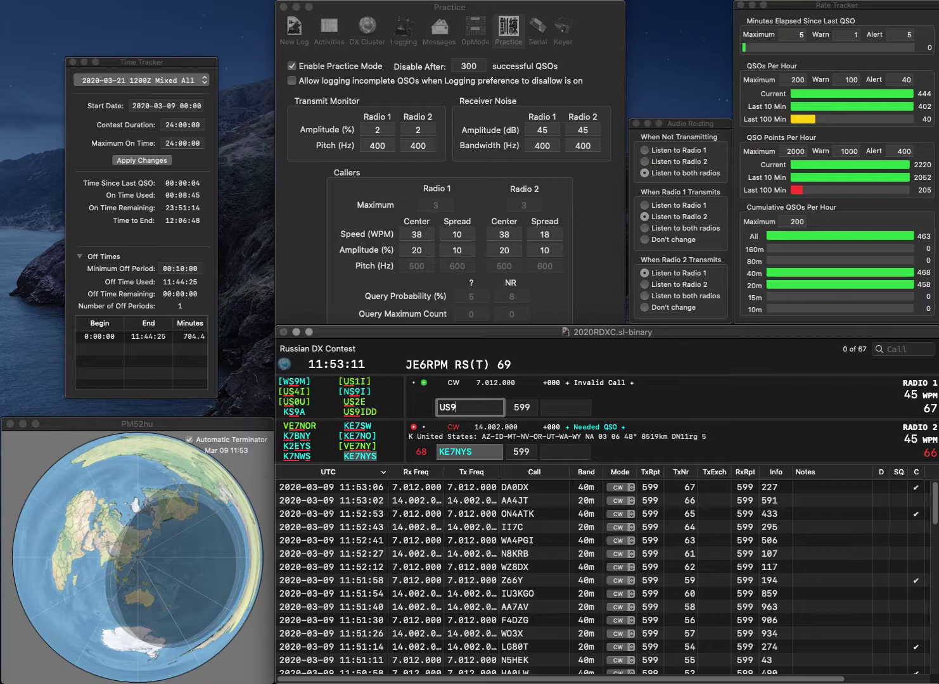
pyautogui.write('IDD')
pyautogui.press('Return')
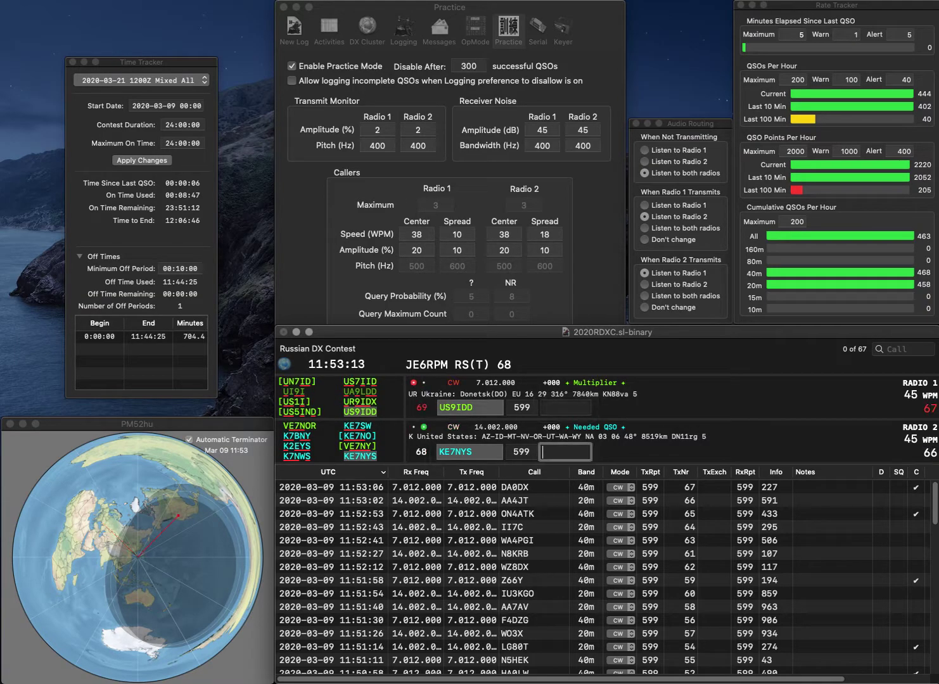
pyautogui.write('892')
pyautogui.press('Return')
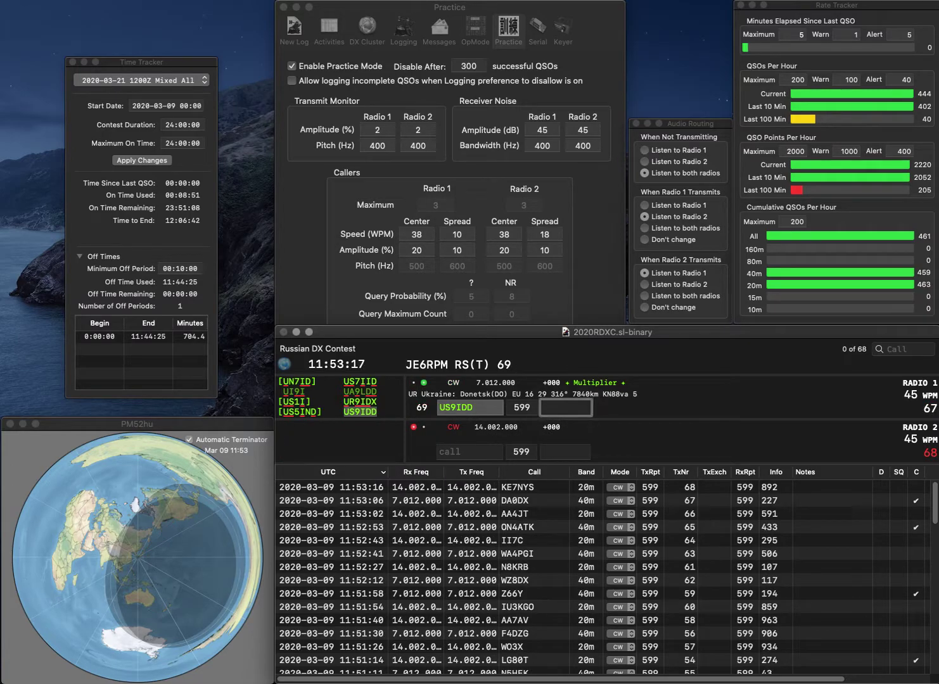
pyautogui.write('29')
pyautogui.press('Return')
# - Answer DJ5TD on Radio 2 and R0CBW on Radio 1
pyautogui.write('DJ5T')
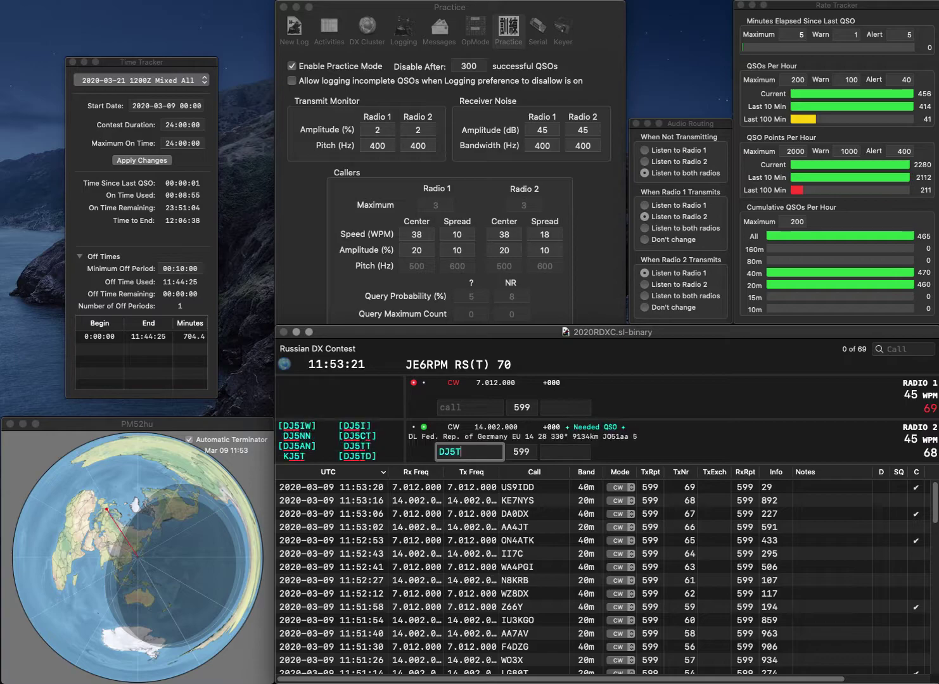
pyautogui.write('D')
pyautogui.press('Return')
pyautogui.write('W0CBW')
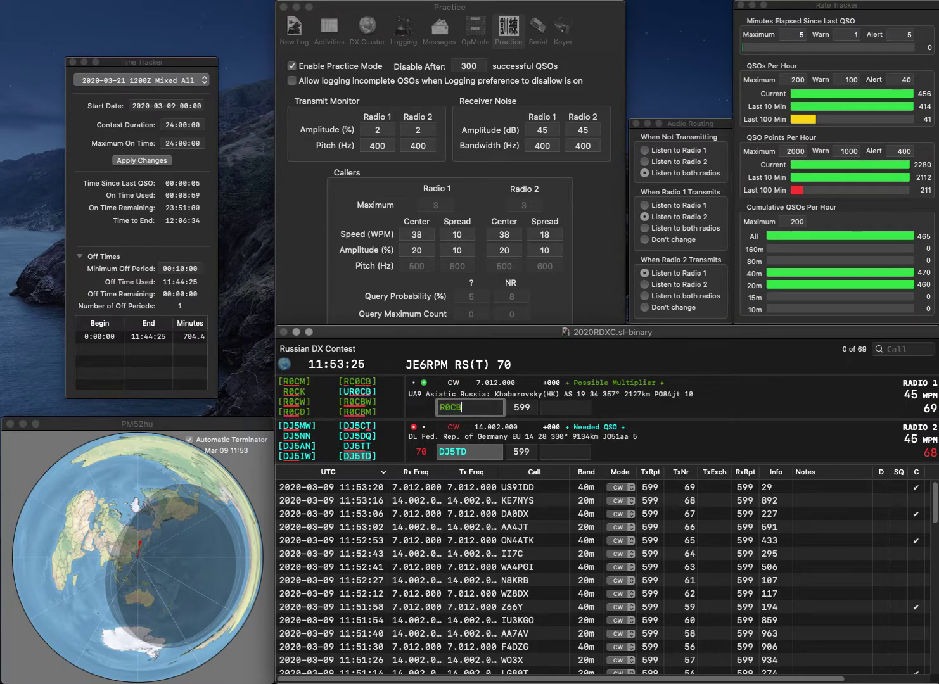
pyautogui.press('Return')
pyautogui.press('Tab')
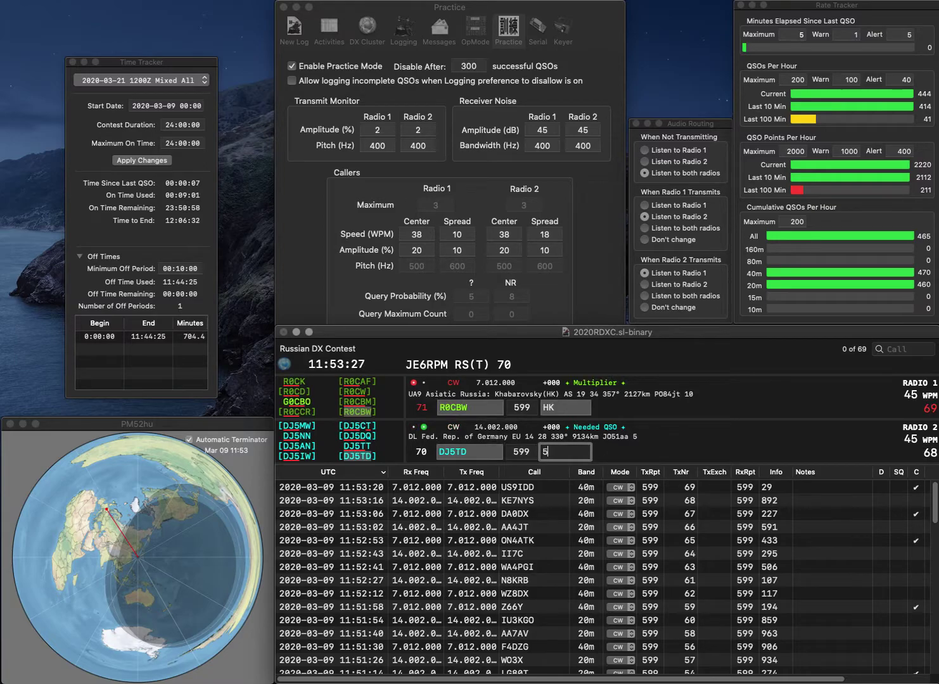
pyautogui.press('Return')
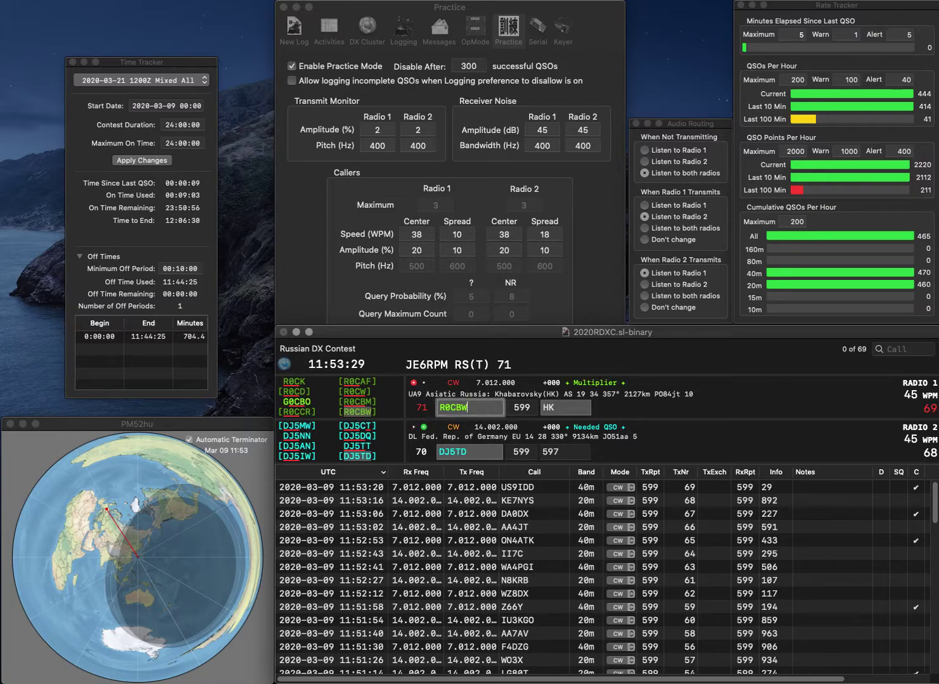
pyautogui.press('Return')
# - Answer KA3EEO on Radio 1 and the Radio 2 caller with the partial call EA, completing it as EA3PP
pyautogui.write('EA')
pyautogui.press('Return')
pyautogui.write('KA3EEO')
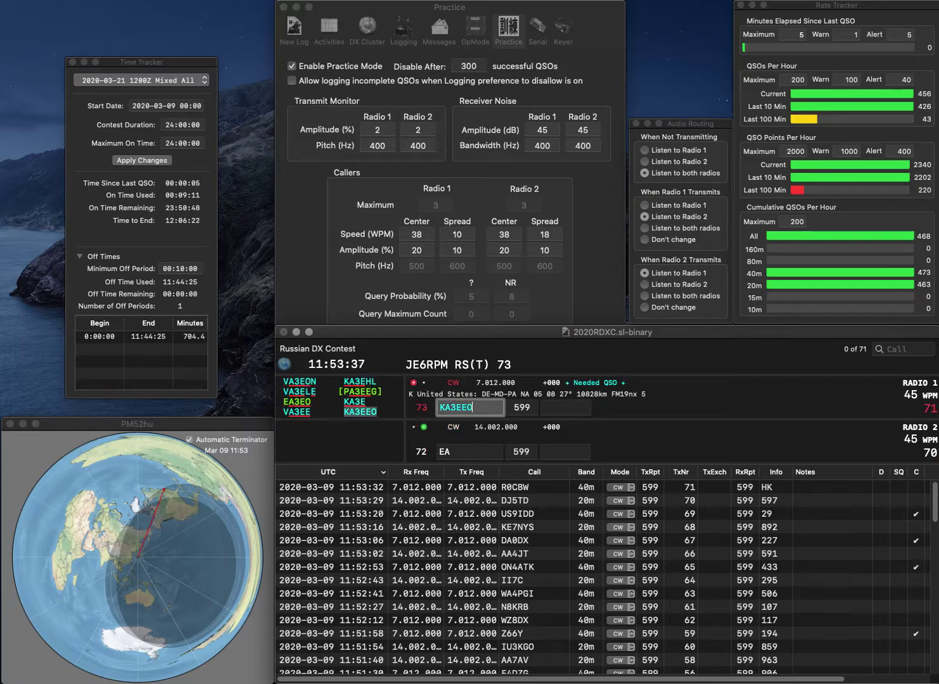
pyautogui.press('Return')
pyautogui.write('3PP')
pyautogui.press('Return')
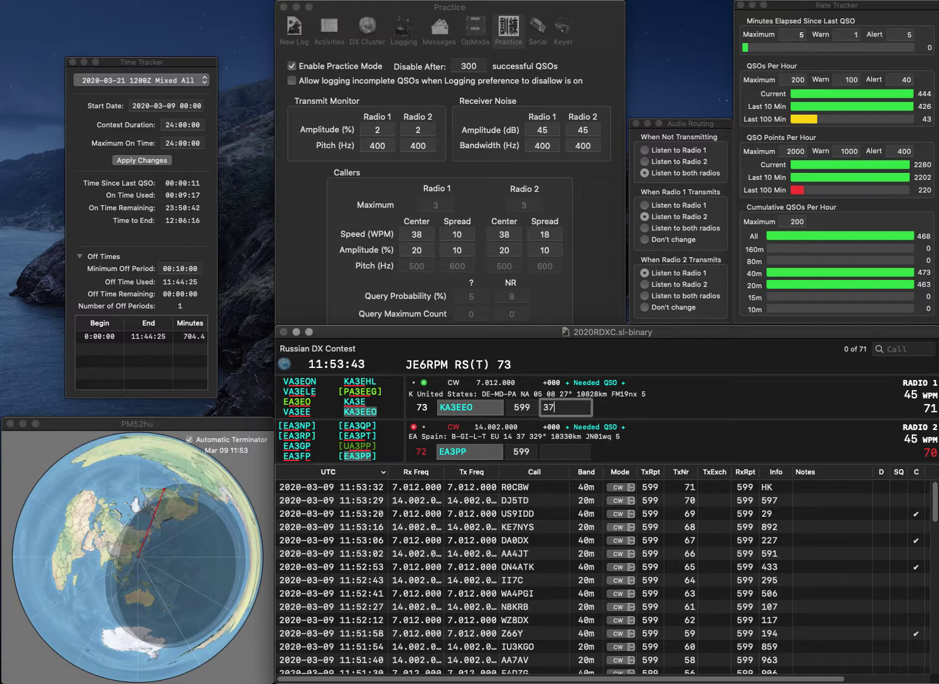
pyautogui.write('377')
pyautogui.press('Return')
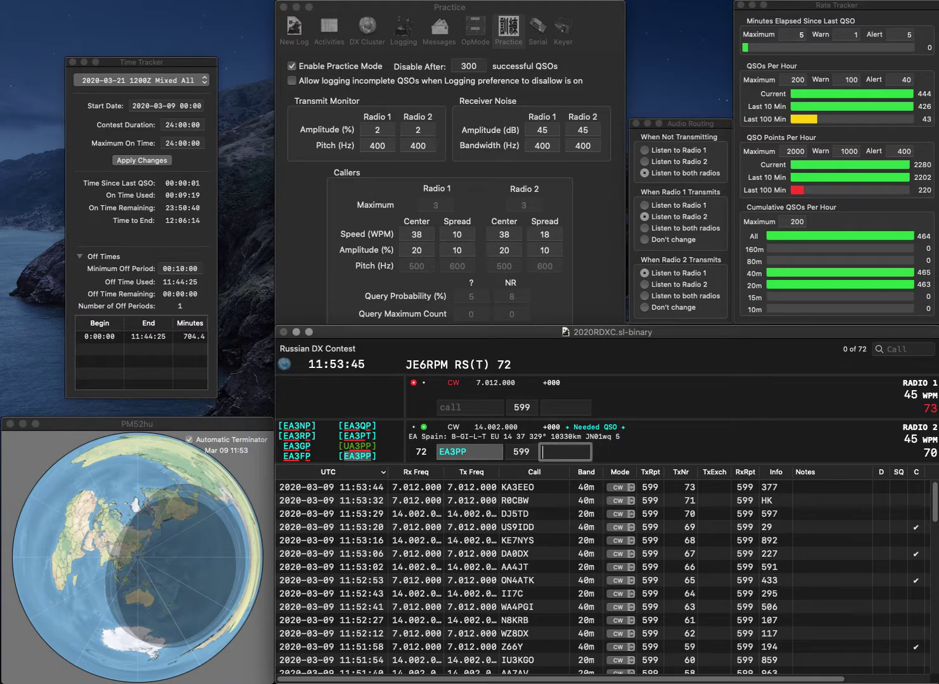
pyautogui.write('81')
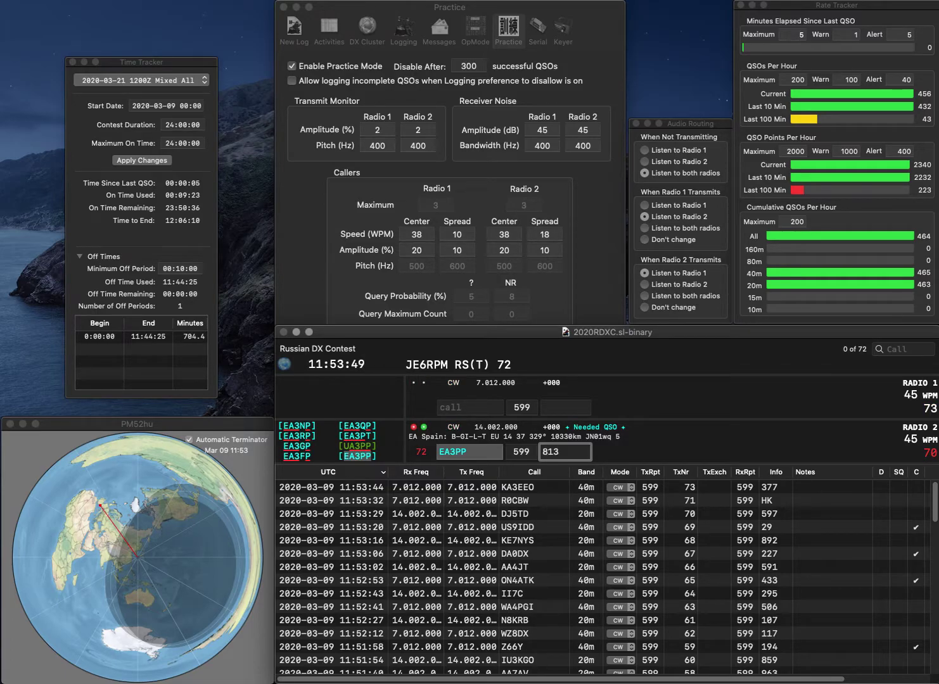
pyautogui.write('3')
pyautogui.press('BackSpace')
pyautogui.write('2')
pyautogui.press('Return')
# - Answer the Radio 1 caller with the partial call K5BX/ and DK6MT on Radio 2
pyautogui.write('K5BX/')
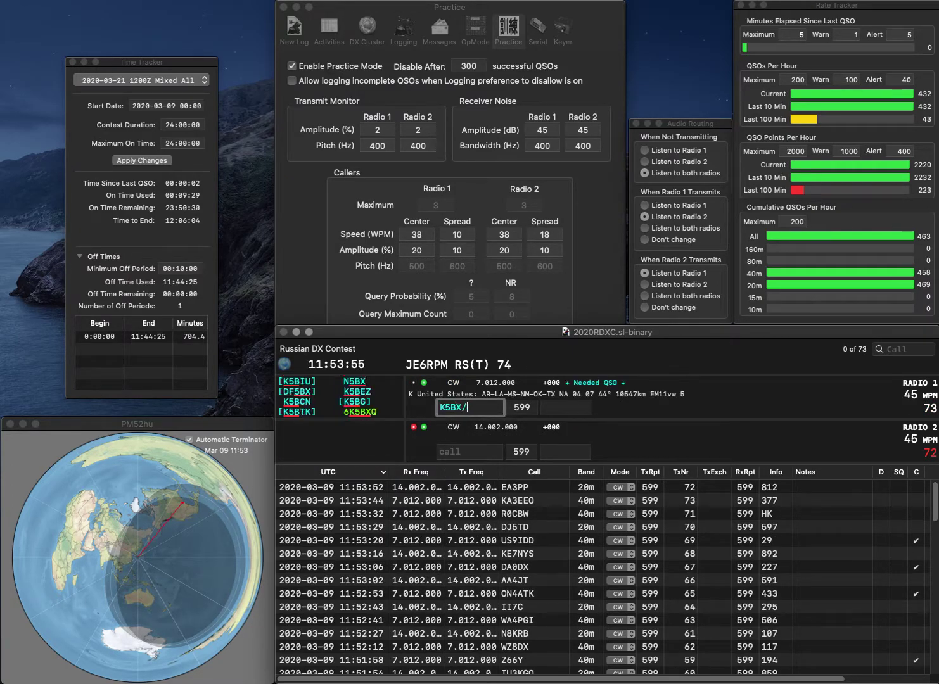
pyautogui.press('Return')
pyautogui.write('DK6MT')
pyautogui.press('Return')
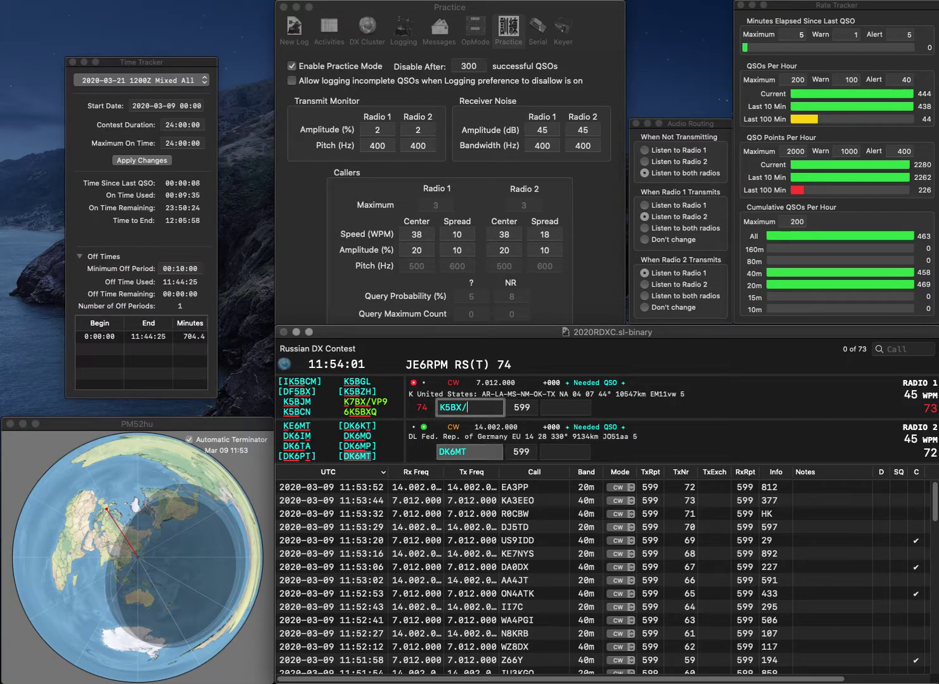
# - Correct the Radio 1 call to K8AEF and send the exchange again
pyautogui.press('BackSpace')
pyautogui.press('BackSpace')
pyautogui.press('BackSpace')
pyautogui.write('8E')
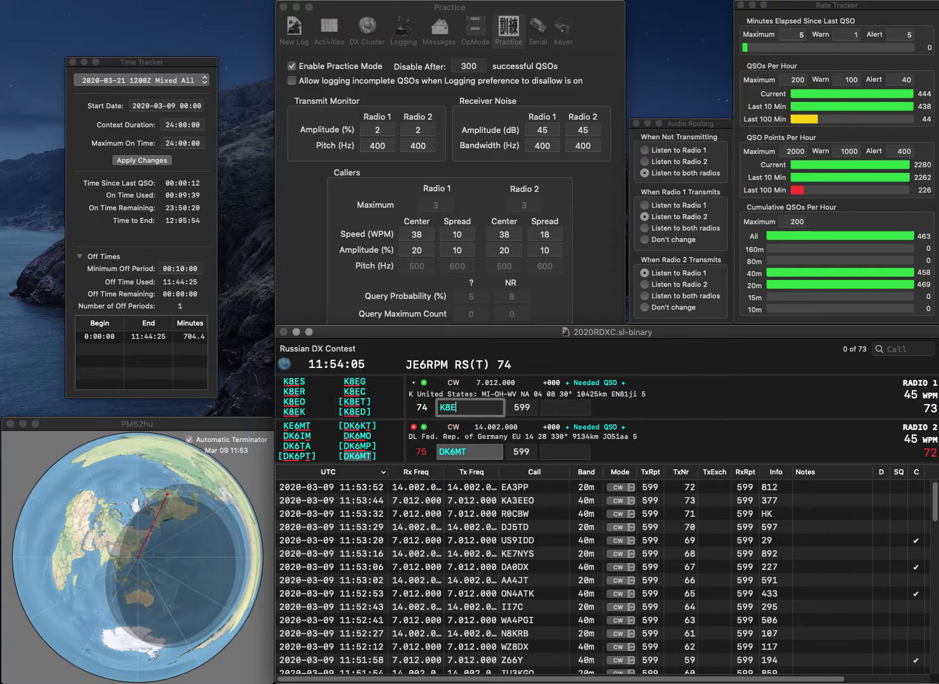
pyautogui.write('AF')
pyautogui.press('Return')
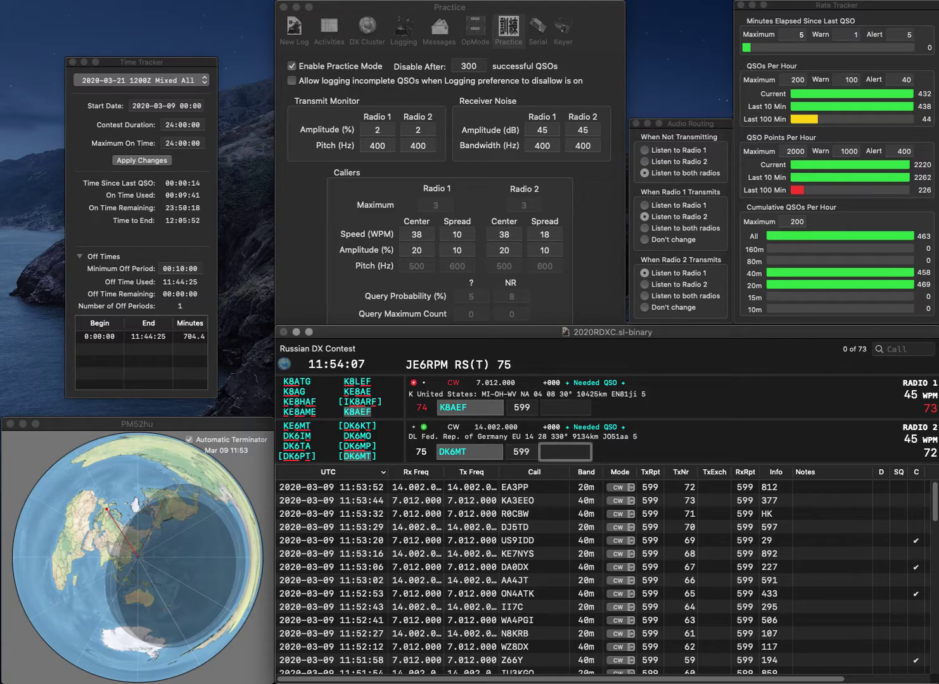
pyautogui.write('747')
pyautogui.press('Return')
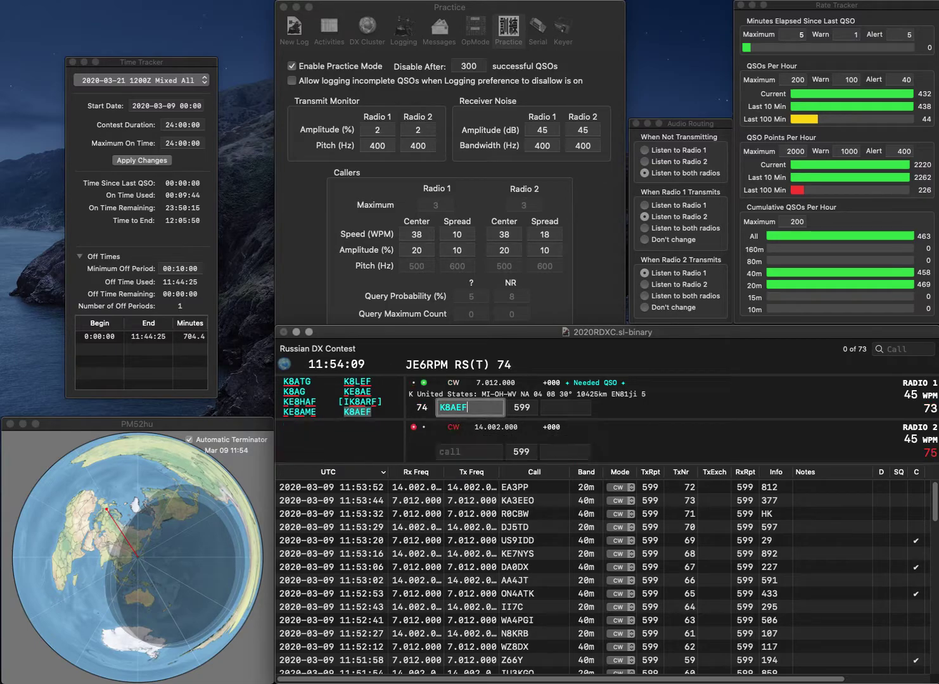
pyautogui.write('9')
pyautogui.press('Return')
# - Answer the partial call YVA on Radio 2 and the partial call KH6/ on Radio 1, replacing the miscopied KS6
pyautogui.write('YVA')
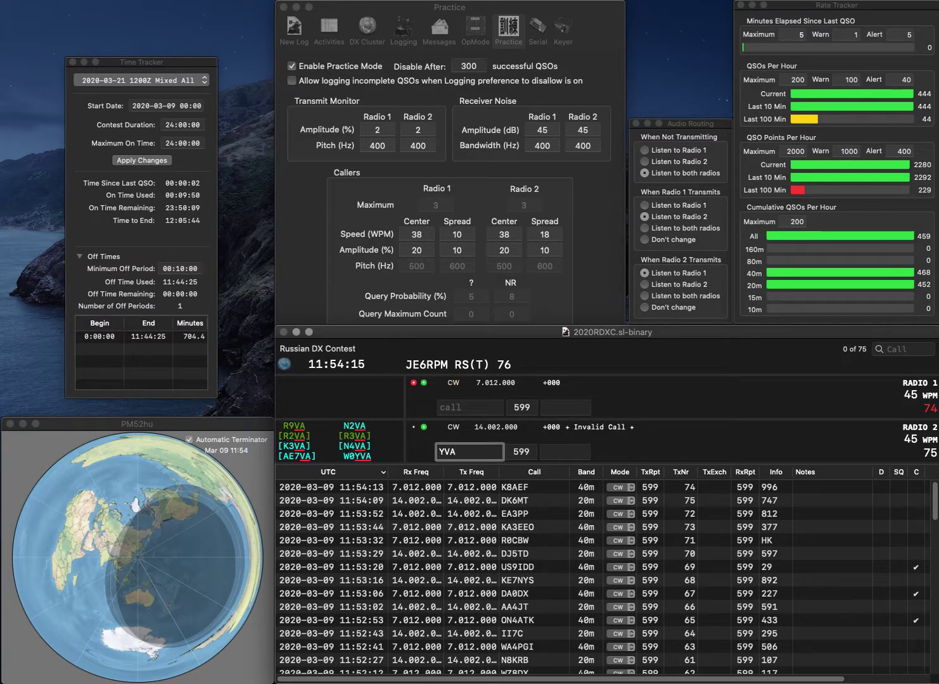
pyautogui.press('Return')
pyautogui.write('KS6')
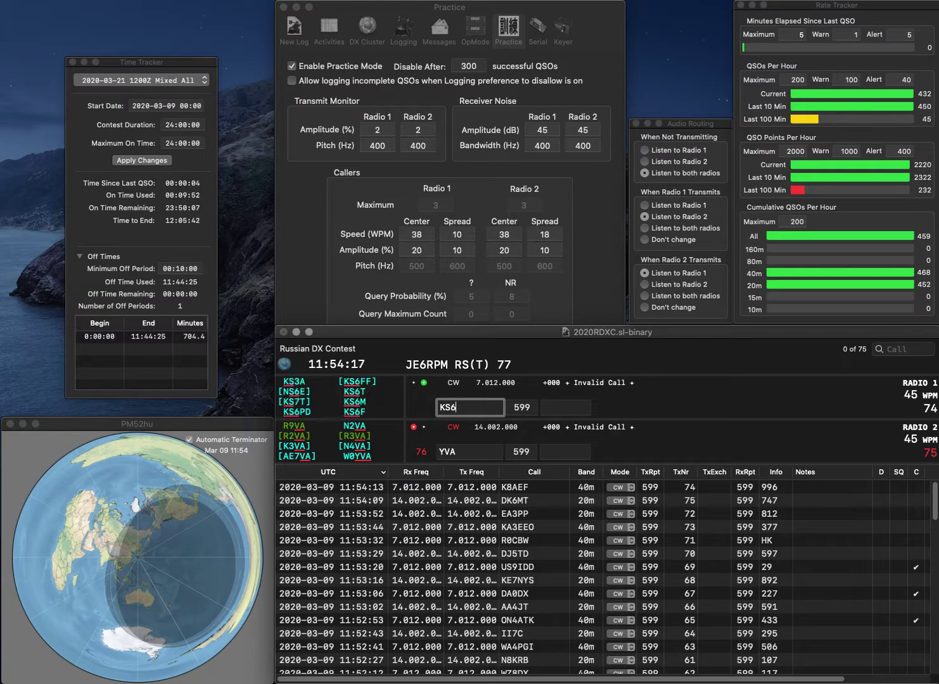
pyautogui.press('BackSpace')
pyautogui.press('BackSpace')
pyautogui.press('BackSpace')
pyautogui.write('H')
pyautogui.press('BackSpace')
pyautogui.press('BackSpace')
pyautogui.write('KH6/')
pyautogui.press('Return')
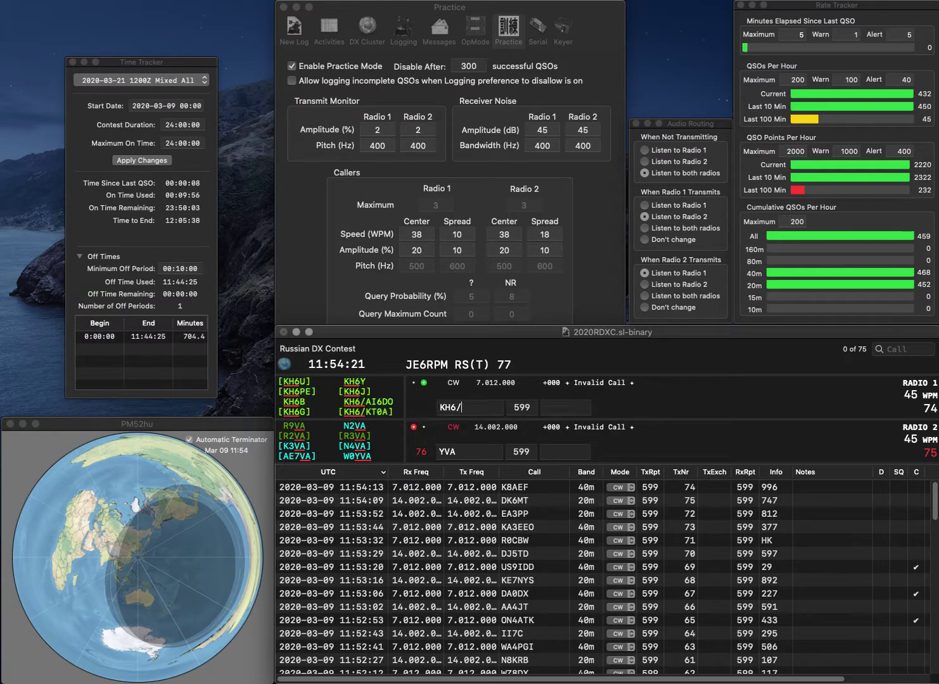
pyautogui.write('W0')
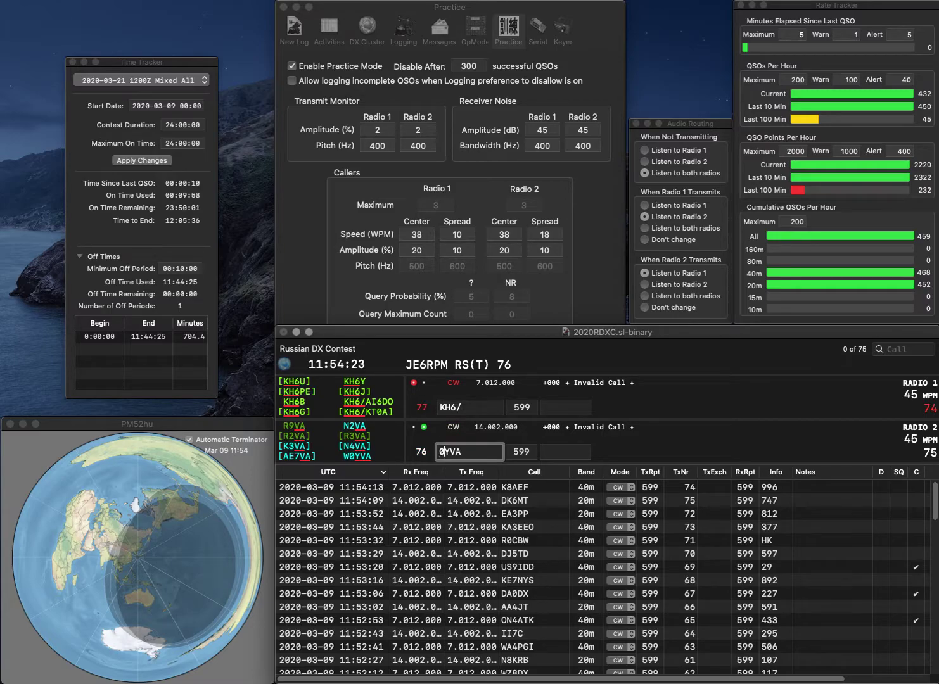
pyautogui.press('Return')
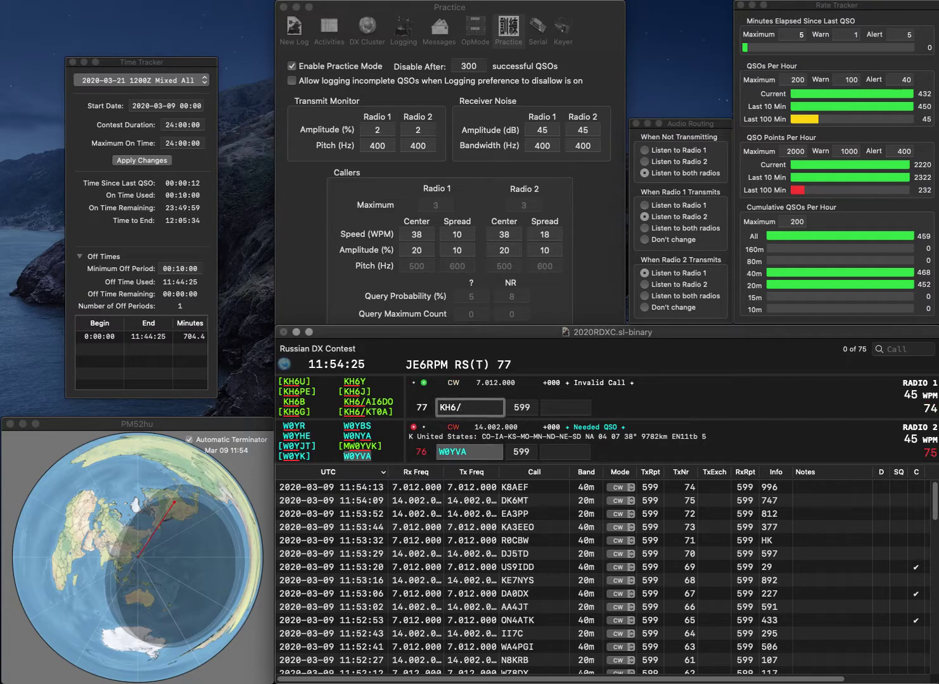
pyautogui.write('AI6DO')
pyautogui.press('Return')
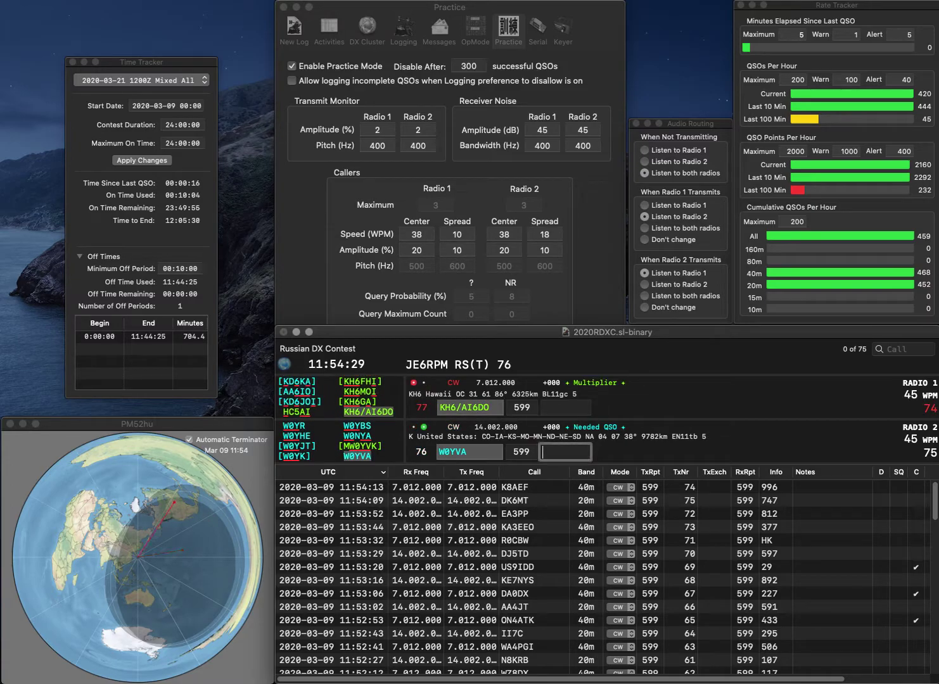
pyautogui.write('53')
pyautogui.press('Return')
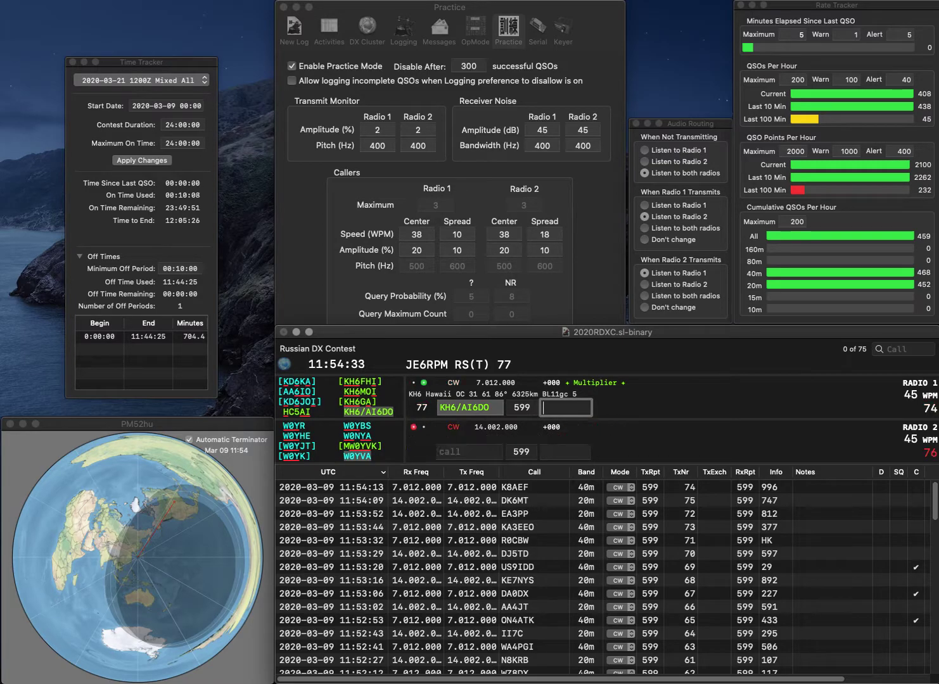
pyautogui.write('650')
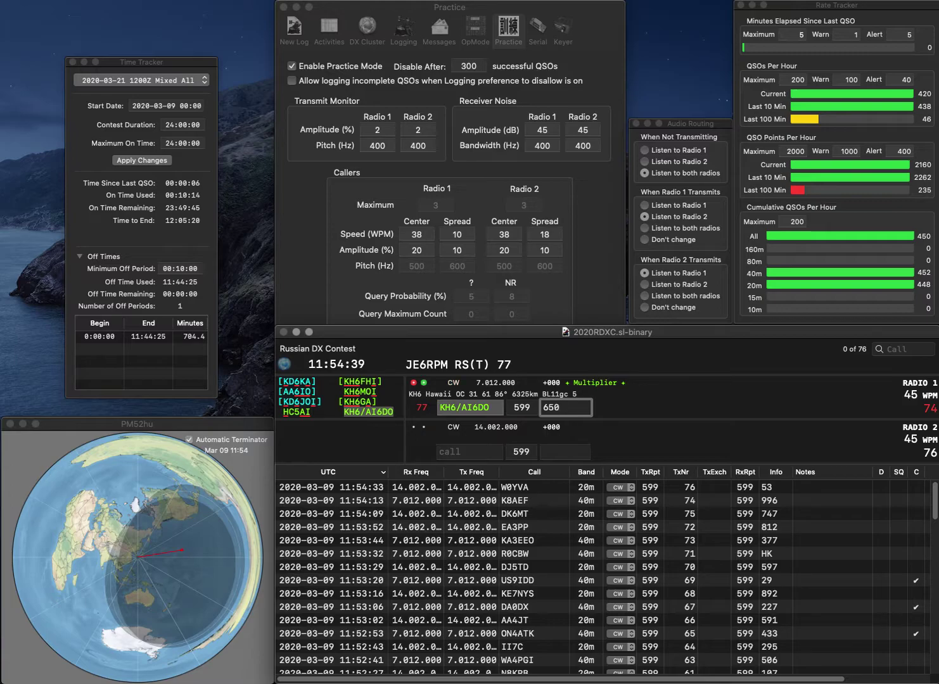
pyautogui.press('Return')
# - Answer KD0XD on Radio 2 and SP9JZT on Radio 1
pyautogui.write('KD')
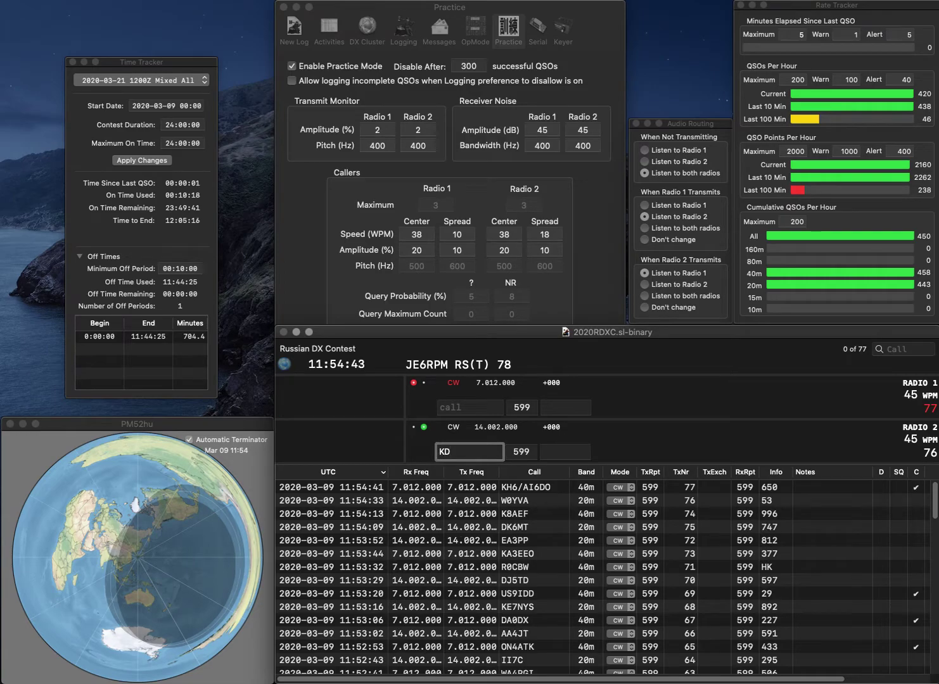
pyautogui.write('0XD')
pyautogui.press('Return')
pyautogui.write('SP9JZT')
pyautogui.press('Return')
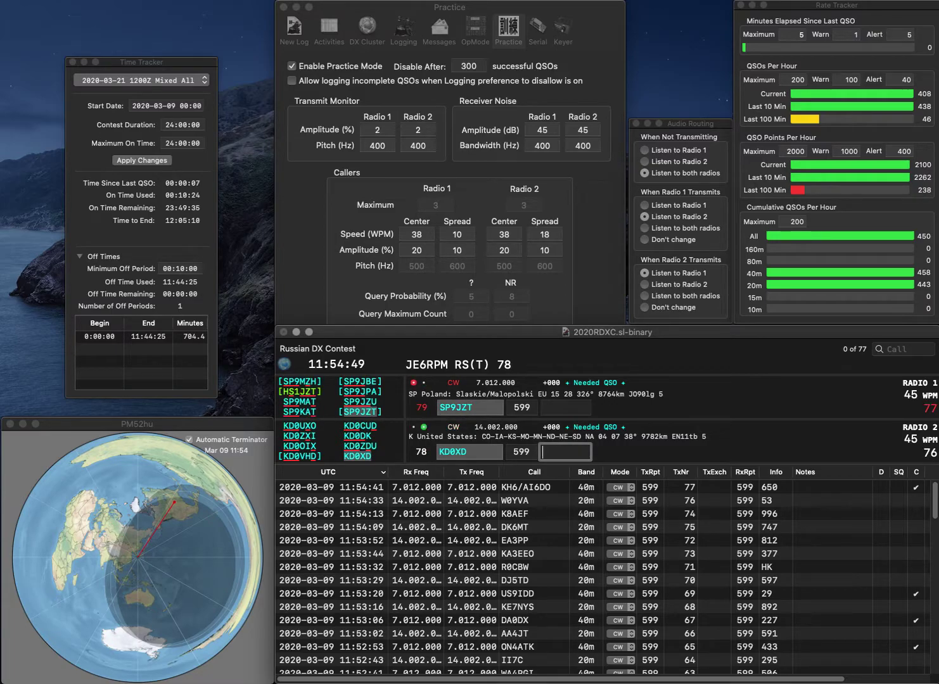
pyautogui.write('154')
pyautogui.press('Return')
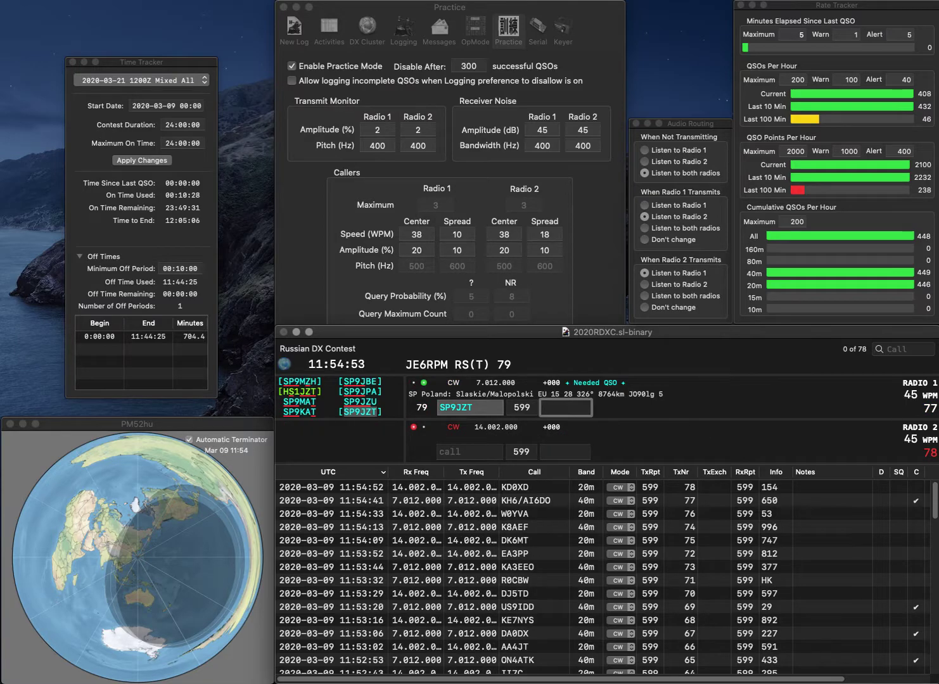
pyautogui.write('12')
pyautogui.press('Return')
pyautogui.write('LY5O')
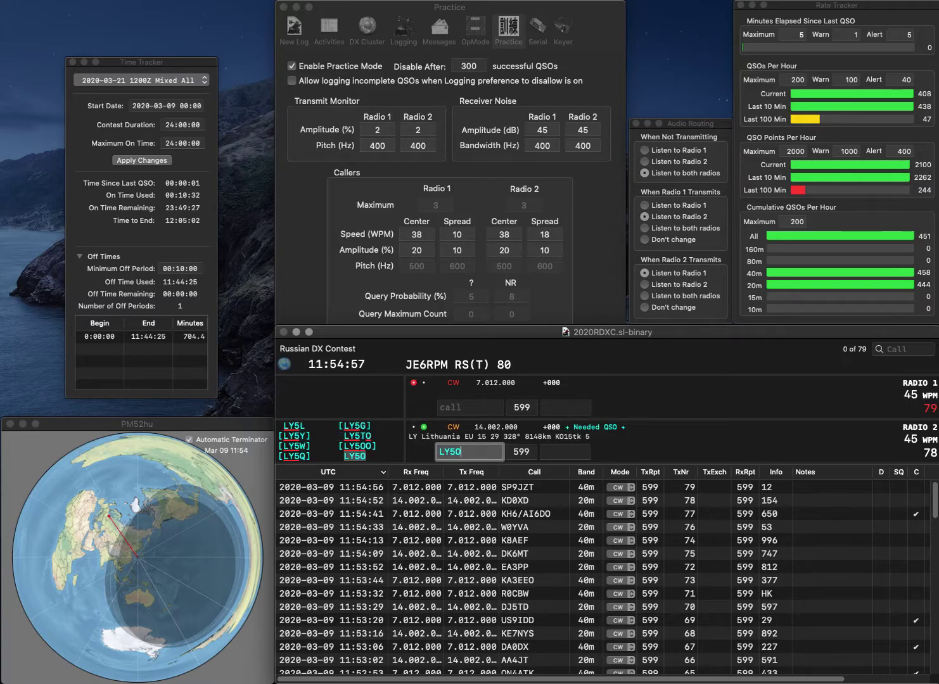
pyautogui.press('Return')
pyautogui.write('EC7AD')
pyautogui.press('Return')
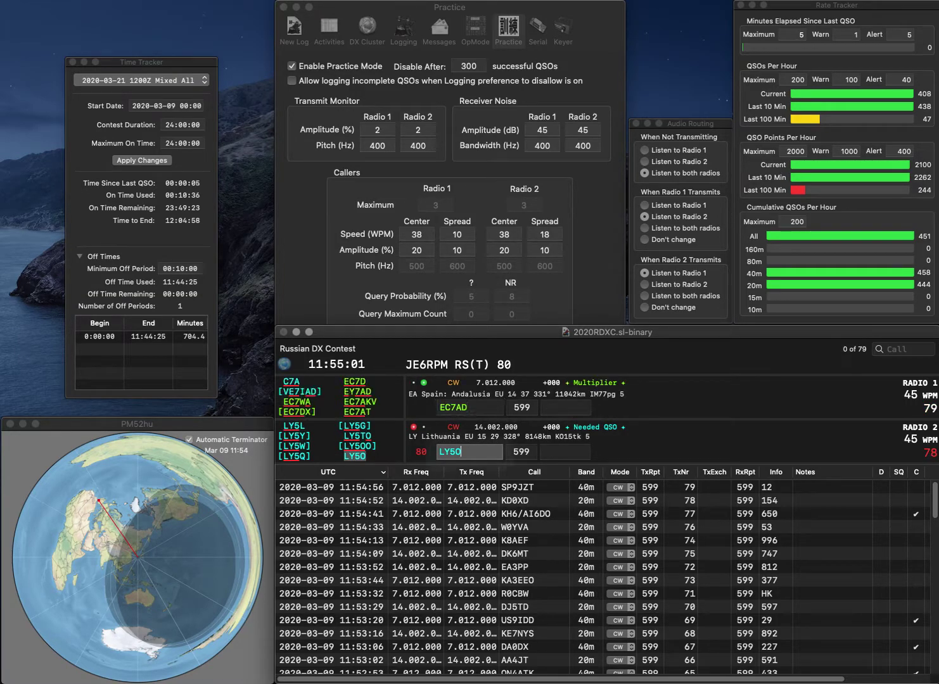
# - Correct the Radio 2 call to LY4O and the Radio 1 call to EY7AD, resending to both callers
pyautogui.press('Tab')
pyautogui.hotkey('shift', 'Tab')
pyautogui.write('LY4O')
pyautogui.press('Return')
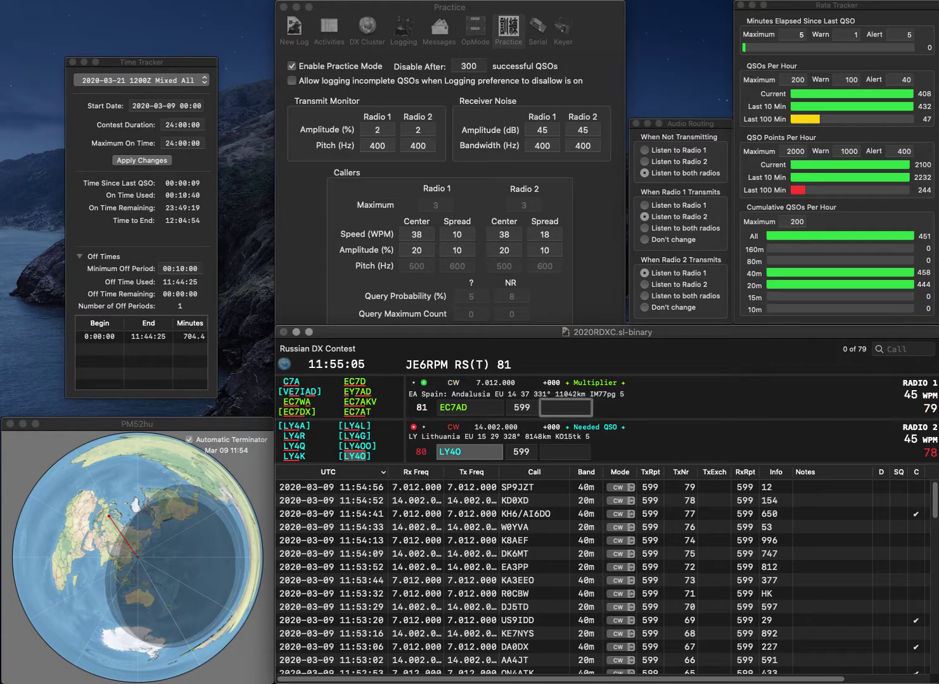
pyautogui.hotkey('shift', 'Tab')
pyautogui.press('Left')
pyautogui.press('Delete')
pyautogui.press('Delete')
pyautogui.write('EY')
pyautogui.press('Return')
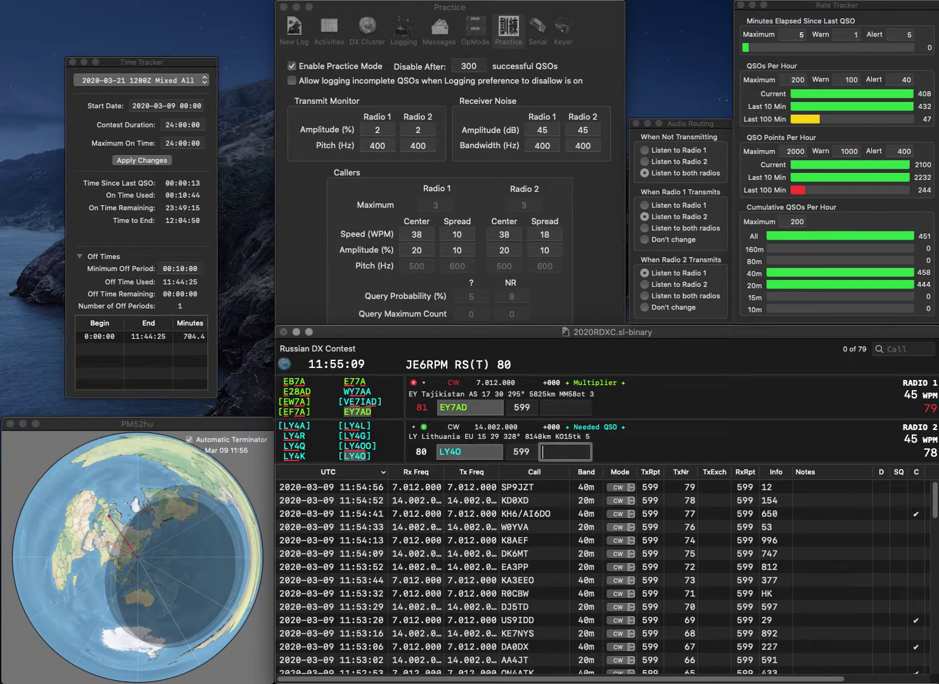
pyautogui.write('832')
pyautogui.press('Return')
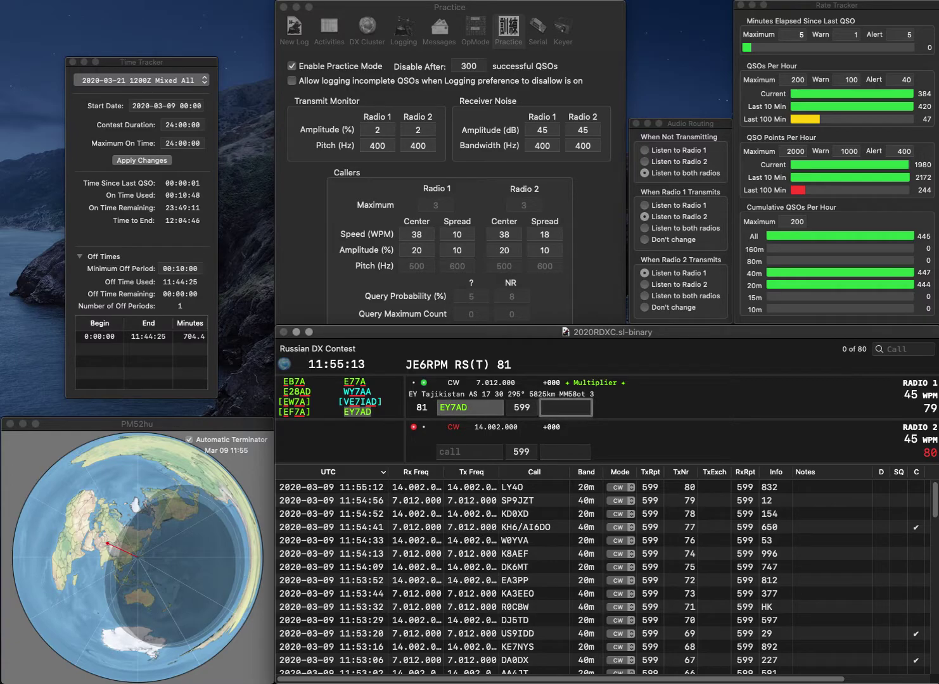
pyautogui.write('321')
pyautogui.press('Return')
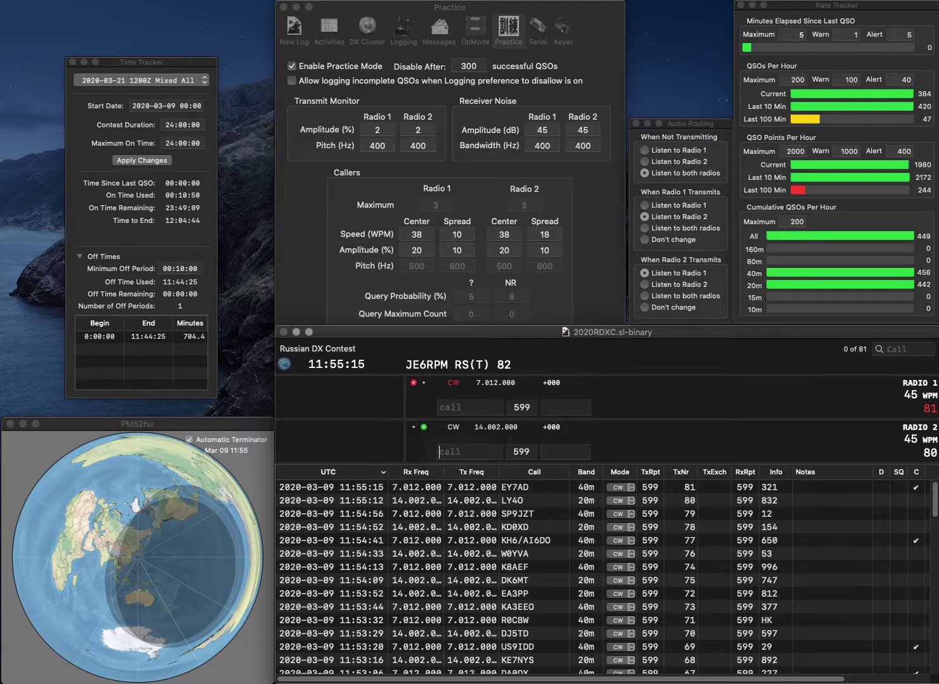
pyautogui.write('KG2H')
pyautogui.press('Return')
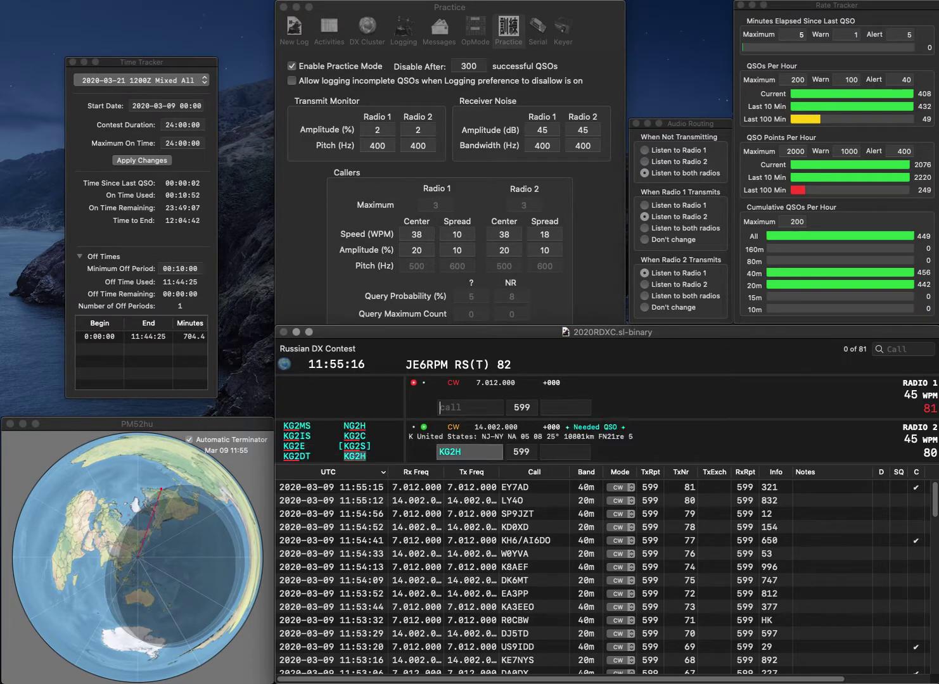
pyautogui.write('F1')
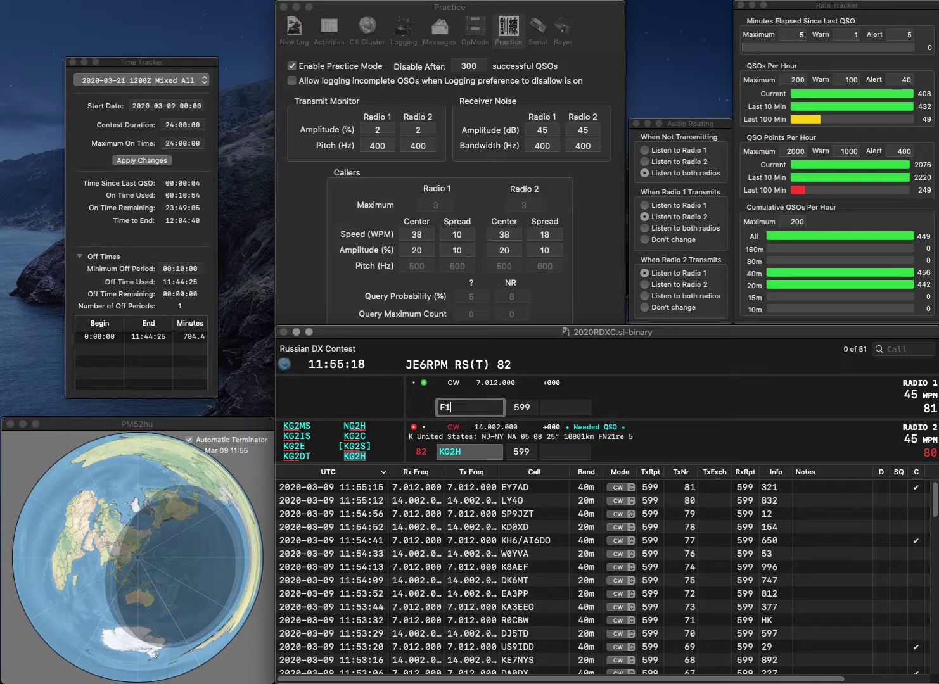
pyautogui.write('UVN')
pyautogui.press('Return')
pyautogui.press('Tab')
pyautogui.write('519')
pyautogui.press('Return')
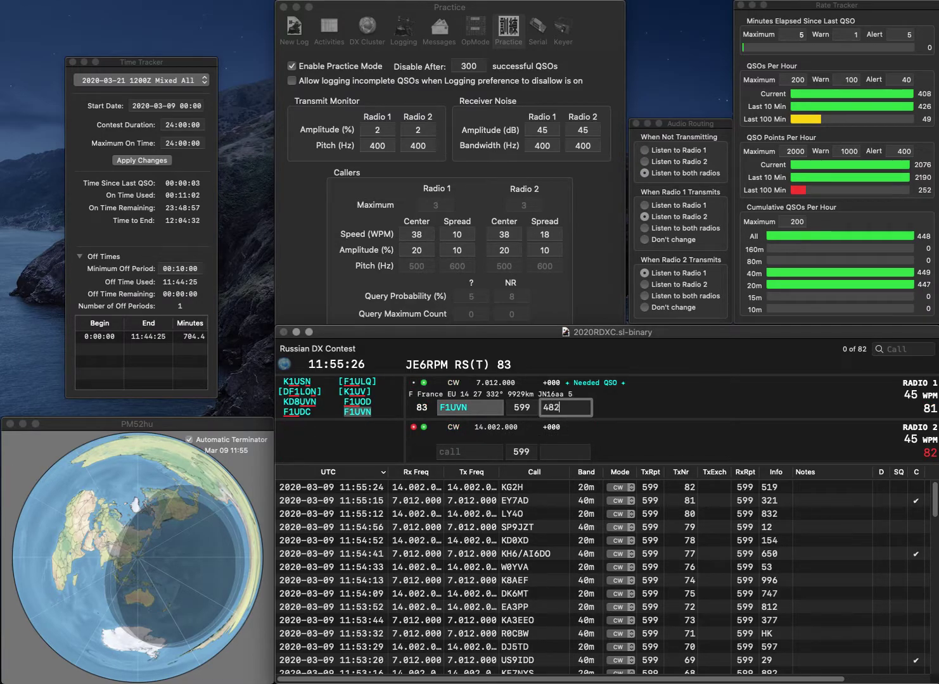
pyautogui.press('Return')
pyautogui.write('7A')
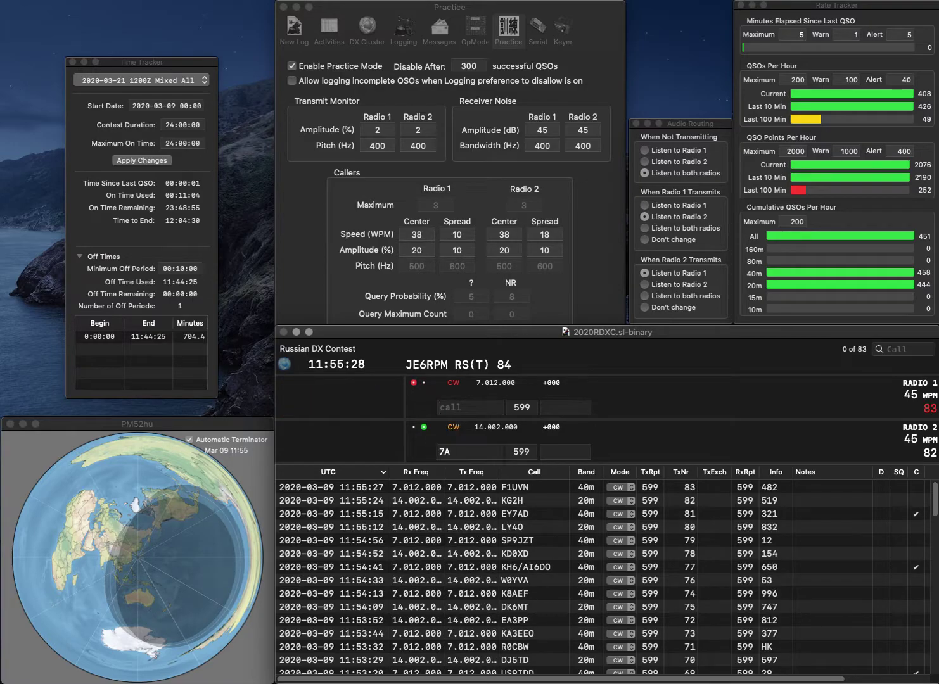
pyautogui.press('Return')
pyautogui.write('DK')
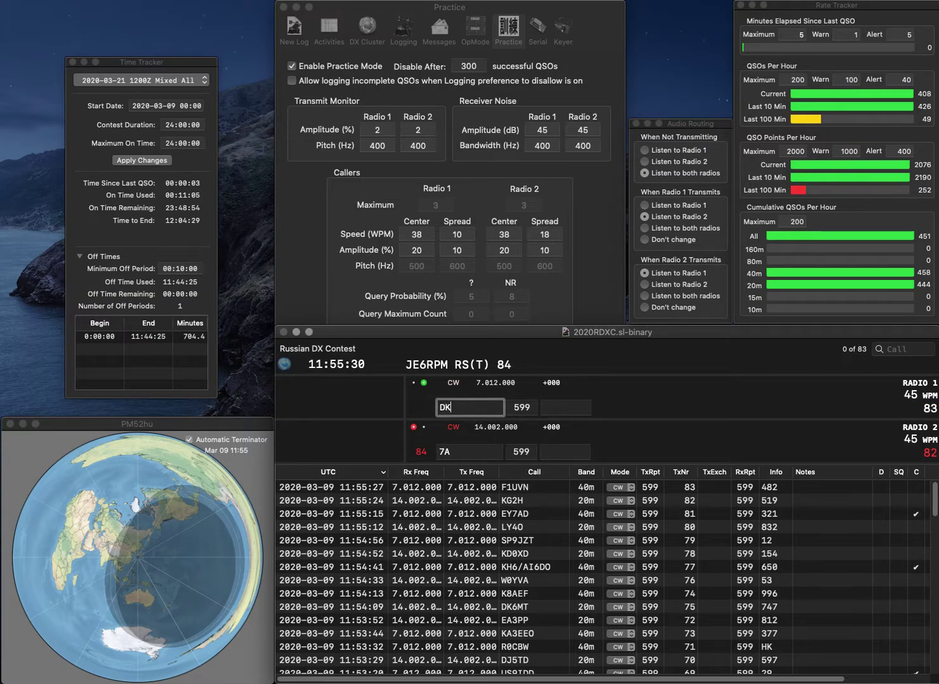
pyautogui.write('3TG')
pyautogui.press('Return')
pyautogui.write('RU')
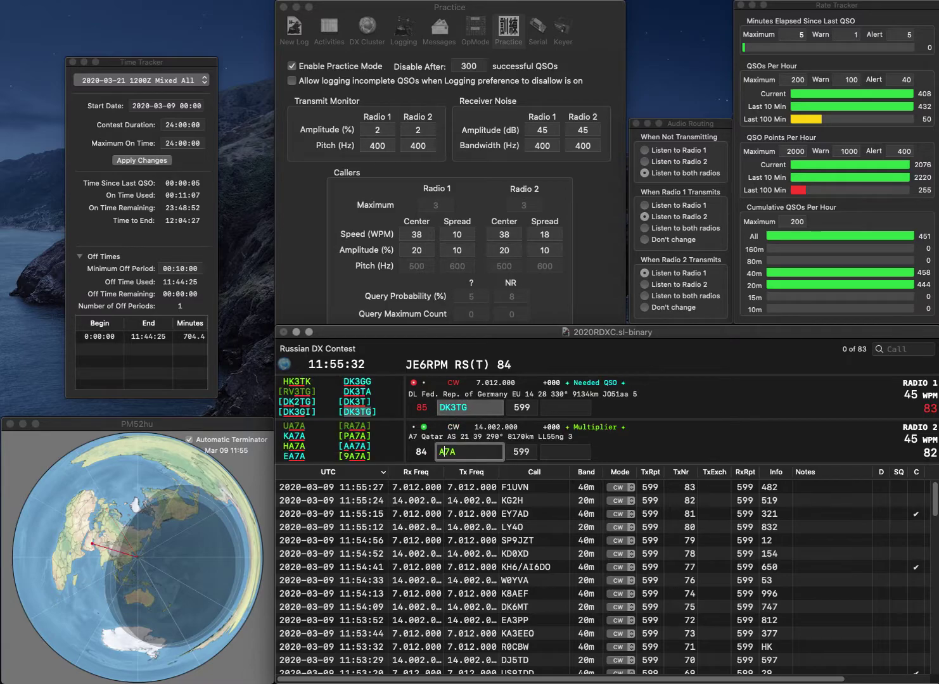
pyautogui.press('Return')
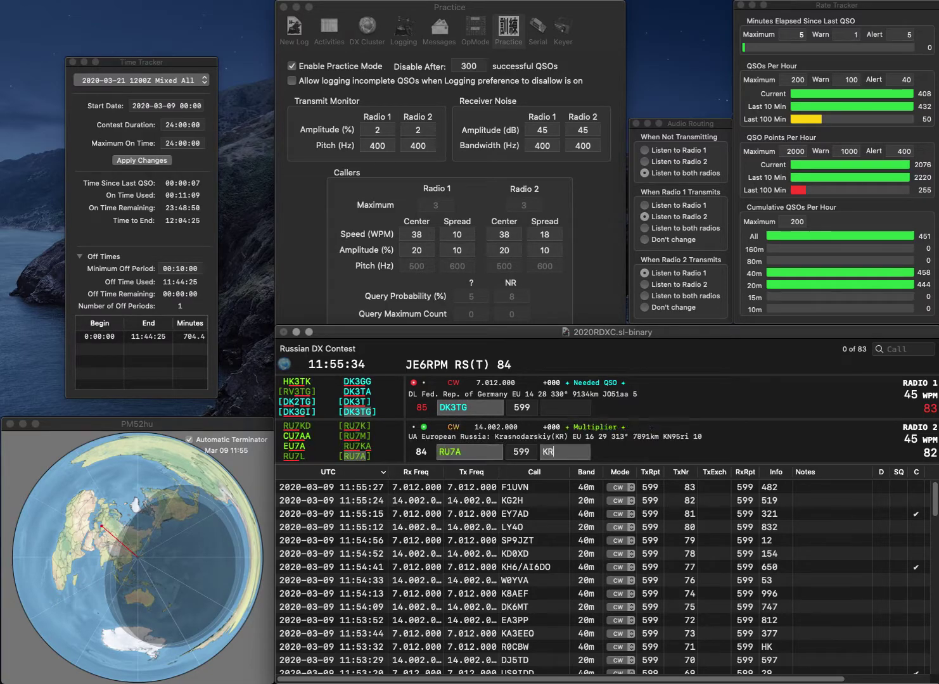
pyautogui.write('15')
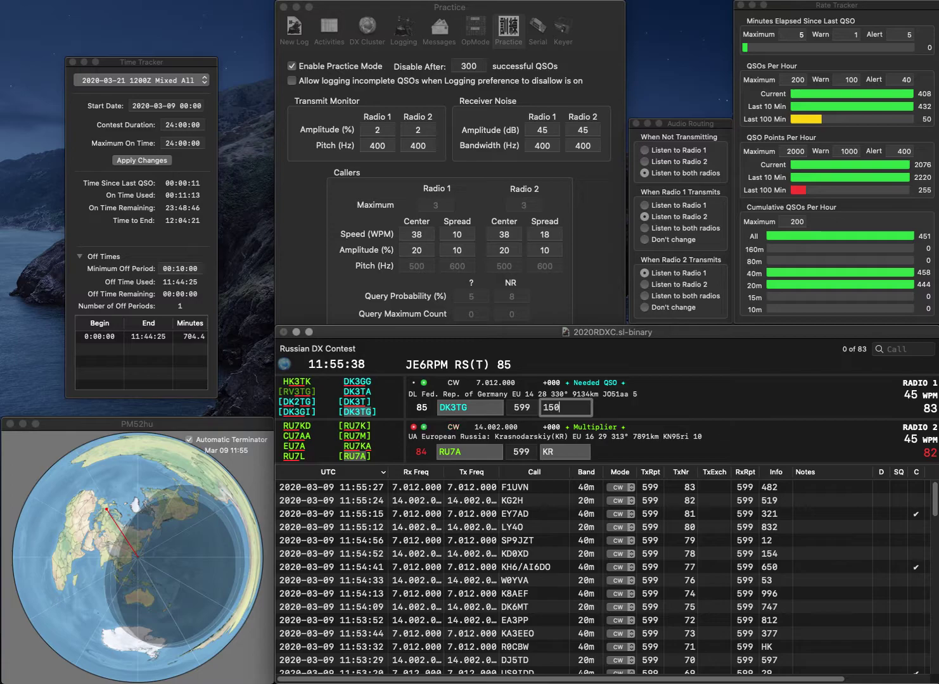
pyautogui.write('0')
pyautogui.press('Return')
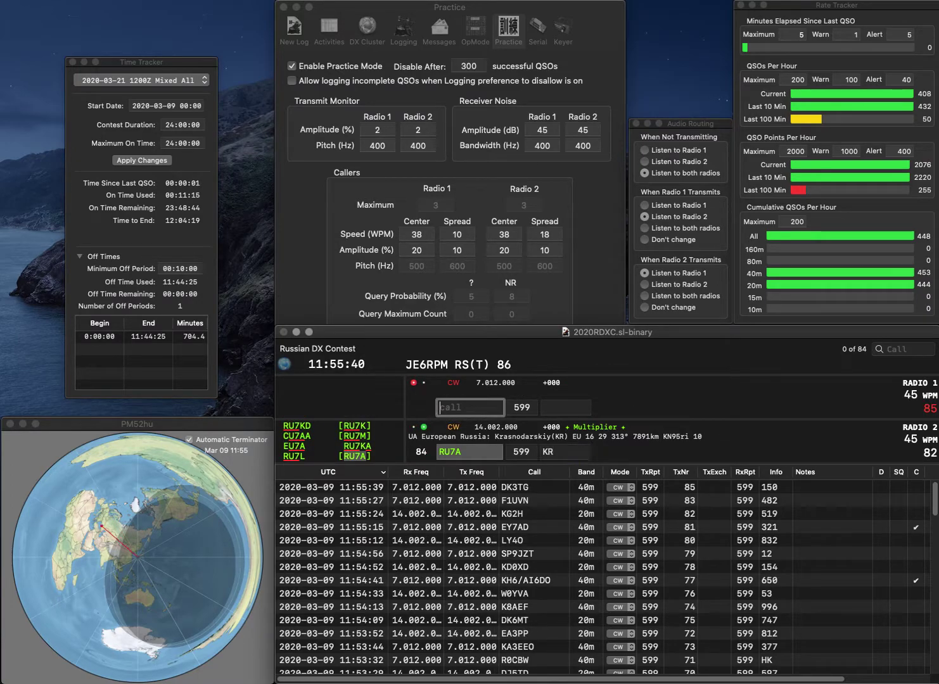
pyautogui.press('Return')
pyautogui.write('KD4EE')
pyautogui.press('Return')
pyautogui.write('JA7XZZ')
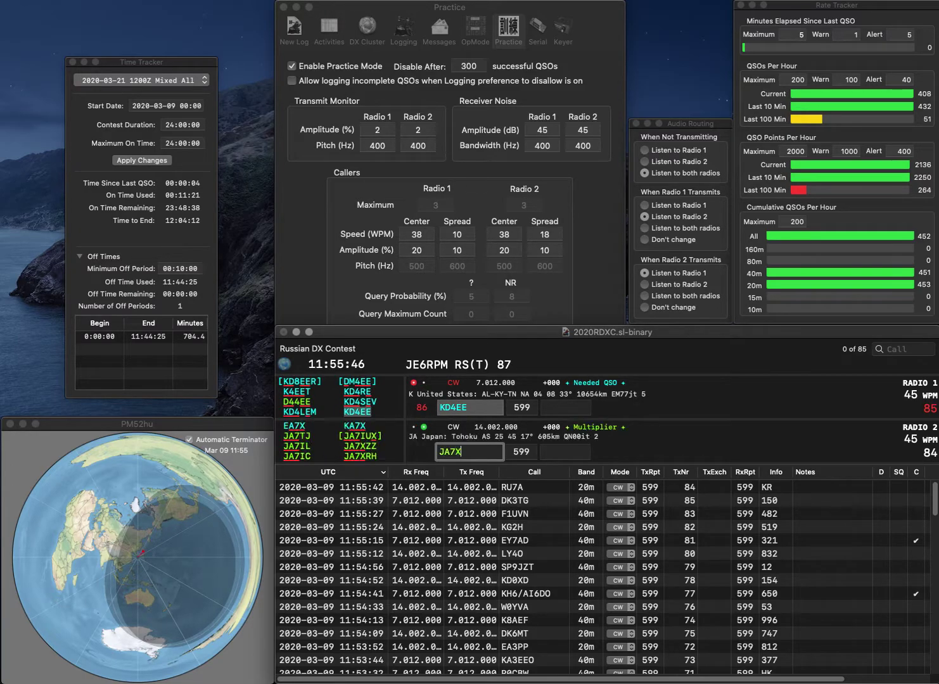
pyautogui.press('Return')
pyautogui.click(565, 407)
pyautogui.write('662')
pyautogui.click(565, 452)
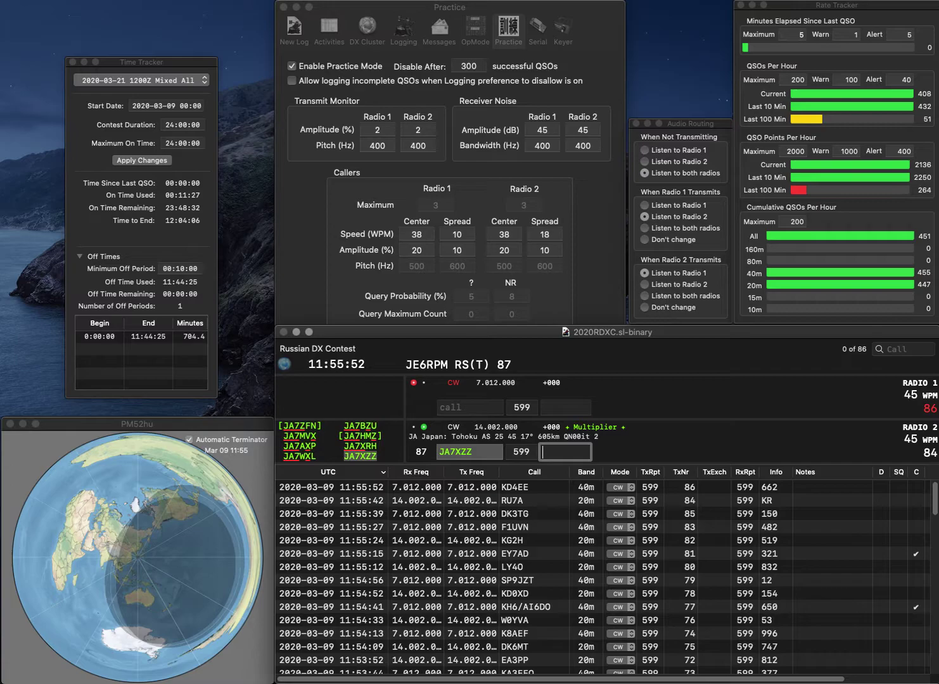
pyautogui.write('687')
pyautogui.press('Return')
pyautogui.write('TP')
pyautogui.press('Return')
pyautogui.write('JH')
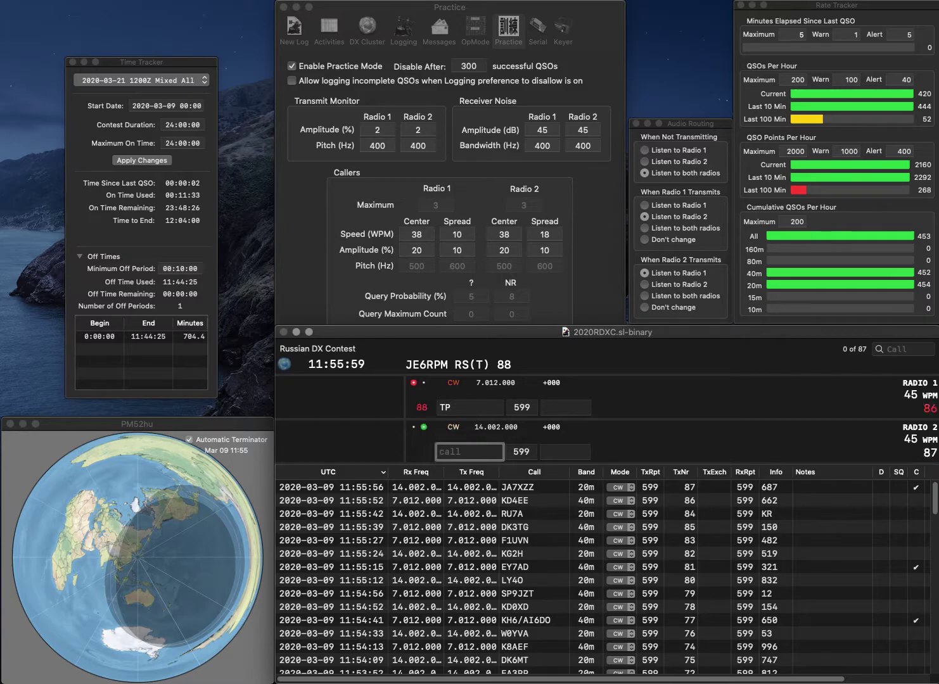
pyautogui.write('1X')
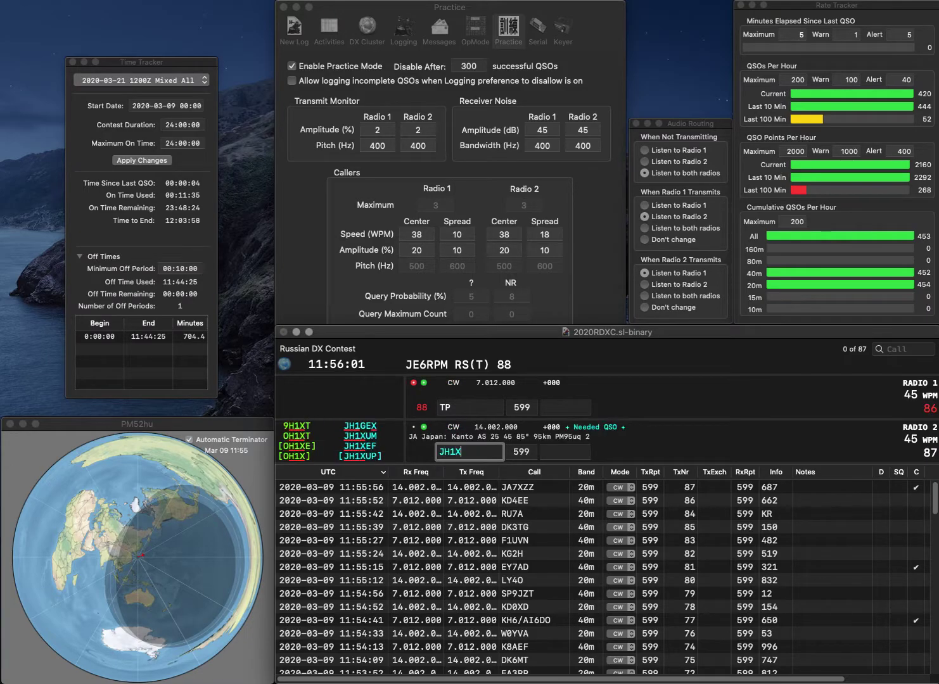
pyautogui.write('UM')
pyautogui.press('Return')
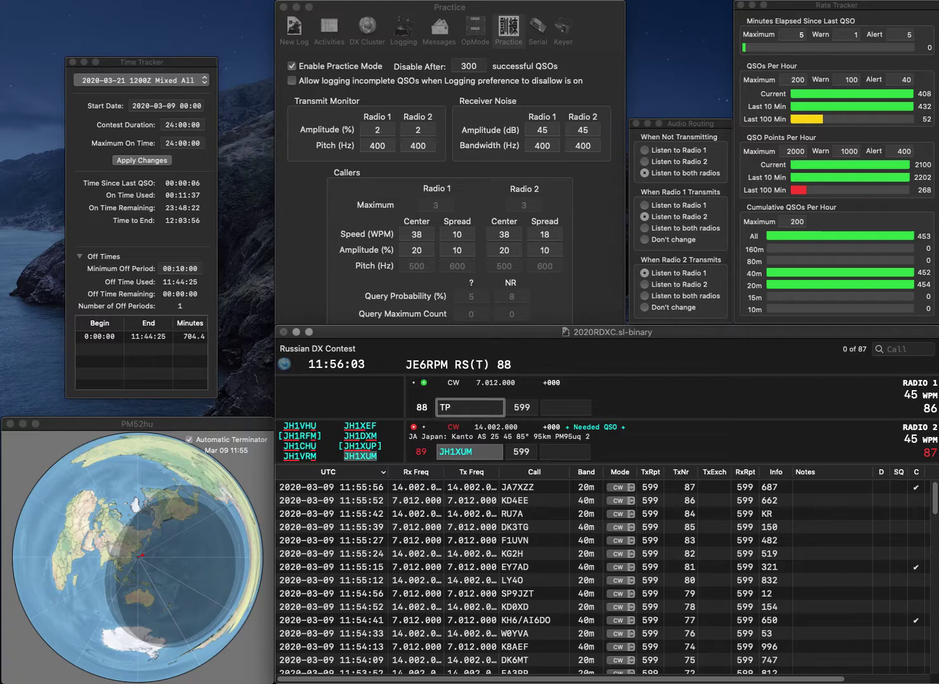
pyautogui.write('N4XP')
pyautogui.press('Return')
pyautogui.press('space')
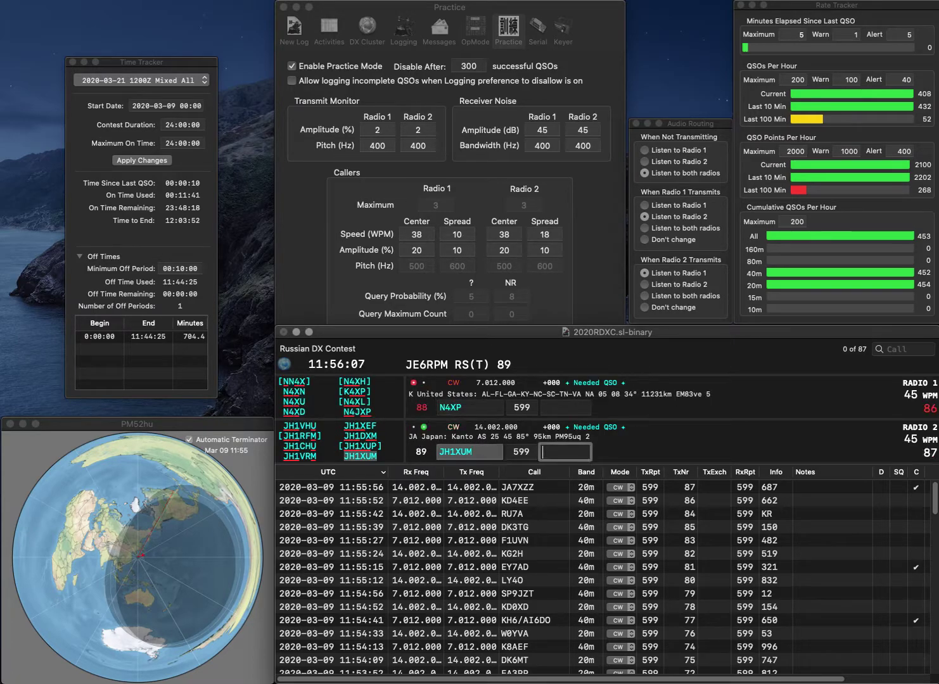
pyautogui.write('133')
pyautogui.press('Return')
pyautogui.press('Left')
pyautogui.press('Left')
pyautogui.write('J')
pyautogui.press('Return')
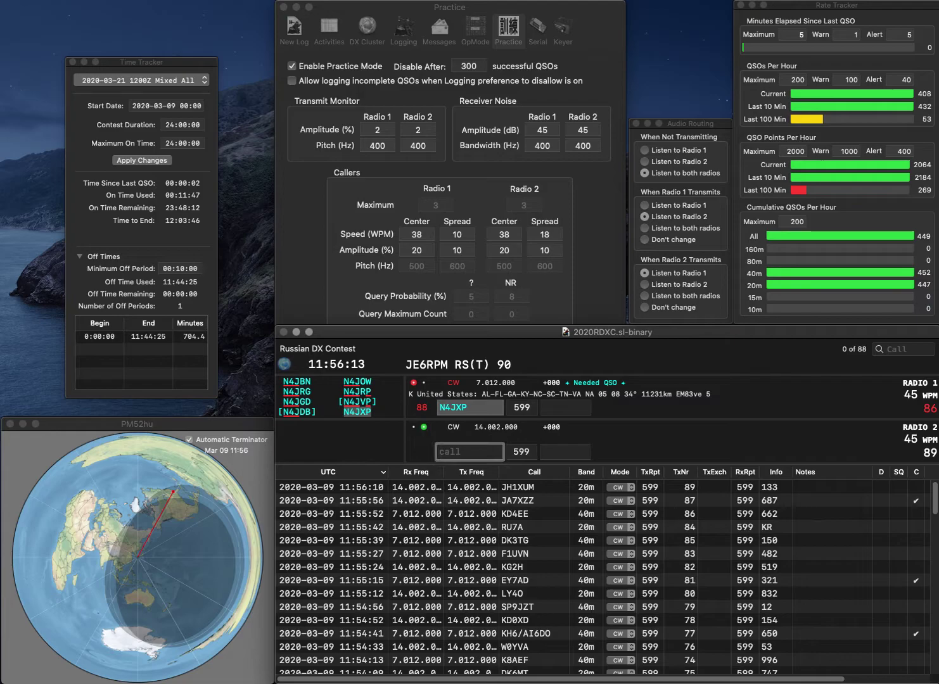
# - Answer NT4X on Radio 2 and go to the N4JXP exchange on Radio 1
pyautogui.write('NT4X')
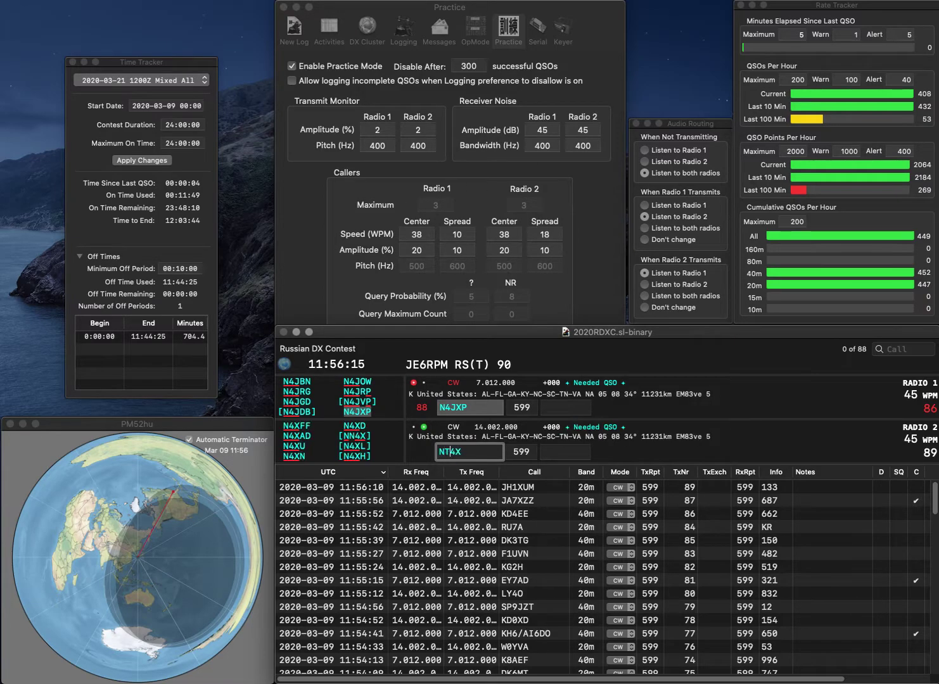
pyautogui.click(453, 408)
pyautogui.press('Return')
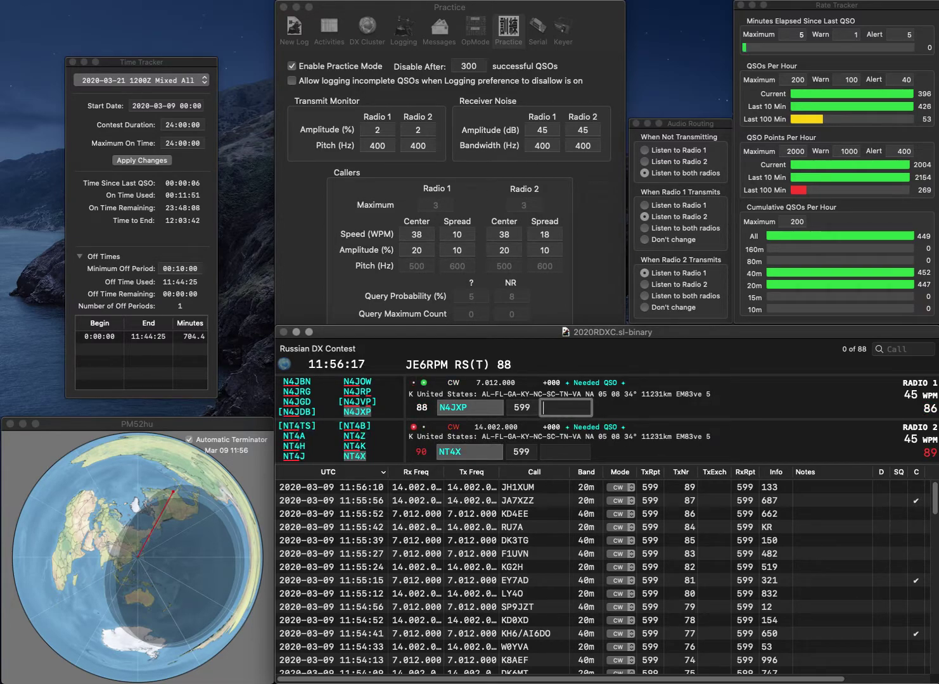
# - Log N4JXP on Radio 1 with received number 146 and NT4X on Radio 2 with 218
pyautogui.write('146')
pyautogui.press('Return')
pyautogui.write('218')
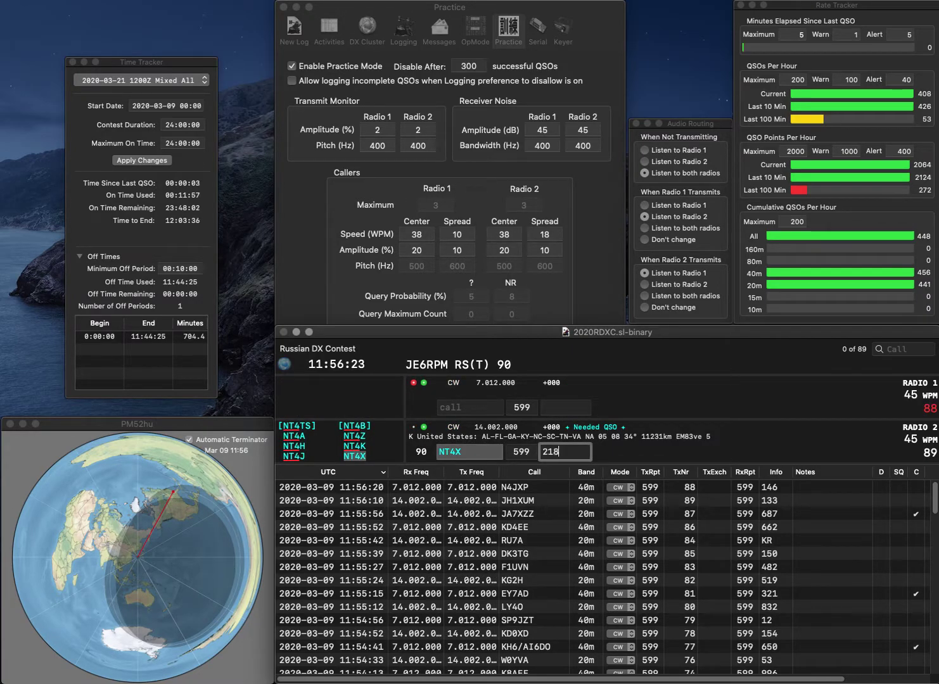
pyautogui.press('Return')
pyautogui.write('YTT')
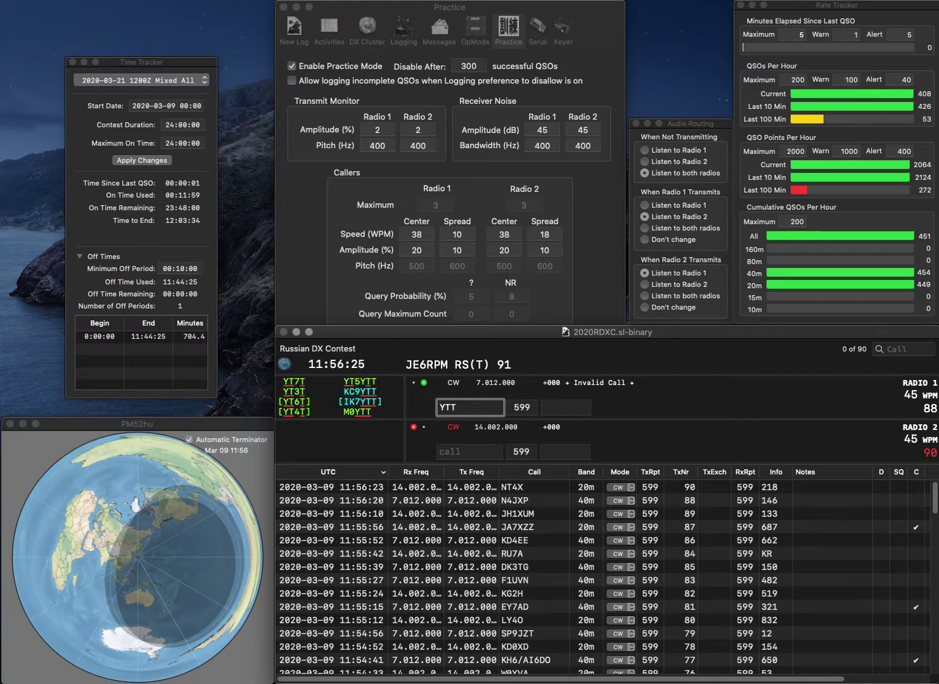
pyautogui.press('super+Left')
pyautogui.write('M0')
pyautogui.press('Return')
pyautogui.write('GM')
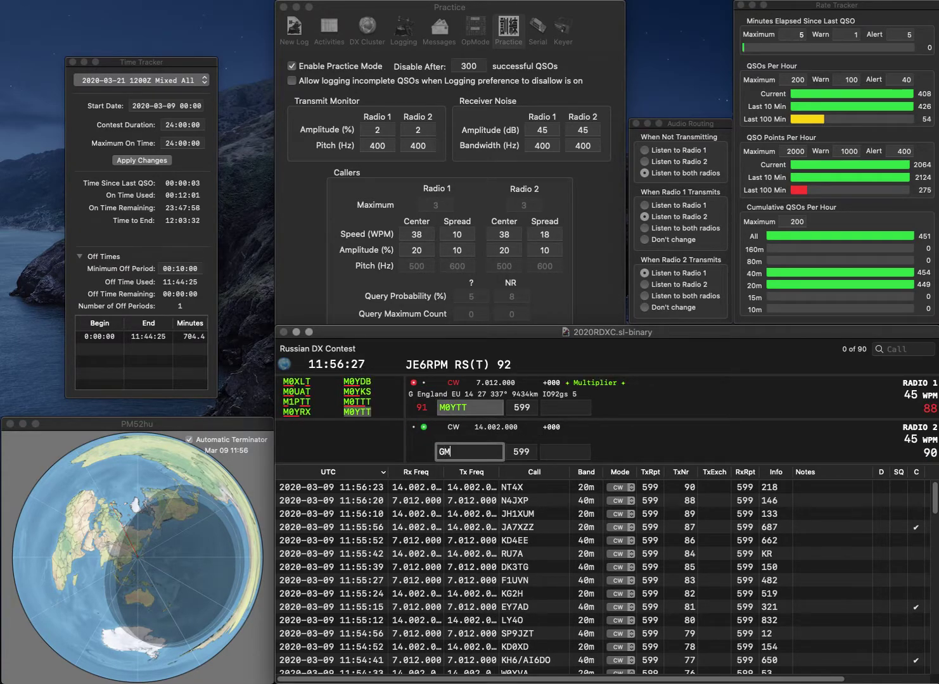
pyautogui.write('3NHQ')
pyautogui.press('Return')
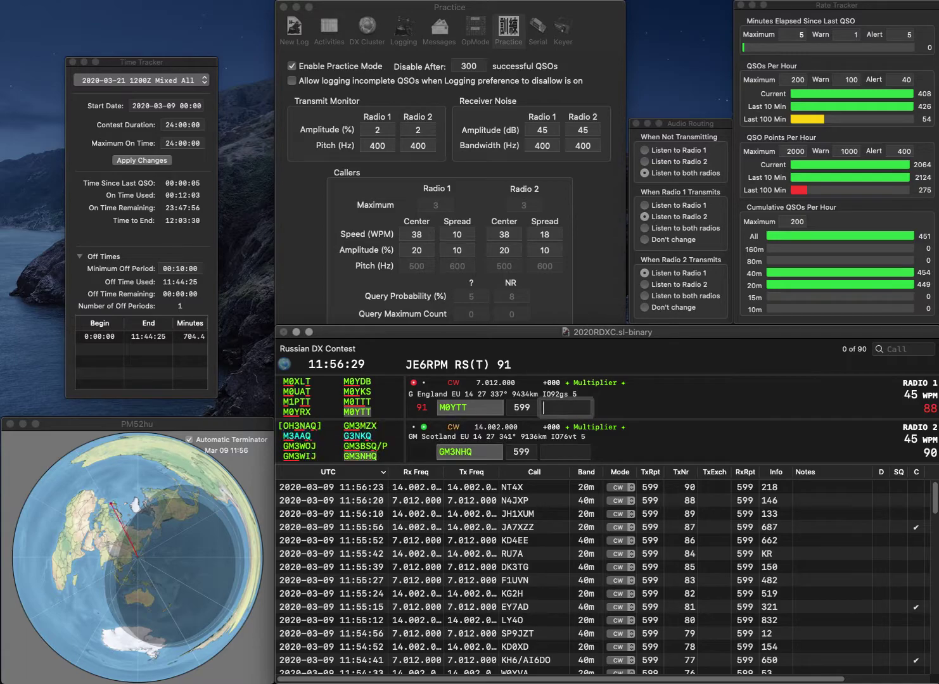
pyautogui.hotkey('shift', 'Tab')
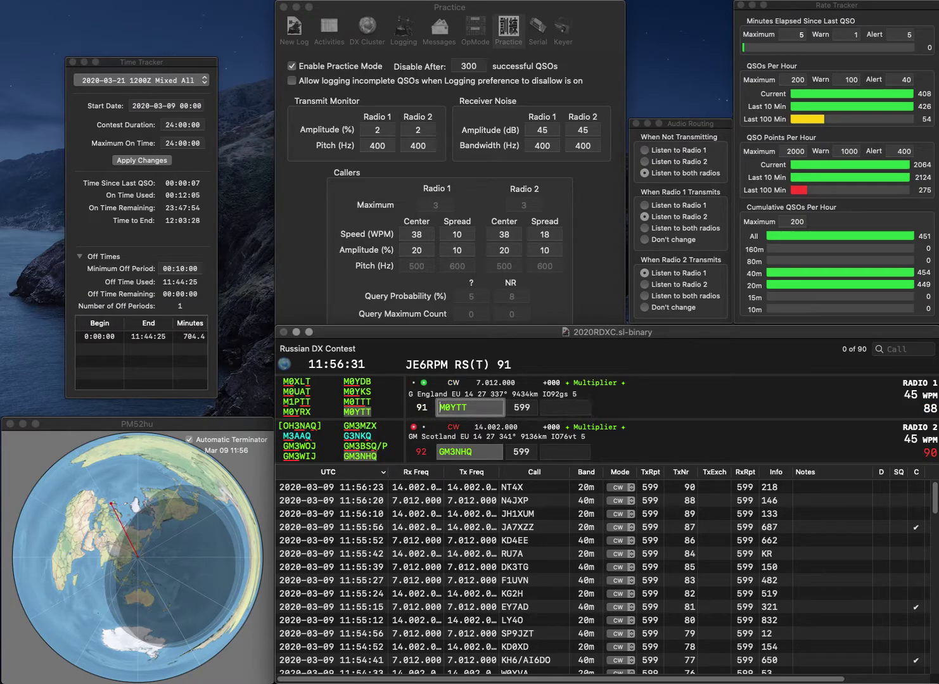
pyautogui.press('Delete')
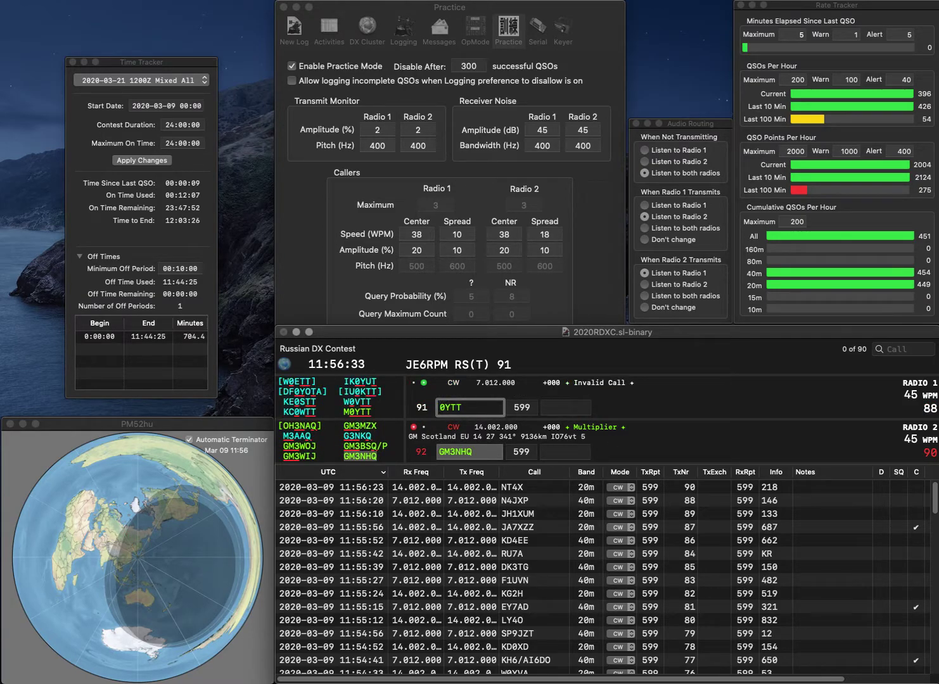
pyautogui.press('Delete')
pyautogui.press('Return')
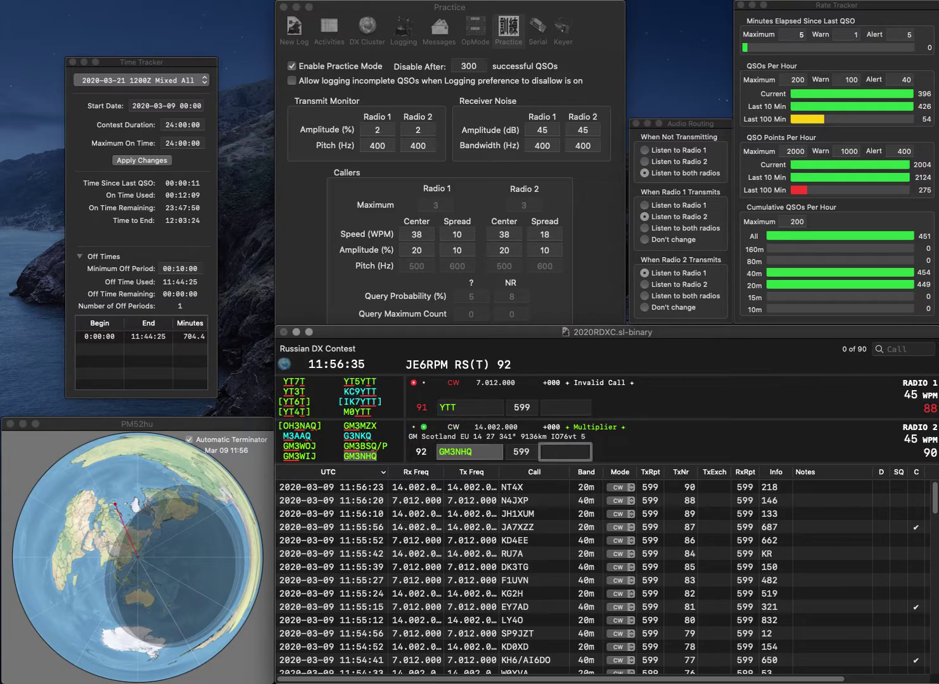
pyautogui.write('1')
pyautogui.press('Return')
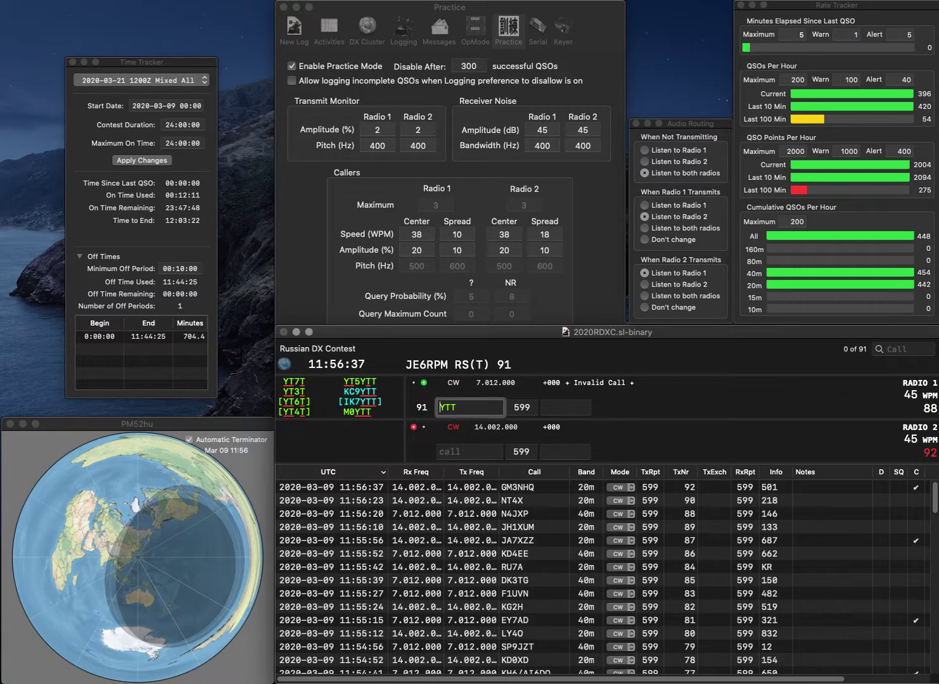
pyautogui.write('YT5')
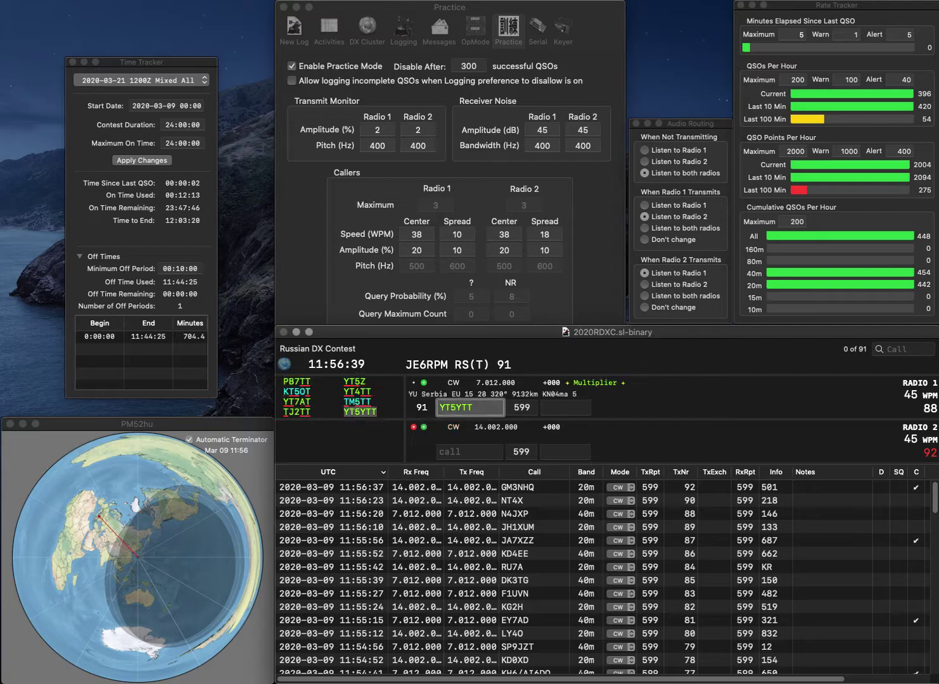
pyautogui.press('Return')
pyautogui.write('N9AW')
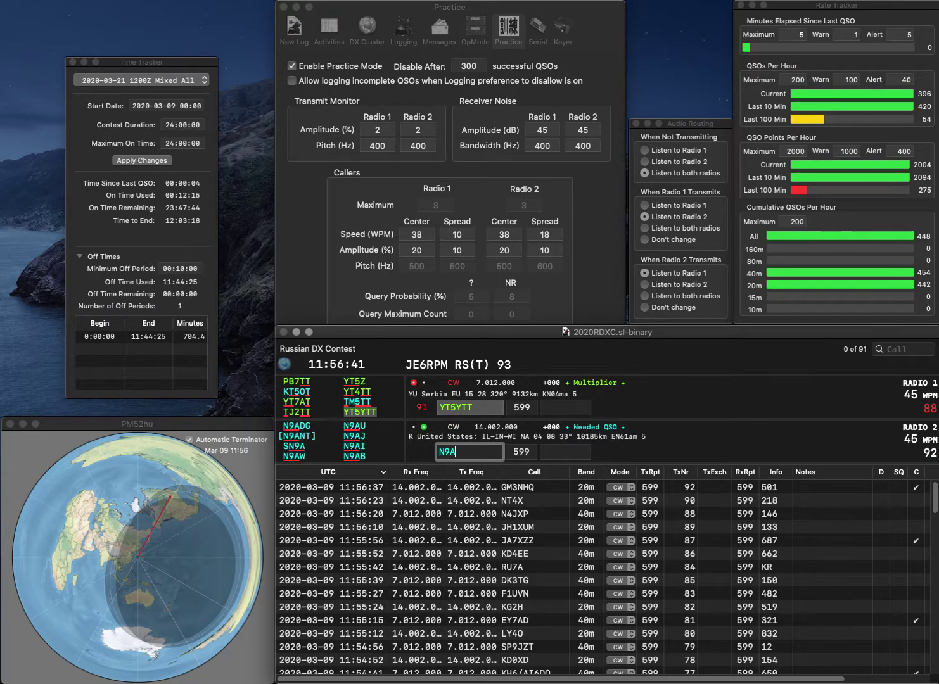
pyautogui.press('Return')
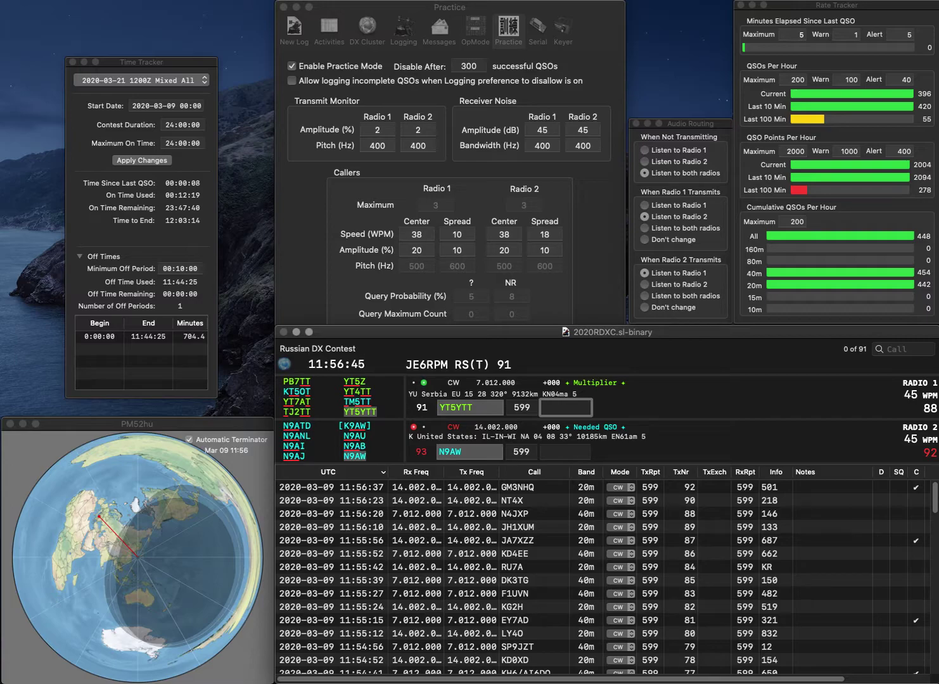
pyautogui.write('386')
pyautogui.press('Return')
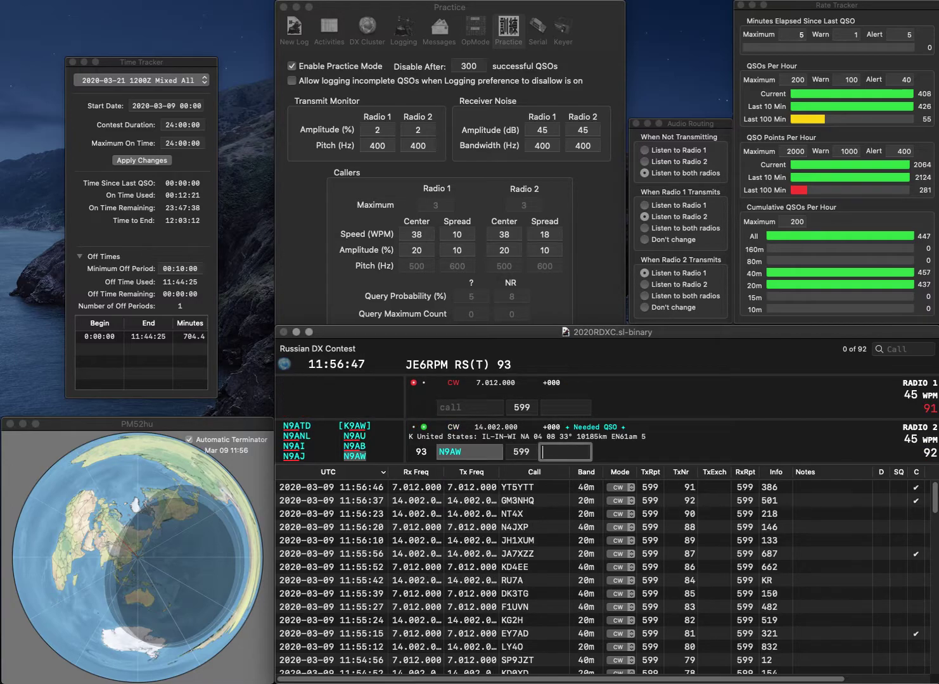
pyautogui.write('57')
pyautogui.press('Return')
# - Answer IK2ULM on Radio 1 and K9EL on Radio 2, adding the prefixes IK and K to the copied suffixes
pyautogui.write('2ULM')
pyautogui.press('Home')
pyautogui.write('IK')
pyautogui.press('Return')
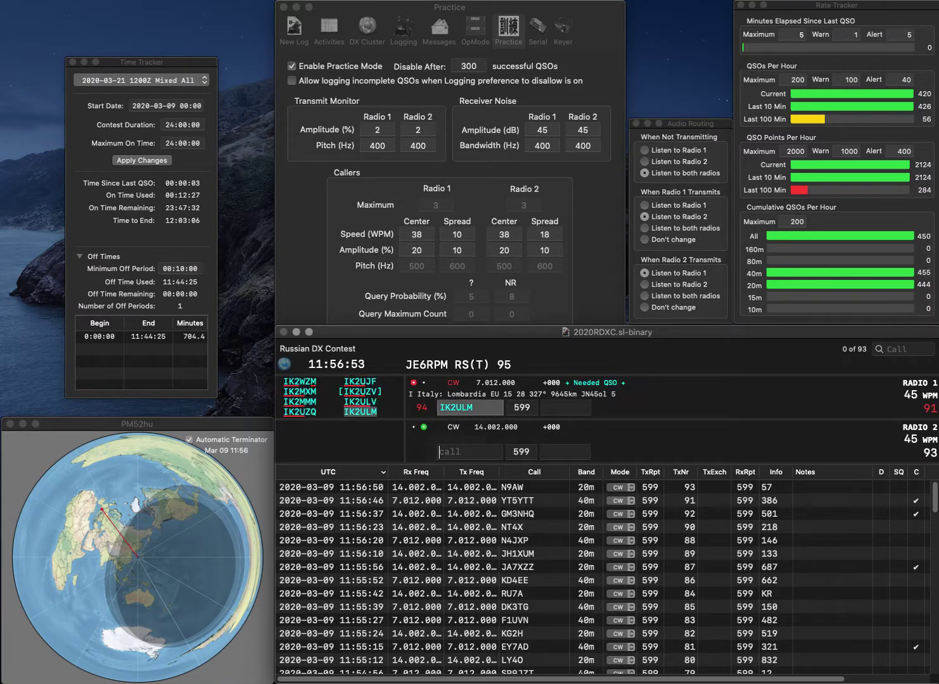
pyautogui.write('9EL')
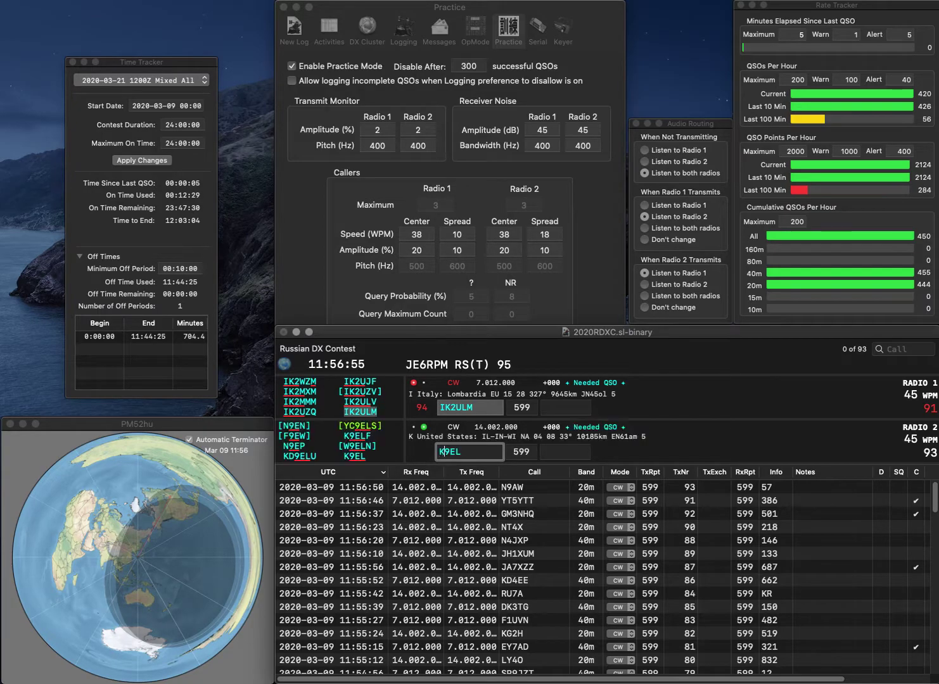
pyautogui.press('Home')
pyautogui.write('K')
pyautogui.press('Return')
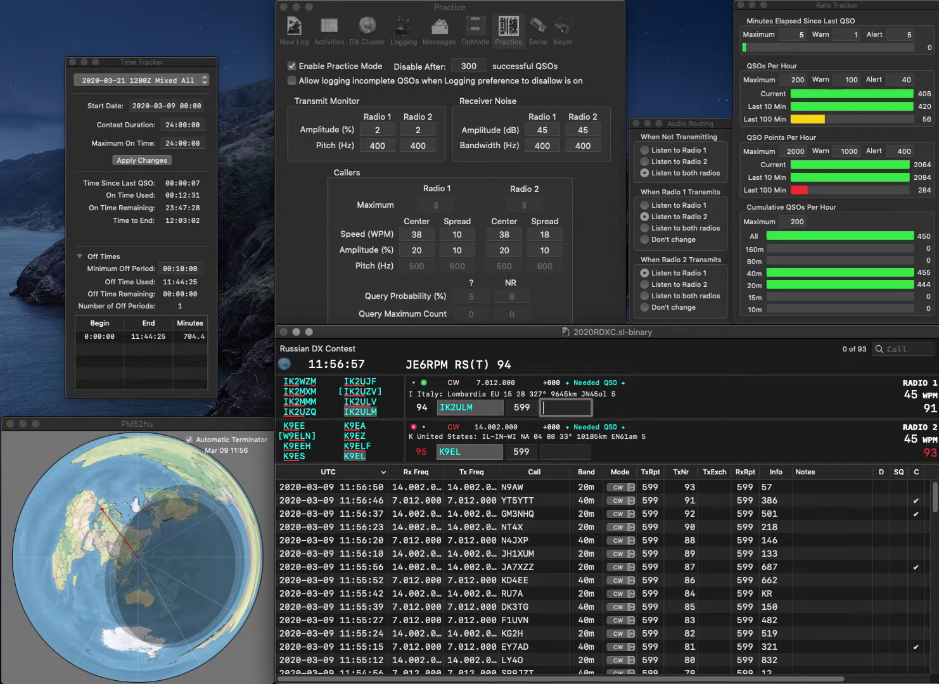
# - Log IK2ULM on Radio 1 with received number 542 and K9EL on Radio 2 with 583
pyautogui.write('542')
pyautogui.press('Return')
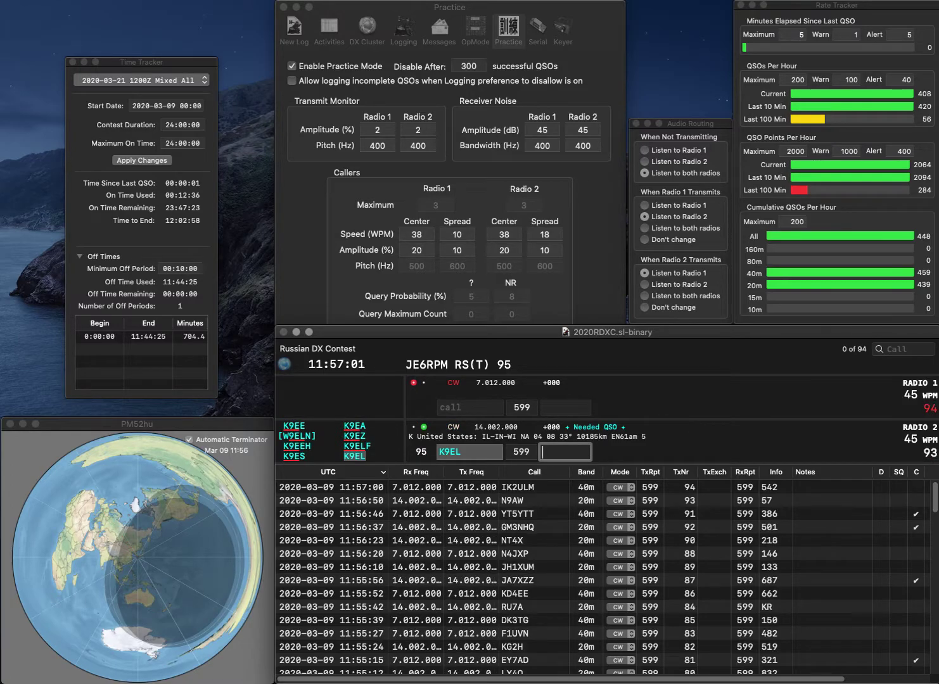
pyautogui.write('583')
pyautogui.press('Return')
# - Answer C6ARW on Radio 1 and, after correcting the copied call, KE8BLN on Radio 2
pyautogui.write('ARW')
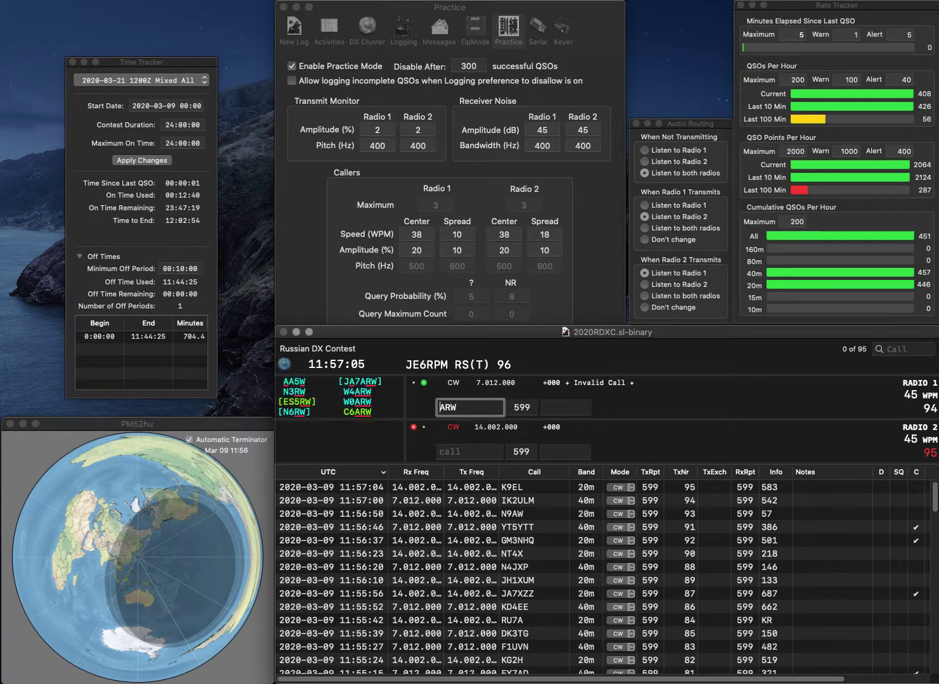
pyautogui.write('C6')
pyautogui.press('Return')
pyautogui.write('KE')
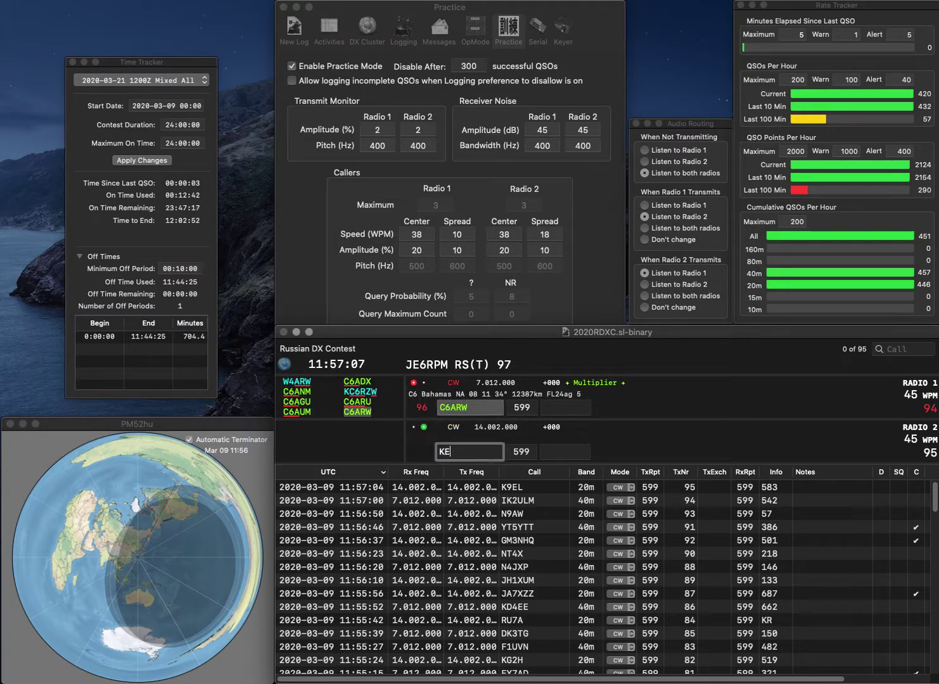
pyautogui.write('8DLN')
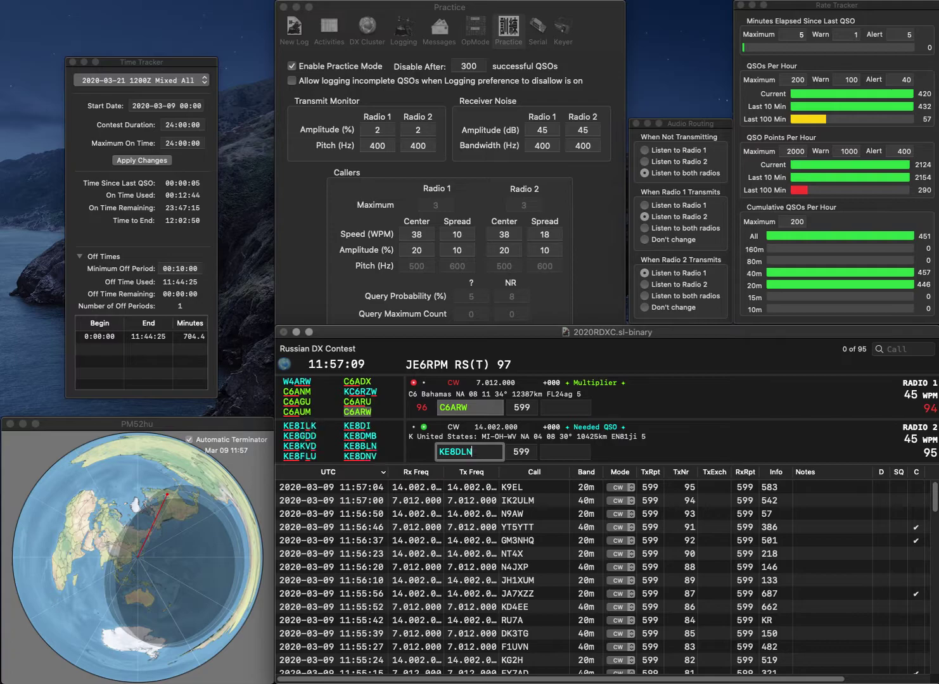
pyautogui.press('BackSpace')
pyautogui.write('B')
pyautogui.press('Return')
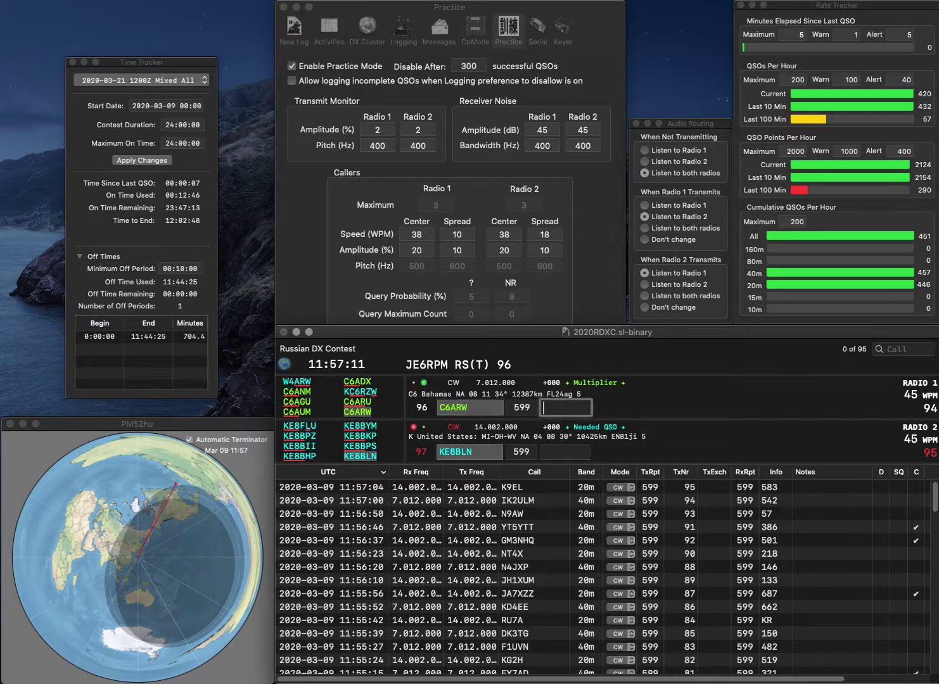
pyautogui.write('697')
pyautogui.press('Return')
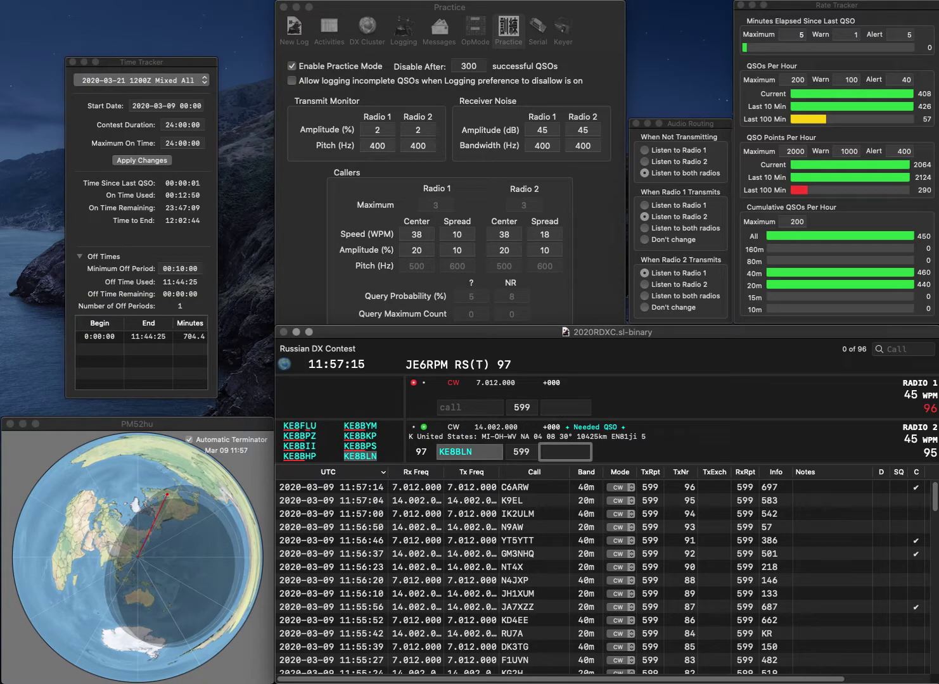
pyautogui.write('946')
pyautogui.press('Return')
pyautogui.write('C0M')
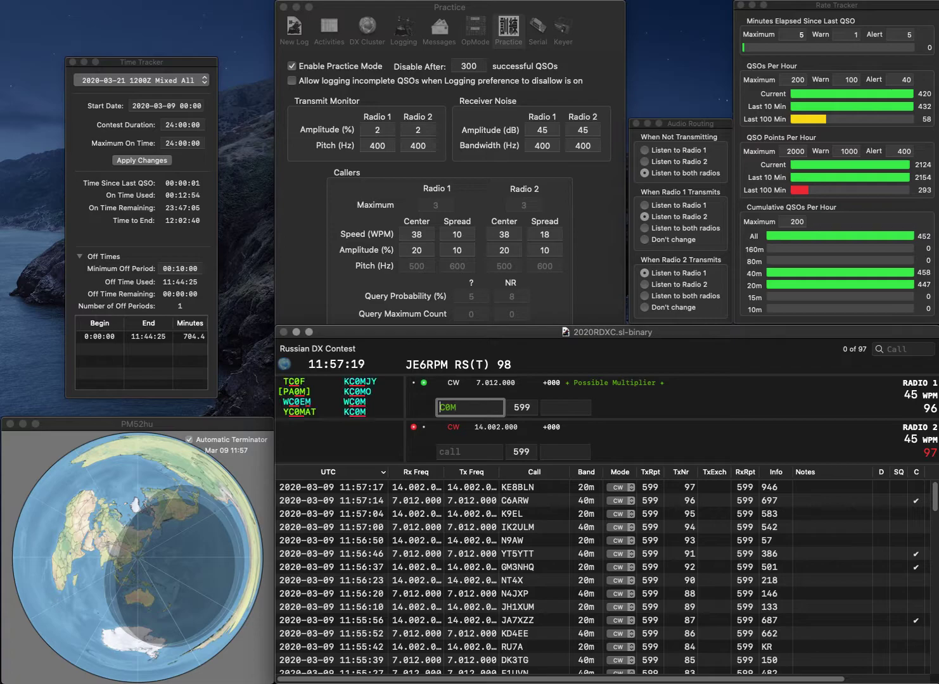
pyautogui.write('K')
pyautogui.press('Return')
pyautogui.write('CT')
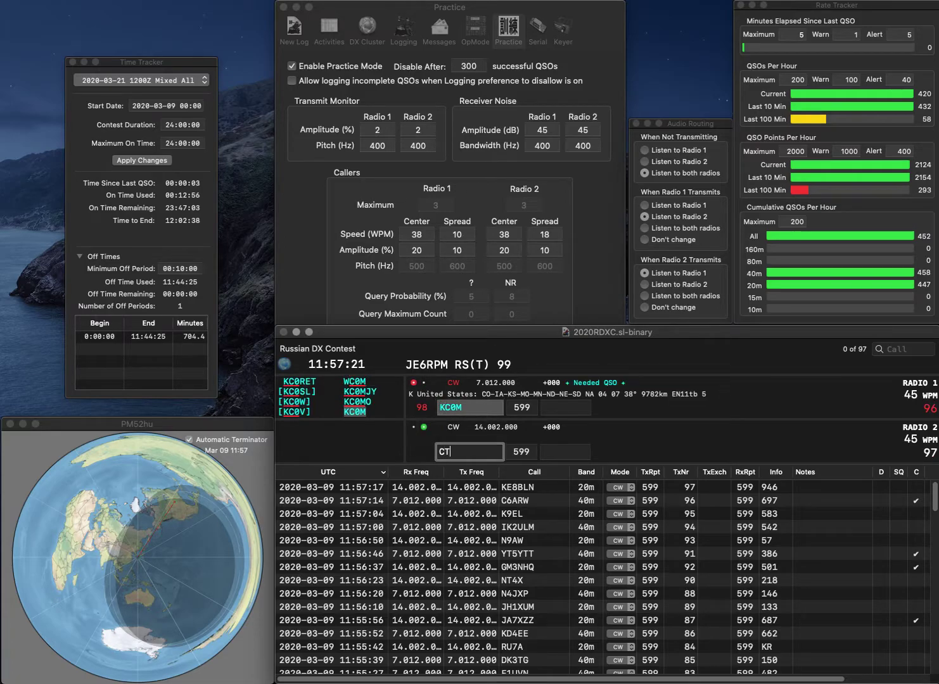
pyautogui.write('3H')
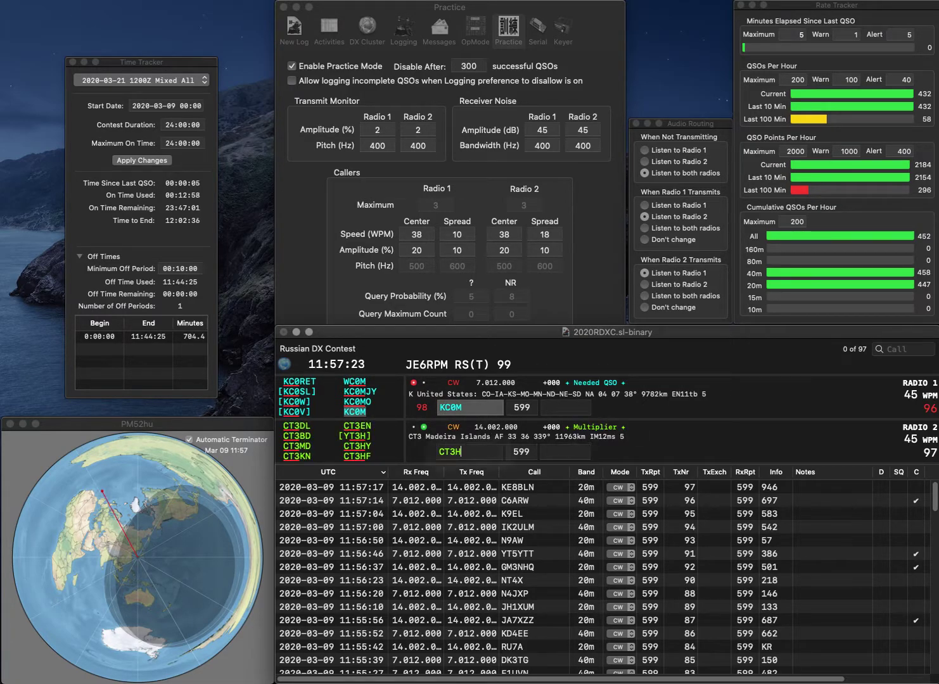
pyautogui.write('Y')
pyautogui.press('Return')
# - Correct the Radio 1 call to WC0M and send it again
pyautogui.press('Delete')
pyautogui.write('W')
pyautogui.press('Return')
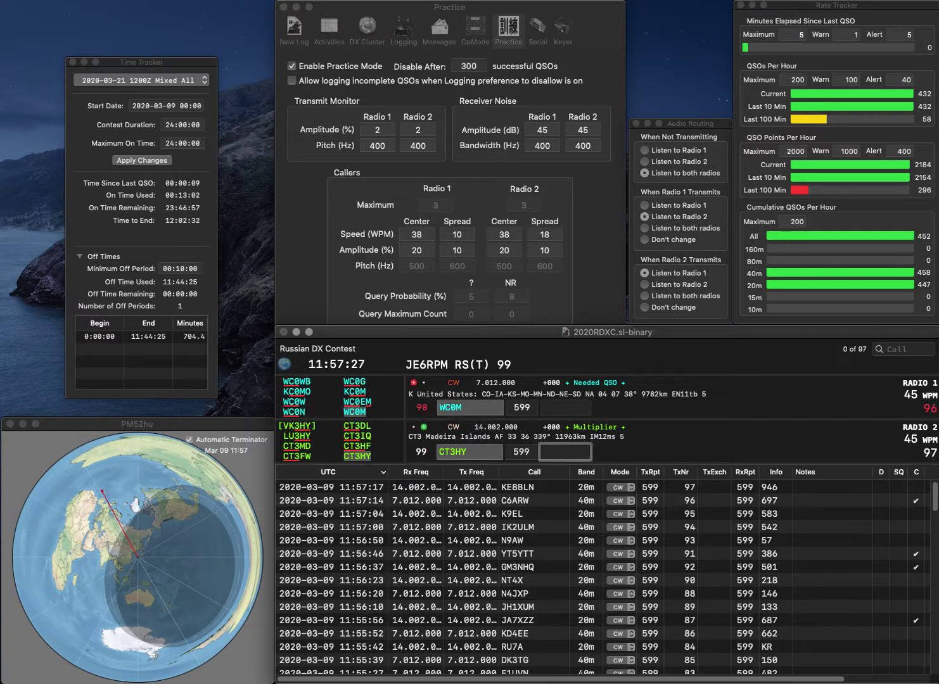
pyautogui.write('646')
pyautogui.press('Return')
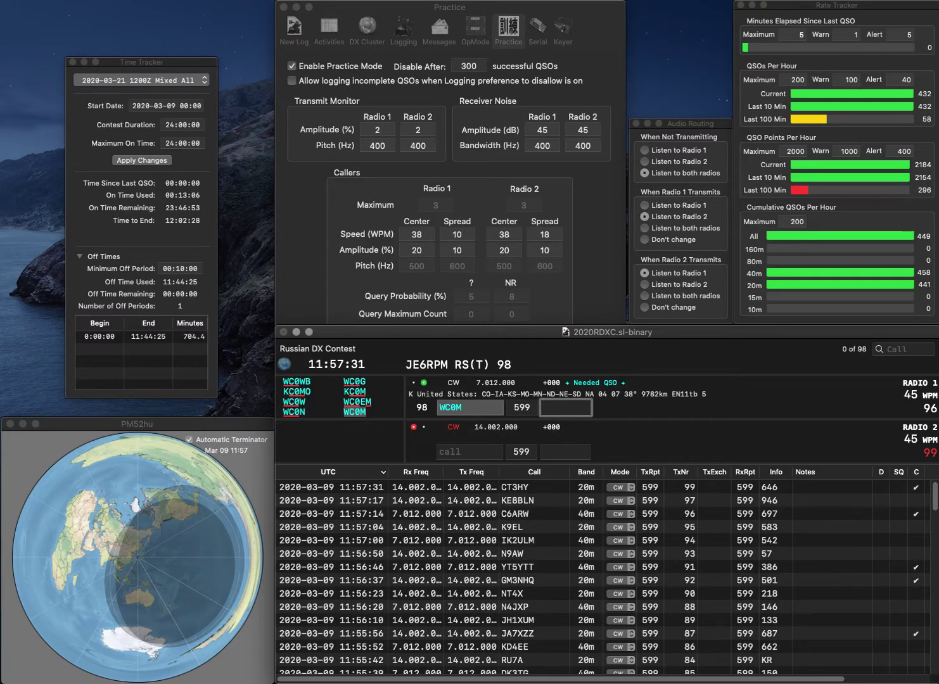
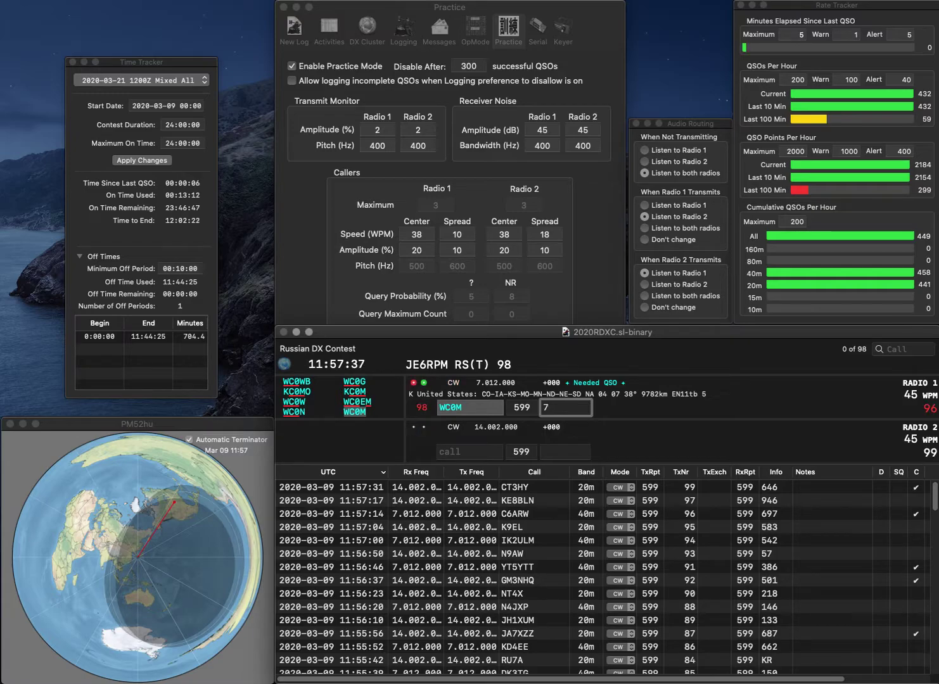
pyautogui.write('7')
pyautogui.press('`')
pyautogui.press('Return')
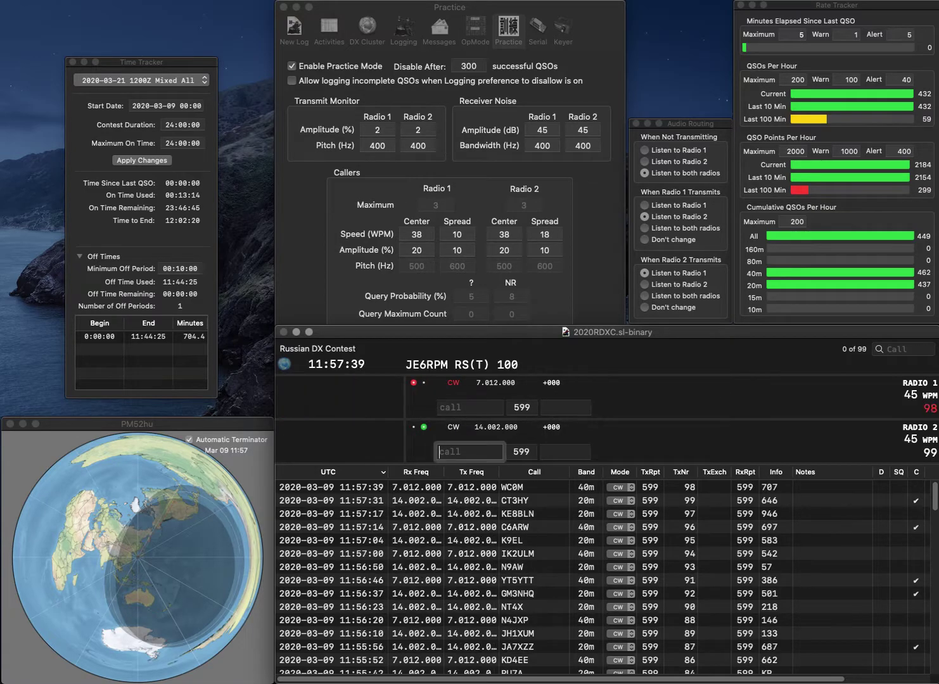
pyautogui.write('DL6SD')
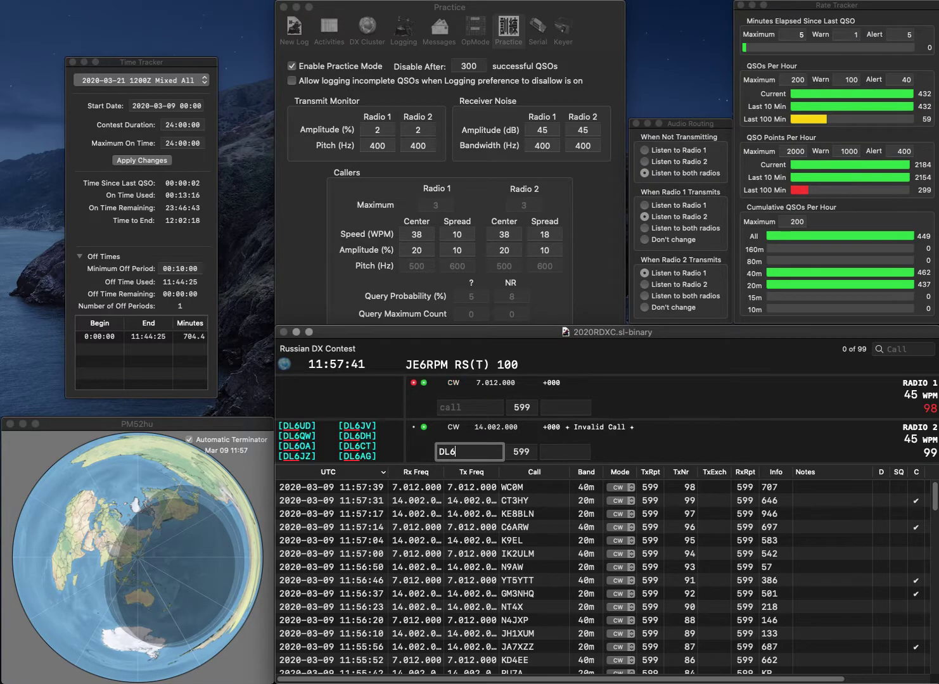
pyautogui.press('BackSpace')
pyautogui.write('BD')
pyautogui.press('Return')
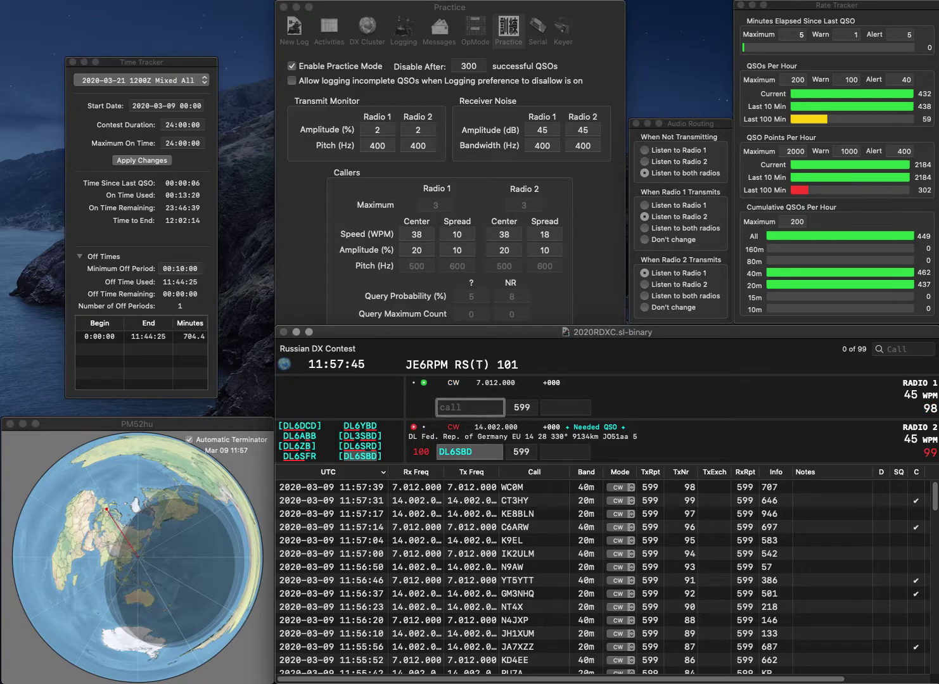
pyautogui.write('CW')
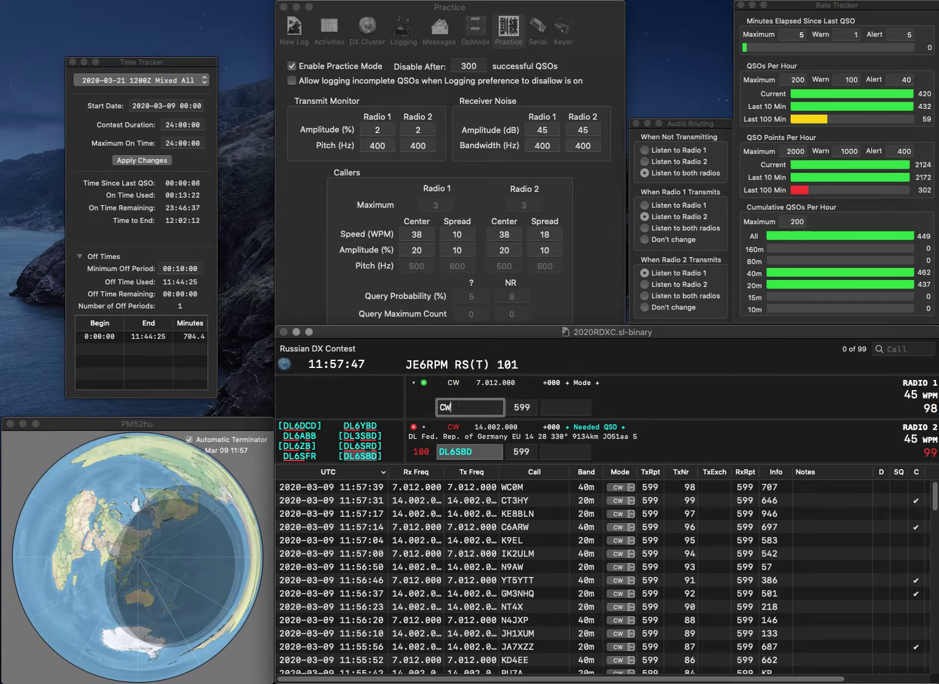
pyautogui.write('R5')
pyautogui.press('Return')
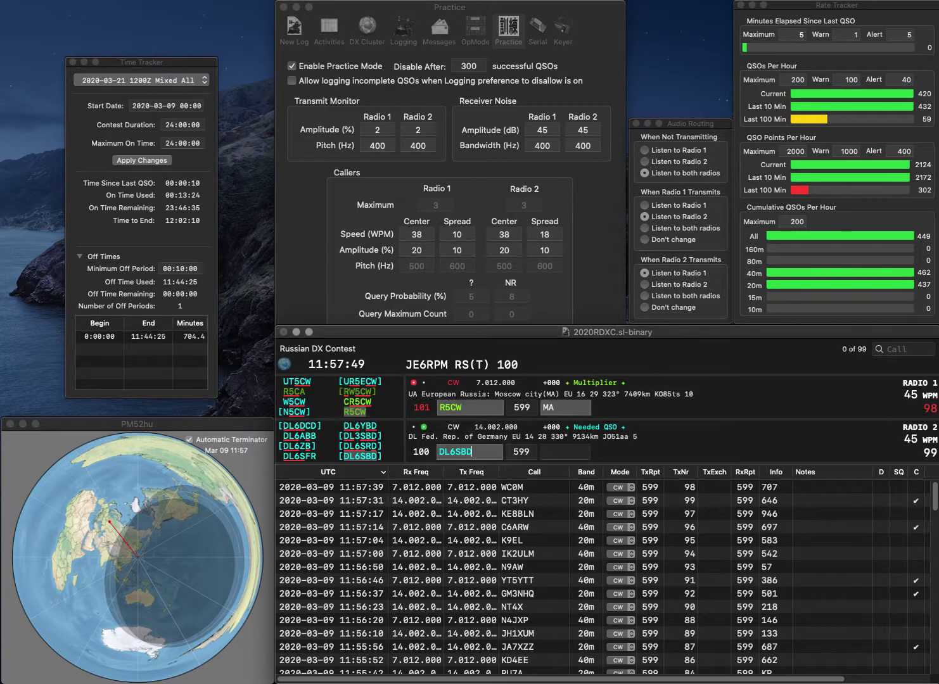
pyautogui.write('388')
pyautogui.press('Return')
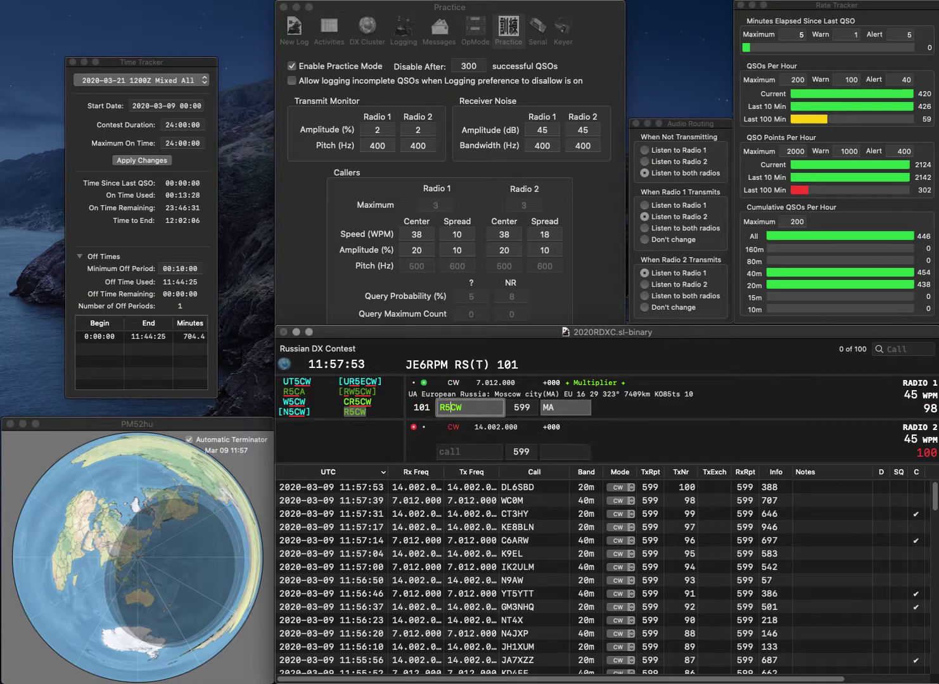
pyautogui.press('Return')
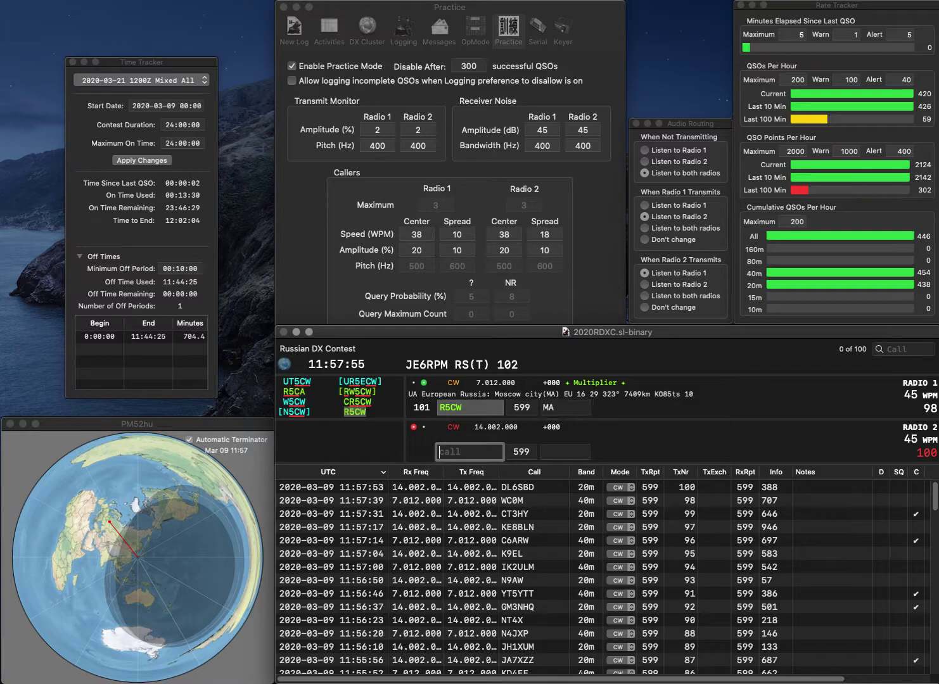
# - Answer the Radio 2 caller as CM3SR and the Radio 1 caller with the partial call N6E
pyautogui.write('CM3S')
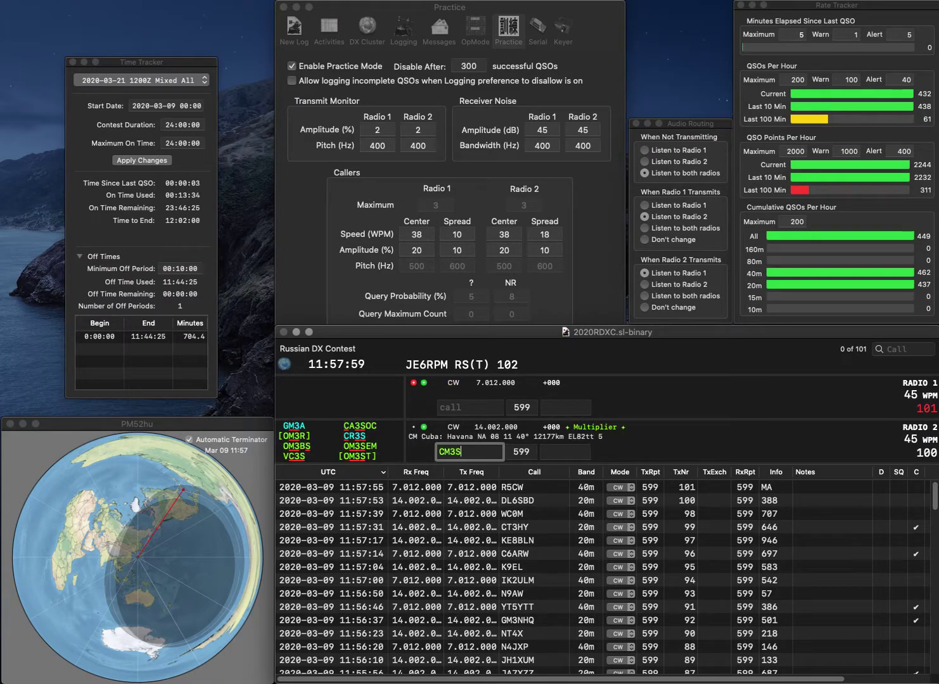
pyautogui.write('R')
pyautogui.press('Return')
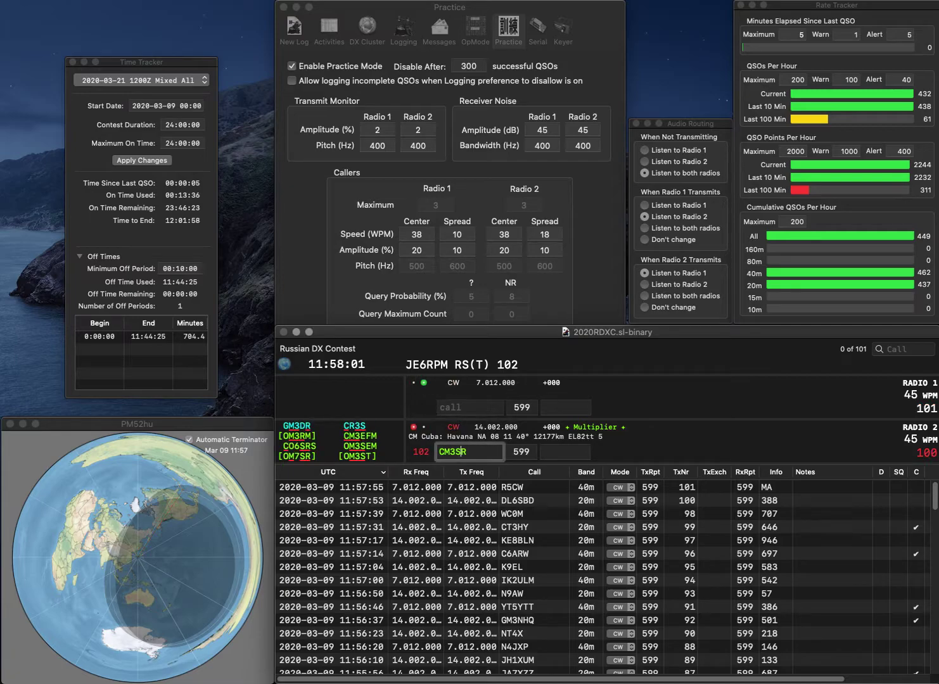
pyautogui.write('N6E')
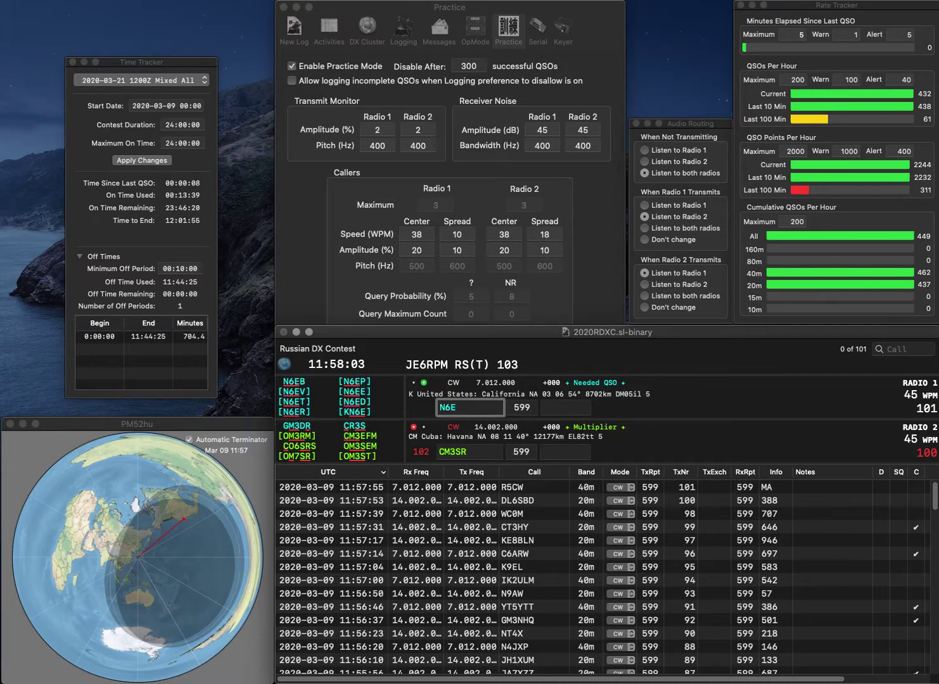
pyautogui.press('Return')
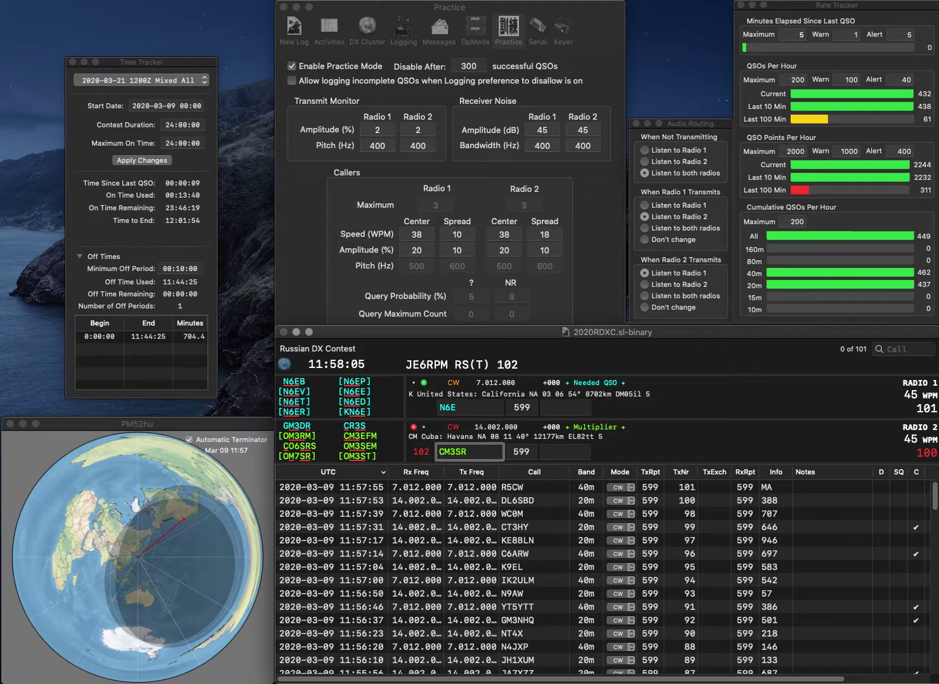
# - Correct the Radio 2 call to CM2HYR and send it again
pyautogui.press('BackSpace')
pyautogui.press('BackSpace')
pyautogui.press('BackSpace')
pyautogui.write('2HYR')
pyautogui.press('Return')
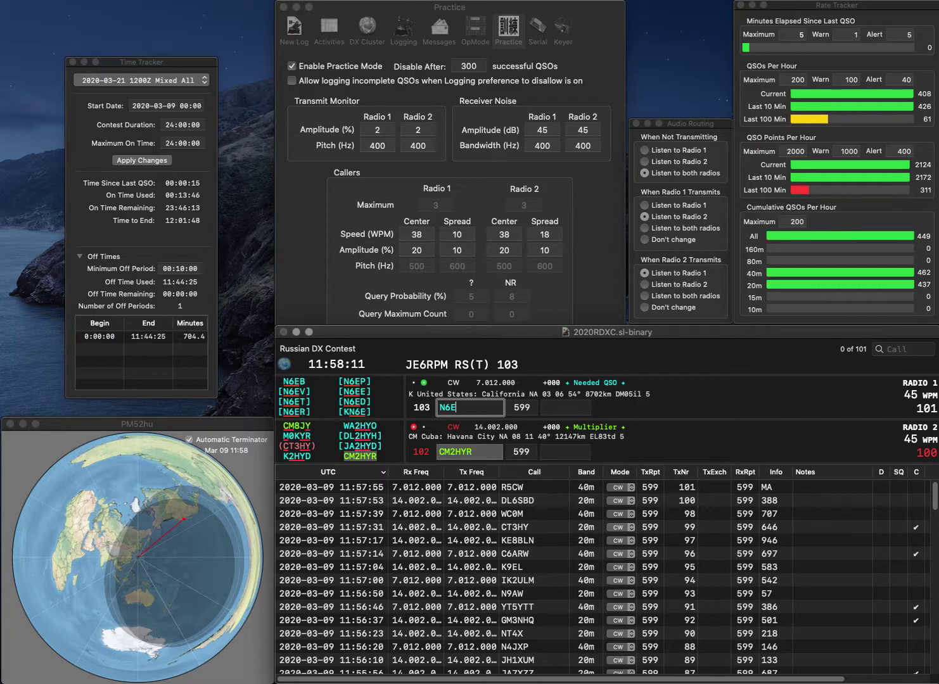
pyautogui.write('RD')
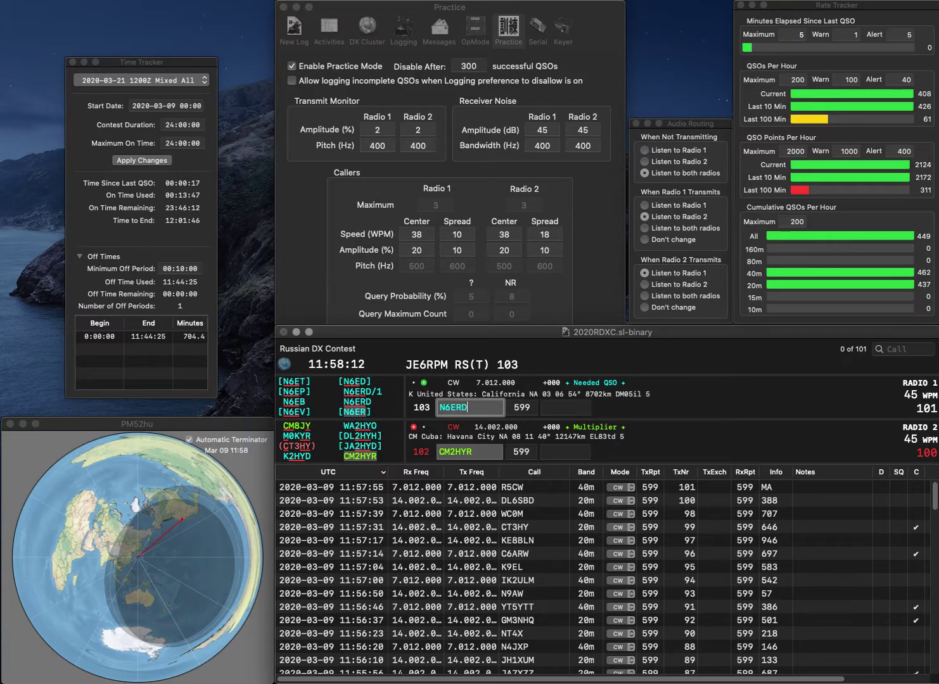
pyautogui.write('/1')
pyautogui.press('Return')
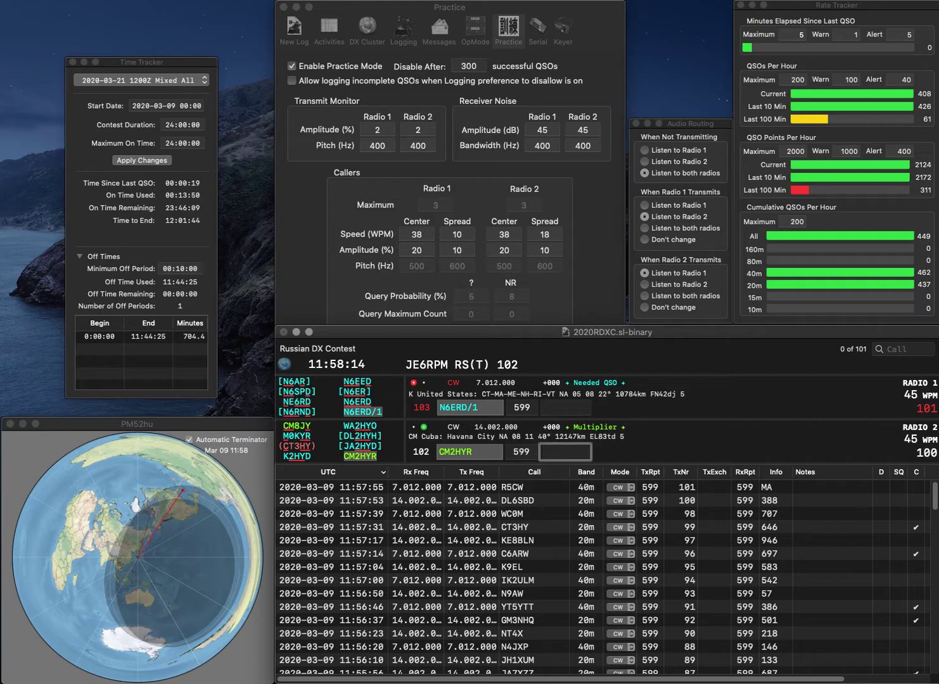
pyautogui.write('243')
pyautogui.press('Return')
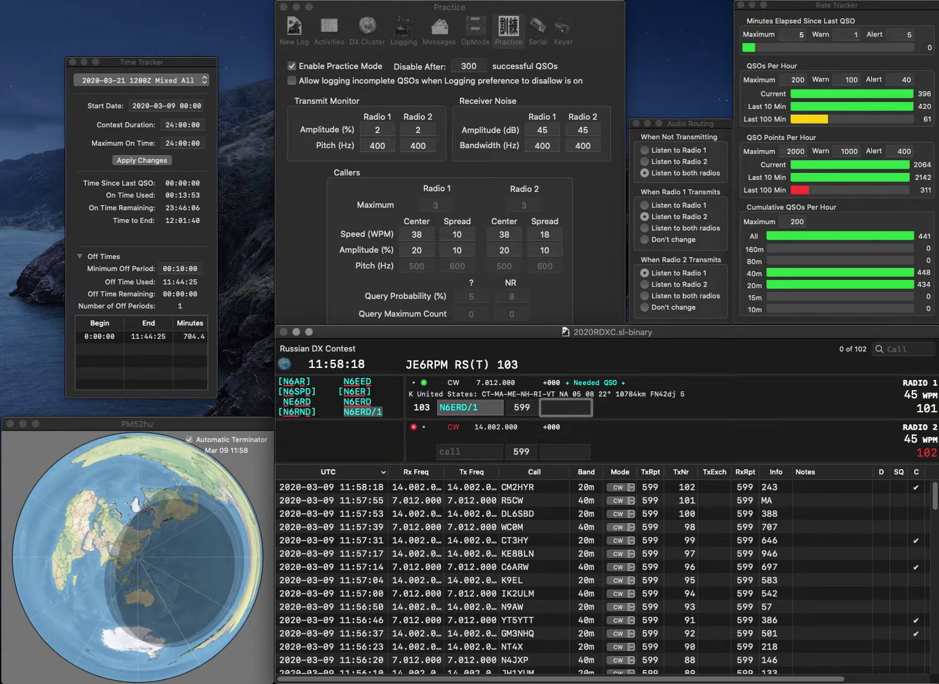
pyautogui.write('301')
pyautogui.press('Return')
pyautogui.write('UA3YCZ')
pyautogui.press('Return')
pyautogui.write('N4NYK')
pyautogui.press('`')
pyautogui.press('Tab')
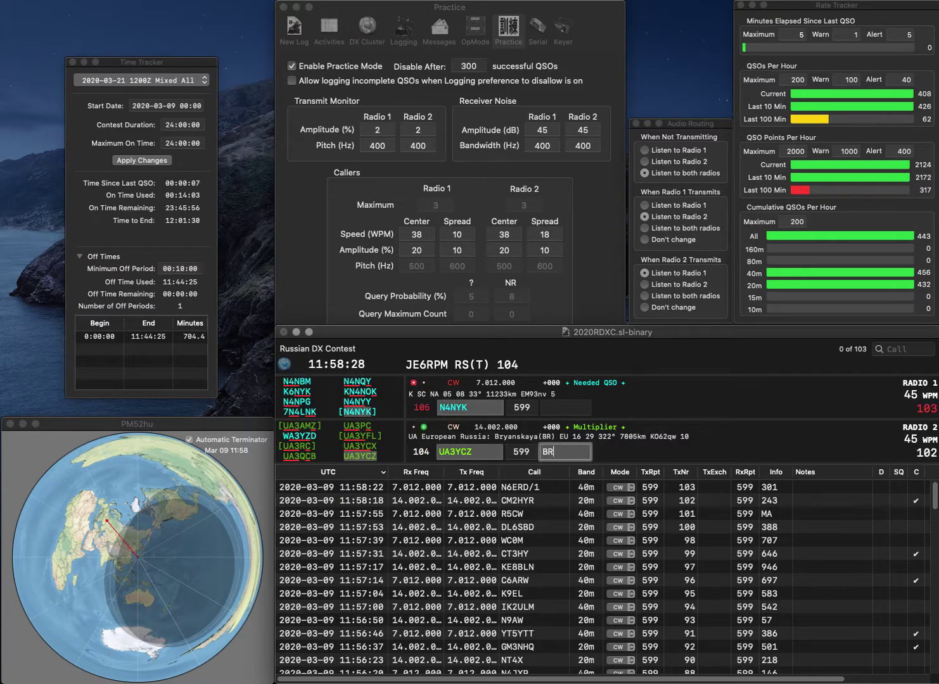
pyautogui.press('`')
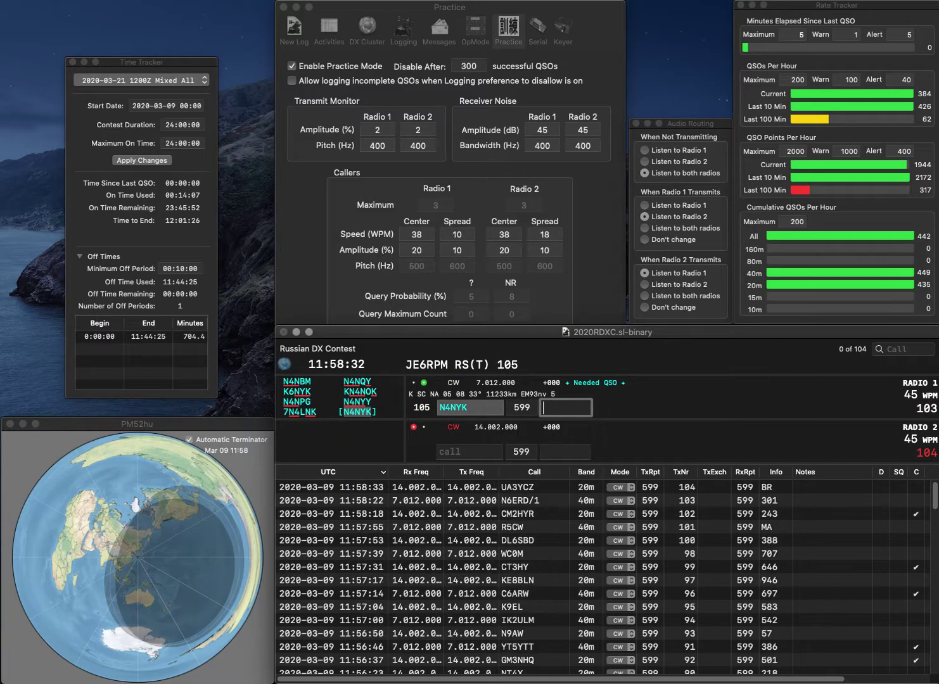
pyautogui.write('76')
pyautogui.press('Return')
pyautogui.write('JH')
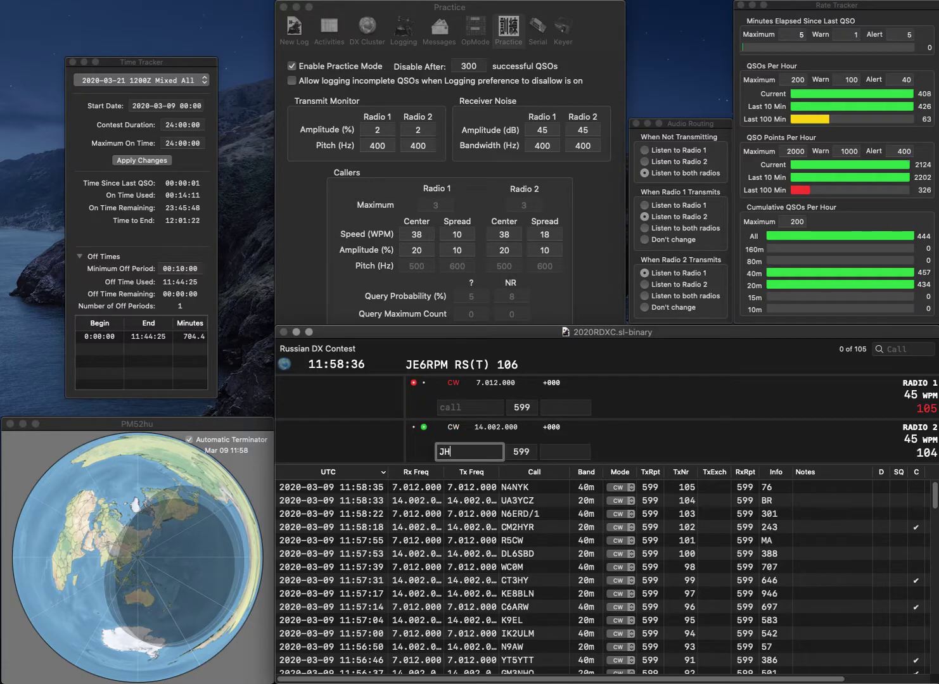
pyautogui.write('1GK')
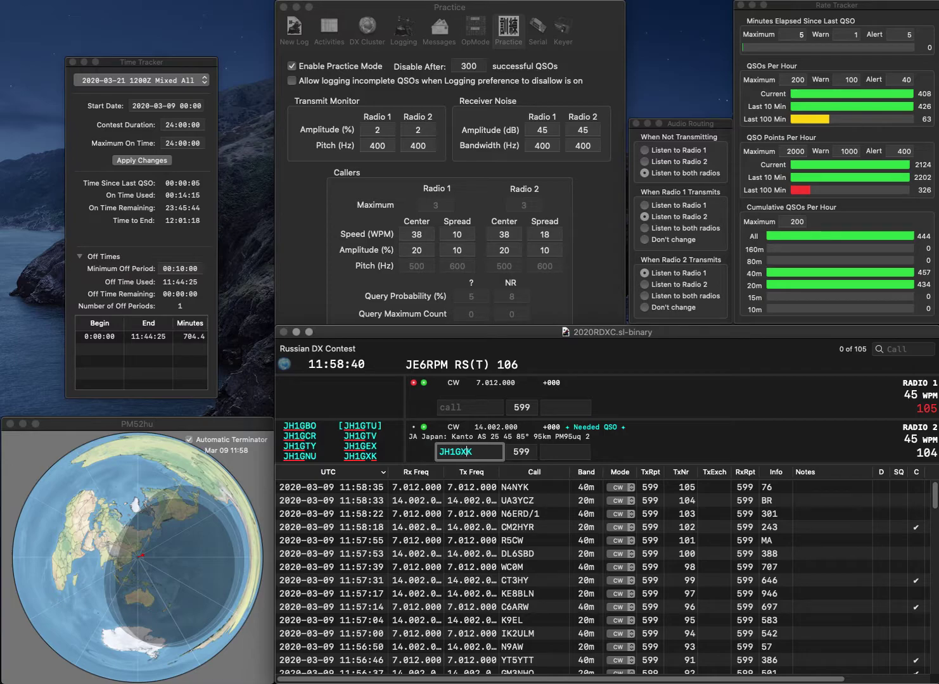
pyautogui.press('Return')
pyautogui.write('UT3IZ')
pyautogui.click(467, 451)
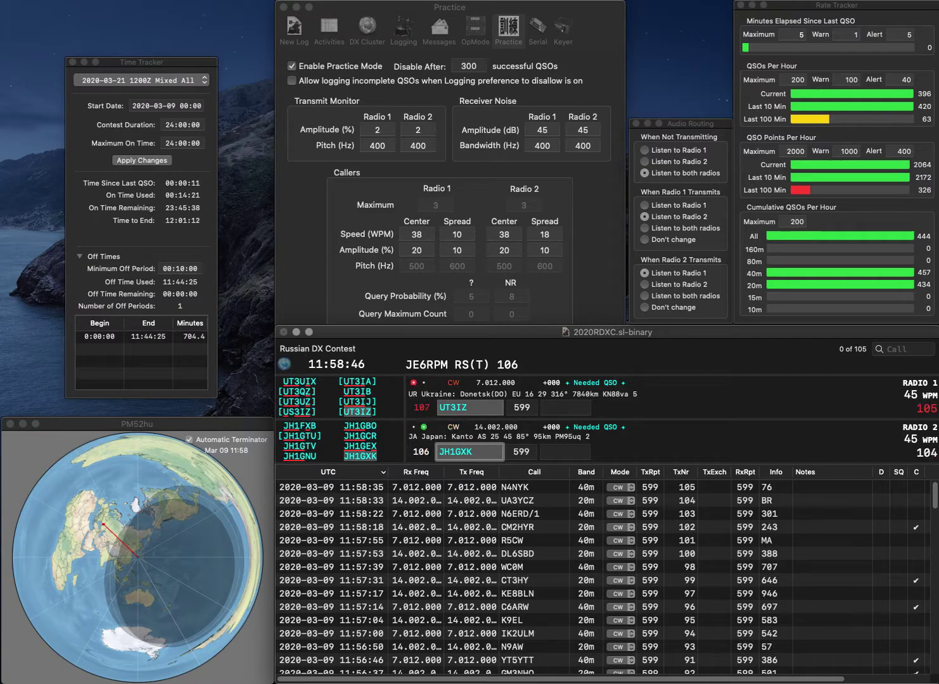
pyautogui.press('BackSpace')
pyautogui.press('Delete')
pyautogui.press('BackSpace')
pyautogui.write('OGC')
pyautogui.press('Return')
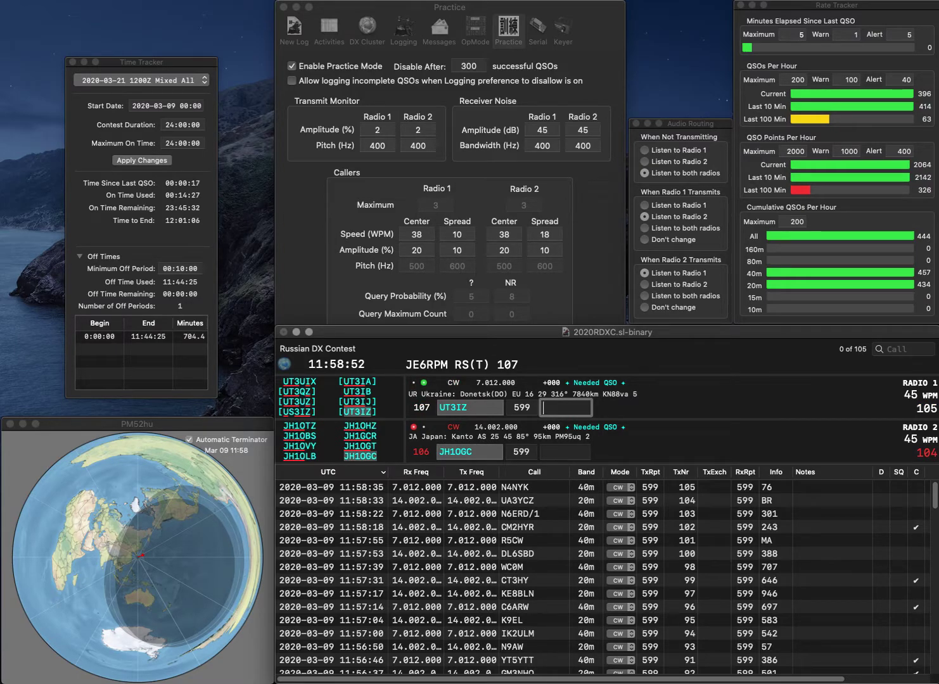
pyautogui.press('Return')
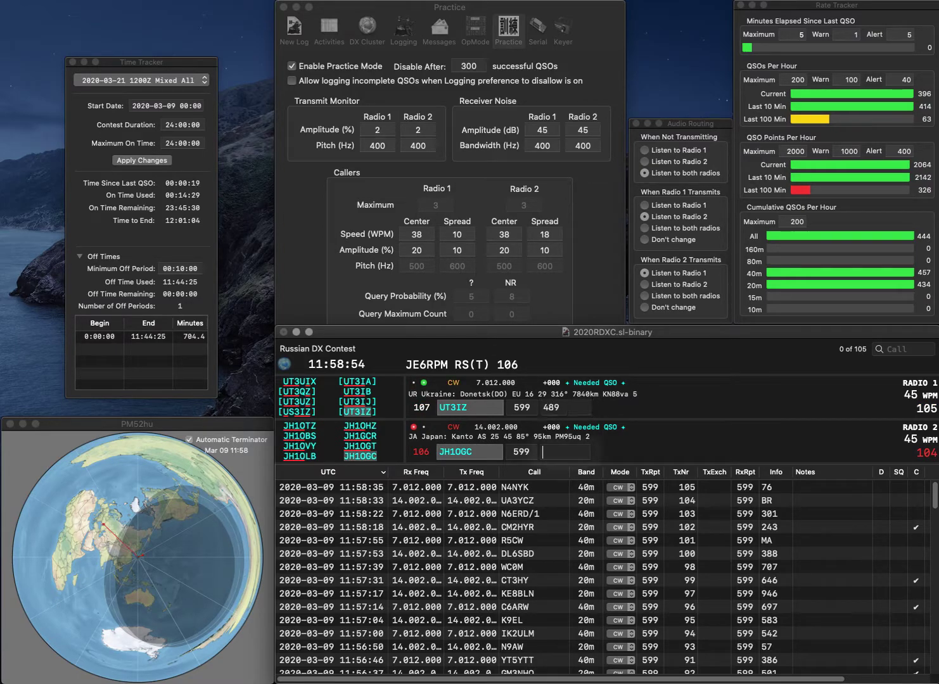
pyautogui.write('674')
pyautogui.press('Return')
# - Answer DL4HRM on Radio 1 and enter XQ5CIE as the Radio 2 caller
pyautogui.write('DL4HLR')
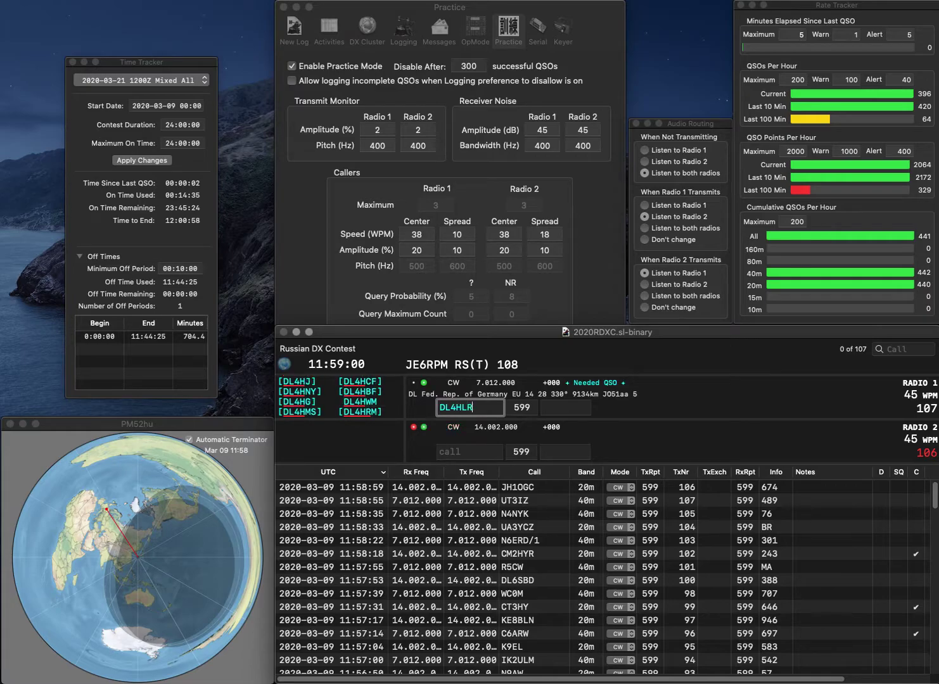
pyautogui.write('M')
pyautogui.press('BackSpace')
pyautogui.press('BackSpace')
pyautogui.write('RM')
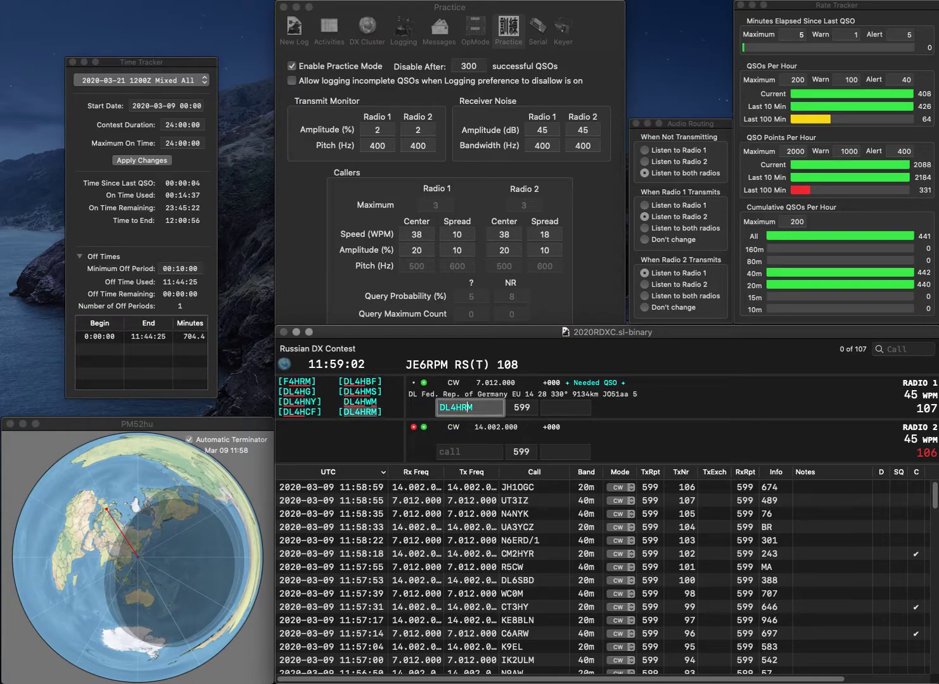
pyautogui.press('Return')
pyautogui.write('X')
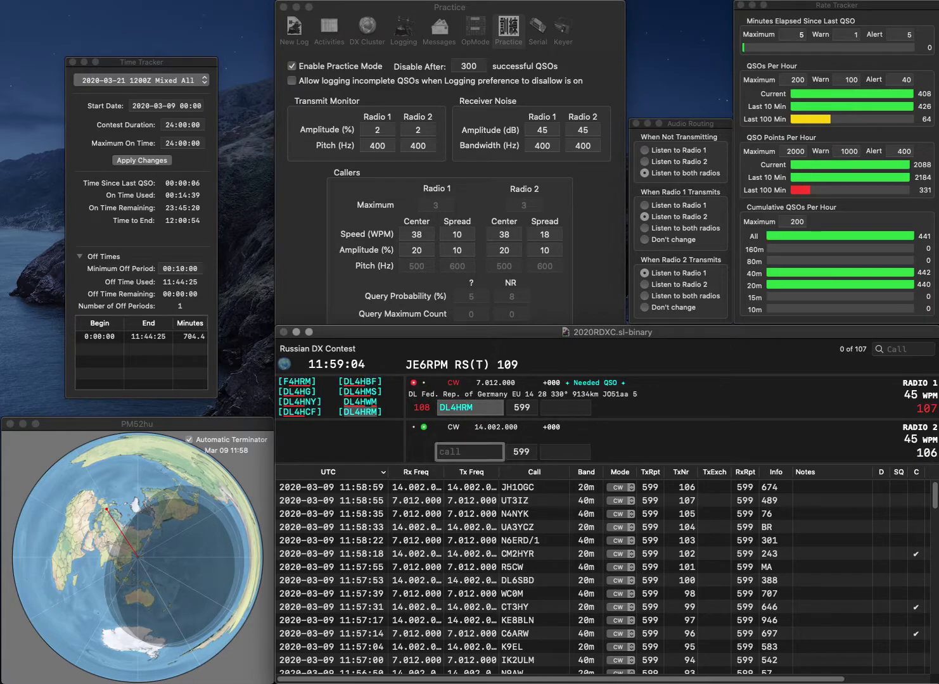
pyautogui.write('Q5CIE')
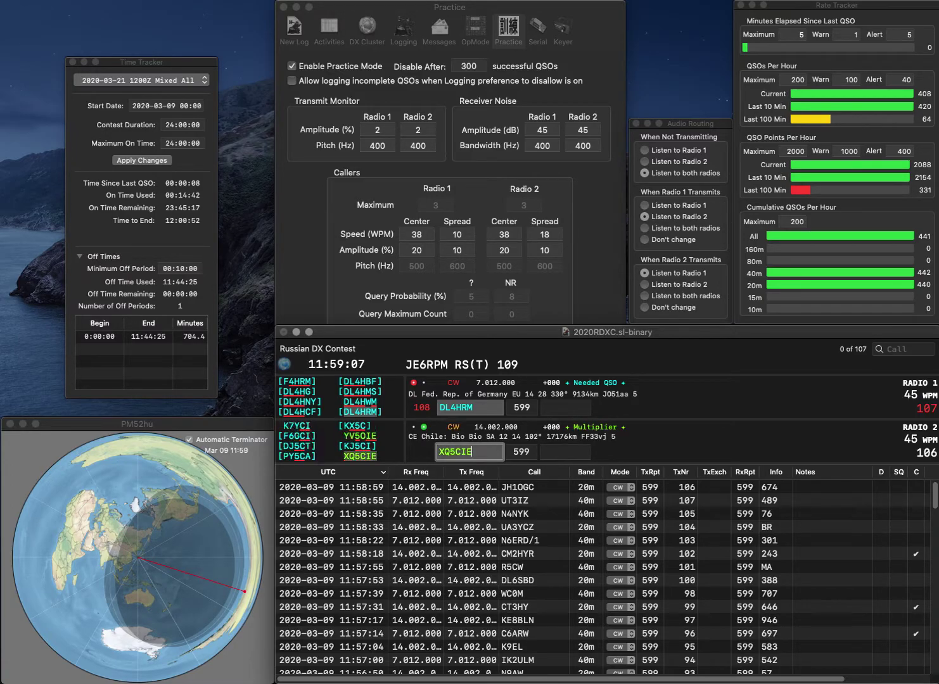
pyautogui.press('Return')
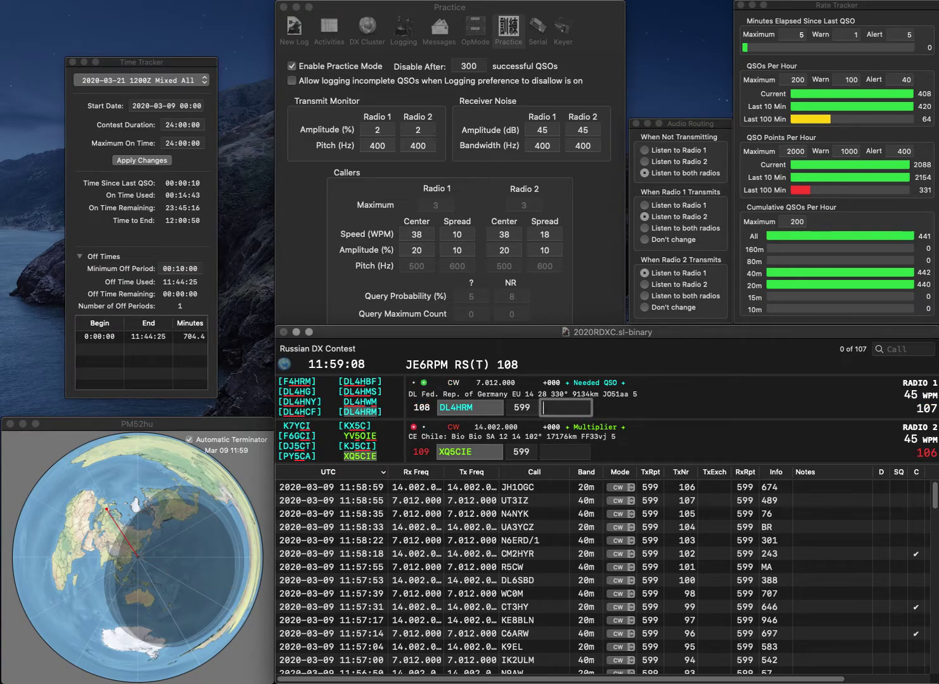
pyautogui.write('687')
pyautogui.press('Return')
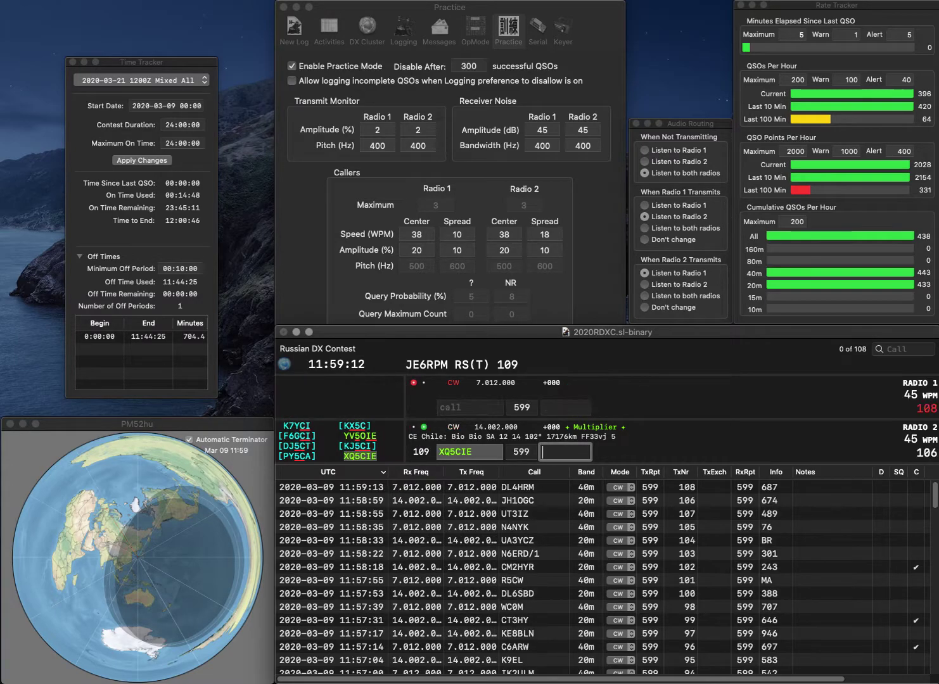
pyautogui.write('973')
pyautogui.press('Return')
# - Enter and answer the callers 8N1TKB on Radio 1 and RZ3DC on Radio 2
pyautogui.write('N1TKB')
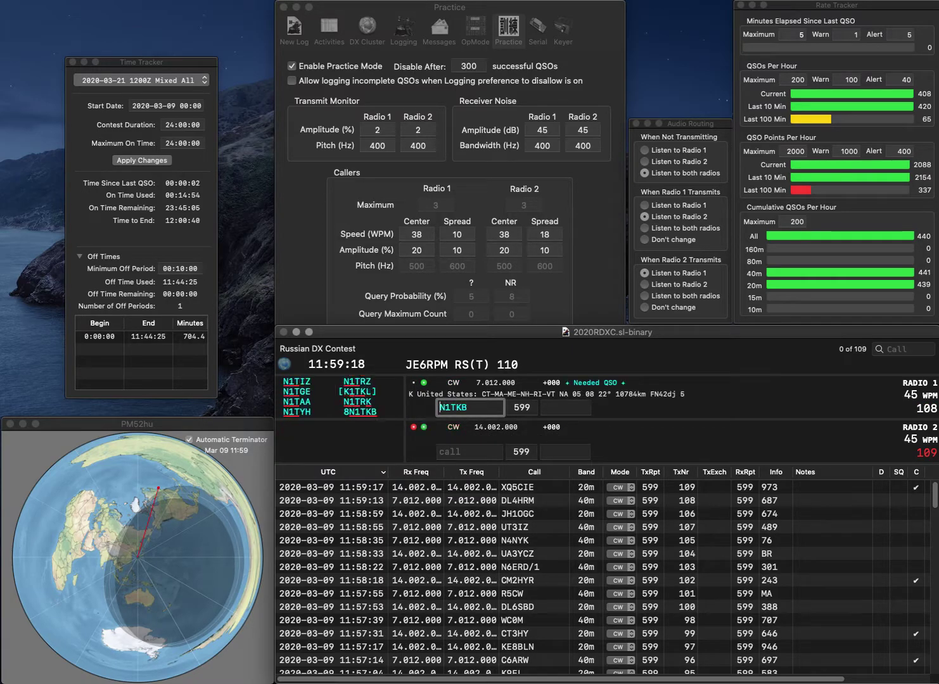
pyautogui.write('8')
pyautogui.press('Return')
pyautogui.write('3DC')
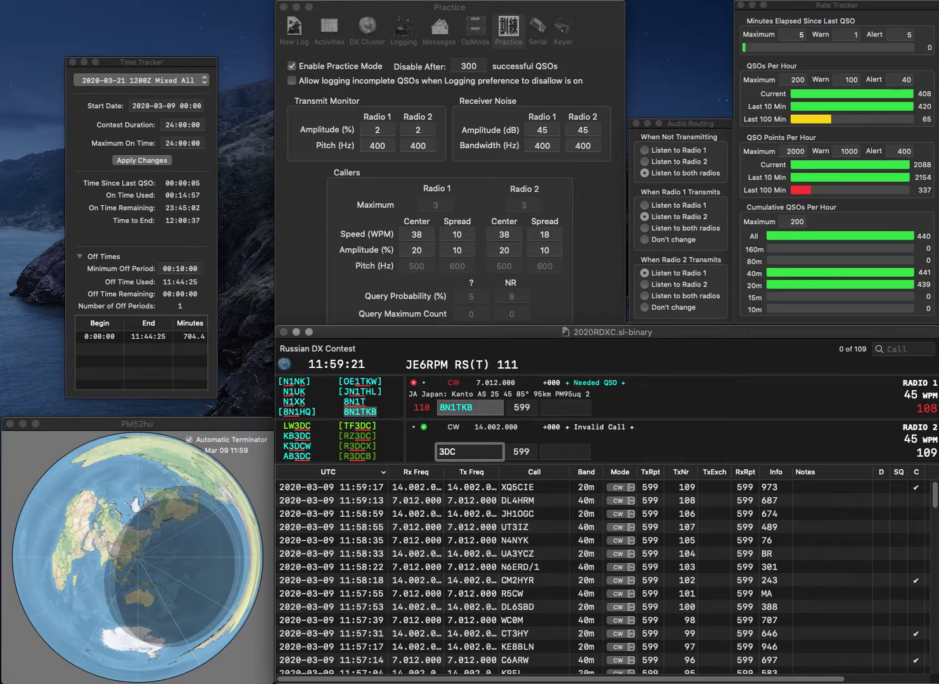
pyautogui.press('Home')
pyautogui.write('R')
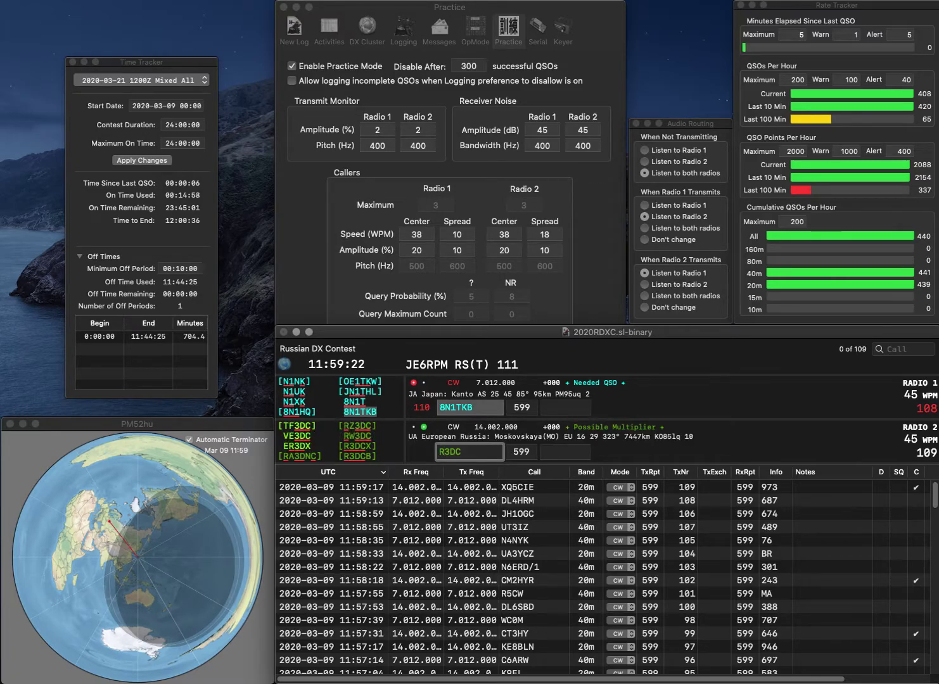
pyautogui.write('Z')
pyautogui.press('Return')
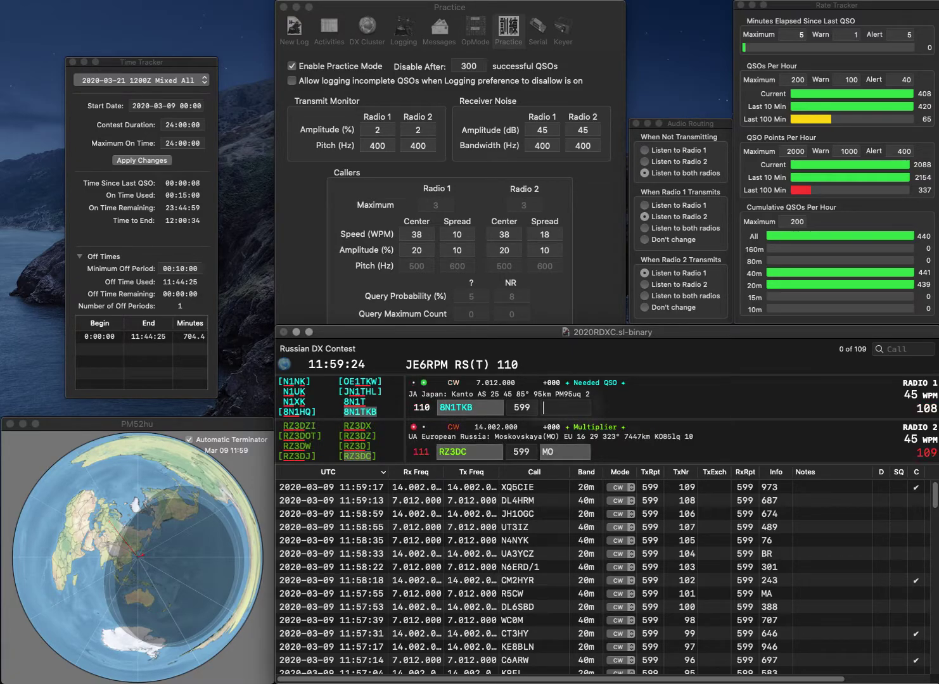
# - Log 8N1TKB on Radio 1 with received exchange 861 and RZ3DC on Radio 2 with MO
pyautogui.write('861')
pyautogui.press('Return')
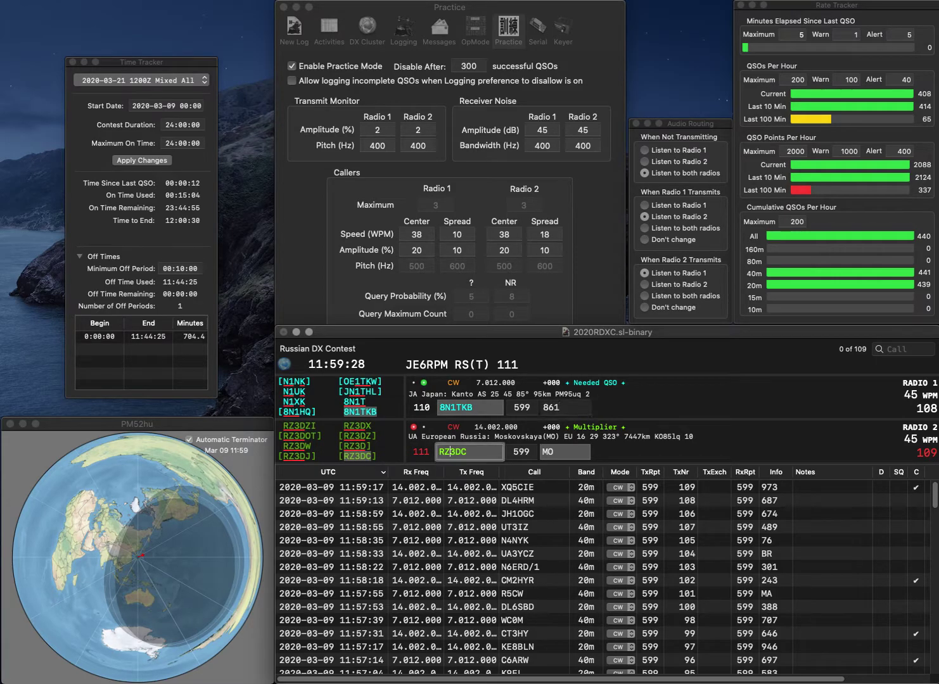
pyautogui.click(564, 452)
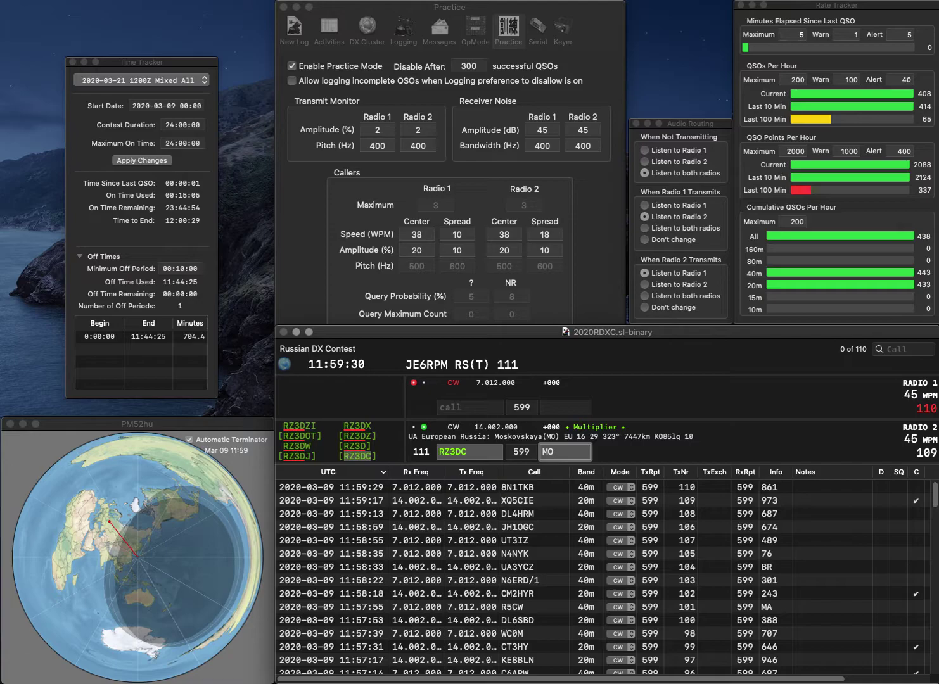
pyautogui.press('Return')
pyautogui.write('JE7KJ')
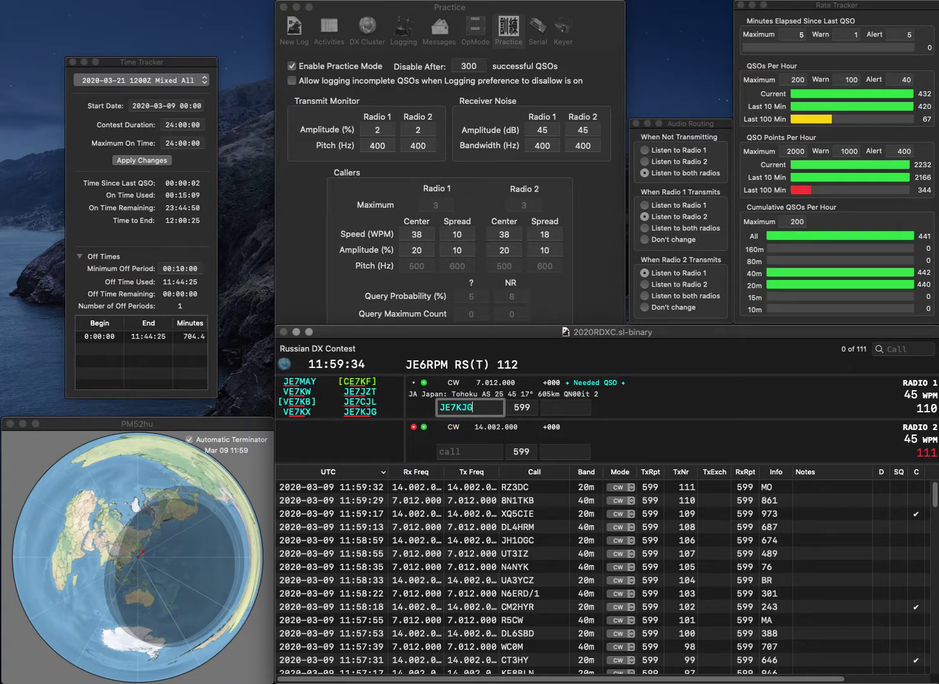
pyautogui.write('G')
pyautogui.press('Return')
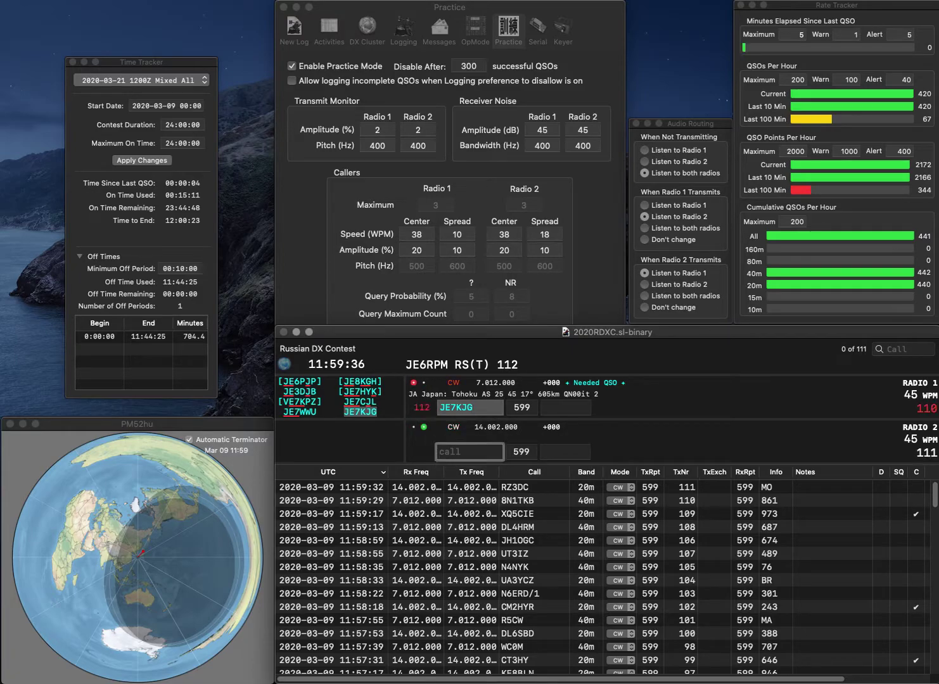
pyautogui.write('3DO')
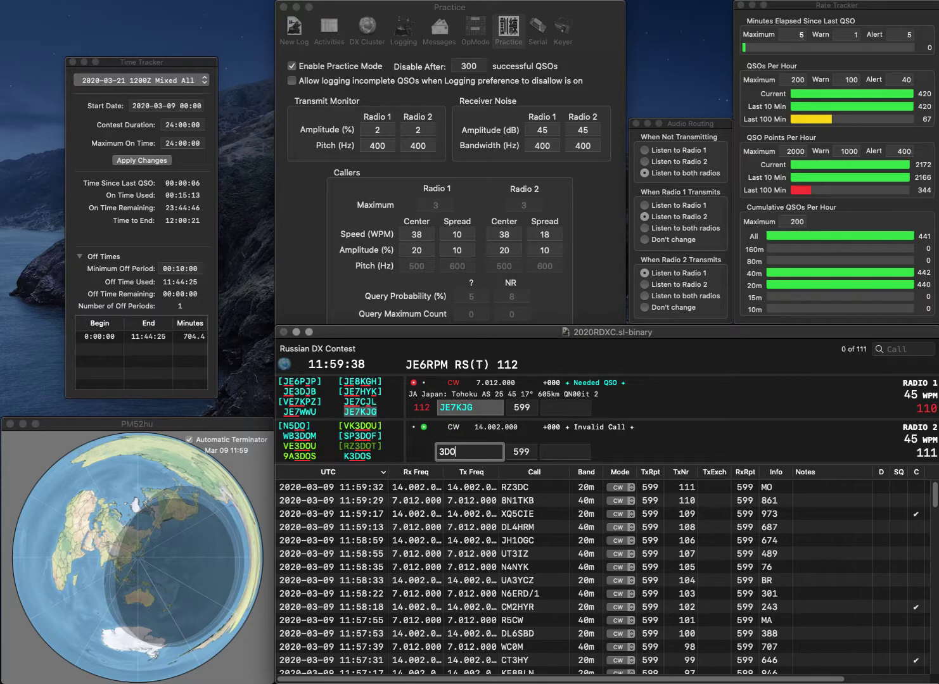
pyautogui.write('SK')
pyautogui.press('Return')
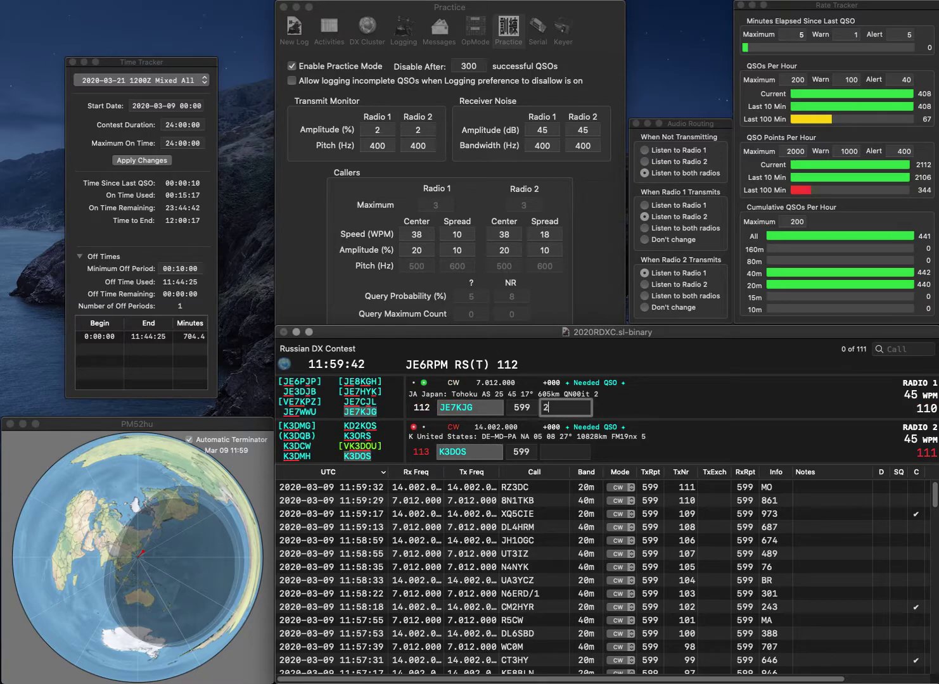
pyautogui.press('Return')
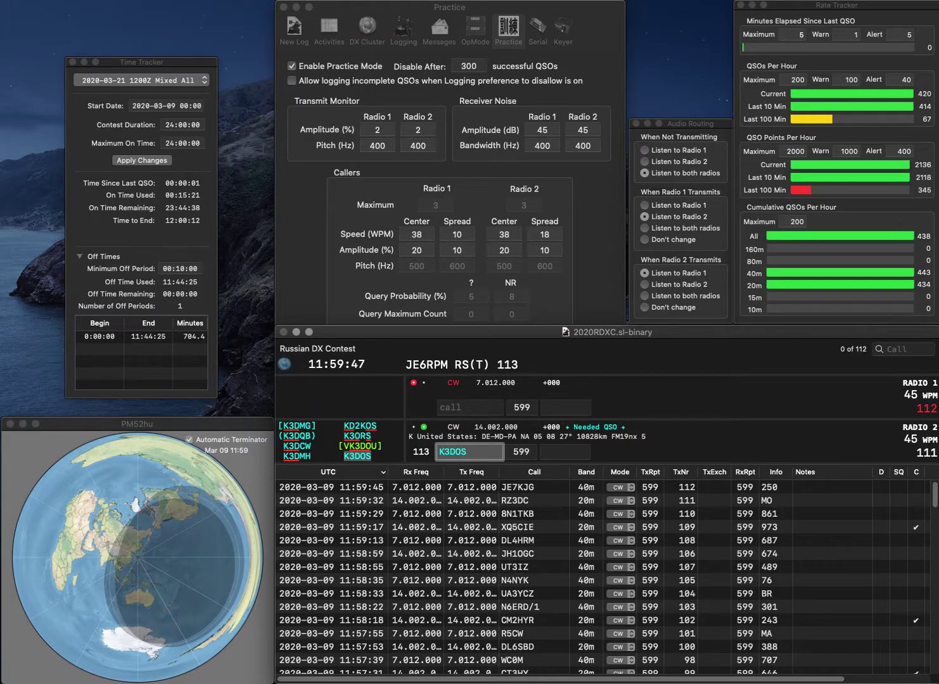
pyautogui.click(565, 452)
pyautogui.write('196')
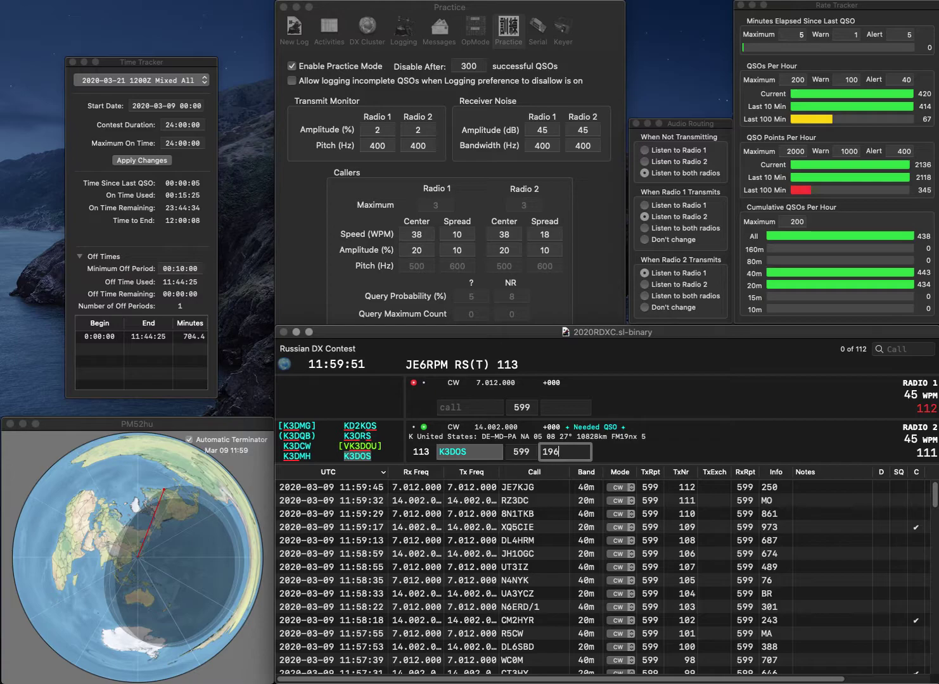
pyautogui.press('Return')
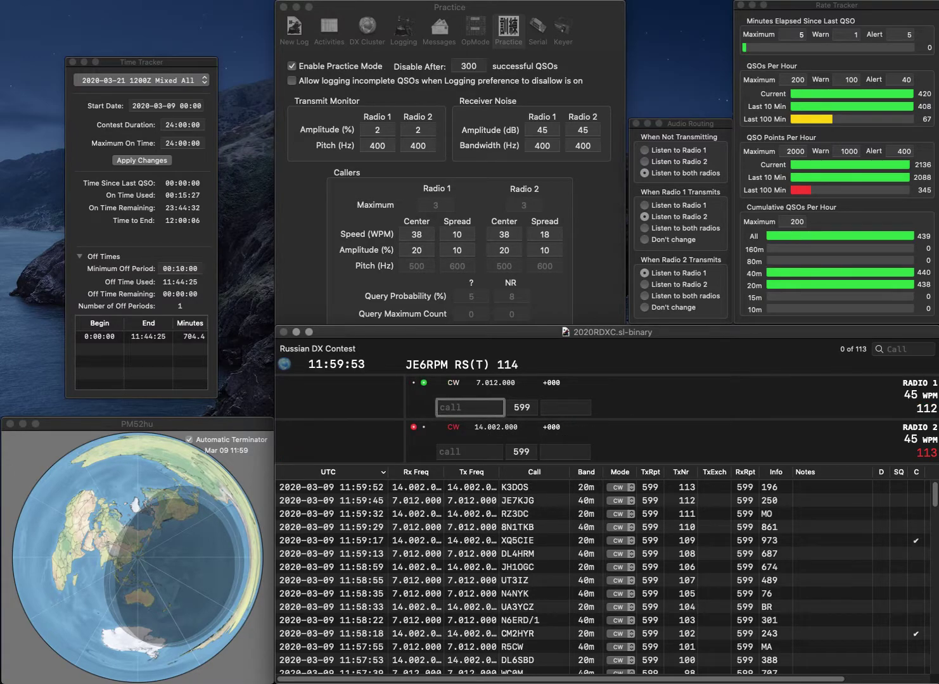
pyautogui.write('G1RML')
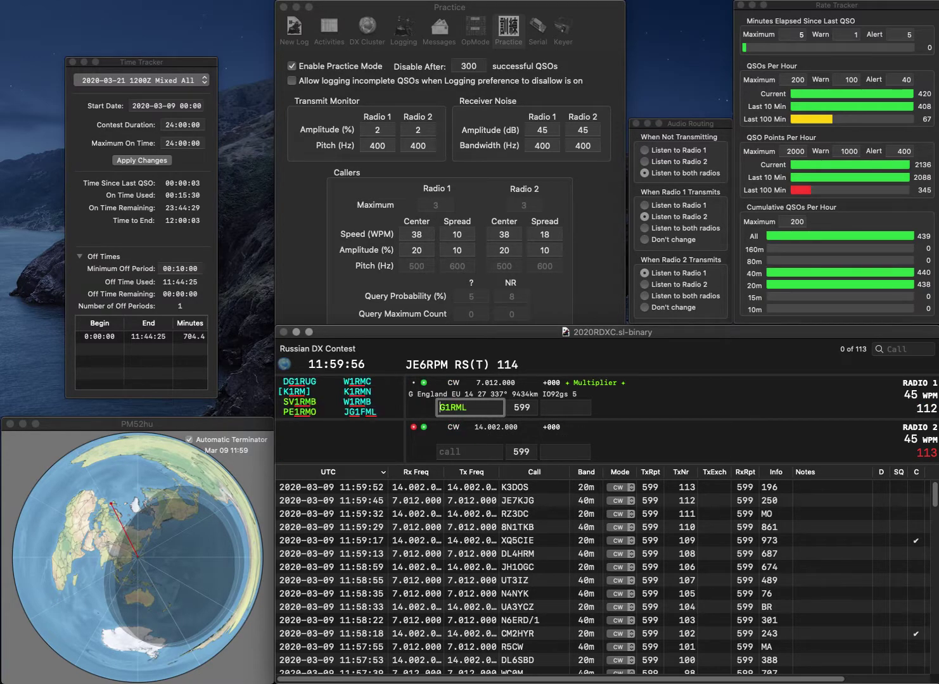
pyautogui.press('Up')
pyautogui.write('J')
pyautogui.click(470, 452)
pyautogui.write('4EMUA')
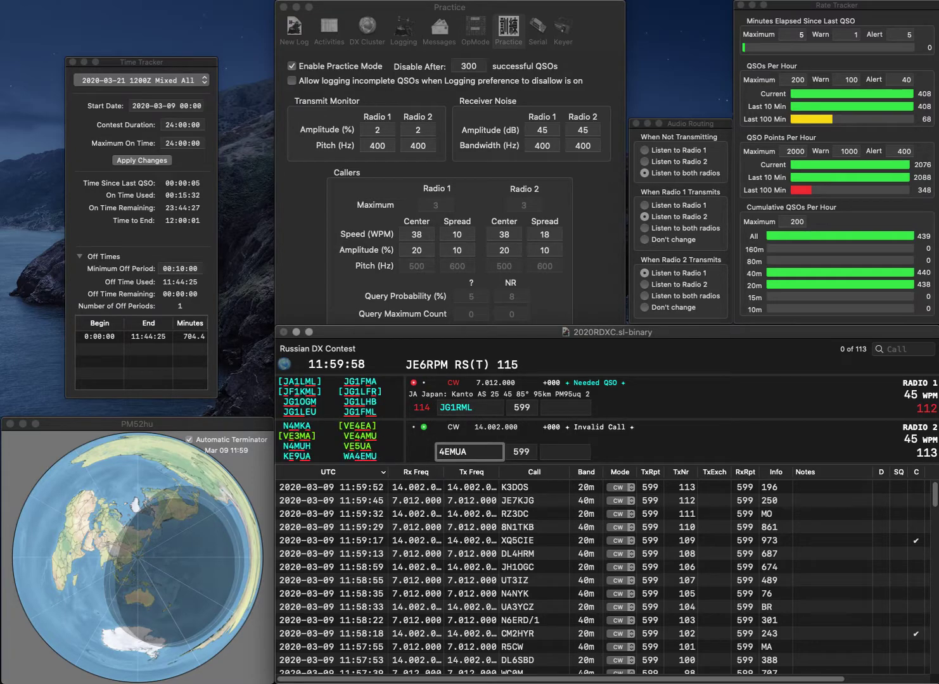
pyautogui.press('BackSpace')
pyautogui.press('Up')
pyautogui.write('WA')
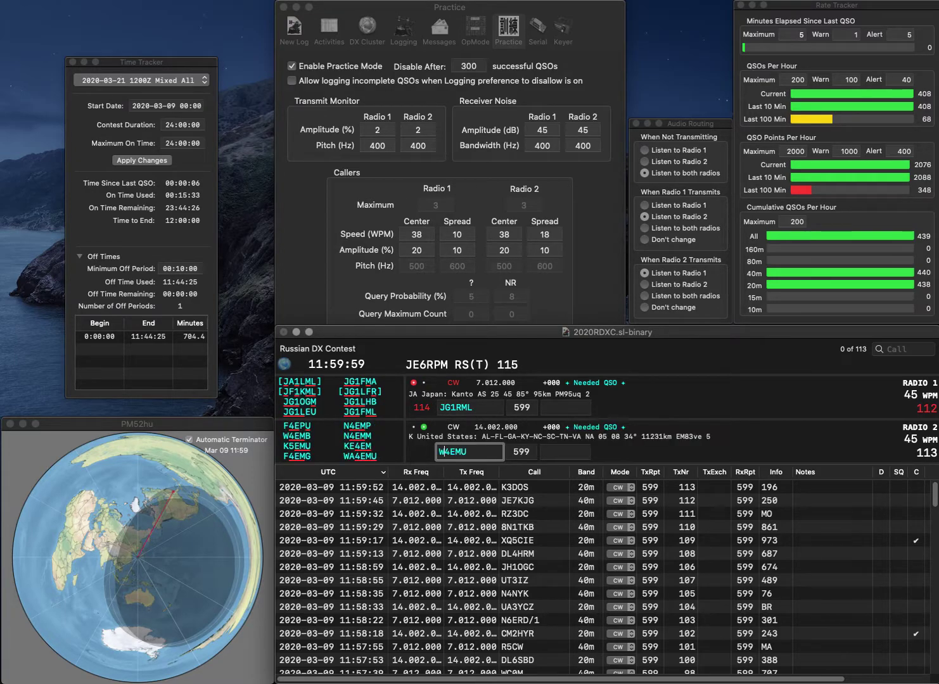
pyautogui.press('Return')
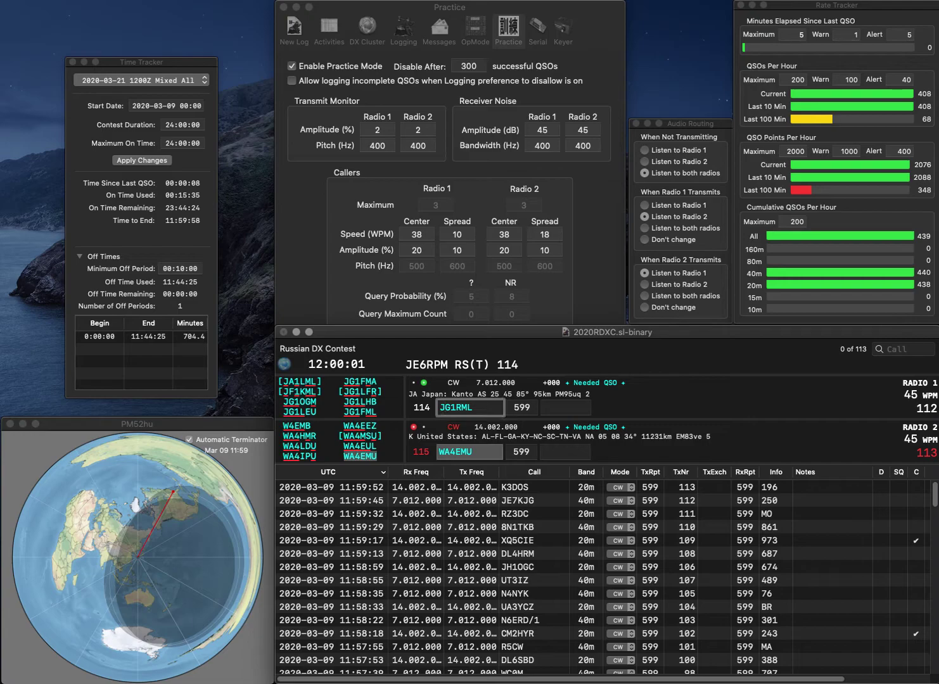
pyautogui.press('Right')
pyautogui.write('F')
pyautogui.press('Return')
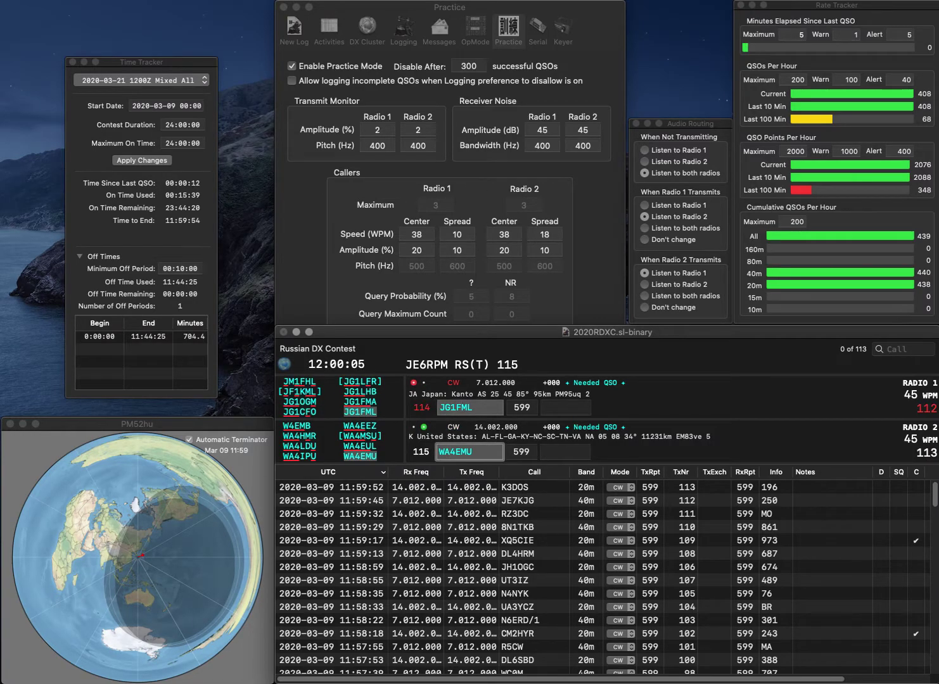
pyautogui.press('Tab')
pyautogui.write('582')
pyautogui.press('Return')
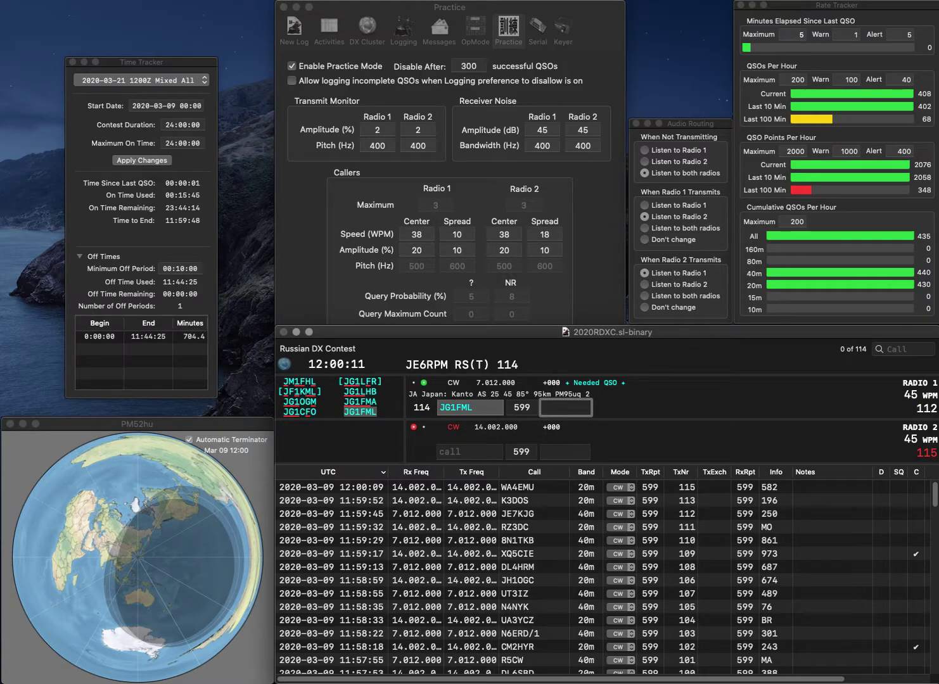
pyautogui.write('721')
pyautogui.press('Return')
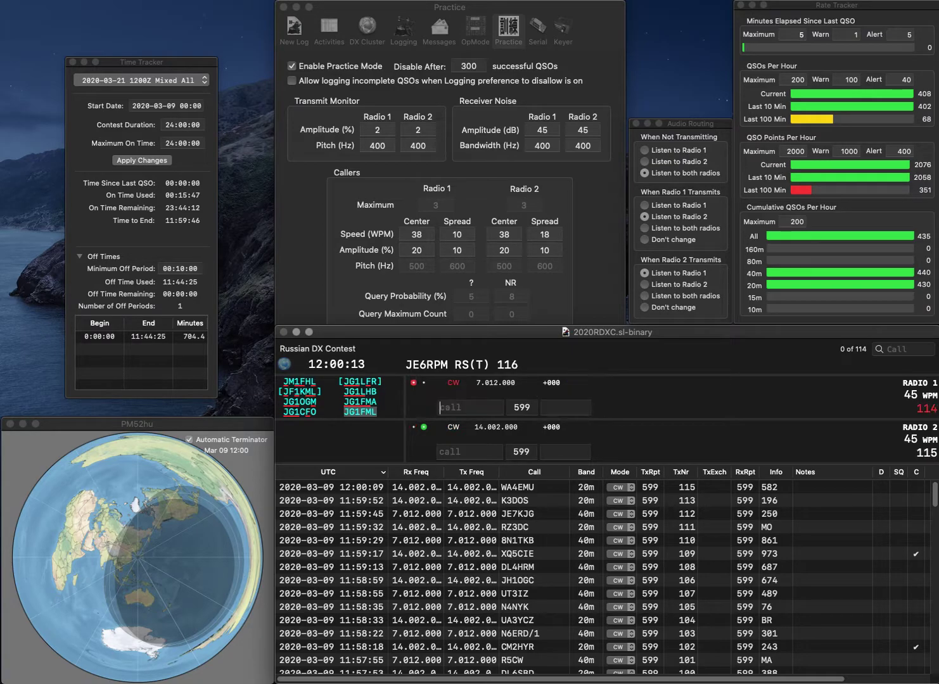
# - Enter and answer the callers KD9AC on Radio 2 and US1IV on Radio 1
pyautogui.write('KD9AC')
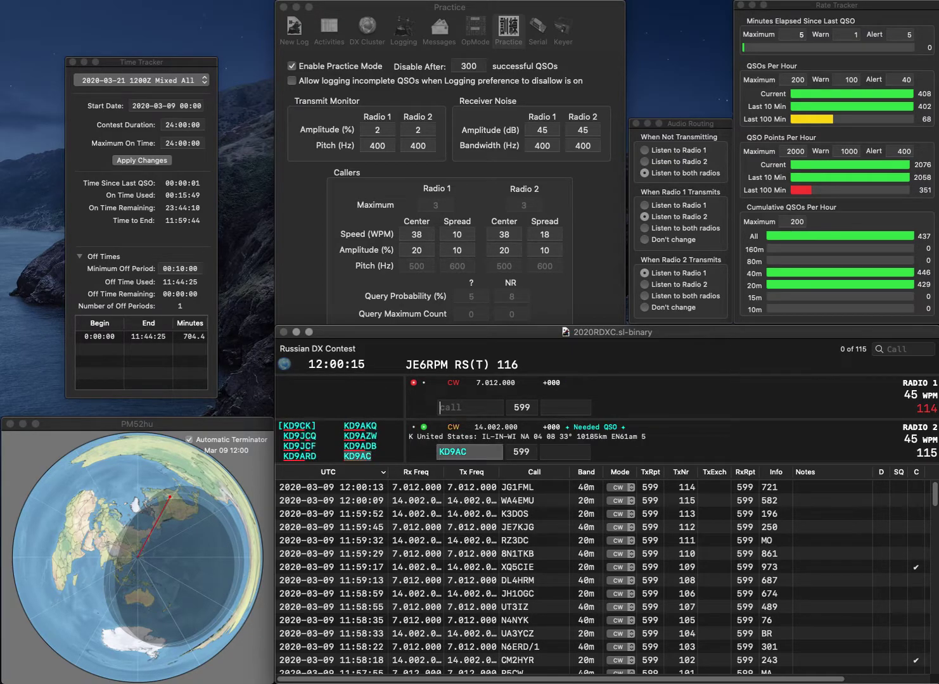
pyautogui.click(470, 407)
pyautogui.write('US1')
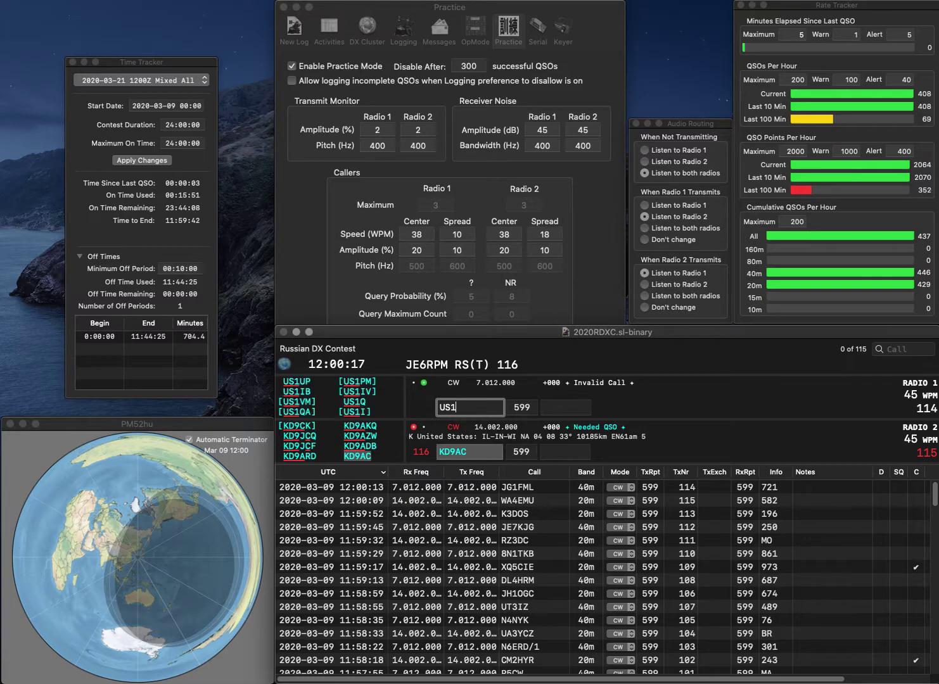
pyautogui.write('IV')
pyautogui.press('Return')
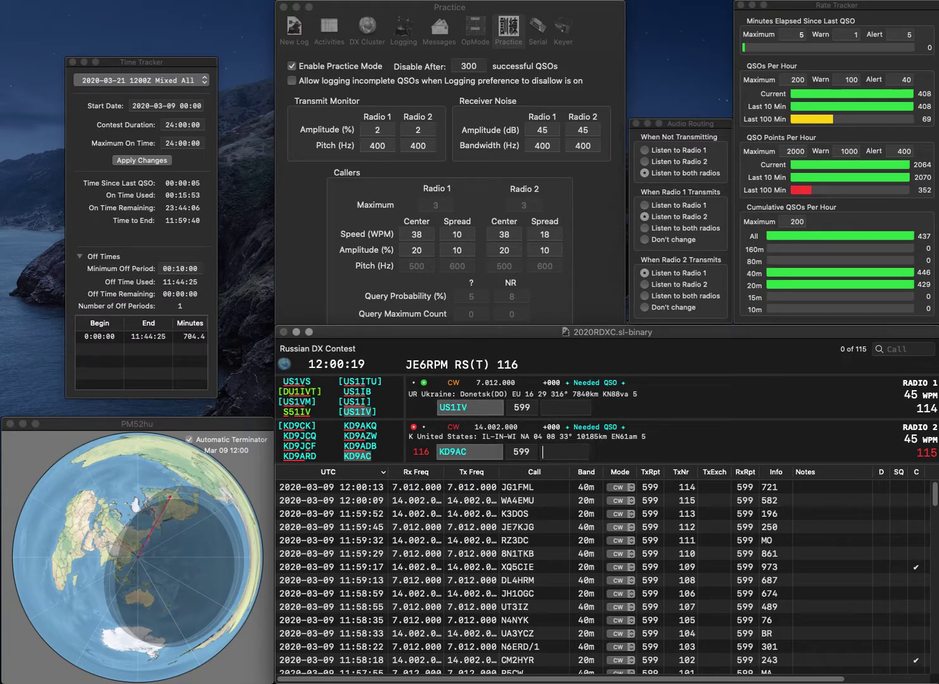
# - Log KD9AC on Radio 2 with received exchange 978 and US1IV on Radio 1 with 948
pyautogui.write('978')
pyautogui.press('Return')
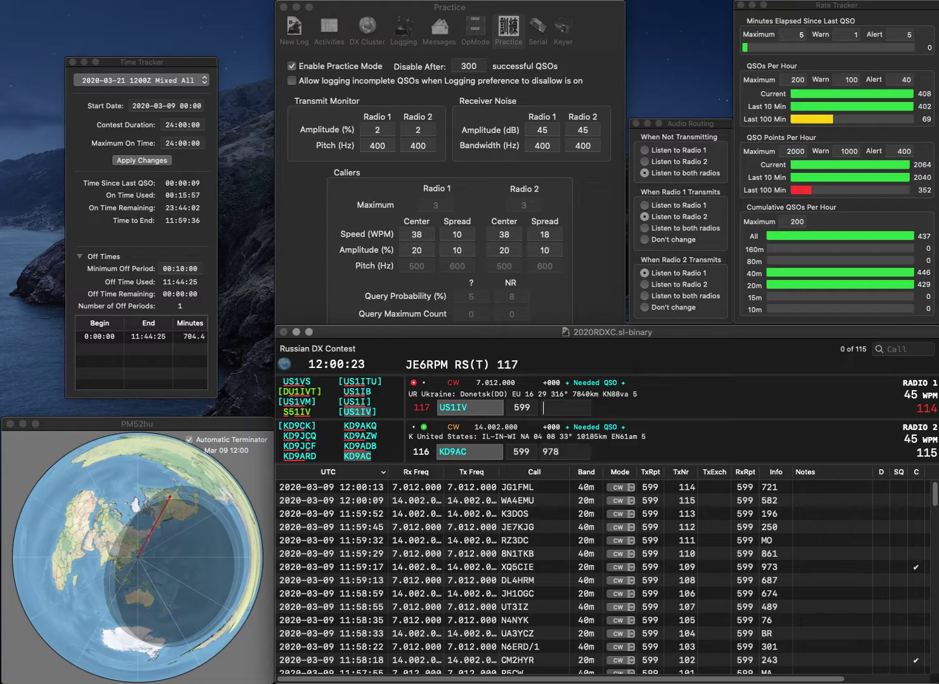
pyautogui.write('948')
pyautogui.press('Return')
pyautogui.write('S52C')
pyautogui.press('Return')
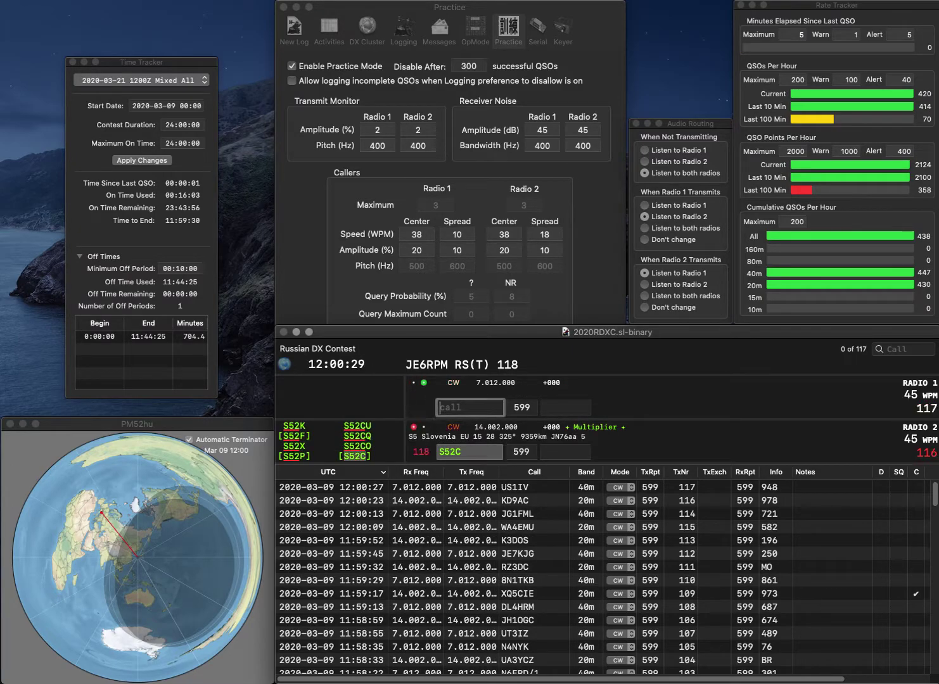
pyautogui.write('JA0CJK')
pyautogui.press('Return')
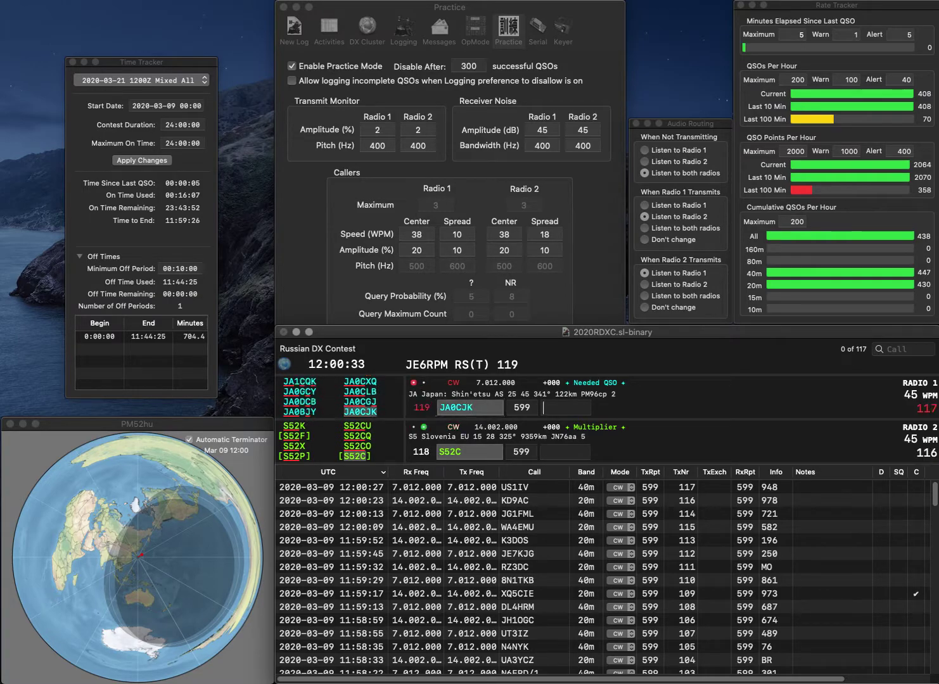
pyautogui.click(565, 451)
pyautogui.write('765')
pyautogui.press('Return')
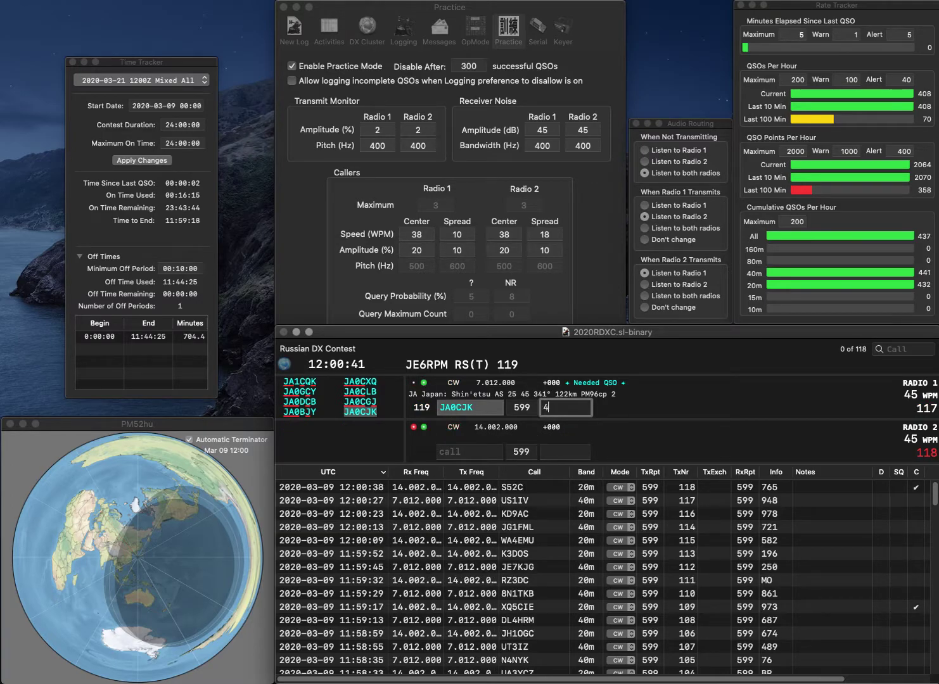
pyautogui.write('4')
pyautogui.press('BackSpace')
pyautogui.write('503')
pyautogui.press('Return')
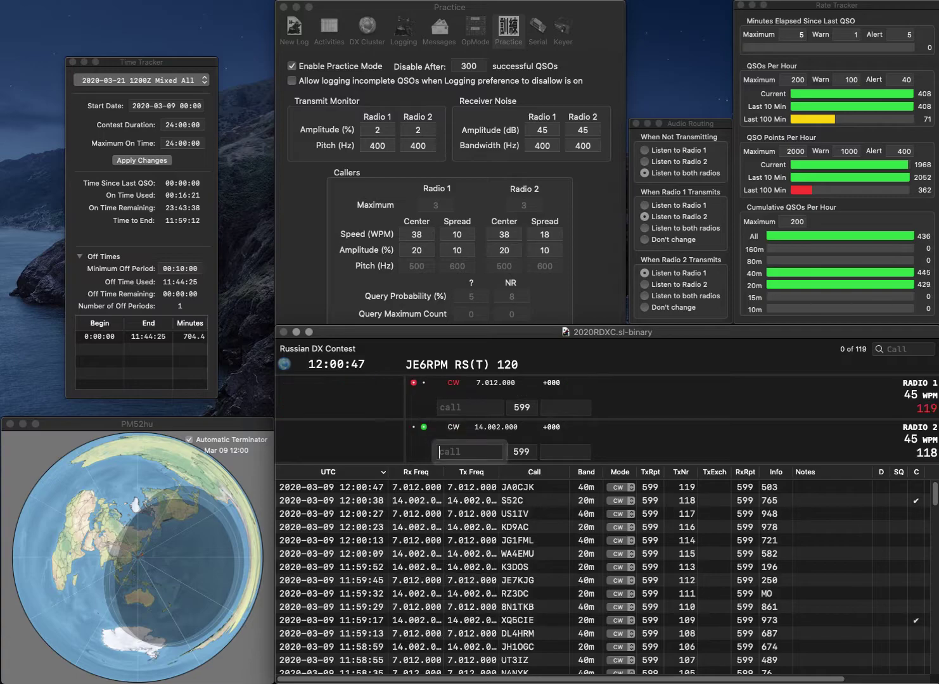
pyautogui.write('OK1')
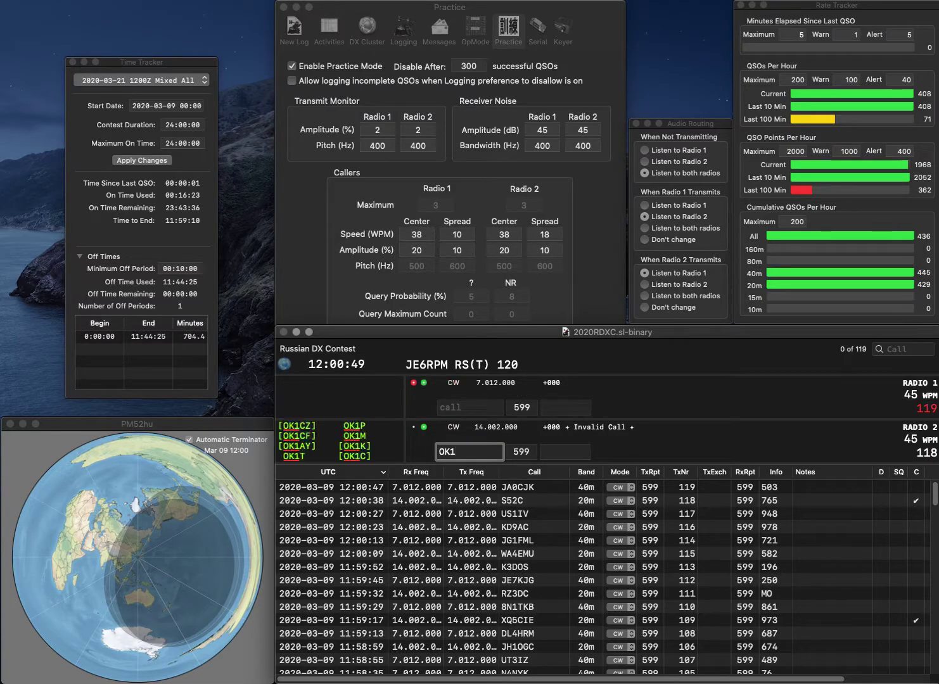
pyautogui.write('FRO')
pyautogui.press('Return')
pyautogui.write('SC')
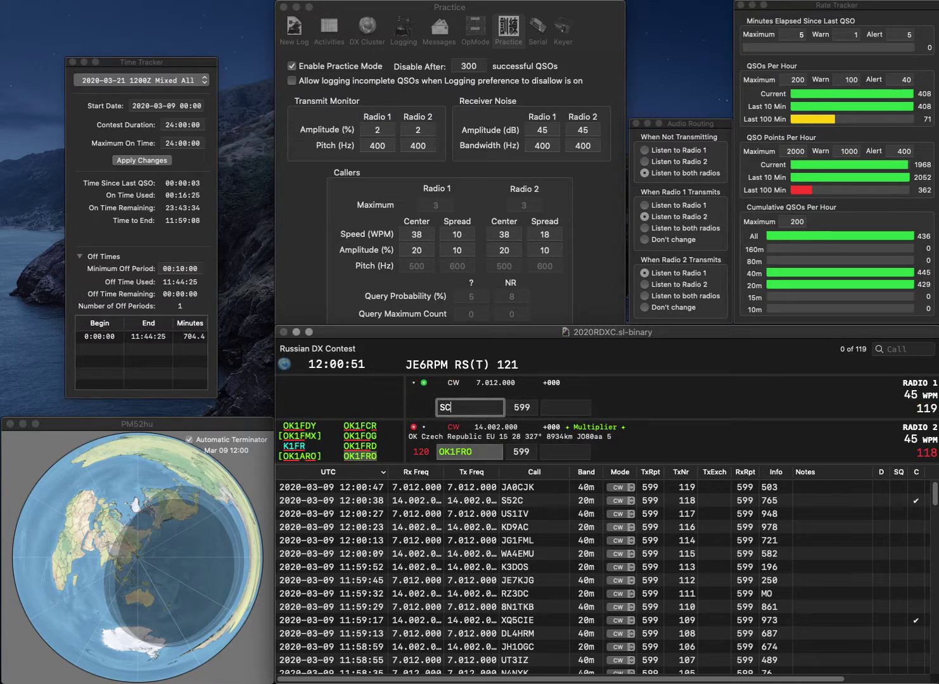
pyautogui.write('6AS')
pyautogui.press('Return')
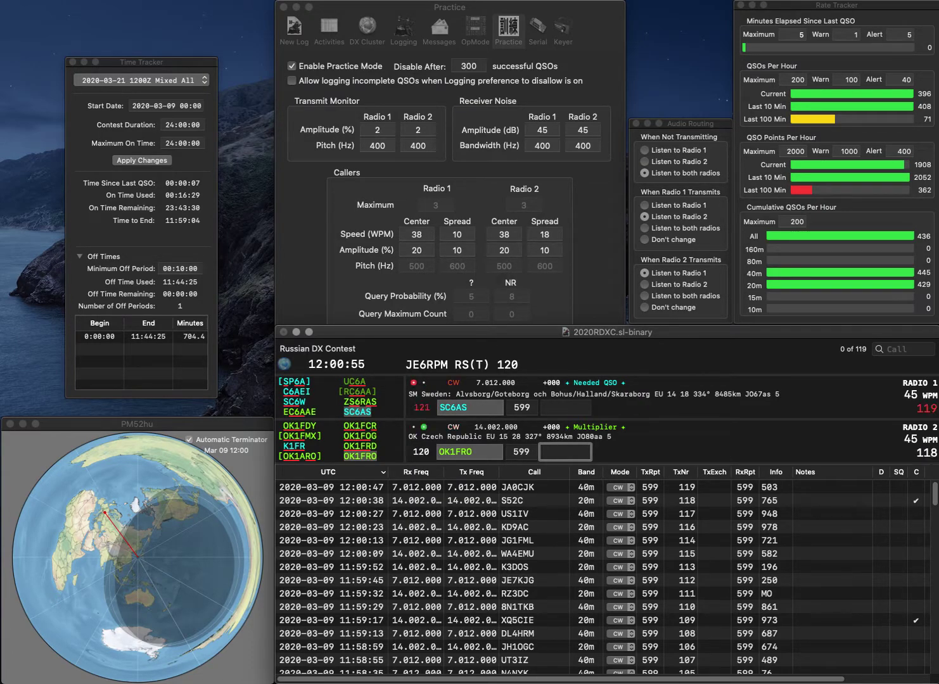
pyautogui.write('783')
pyautogui.press('Return')
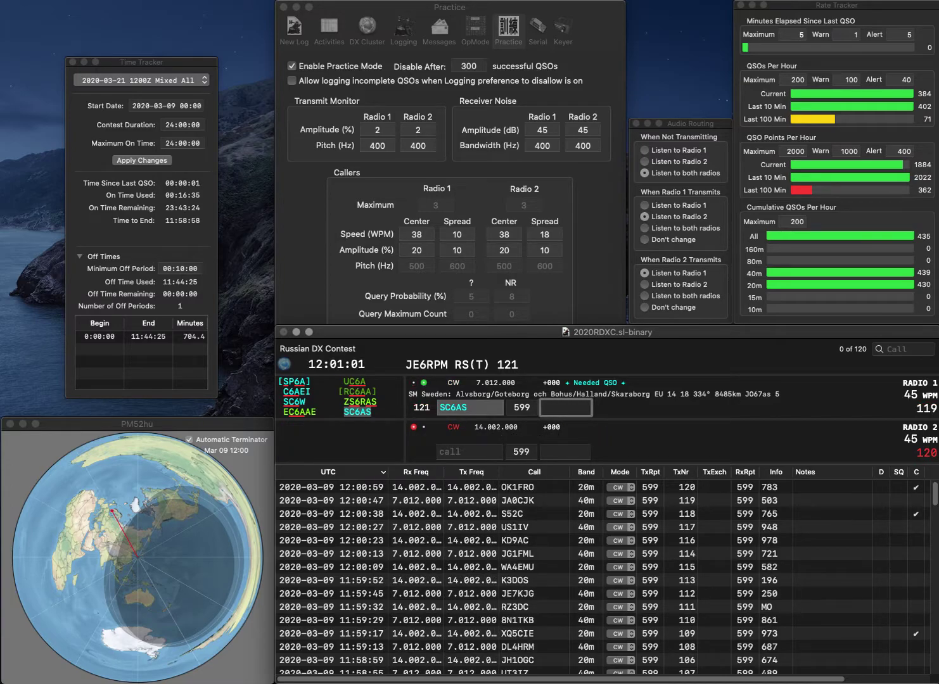
pyautogui.write('392')
pyautogui.press('Return')
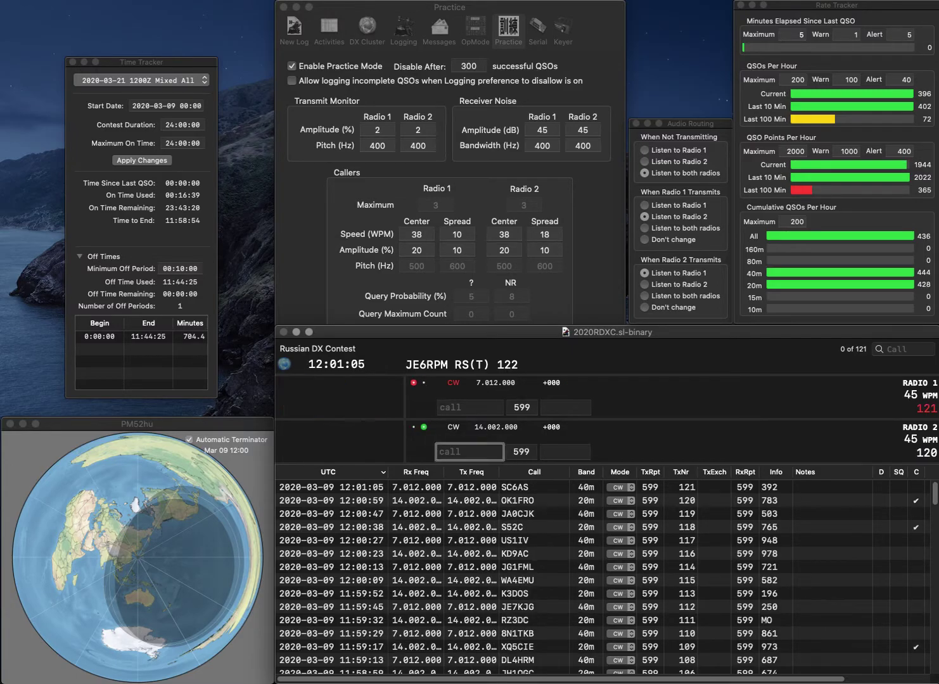
# - Enter and answer the callers PY2XO on Radio 2 and K0SJ on Radio 1
pyautogui.write('PY2XO')
pyautogui.press('Return')
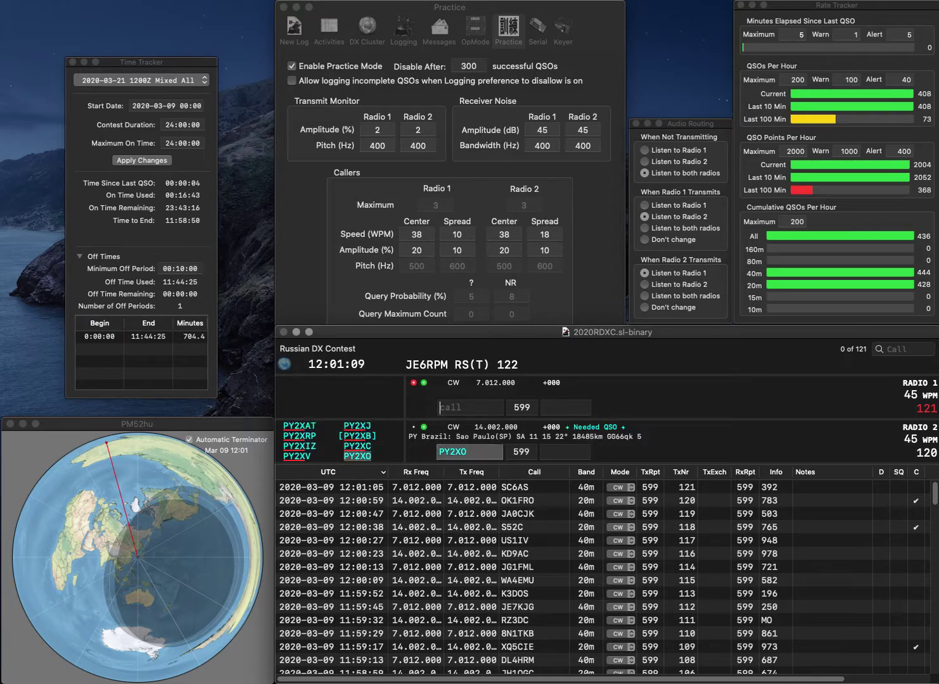
pyautogui.write('K0')
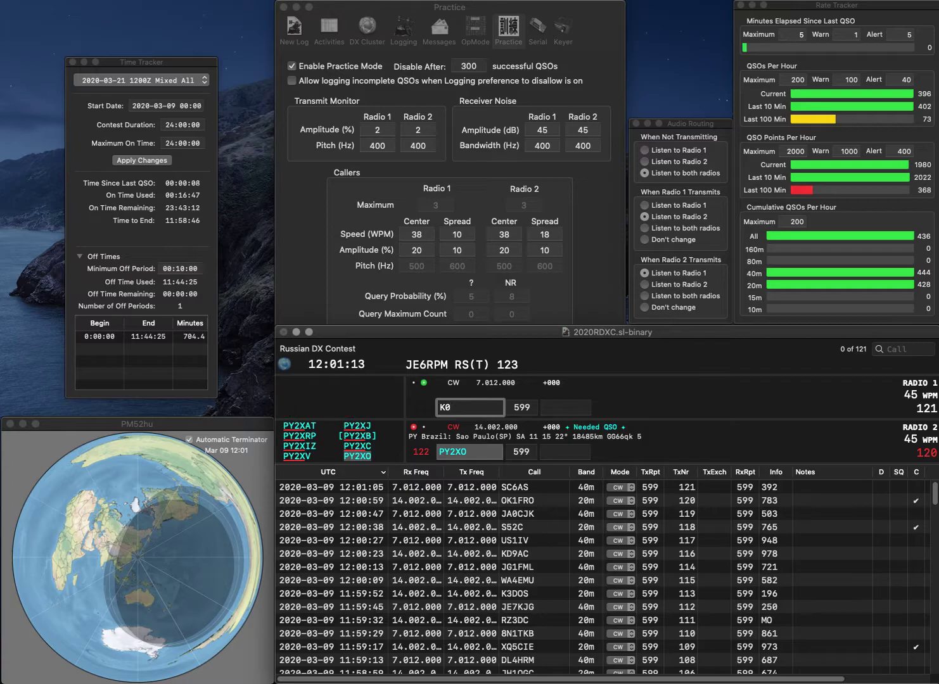
pyautogui.write('SJ')
pyautogui.press('Return')
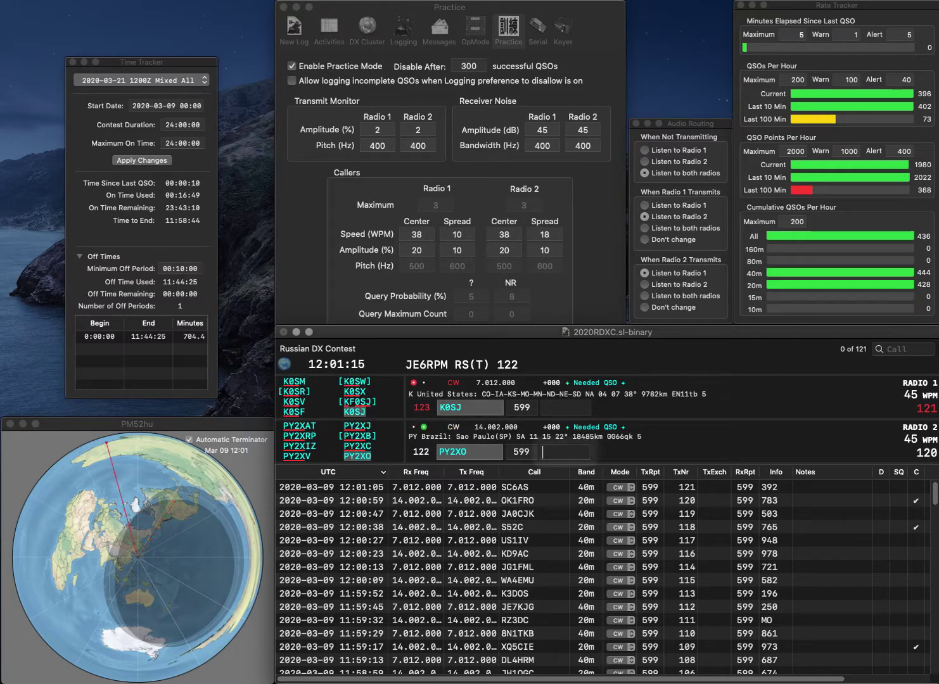
pyautogui.write('1')
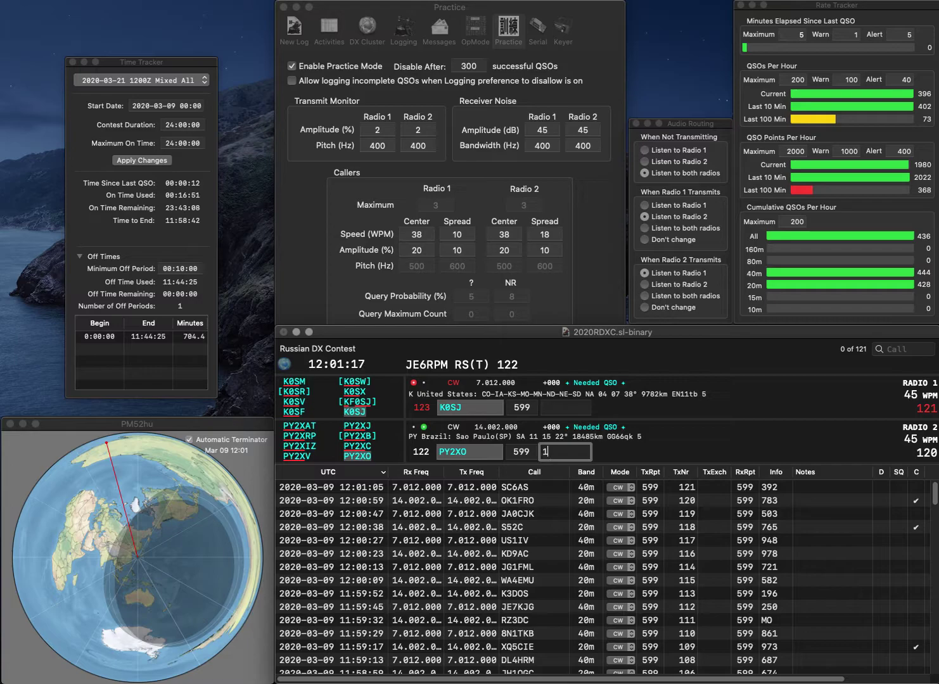
pyautogui.write('72')
pyautogui.press('Return')
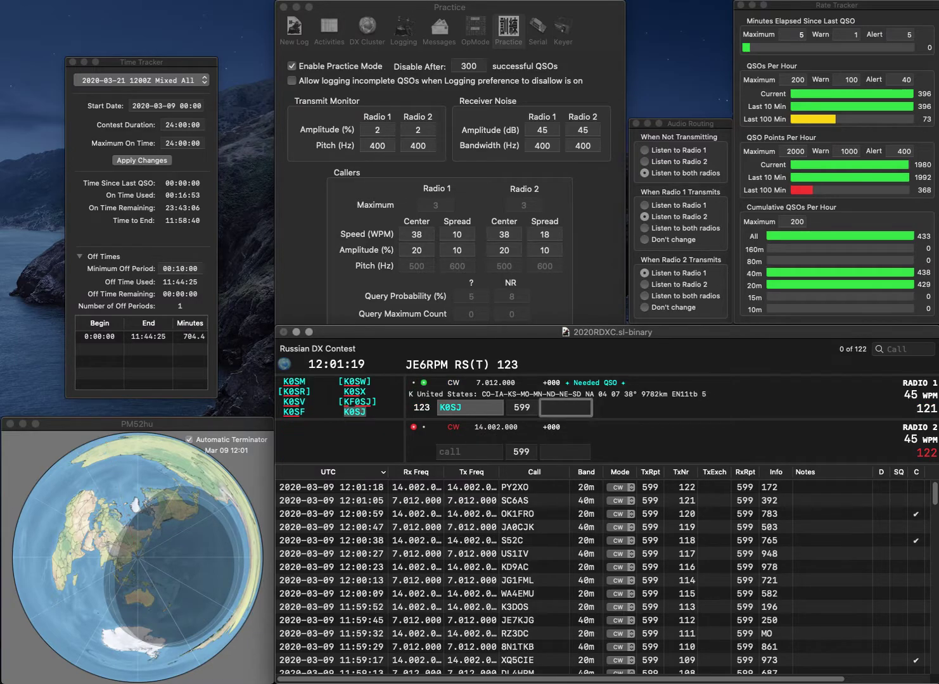
pyautogui.write('875')
pyautogui.press('Return')
pyautogui.write('R')
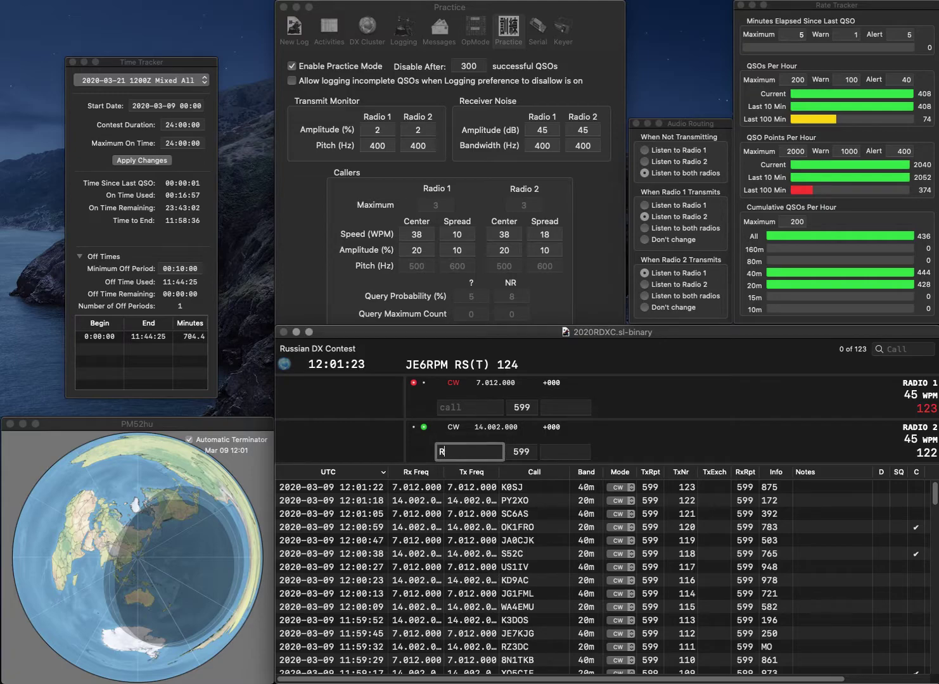
pyautogui.write('NG5')
pyautogui.press('Return')
pyautogui.write('Q9HQ')
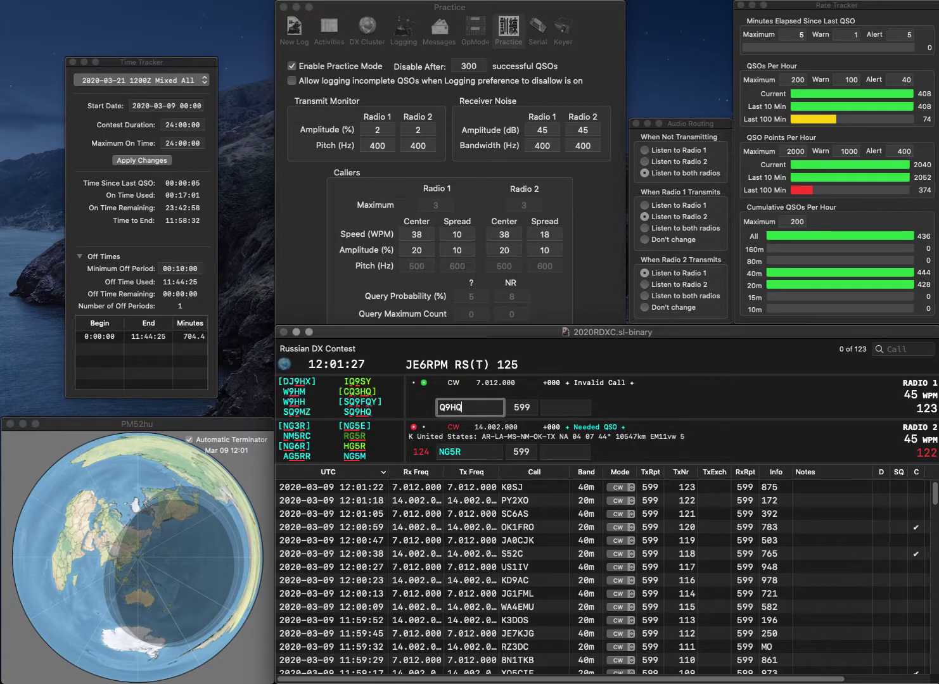
pyautogui.press('Home')
pyautogui.write('S')
pyautogui.press('Return')
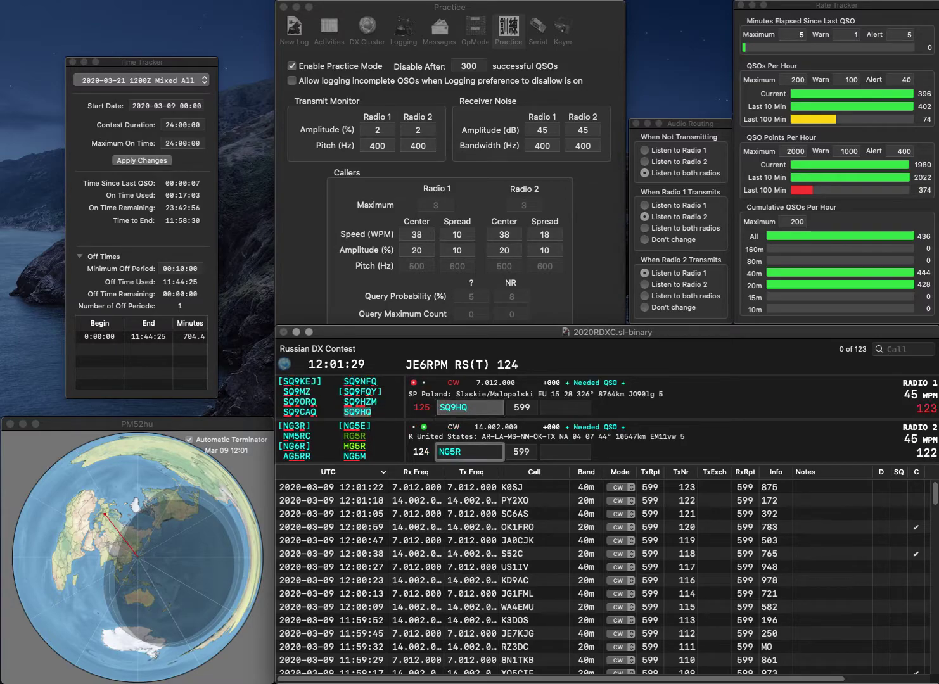
pyautogui.press('Left')
pyautogui.press('BackSpace')
pyautogui.write('3')
pyautogui.press('Return')
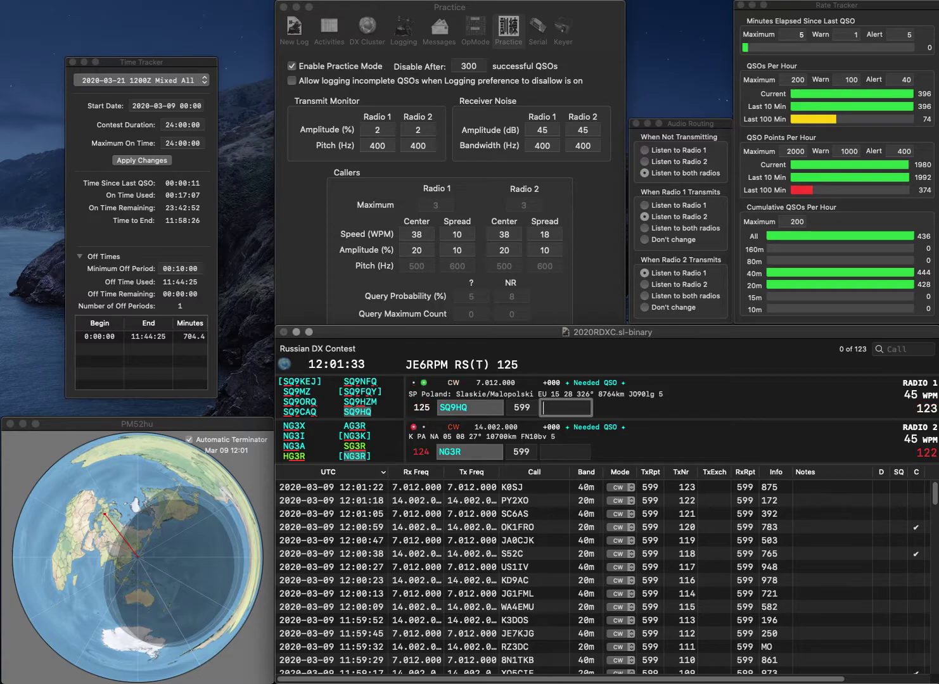
# - Log SQ9HQ on Radio 1 with received exchange 369 and NG3R on Radio 2 with 515
pyautogui.write('369')
pyautogui.press('Return')
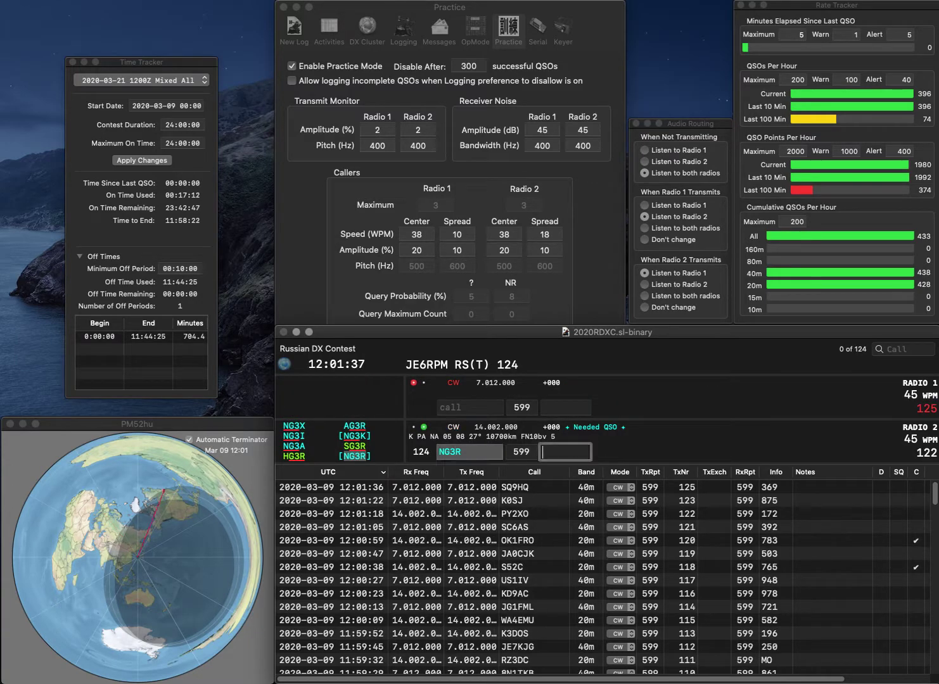
pyautogui.write('515')
pyautogui.press('Return')
# - Answer the partial call NE on Radio 1, and work W3AKD/1 on Radio 2, logging it with received exchange 514
pyautogui.write('NE')
pyautogui.press('Return')
pyautogui.write('W3AKD/1')
pyautogui.press('Return')
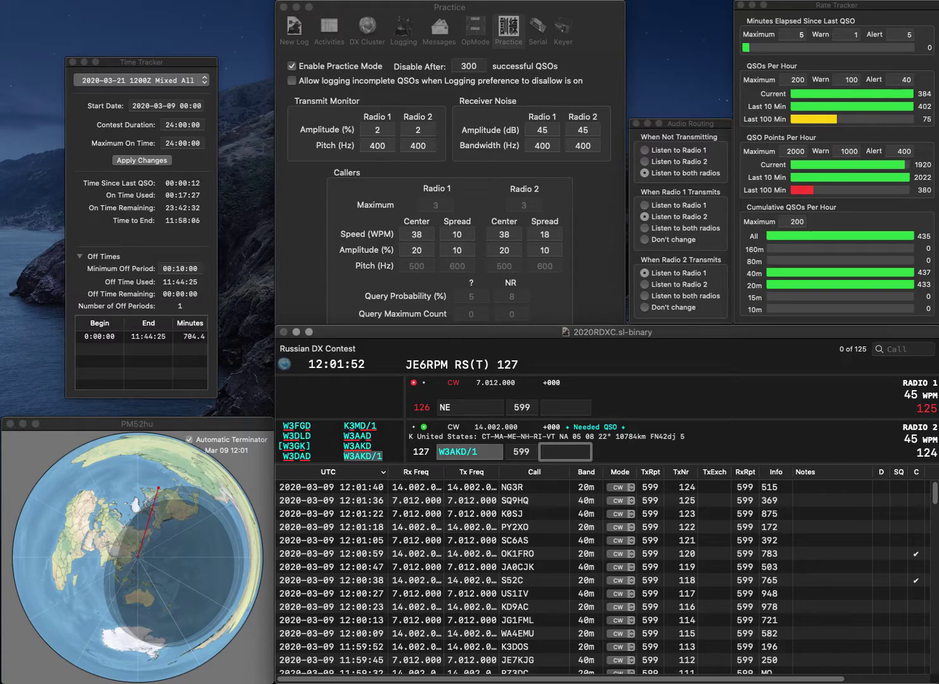
pyautogui.write('4')
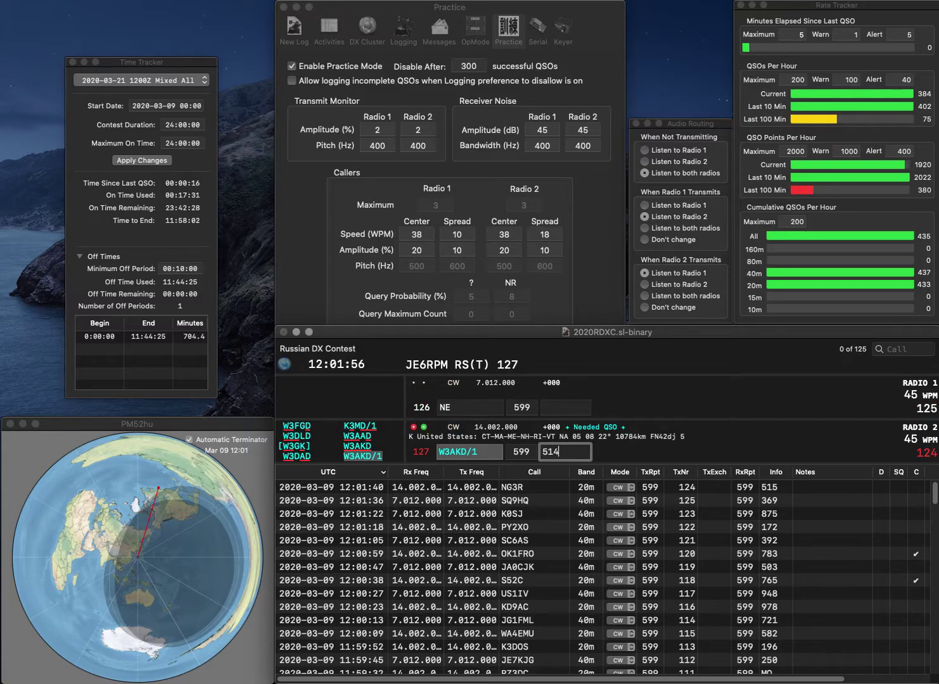
pyautogui.press('Return')
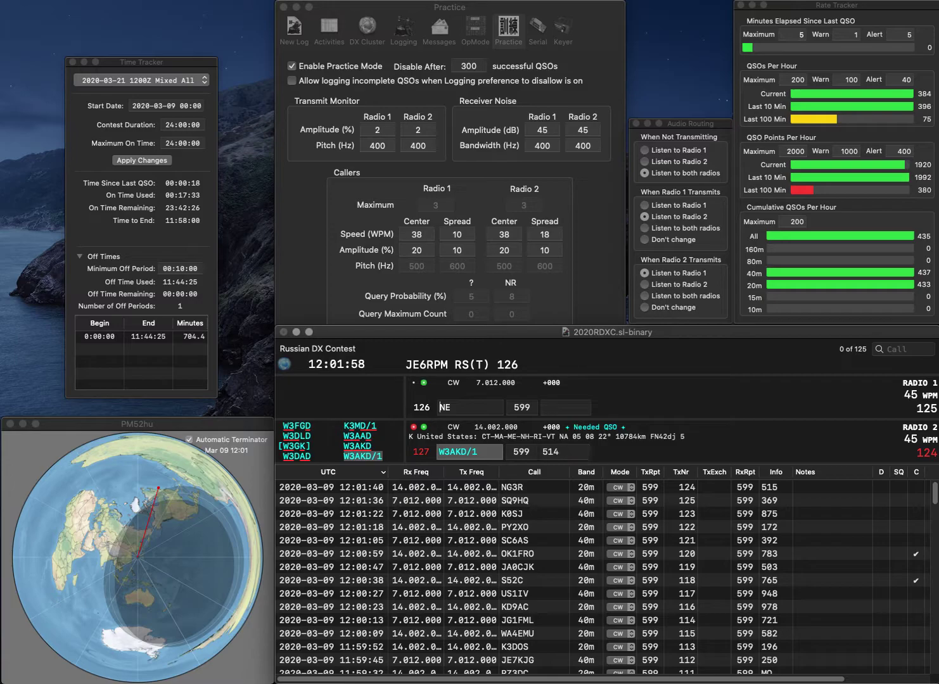
# - Complete the partial Radio 1 call as N9NE and answer the caller K1SLR on Radio 2
pyautogui.write('N9')
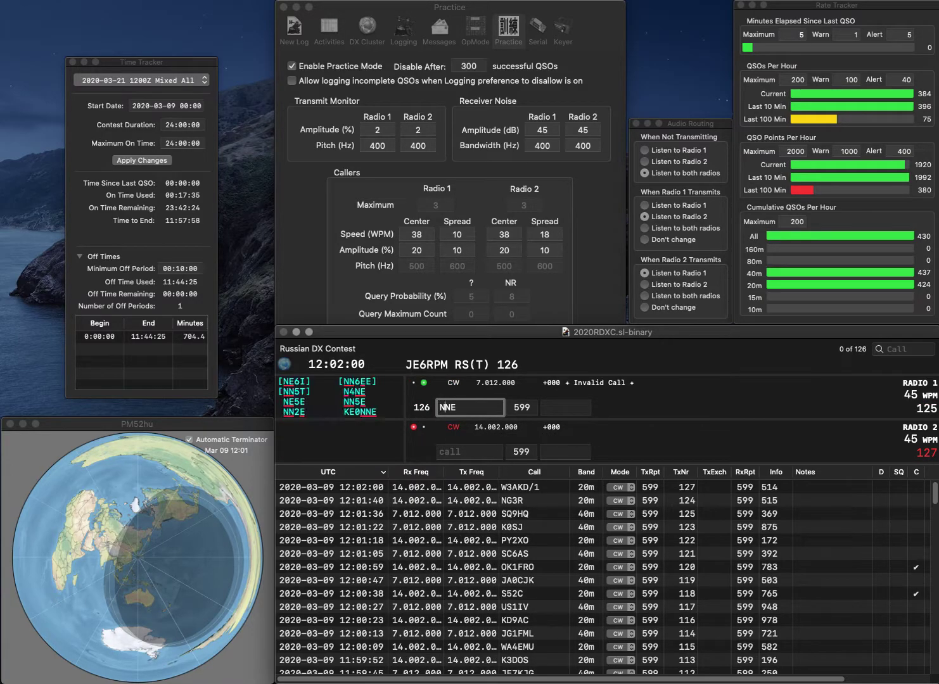
pyautogui.press('Return')
pyautogui.write('K1SLR')
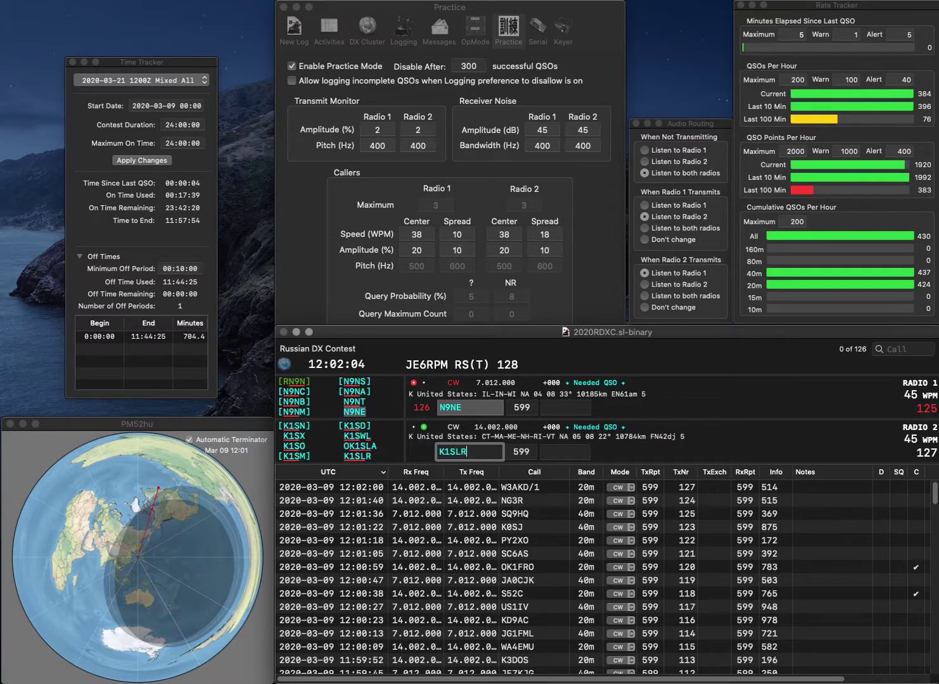
pyautogui.press('Return')
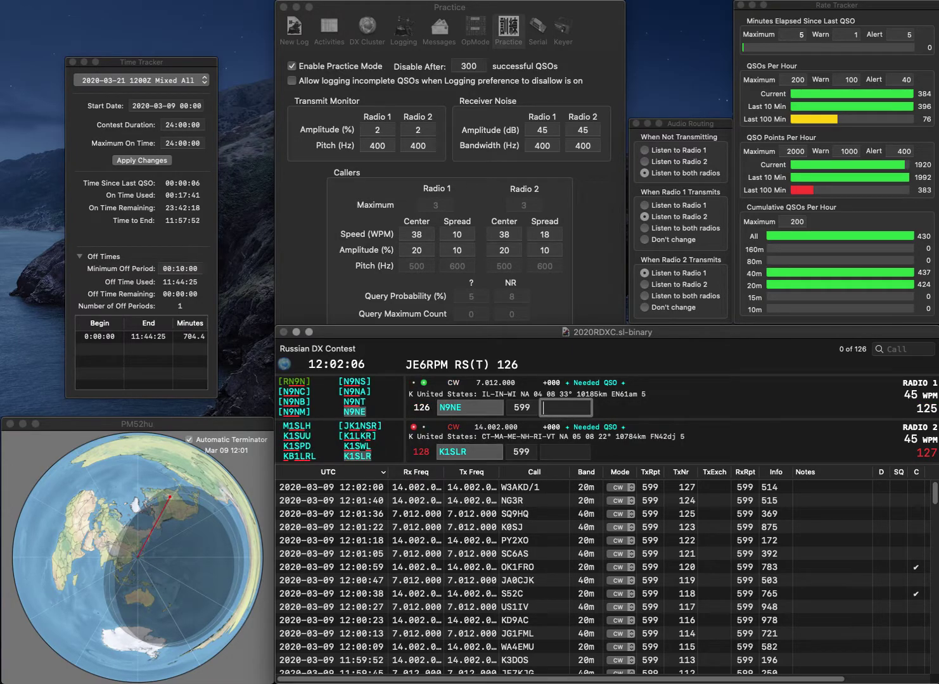
pyautogui.write('254')
pyautogui.press('Return')
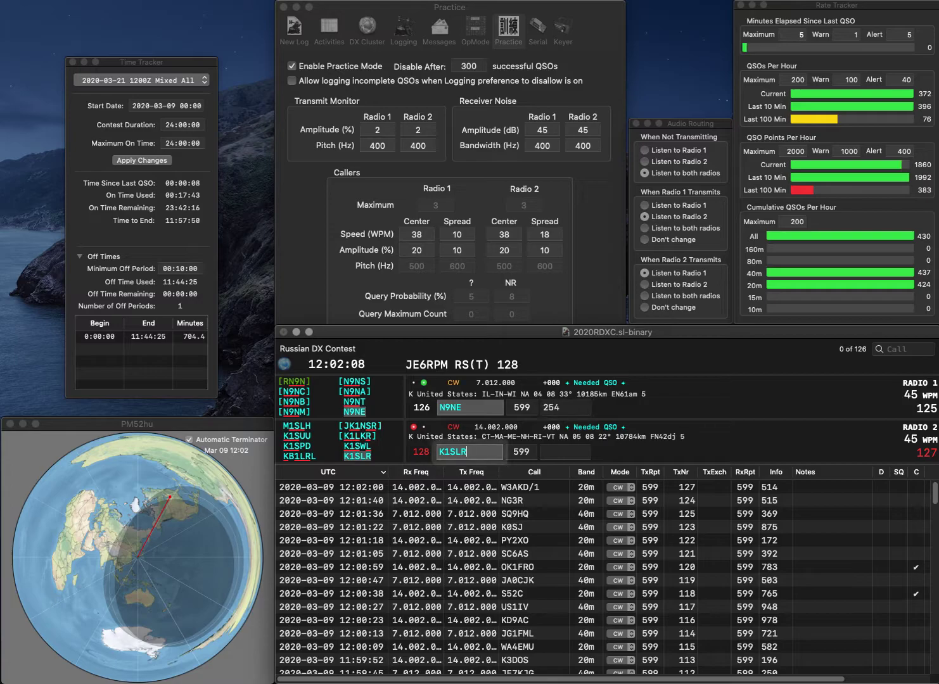
pyautogui.press('Tab')
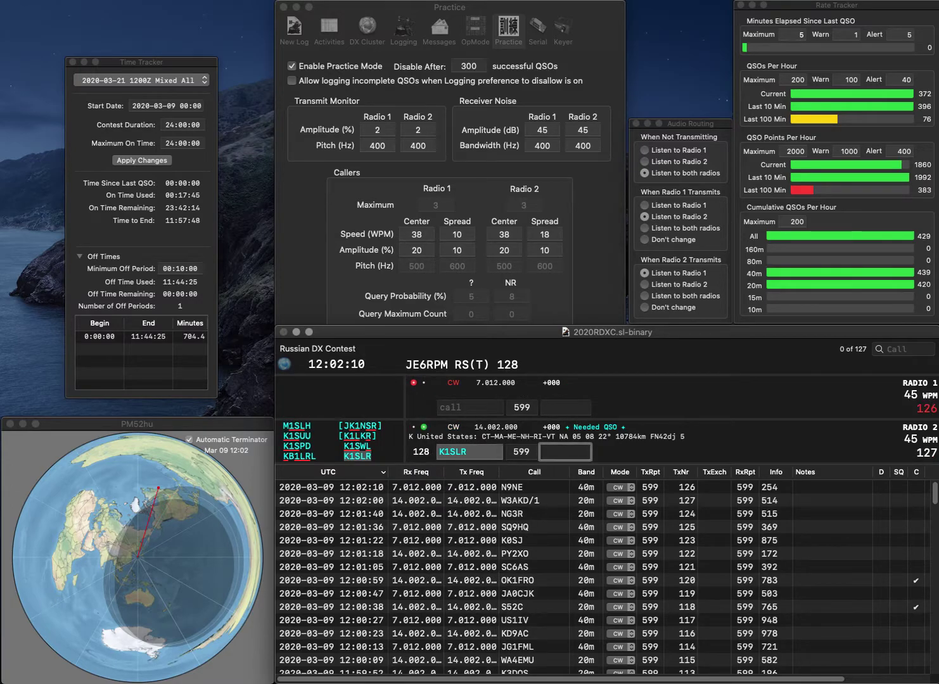
pyautogui.write('938')
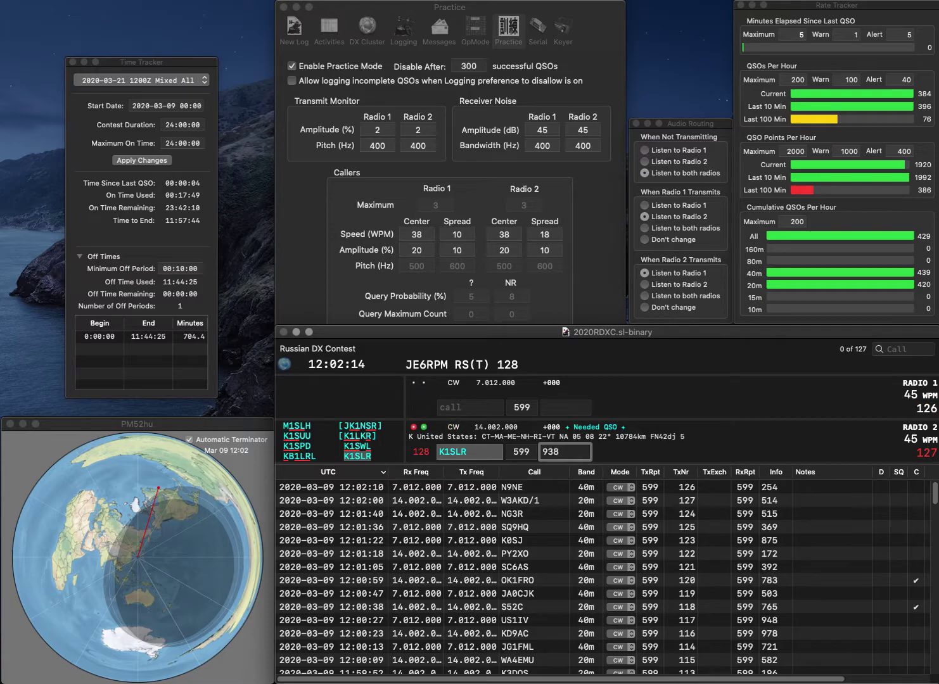
pyautogui.press('Return')
pyautogui.write('KK4RXC')
pyautogui.press('Return')
pyautogui.write('1Y')
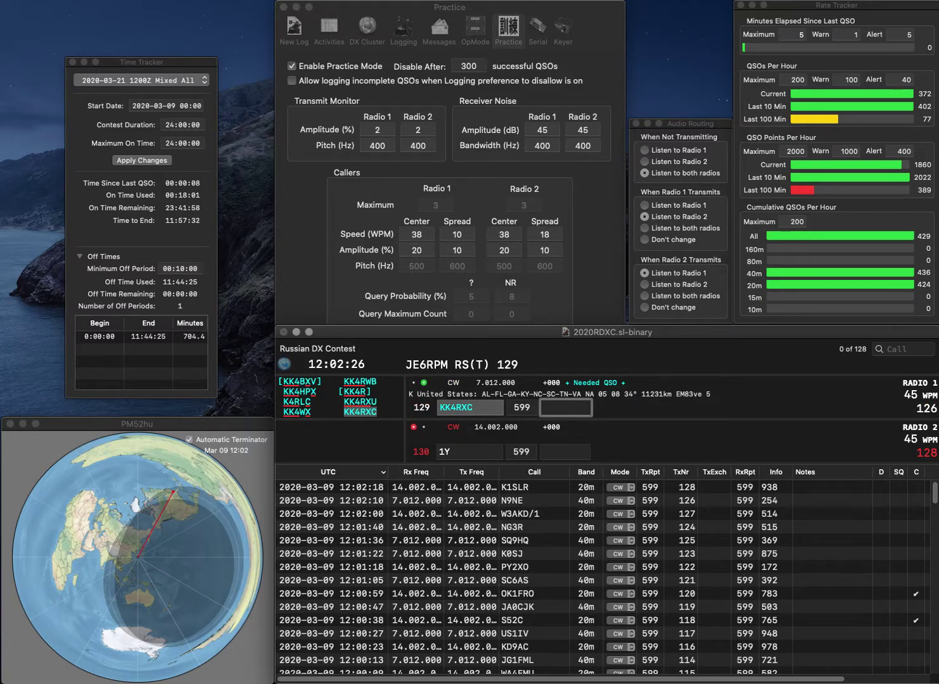
pyautogui.write('375')
pyautogui.press('Return')
# - Complete the partial Radio 2 call as V31Y and answer the caller SM5ENX on Radio 1
pyautogui.write('V')
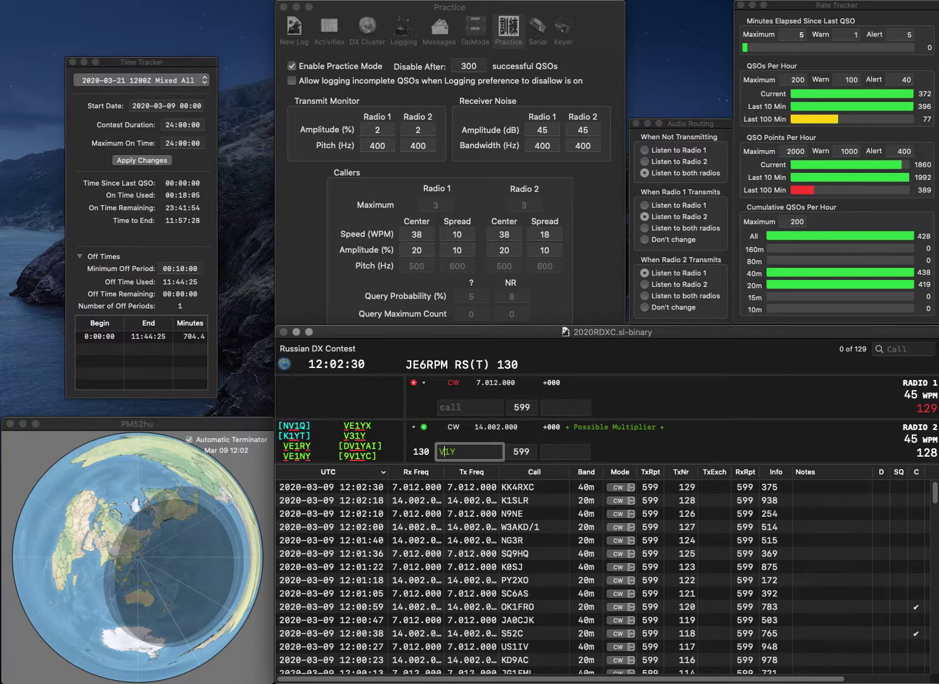
pyautogui.write('3')
pyautogui.press('Return')
pyautogui.write('SM5ENX')
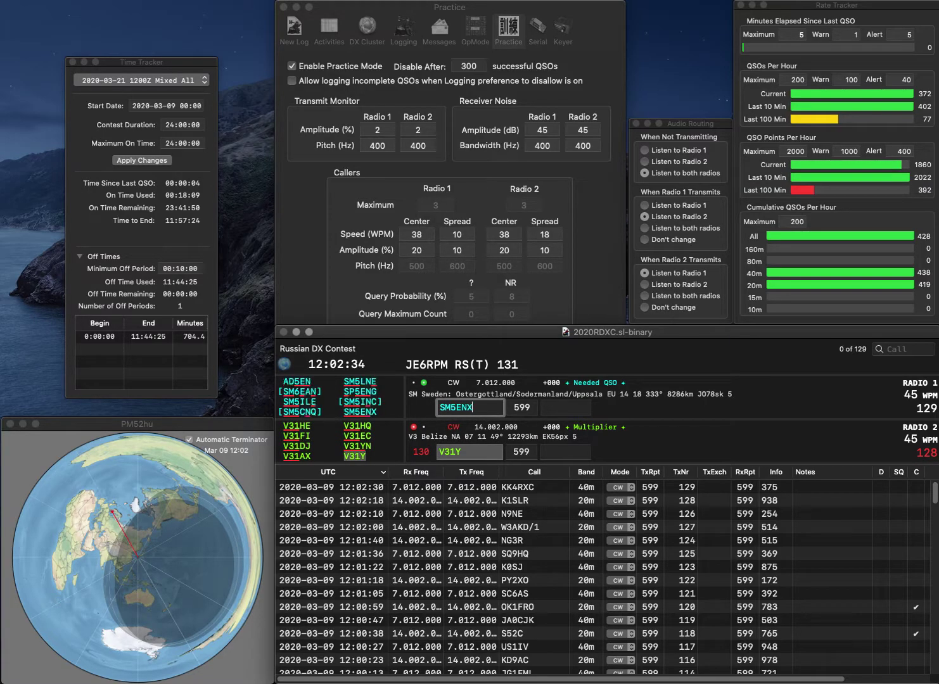
pyautogui.press('Return')
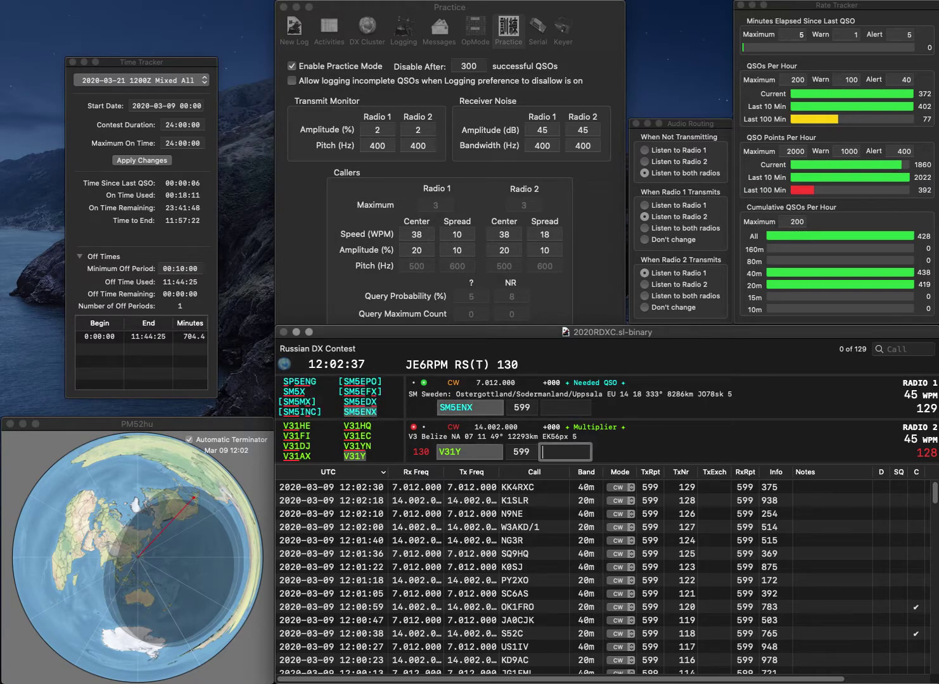
pyautogui.write('267')
pyautogui.press('Return')
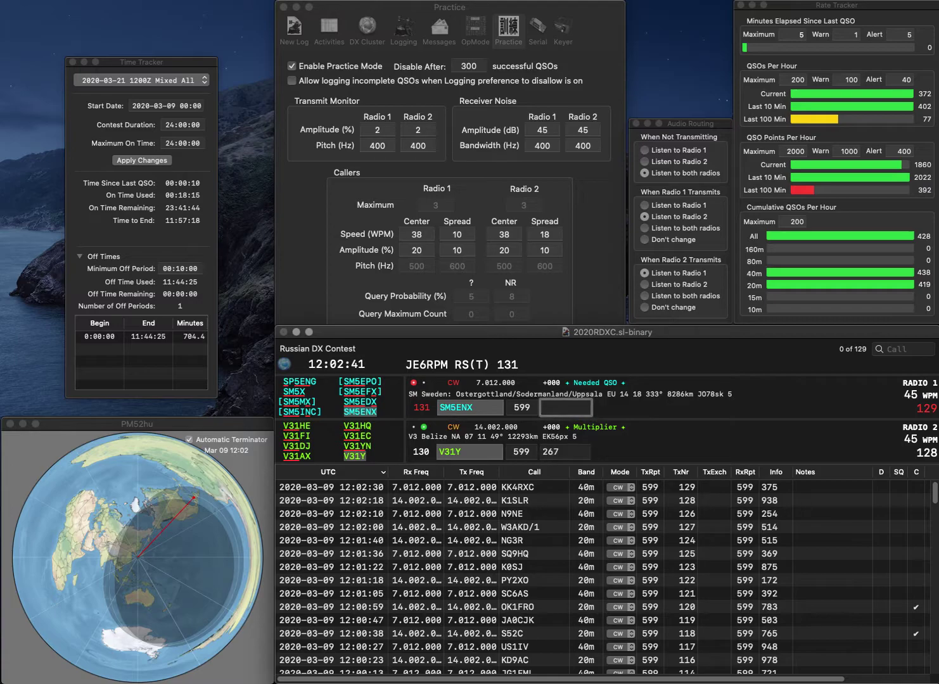
pyautogui.write('196')
pyautogui.press('Return')
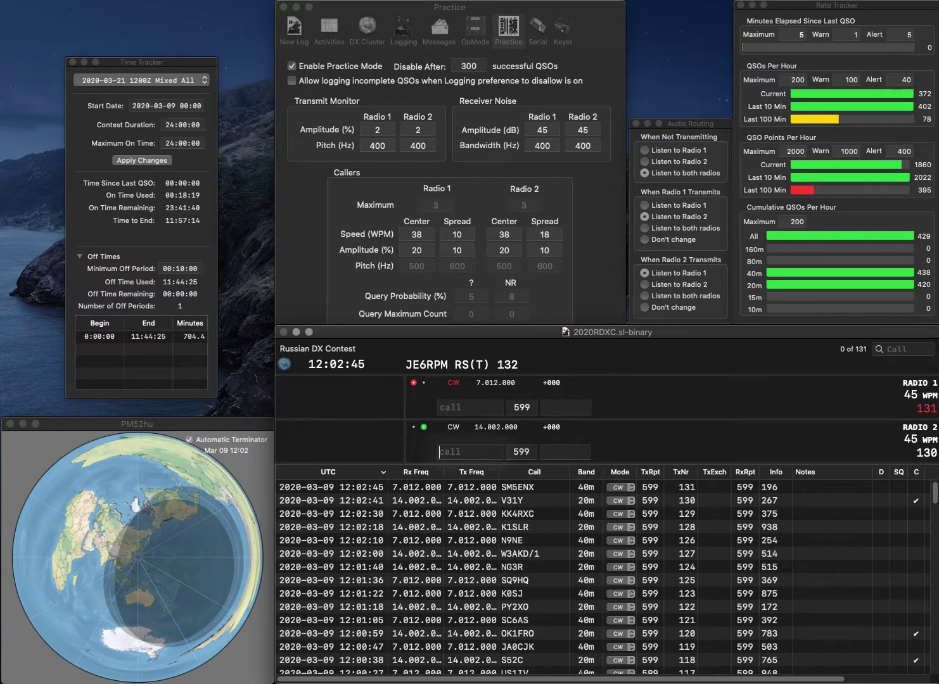
# - Enter and answer the callers DK0SR on Radio 2 and WA8RRA on Radio 1
pyautogui.write('0SR')
pyautogui.press('Home')
pyautogui.write('DK')
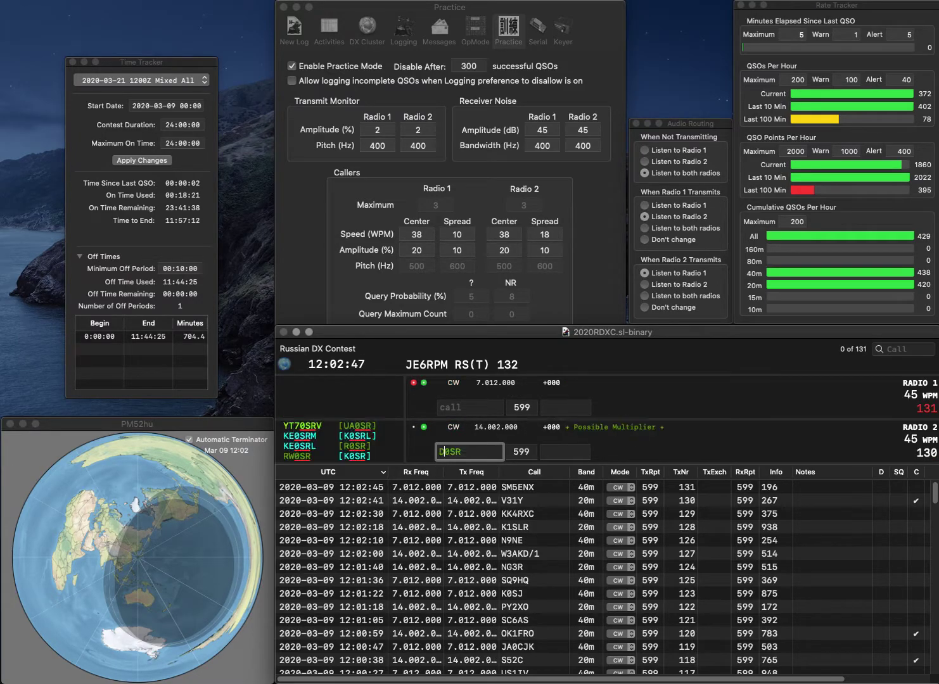
pyautogui.press('Return')
pyautogui.write('WA')
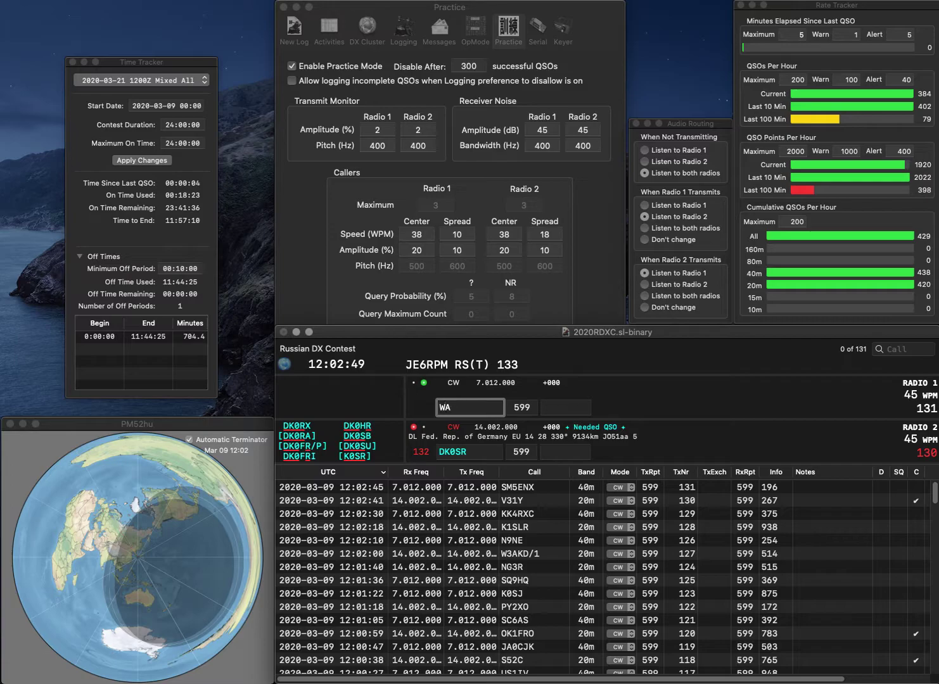
pyautogui.write('8RRA')
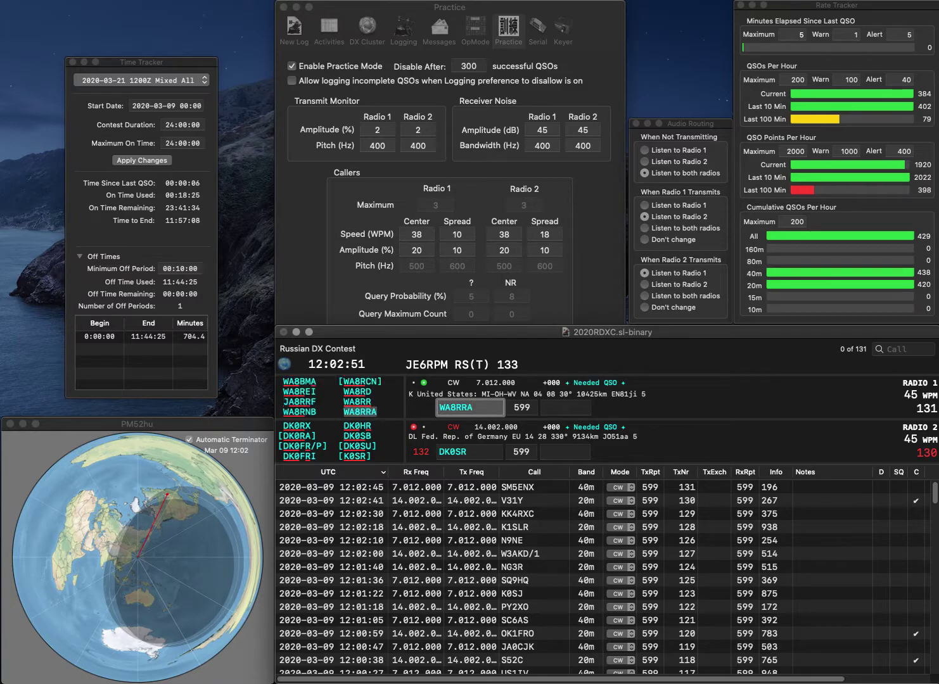
pyautogui.press('Return')
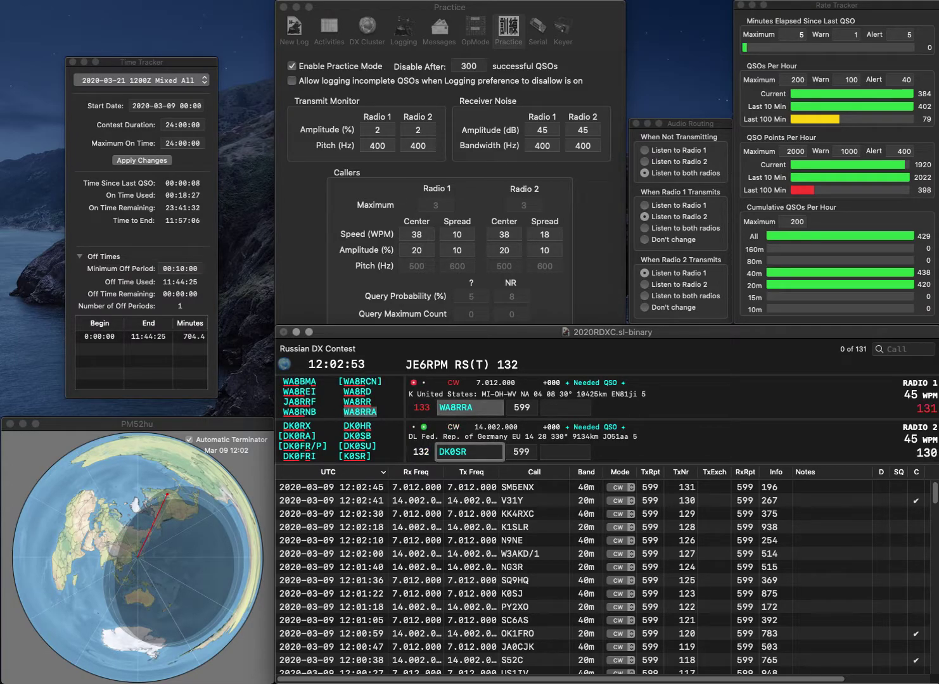
pyautogui.write('H')
pyautogui.press('Tab')
pyautogui.write('8')
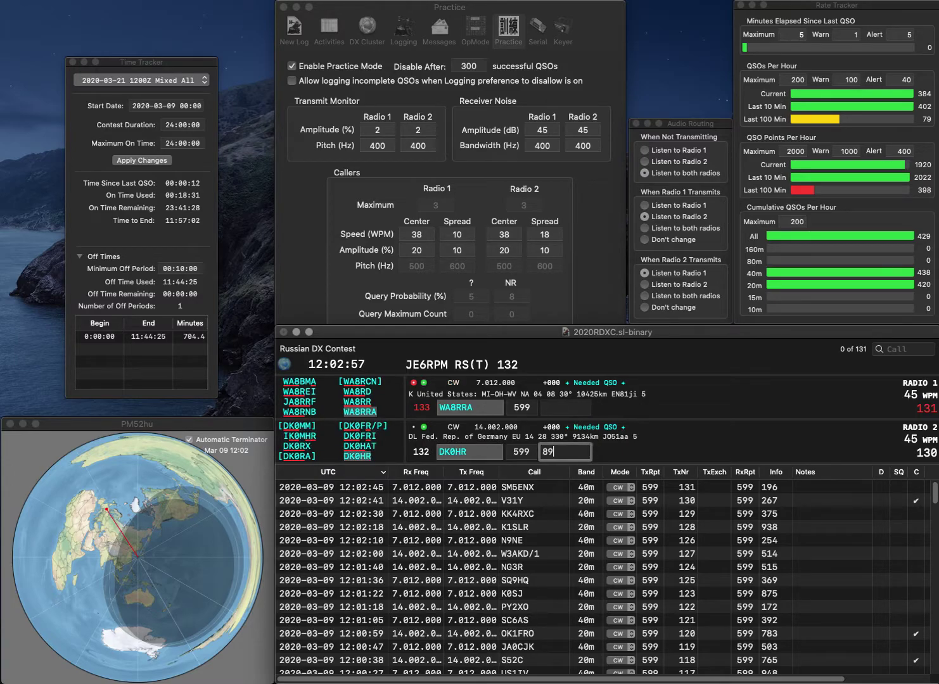
pyautogui.write('9')
pyautogui.press('Return')
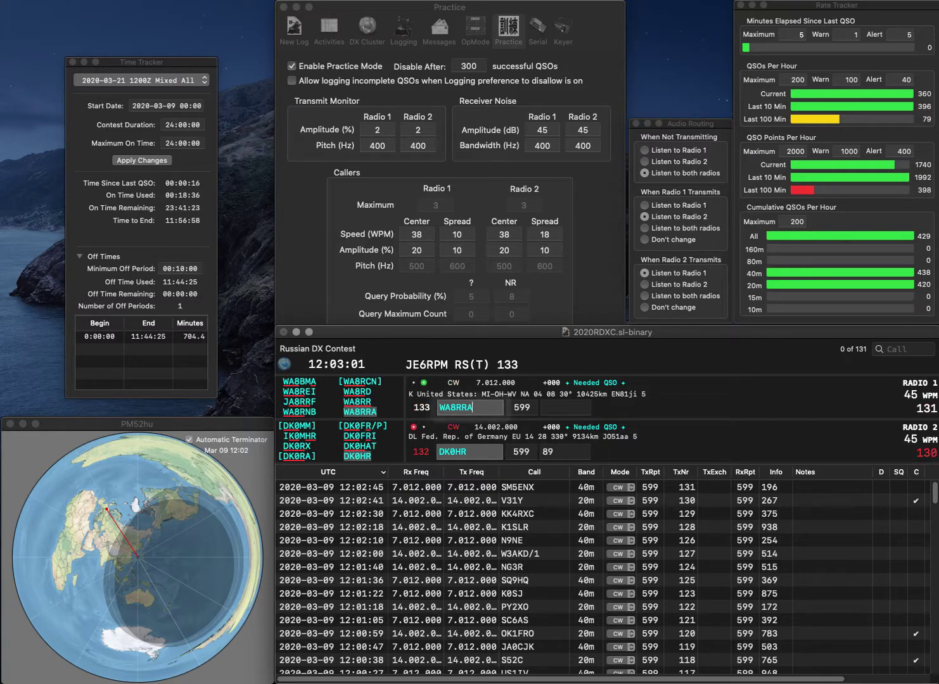
pyautogui.press('Tab')
pyautogui.write('2')
pyautogui.write('89')
pyautogui.press('Return')
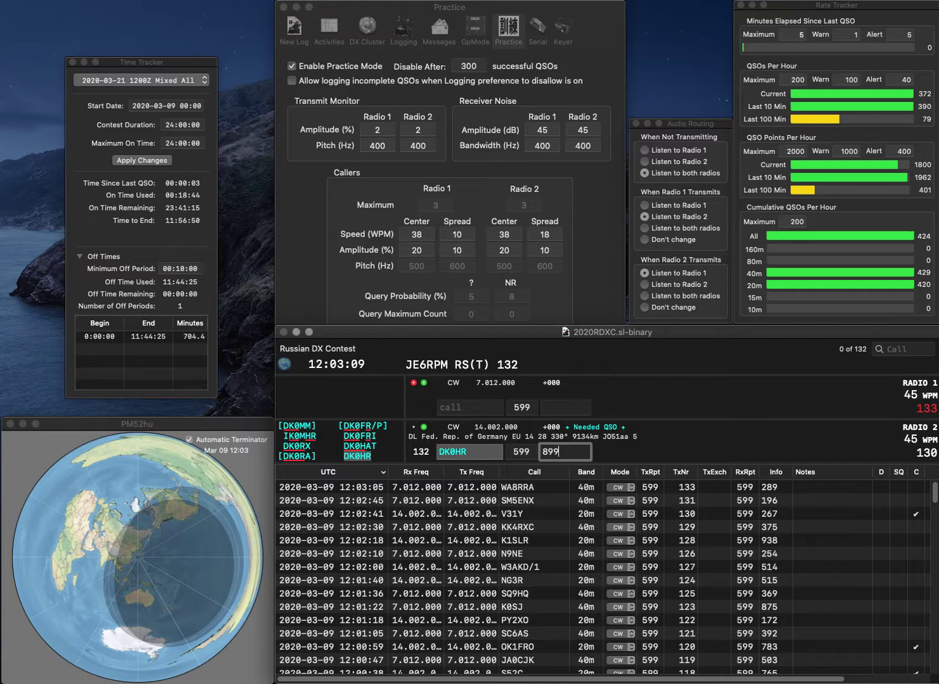
pyautogui.press('Return')
pyautogui.write('IG')
pyautogui.press('Return')
pyautogui.write('Z')
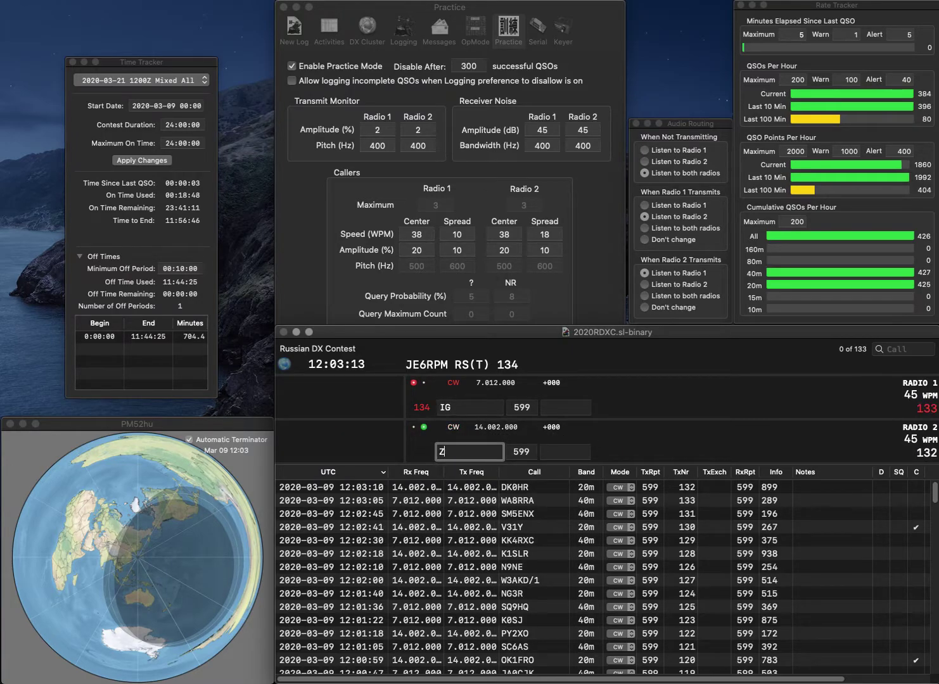
pyautogui.write('L1IF')
pyautogui.press('Return')
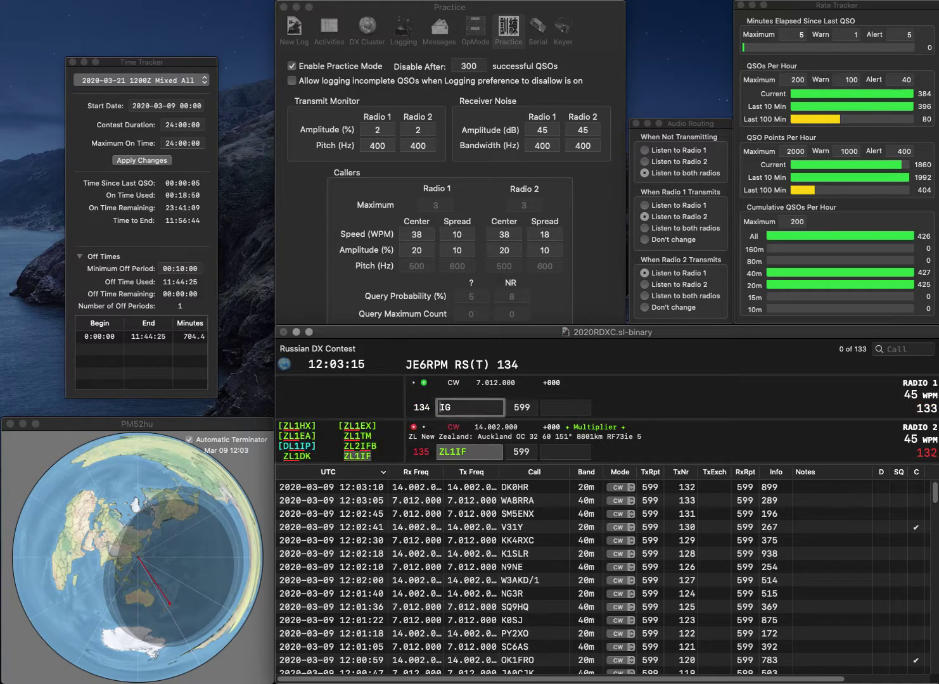
pyautogui.write('K3V')
pyautogui.press('Tab')
pyautogui.write('76')
pyautogui.press('Return')
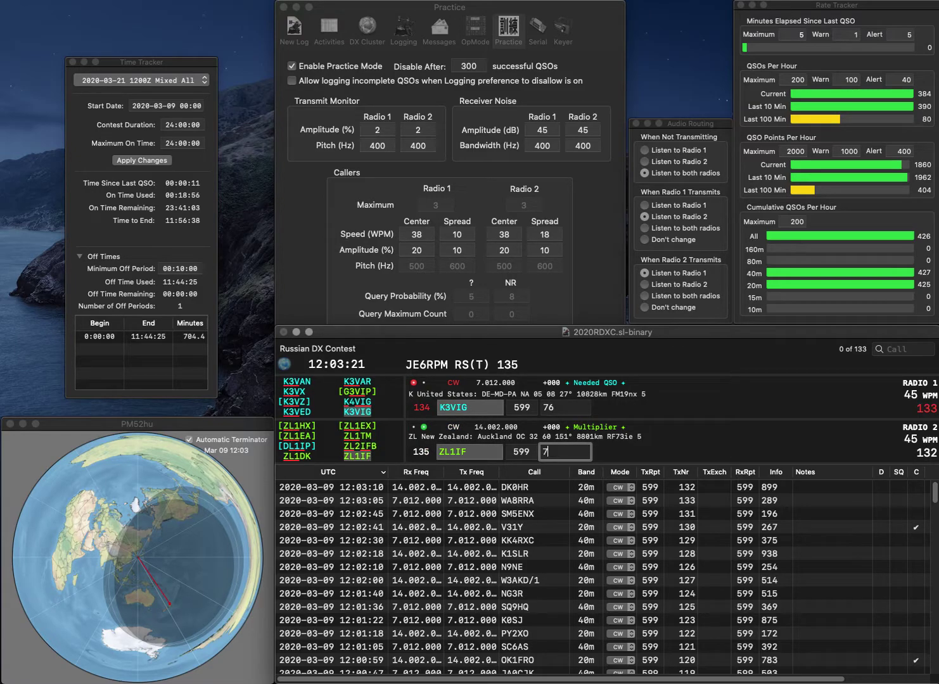
# - Log ZL1IF on Radio 2 with received exchange 788 and K3VIG on Radio 1 with 760
pyautogui.write('788')
pyautogui.press('Return')
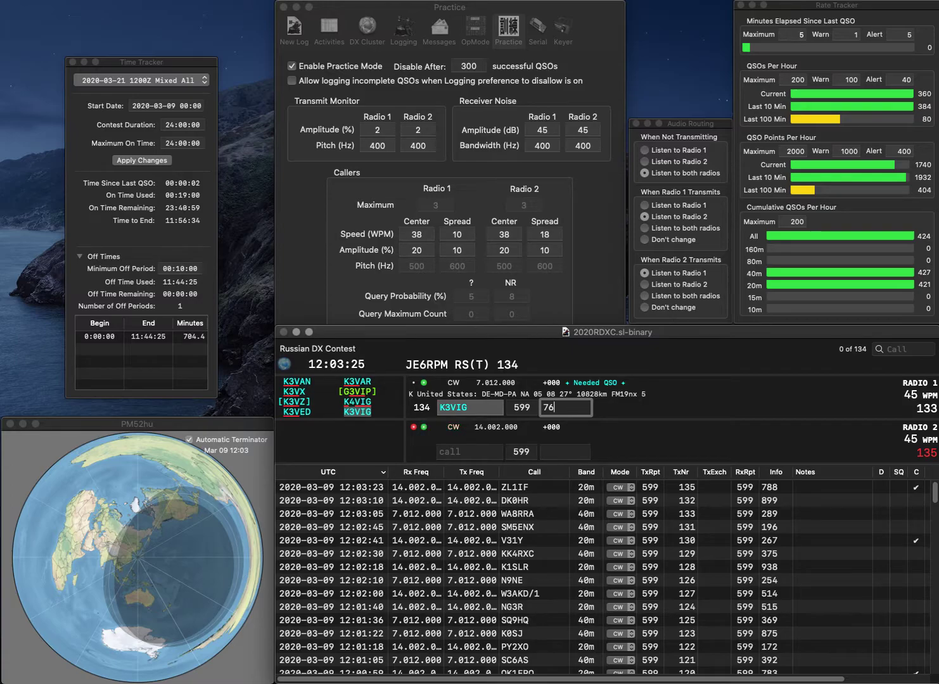
pyautogui.write('0')
pyautogui.press('Return')
# - Answer the partial call AX on Radio 2 and the caller WM9Q on Radio 1
pyautogui.write('AX')
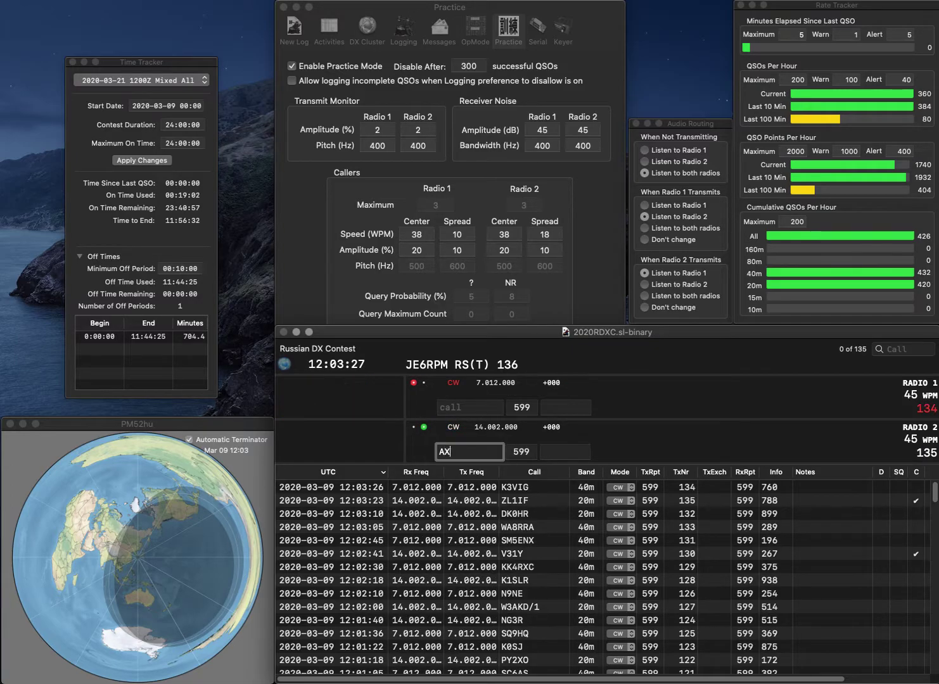
pyautogui.press('Return')
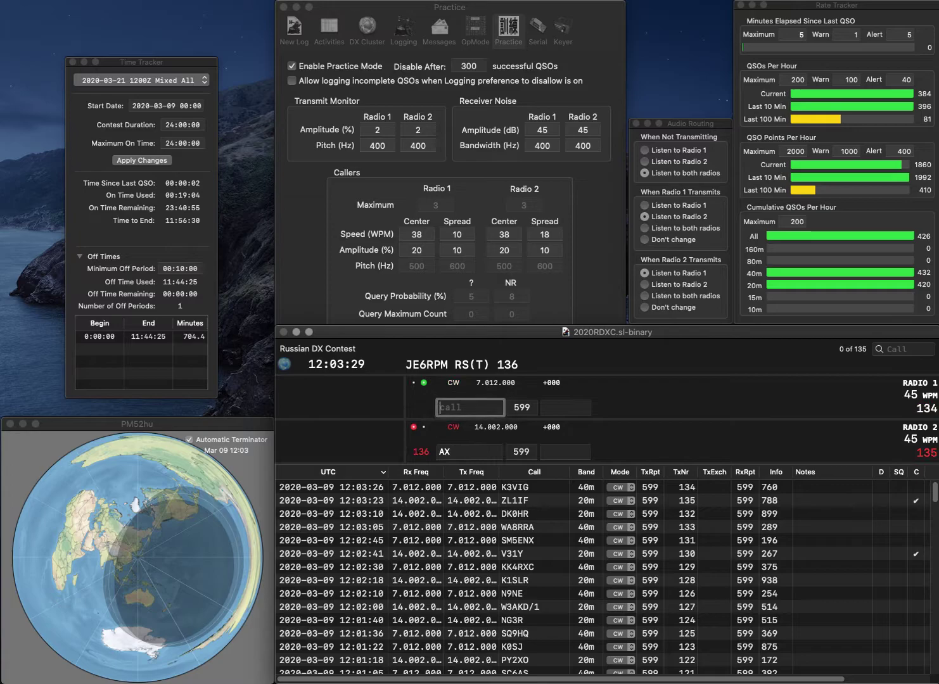
pyautogui.write('WM9Q')
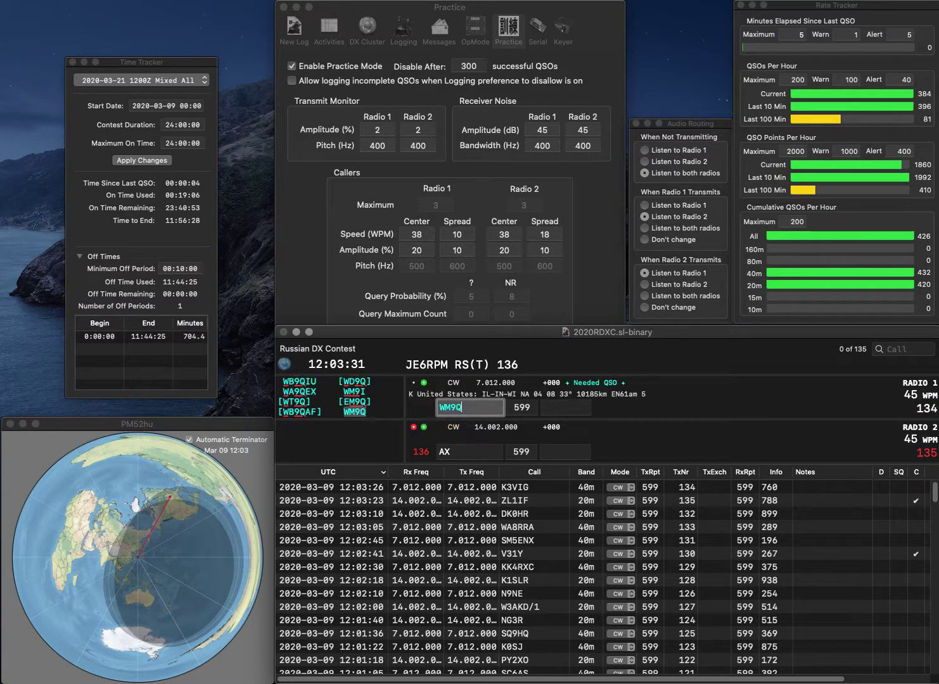
pyautogui.press('Return')
pyautogui.press('BackSpace')
pyautogui.press('BackSpace')
pyautogui.write('2EQX')
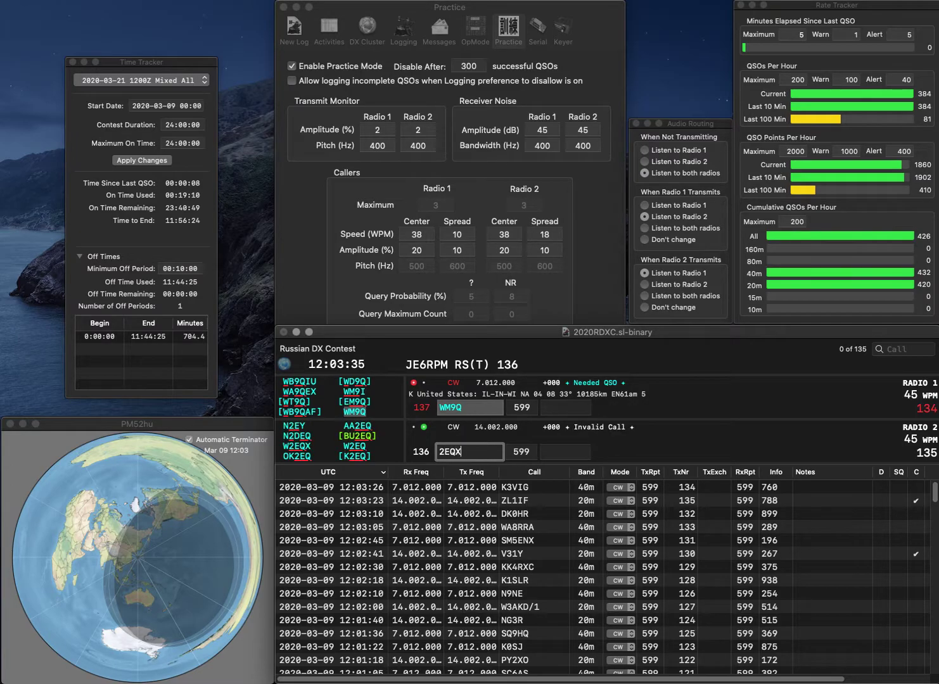
pyautogui.press('super+Left')
pyautogui.write('W')
pyautogui.press('Return')
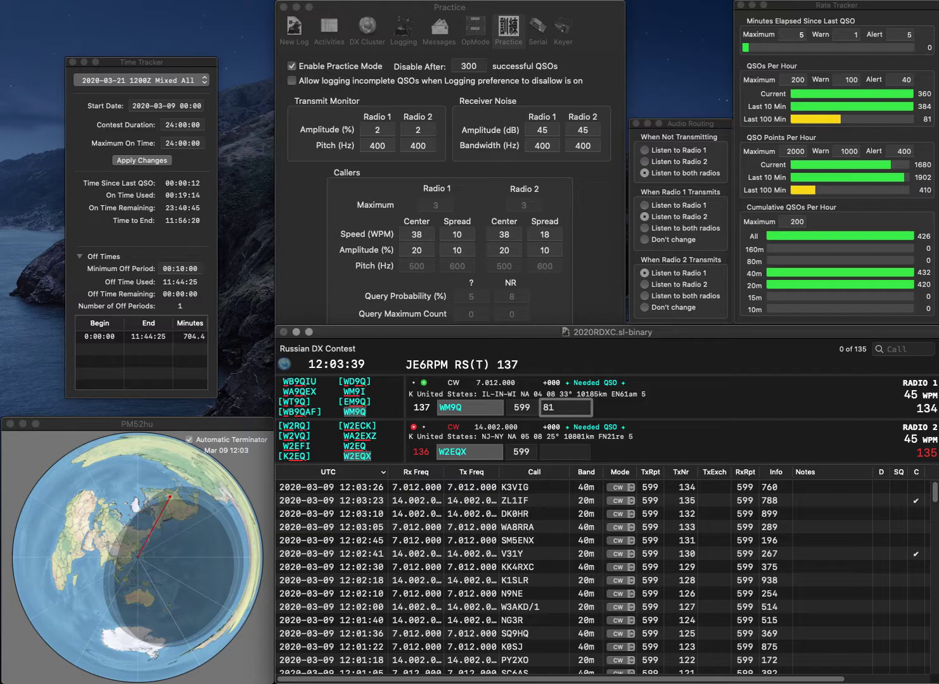
pyautogui.press('Return')
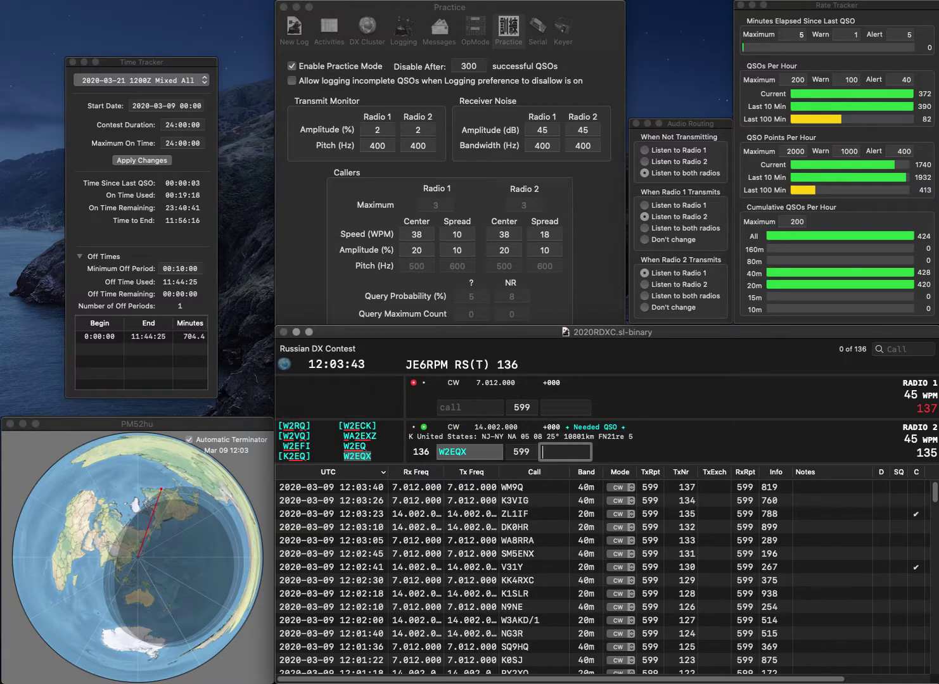
pyautogui.write('991')
pyautogui.press('Return')
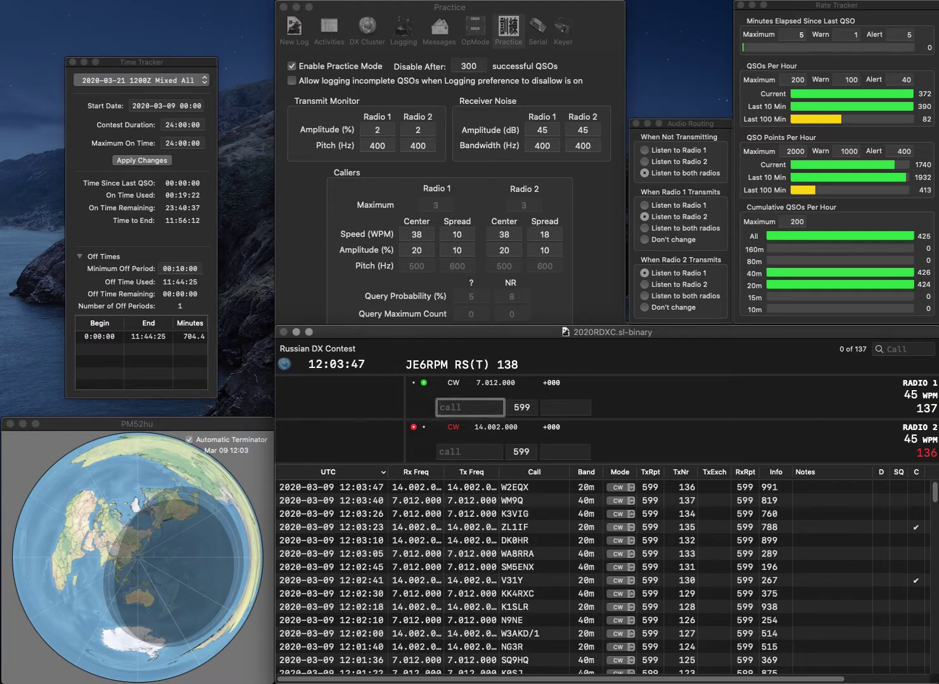
# - Answer the partial call W6 on Radio 1 and the caller entered as 9A6KG on Radio 2
pyautogui.write('WB')
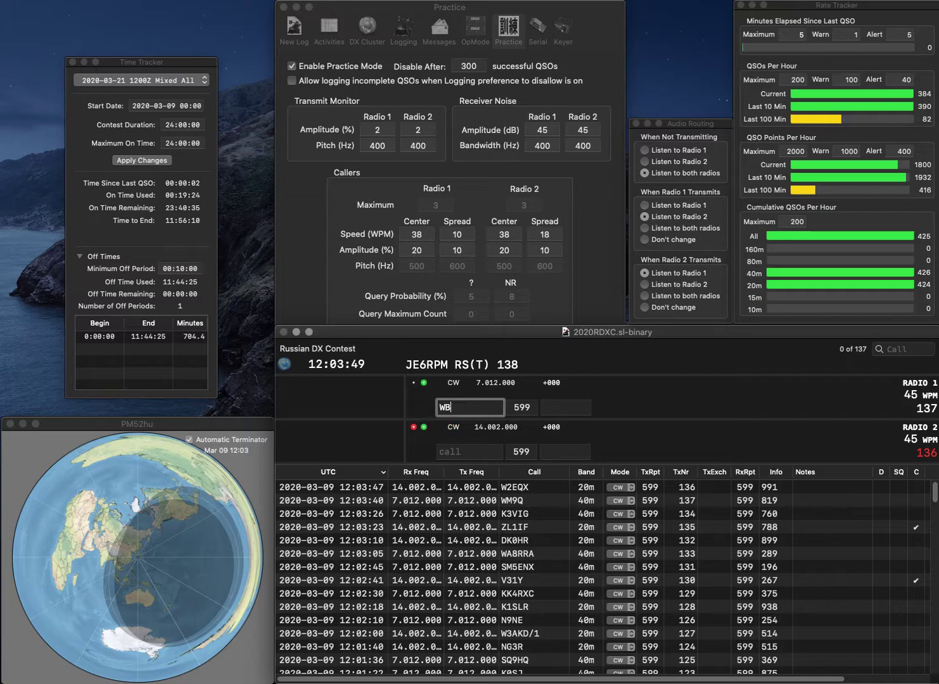
pyautogui.write('6')
pyautogui.press('Return')
pyautogui.write('9AKG')
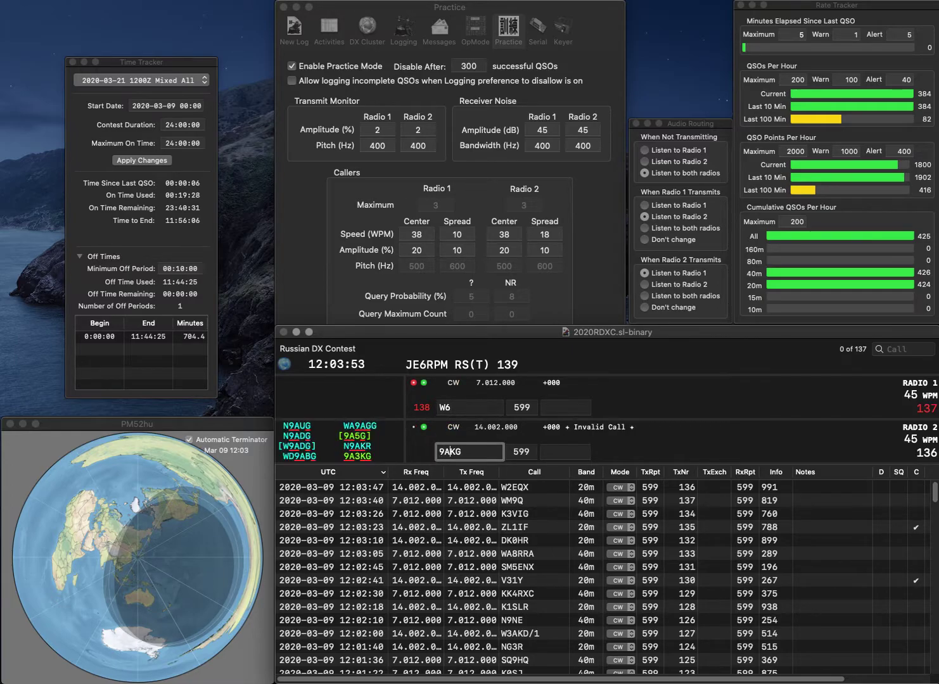
pyautogui.write('6')
pyautogui.press('Return')
pyautogui.write('HYD')
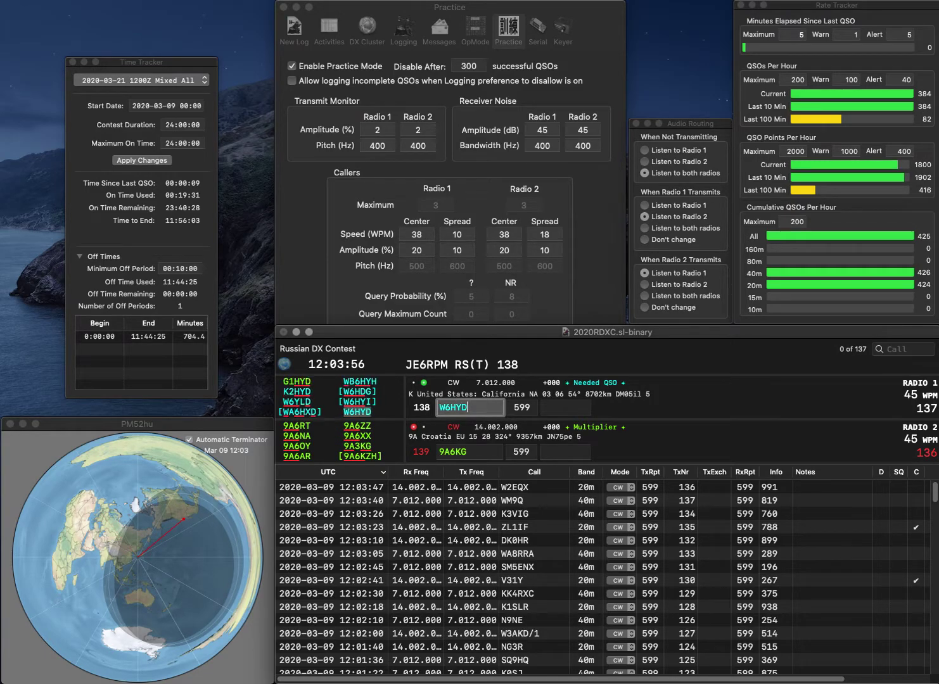
pyautogui.press('Return')
pyautogui.press('`')
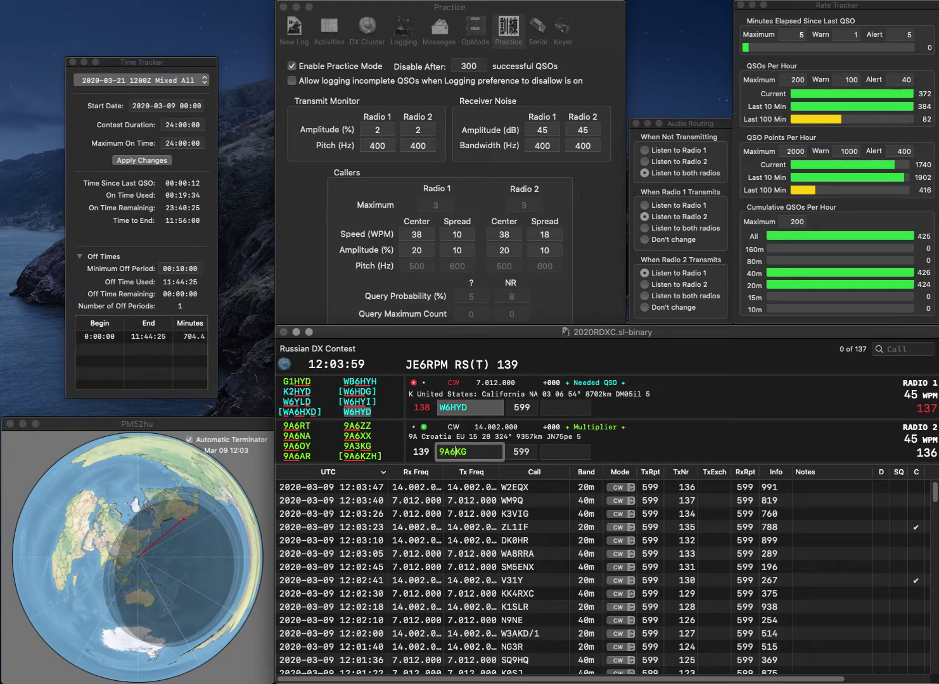
pyautogui.press('BackSpace')
pyautogui.write('ZH')
pyautogui.press('Return')
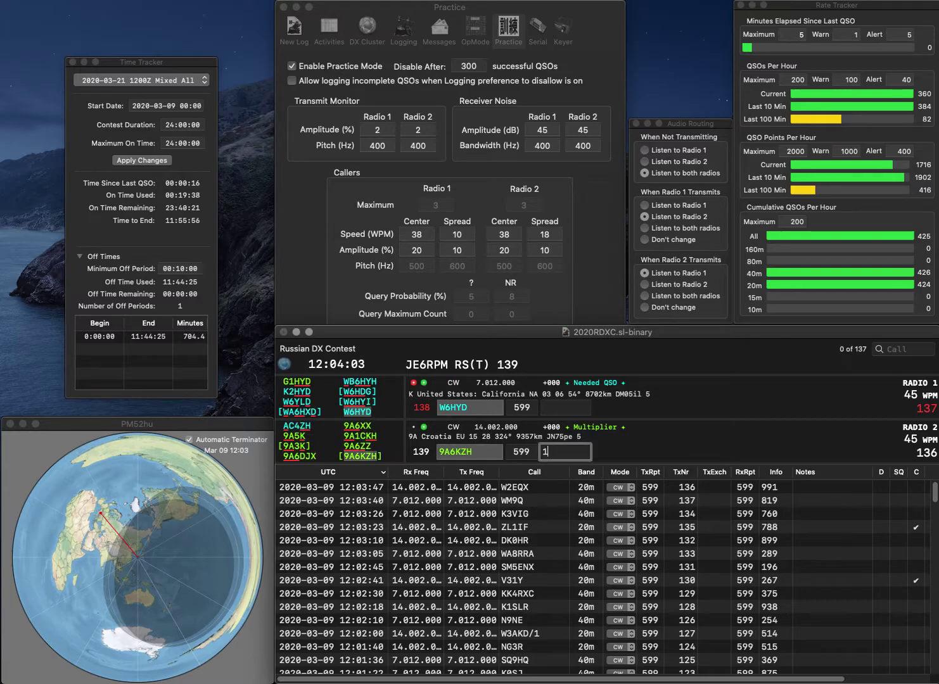
pyautogui.write('118')
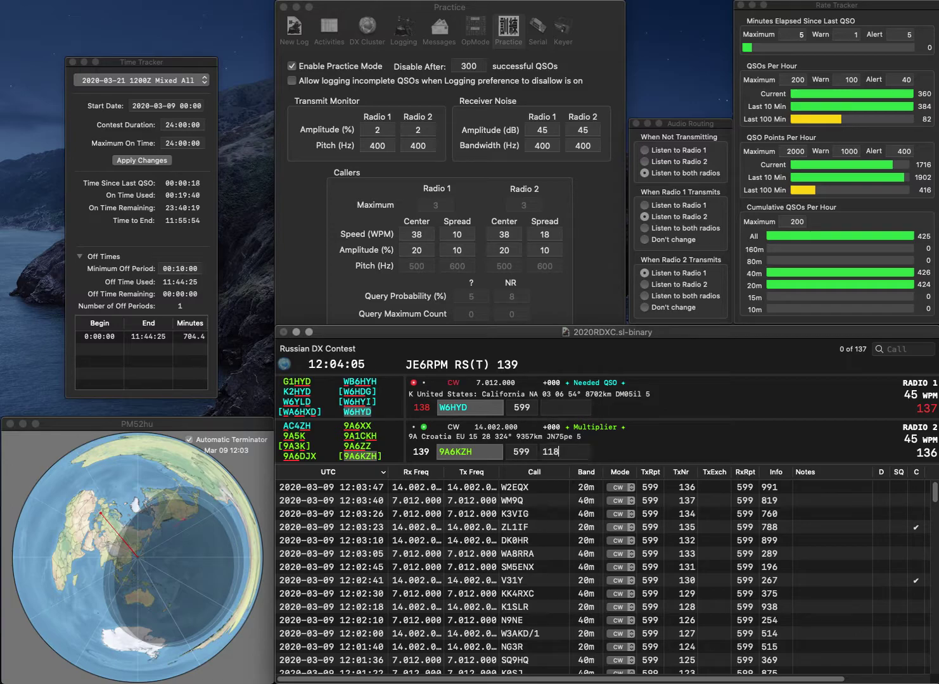
pyautogui.press('Return')
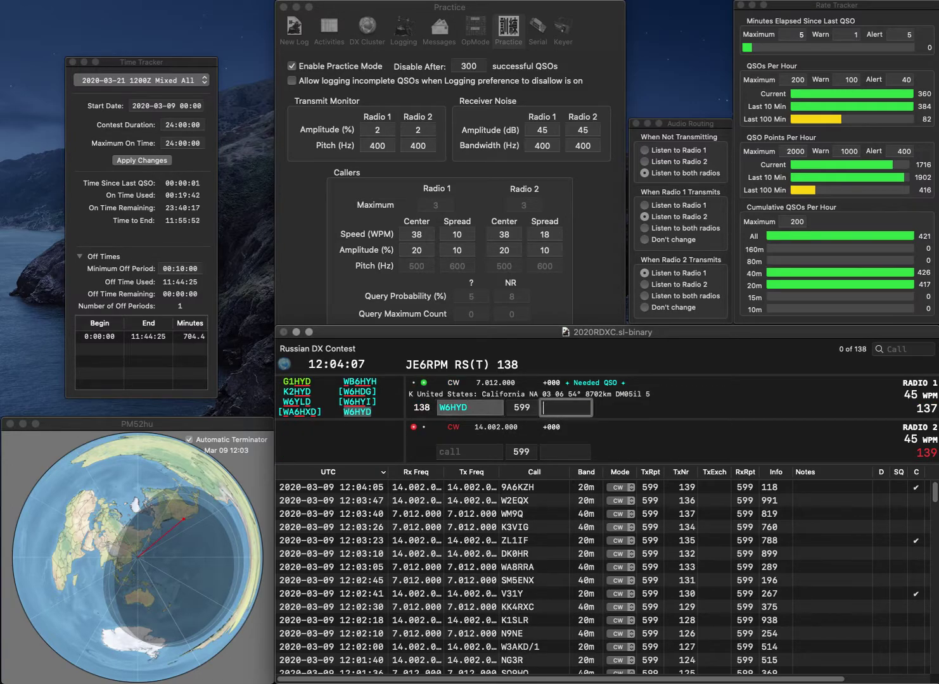
pyautogui.write('2')
pyautogui.write('09')
pyautogui.press('BackSpace')
pyautogui.write('8')
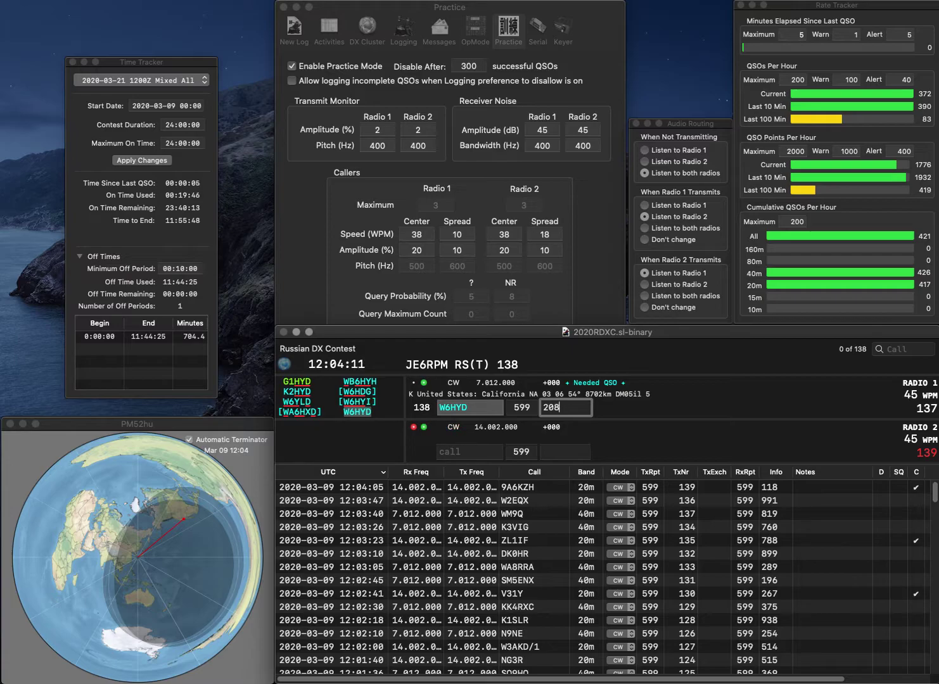
pyautogui.press('Return')
pyautogui.write('1PE')
pyautogui.press('BackSpace')
pyautogui.write('Z')
pyautogui.press('Home')
pyautogui.write('6J')
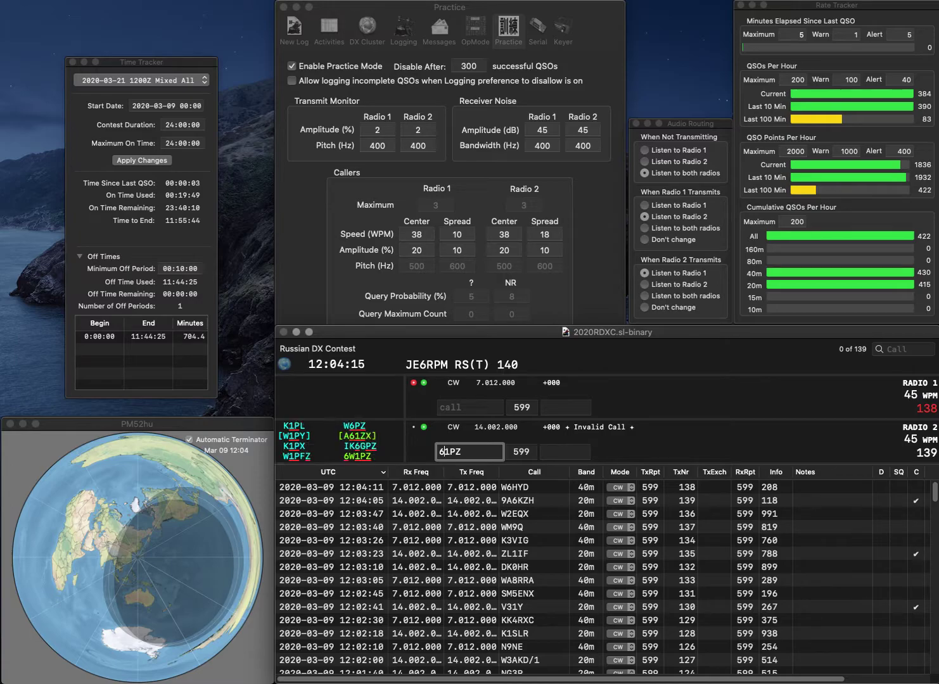
pyautogui.press('BackSpace')
pyautogui.write('W')
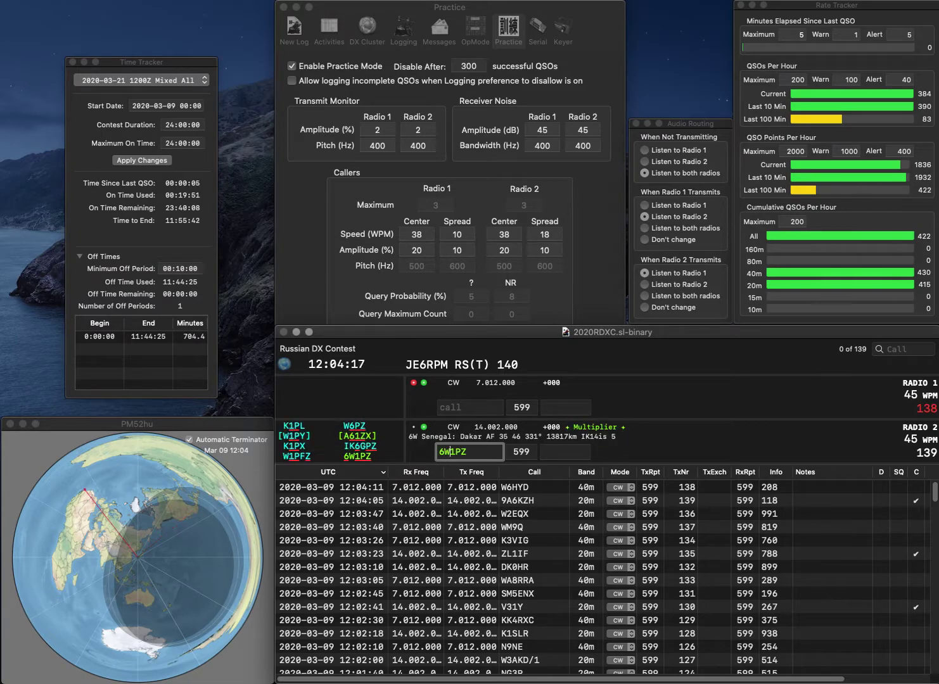
pyautogui.press('Return')
pyautogui.write('DU1IVT')
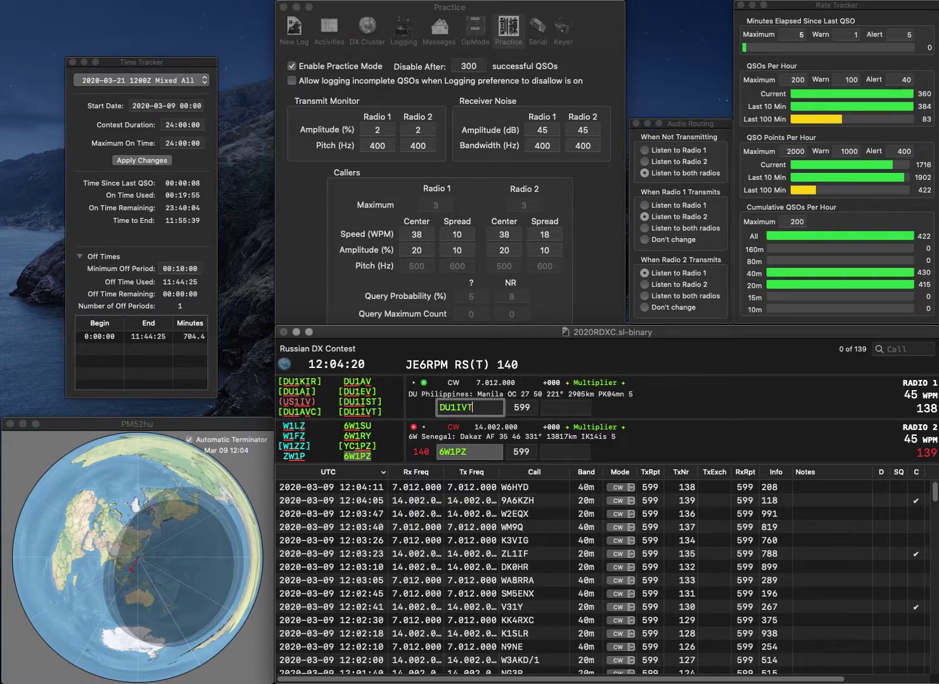
pyautogui.press('Return')
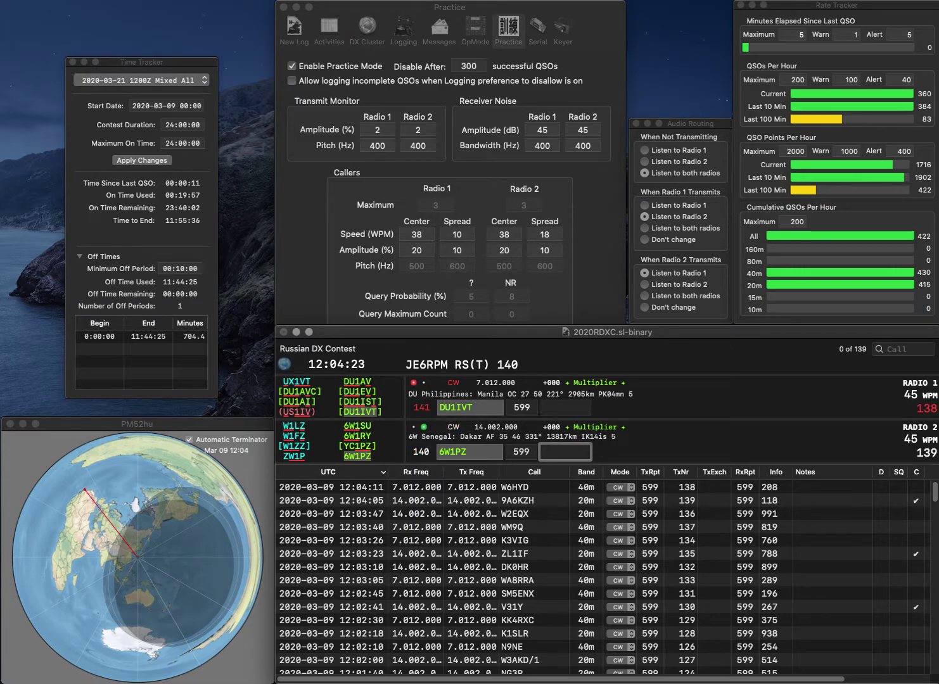
# - Log 6W1PZ on Radio 2 with received exchange 453 and DU1IVT on Radio 1 with 608
pyautogui.write('453')
pyautogui.press('Return')
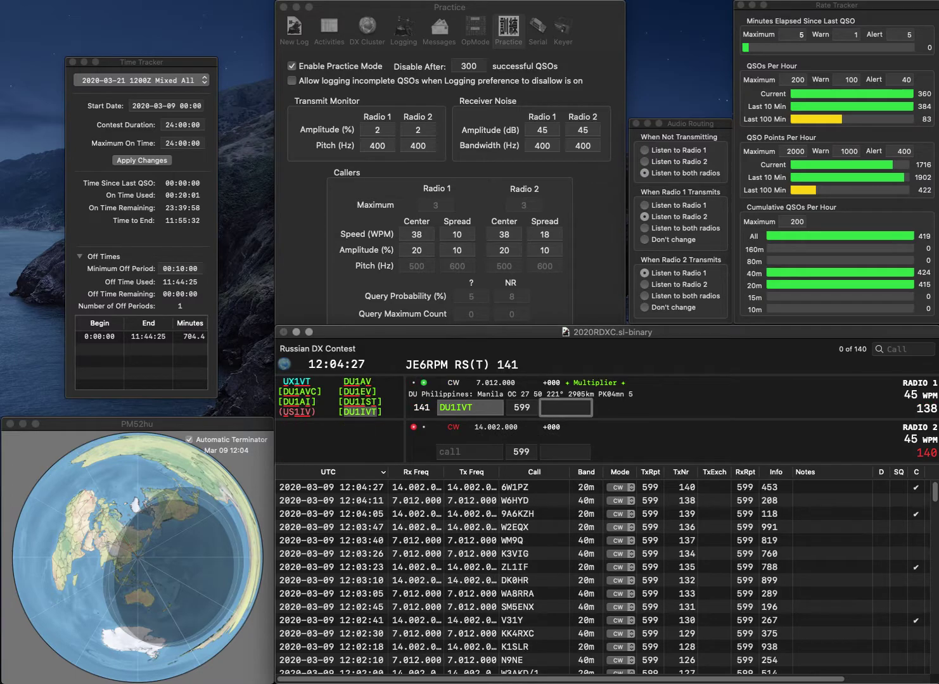
pyautogui.write('608')
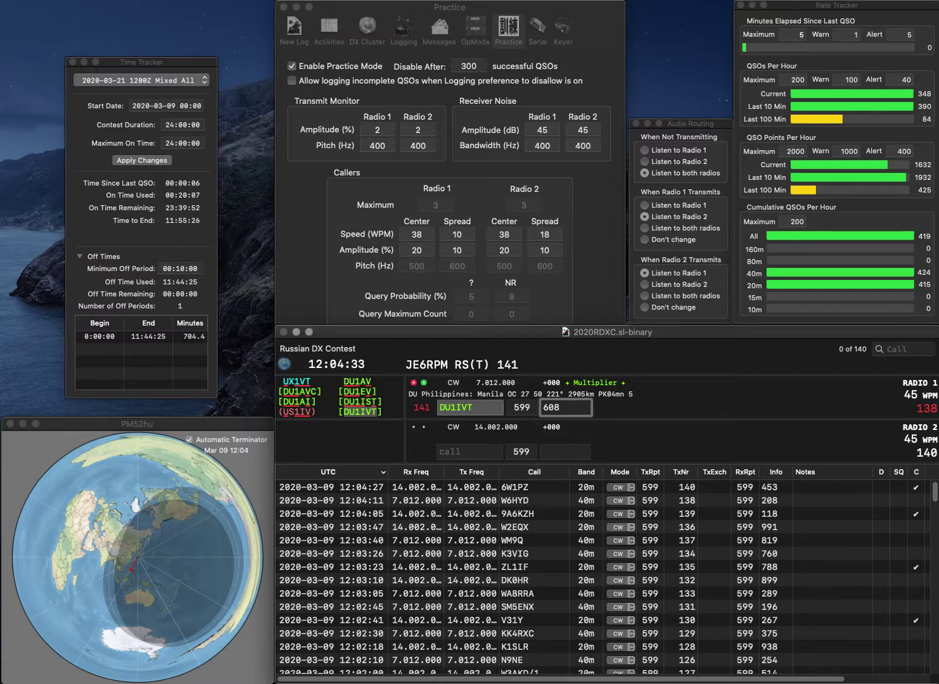
pyautogui.press('Return')
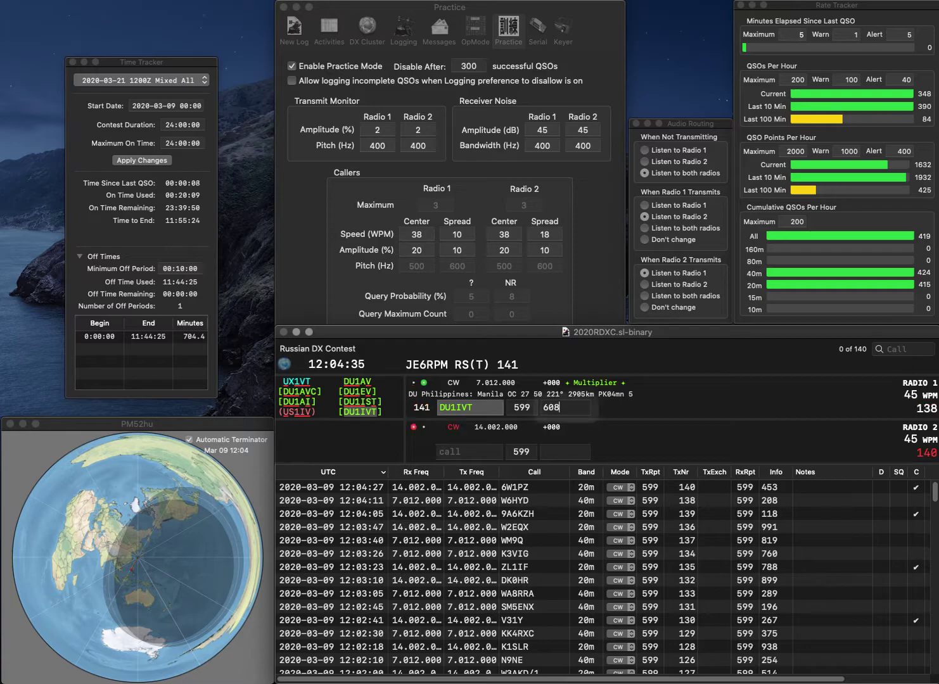
# - Answer the caller F2AI on Radio 2 and the caller JG3LGD on Radio 1
pyautogui.write('F2')
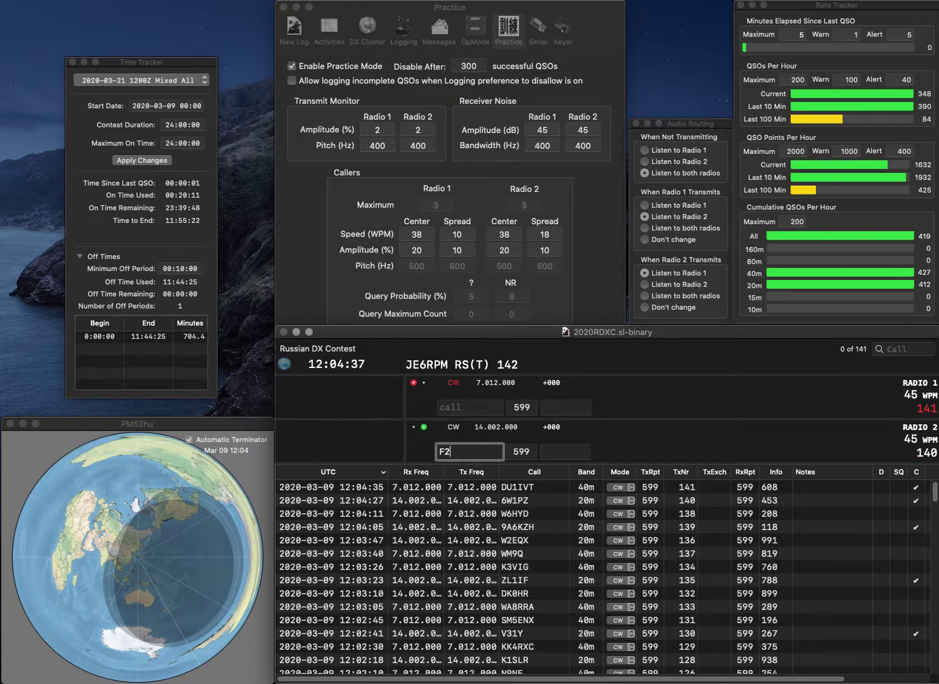
pyautogui.write('AI')
pyautogui.press('Return')
pyautogui.write('JG3LG')
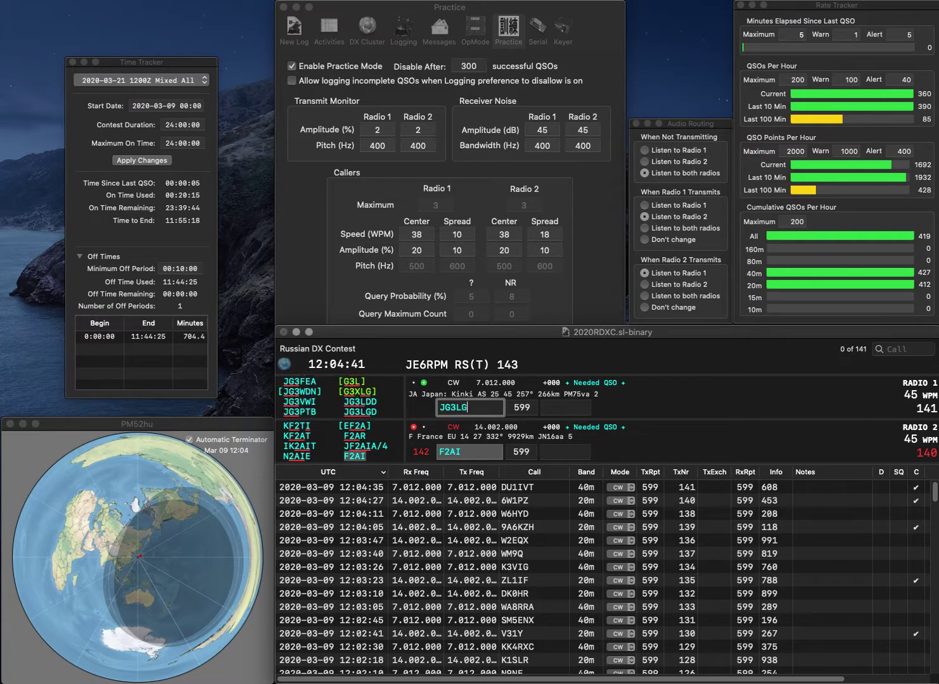
pyautogui.write('D')
pyautogui.press('Return')
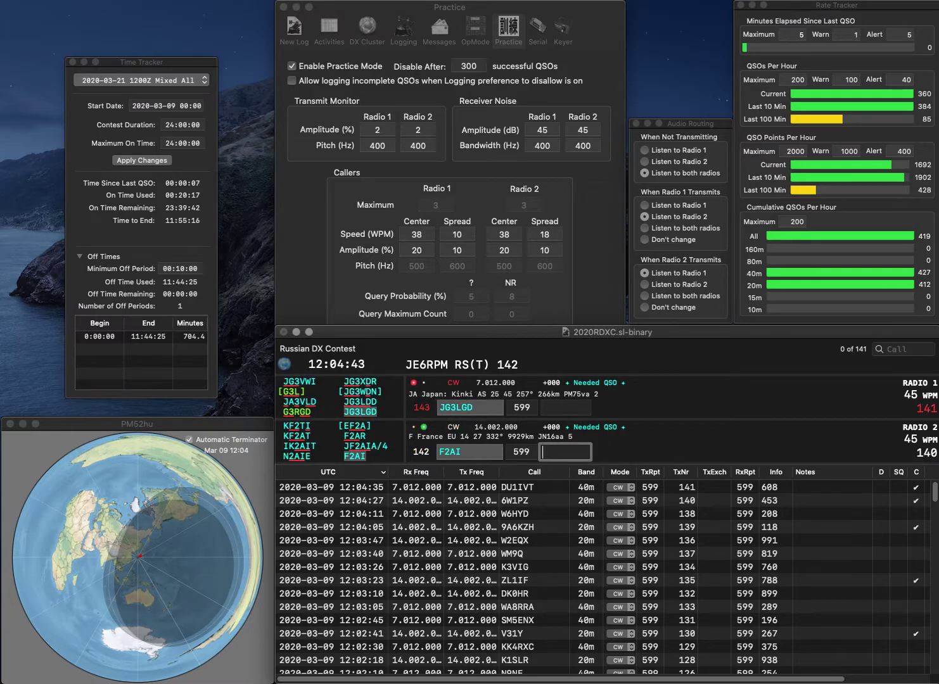
pyautogui.press('Return')
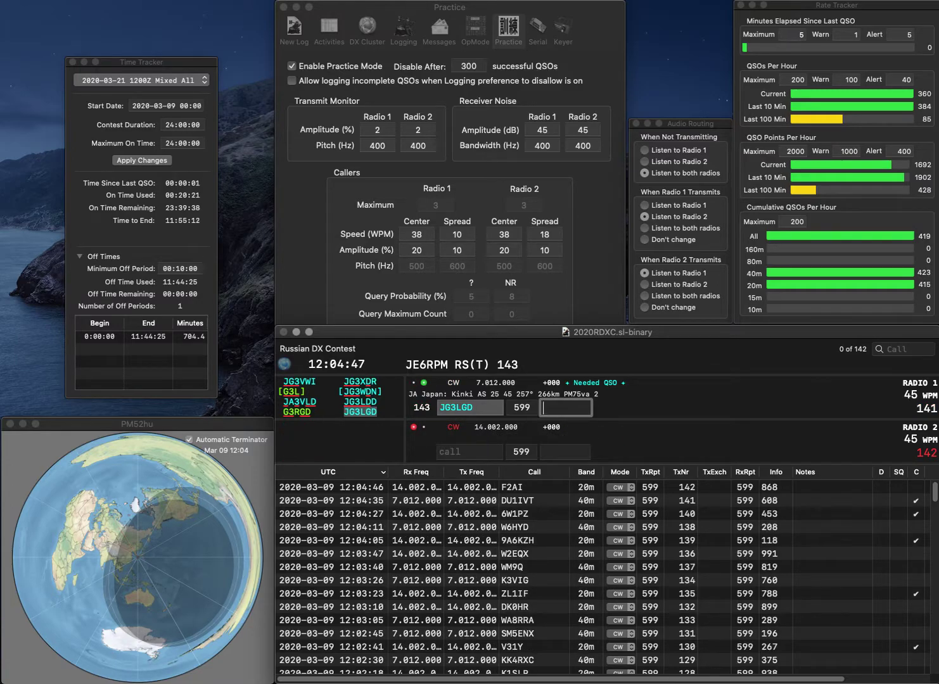
pyautogui.write('1')
pyautogui.press('Return')
# - Answer the partial call NF on Radio 2 and the caller JA1KIH on Radio 1
pyautogui.write('N')
pyautogui.press('Return')
pyautogui.write('JA1KIH')
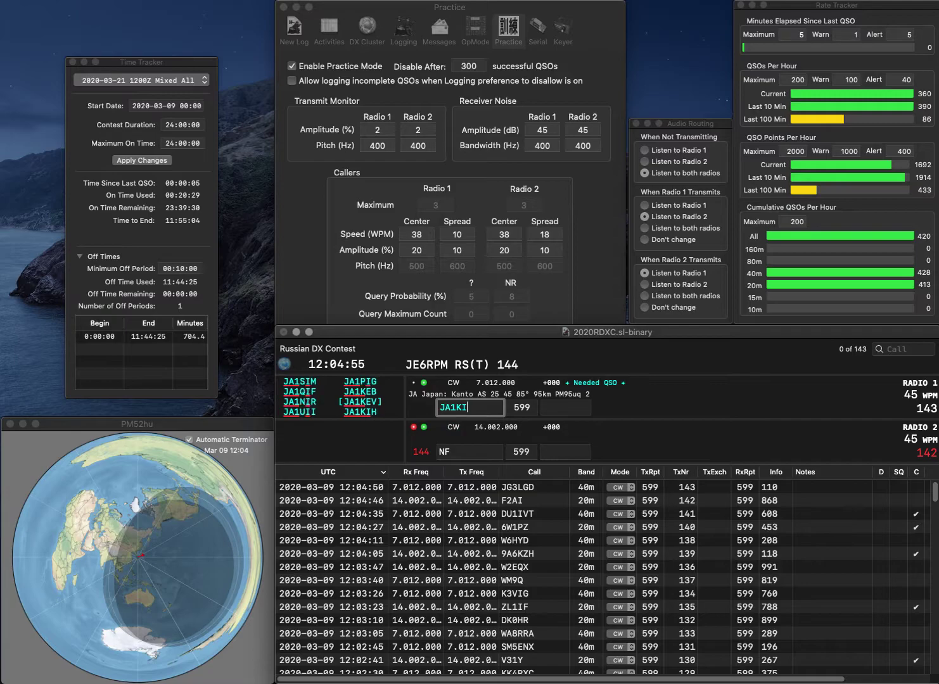
pyautogui.press('Return')
# - Complete the partial Radio 2 call as N6NF and send the reply
pyautogui.write('6')
pyautogui.press('Left')
pyautogui.write('N')
pyautogui.press('Return')
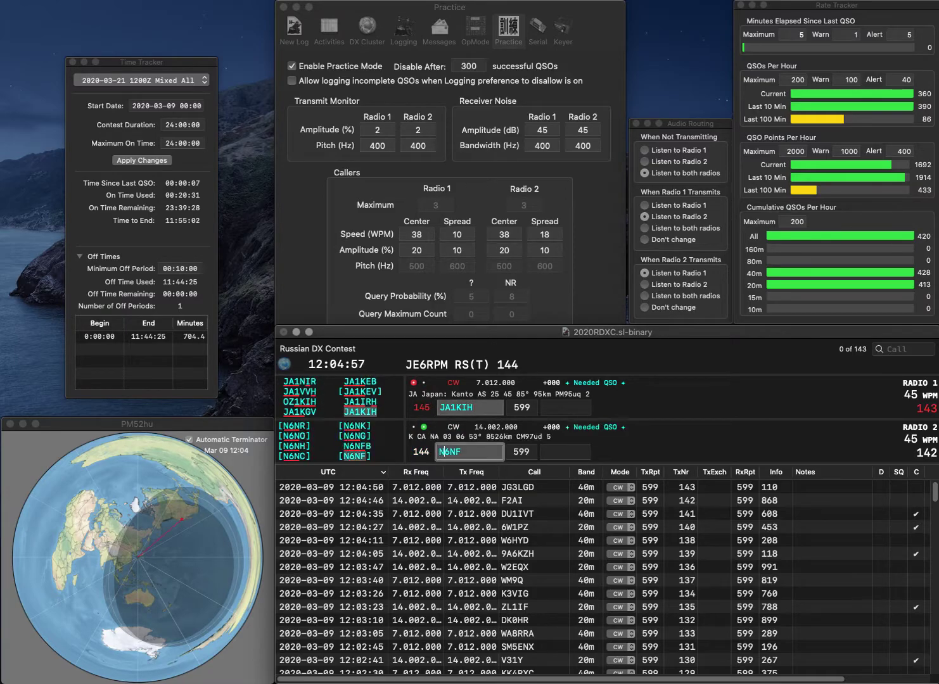
pyautogui.press('Tab')
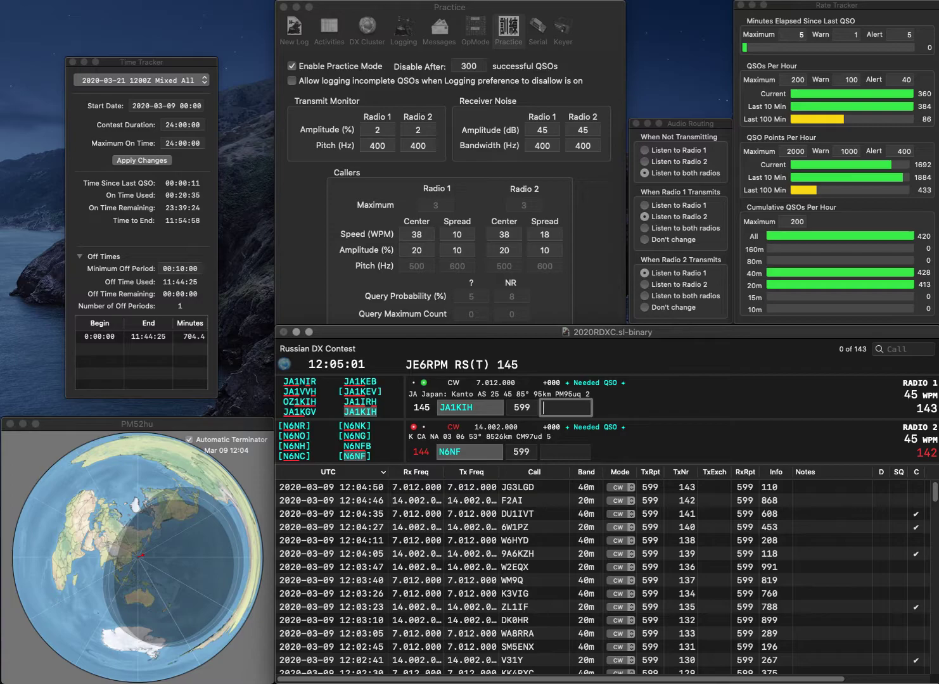
# - Log JA1KIH on Radio 1 with received exchange 851 and N6NF on Radio 2 with 229
pyautogui.write('851')
pyautogui.press('Return')
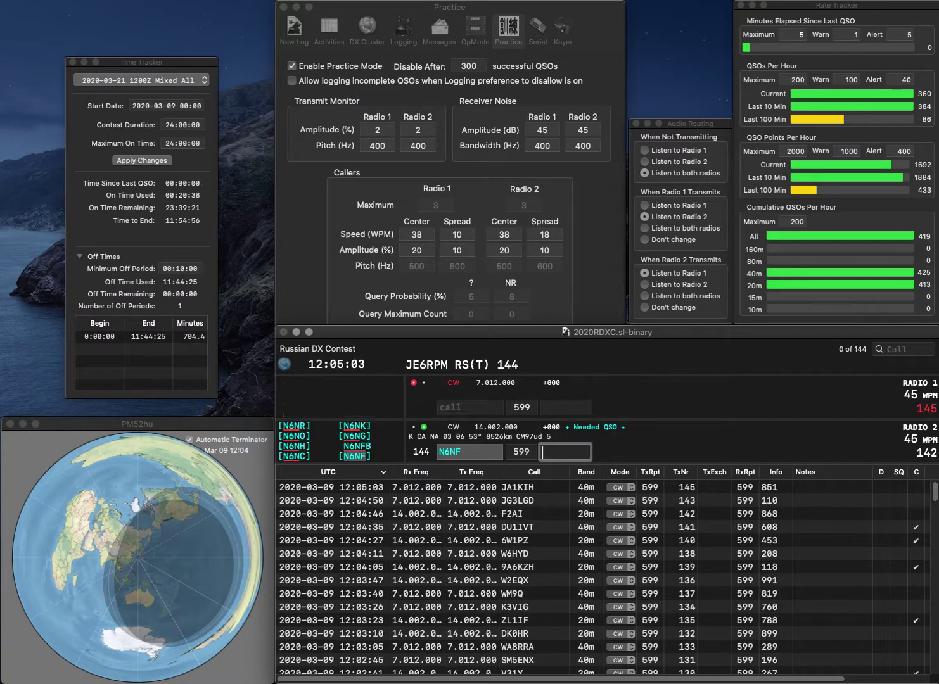
pyautogui.write('229')
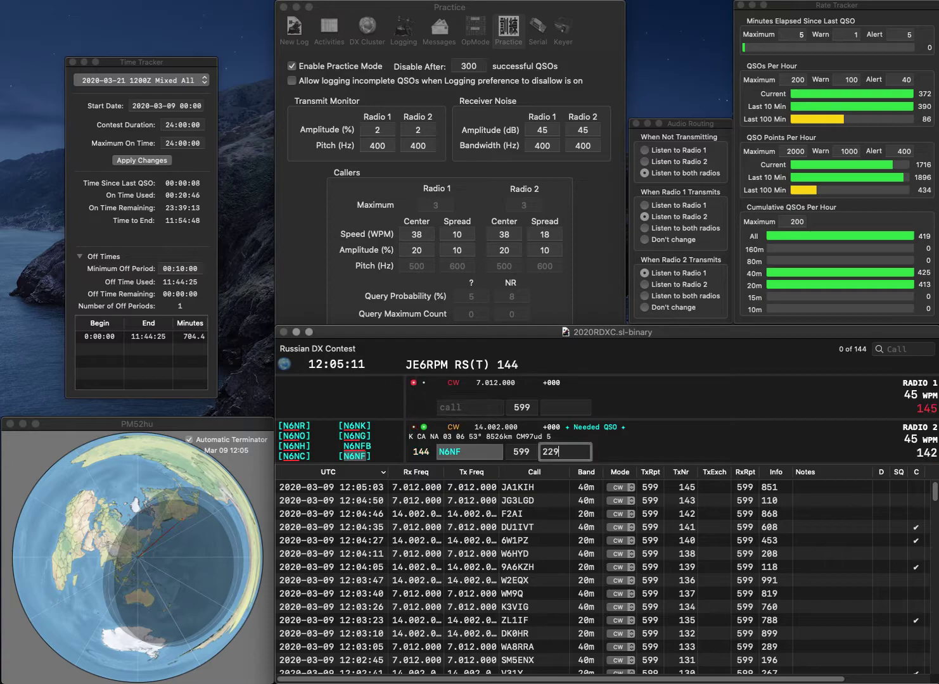
pyautogui.press('Return')
pyautogui.write('VK2LX')
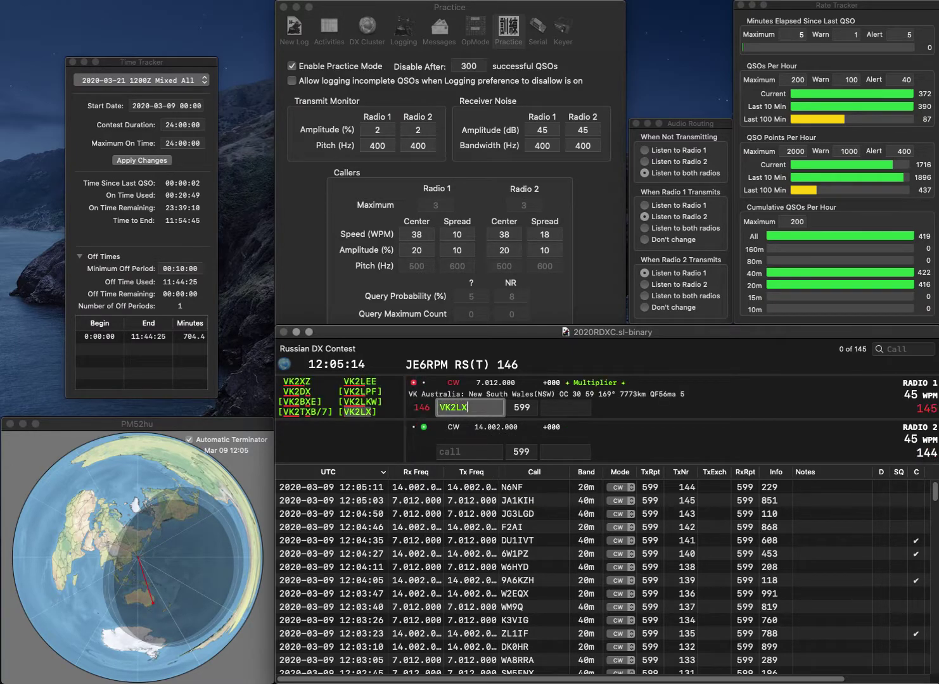
pyautogui.press('Return')
pyautogui.write('K3TW')
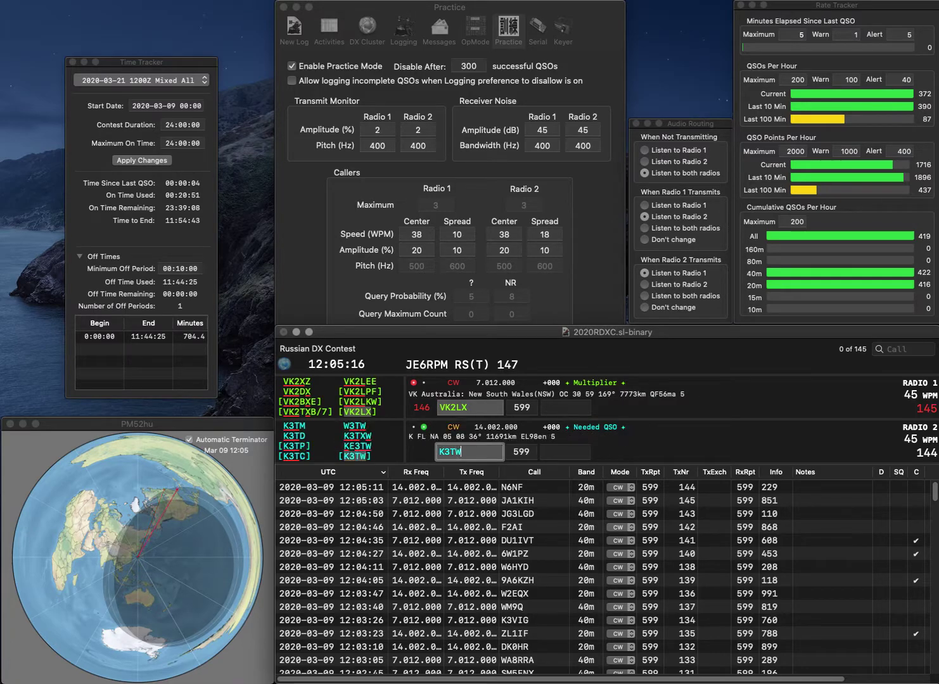
pyautogui.press('Return')
pyautogui.press('Return')
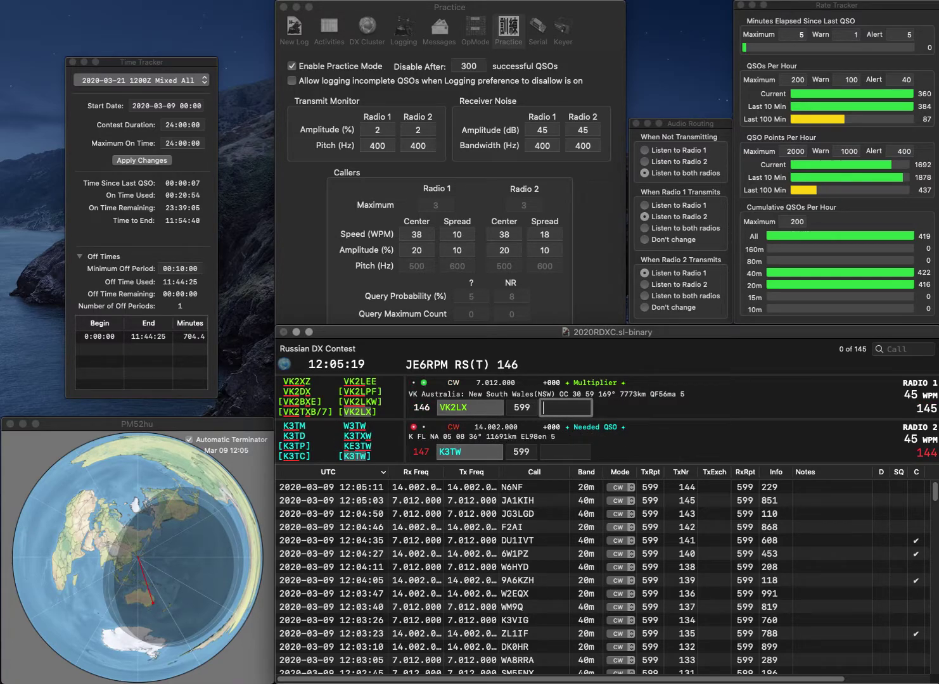
# - Log VK2LX on Radio 1 with received exchange 640 and K3TW on Radio 2 with 214
pyautogui.write('640')
pyautogui.press('Return')
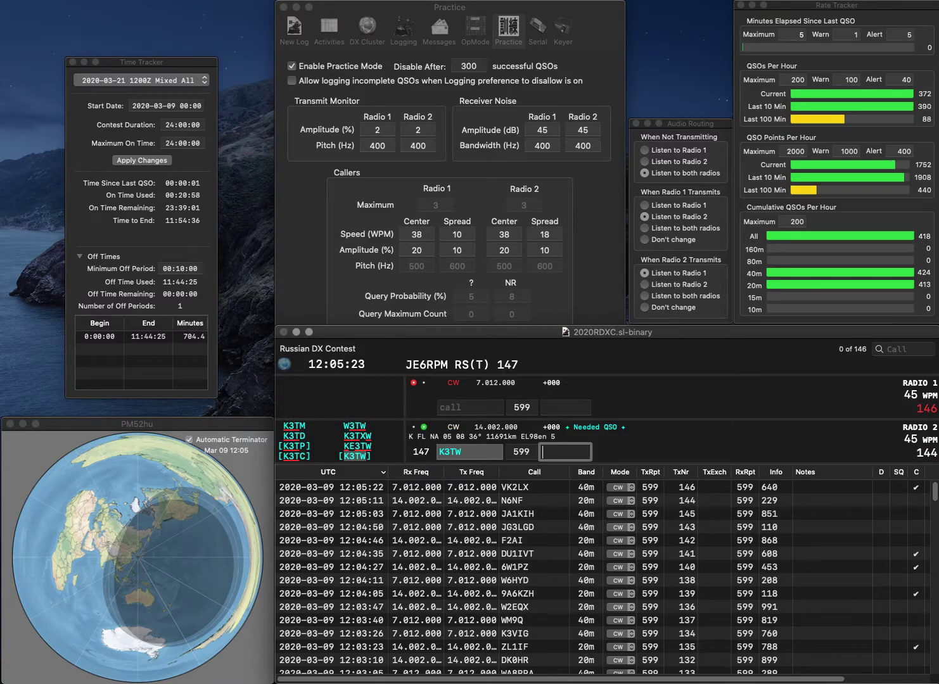
pyautogui.write('214')
pyautogui.press('Return')
# - Answer the caller YB1FWO/9 on Radio 1
pyautogui.write('1FW')
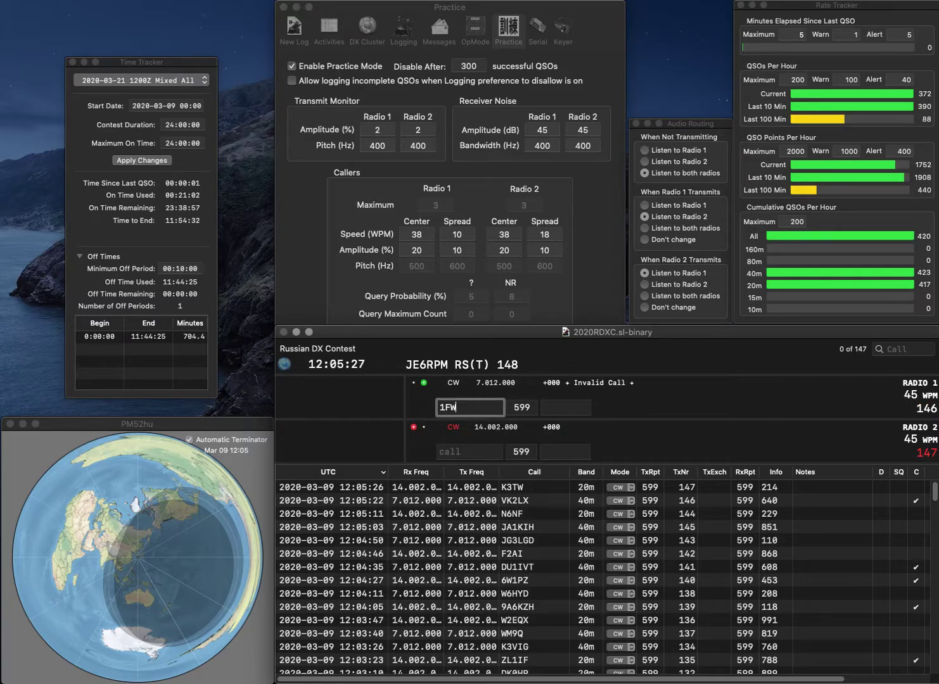
pyautogui.write('O/9')
pyautogui.press('Home')
pyautogui.write('YB')
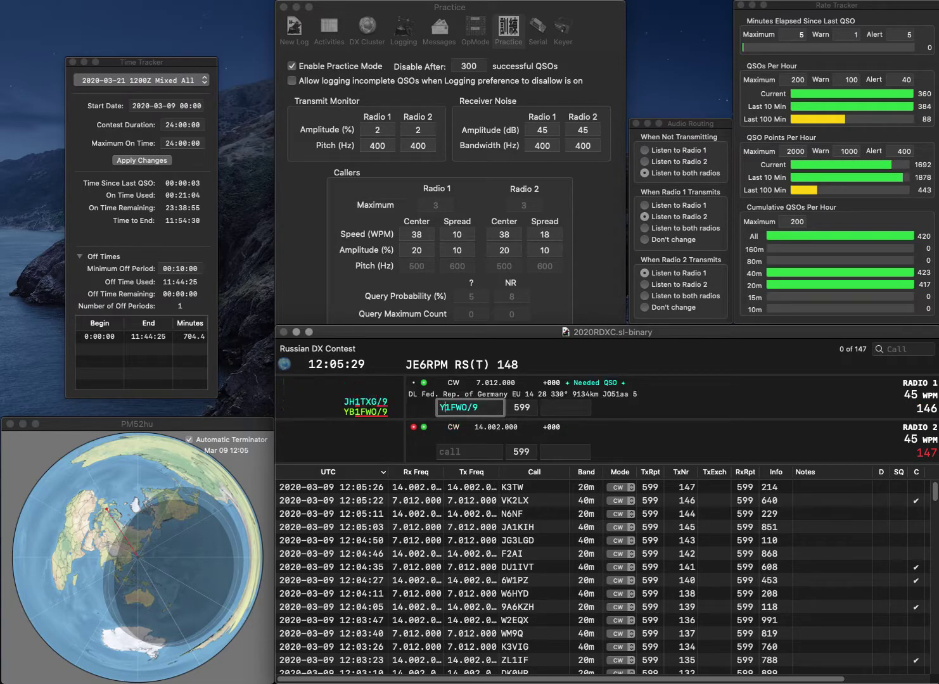
pyautogui.press('Return')
pyautogui.write('1OW')
pyautogui.press('Home')
pyautogui.write('W')
pyautogui.press('BackSpace')
pyautogui.write('RA')
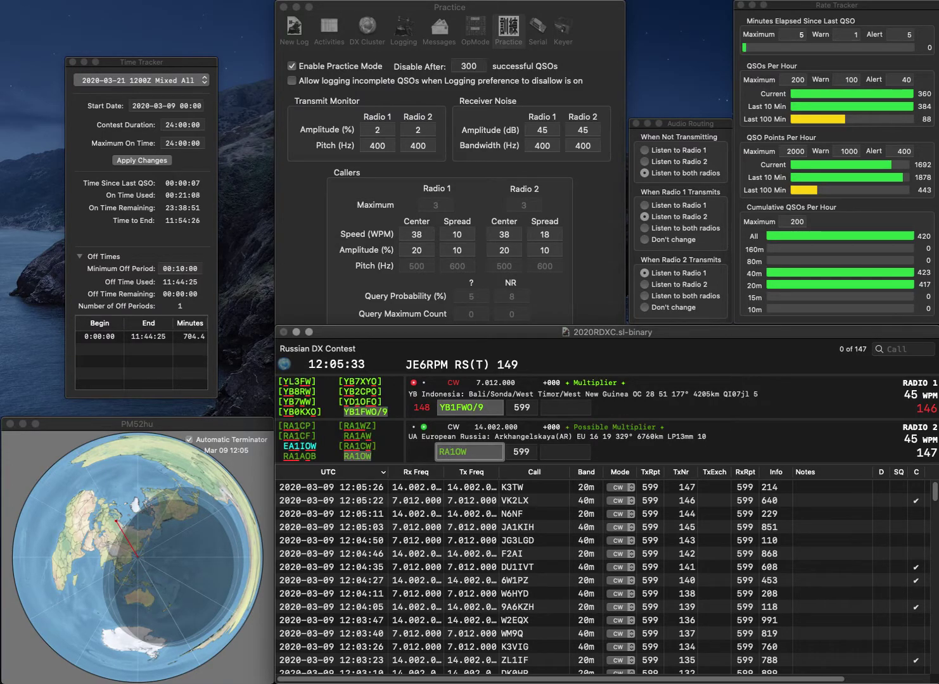
pyautogui.press('Return')
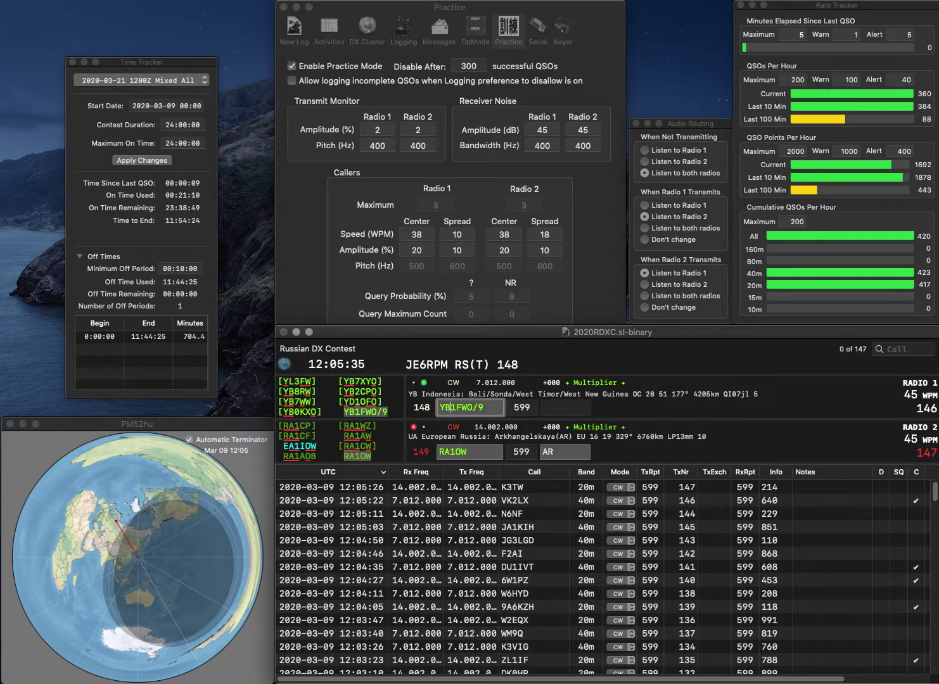
pyautogui.write('609')
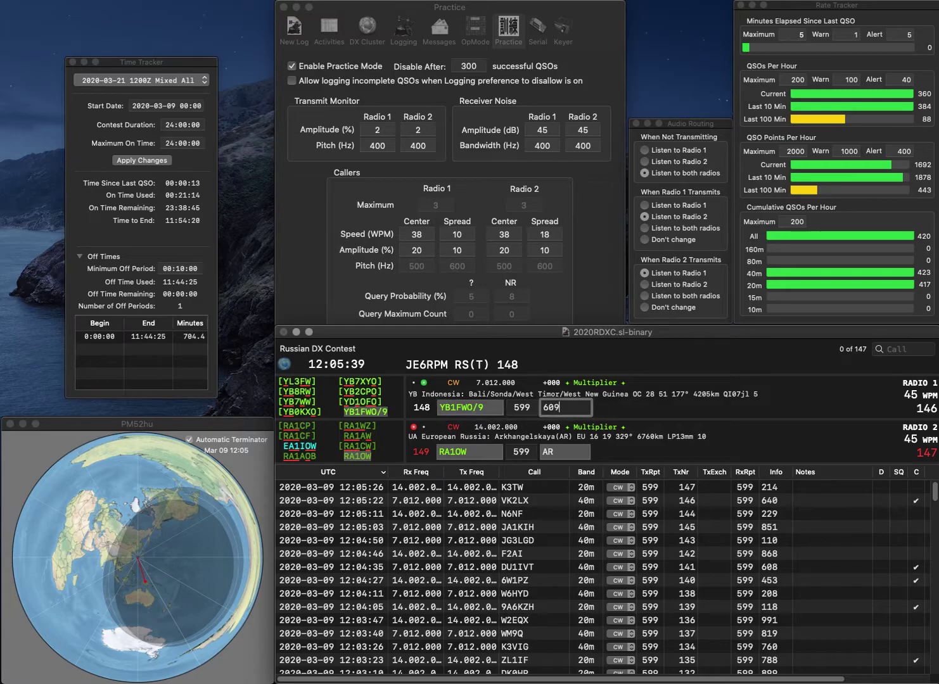
pyautogui.press('Return')
pyautogui.press('Return')
pyautogui.write('N4')
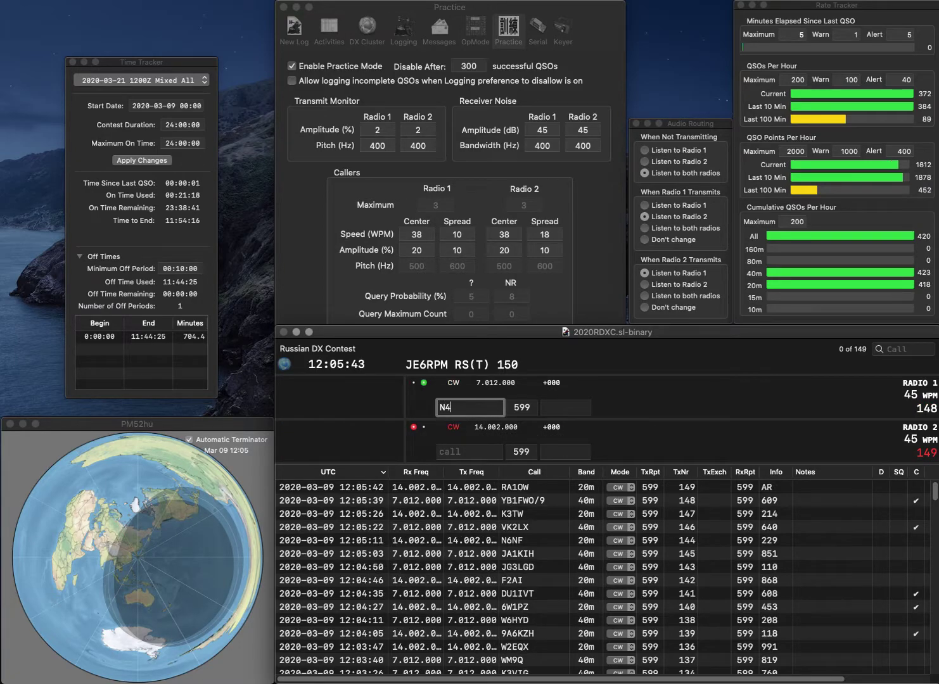
pyautogui.write('UK')
pyautogui.press('Return')
pyautogui.write('AA9DU')
pyautogui.press('Return')
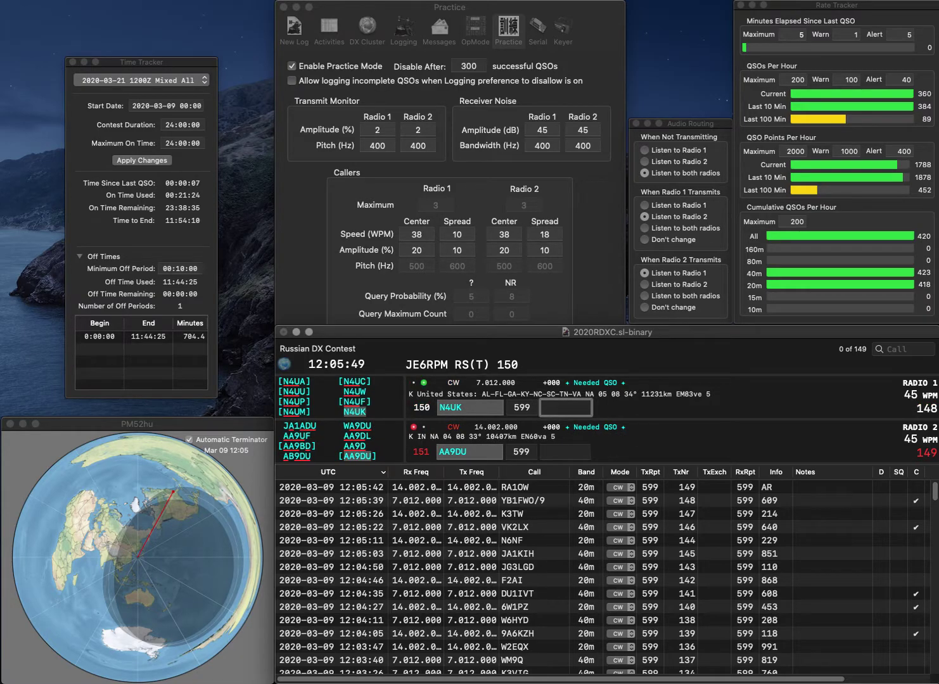
pyautogui.write('670')
pyautogui.press('Return')
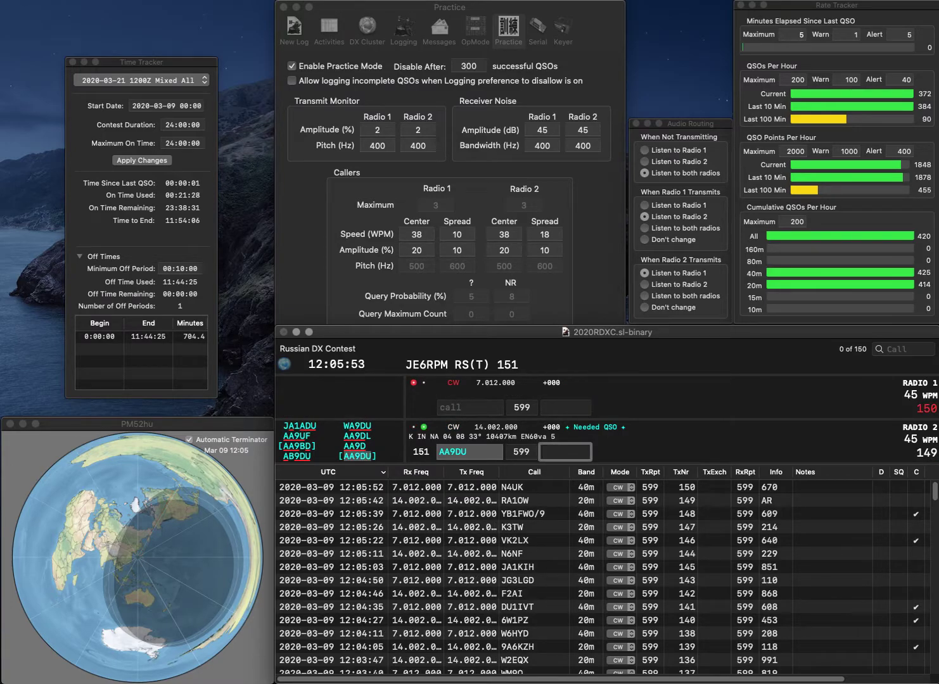
pyautogui.press('Return')
# - Answer the caller KI6NAZ on Radio 1
pyautogui.write('KI6NA')
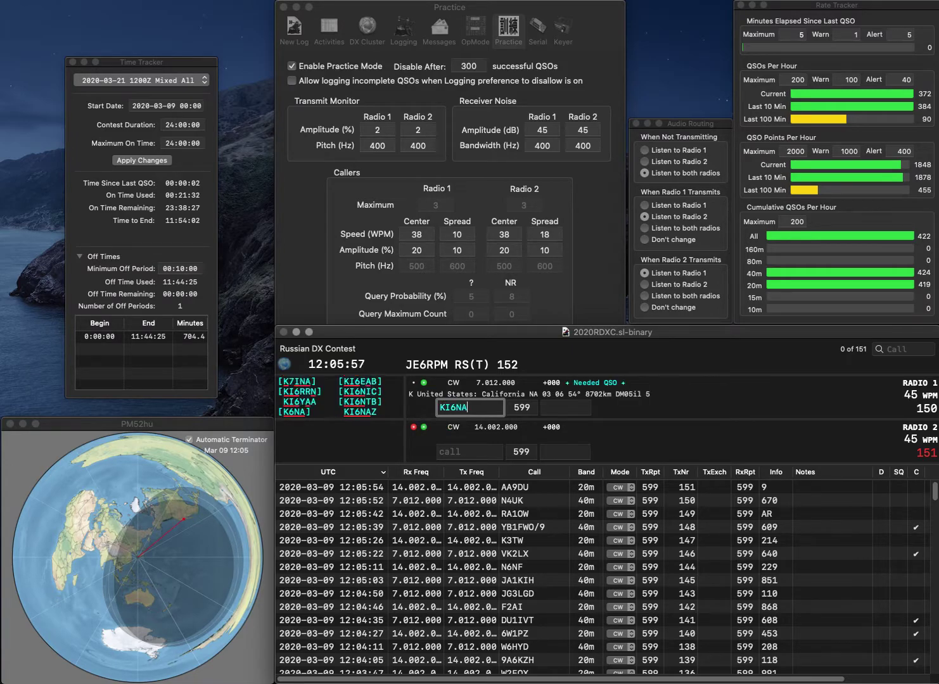
pyautogui.write('Z')
pyautogui.press('Return')
# - Answer the Radio 2 caller as BG6HZD, correct the call to BG6SZD and send the reply
pyautogui.write('BG6')
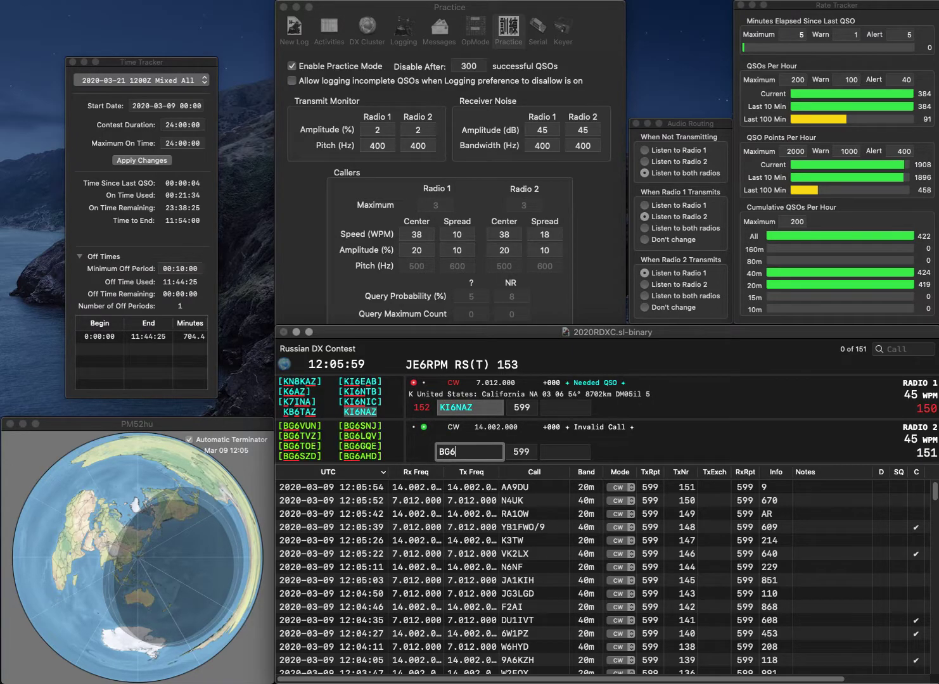
pyautogui.write('HZD')
pyautogui.press('Return')
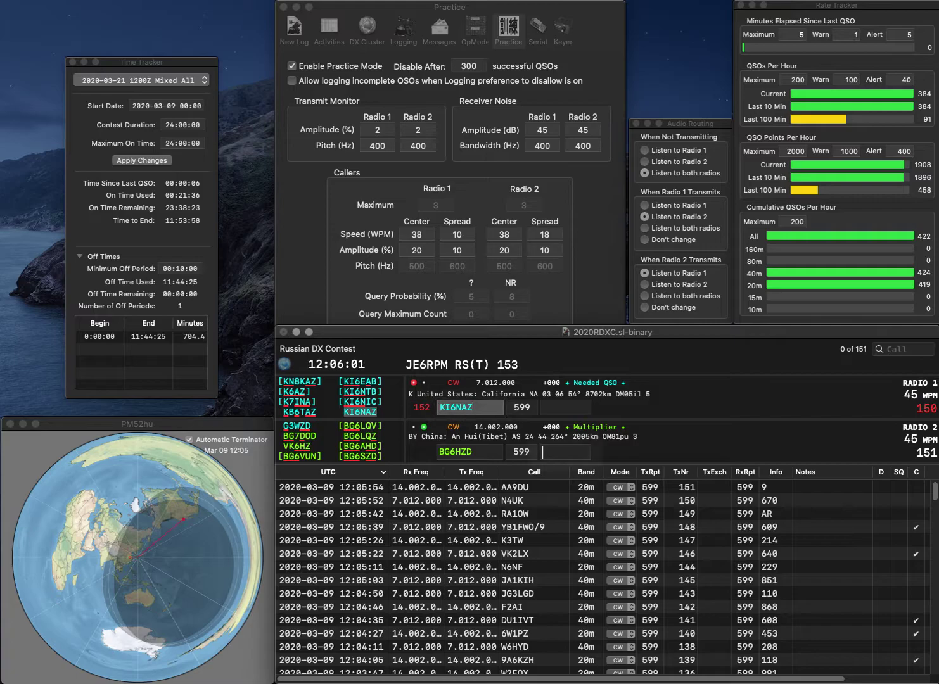
pyautogui.click(462, 452)
pyautogui.press('BackSpace')
pyautogui.write('S')
pyautogui.press('Return')
pyautogui.write('5')
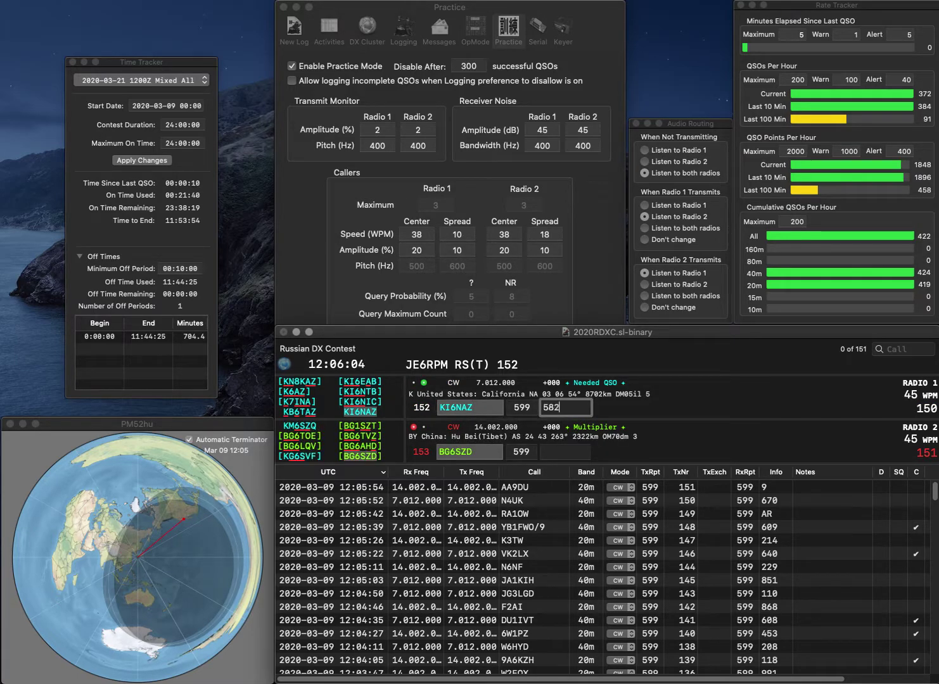
pyautogui.write('82')
pyautogui.press('Return')
pyautogui.press('Return')
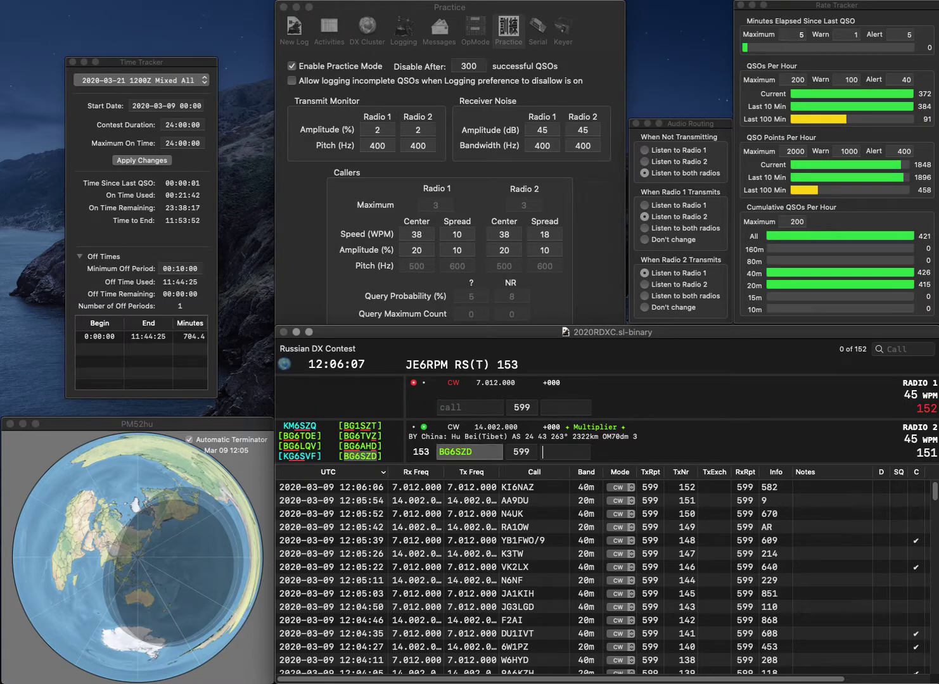
pyautogui.write('LP')
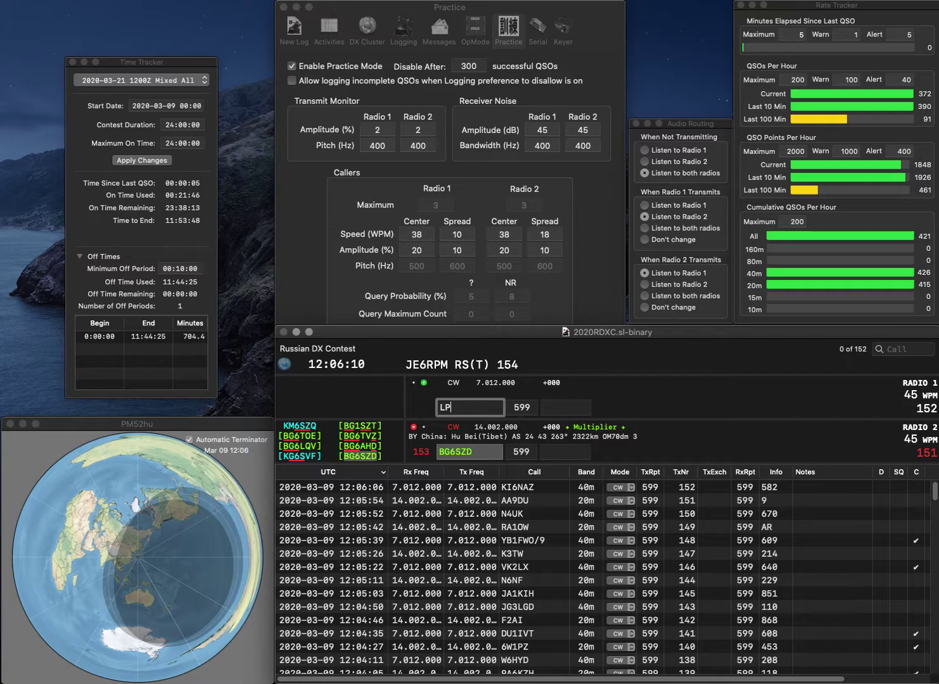
pyautogui.press('`')
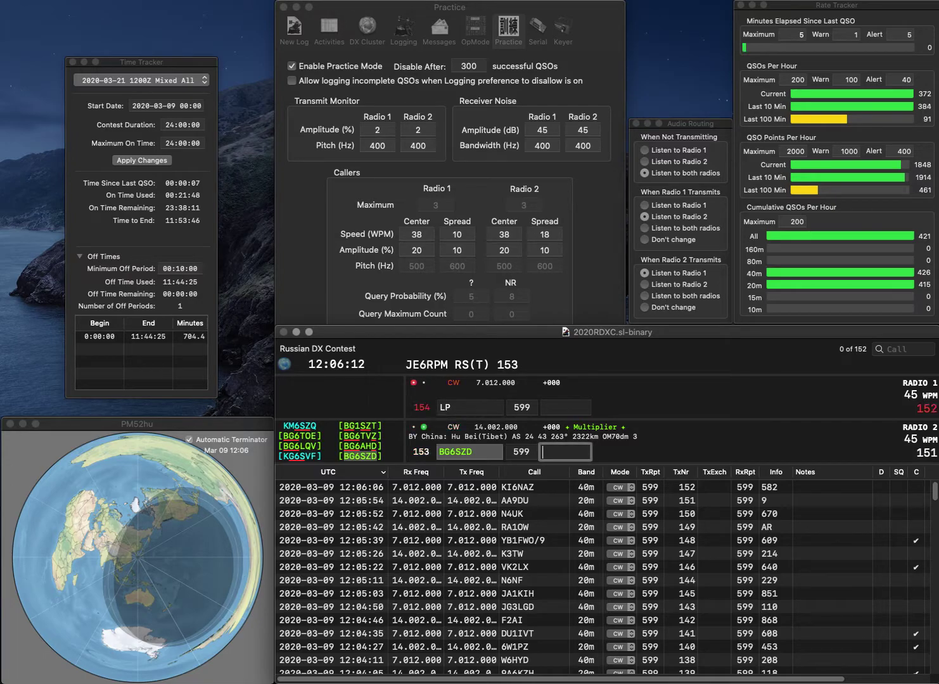
pyautogui.write('143')
pyautogui.press('Return')
# - Complete the partial Radio 1 call as HA9RP and send the reply
pyautogui.write('HA')
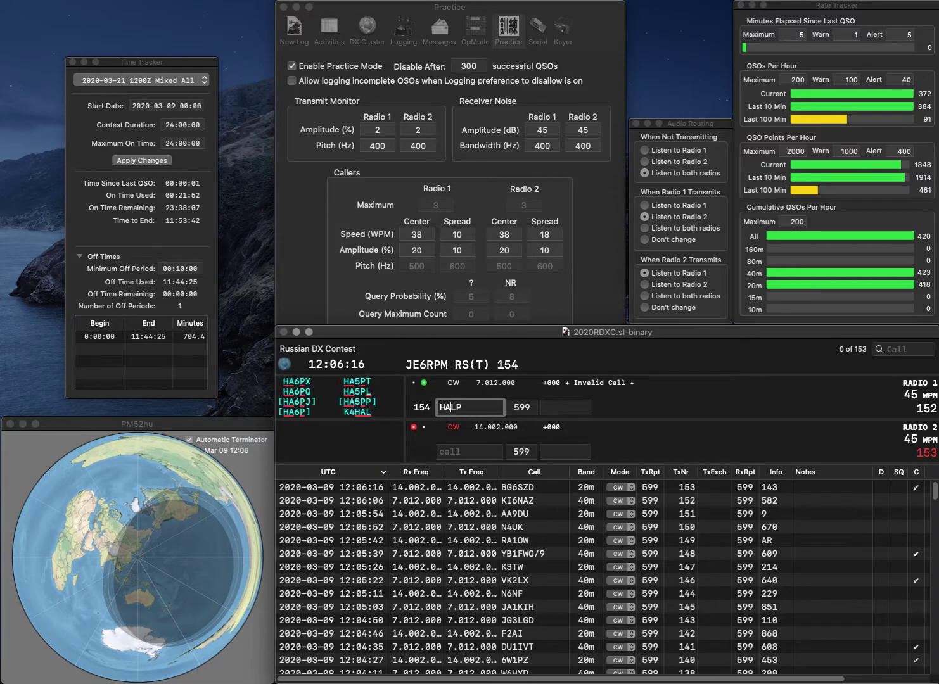
pyautogui.write('9R')
pyautogui.press('Delete')
pyautogui.press('Return')
pyautogui.write('S52G')
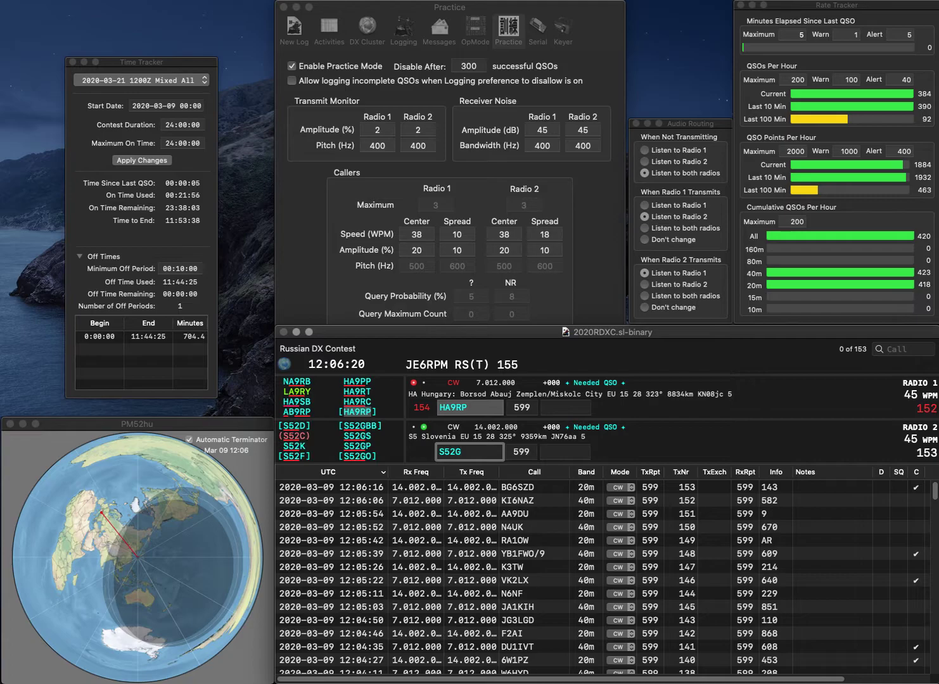
pyautogui.press('BackSpace')
pyautogui.write('ZW')
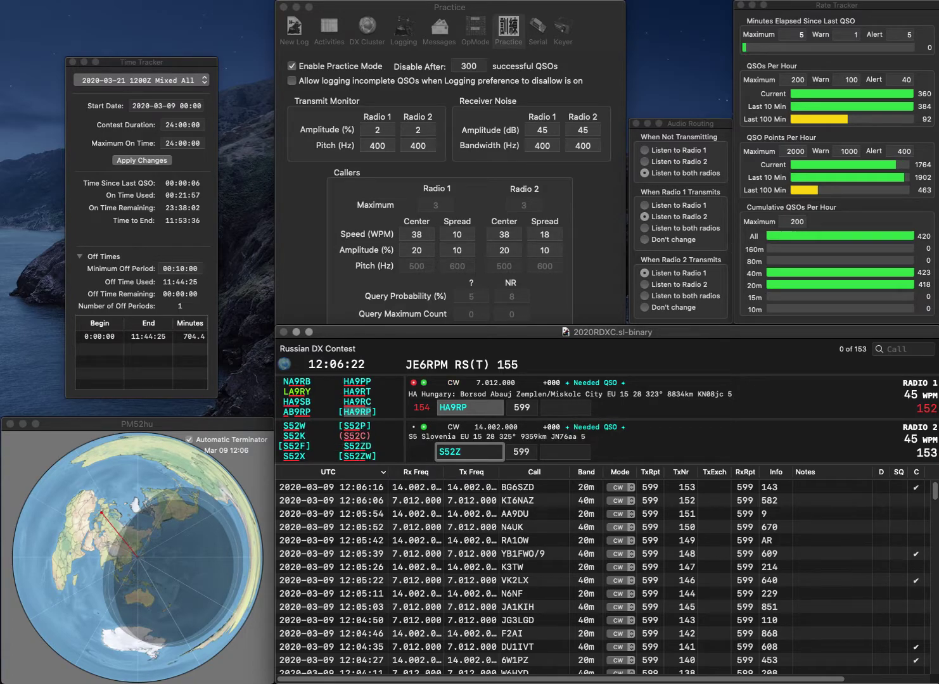
pyautogui.press('Return')
pyautogui.write('891')
pyautogui.press('Return')
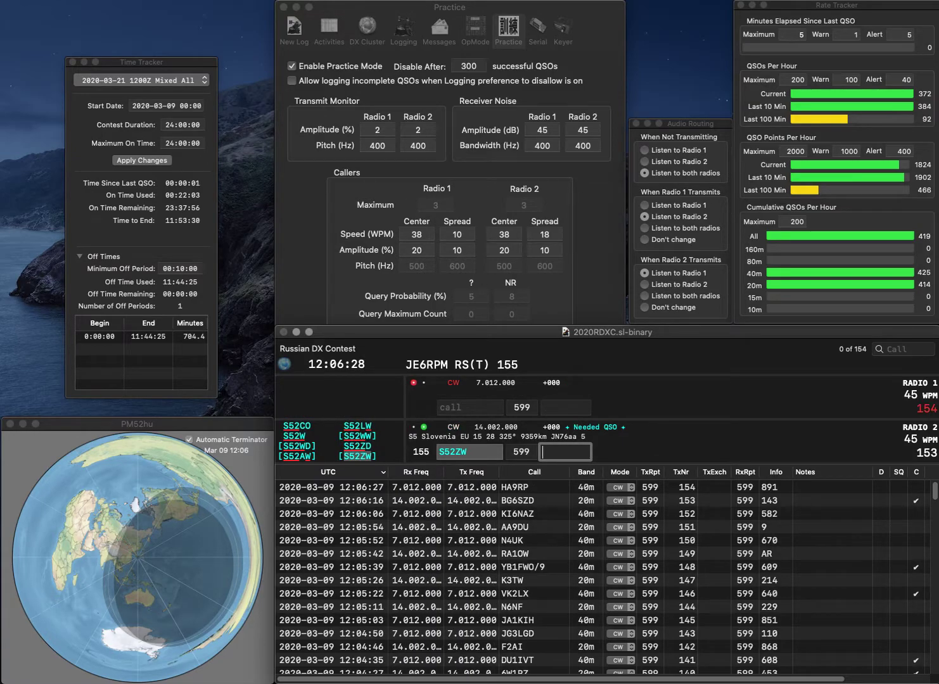
pyautogui.write('356')
pyautogui.press('Return')
pyautogui.write('F6DGV')
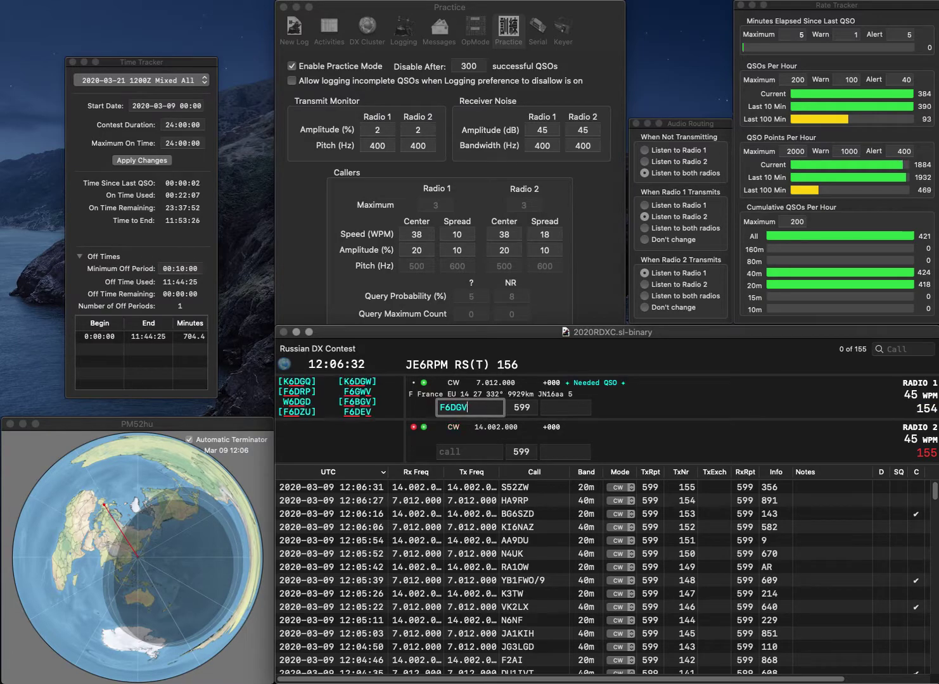
pyautogui.press('BackSpace')
pyautogui.press('BackSpace')
pyautogui.press('BackSpace')
pyautogui.write('BGV')
pyautogui.press('Return')
# - Answer the Radio 2 caller as RA1R
pyautogui.write('1R')
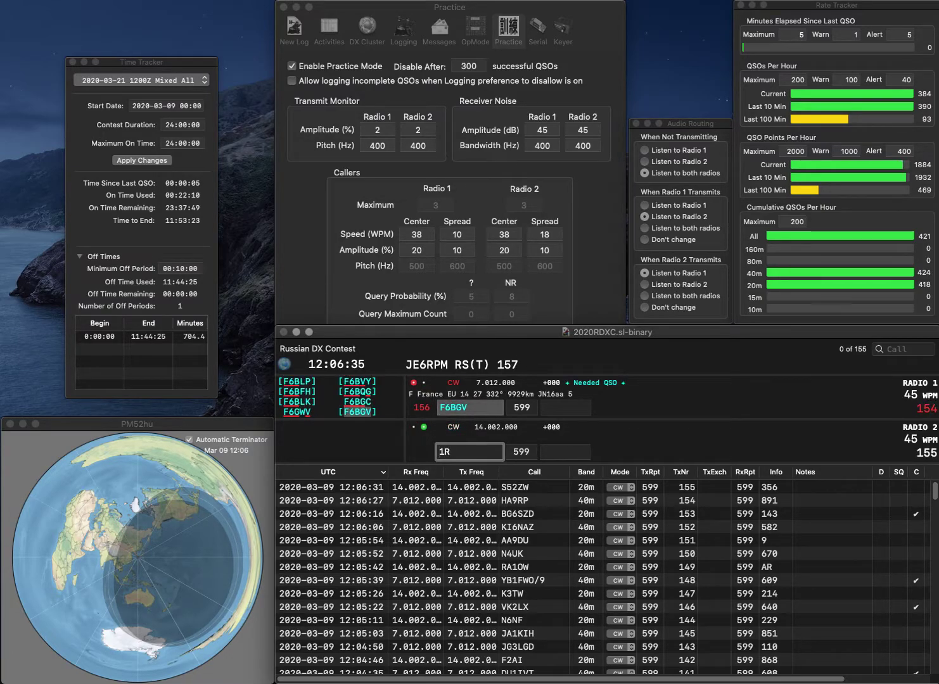
pyautogui.press('Home')
pyautogui.write('RA')
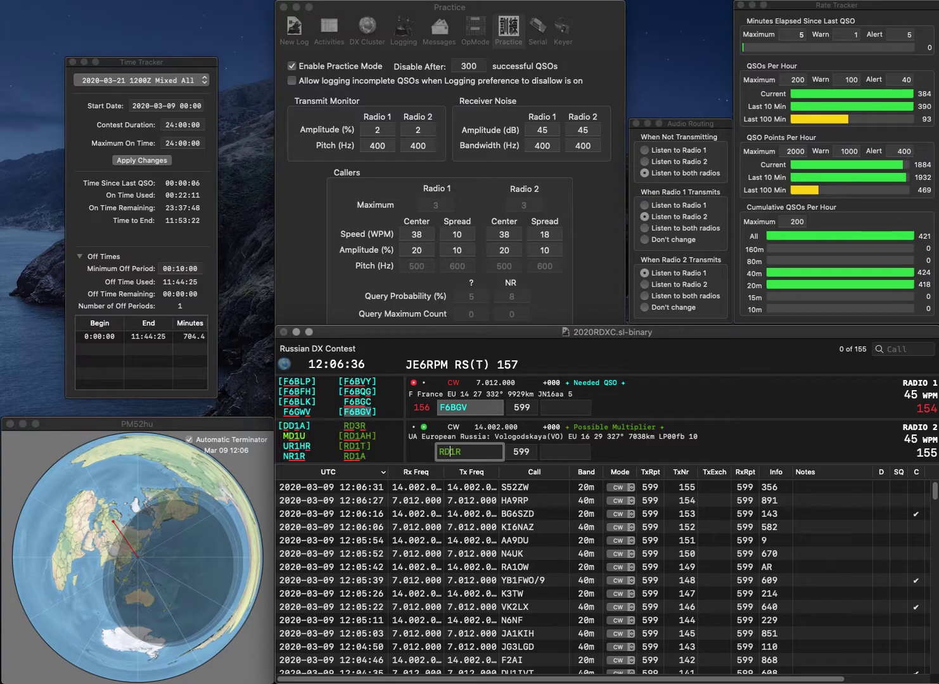
pyautogui.press('Return')
pyautogui.press('Tab')
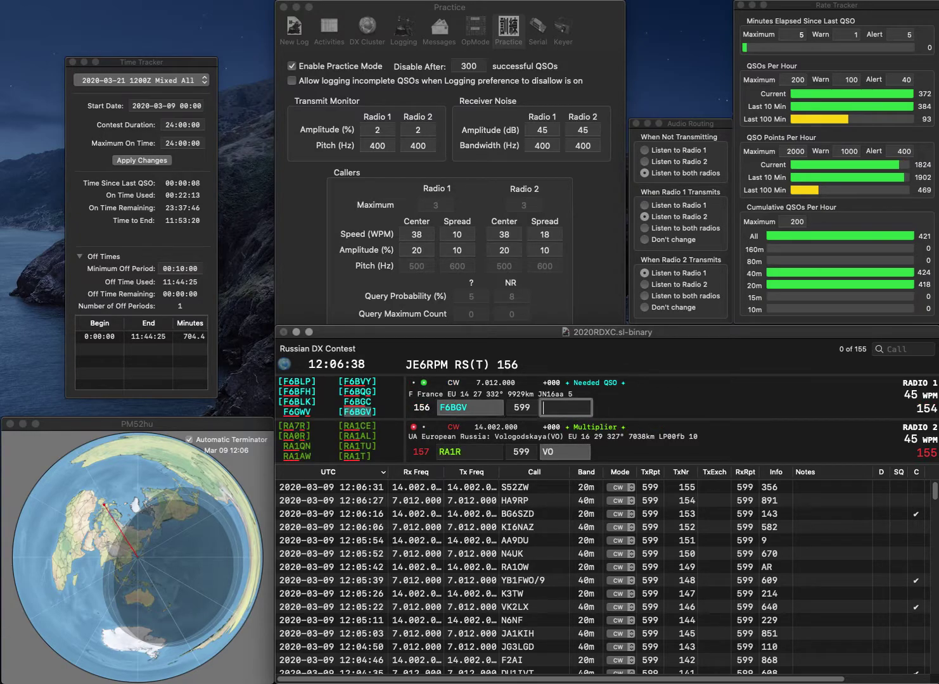
# - Log F6BGV on Radio 1 with received exchange 191 and correct the Radio 2 call to KA1R, resending the reply
pyautogui.write('191')
pyautogui.press('Return')
pyautogui.press('Home')
pyautogui.press('Delete')
pyautogui.press('Delete')
pyautogui.write('LKA')
pyautogui.press('Home')
pyautogui.press('Delete')
pyautogui.press('Return')
# - Answer the caller DF0BW on Radio 1 and log KA1R on Radio 2 with received exchange 106
pyautogui.write('DF0BW')
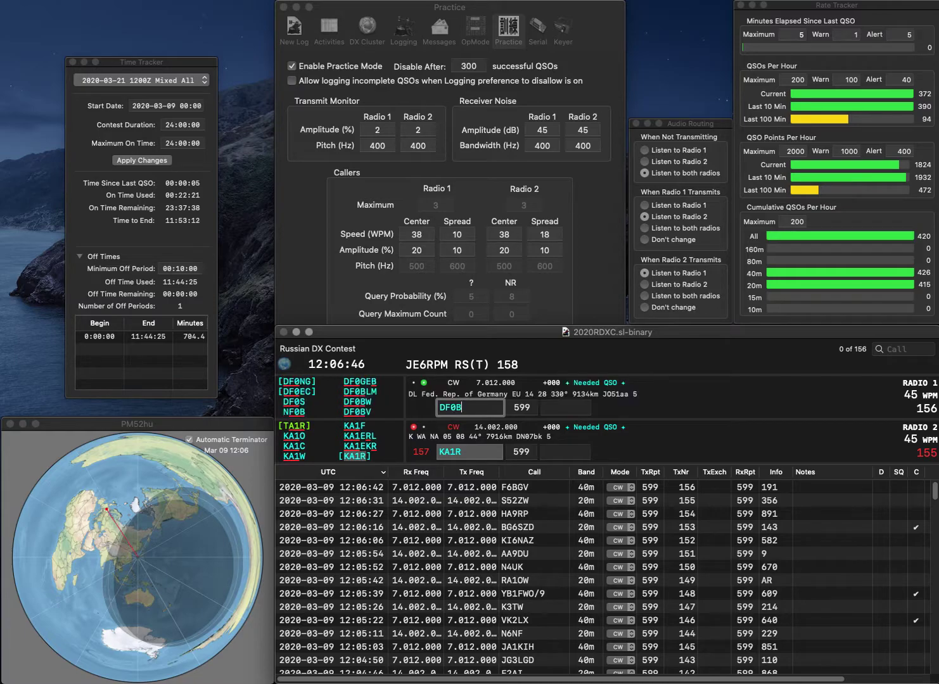
pyautogui.press('Return')
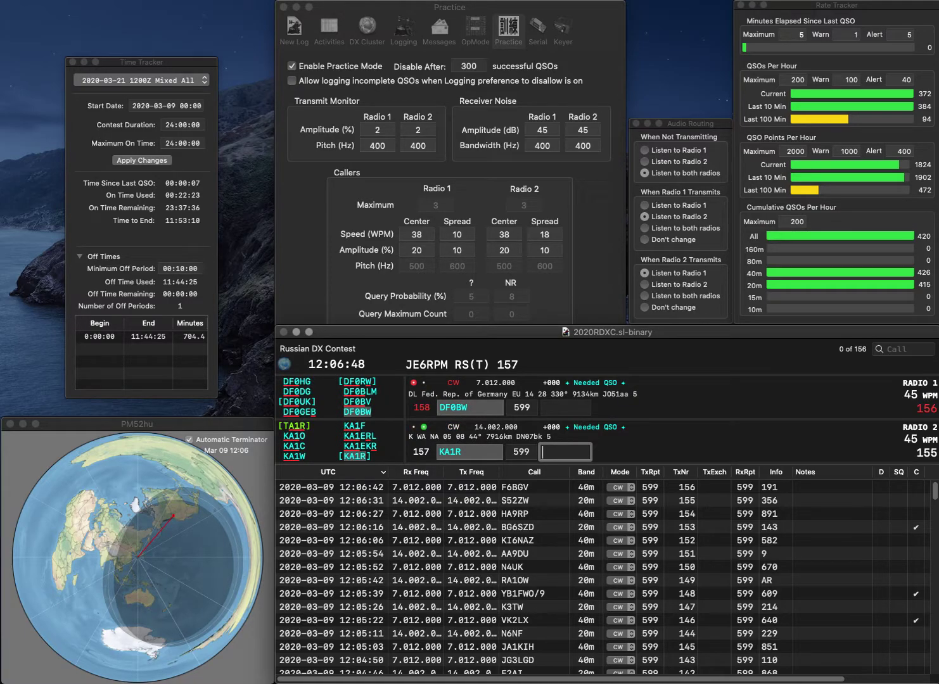
pyautogui.write('106')
pyautogui.press('Return')
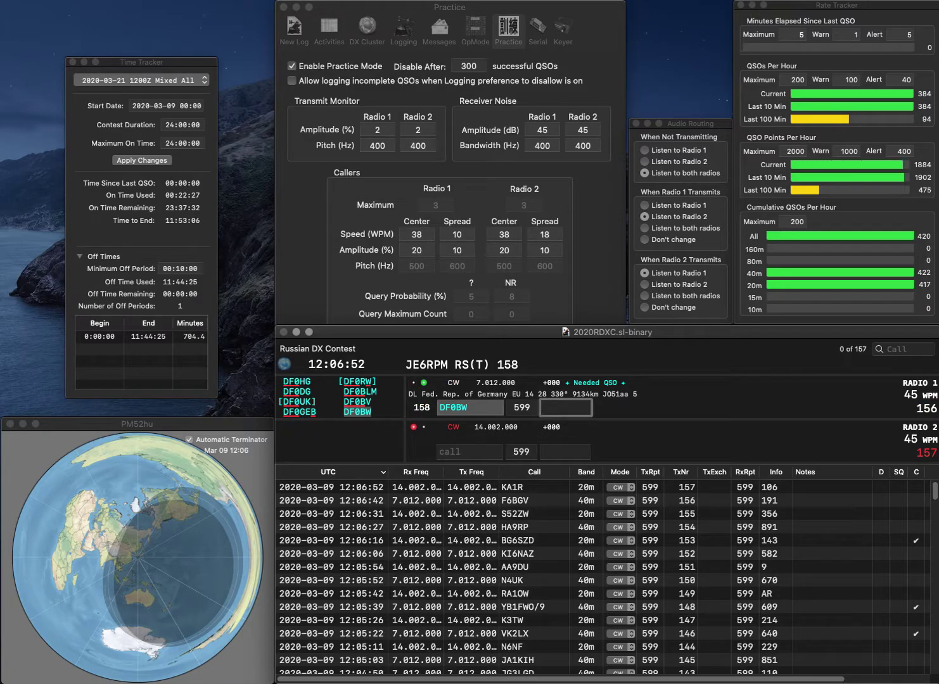
pyautogui.write('40')
pyautogui.press('Return')
pyautogui.write('WA9VBG')
pyautogui.press('Return')
pyautogui.write('HQ6E')
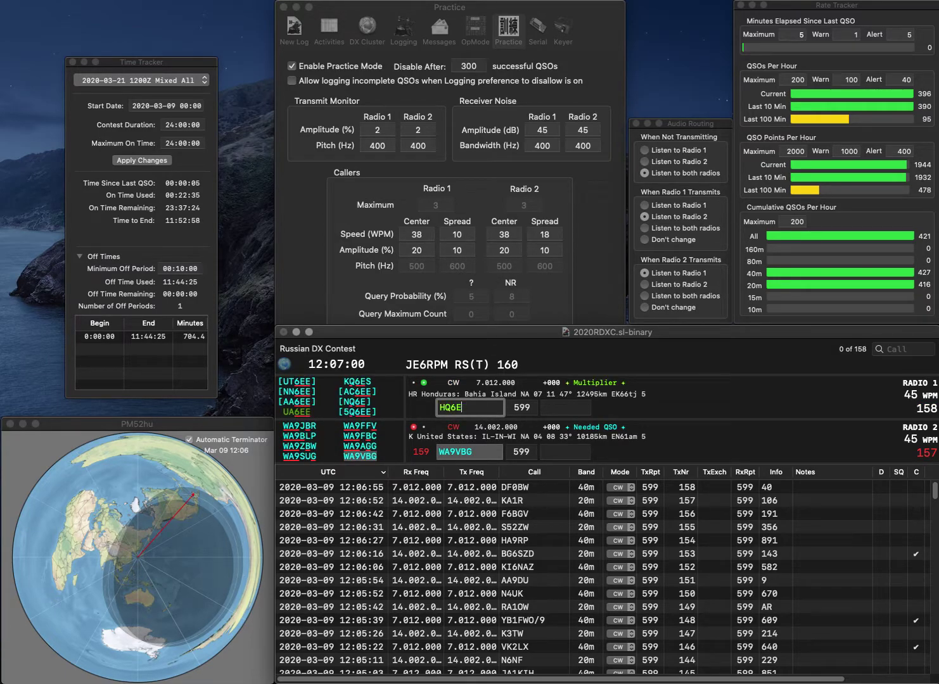
pyautogui.press('Return')
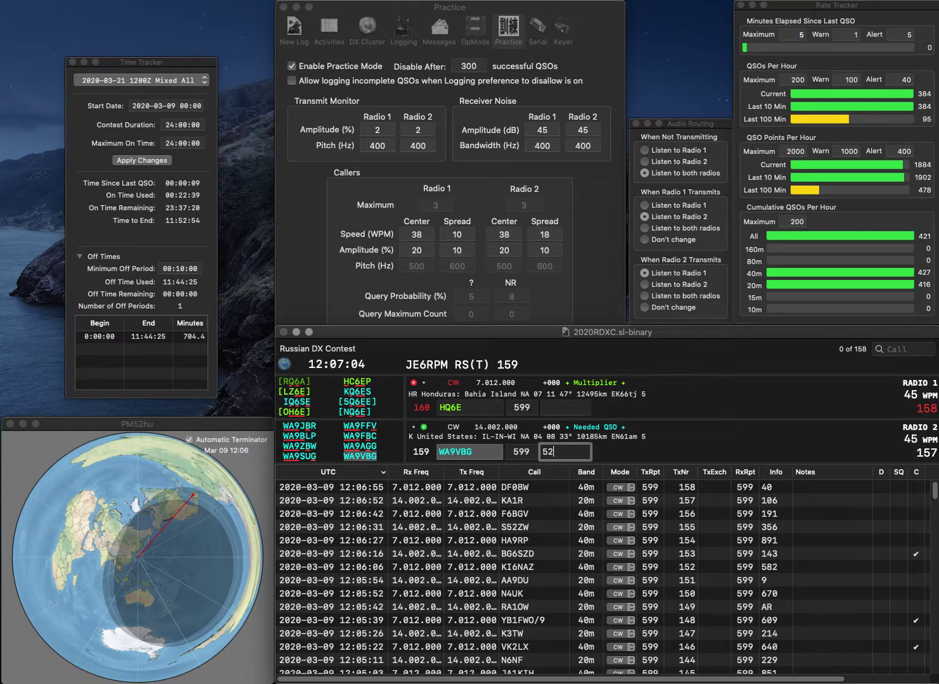
pyautogui.press('Return')
pyautogui.write('5Q6E')
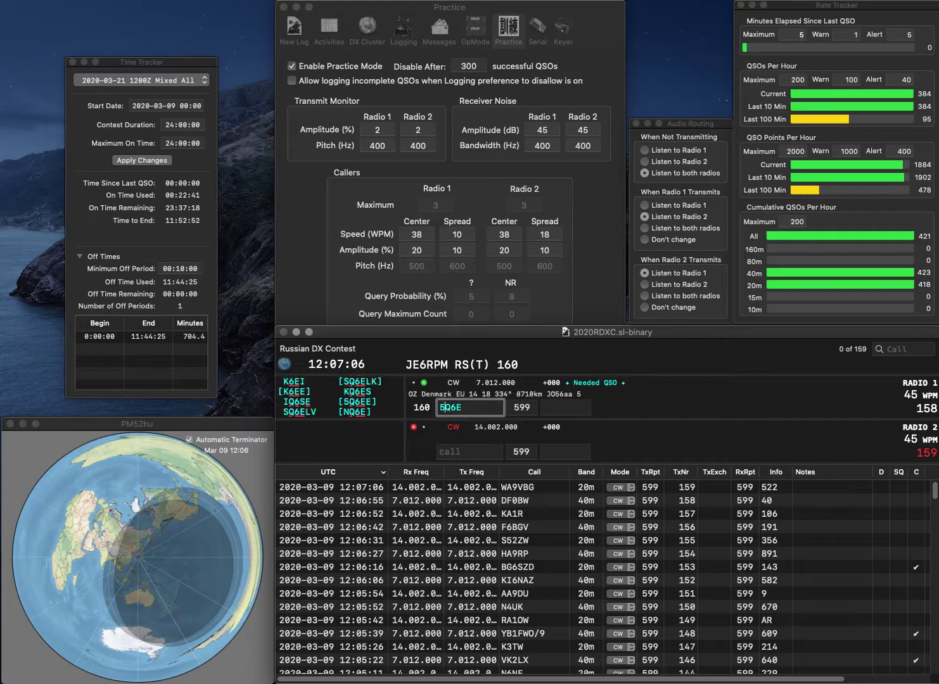
pyautogui.write('E')
pyautogui.press('Return')
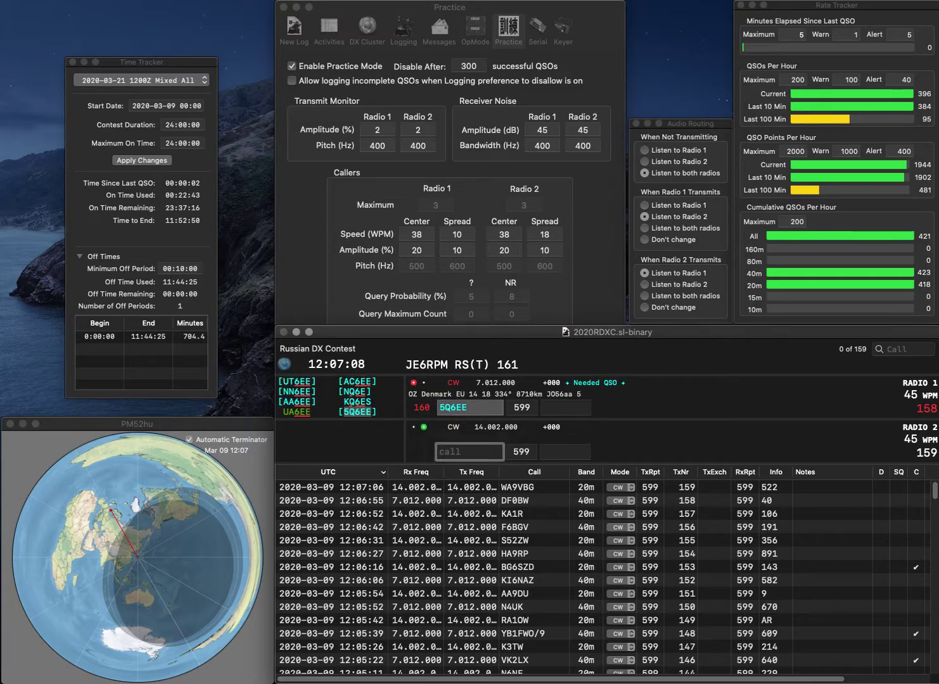
pyautogui.write('F4FLO')
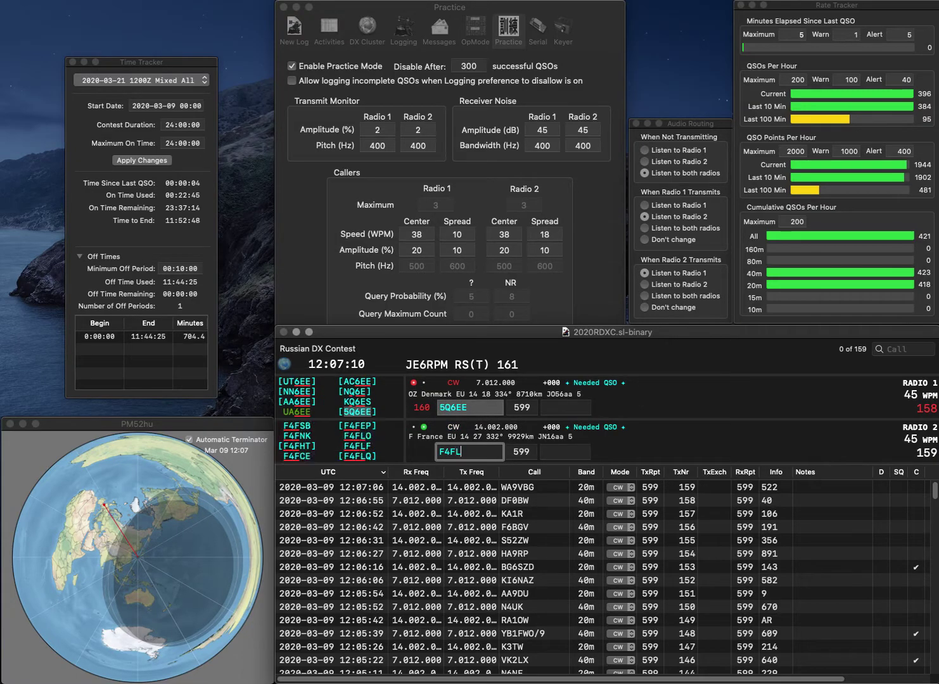
pyautogui.press('Return')
pyautogui.press('Tab')
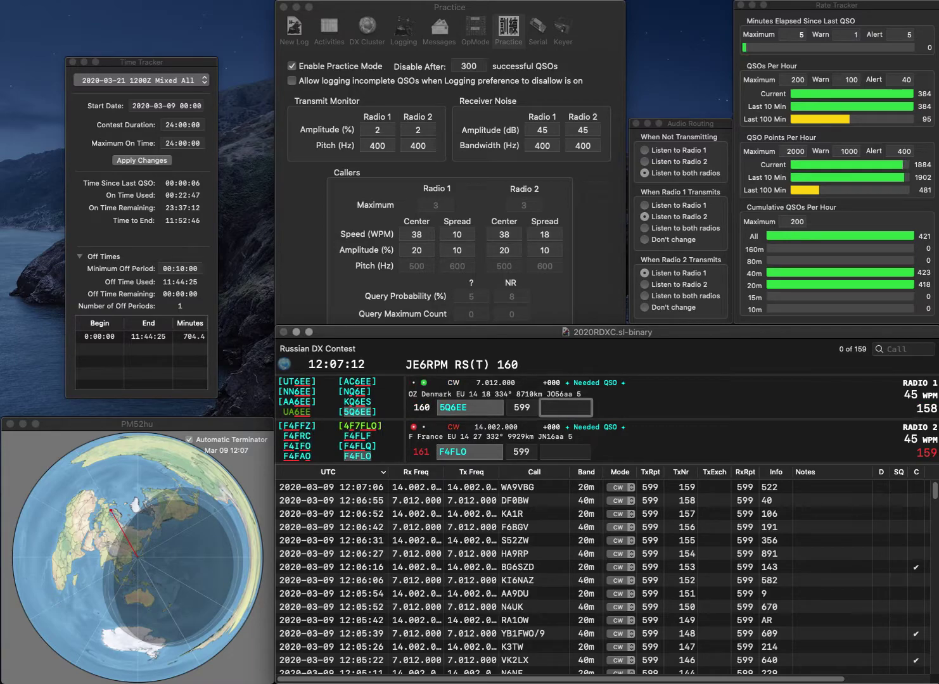
# - Log 5Q6EE on Radio 1 with received exchange 297 and F4FLO on Radio 2 with received exchange 368
pyautogui.write('297')
pyautogui.press('Return')
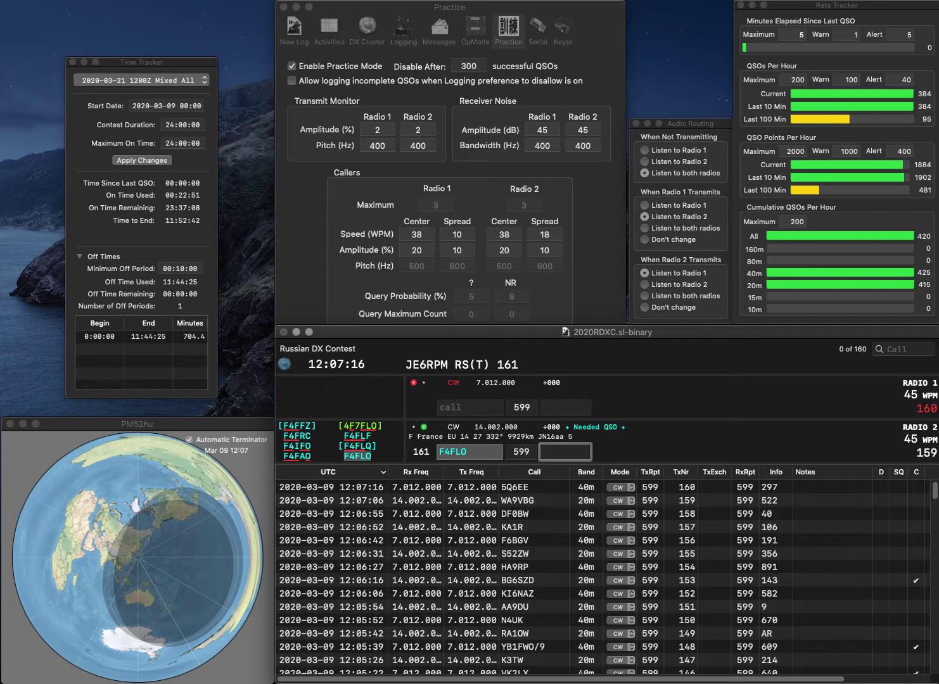
pyautogui.write('368')
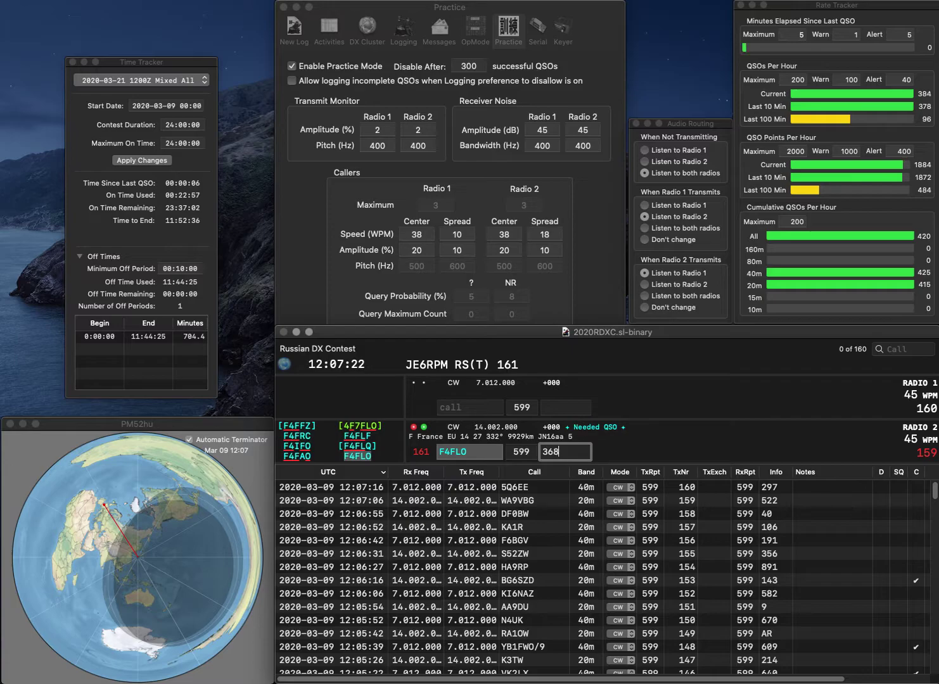
pyautogui.press('Return')
pyautogui.write('UT/N')
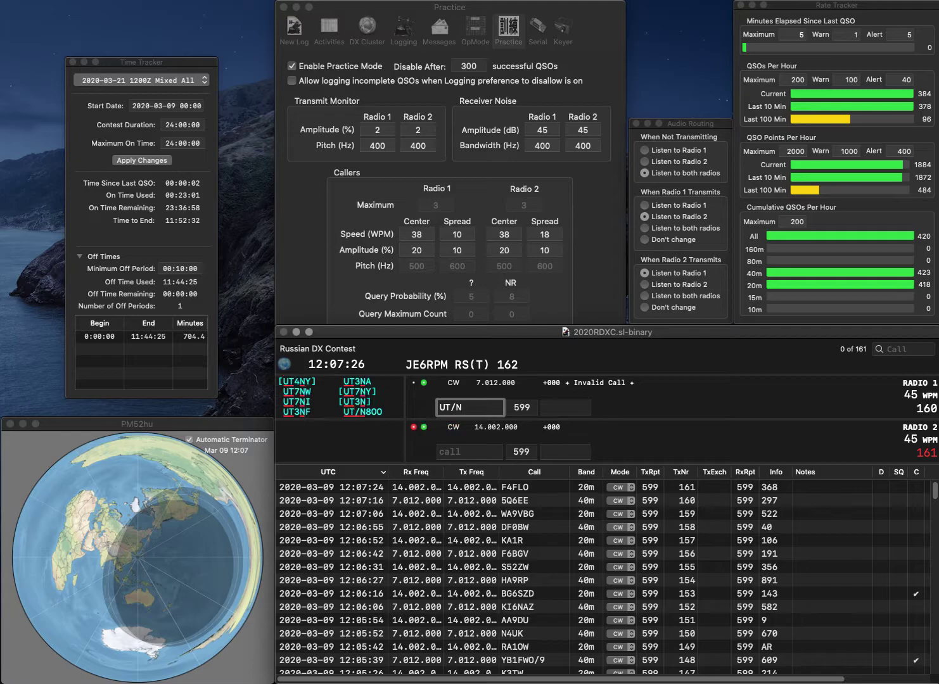
pyautogui.write('0')
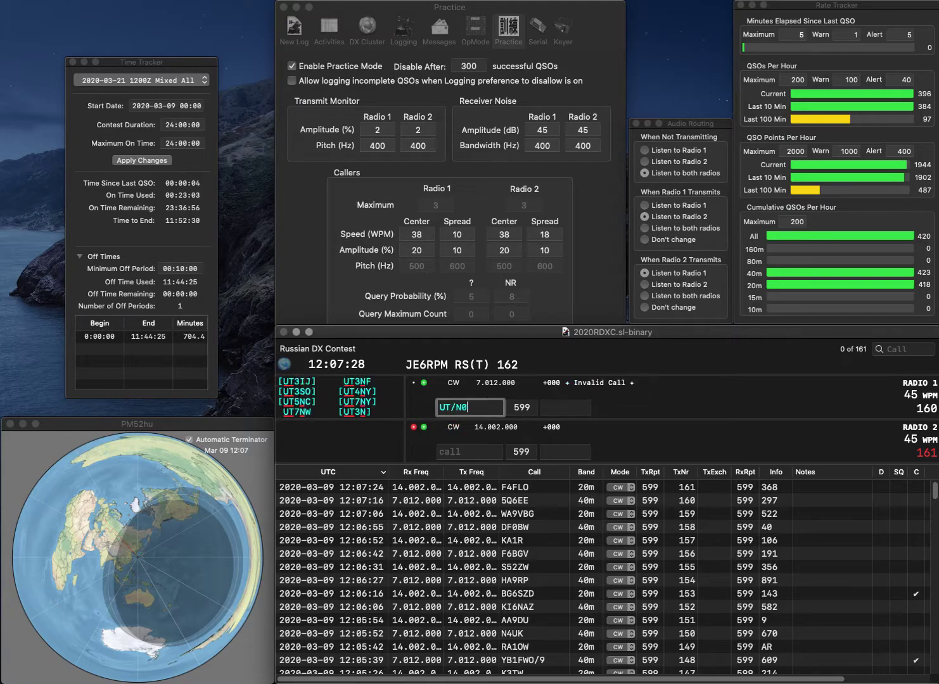
pyautogui.write('8')
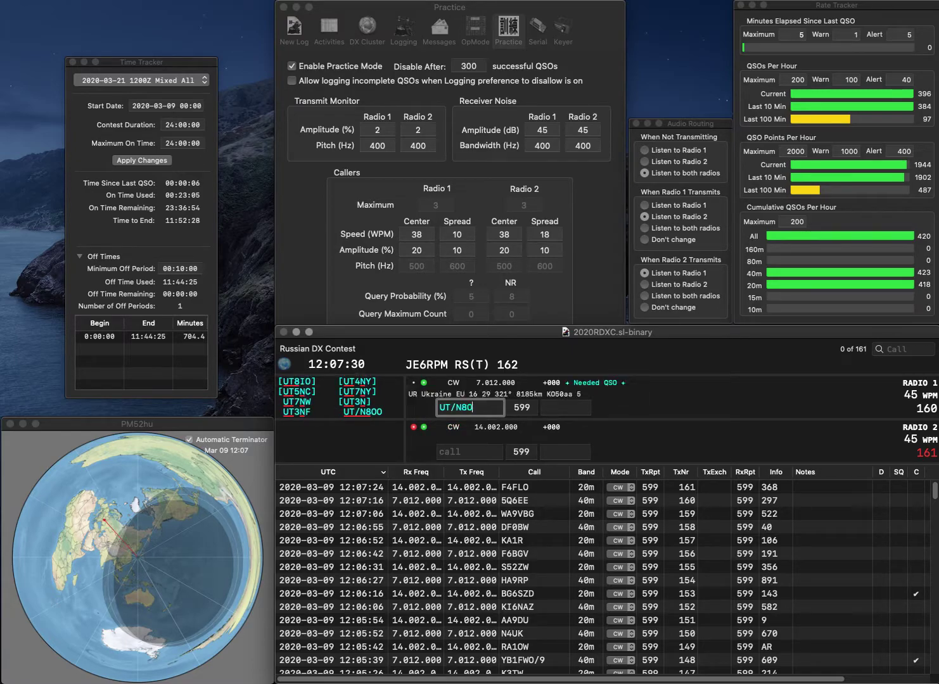
pyautogui.write('00')
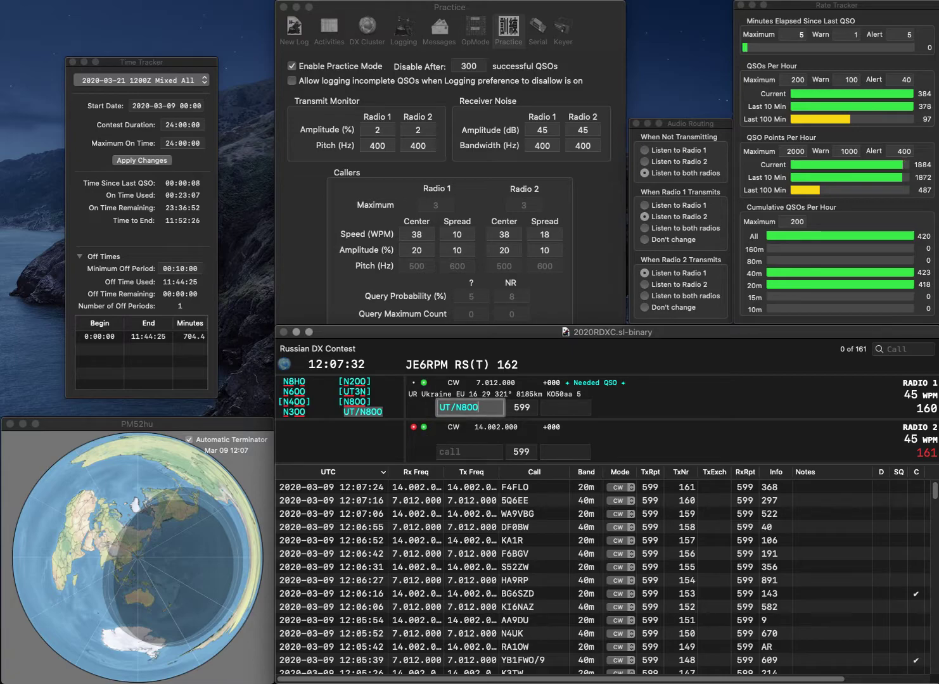
pyautogui.press('Return')
pyautogui.write('1LEU')
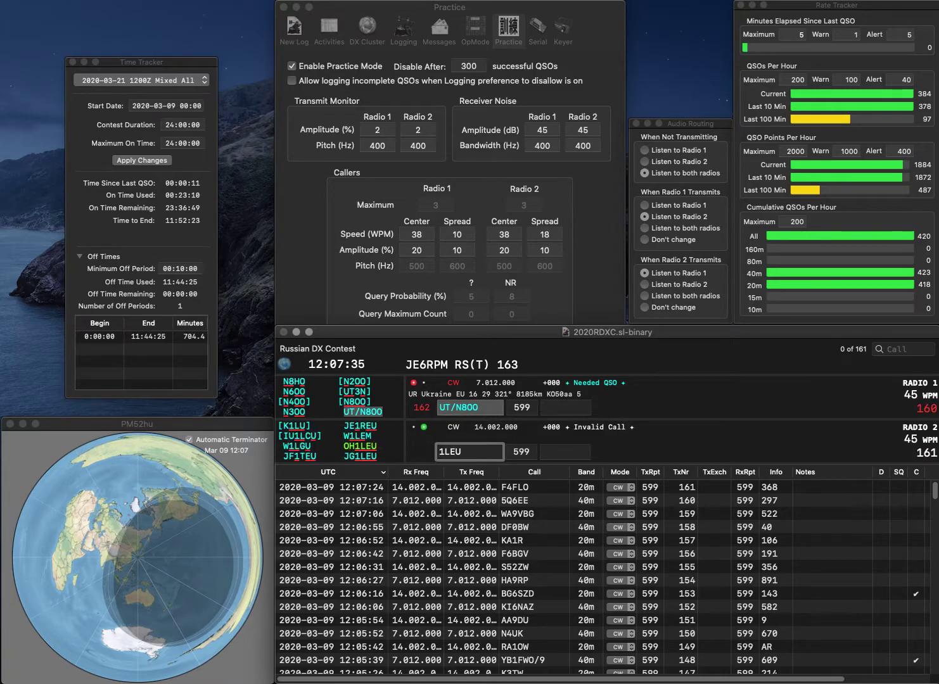
pyautogui.press('Home')
pyautogui.write('OH')
pyautogui.press('Return')
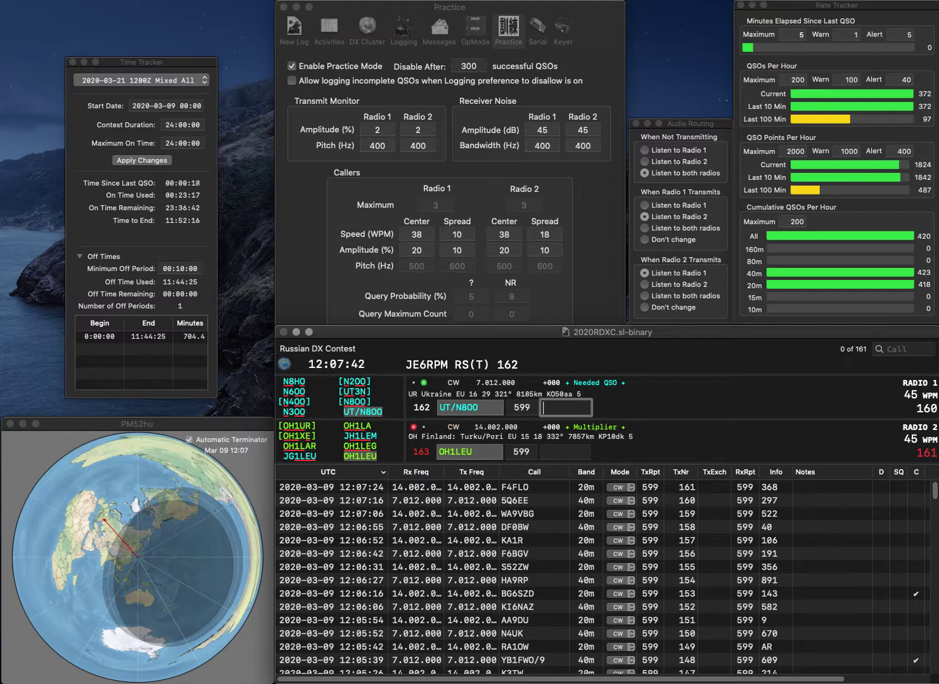
pyautogui.write('6')
pyautogui.press('Return')
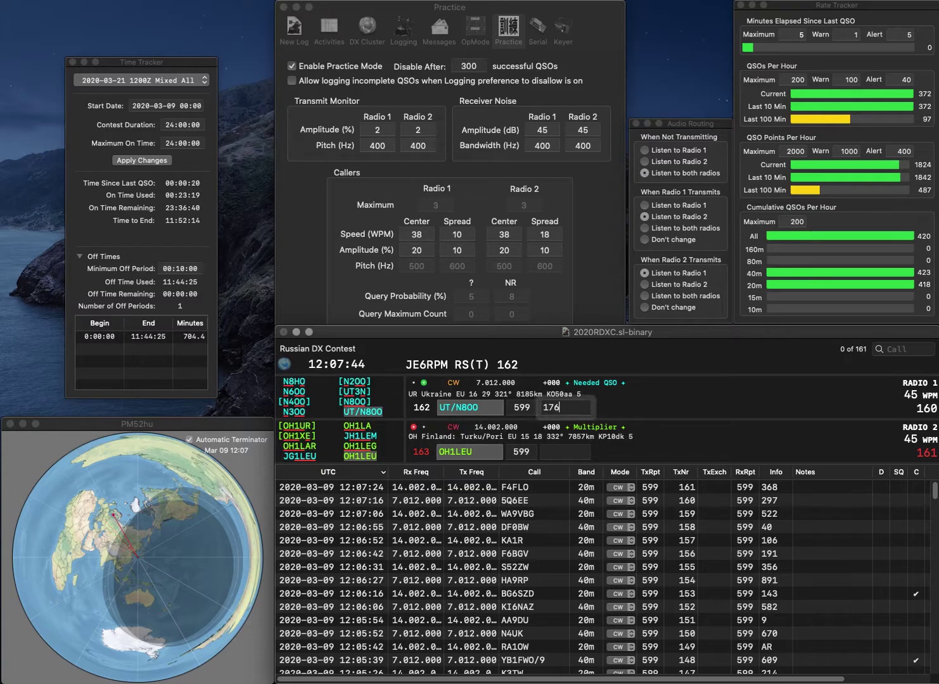
pyautogui.press('space')
pyautogui.write('557')
pyautogui.press('Return')
pyautogui.write('IK1BQD')
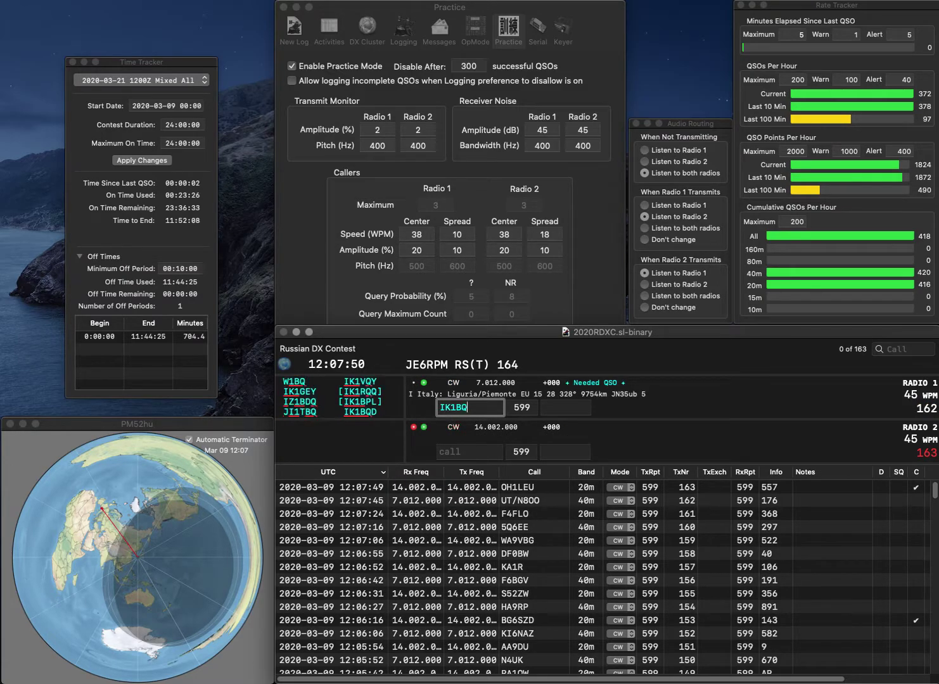
pyautogui.press('Return')
pyautogui.write('HB90TTK')
pyautogui.press('Return')
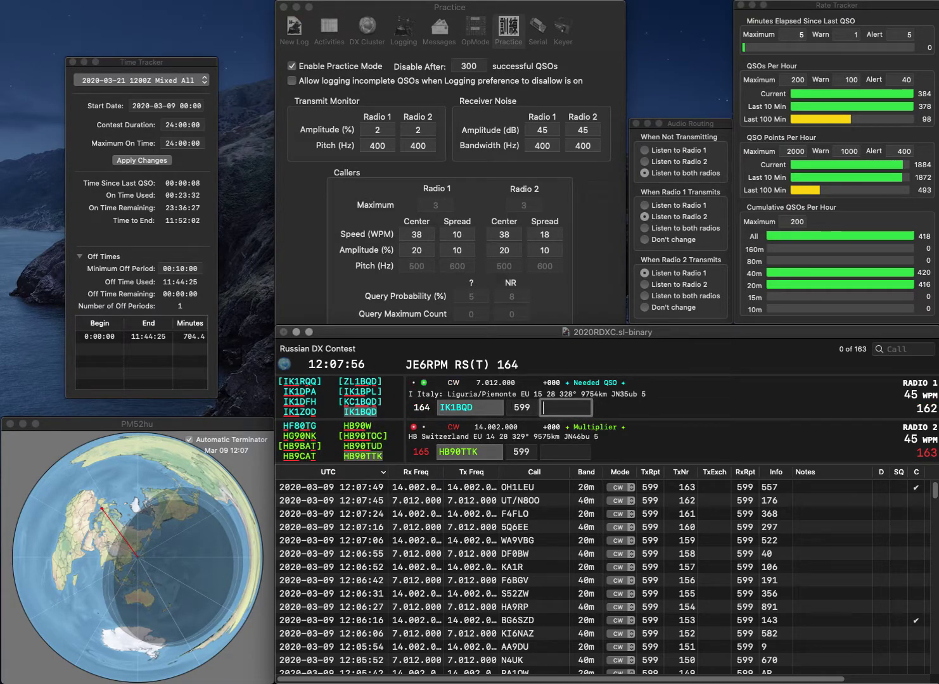
# - Log IK1BQD on Radio 1 with received exchange 502 and HB90TTK on Radio 2 with received exchange 392
pyautogui.write('502')
pyautogui.press('Return')
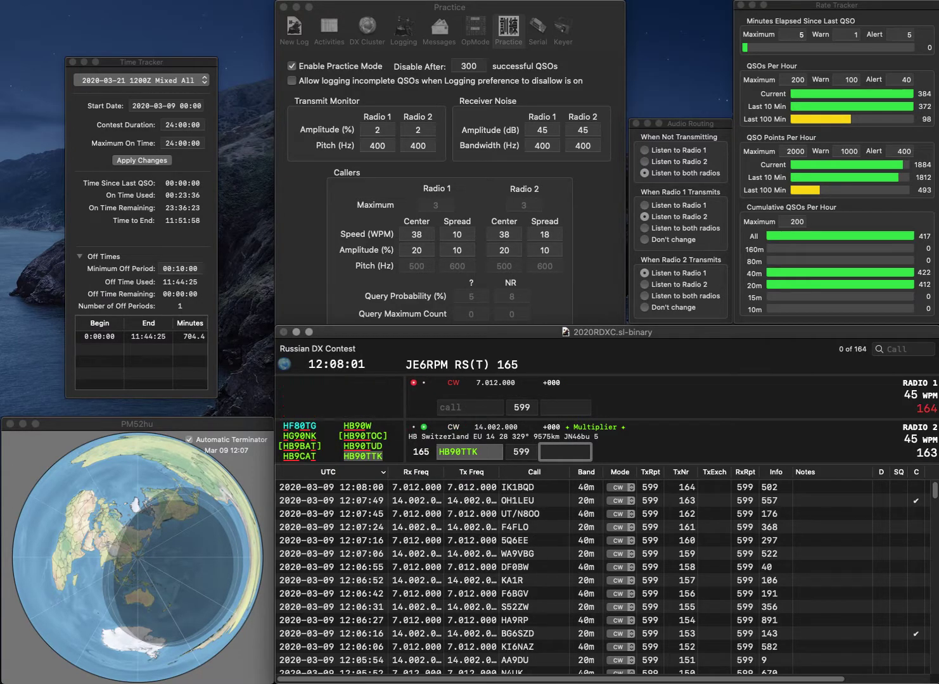
pyautogui.write('392')
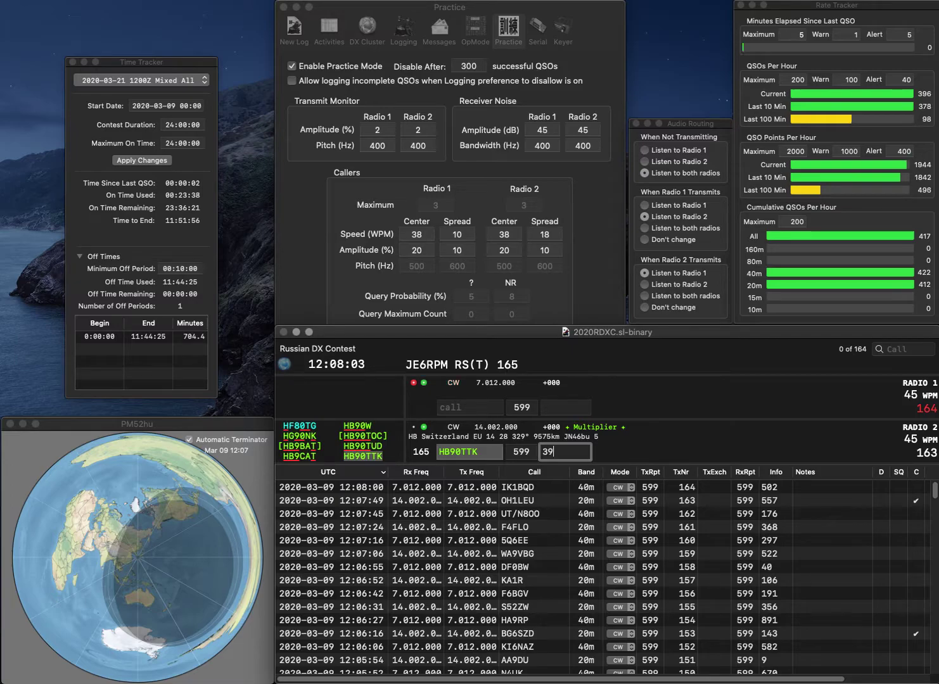
pyautogui.press('Return')
# - Answer the caller UA1ODM on Radio 1 and reply to the Radio 2 caller as VAEE
pyautogui.write('UA1ODM')
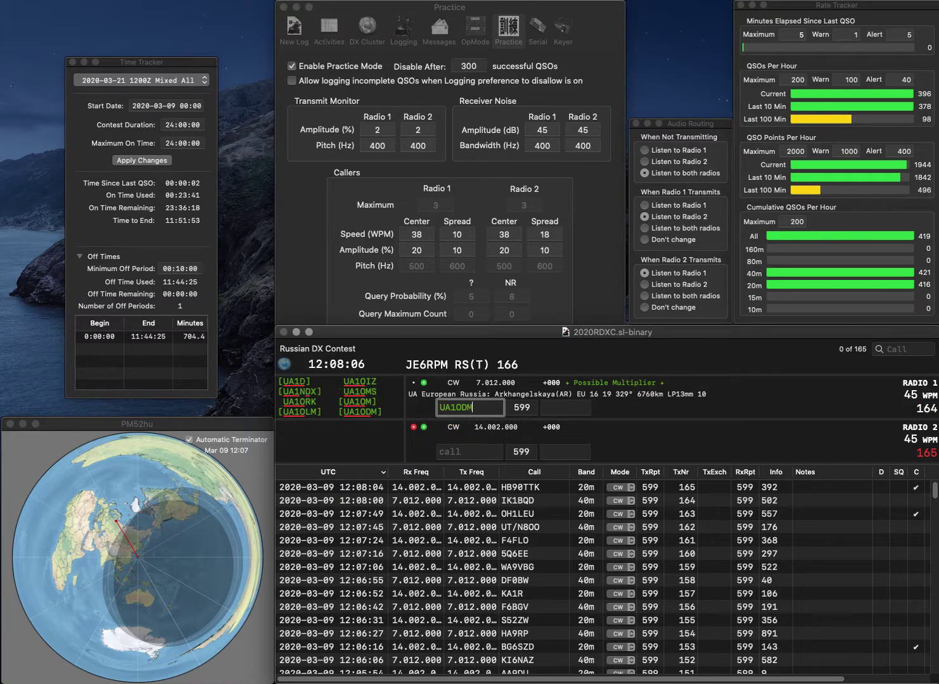
pyautogui.press('Return')
pyautogui.write('VA')
pyautogui.press('Tab')
pyautogui.write('EVAEE')
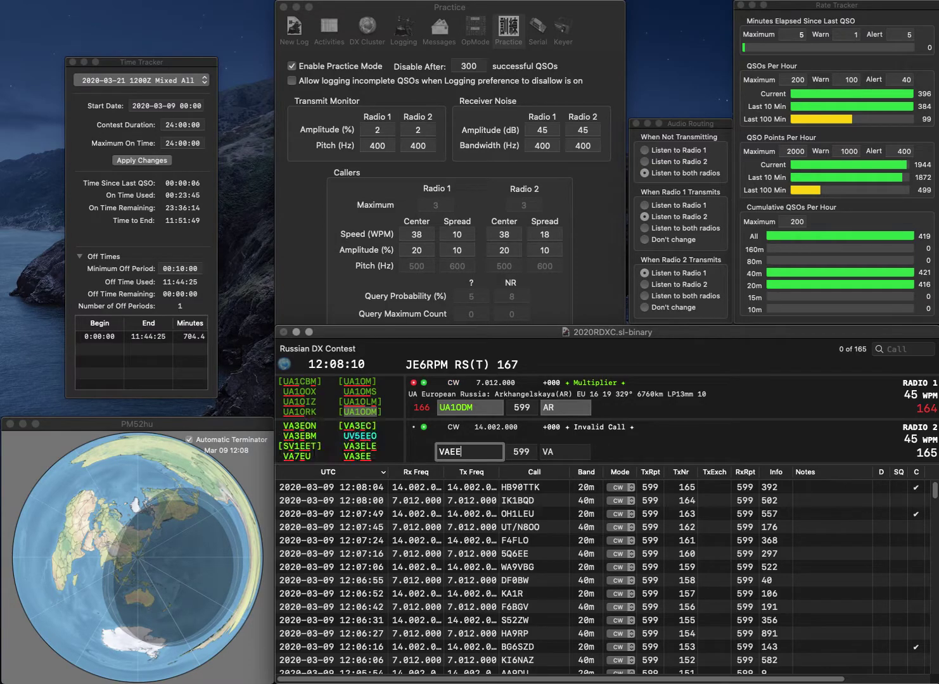
pyautogui.press('Return')
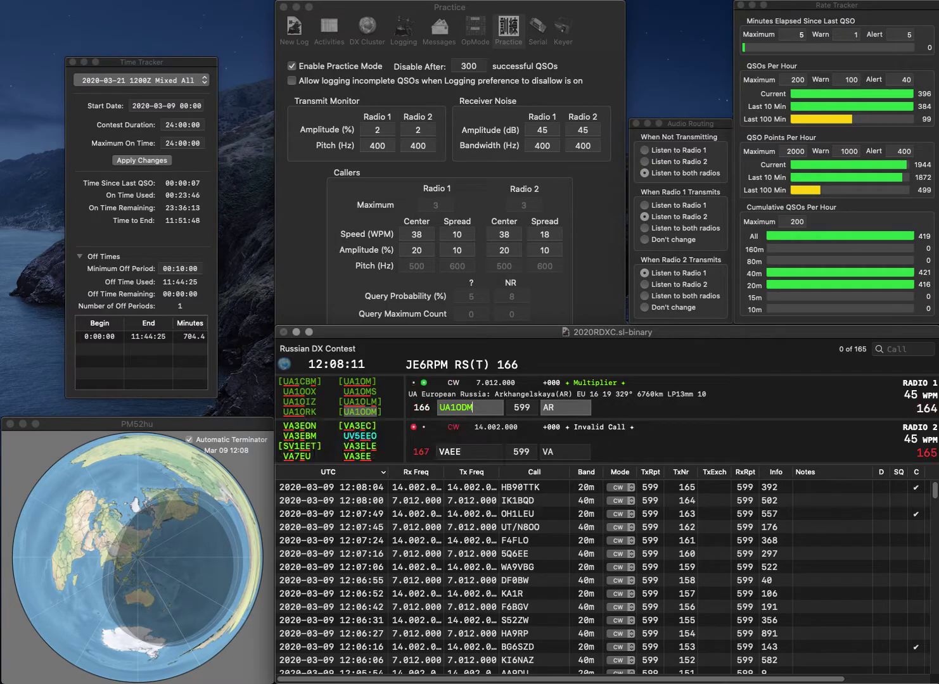
pyautogui.press('Tab')
pyautogui.write('AR')
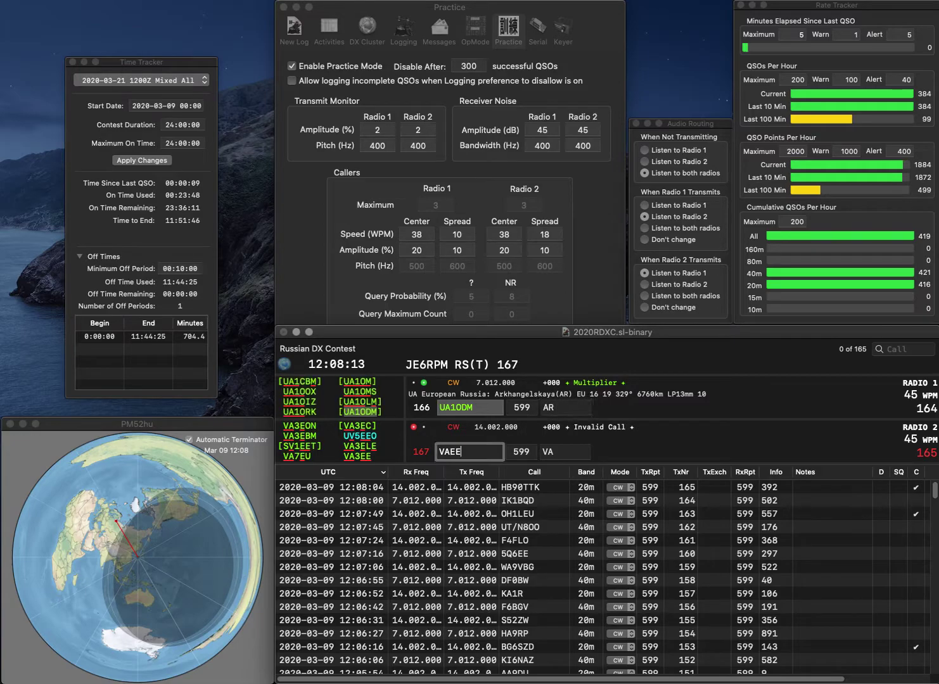
pyautogui.press('Return')
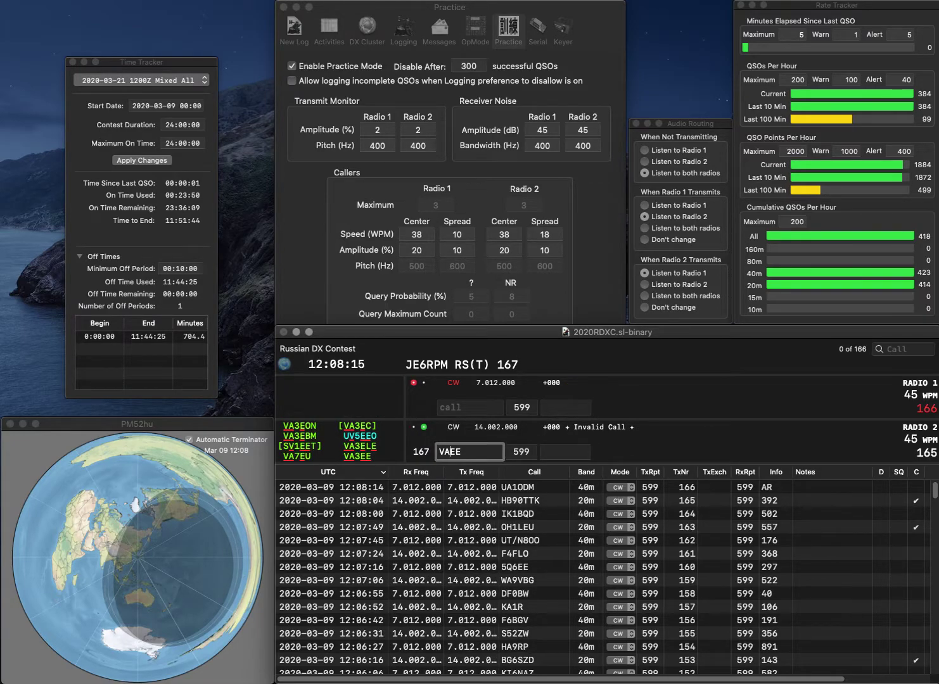
# - Correct the Radio 2 call to VA3EE, resend the reply, and answer the caller DL1EJM on Radio 1
pyautogui.write('3')
pyautogui.press('Return')
pyautogui.press('Tab')
pyautogui.write('K')
pyautogui.press('BackSpace')
pyautogui.write('DL1EJM')
pyautogui.press('Return')
pyautogui.press('Tab')
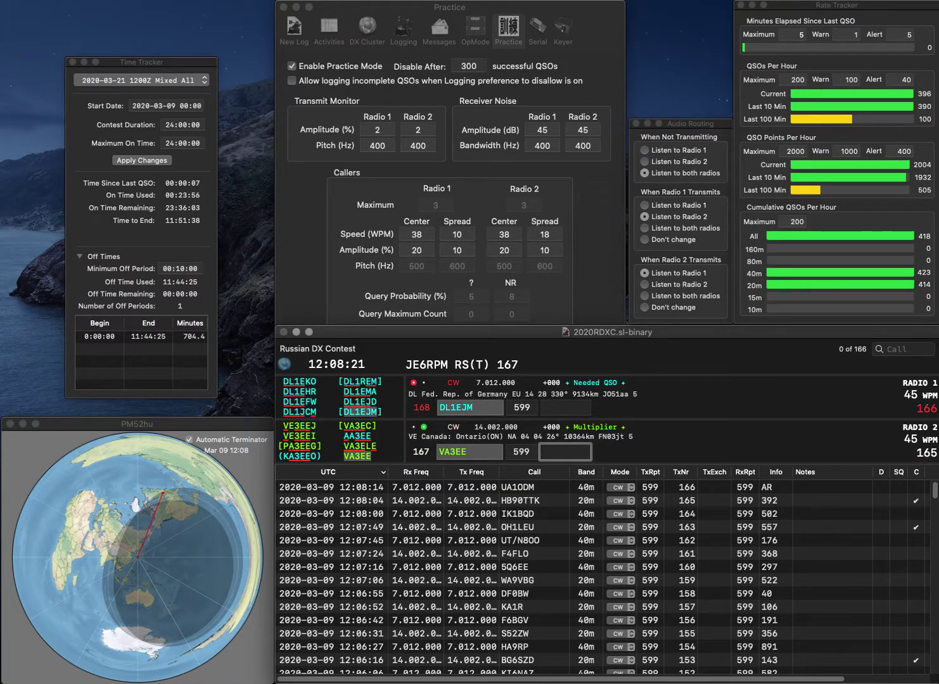
pyautogui.write('849')
pyautogui.press('Return')
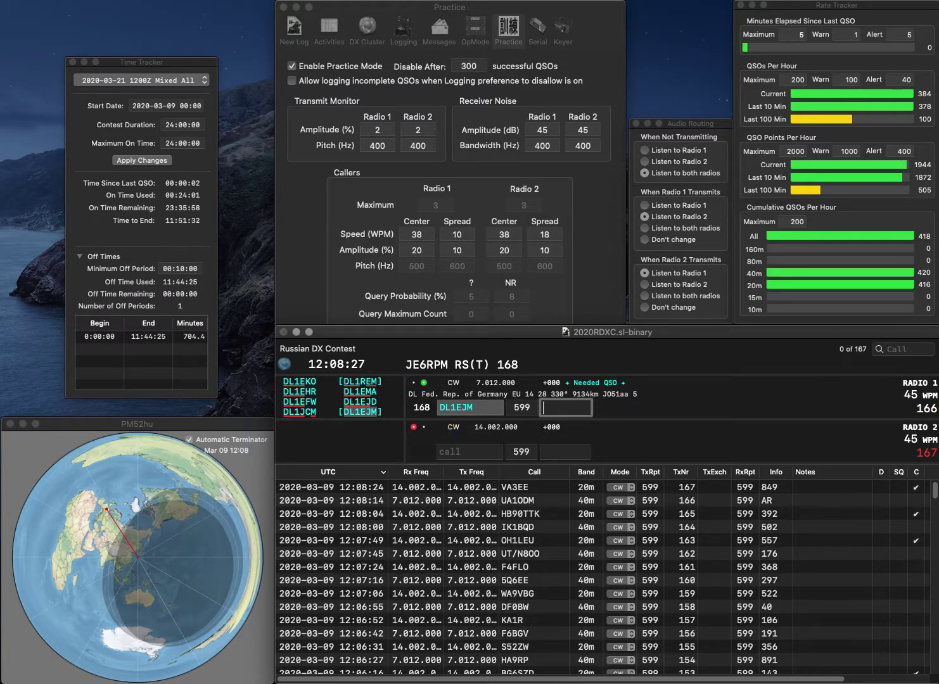
pyautogui.write('152')
pyautogui.press('Return')
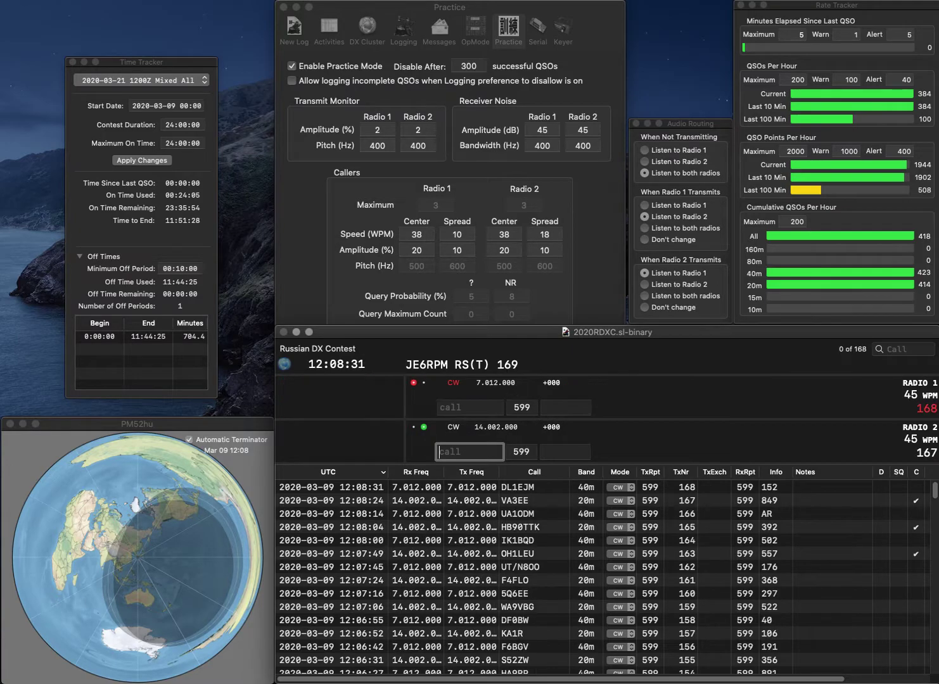
# - Reply to the Radio 2 caller as W9EU and answer the caller K0YB on Radio 1
pyautogui.write('W9EU')
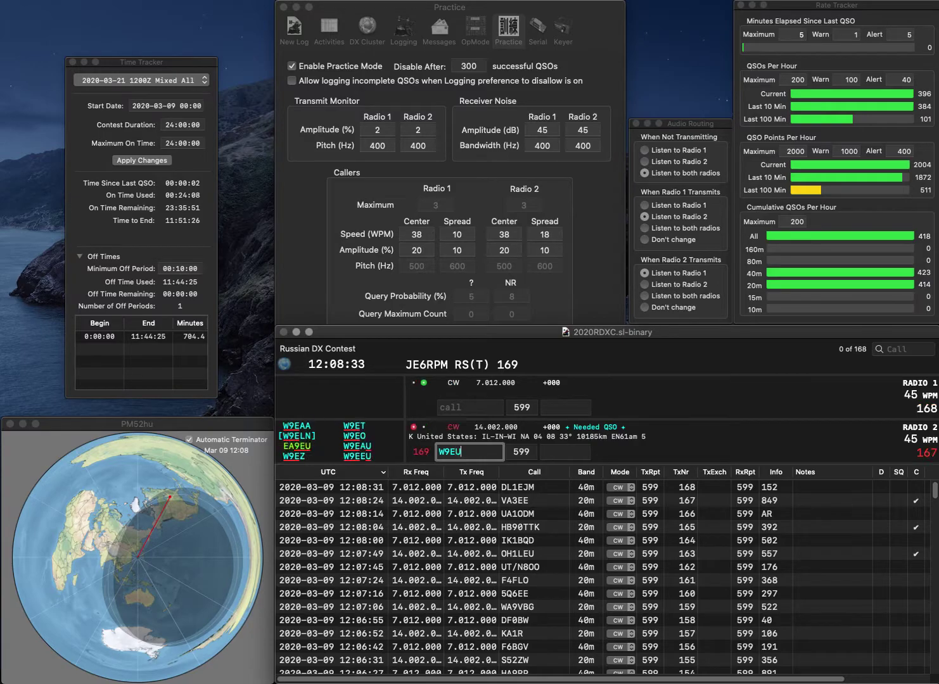
pyautogui.press('Return')
pyautogui.write('K0YB')
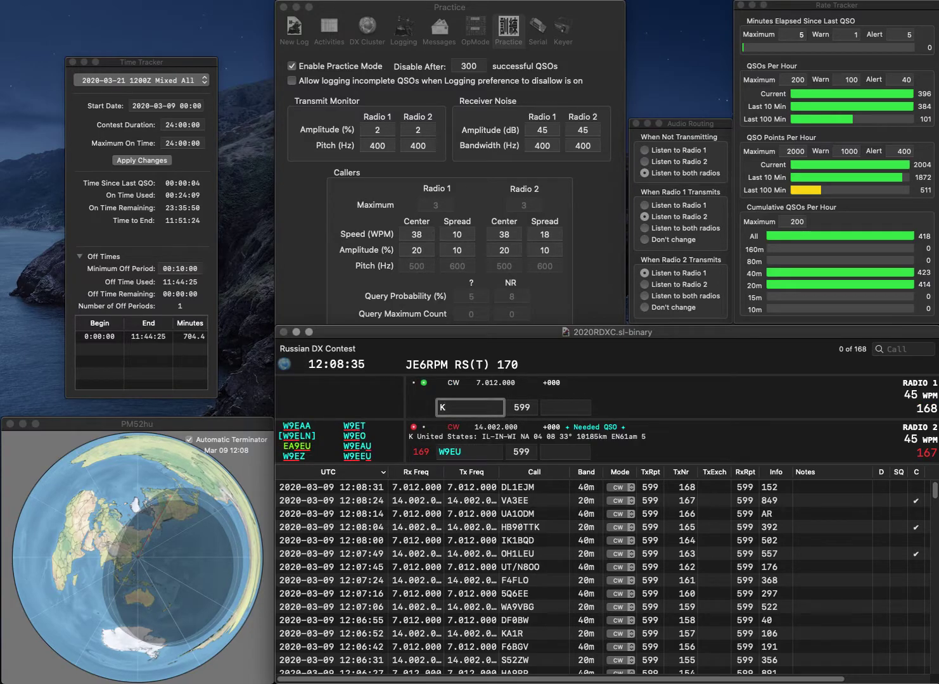
pyautogui.press('Return')
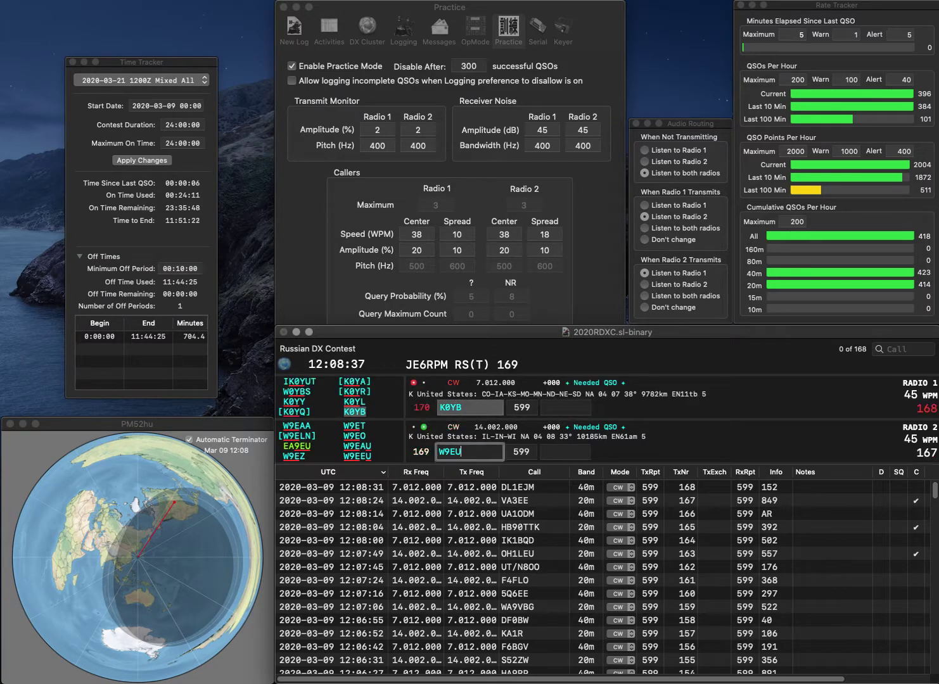
# - Correct the Radio 2 call to W9EEU and resend the reply
pyautogui.press('BackSpace')
pyautogui.write('EU')
pyautogui.press('Return')
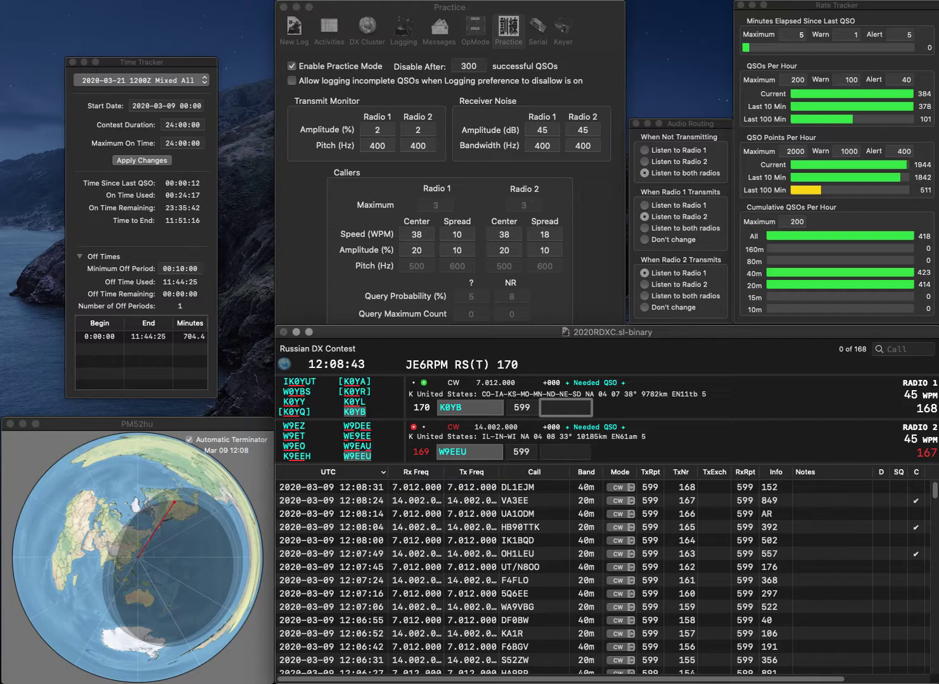
pyautogui.write('108')
pyautogui.press('Return')
pyautogui.write('489')
pyautogui.press('Return')
# - Reply to the Radio 1 caller as KE9IDH and to the Radio 2 caller as UV9E
pyautogui.write('KE9ID')
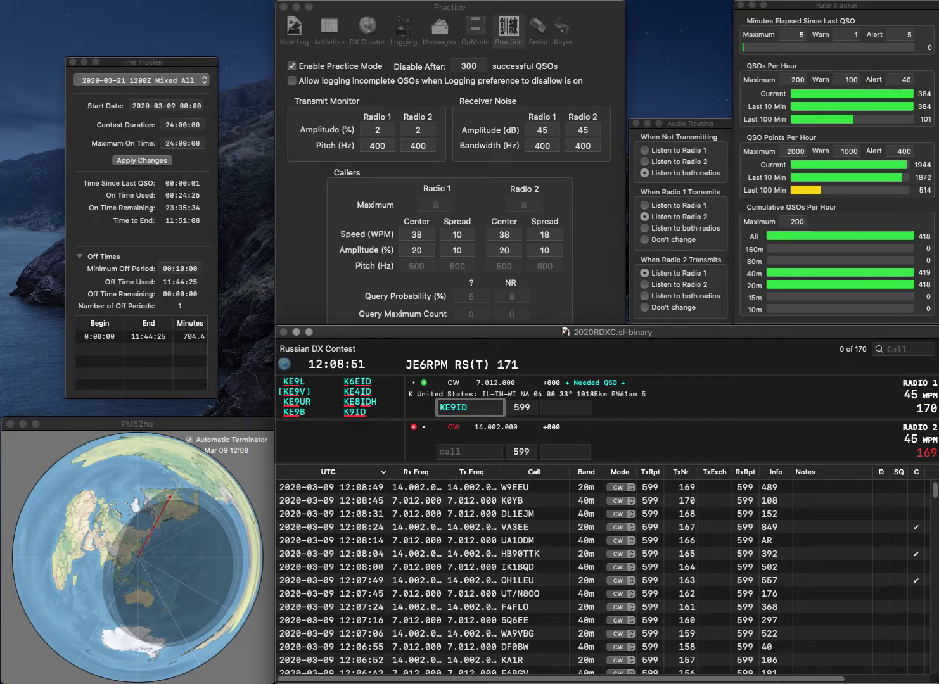
pyautogui.write('H')
pyautogui.press('Return')
pyautogui.write('UV9E')
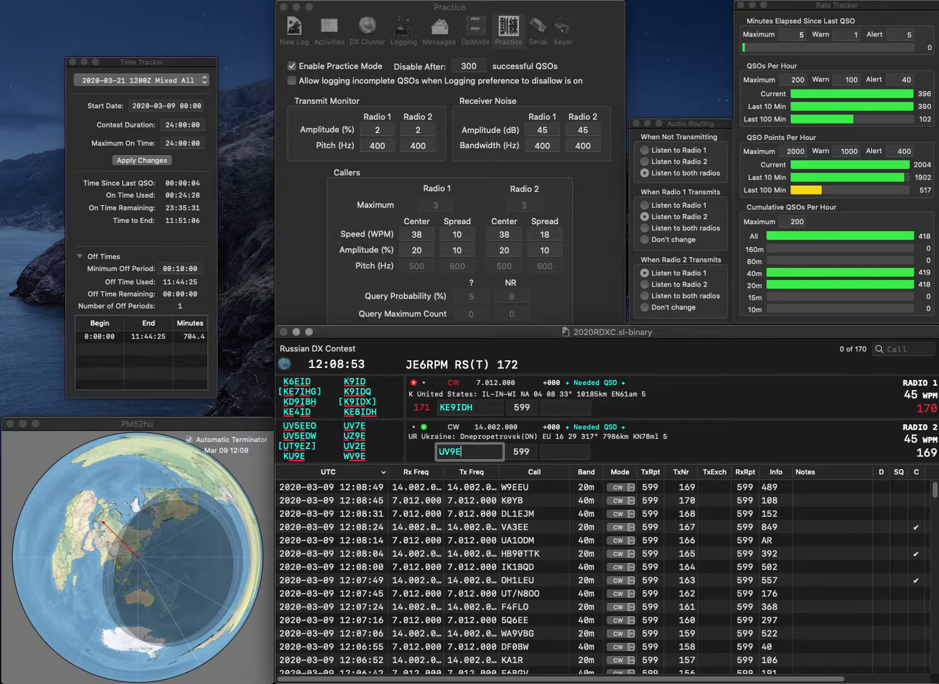
pyautogui.press('Return')
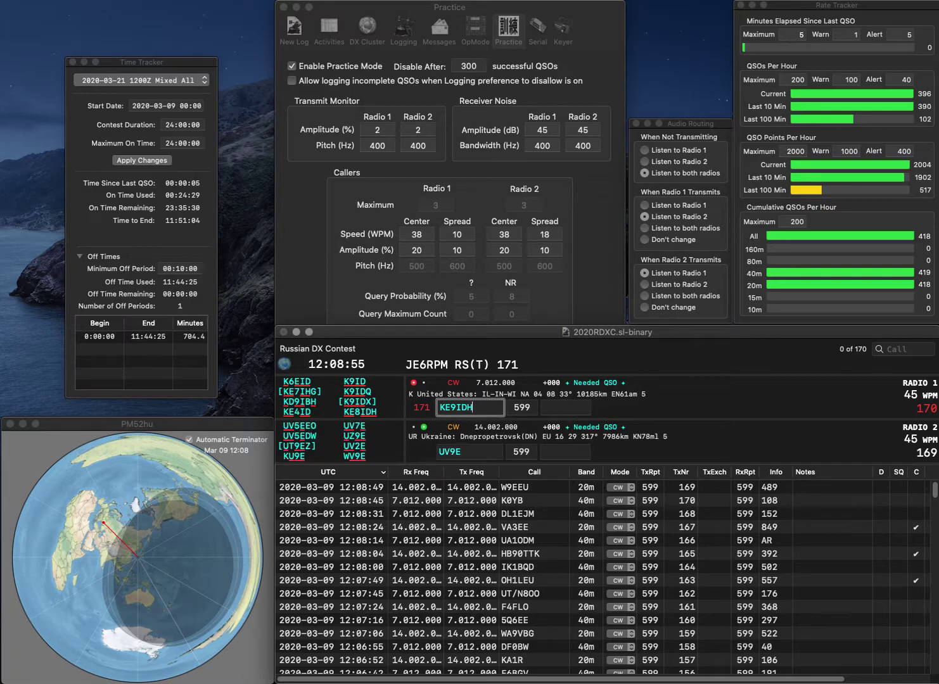
pyautogui.press('Right')
pyautogui.press('Delete')
pyautogui.write('8')
pyautogui.press('Return')
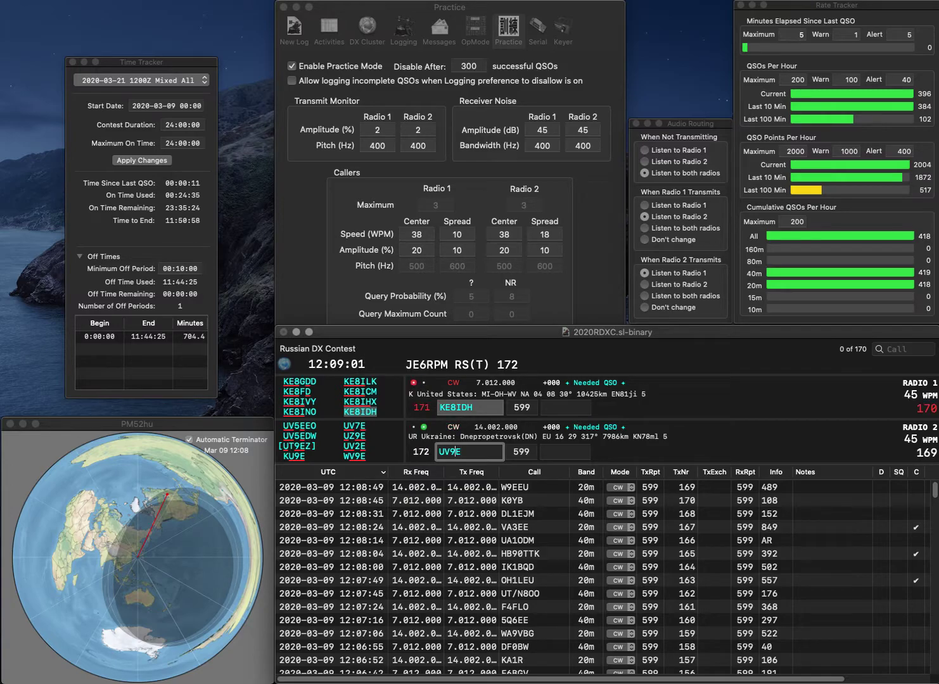
pyautogui.press('Delete')
pyautogui.write('7')
pyautogui.press('Return')
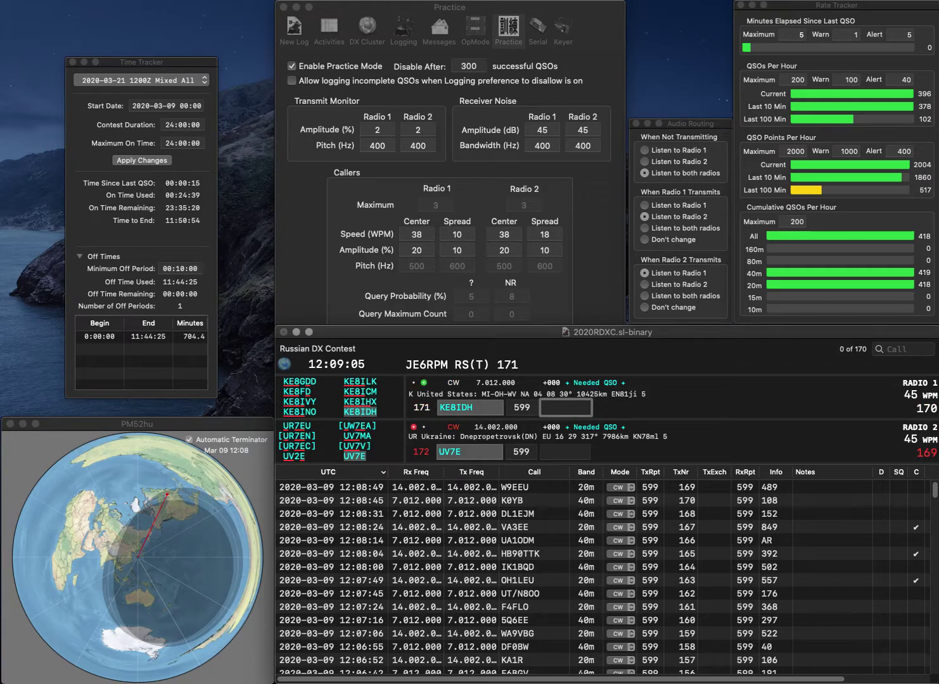
pyautogui.write('509')
pyautogui.press('Return')
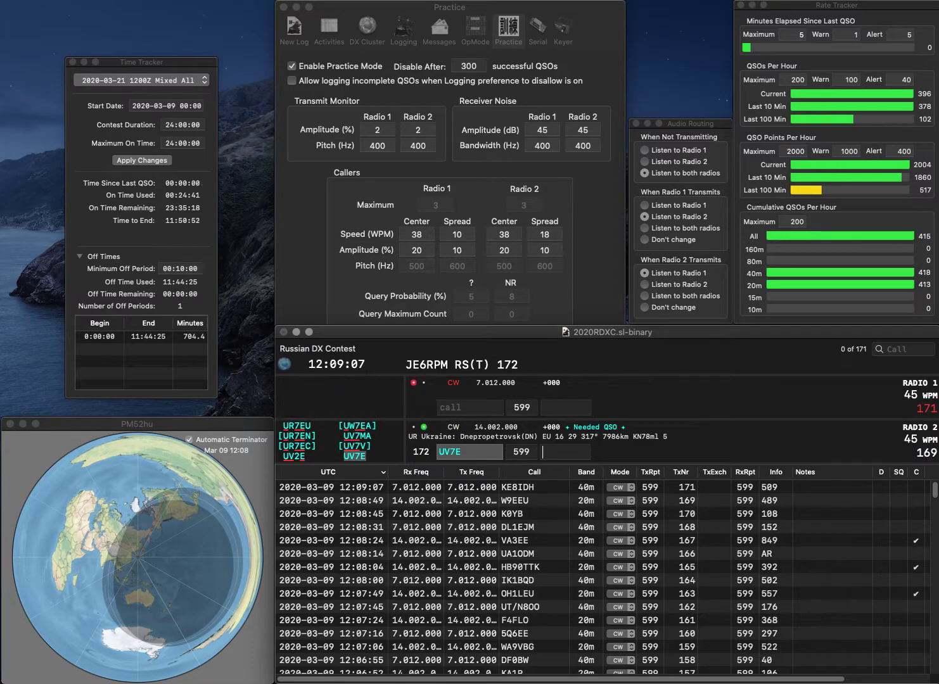
pyautogui.write('16')
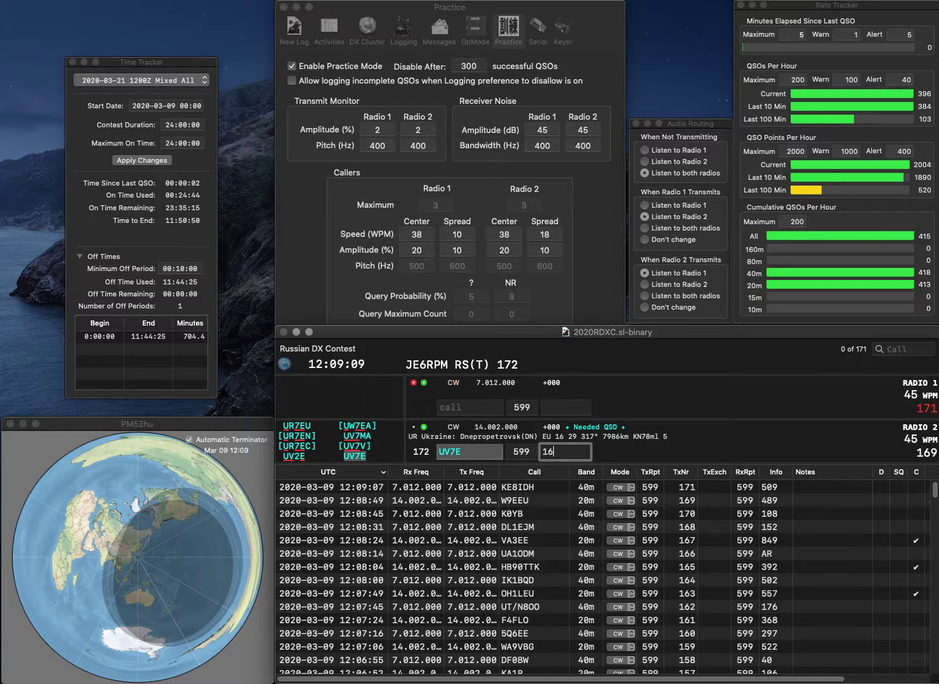
pyautogui.press('Return')
pyautogui.write('JR8')
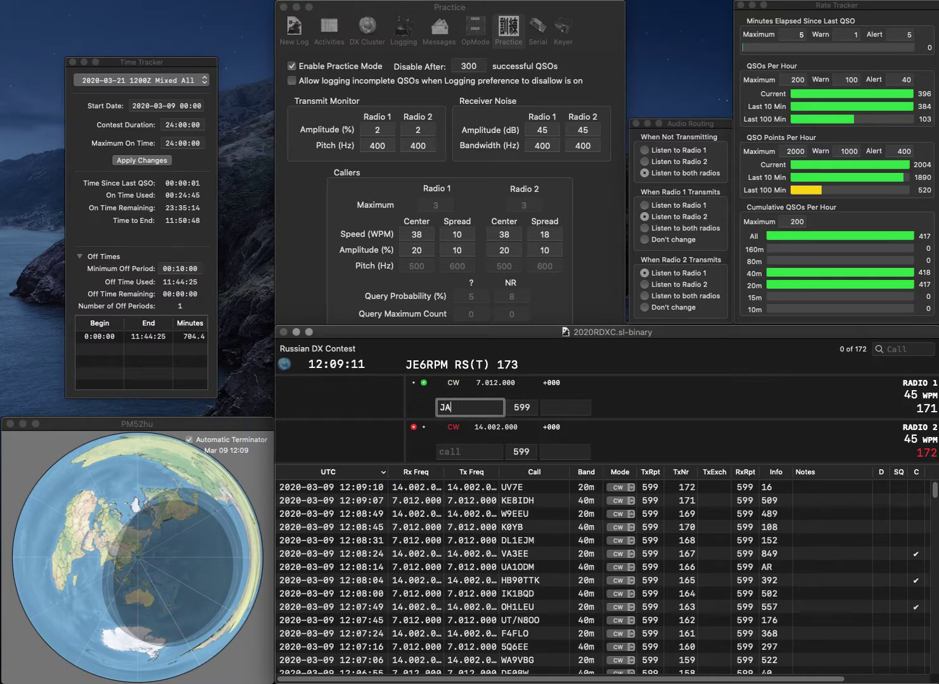
pyautogui.write('NOD')
pyautogui.press('Return')
pyautogui.write('W4FFW')
pyautogui.press('Return')
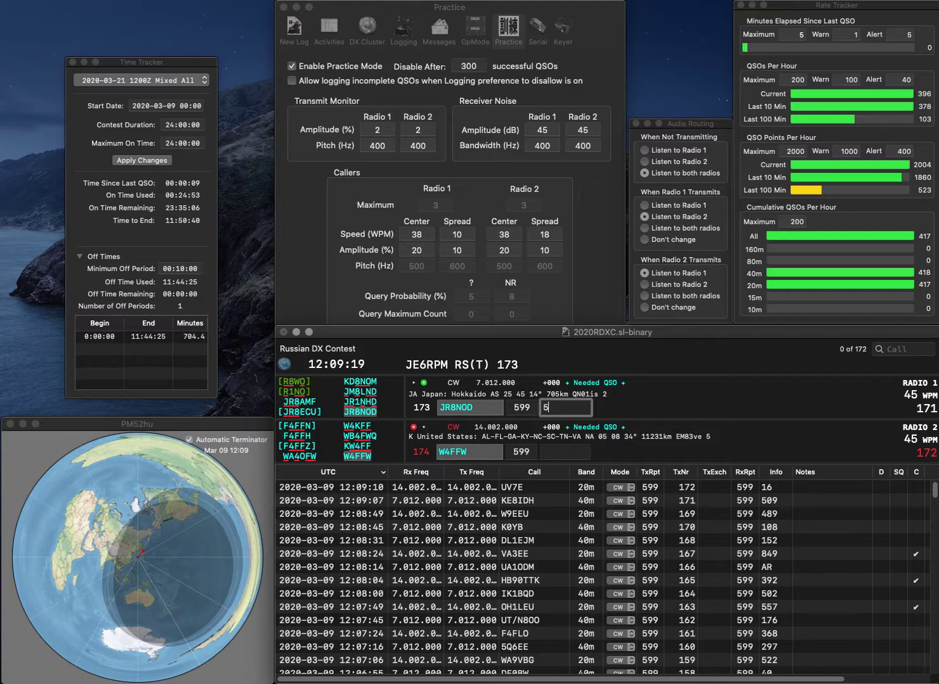
pyautogui.write('7')
pyautogui.press('Return')
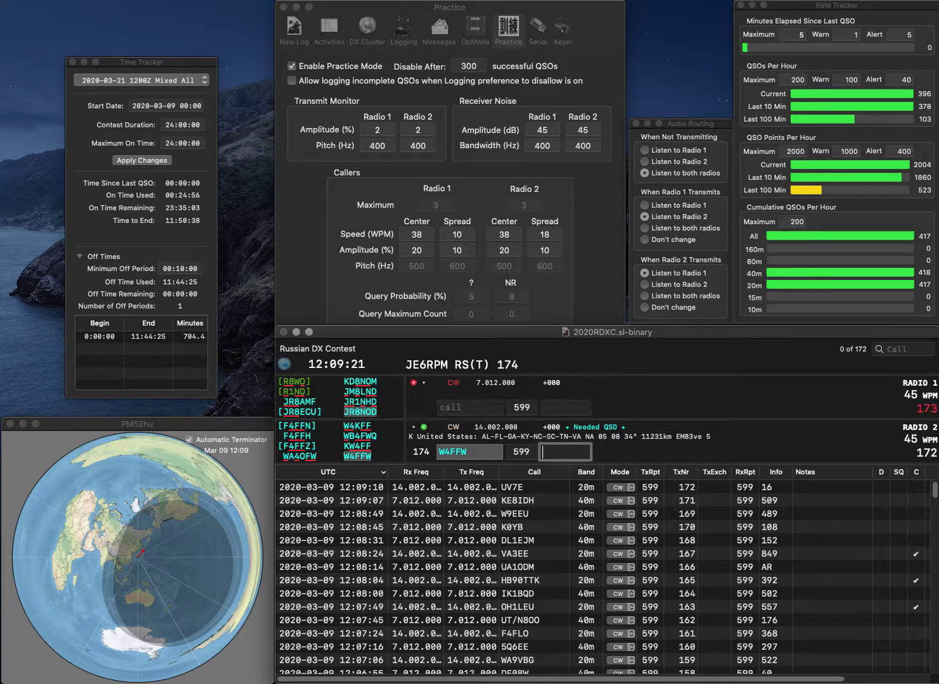
# - Log W4FFW on Radio 2 with received exchange 349 and answer the partial call RC on Radio 1
pyautogui.write('349')
pyautogui.press('Return')
pyautogui.write('RC')
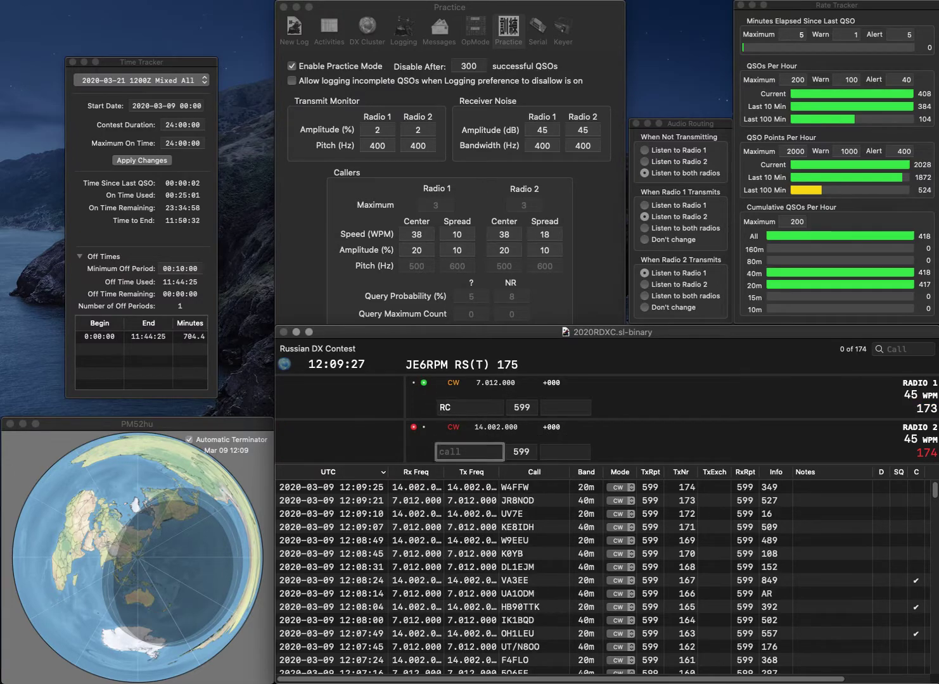
pyautogui.write('W8')
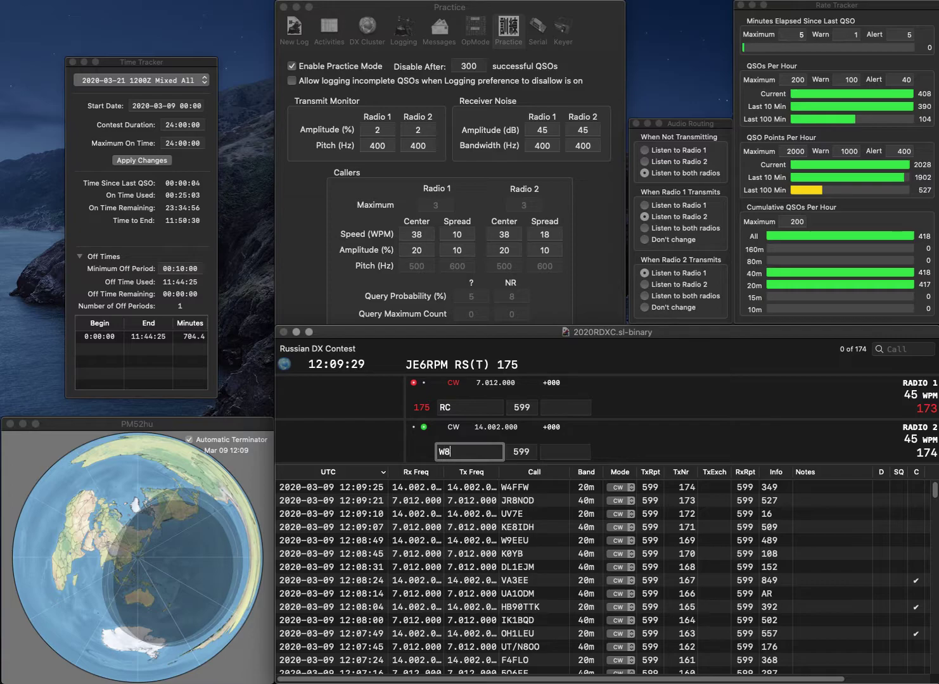
pyautogui.write('BUD')
pyautogui.press('Return')
pyautogui.write('W6')
pyautogui.press('Return')
pyautogui.press('Return')
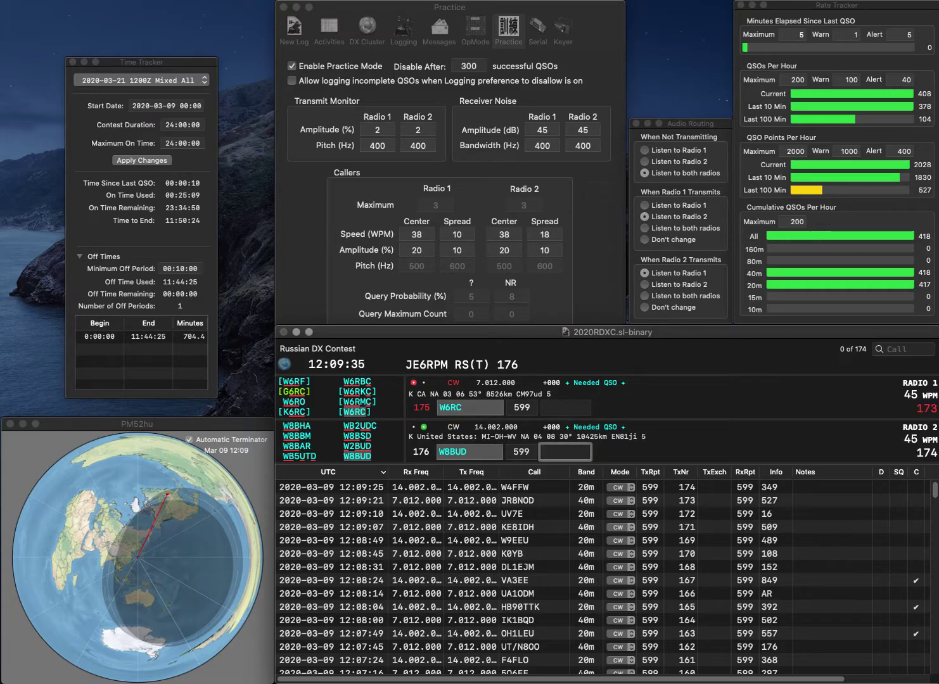
pyautogui.click(469, 452)
pyautogui.press('BackSpace')
pyautogui.press('BackSpace')
pyautogui.write('SN')
pyautogui.press('Return')
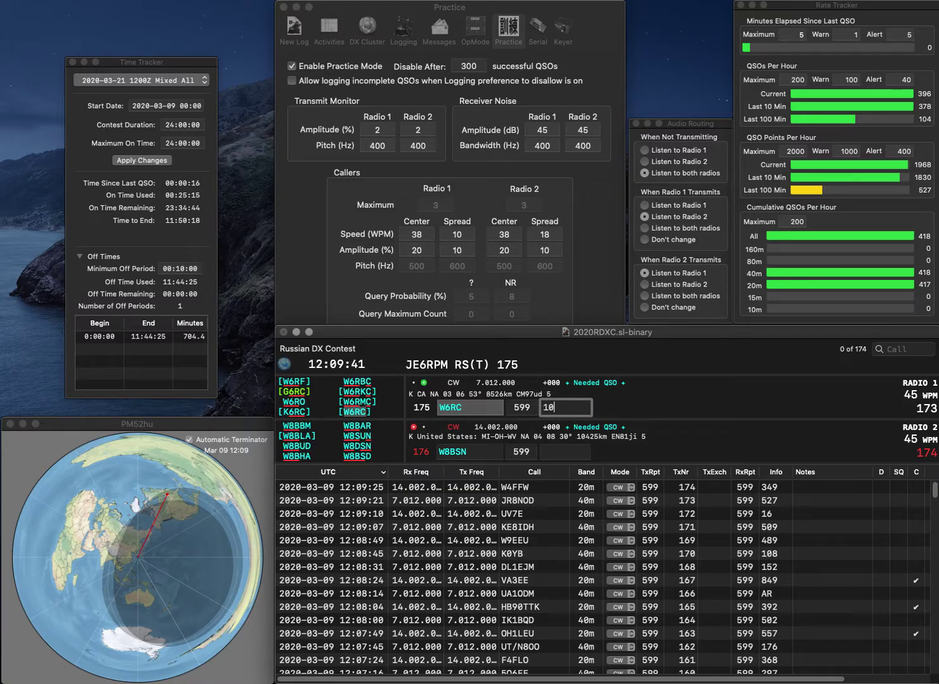
pyautogui.press('Return')
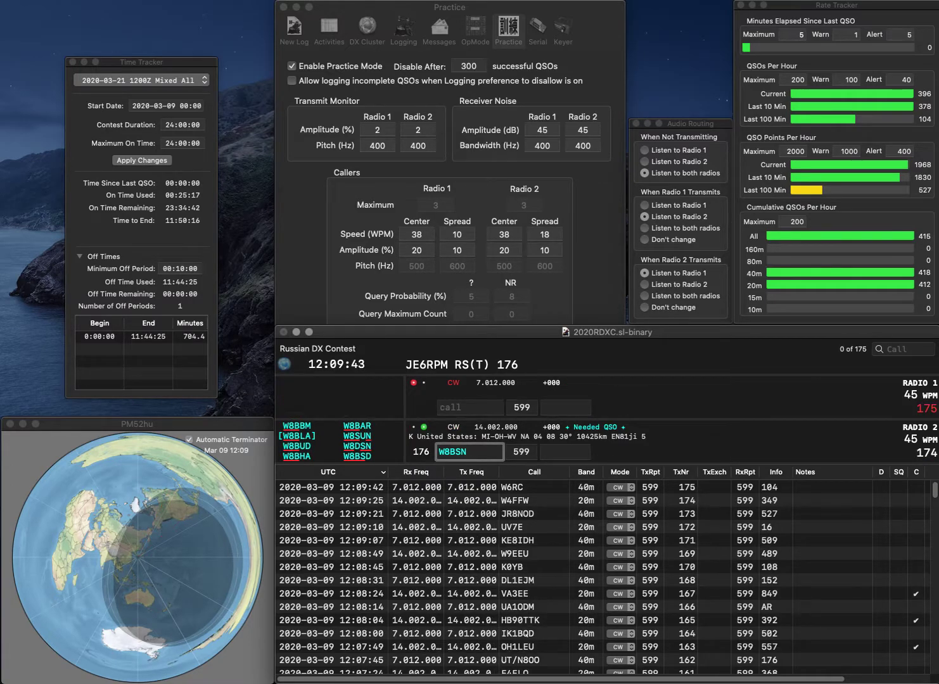
# - Correct the Radio 2 call to W8DSN, resending the reply, and answer LY2MM on Radio 1
pyautogui.press('BackSpace')
pyautogui.write('D')
pyautogui.press('Return')
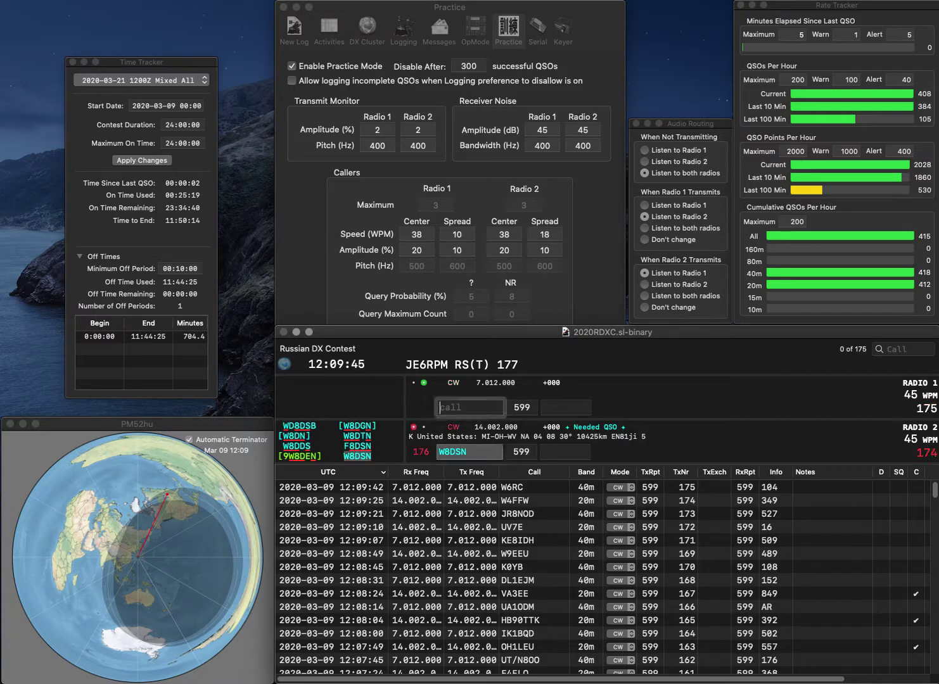
pyautogui.write('LY2MM')
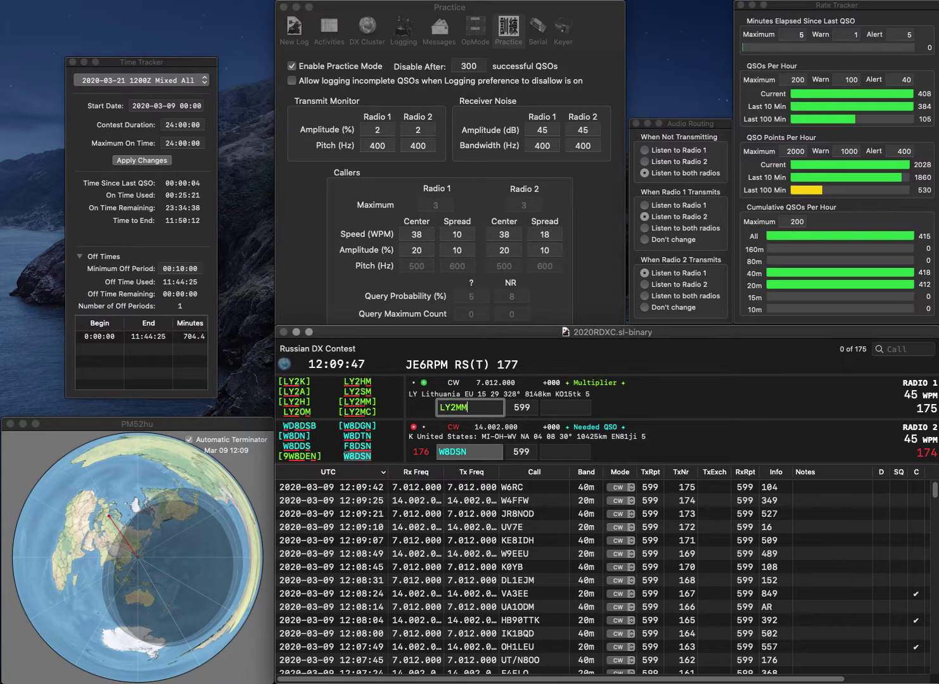
pyautogui.press('Return')
pyautogui.press('Tab')
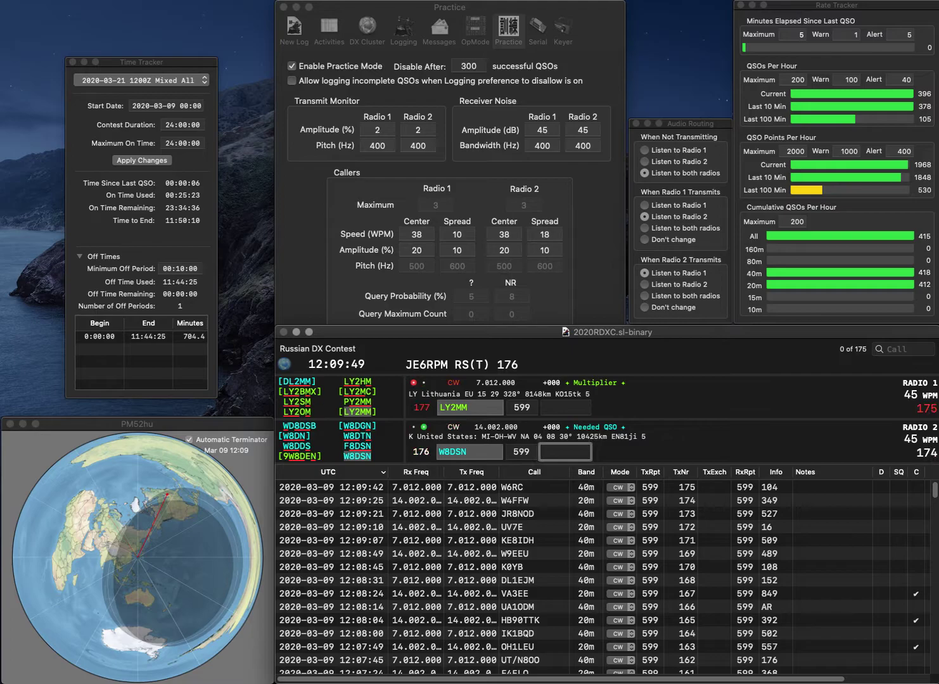
pyautogui.write('383')
pyautogui.press('Return')
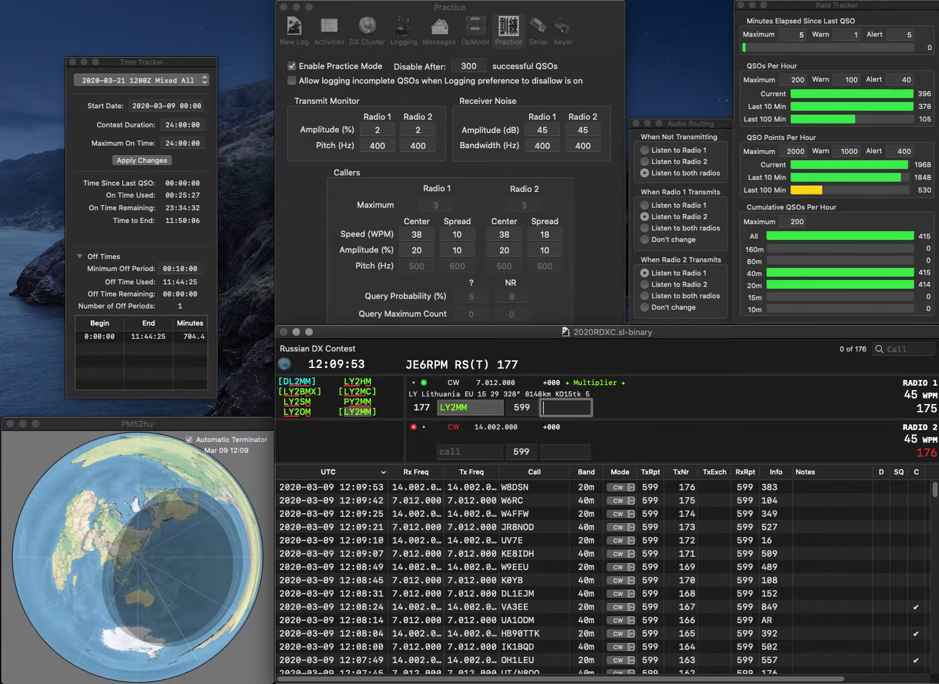
pyautogui.write('245')
pyautogui.press('Return')
pyautogui.write('SP6')
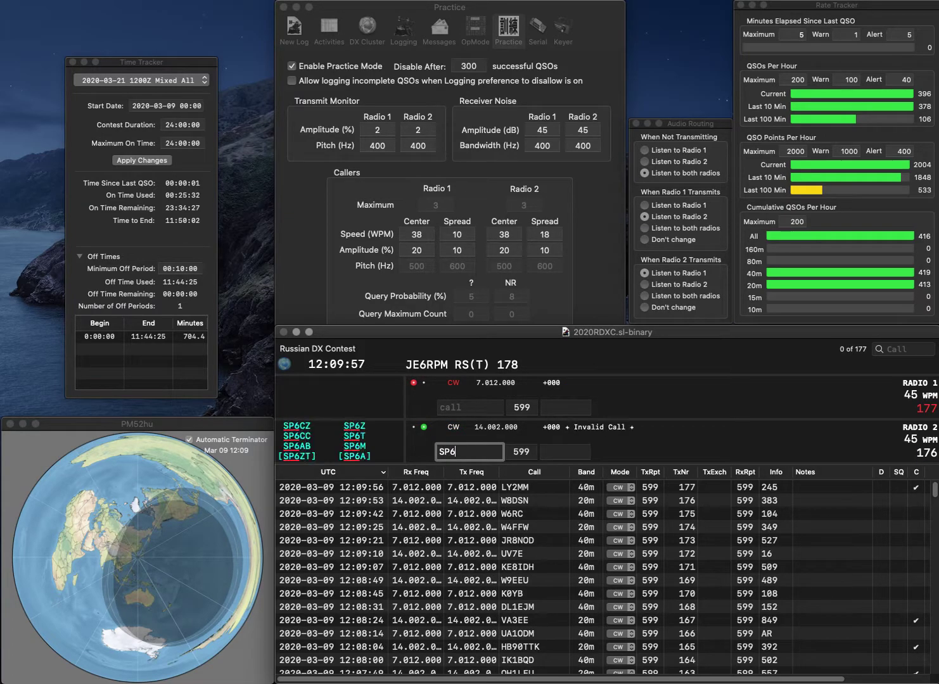
pyautogui.write('KYU')
pyautogui.press('Return')
pyautogui.write('G4RQI')
pyautogui.press('Return')
pyautogui.press('space')
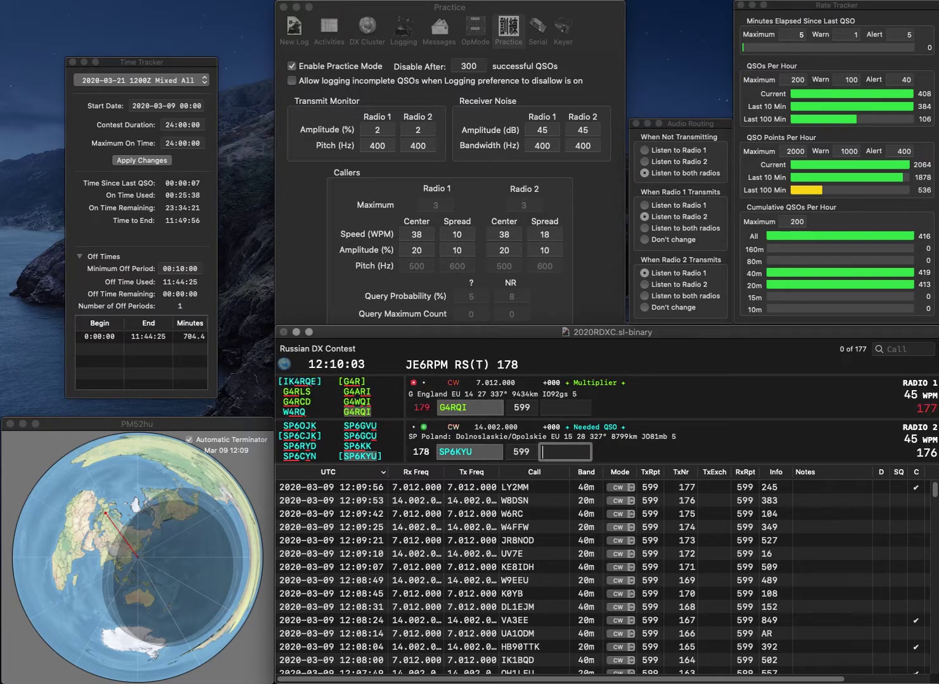
pyautogui.write('143')
pyautogui.press('Return')
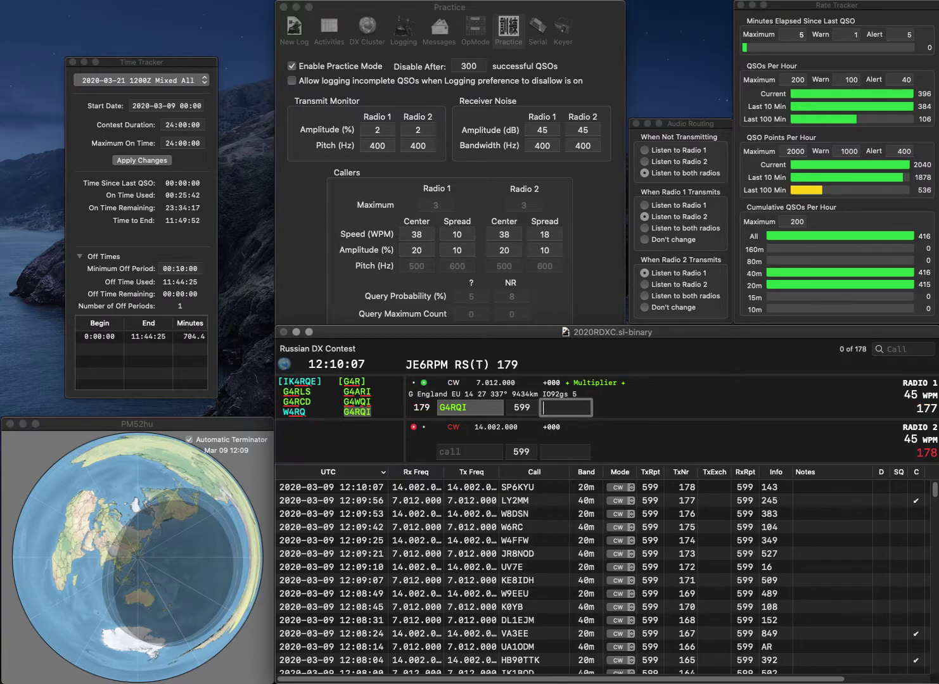
pyautogui.write('123')
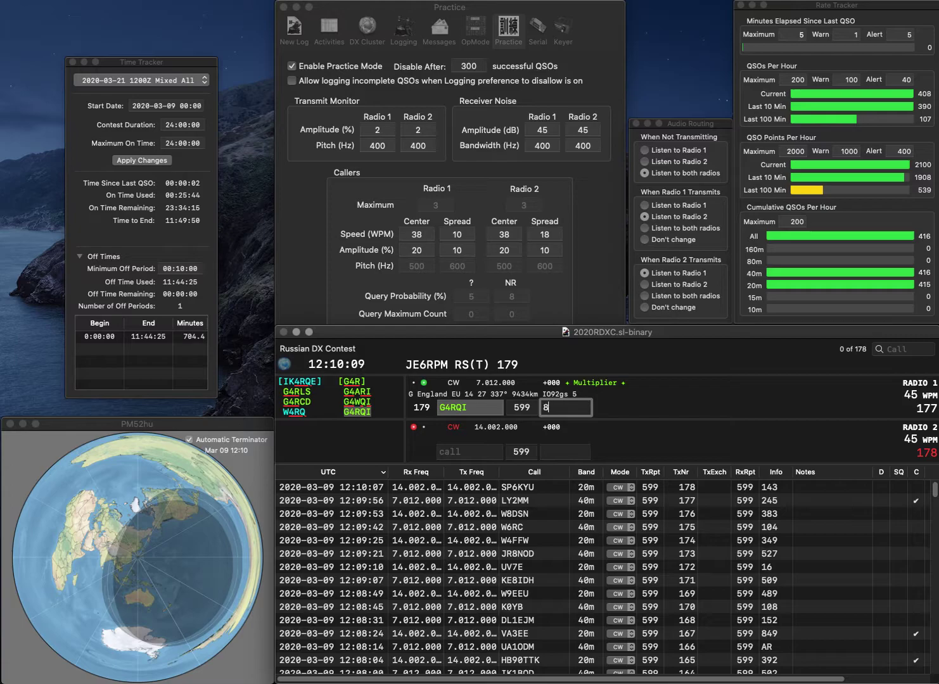
pyautogui.press('Return')
pyautogui.write('82A')
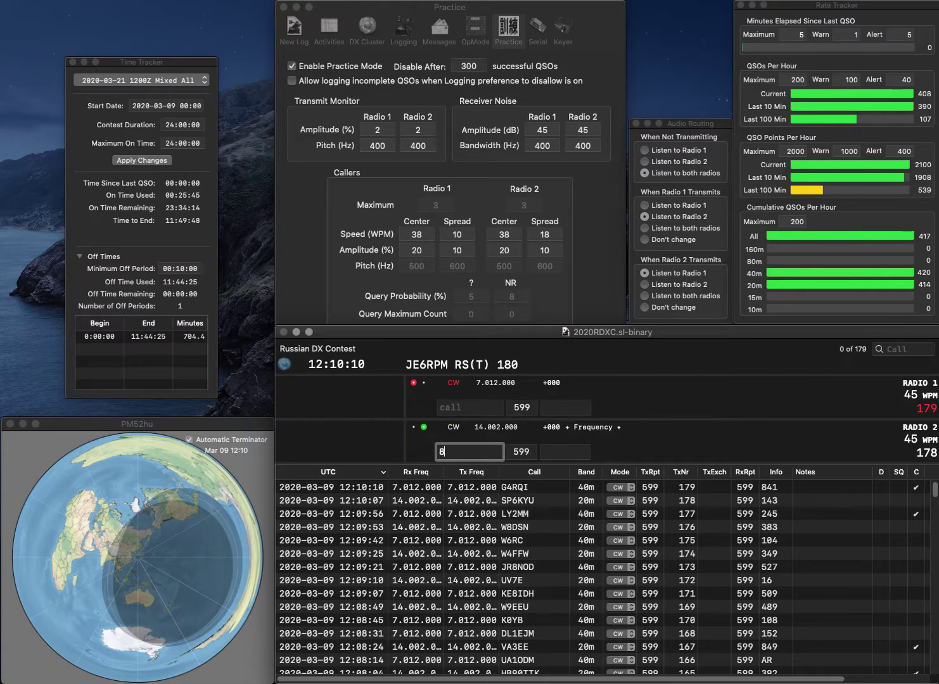
pyautogui.press('Return')
pyautogui.write('UA4PAN')
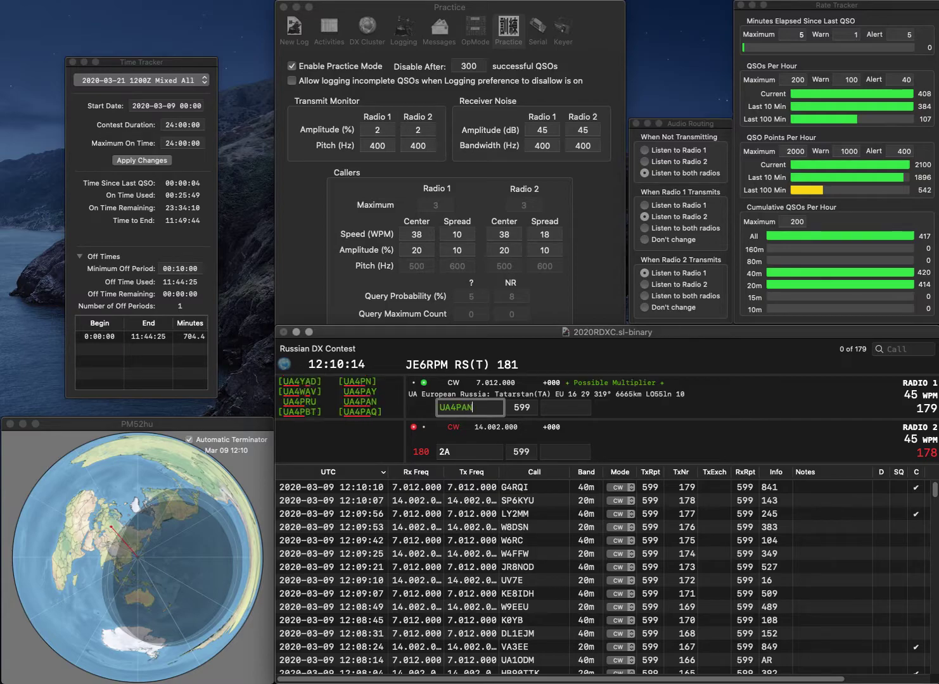
pyautogui.press('Return')
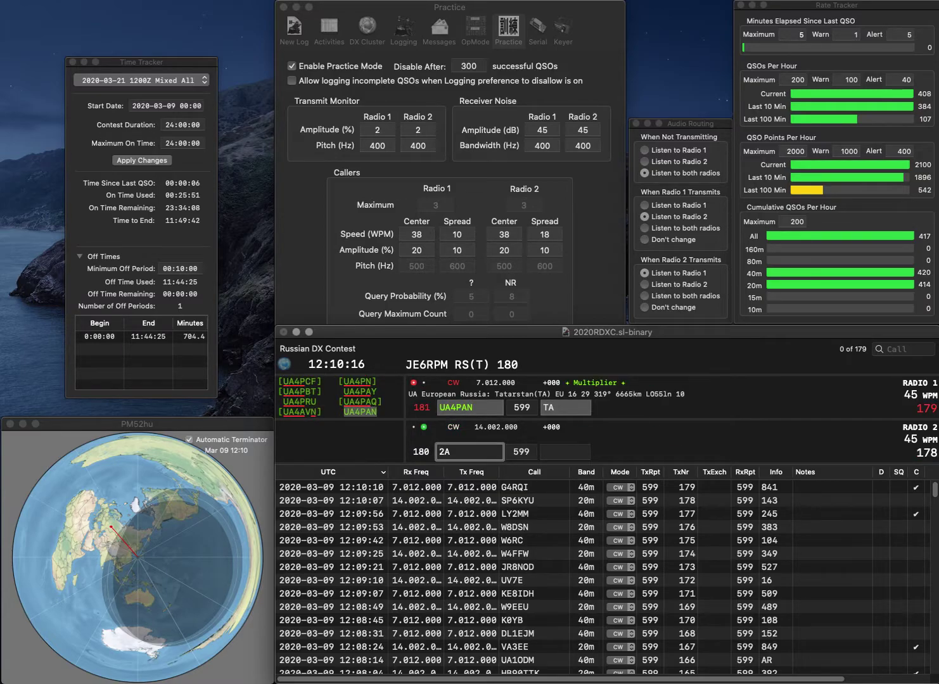
pyautogui.write('RZ')
pyautogui.press('Return')
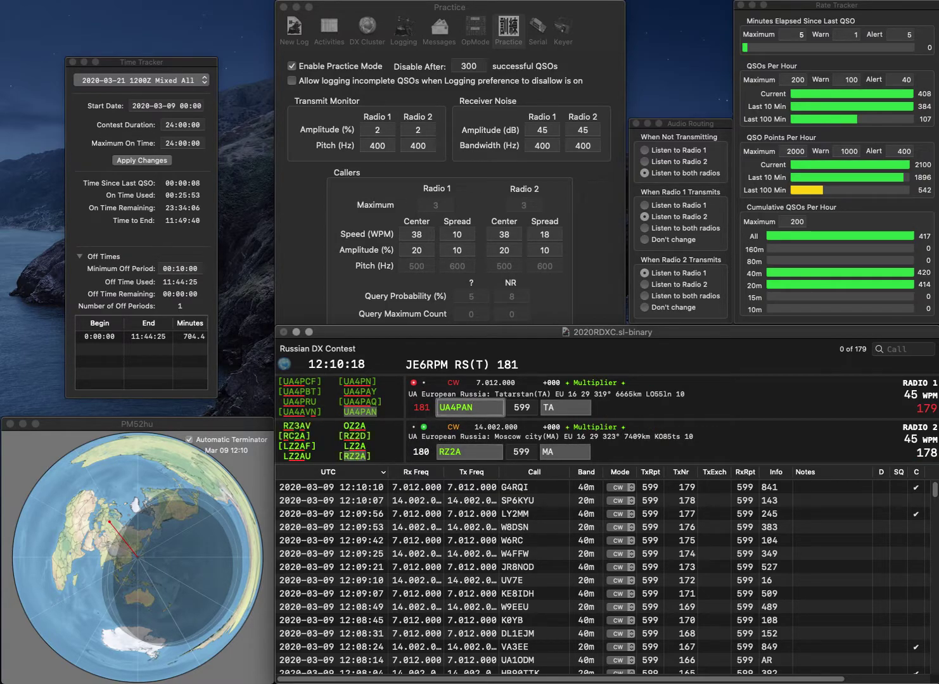
# - Log UA4PAN on Radio 1 with received exchange TA and RZ2A on Radio 2 with received exchange MA
pyautogui.press('Tab')
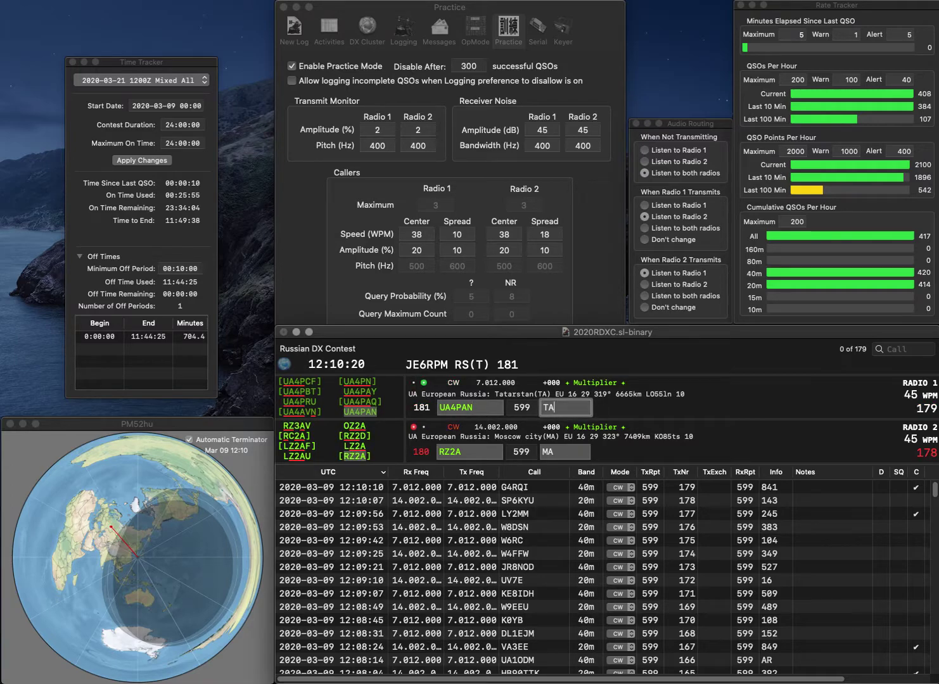
pyautogui.press('Return')
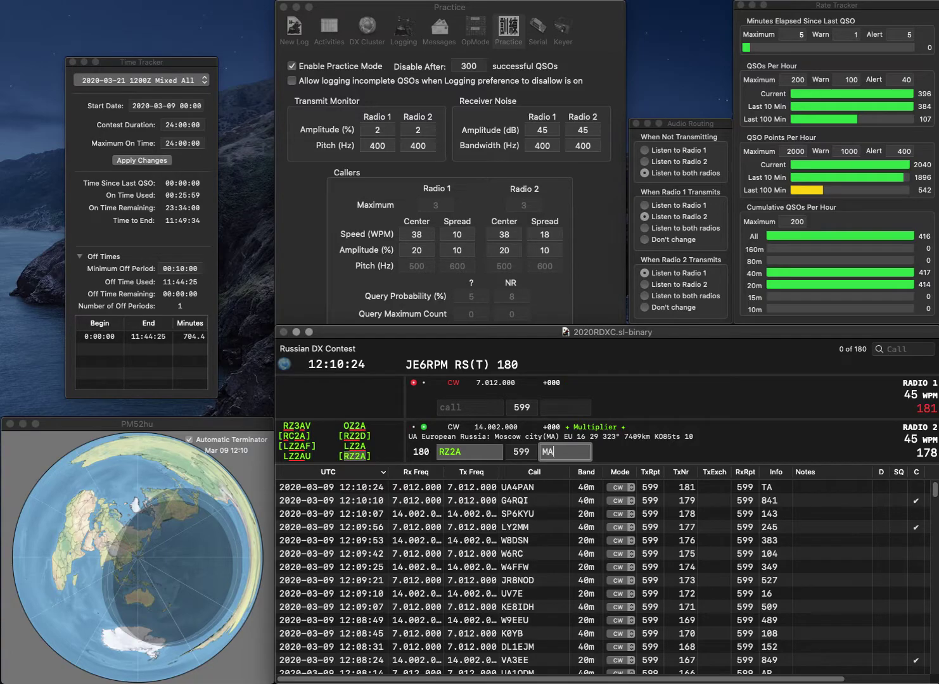
pyautogui.press('Return')
pyautogui.write('AE0A')
pyautogui.press('Return')
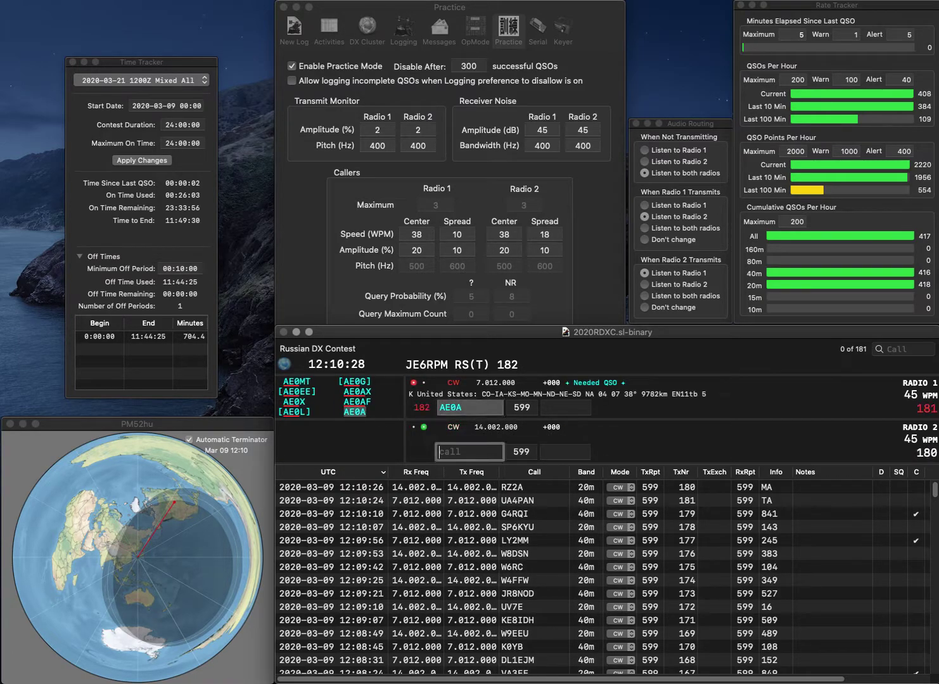
pyautogui.write('YU6')
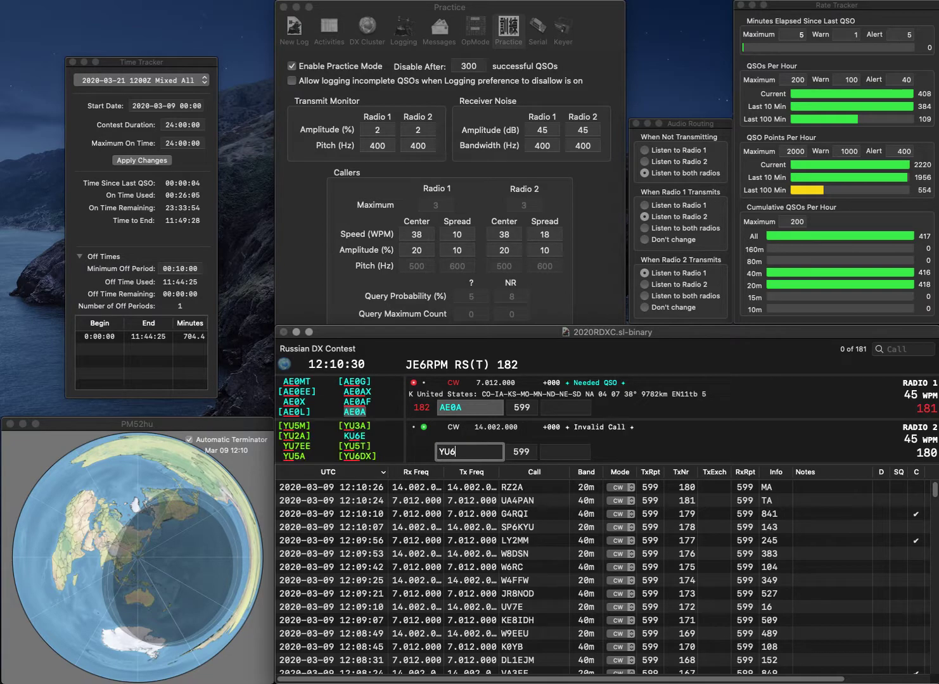
pyautogui.write('KP')
pyautogui.press('Return')
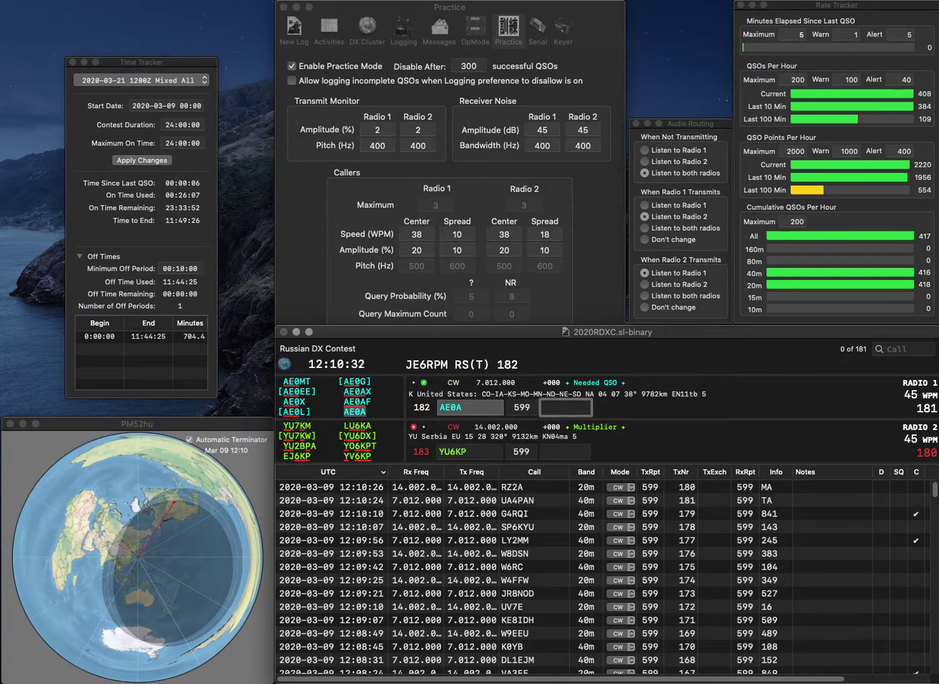
pyautogui.write('562')
pyautogui.press('Return')
pyautogui.press('Left')
pyautogui.press('Left')
pyautogui.press('Left')
pyautogui.press('BackSpace')
pyautogui.write('V')
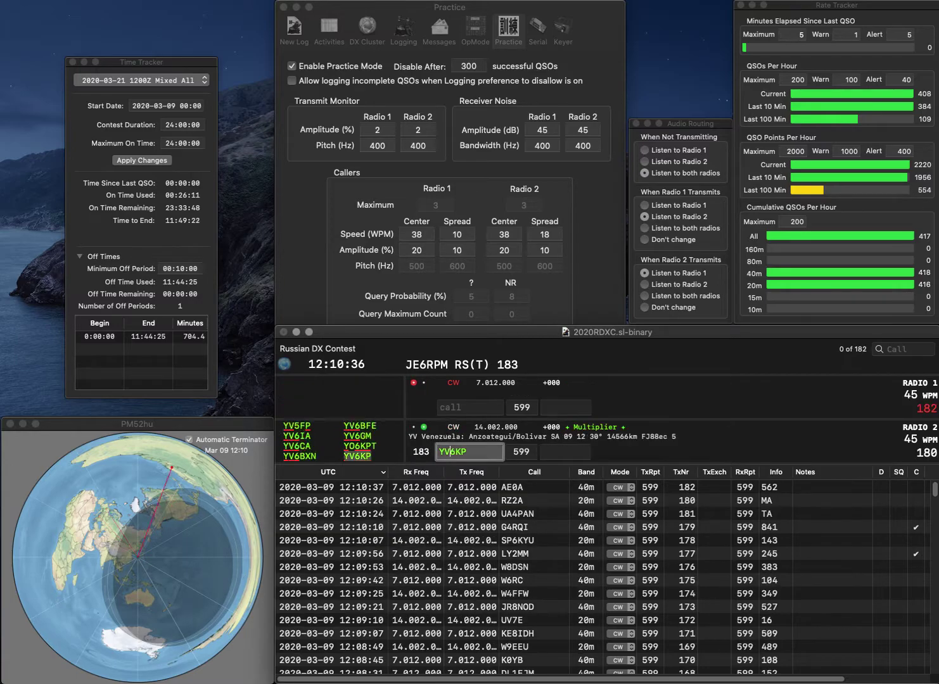
pyautogui.press('Return')
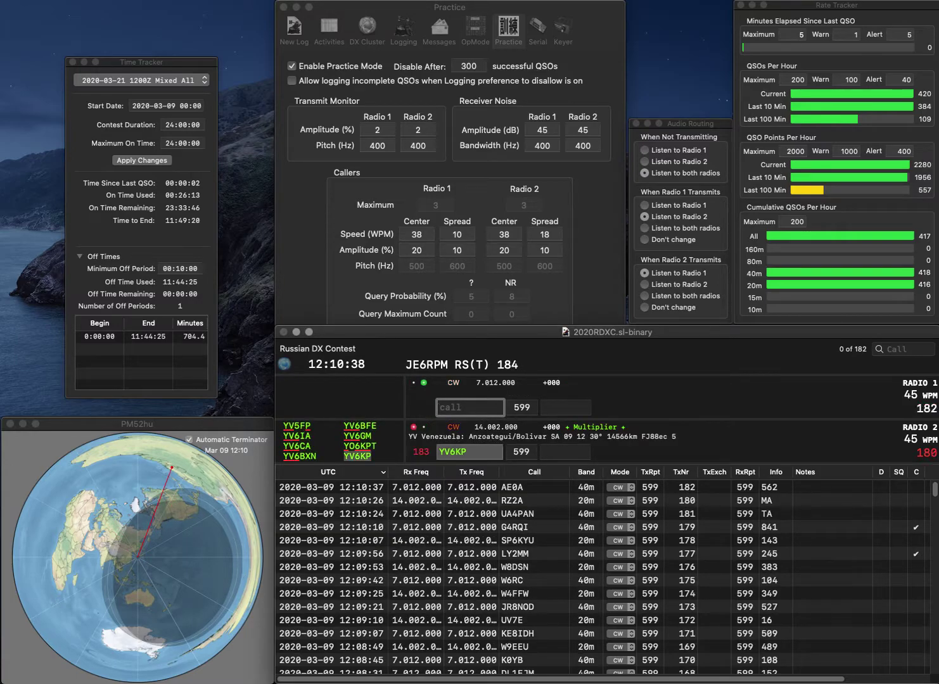
pyautogui.write('W8CUB')
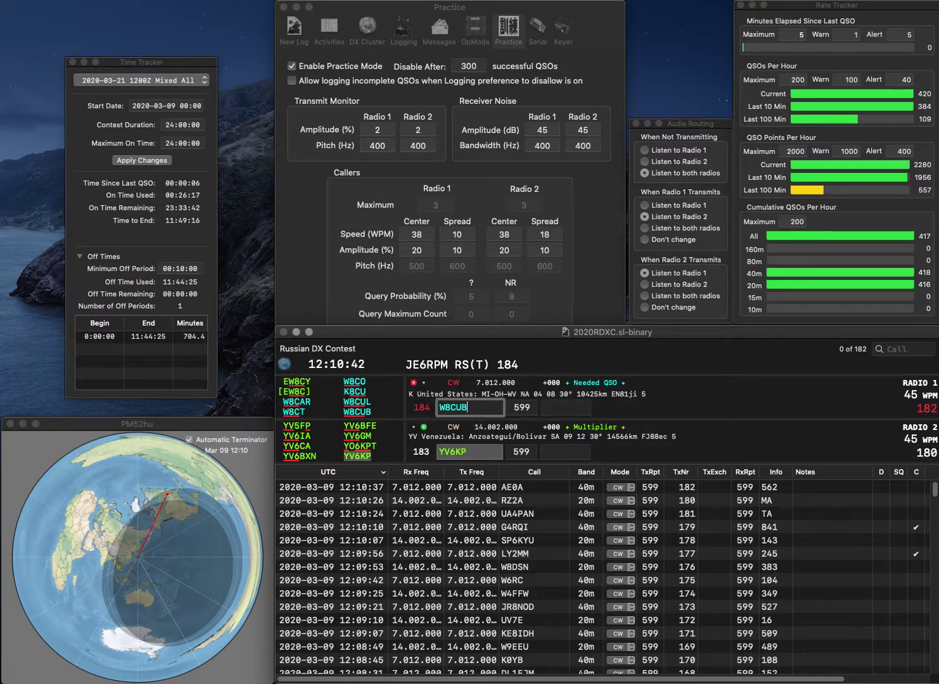
pyautogui.press('Return')
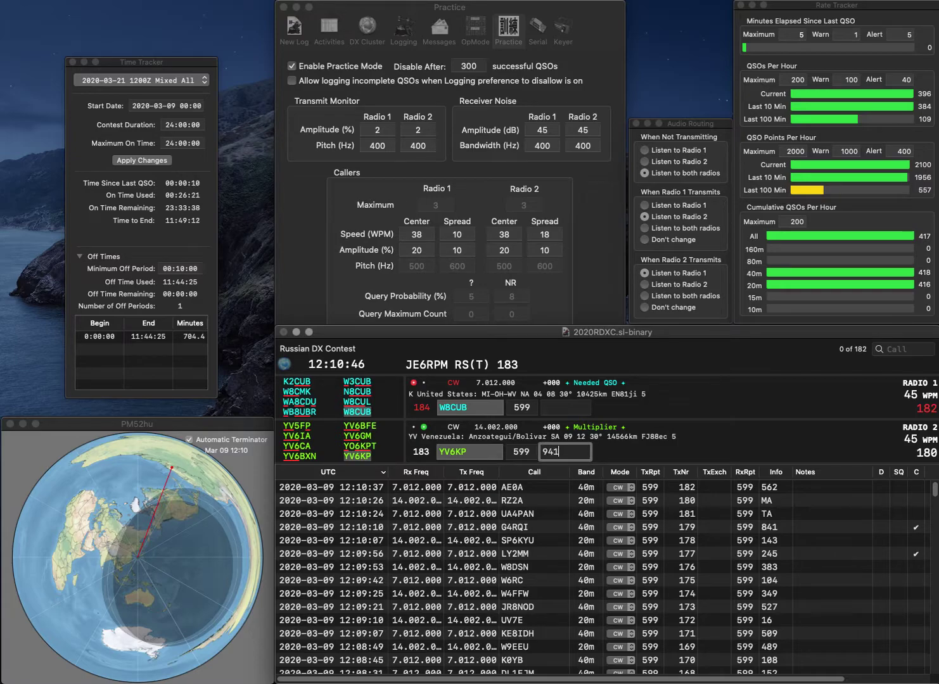
# - Log YV6KP on Radio 2 with received exchange 941 and W8CUB on Radio 1 with received exchange 20
pyautogui.write('941')
pyautogui.press('Return')
pyautogui.write('20')
pyautogui.press('Return')
pyautogui.write('9A3MR')
pyautogui.press('Return')
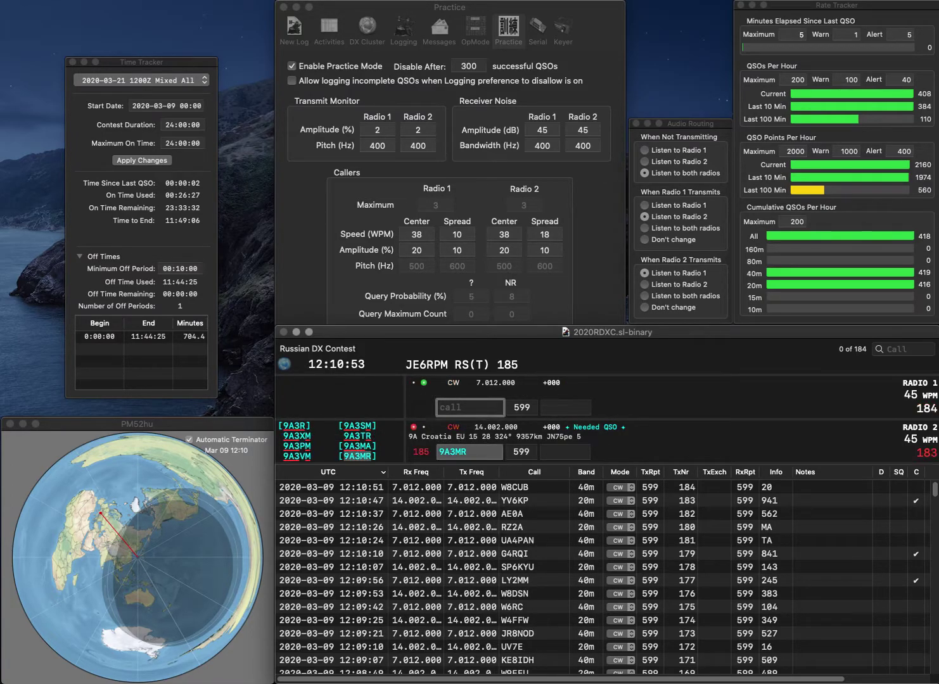
pyautogui.write('VO1MP')
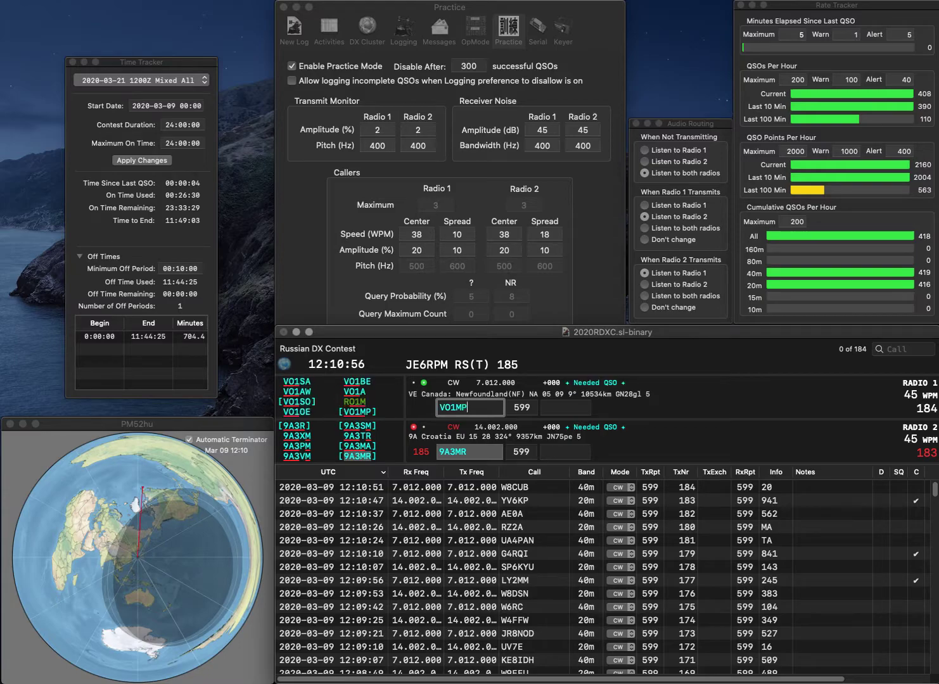
pyautogui.press('Return')
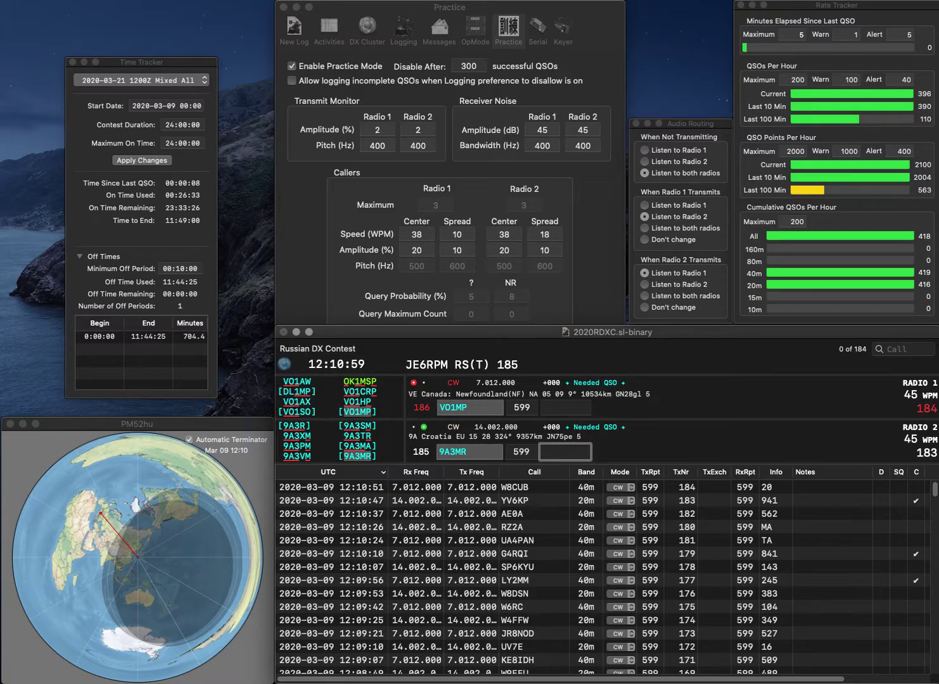
# - Log 9A3MR on Radio 2 with received exchange 316 and VO1MP on Radio 1 with received exchange 866
pyautogui.write('316')
pyautogui.press('Return')
pyautogui.write('866')
pyautogui.press('Return')
pyautogui.write('V')
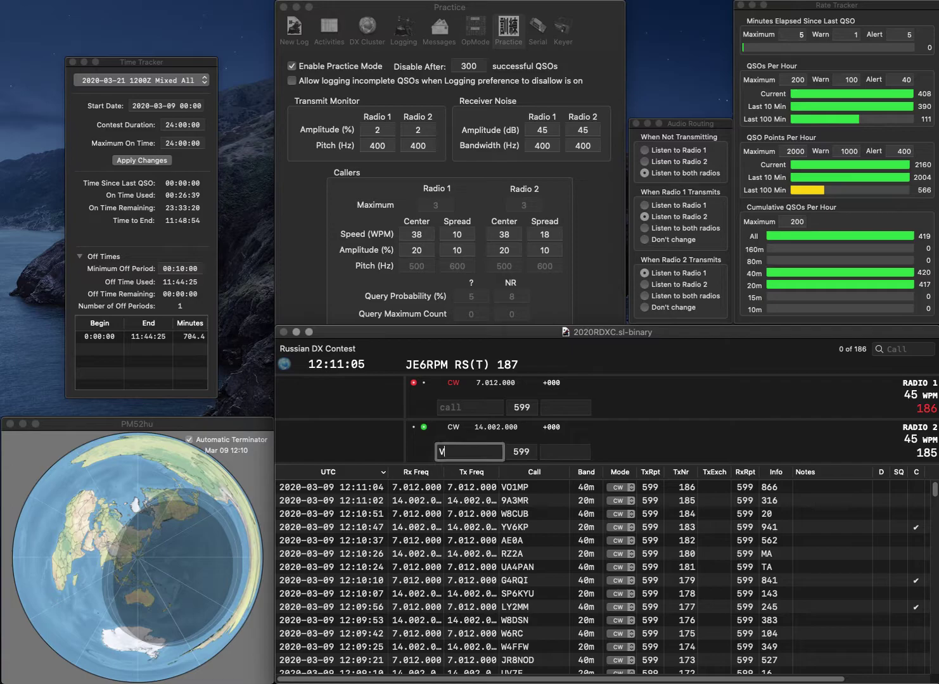
pyautogui.write('E3ES')
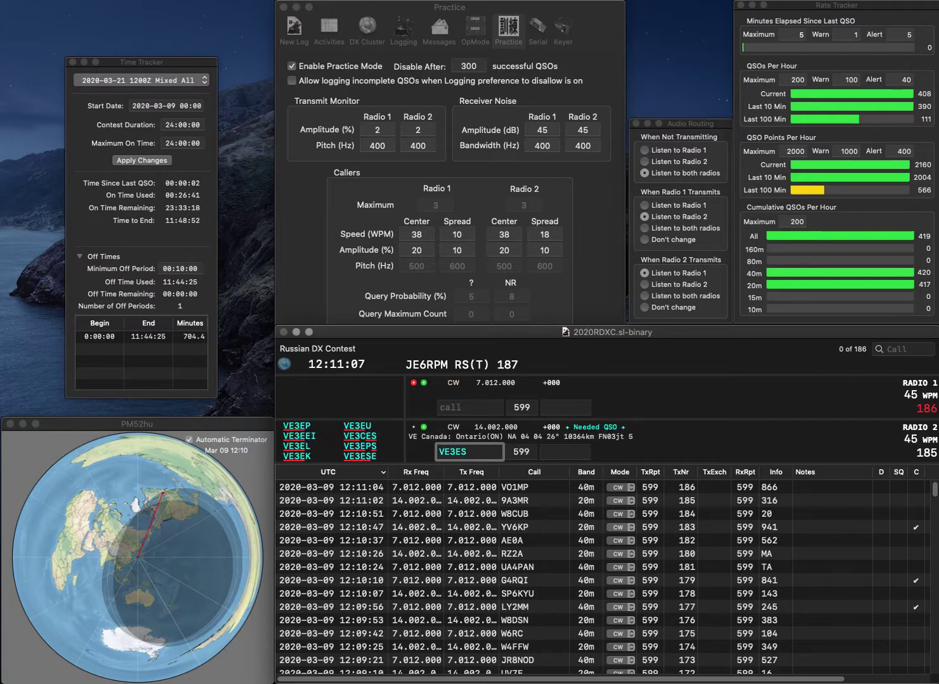
pyautogui.press('Return')
pyautogui.write('9S')
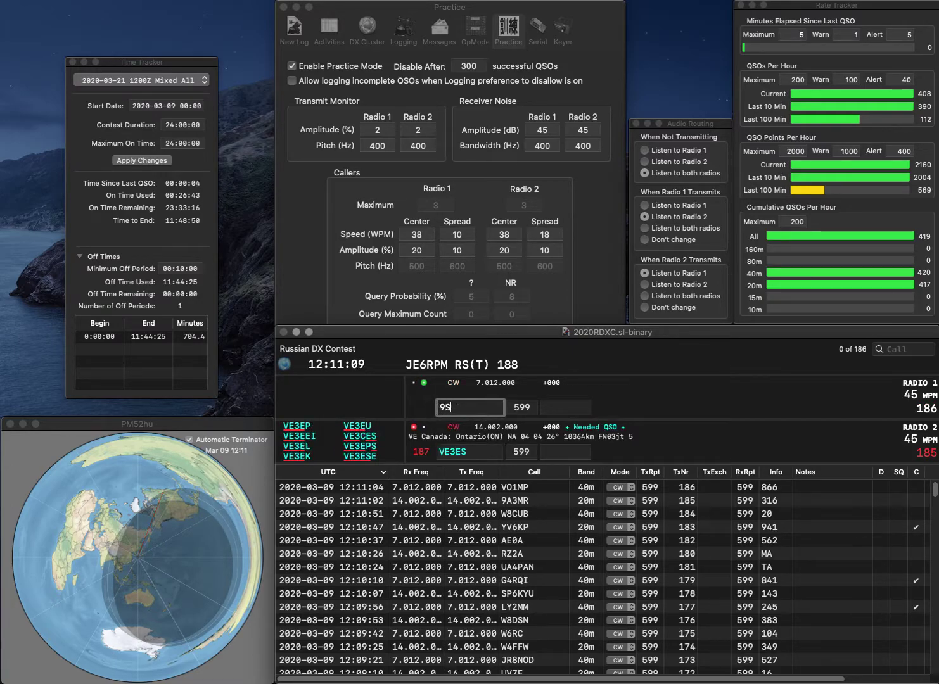
pyautogui.write('A')
pyautogui.press('Return')
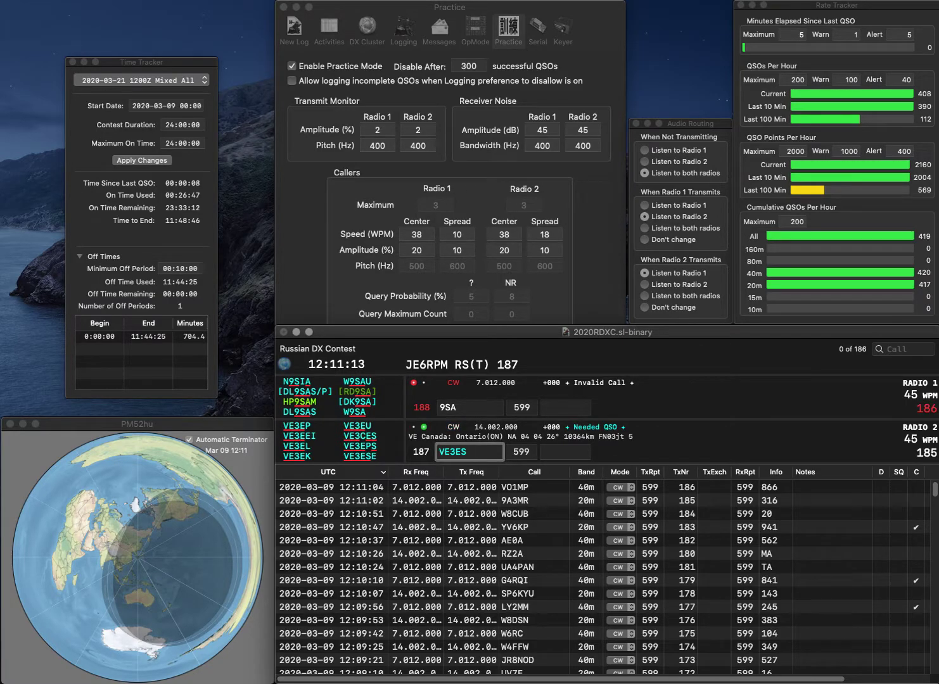
pyautogui.write('B')
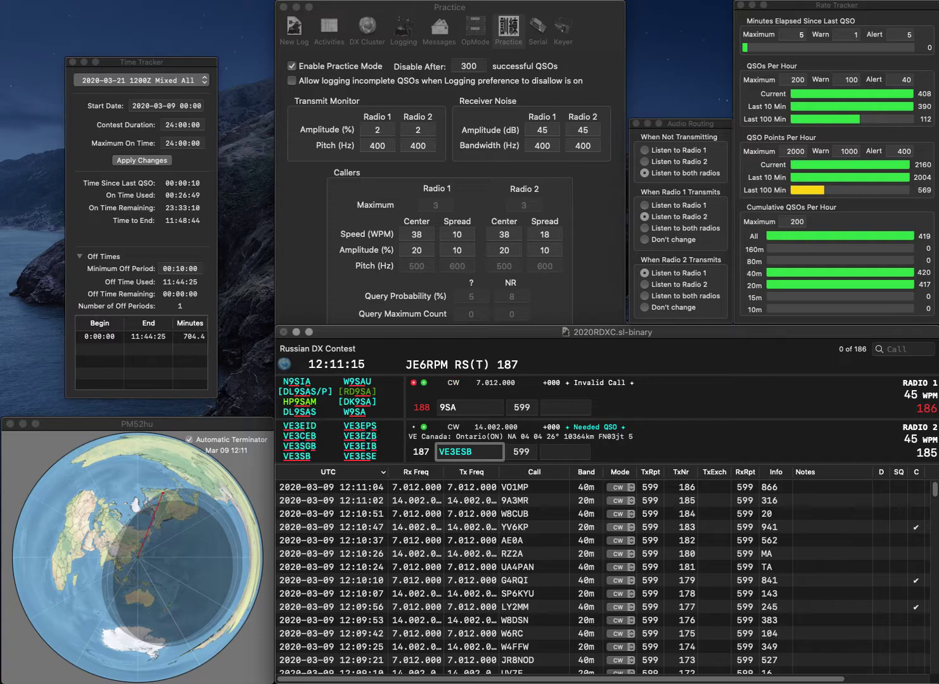
pyautogui.press('Left')
pyautogui.press('BackSpace')
pyautogui.write('I')
pyautogui.press('Return')
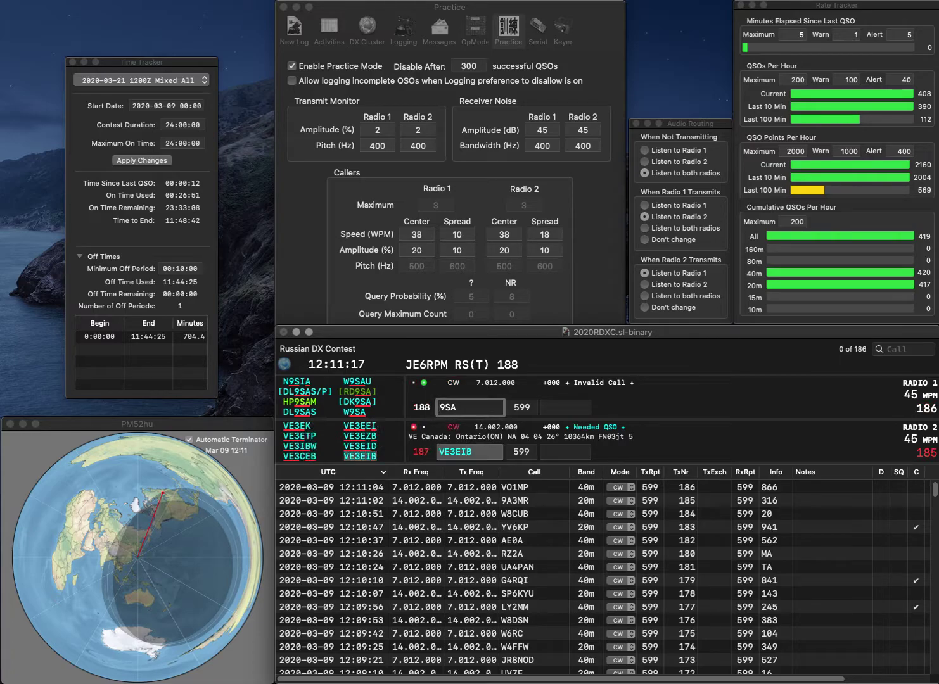
pyautogui.write('S5')
pyautogui.press('Return')
pyautogui.press('Tab')
pyautogui.write('471')
pyautogui.press('Return')
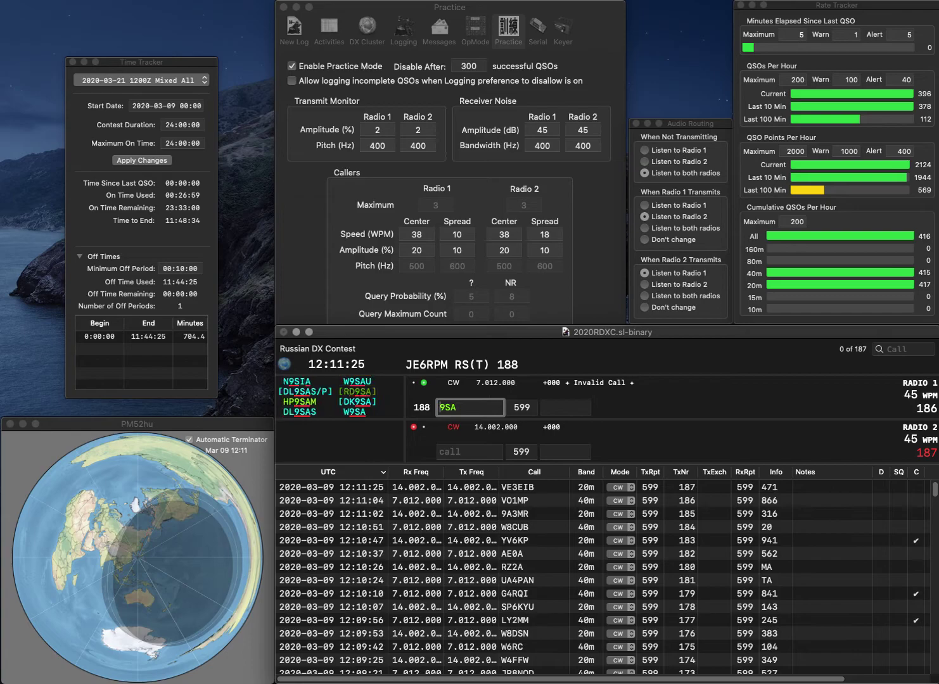
# - Change the partial call on Radio 1 to SZ5A and send the reply on that radio
pyautogui.write('S7')
pyautogui.press('Delete')
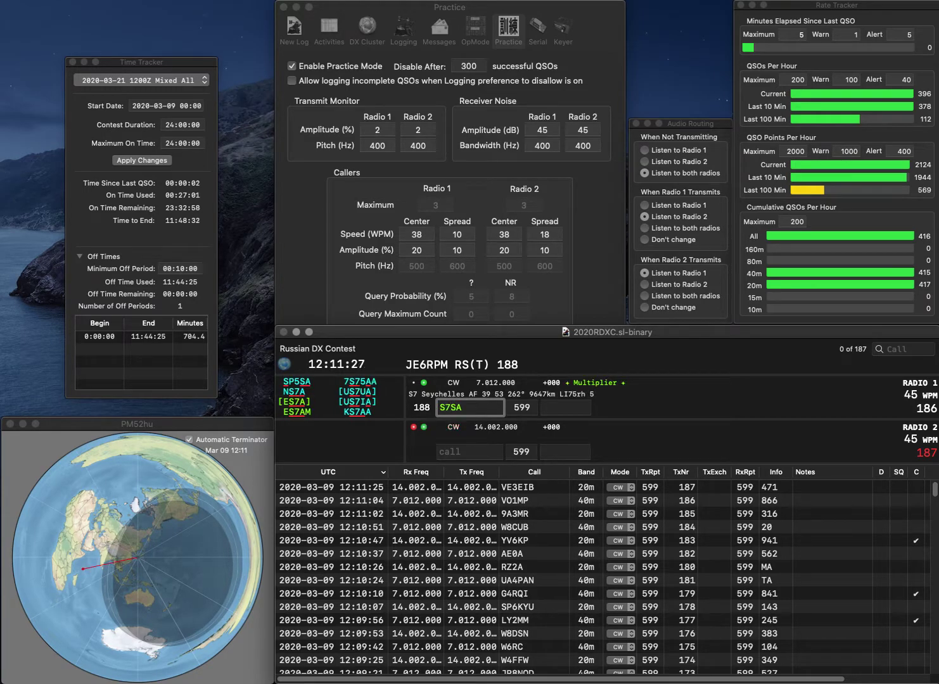
pyautogui.press('BackSpace')
pyautogui.write('Z')
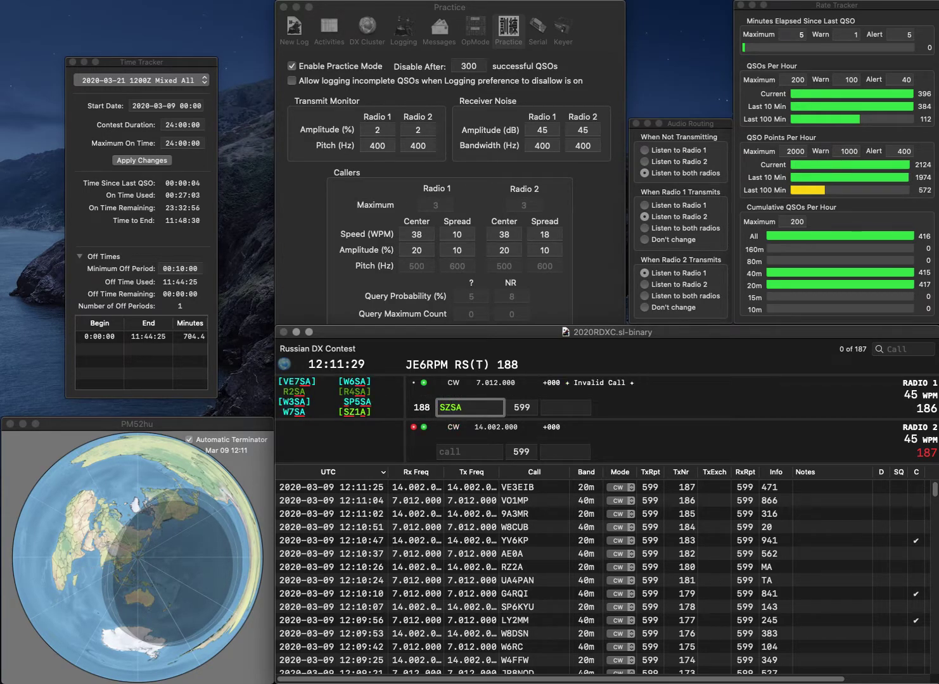
pyautogui.write('5')
pyautogui.press('Delete')
pyautogui.press('Return')
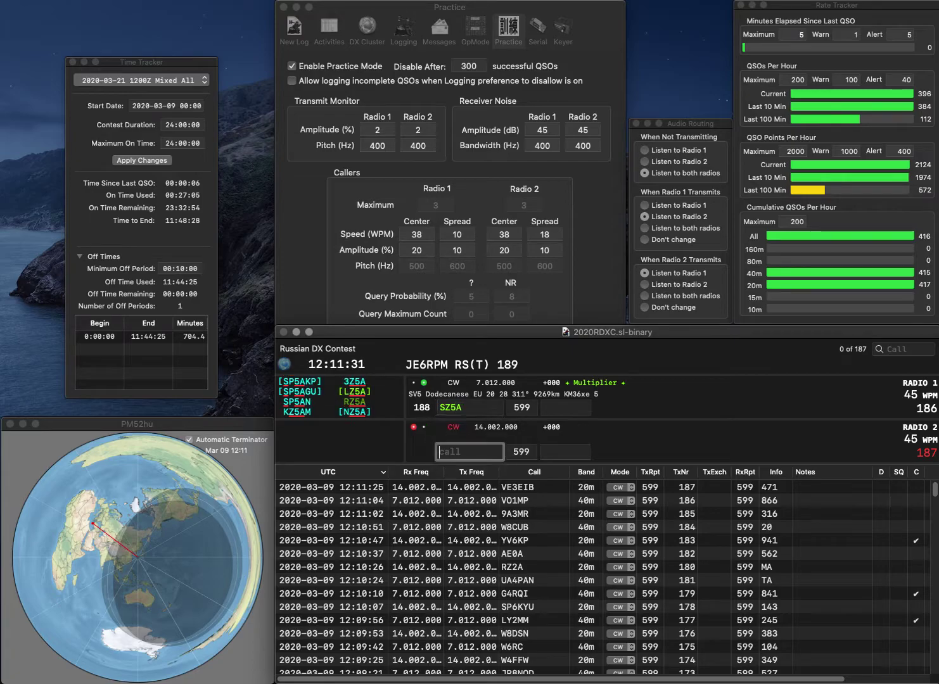
pyautogui.write('ZP')
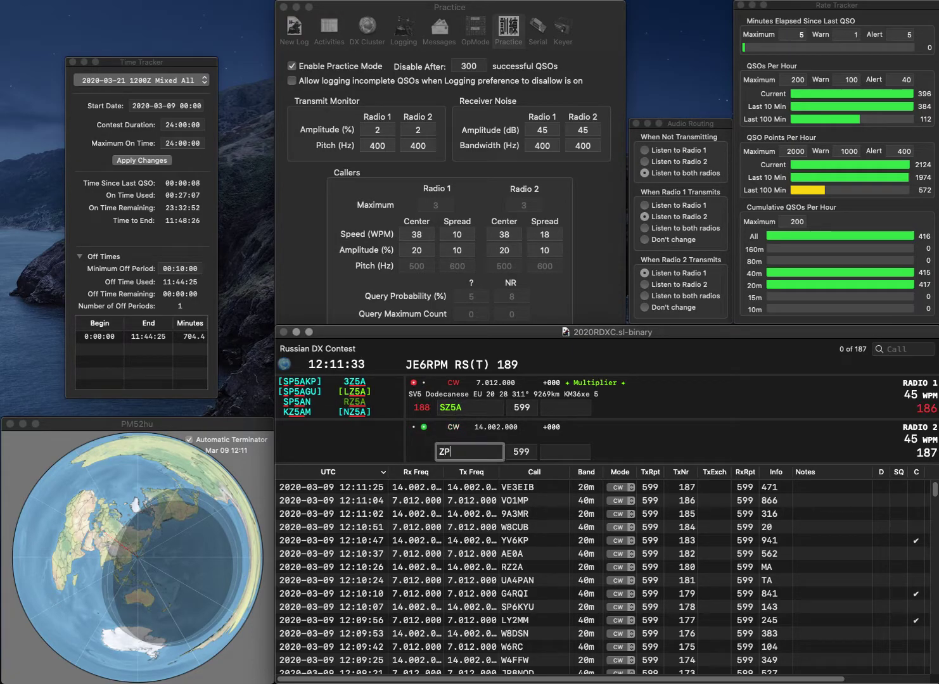
pyautogui.write('1IF')
pyautogui.press('Return')
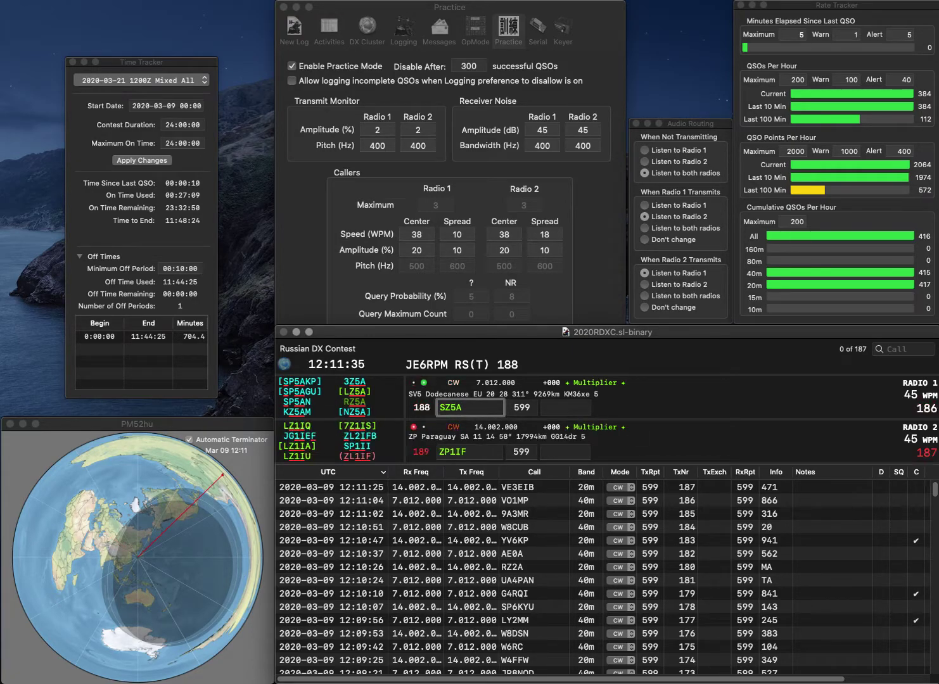
# - Change the Radio 1 call to S78A and resend the reply on that radio
pyautogui.press('BackSpace')
pyautogui.press('BackSpace')
pyautogui.write('8')
pyautogui.press('BackSpace')
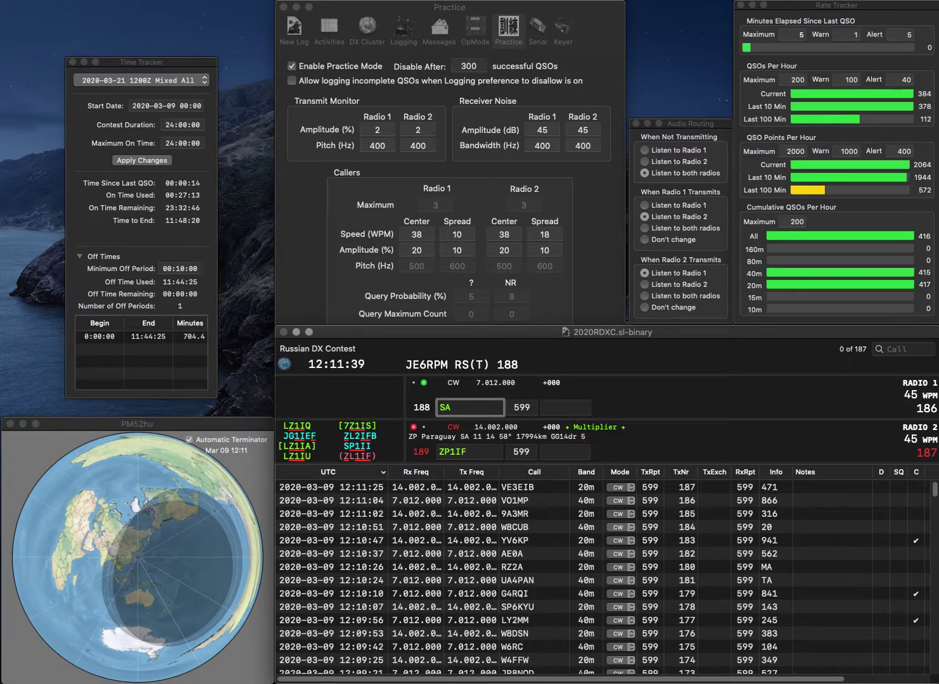
pyautogui.write('78')
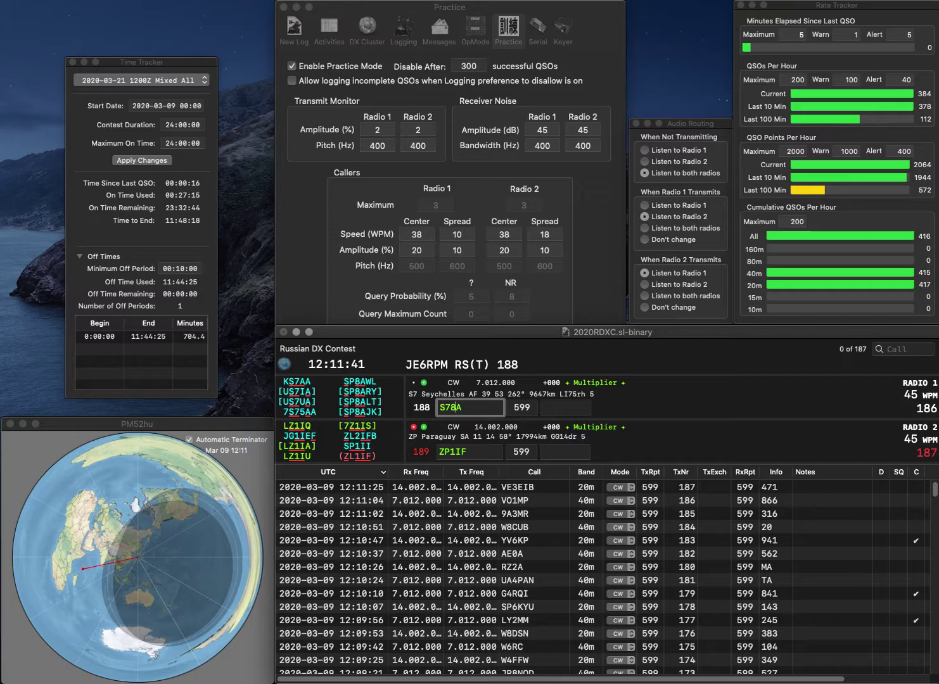
pyautogui.press('Return')
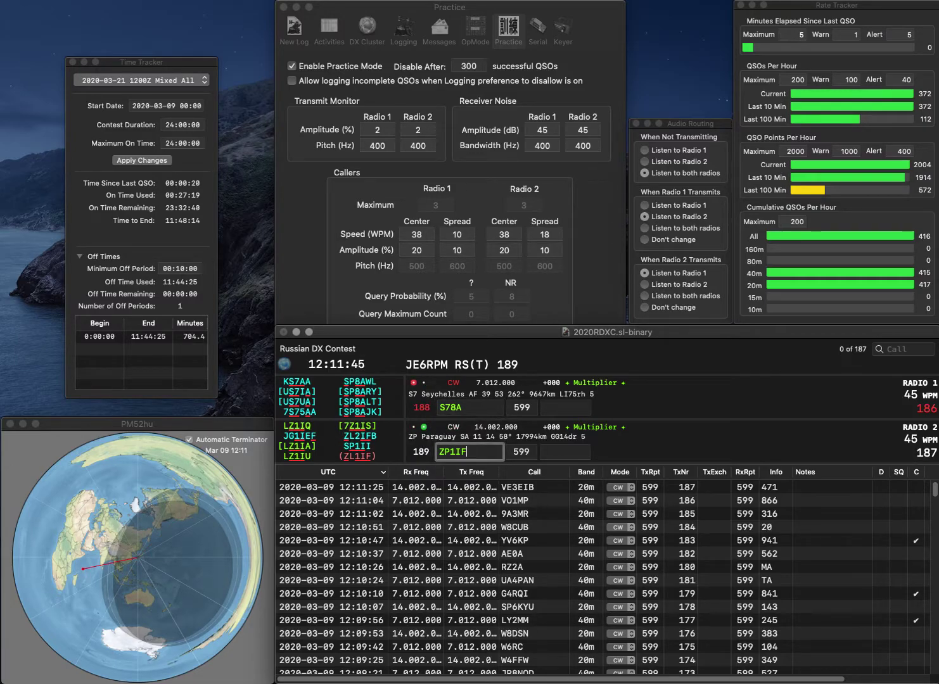
# - Correct the Radio 2 call to ZL1IF and the Radio 1 call to S79HA, resending the reply on each radio
pyautogui.click(445, 451)
pyautogui.press('Delete')
pyautogui.write('L')
pyautogui.press('Return')
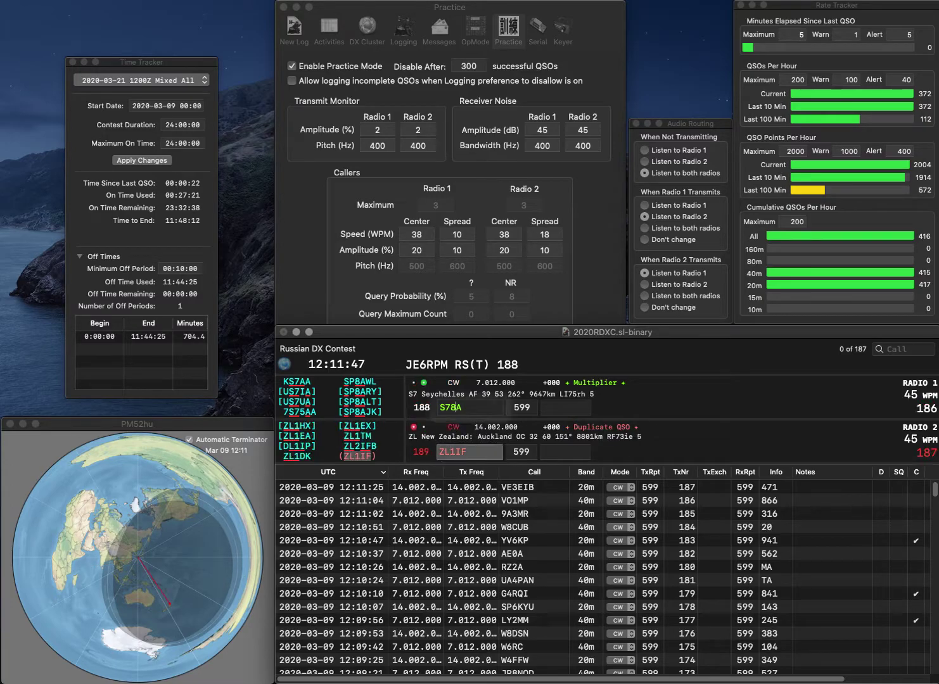
pyautogui.press('BackSpace')
pyautogui.write('9H')
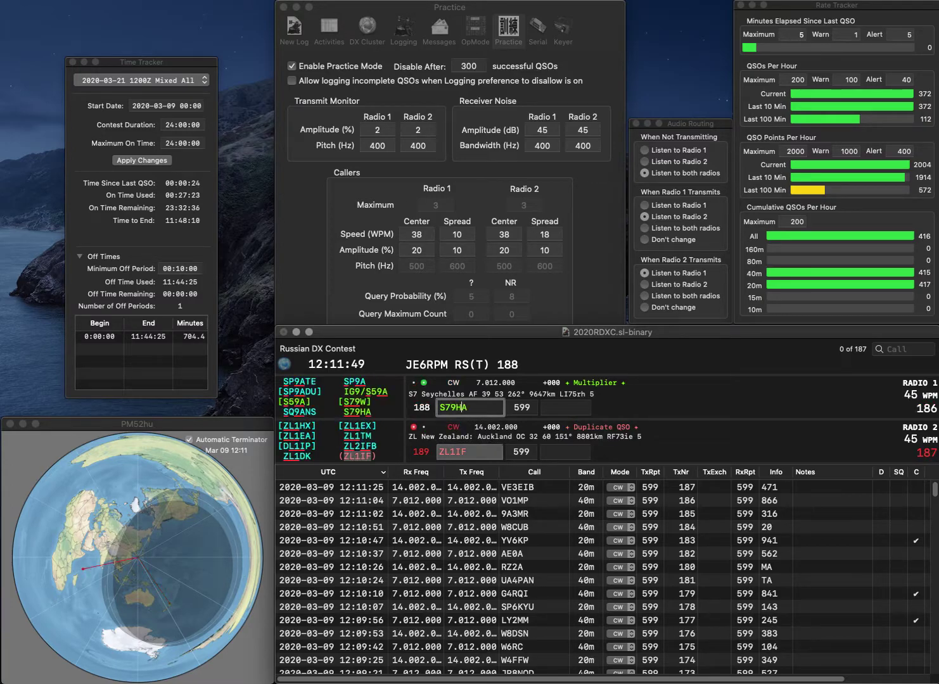
pyautogui.press('Return')
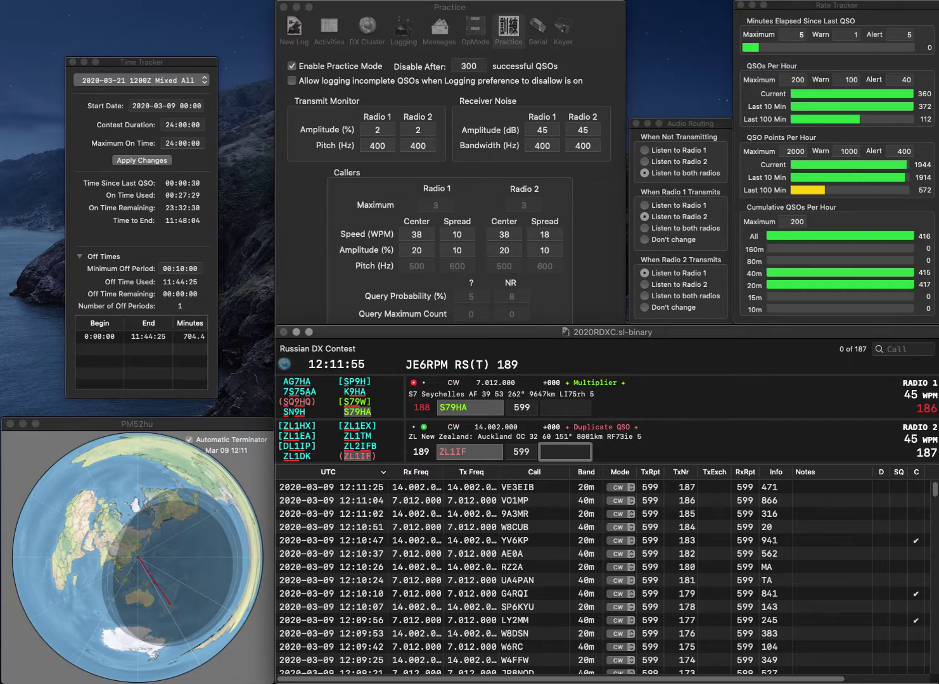
pyautogui.write('89')
pyautogui.press('BackSpace')
pyautogui.write('0')
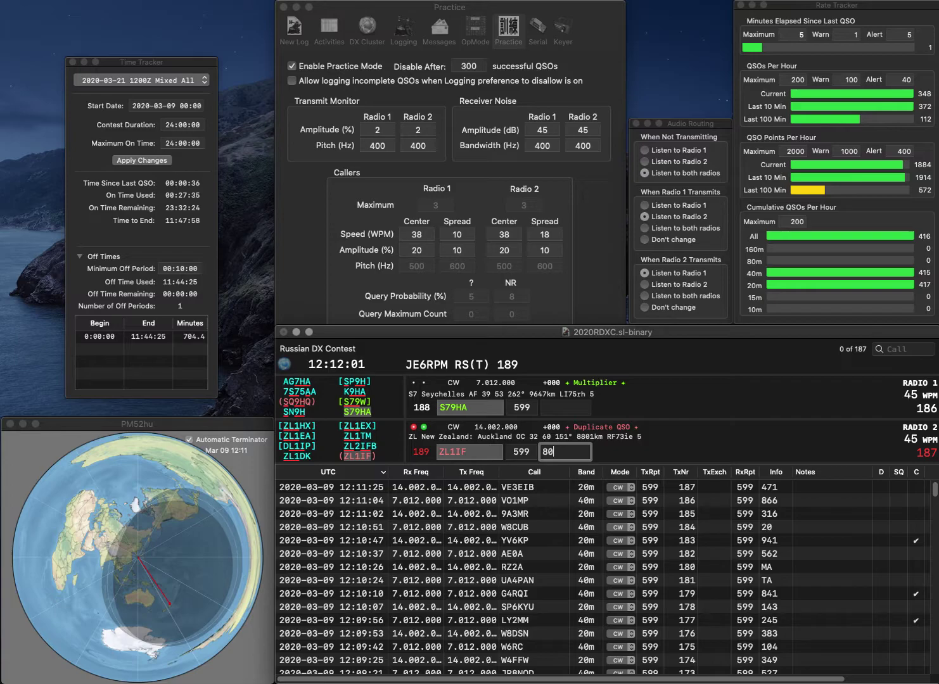
pyautogui.write('4')
pyautogui.press('Return')
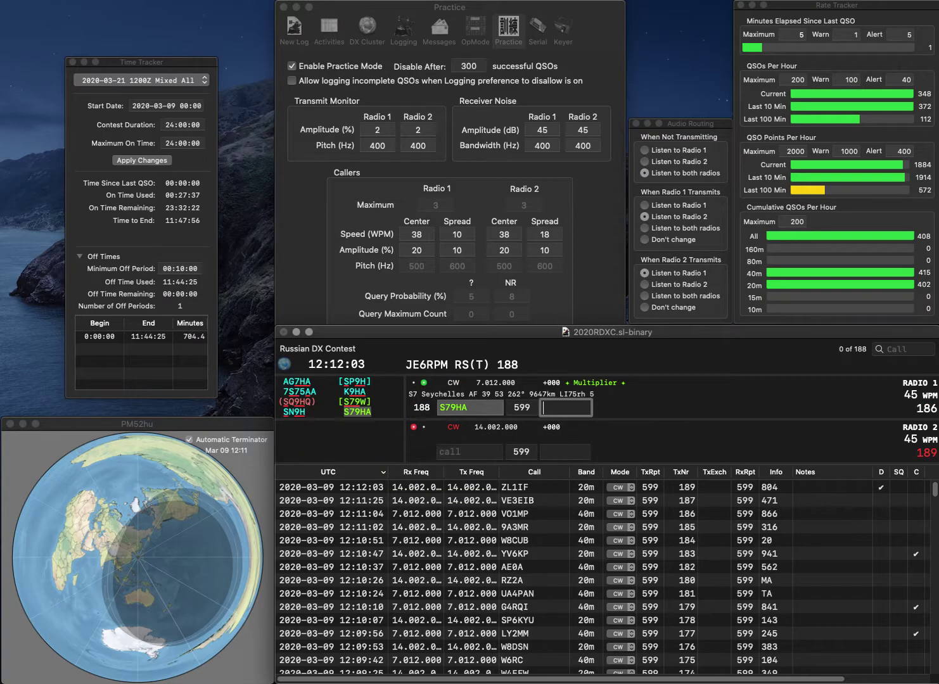
pyautogui.write('463')
pyautogui.press('Return')
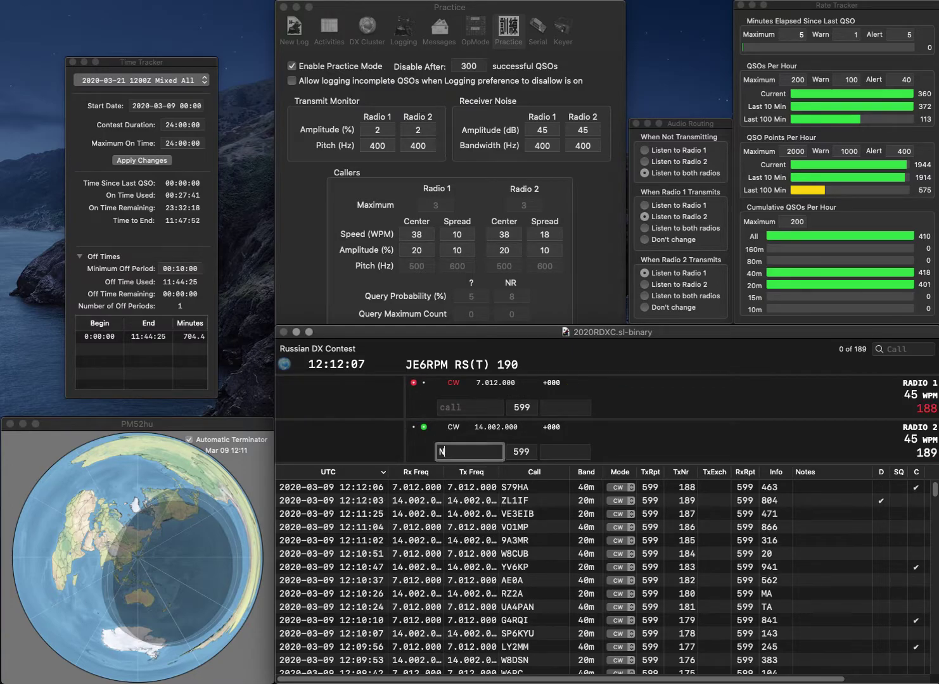
pyautogui.write('N9WEW')
pyautogui.press('Return')
pyautogui.write('NE6D')
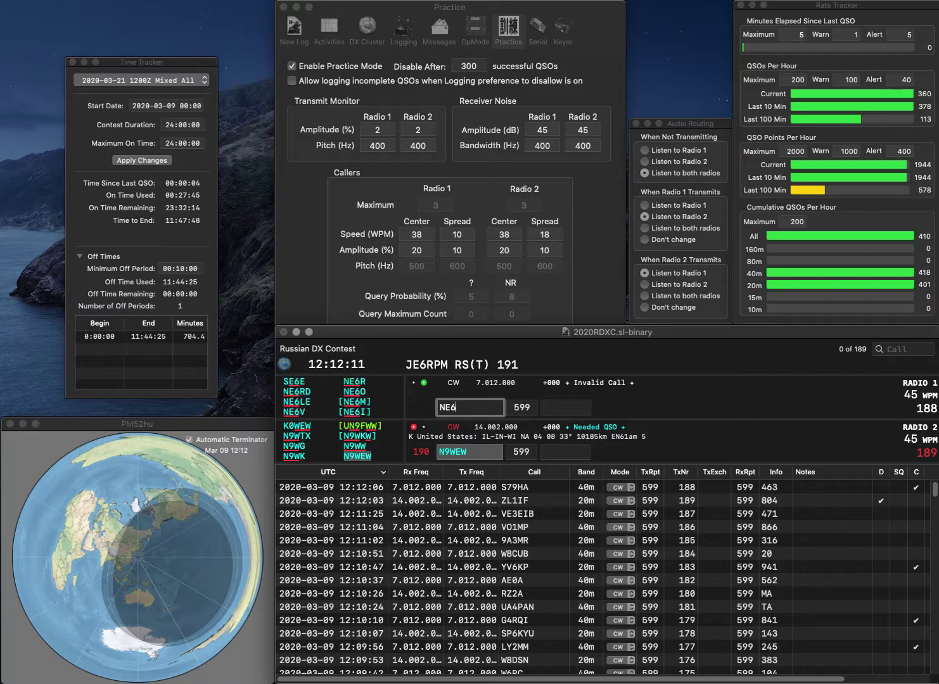
pyautogui.press('Return')
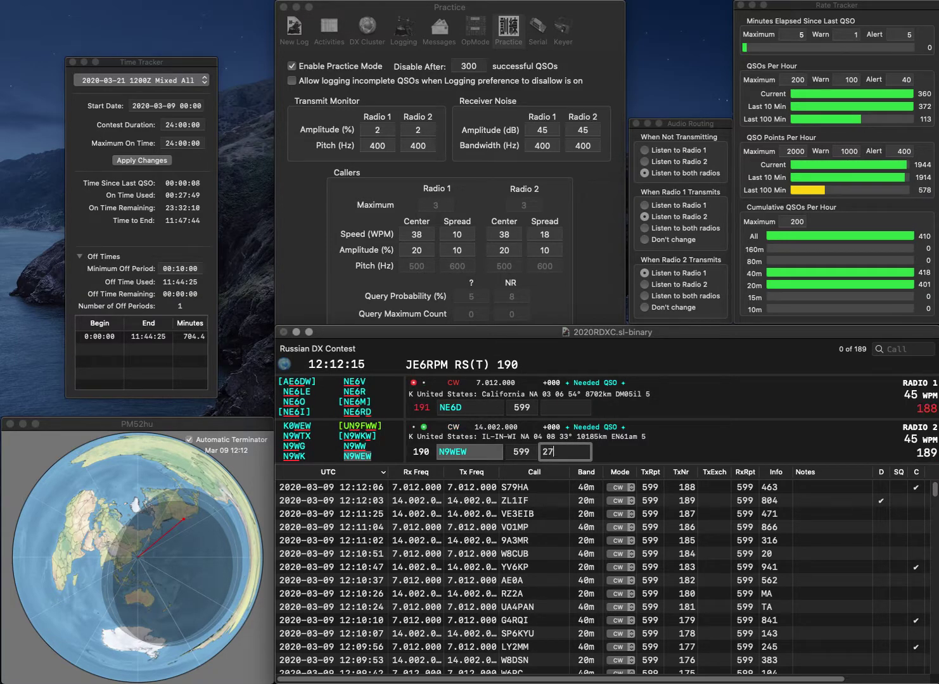
pyautogui.press('Return')
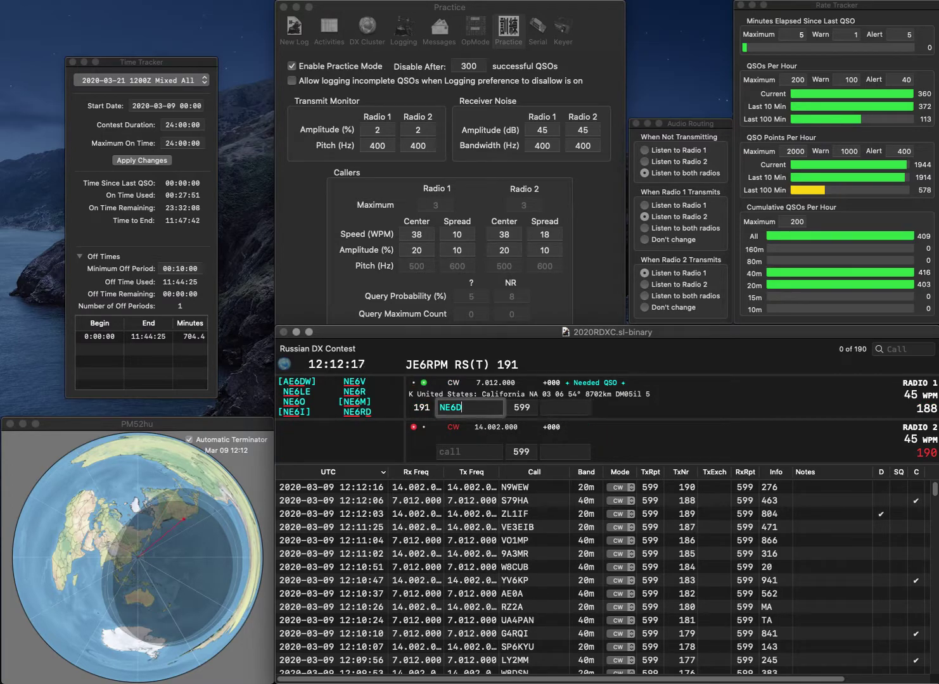
pyautogui.press('BackSpace')
pyautogui.write('7')
pyautogui.press('Return')
pyautogui.write('RM6LD')
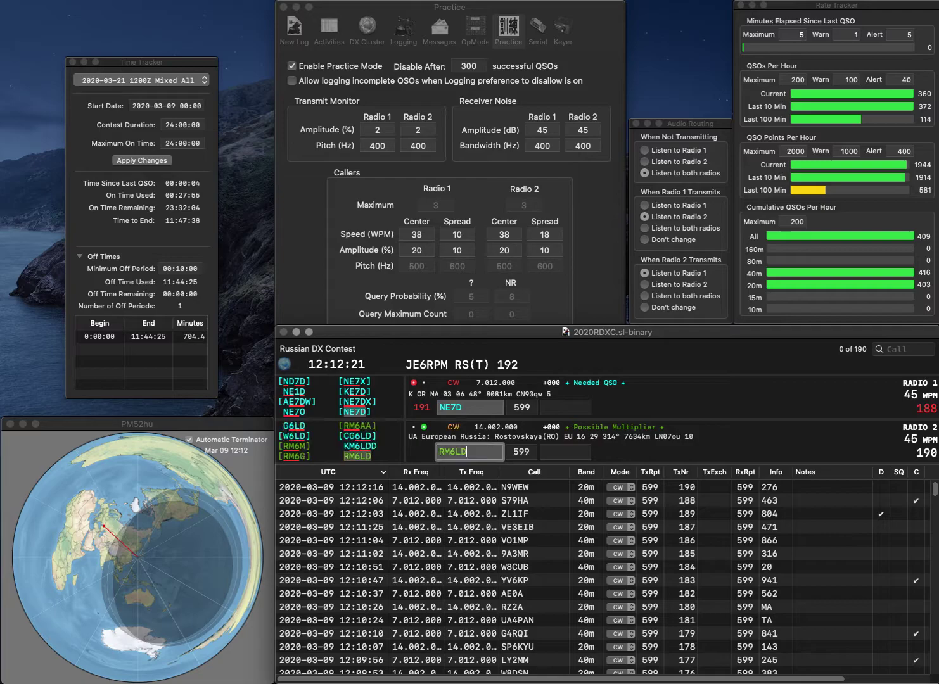
pyautogui.press('Return')
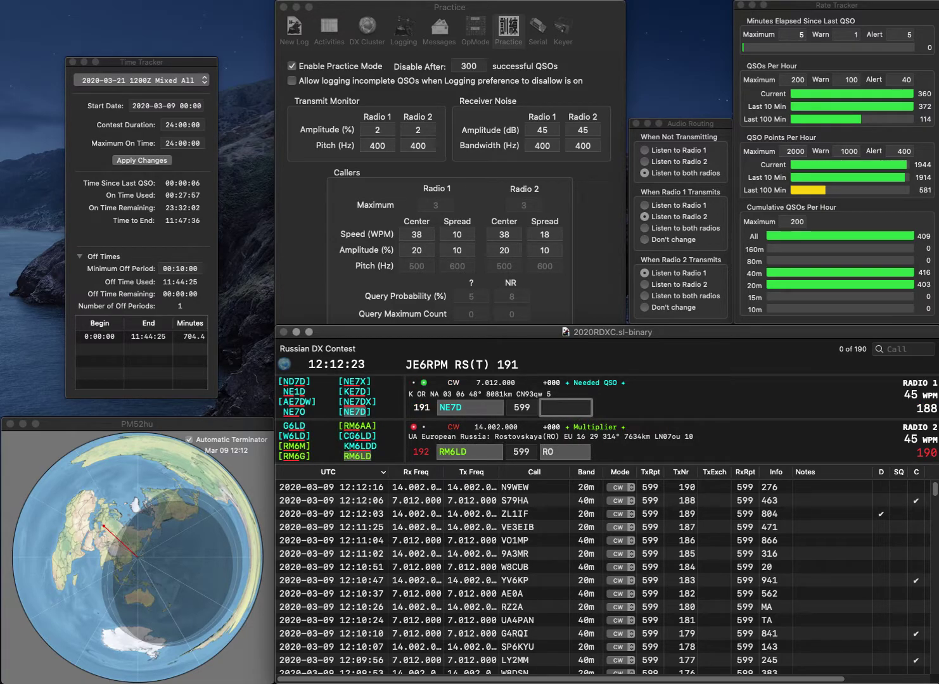
# - Log NE7D on Radio 1 with received exchange 290 and RM6LD on Radio 2 with the prefilled exchange RO
pyautogui.write('290')
pyautogui.press('Return')
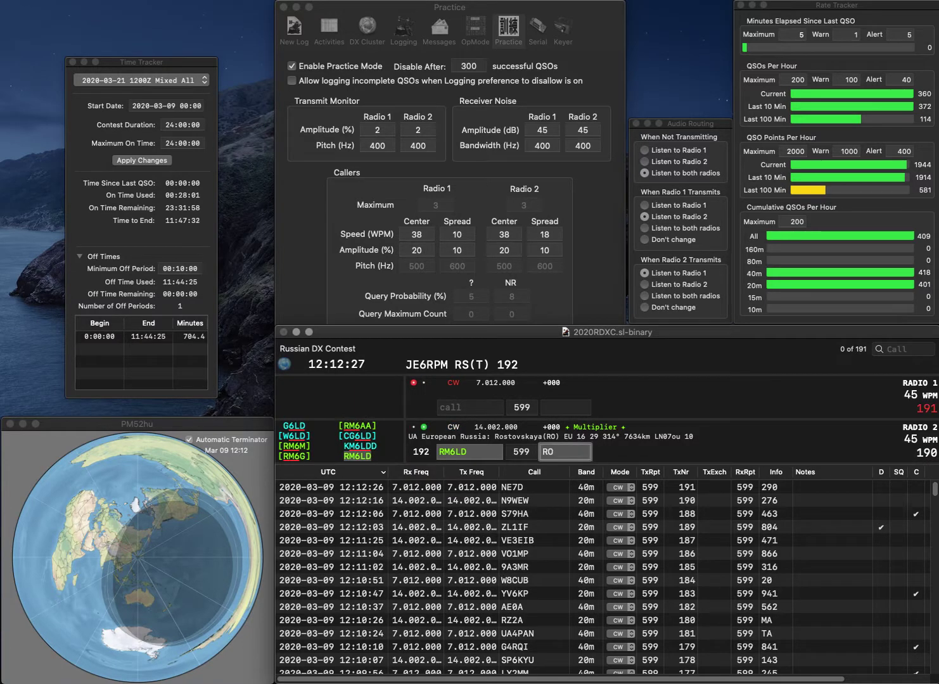
pyautogui.press('Return')
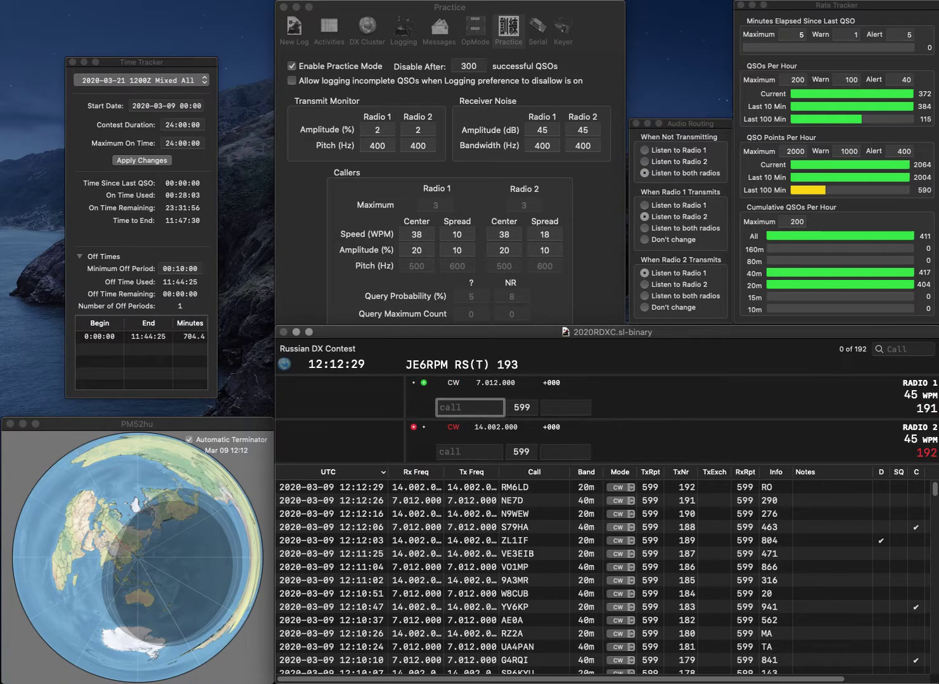
pyautogui.write('RA3MD')
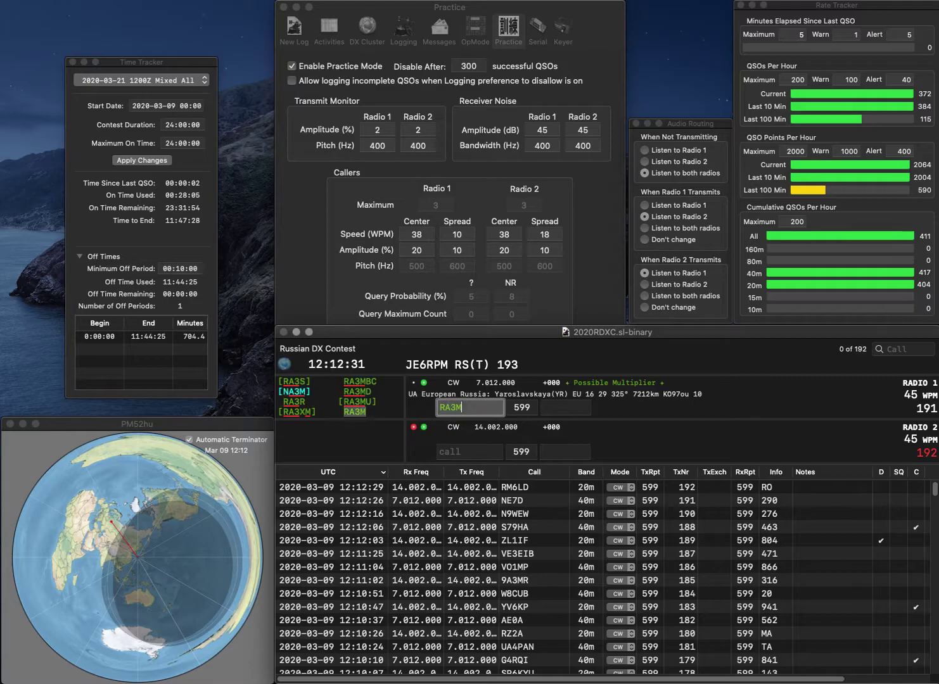
pyautogui.press('Return')
pyautogui.write('DJ3CS')
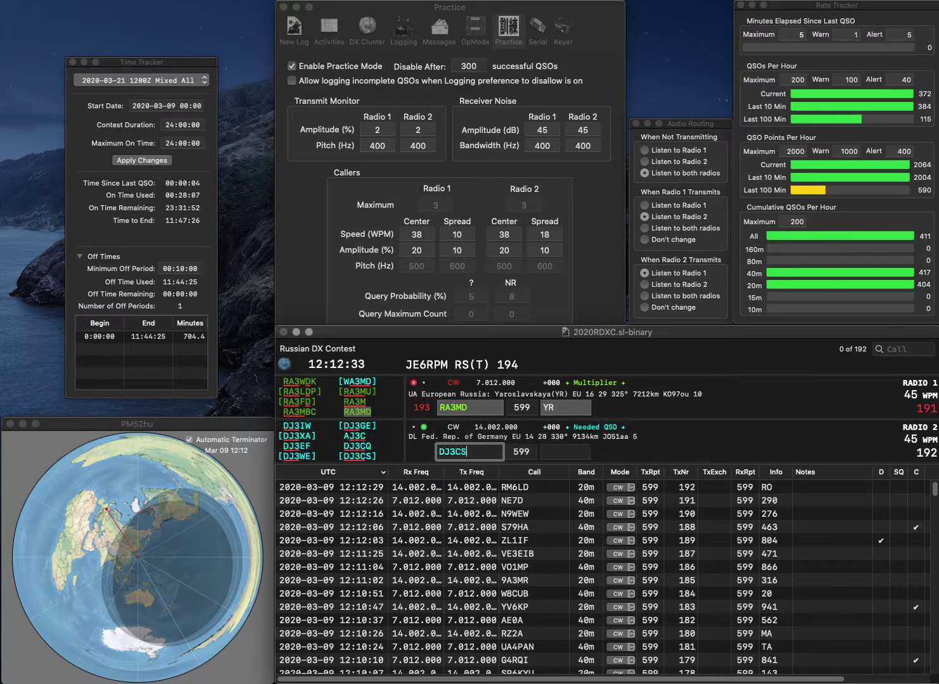
pyautogui.press('Return')
pyautogui.press('Tab')
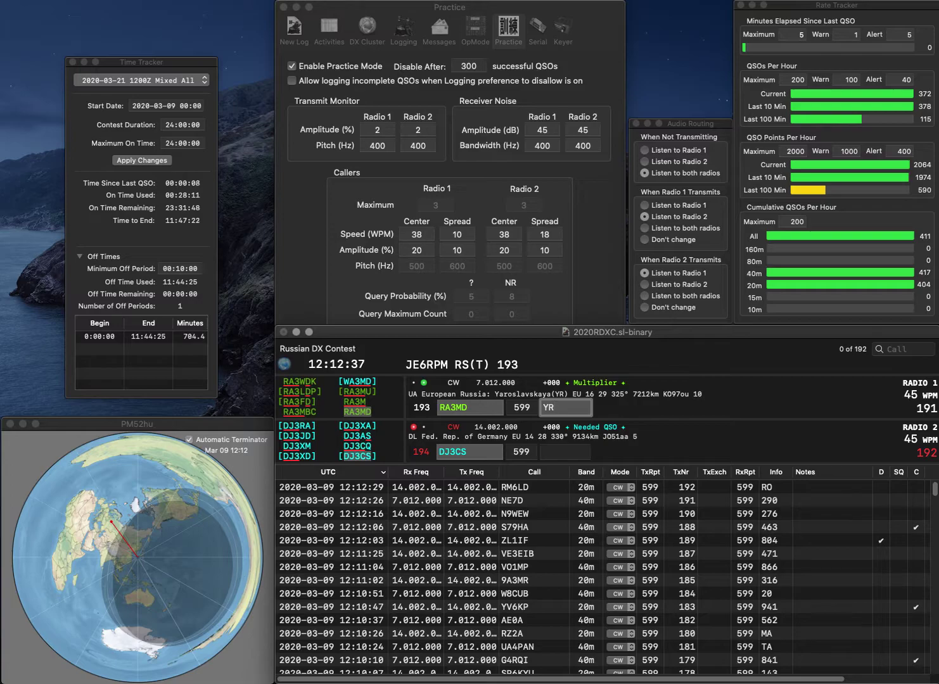
pyautogui.press('Return')
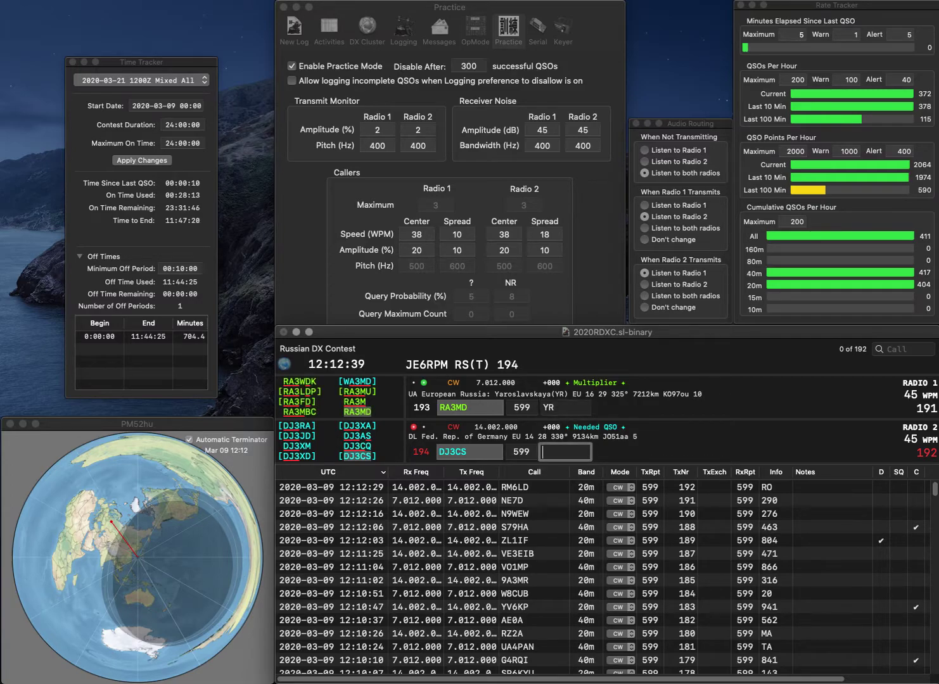
pyautogui.write('846')
pyautogui.press('Return')
# - Answer the caller KW7N on Radio 1 and the caller W8WVU on Radio 2
pyautogui.write('KW7N')
pyautogui.press('Return')
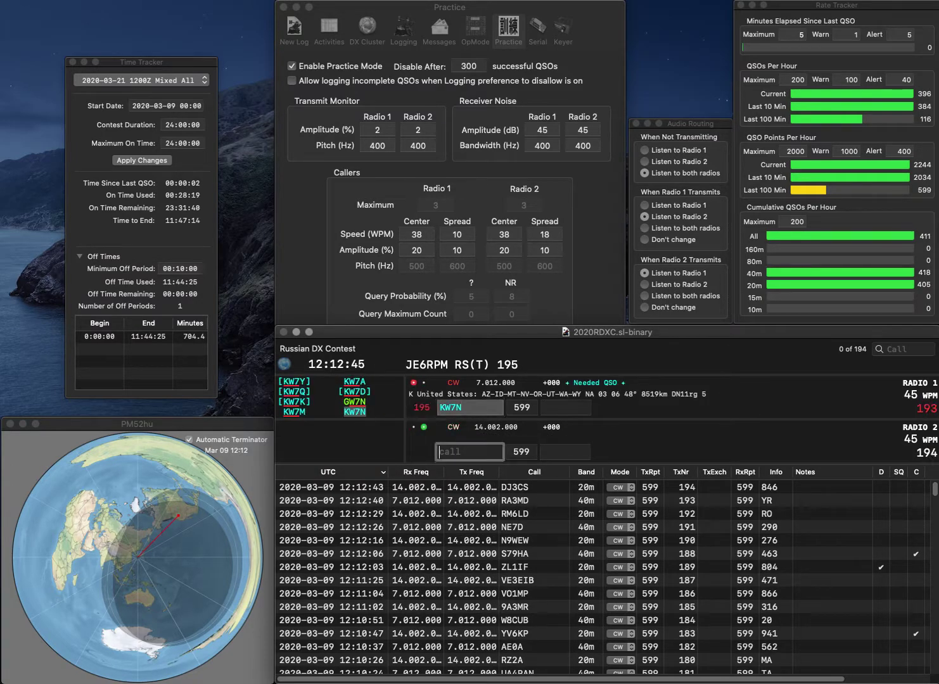
pyautogui.write('W8WVU')
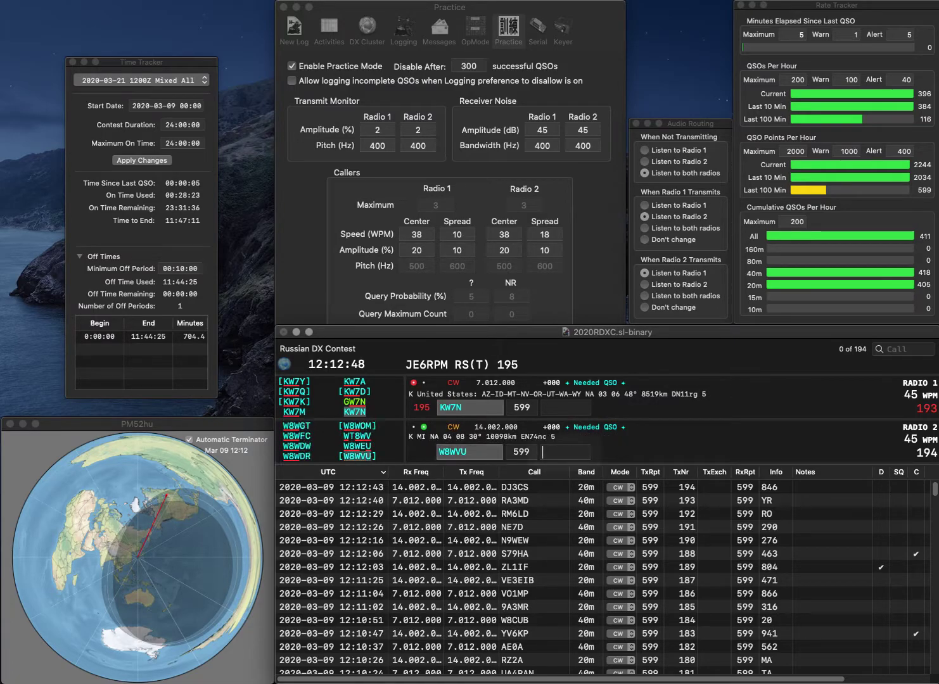
pyautogui.press('Return')
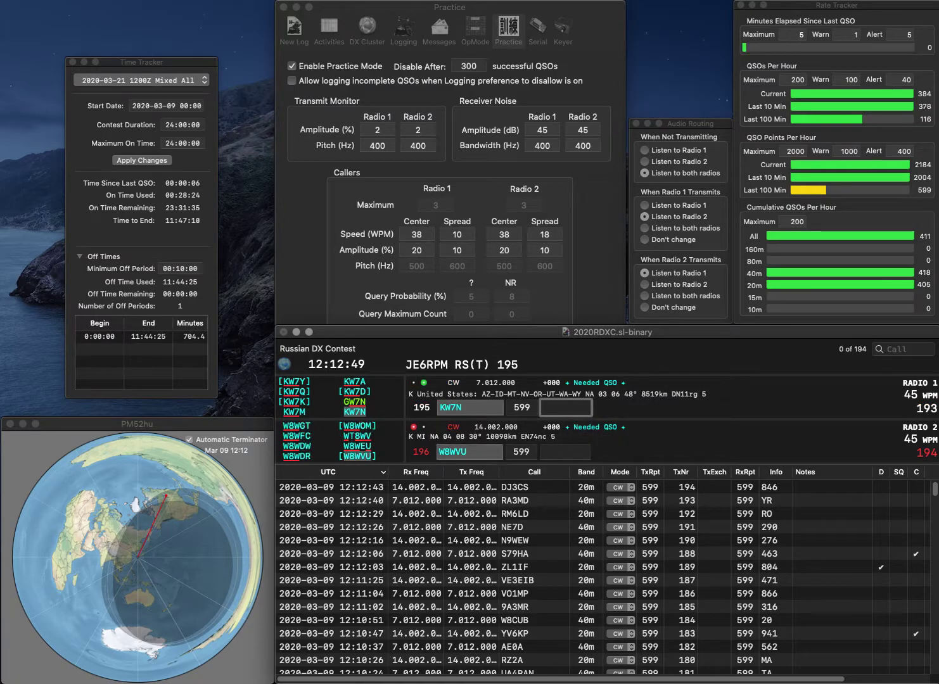
pyautogui.write('825')
pyautogui.press('Return')
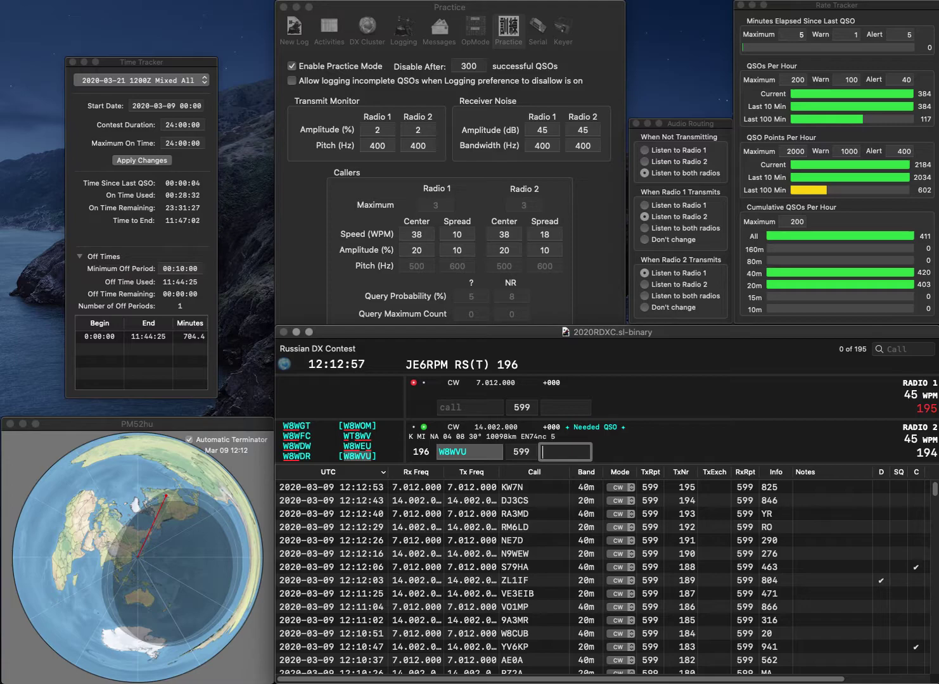
pyautogui.write('00')
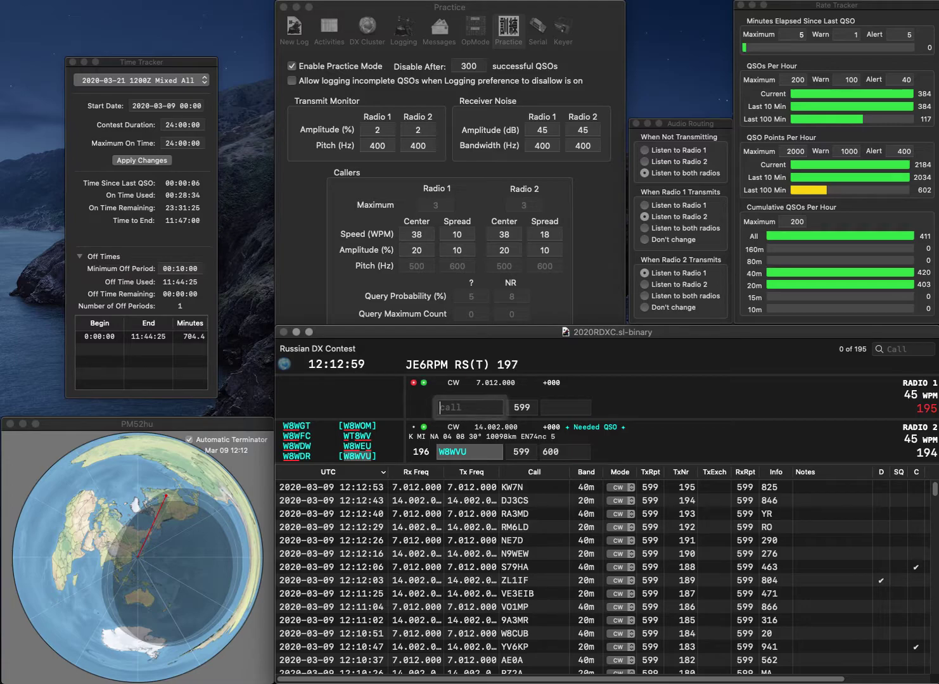
pyautogui.press('Return')
pyautogui.write('VC2R')
pyautogui.press('Return')
pyautogui.write('AD')
pyautogui.press('BackSpace')
pyautogui.write('C9EZ')
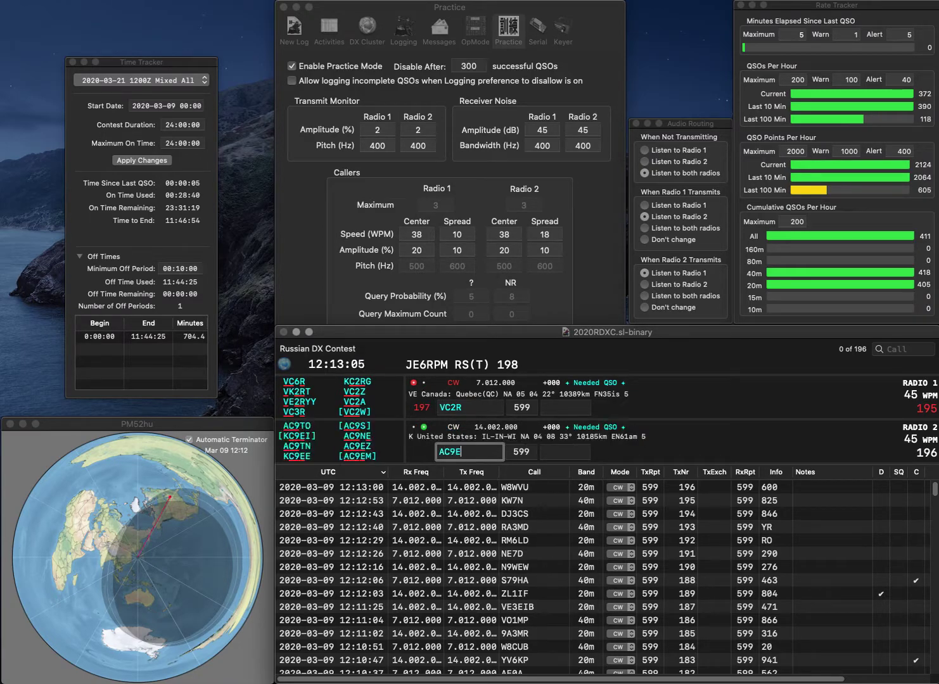
pyautogui.press('Return')
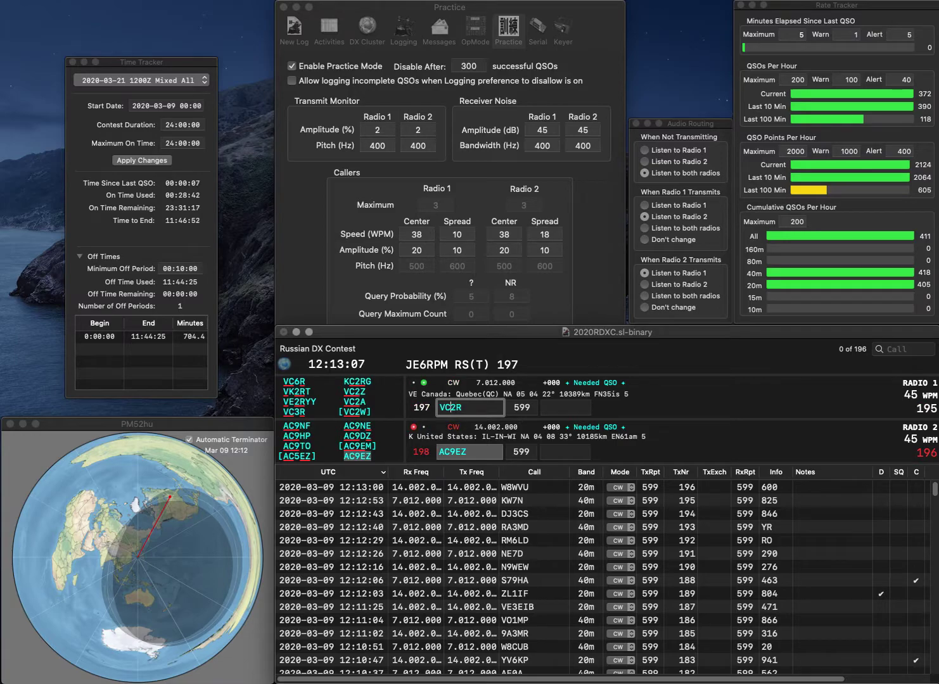
pyautogui.press('BackSpace')
pyautogui.press('BackSpace')
pyautogui.write('3R')
pyautogui.press('Return')
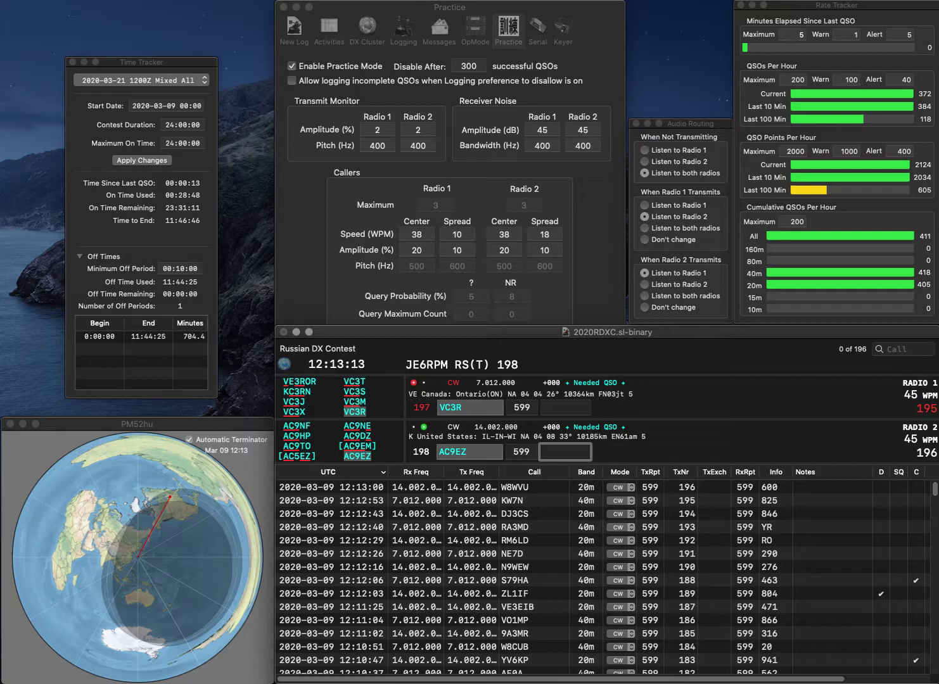
pyautogui.write('266')
pyautogui.press('Return')
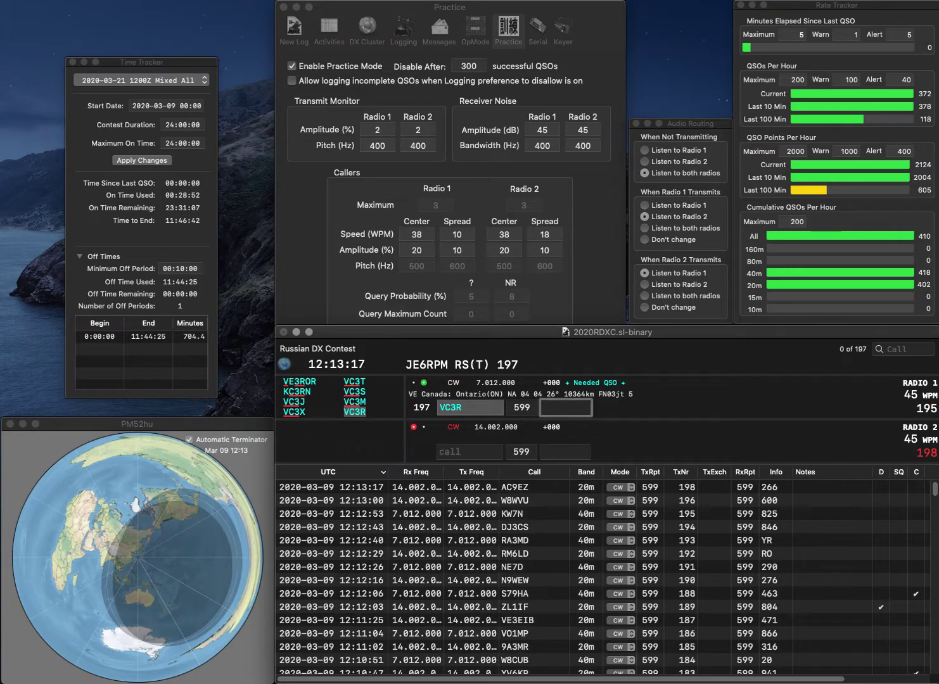
pyautogui.write('933')
pyautogui.press('Return')
pyautogui.write('VMD')
pyautogui.press('Return')
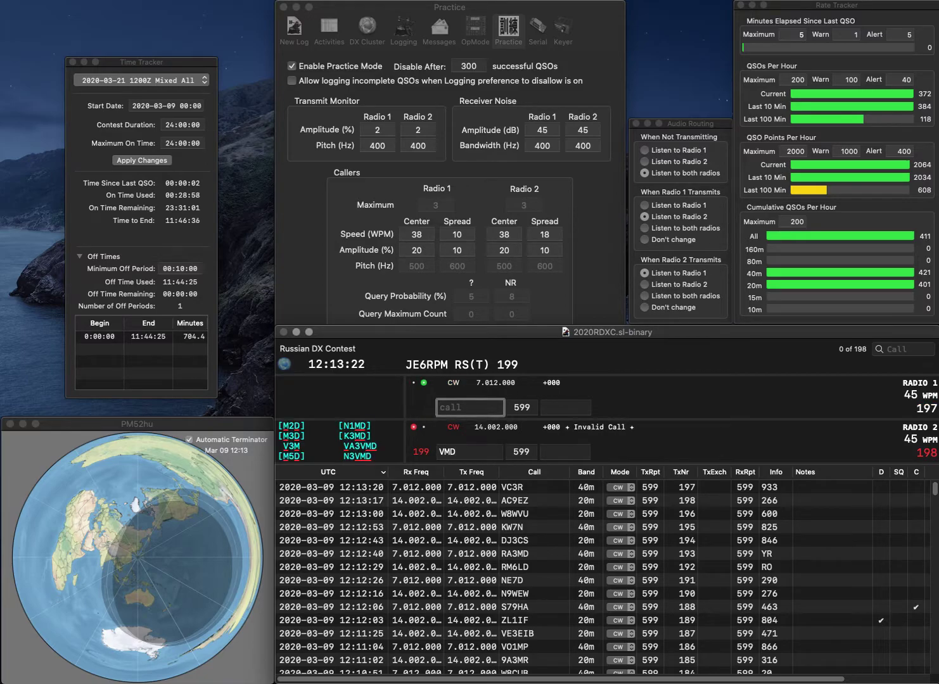
pyautogui.write('ON7AK')
pyautogui.press('Return')
pyautogui.write('OE4VM')
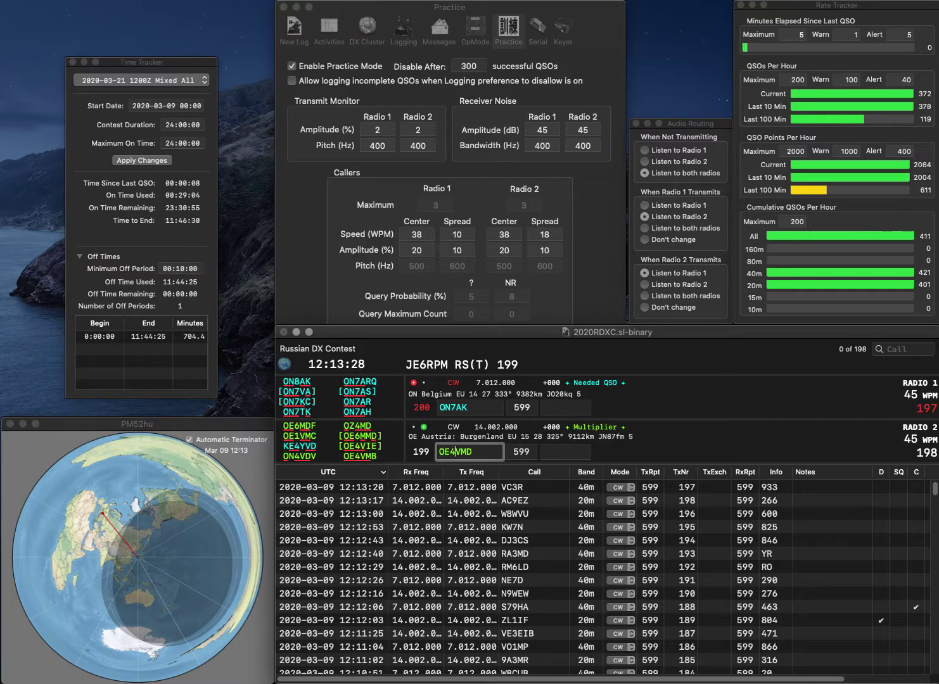
pyautogui.write('B')
pyautogui.press('Return')
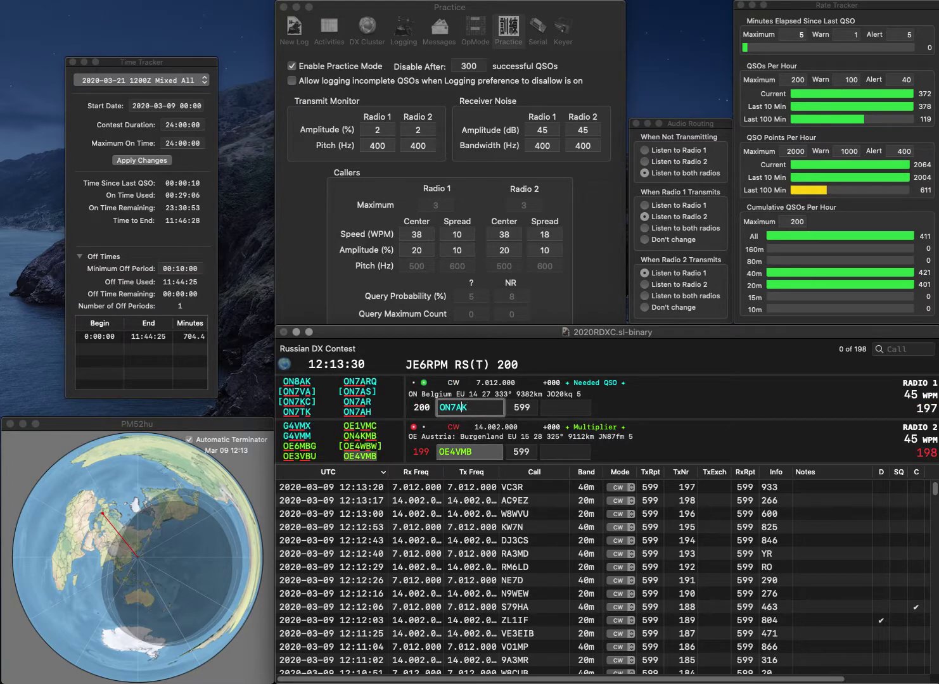
# - Correct the Radio 1 call to ON8AK and resend the reply there
pyautogui.press('Delete')
pyautogui.write('8')
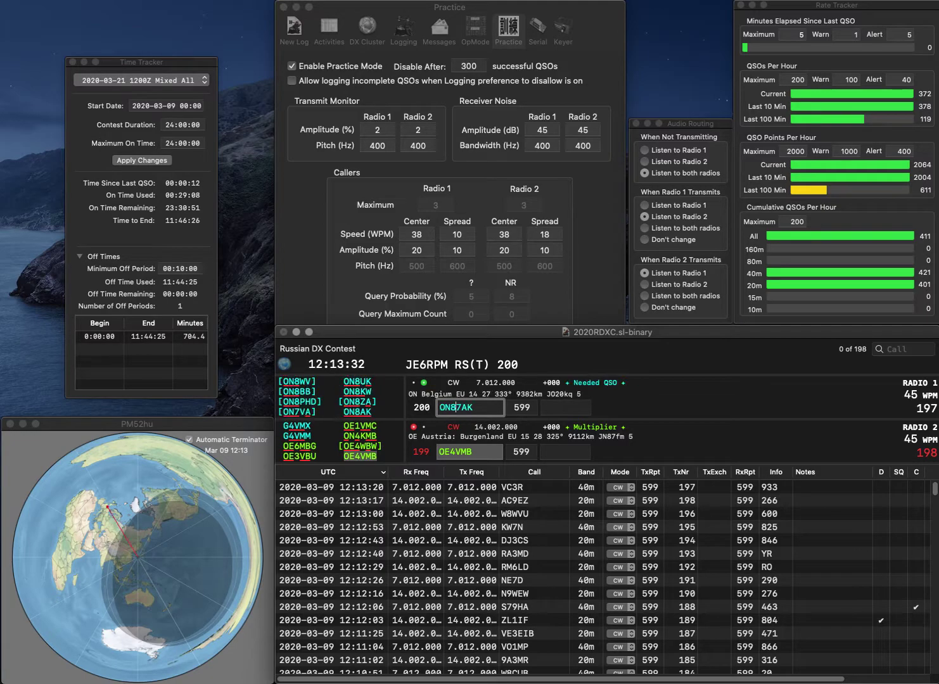
pyautogui.press('Return')
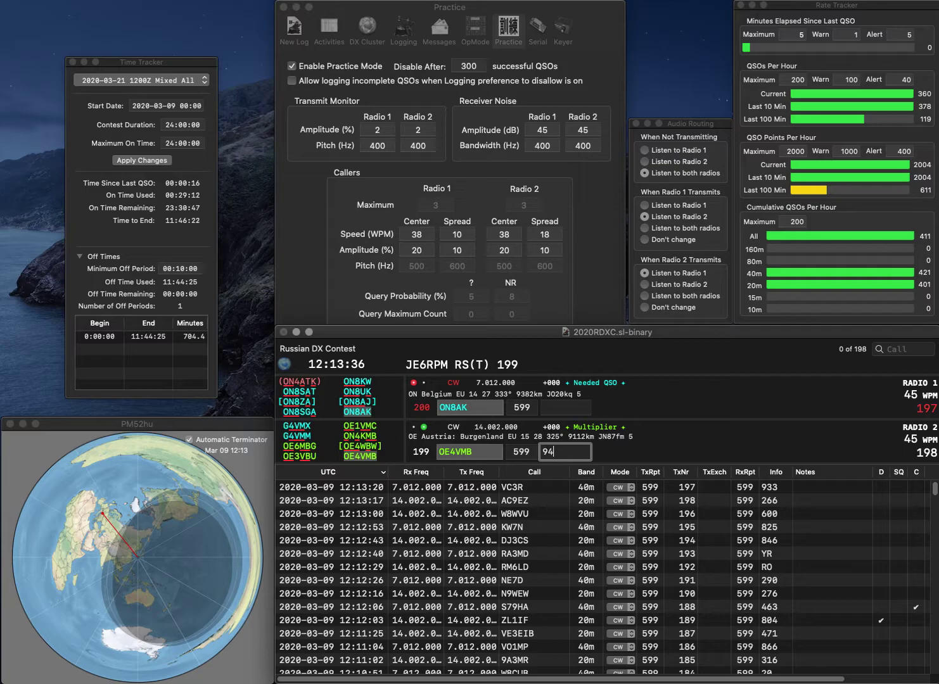
pyautogui.press('Return')
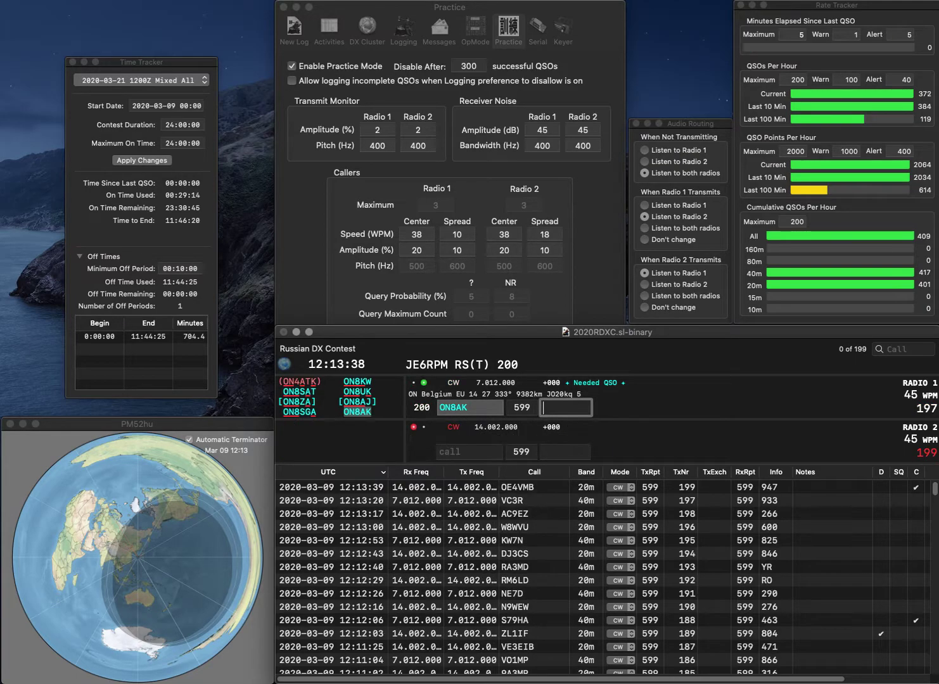
pyautogui.write('923')
pyautogui.press('Return')
pyautogui.write('ZG')
pyautogui.press('Home')
pyautogui.write('N6')
pyautogui.press('Return')
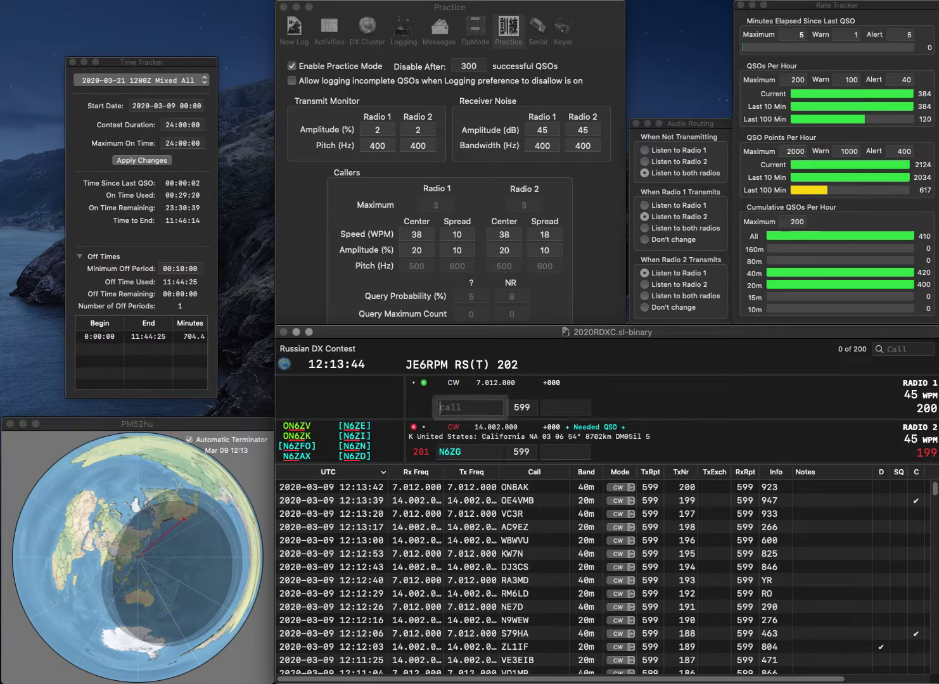
pyautogui.write('F3KCH')
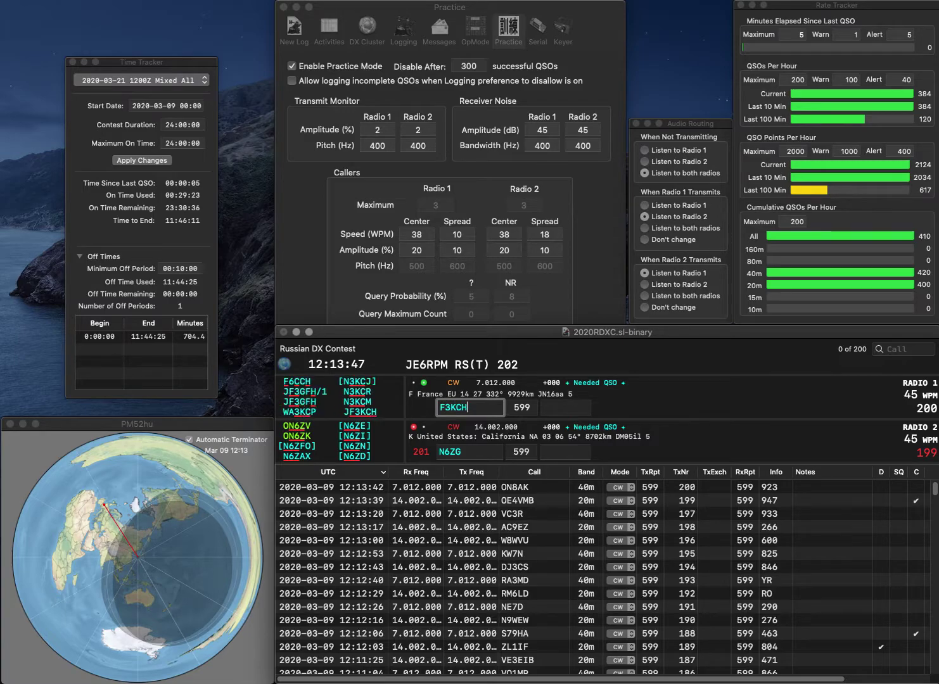
pyautogui.press('Return')
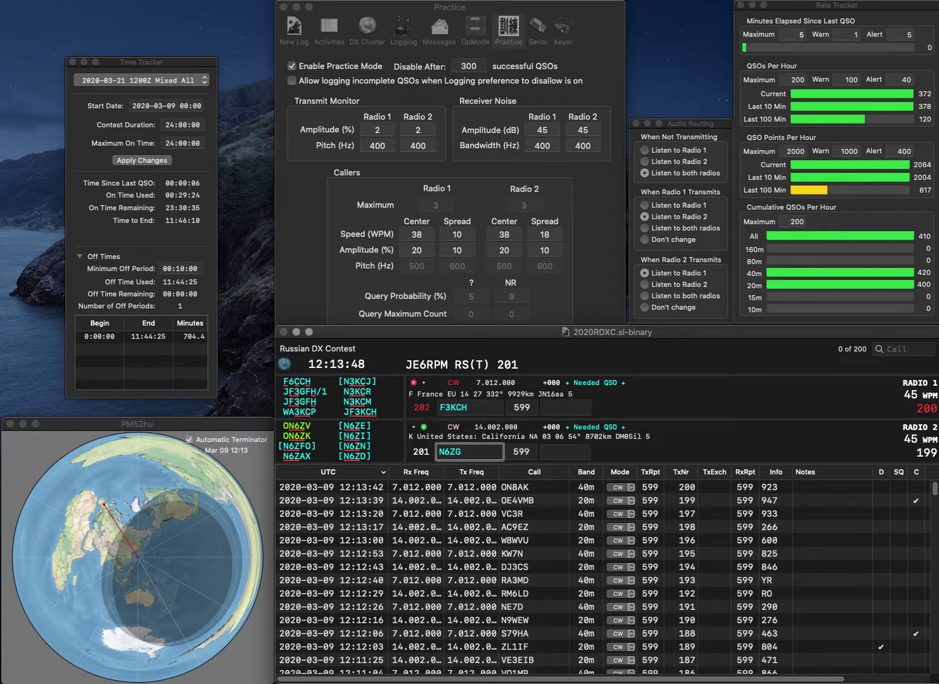
pyautogui.press('BackSpace')
pyautogui.write('7')
pyautogui.press('Return')
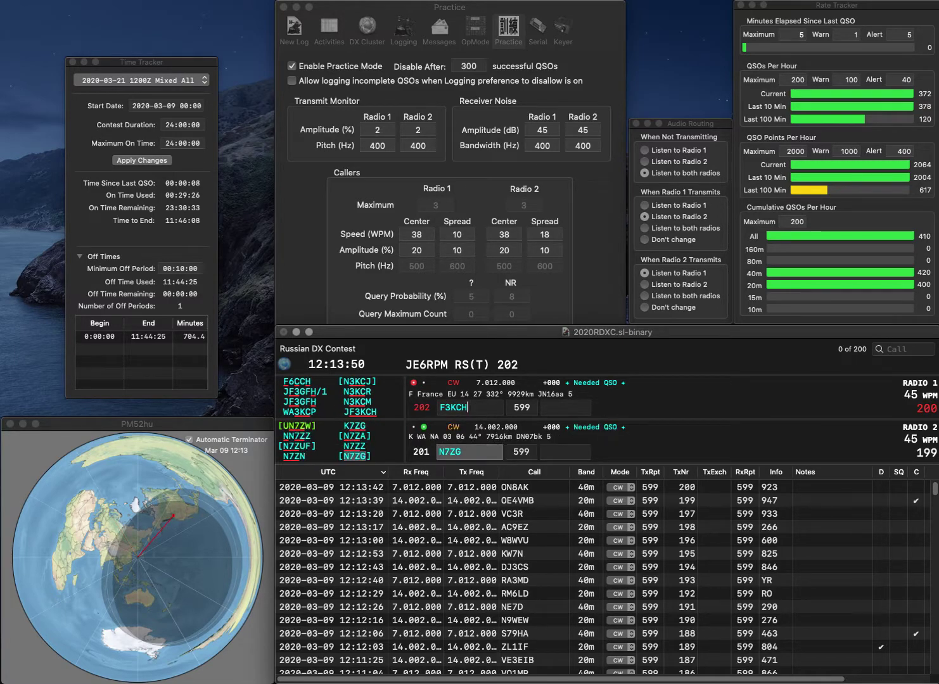
pyautogui.press('Home')
pyautogui.write('J')
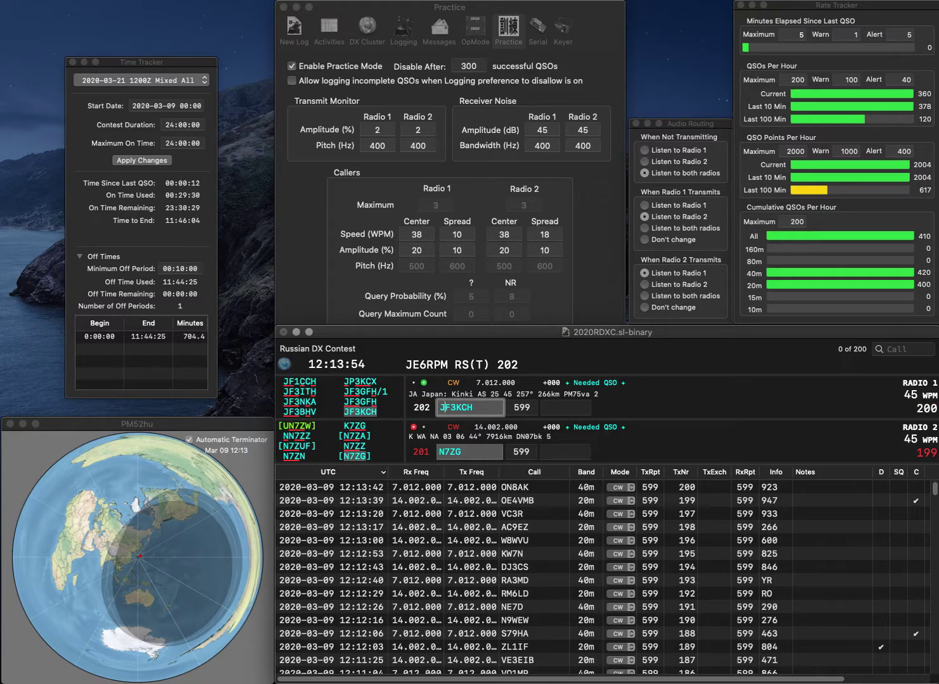
# - Log N7ZG on Radio 2 with received exchange 598 and JF3KCH on Radio 1 with received exchange 985
pyautogui.click(565, 451)
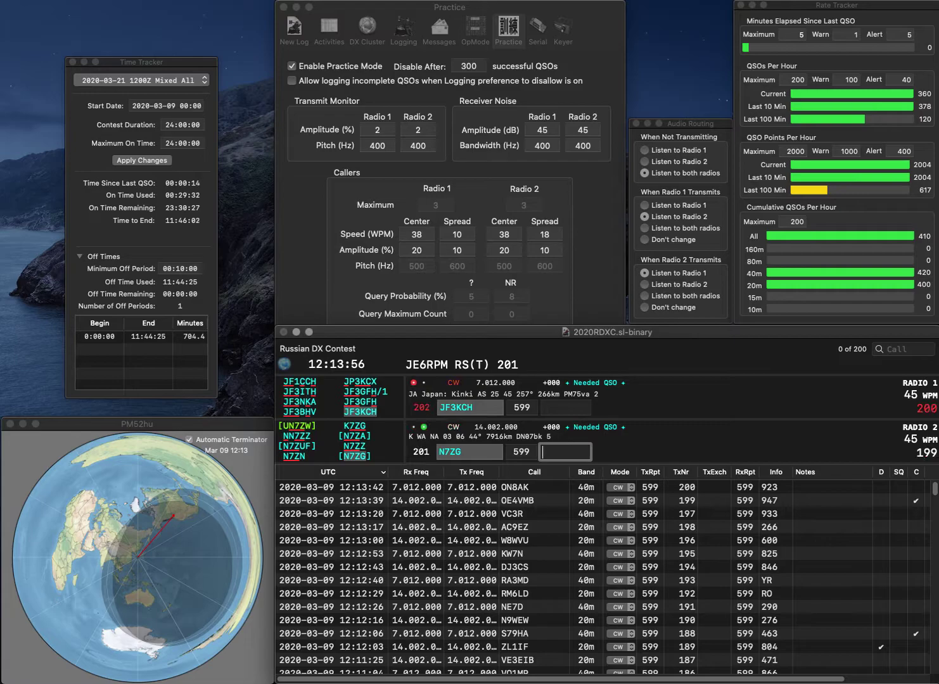
pyautogui.write('598')
pyautogui.press('Return')
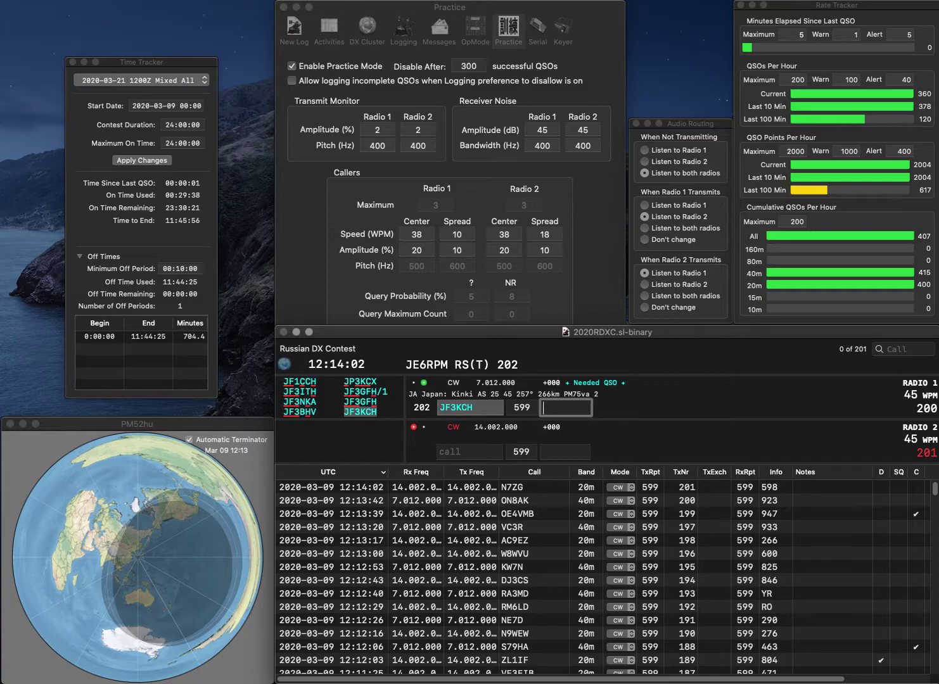
pyautogui.write('985')
pyautogui.press('Return')
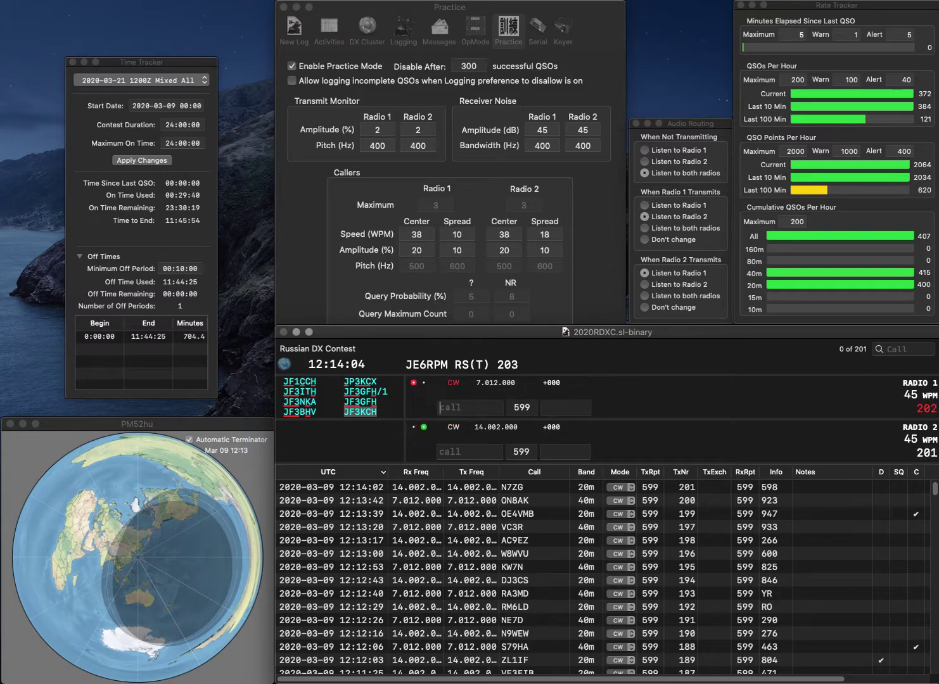
pyautogui.write('NG8O')
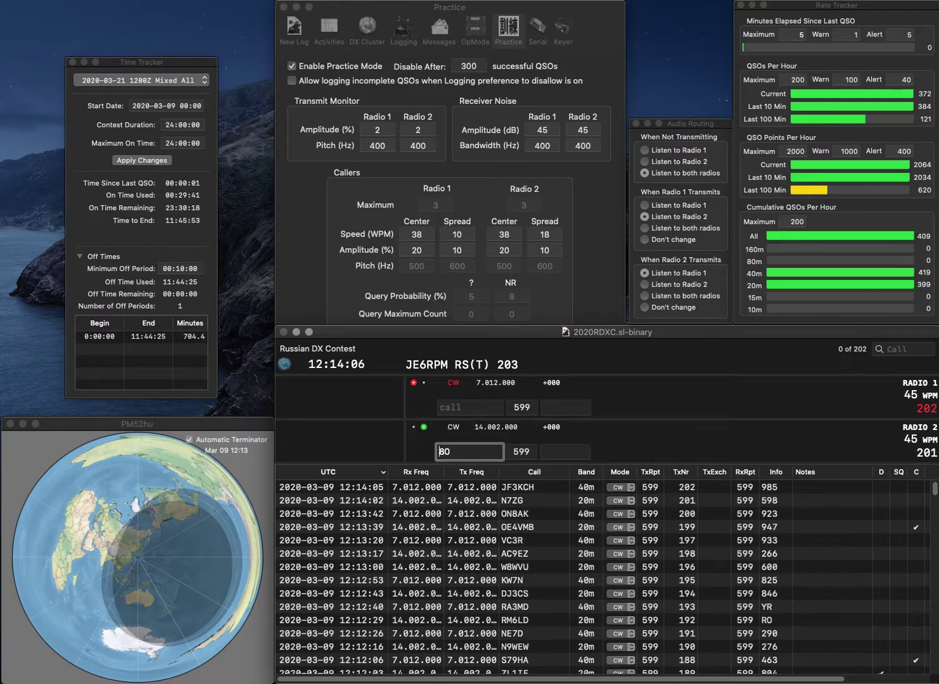
pyautogui.press('Return')
pyautogui.write('UY2MW')
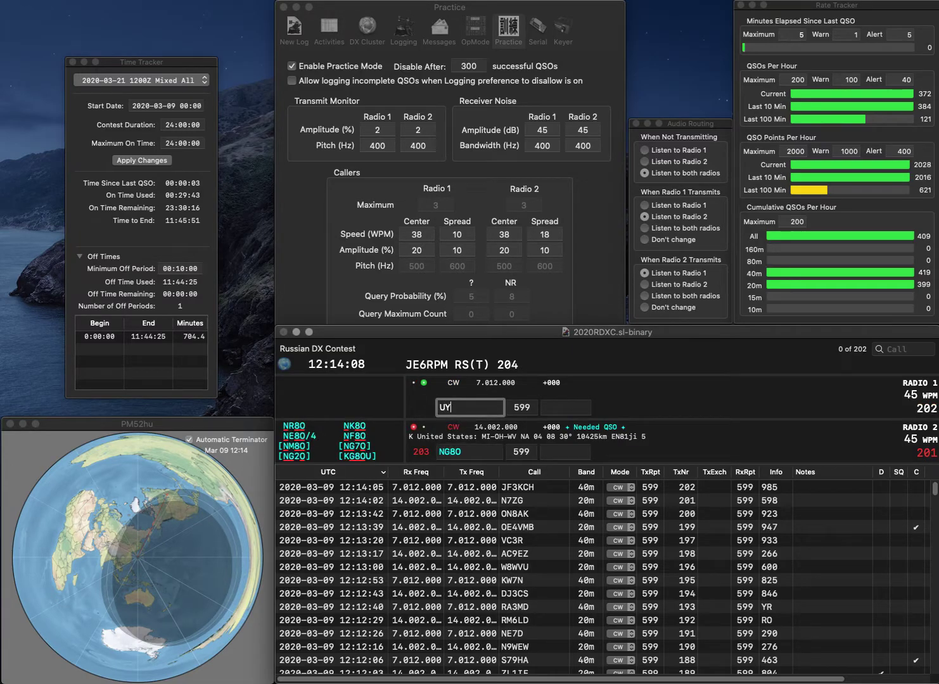
pyautogui.click(449, 452)
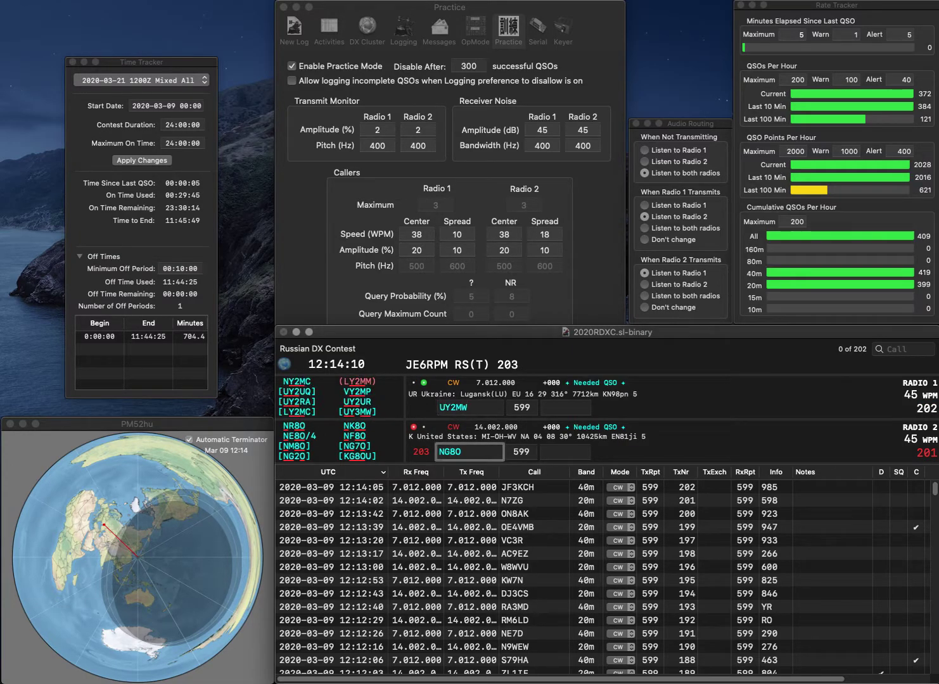
pyautogui.press('BackSpace')
pyautogui.press('BackSpace')
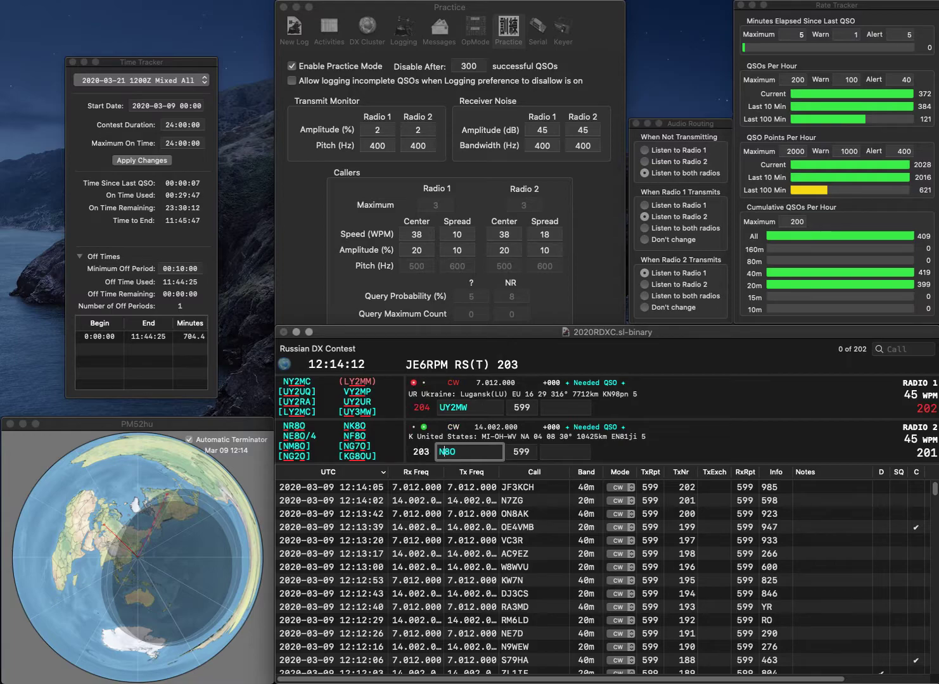
pyautogui.write('Z')
pyautogui.press('Left')
pyautogui.write('K')
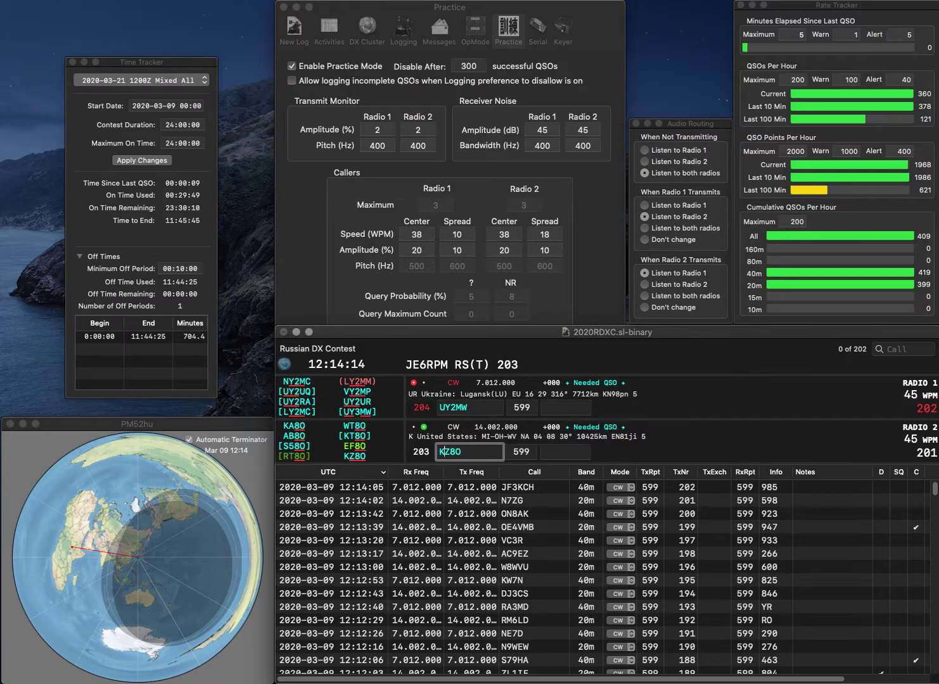
pyautogui.press('Return')
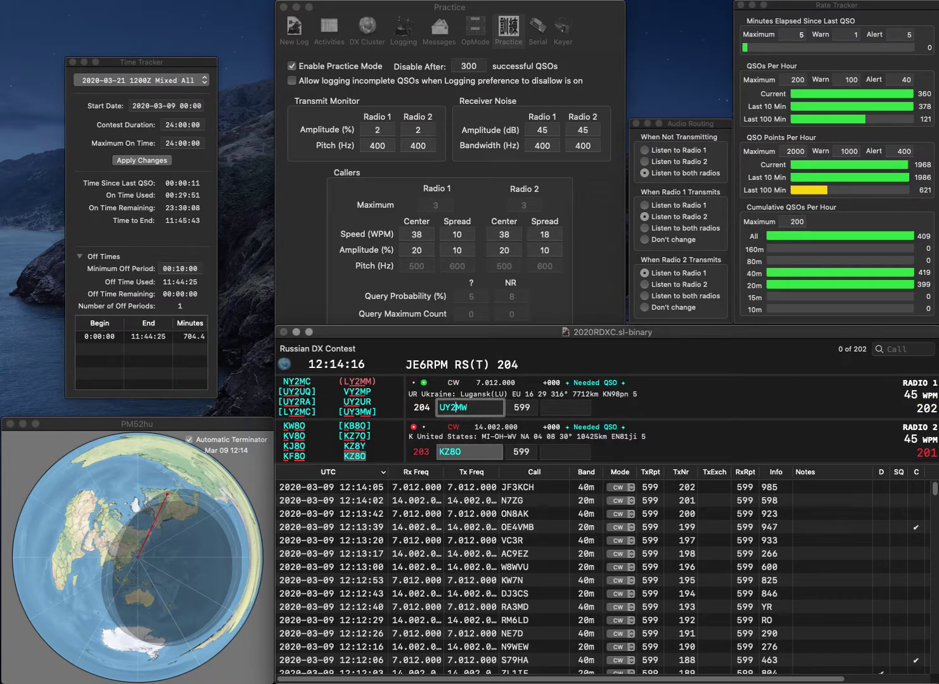
pyautogui.press('BackSpace')
pyautogui.write('3')
pyautogui.press('space')
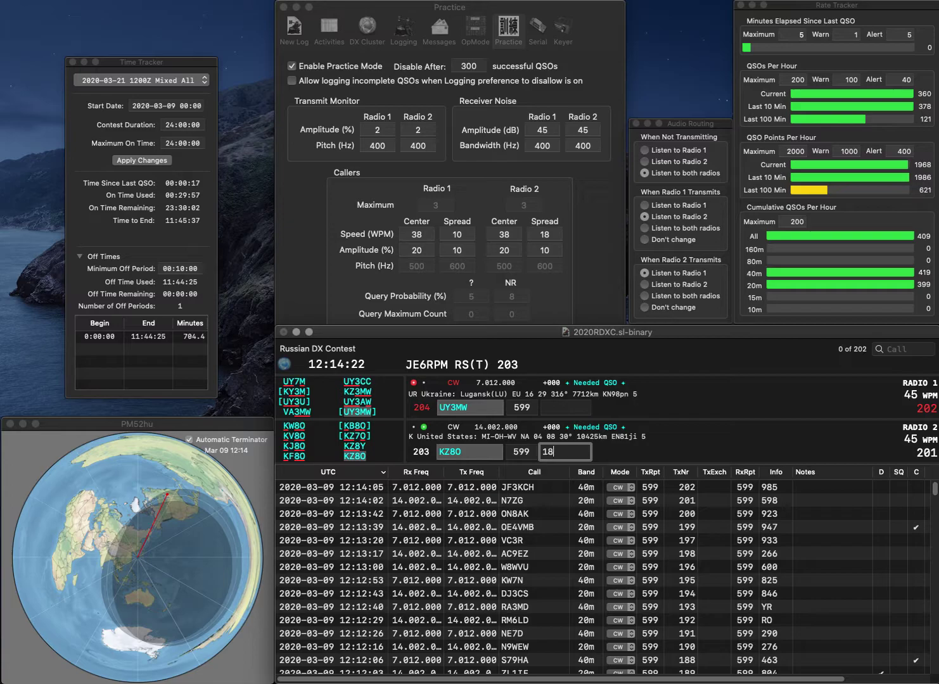
# - Log KZ8O on Radio 2 with received exchange 184 and UY3MW on Radio 1 with received exchange 424
pyautogui.write('184')
pyautogui.press('Return')
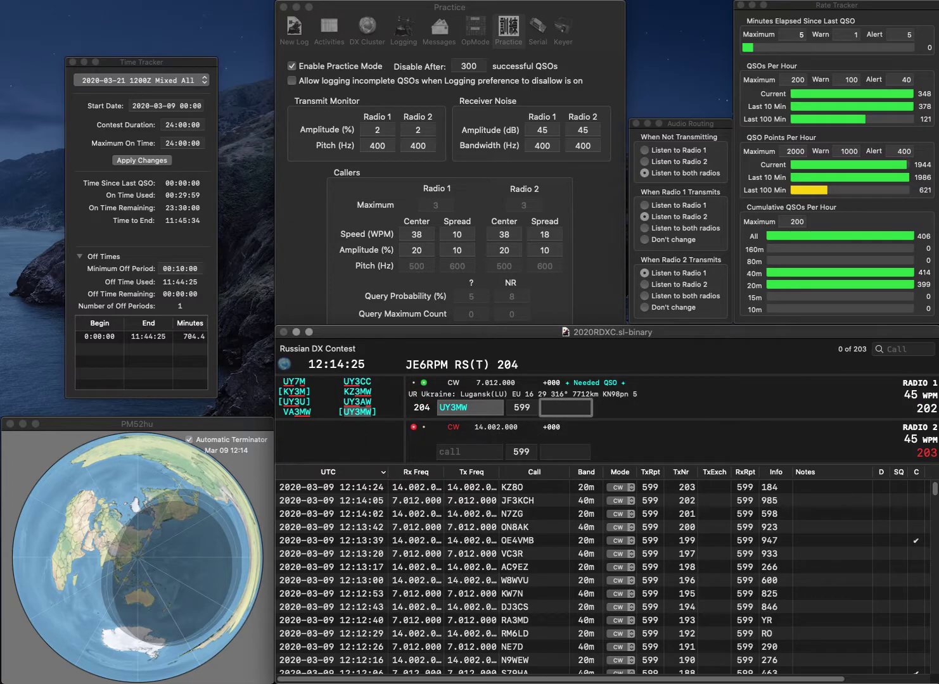
pyautogui.write('424')
pyautogui.press('Return')
pyautogui.write('JA')
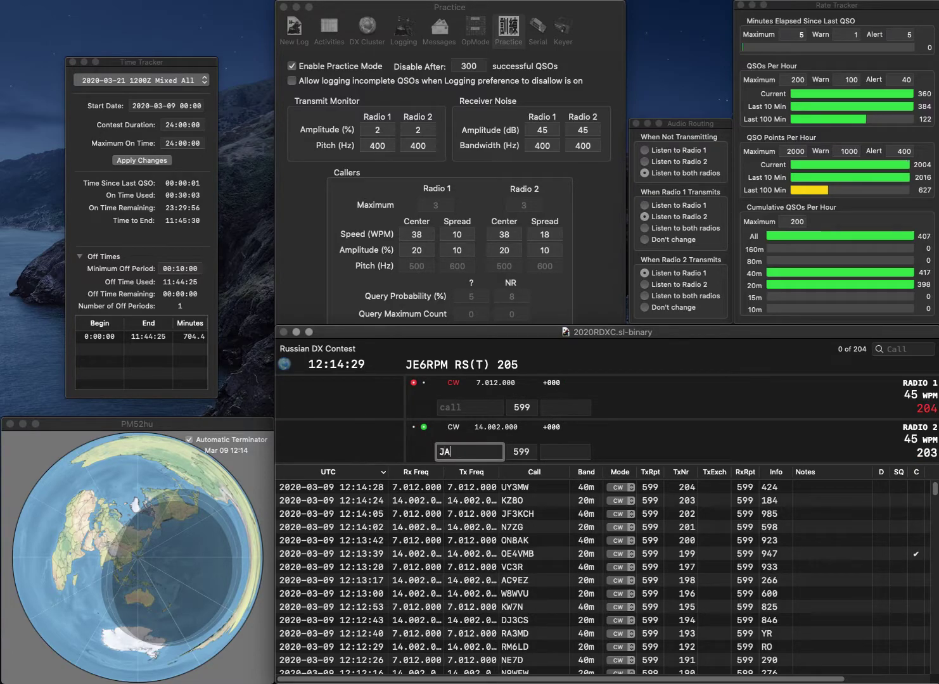
pyautogui.write('1PNA')
pyautogui.press('Return')
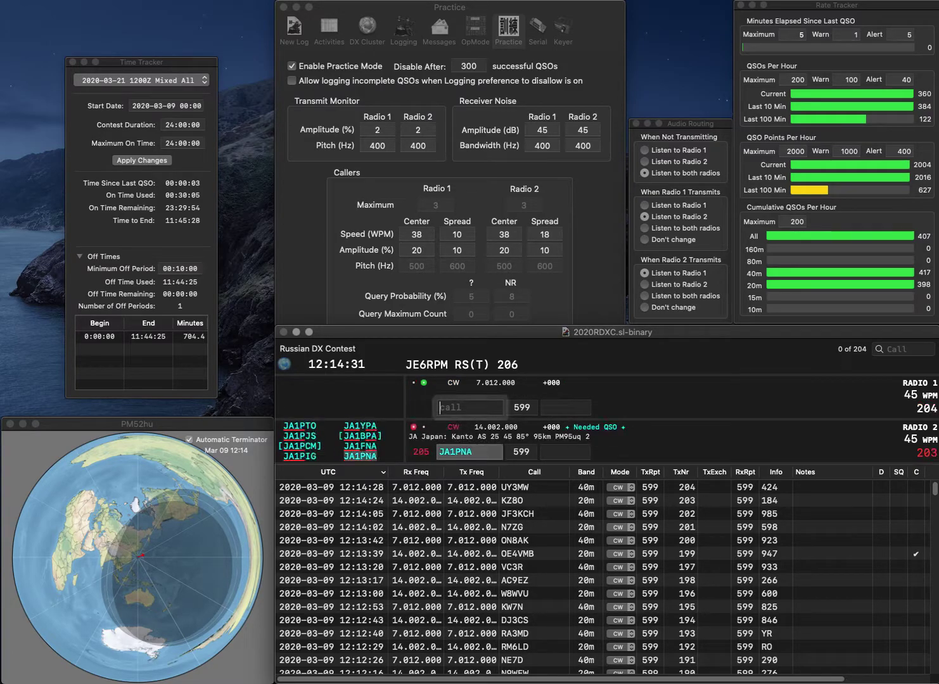
# - Enter the call sign HB9RDE for the 40 m caller on Radio 1 and send the exchange
pyautogui.write('09RN')
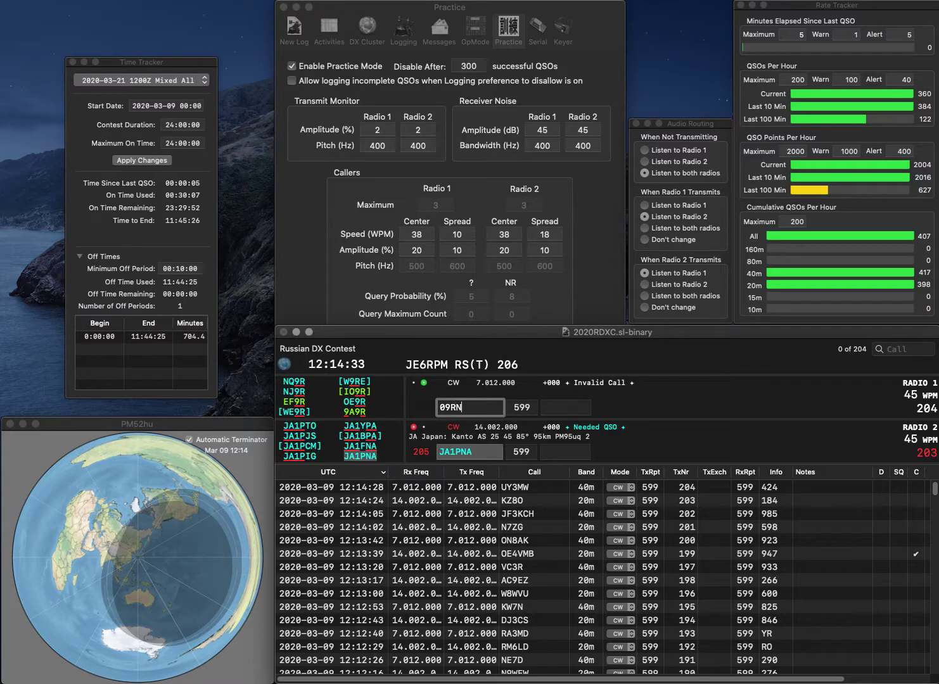
pyautogui.write('D')
pyautogui.press('Delete')
pyautogui.write('HB')
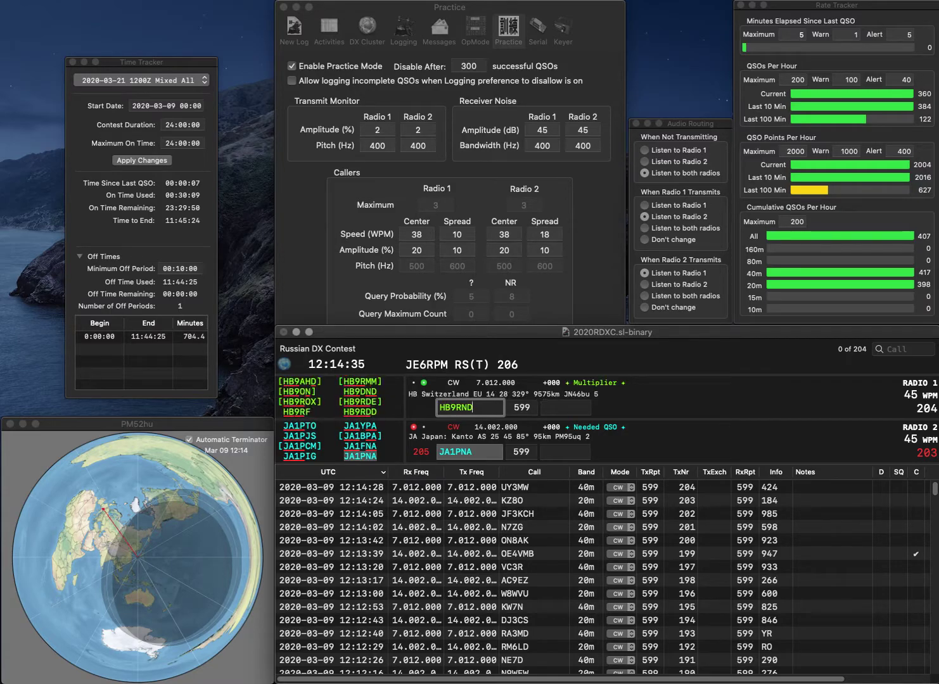
pyautogui.press('BackSpace')
pyautogui.press('BackSpace')
pyautogui.write('DE')
pyautogui.press('Return')
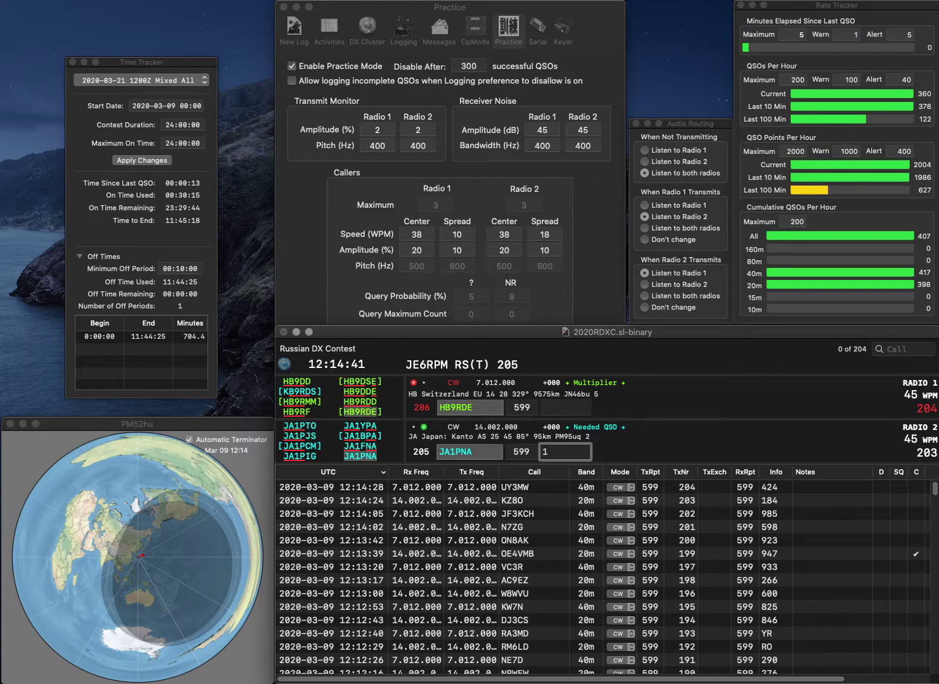
pyautogui.press('Return')
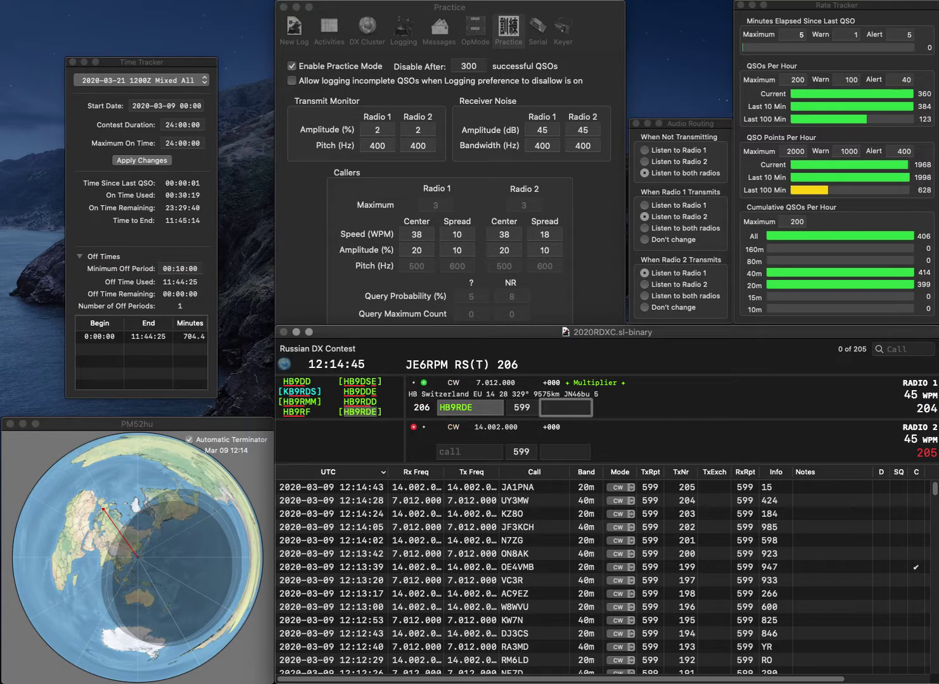
pyautogui.write('171')
pyautogui.press('Return')
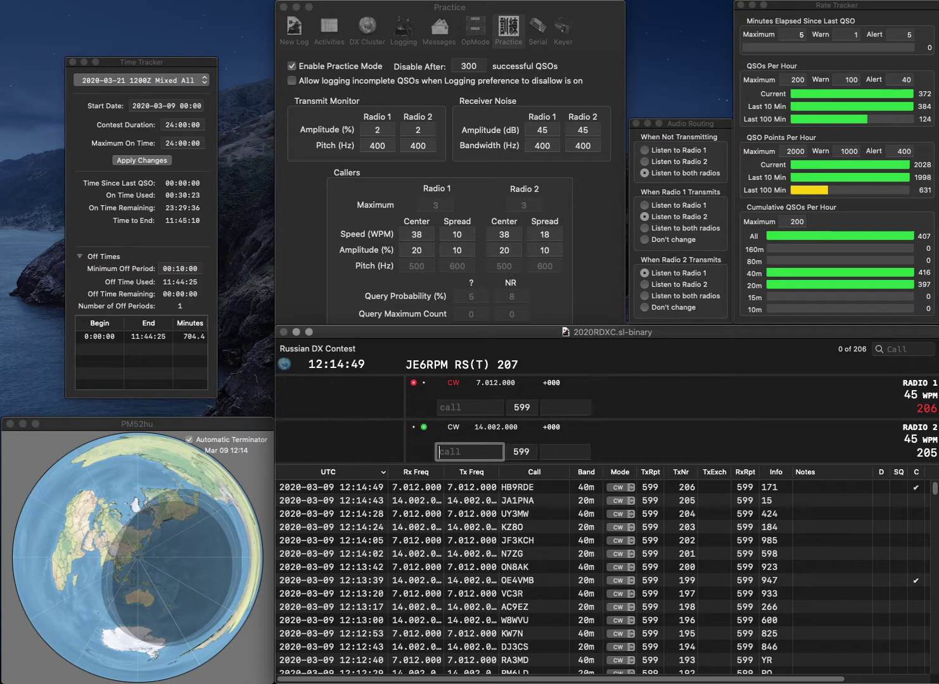
# - Enter the call signs PA7F on Radio 2 and N3EV on Radio 1 and send both exchanges
pyautogui.write('PA7F')
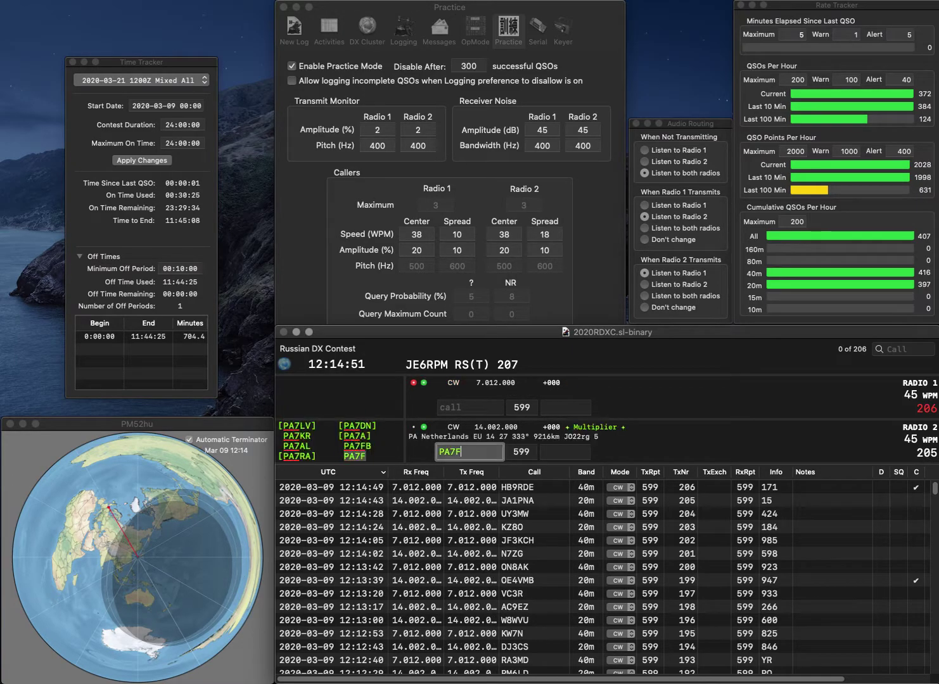
pyautogui.press('Return')
pyautogui.write('N3E')
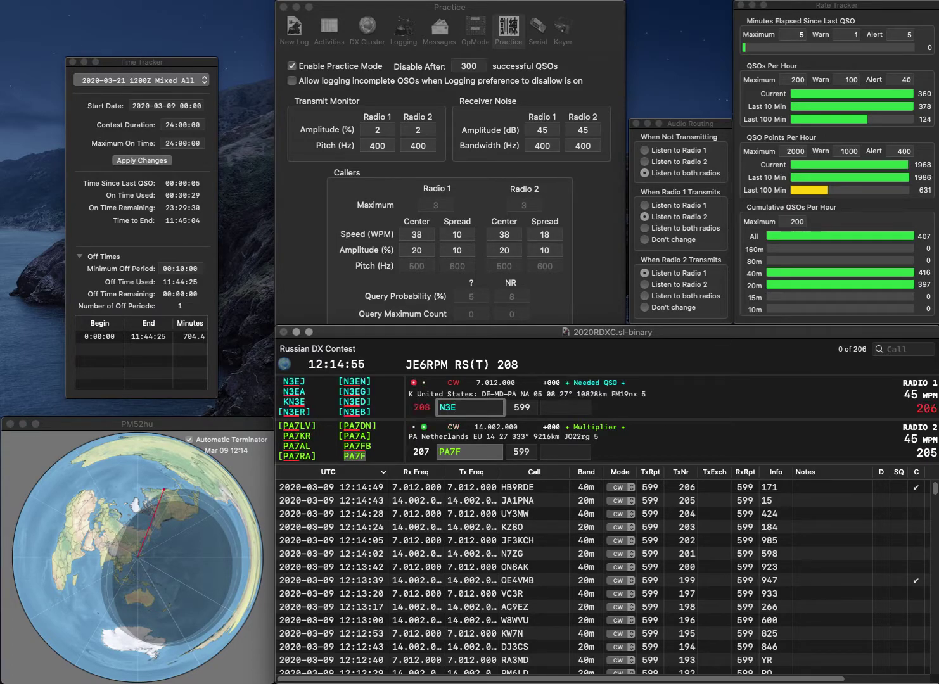
pyautogui.write('V')
pyautogui.press('Return')
# - Log PA7F with received number 856 and correct the Radio 1 call sign to N4EEV, resending the exchange
pyautogui.write('856')
pyautogui.press('Return')
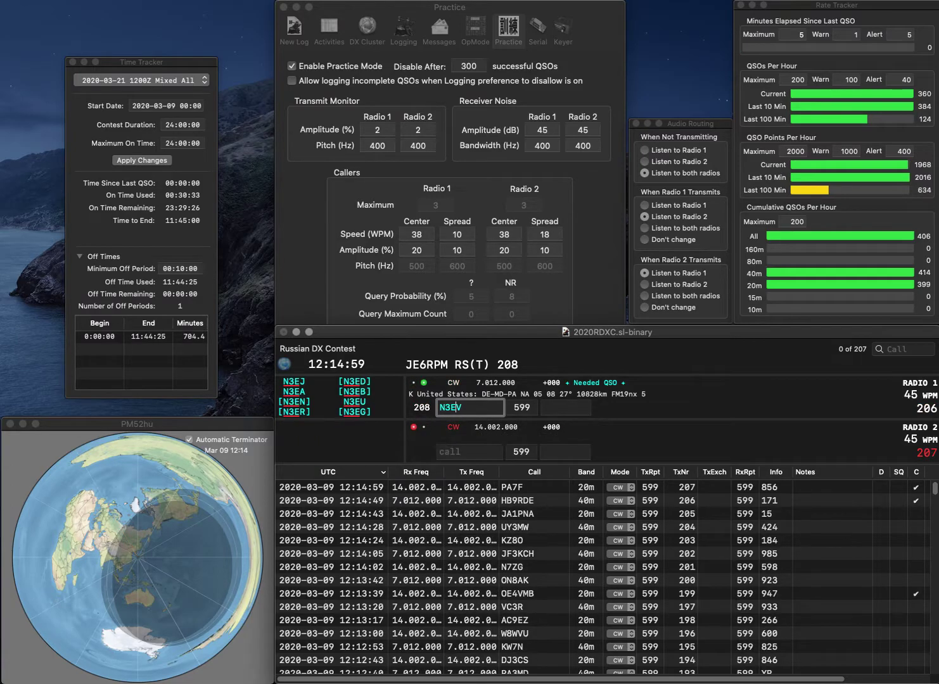
pyautogui.press('Left')
pyautogui.press('BackSpace')
pyautogui.write('6')
pyautogui.press('BackSpace')
pyautogui.write('4E')
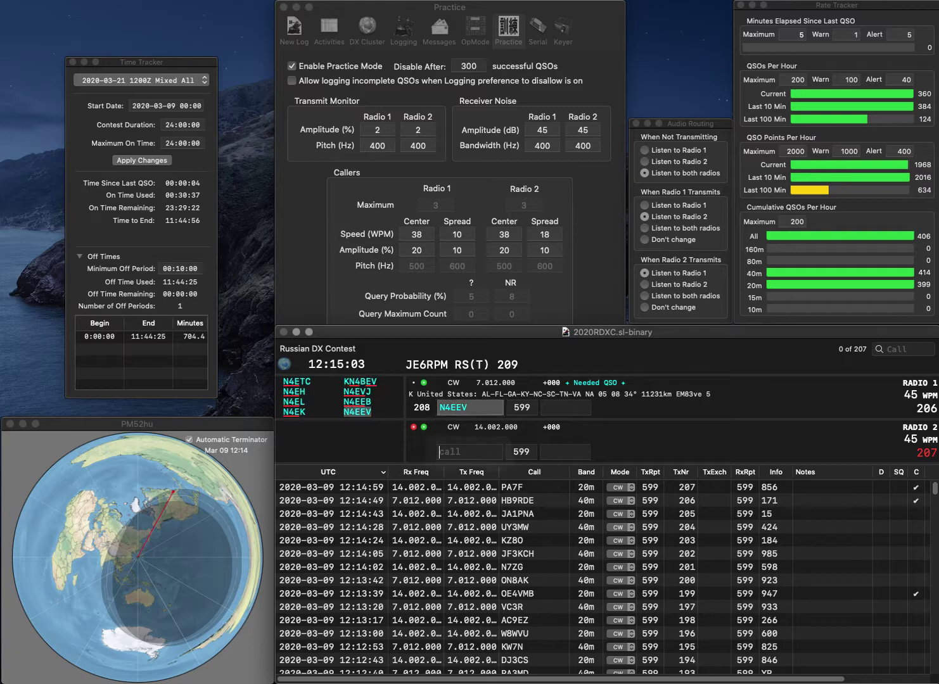
pyautogui.press('Return')
pyautogui.write('K7QH')
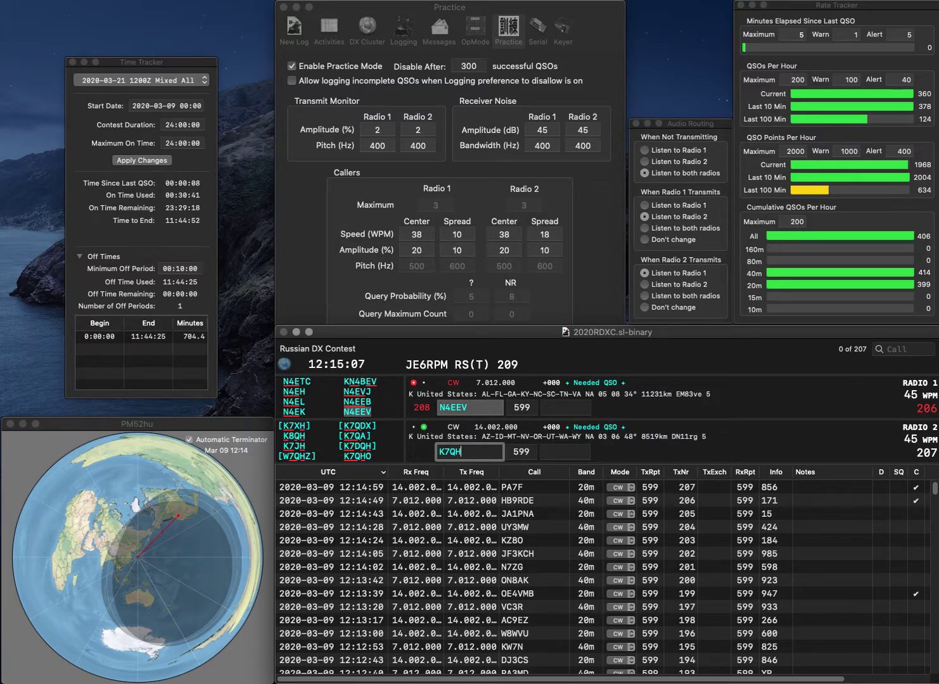
pyautogui.write('M')
pyautogui.press('Return')
pyautogui.write('520')
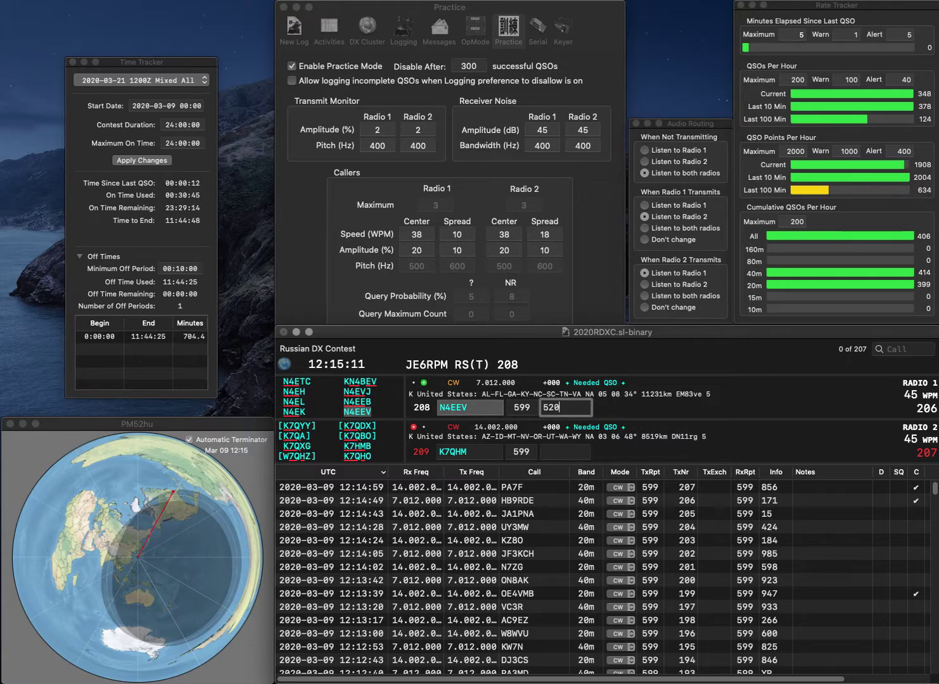
pyautogui.press('Return')
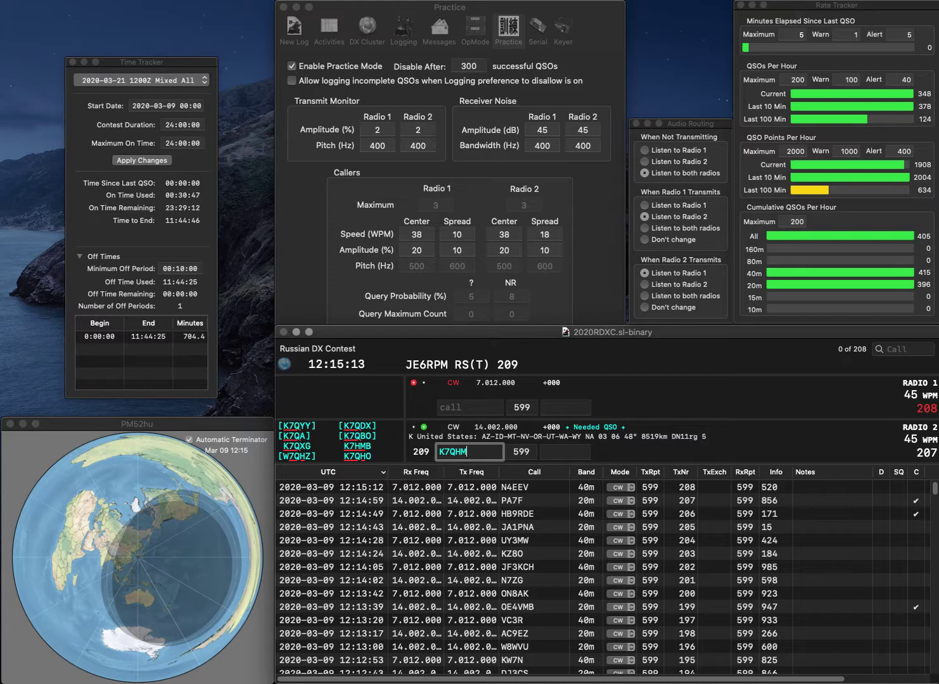
pyautogui.press('BackSpace')
pyautogui.write('O')
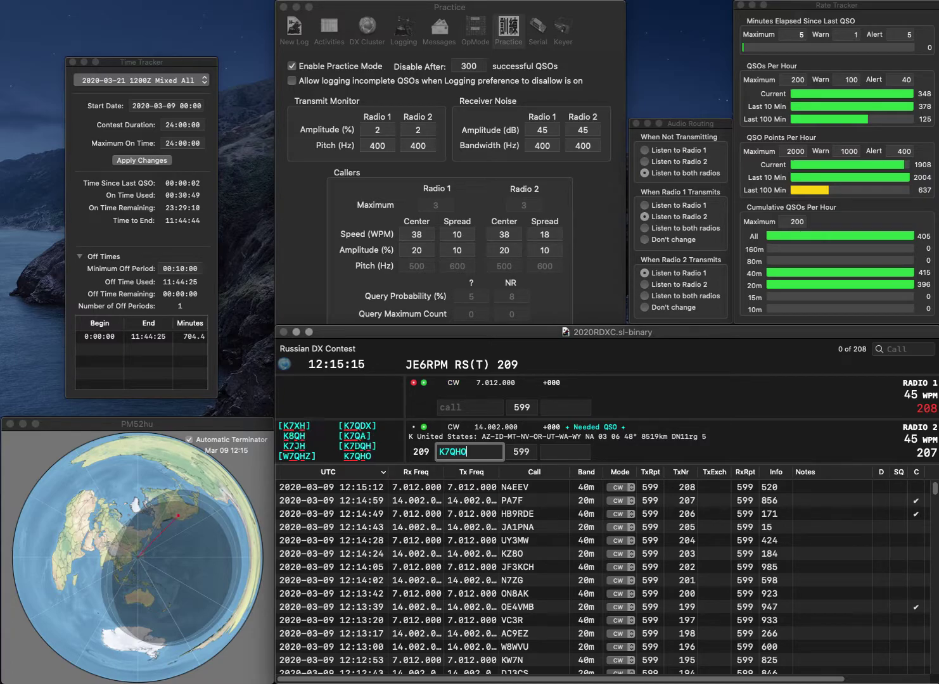
pyautogui.press('Return')
pyautogui.write('WD1H')
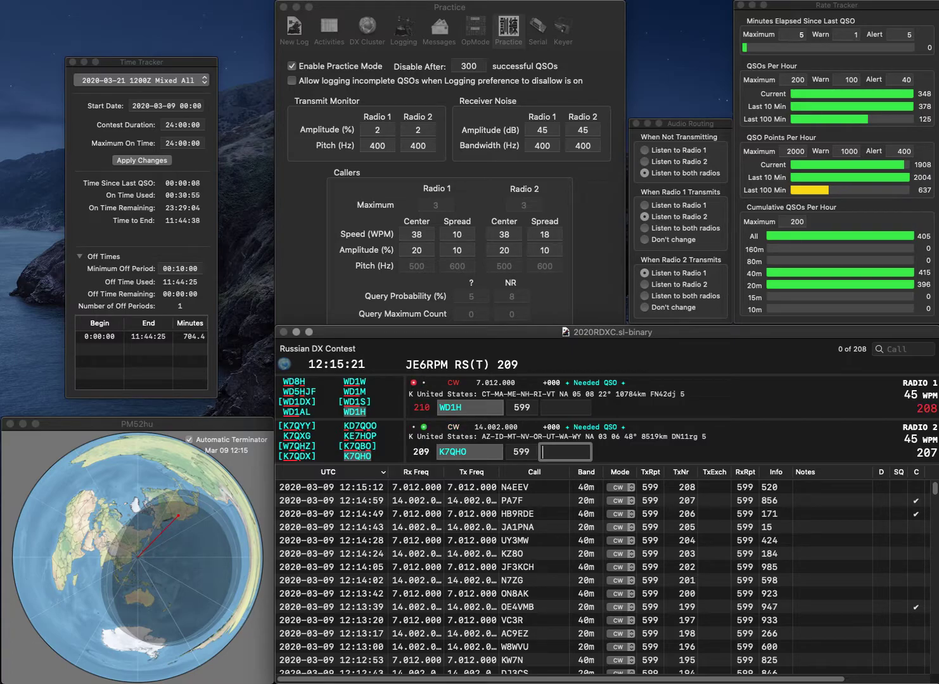
# - Log K7QHO on Radio 2 with received number 118 and WD1H on Radio 1 with received number 215
pyautogui.write('118')
pyautogui.press('Return')
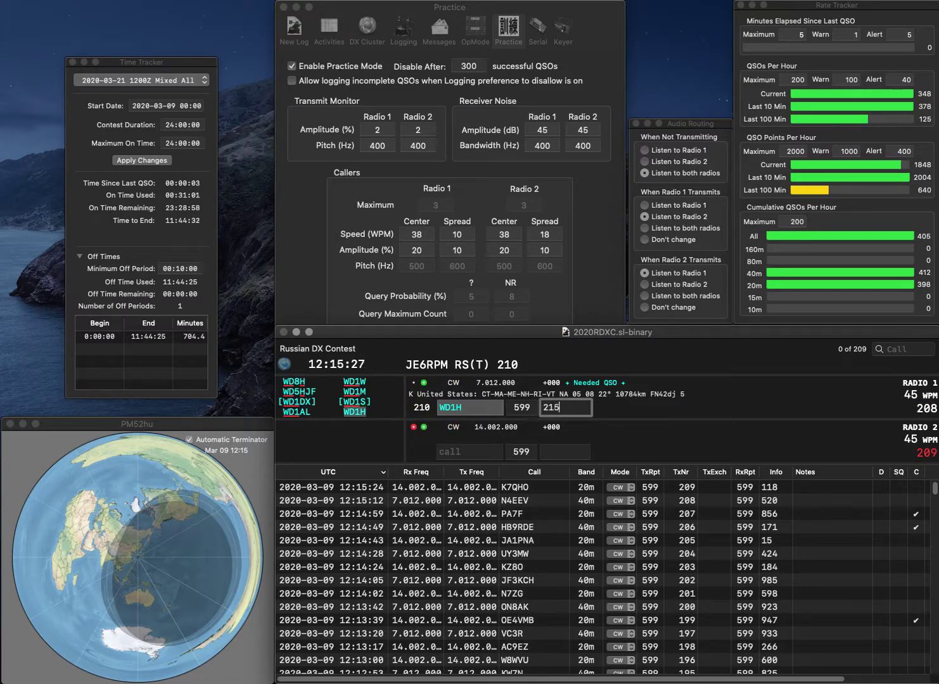
pyautogui.write('5')
pyautogui.press('Return')
pyautogui.write('8WH')
pyautogui.press('BackSpace')
pyautogui.press('BackSpace')
pyautogui.write('JCY')
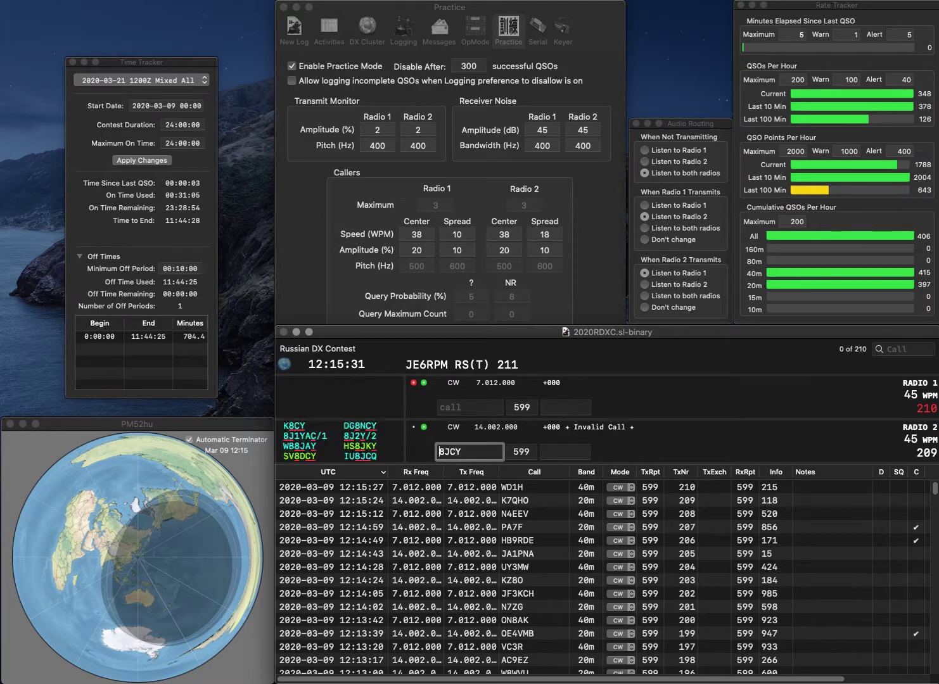
pyautogui.press('Home')
pyautogui.write('IU')
pyautogui.press('Return')
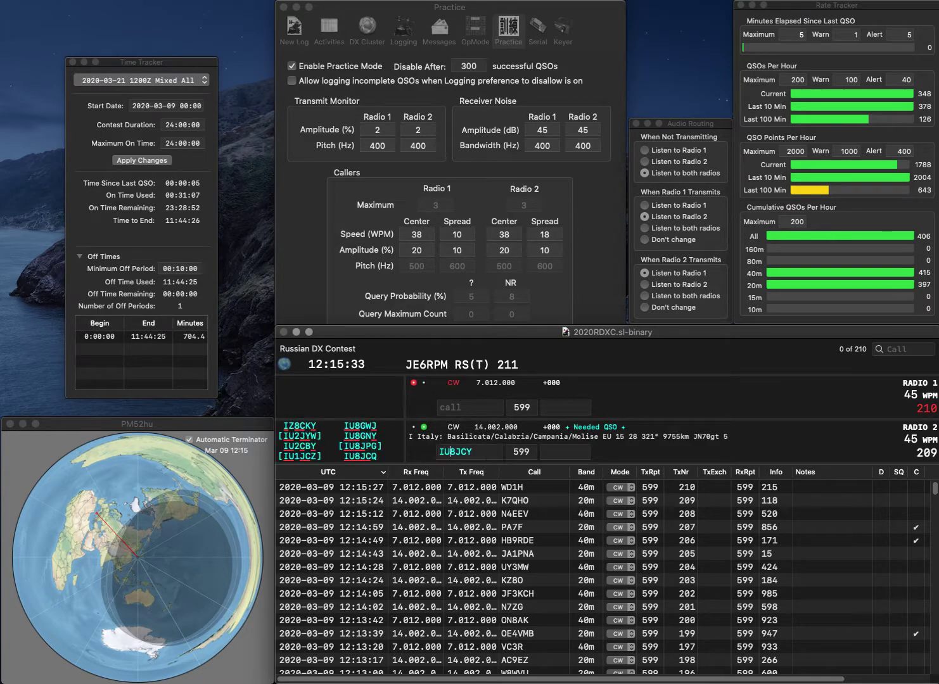
pyautogui.write('W3ZR')
pyautogui.press('Return')
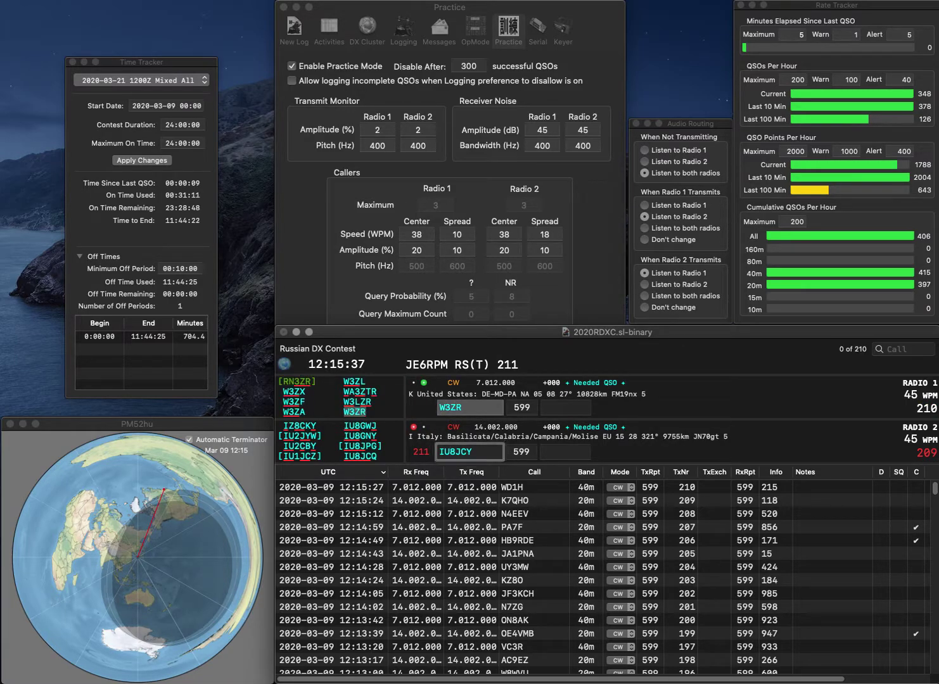
pyautogui.press('BackSpace')
pyautogui.press('BackSpace')
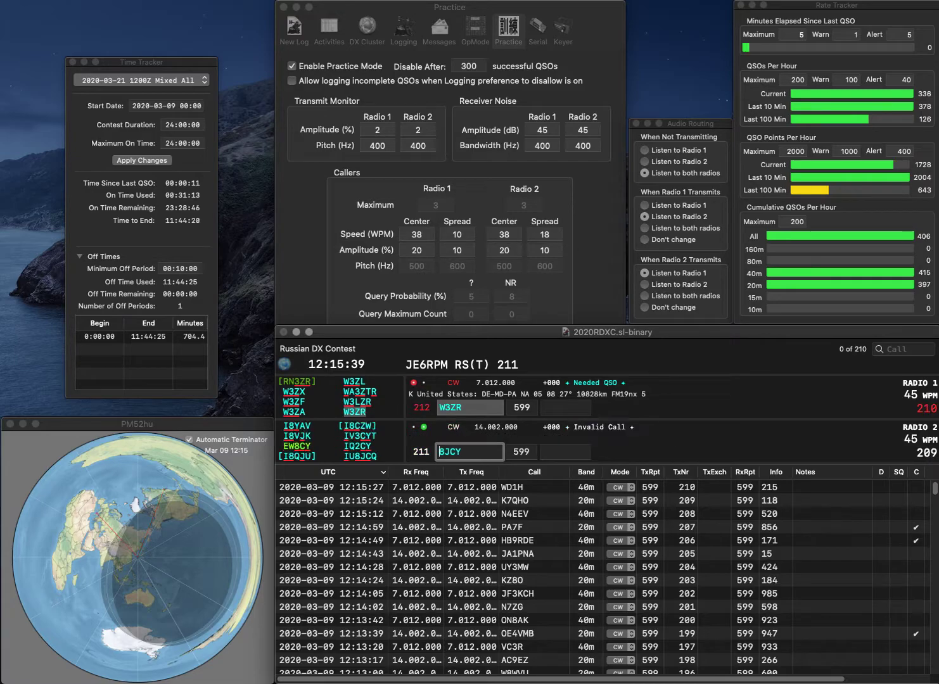
pyautogui.press('Delete')
pyautogui.write('9A7')
pyautogui.press('Return')
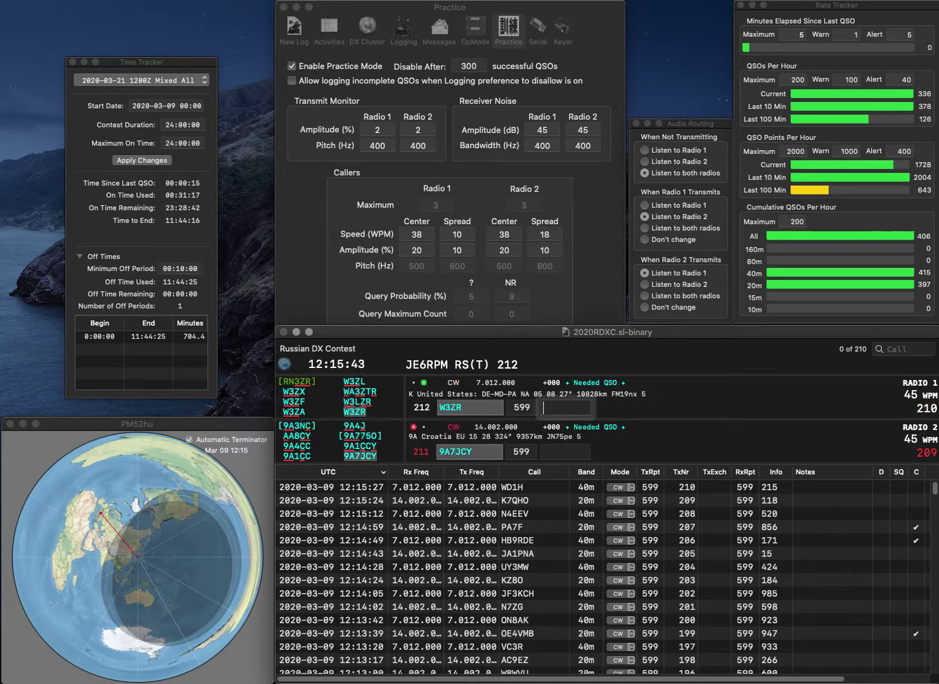
# - Log W3ZR on Radio 1 with received number 13 and 9A7JCY on Radio 2 with received number 88
pyautogui.write('13')
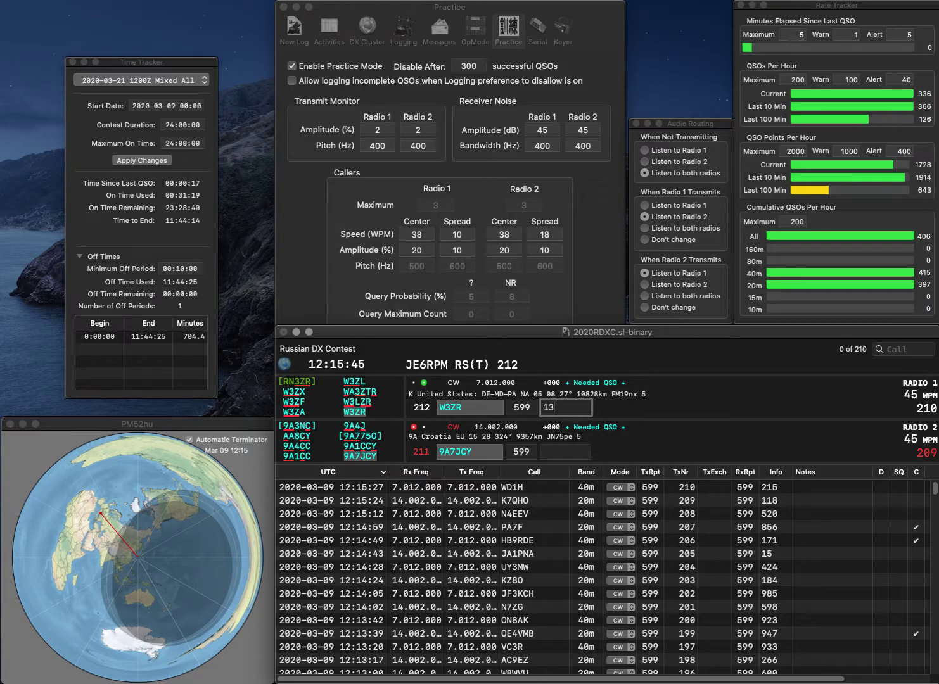
pyautogui.press('Return')
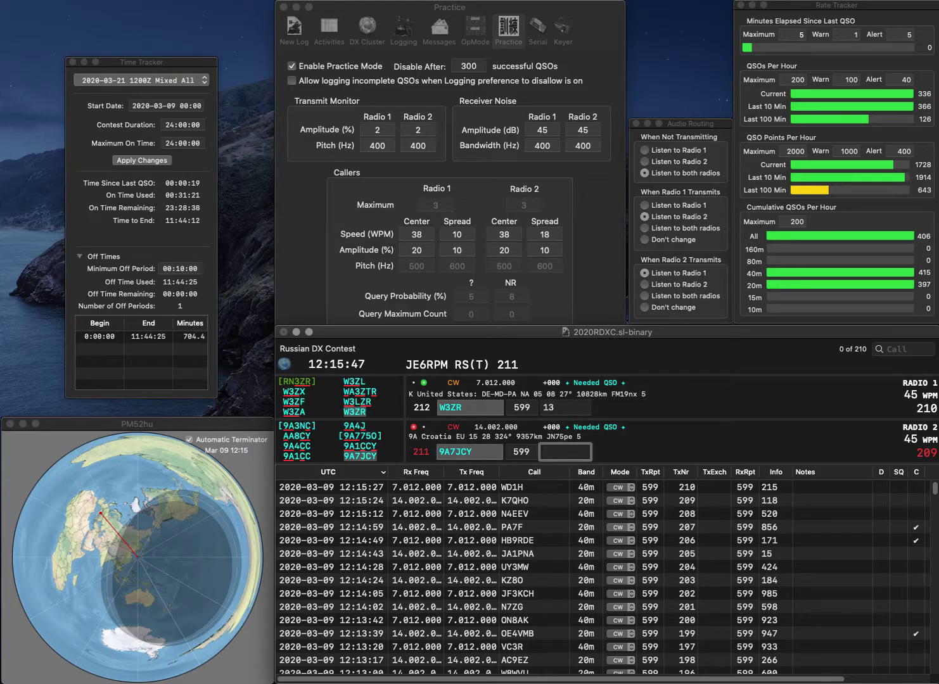
pyautogui.write('88')
pyautogui.press('Return')
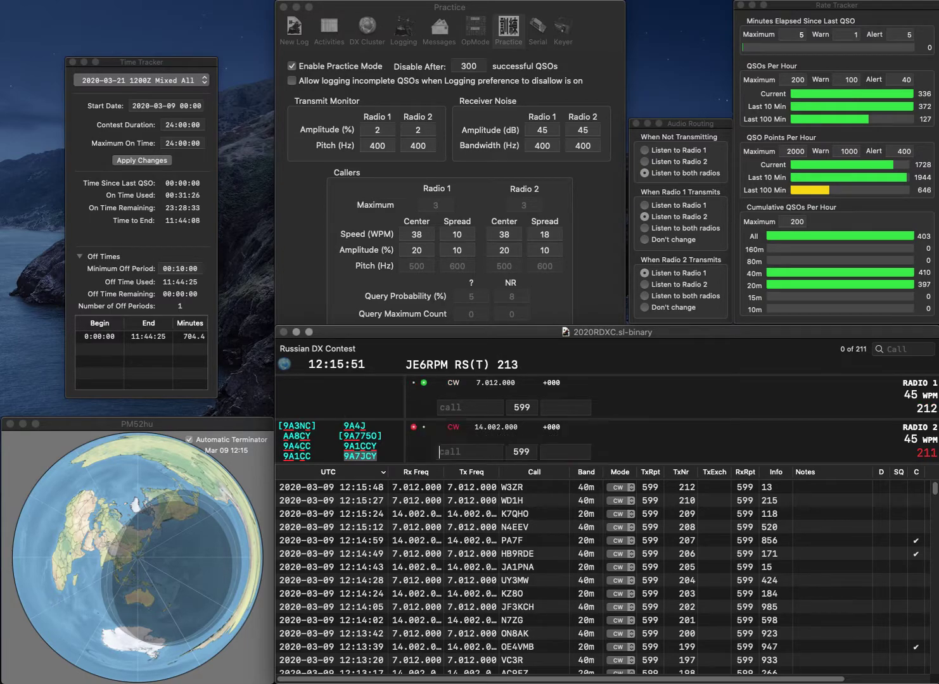
pyautogui.write('N7TM')
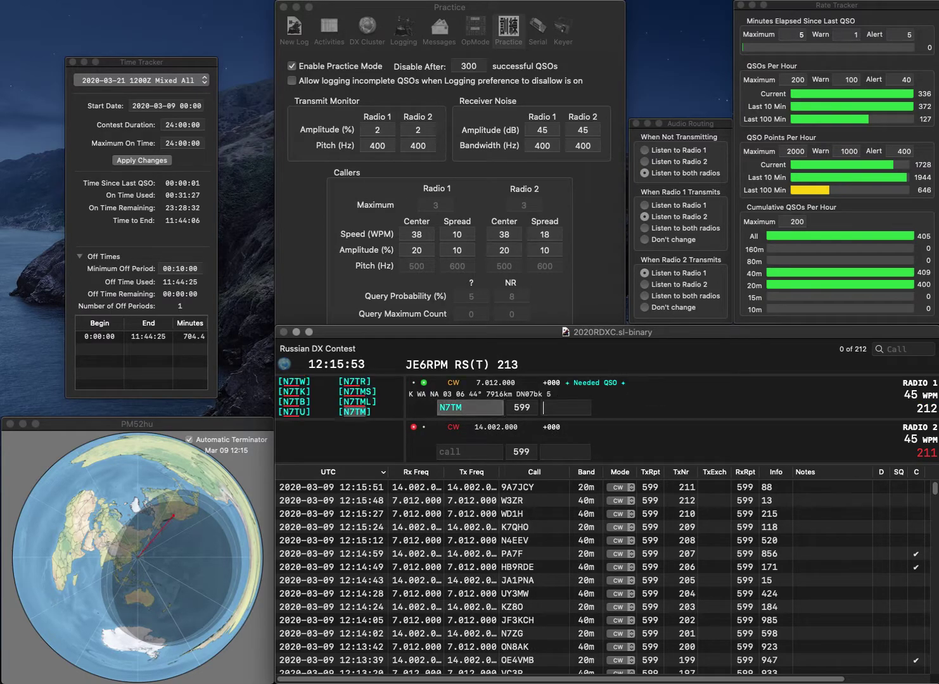
pyautogui.press('Return')
pyautogui.write('AI6Z')
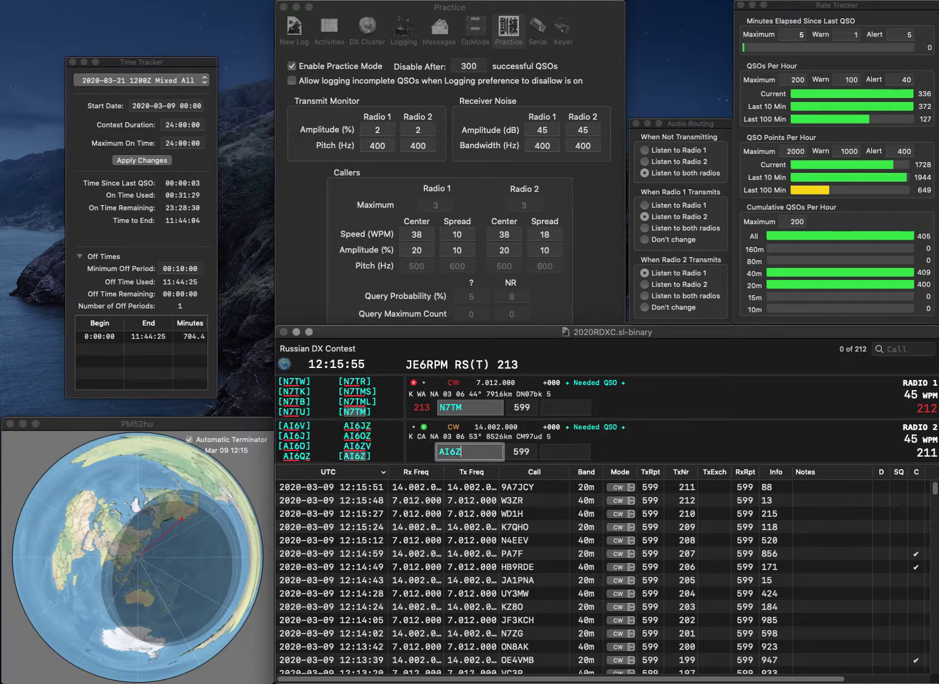
pyautogui.press('Return')
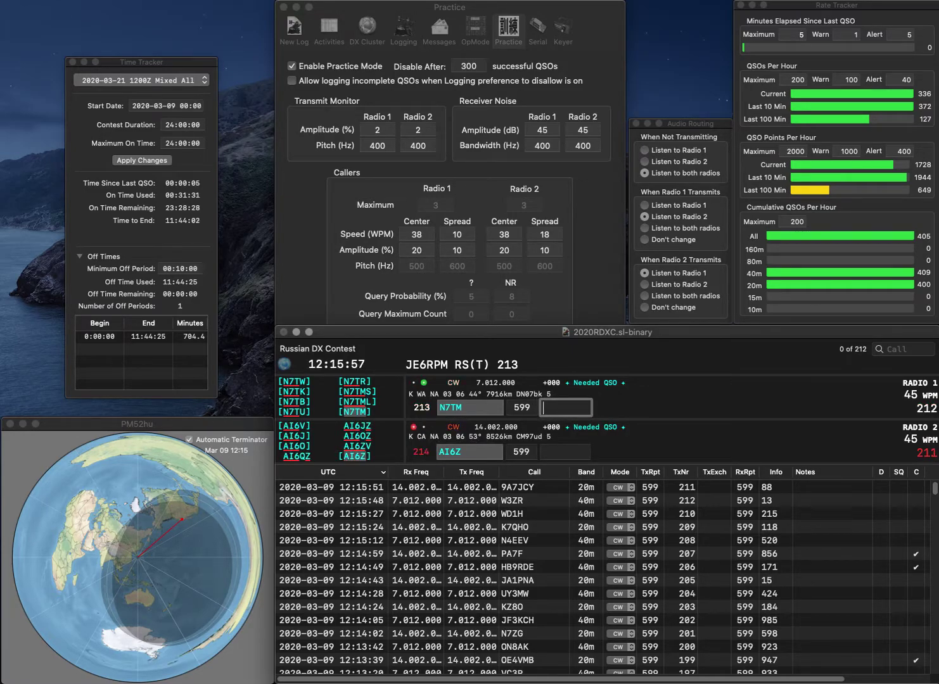
pyautogui.write('883')
pyautogui.press('Return')
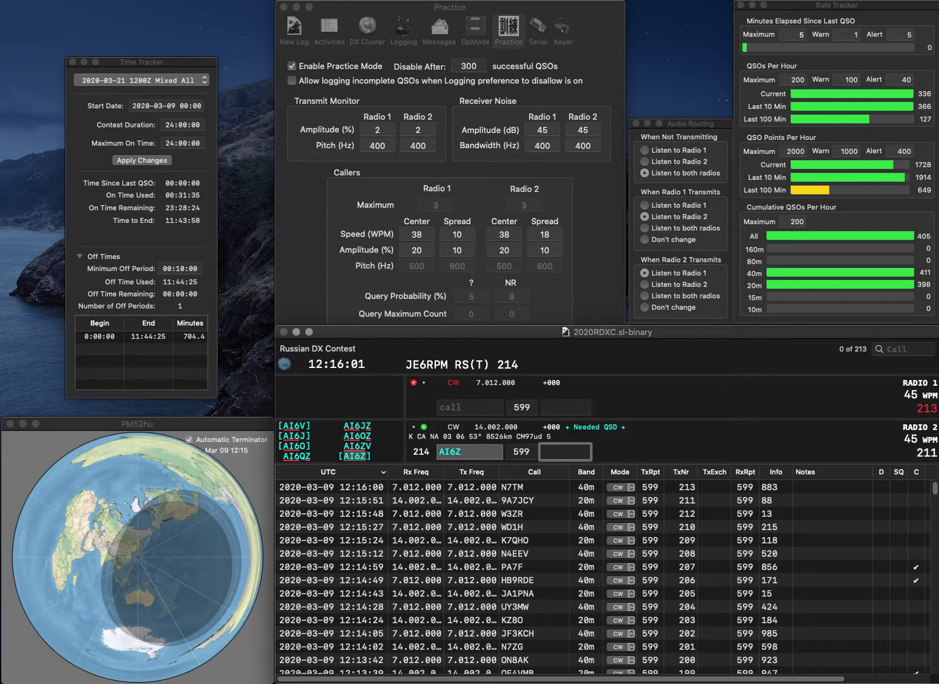
pyautogui.write('74')
pyautogui.press('Return')
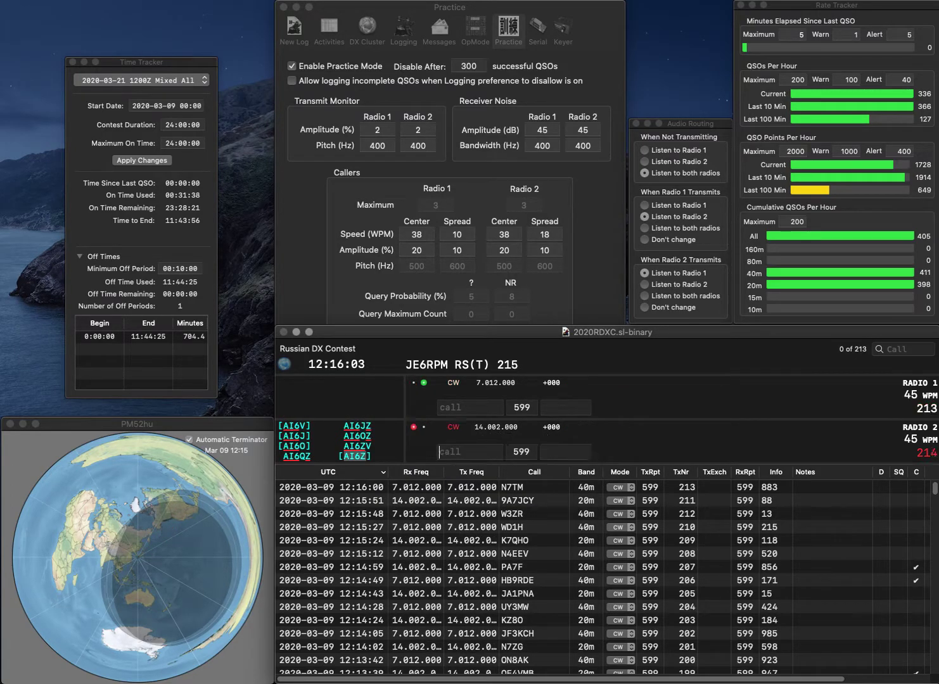
# - Enter the call signs KD5C on Radio 1 and N8OC on Radio 2 and send both exchanges
pyautogui.write('KD5C')
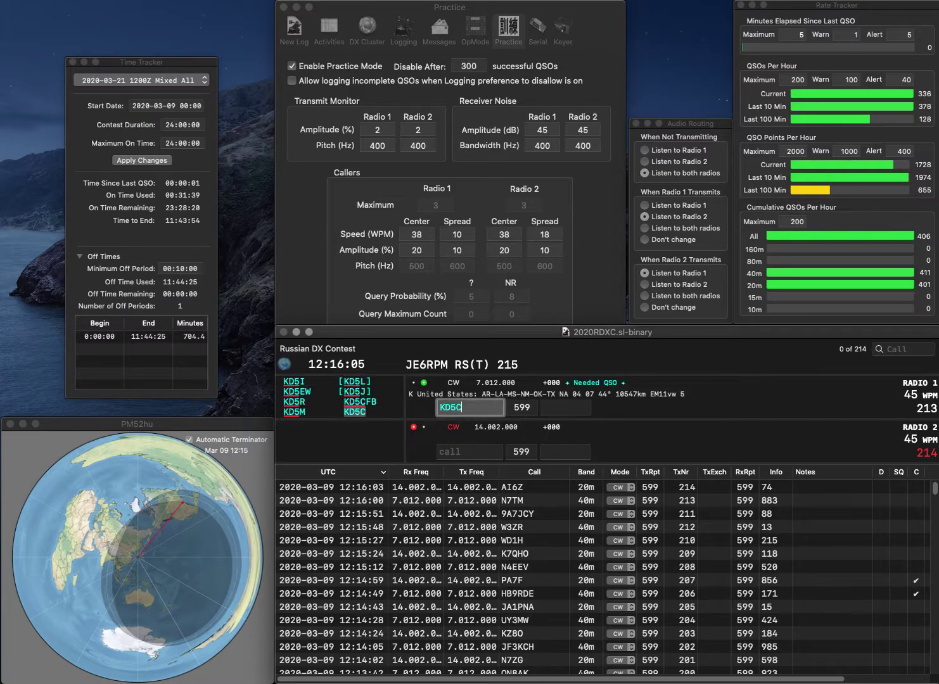
pyautogui.press('Return')
pyautogui.write('N8')
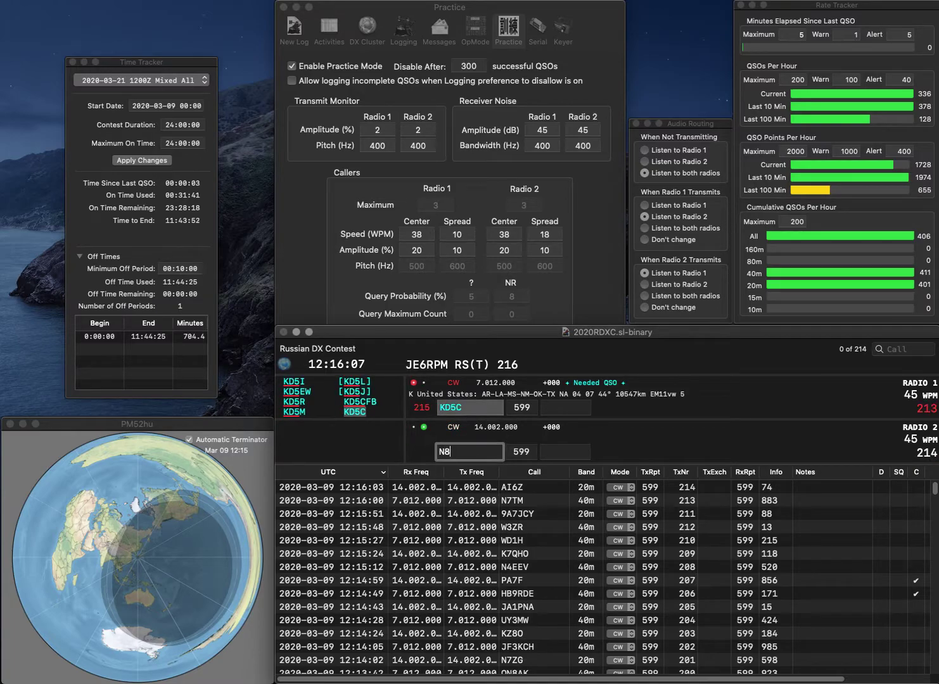
pyautogui.write('OC')
pyautogui.press('Return')
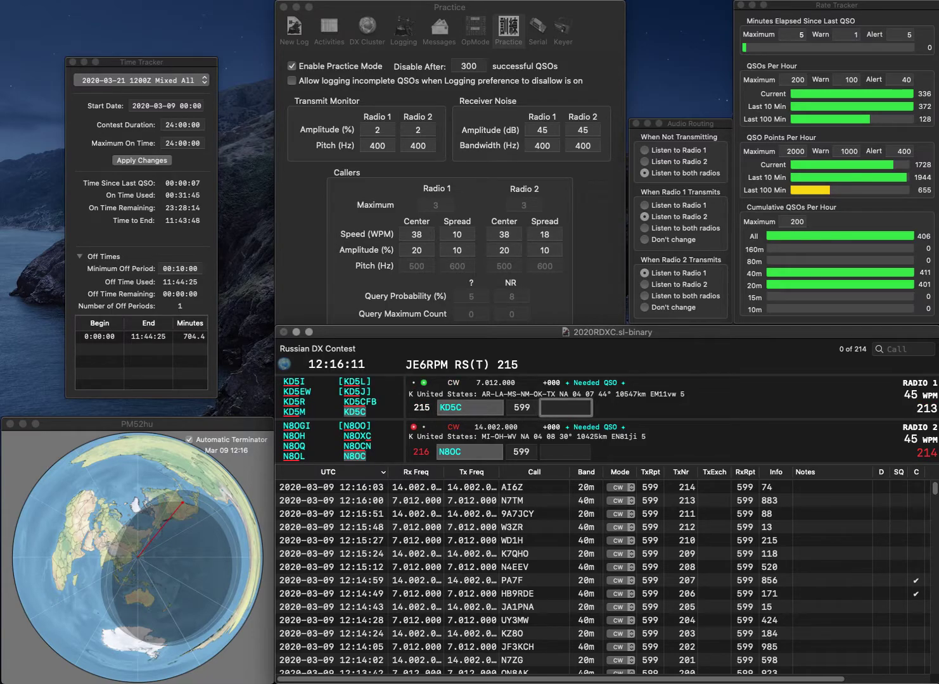
pyautogui.press('Return')
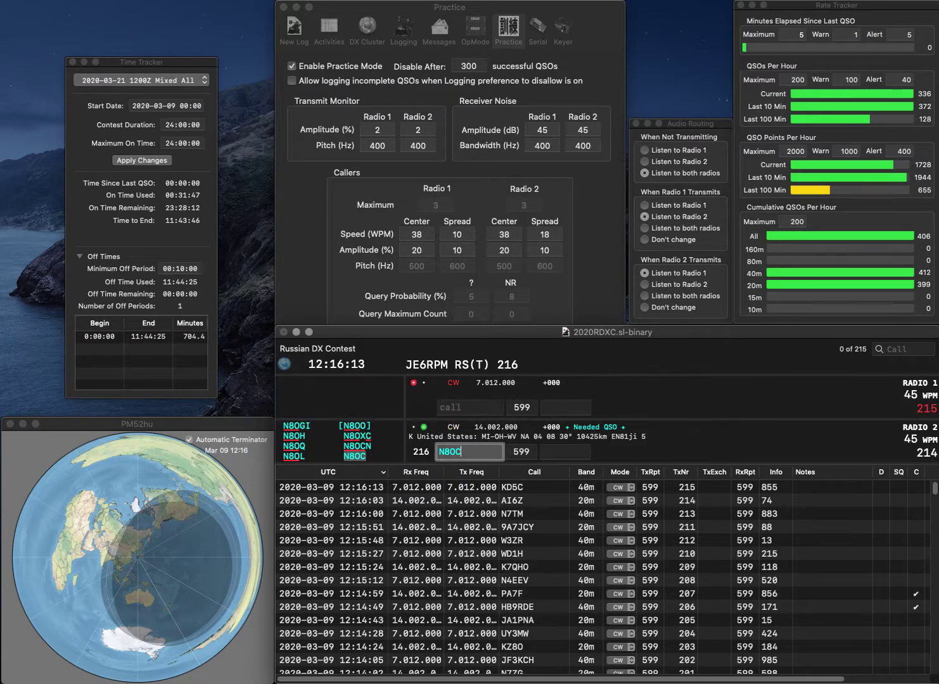
pyautogui.write('N8OC')
pyautogui.press('BackSpace')
pyautogui.write('NC')
pyautogui.press('Return')
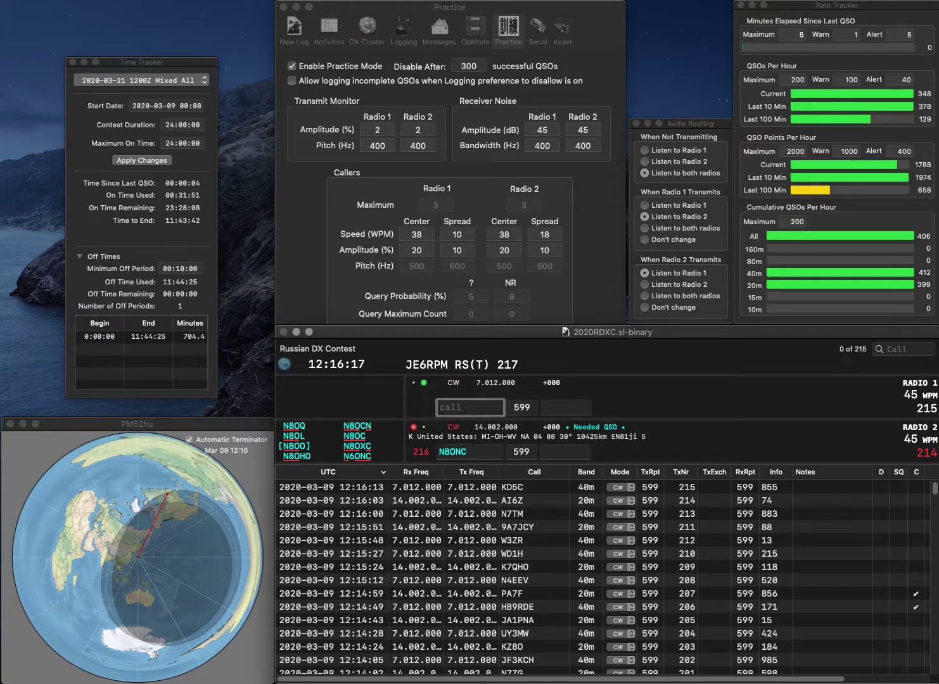
# - Enter the partial call sign 7CW for the caller on Radio 1 and send the exchange
pyautogui.write('CW')
pyautogui.write('7')
pyautogui.press('Return')
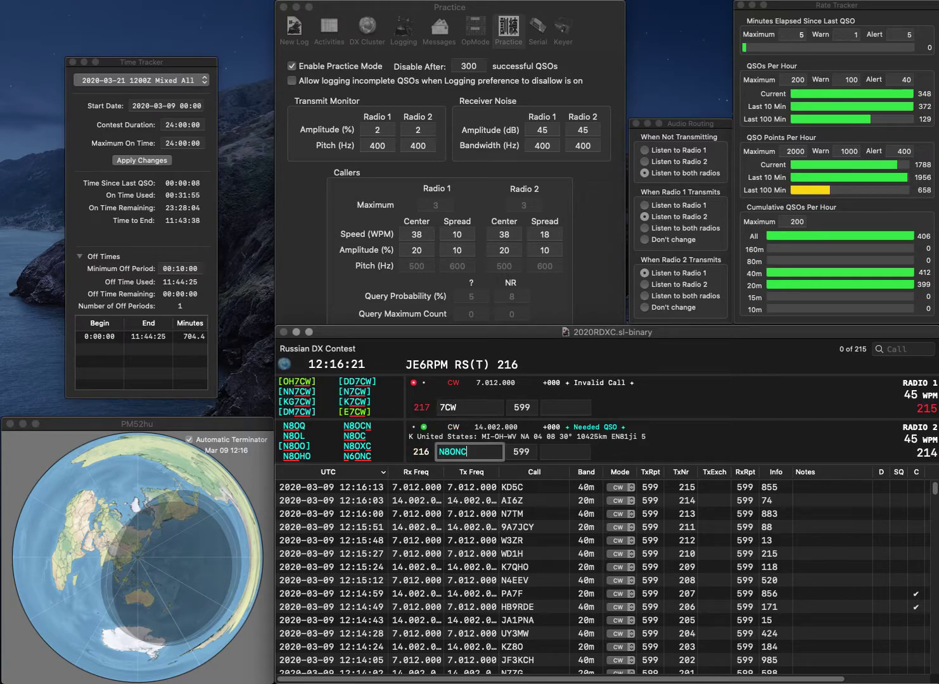
pyautogui.press('Delete')
pyautogui.press('Delete')
pyautogui.write('CN')
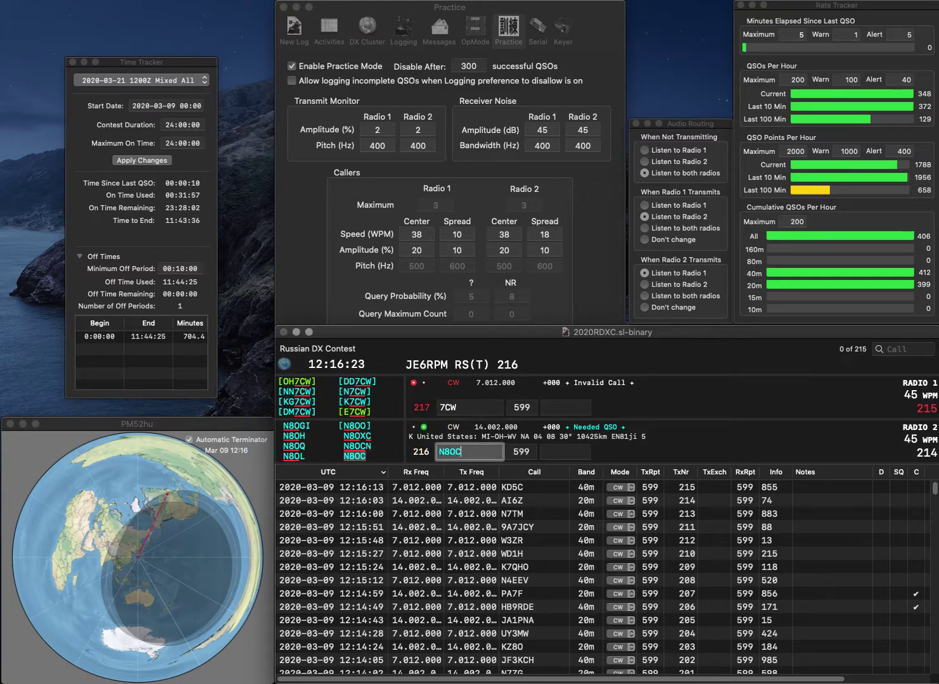
pyautogui.press('Return')
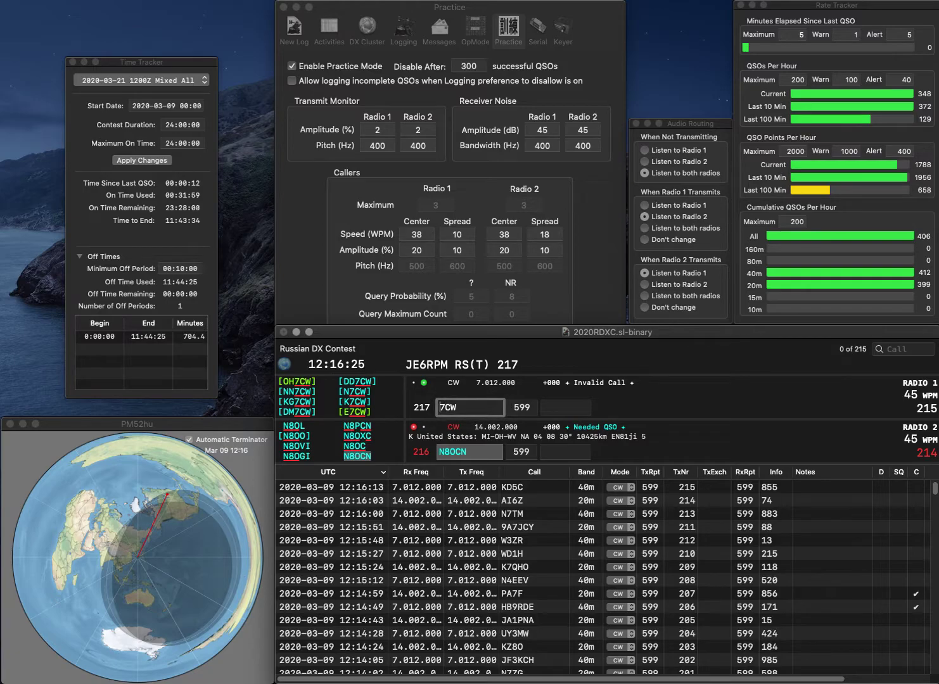
pyautogui.write('KL')
pyautogui.press('Return')
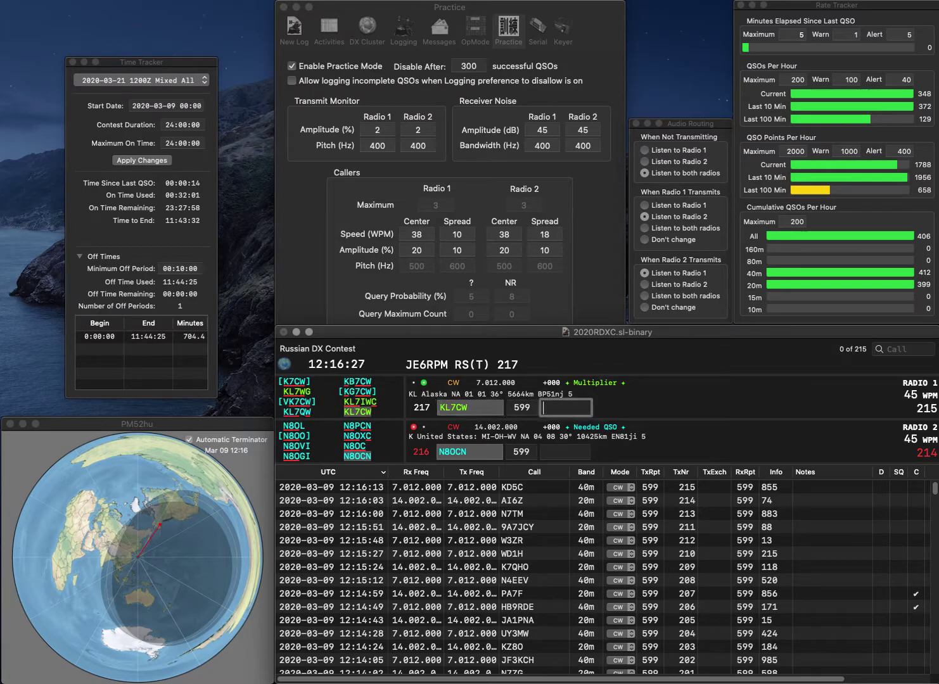
pyautogui.press('Return')
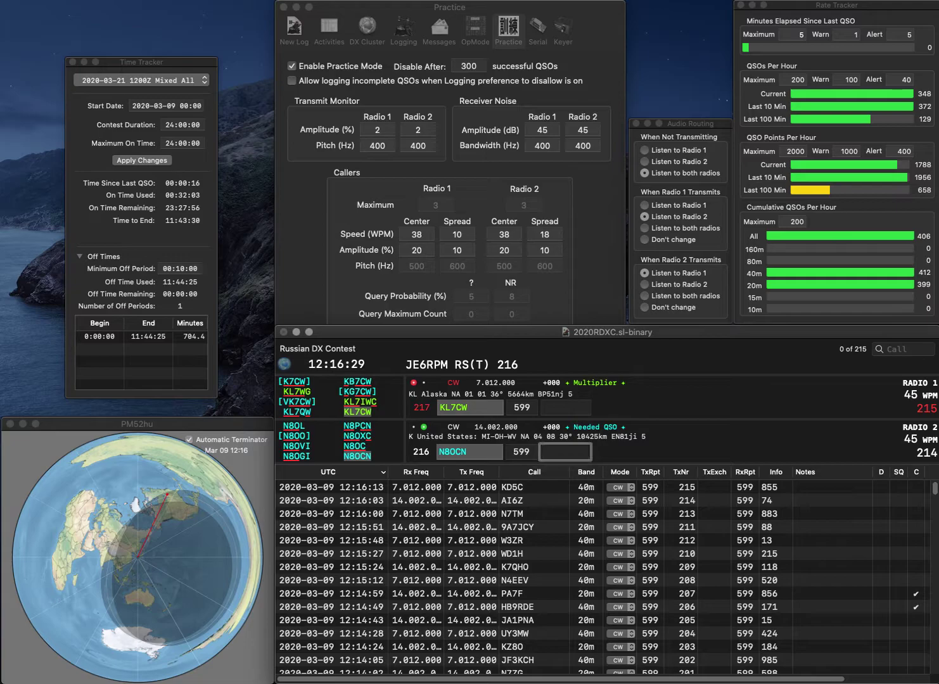
pyautogui.write('885')
pyautogui.press('Return')
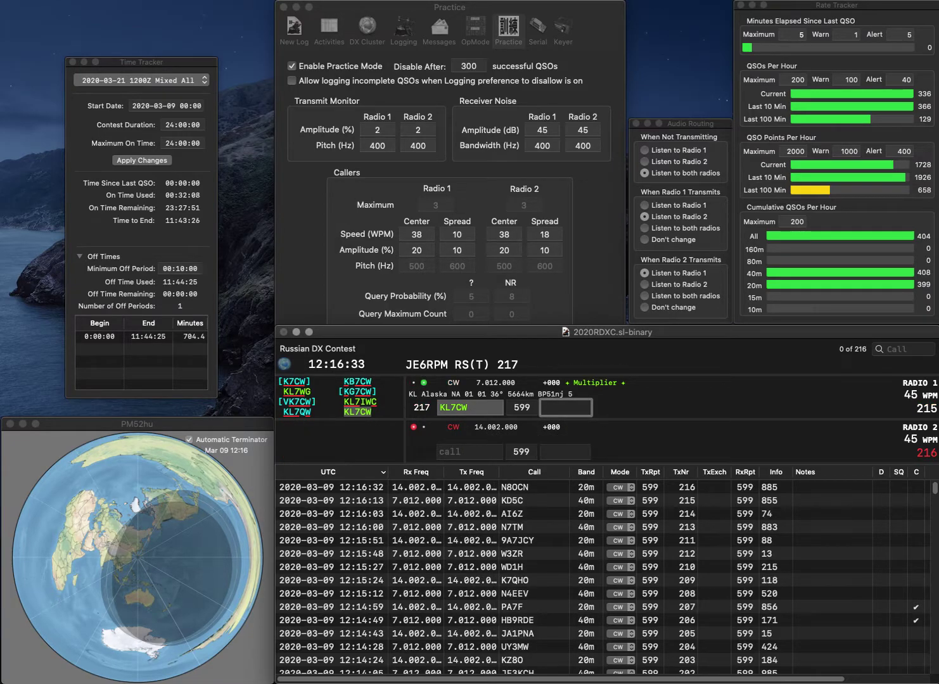
pyautogui.write('486')
pyautogui.press('Return')
pyautogui.write('0L')
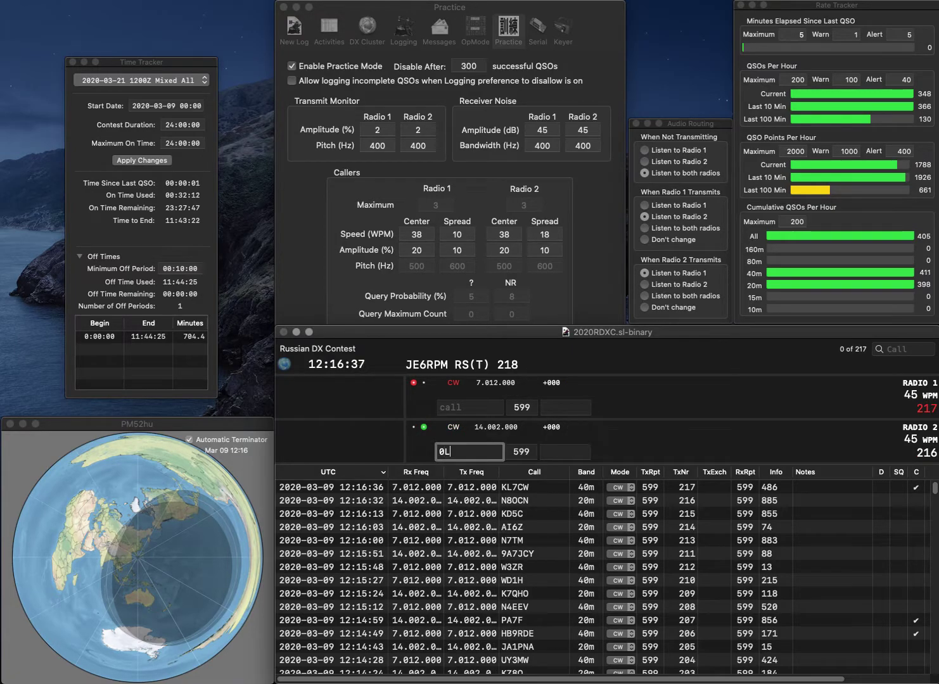
pyautogui.write('CZ')
pyautogui.press('Return')
pyautogui.write('Y')
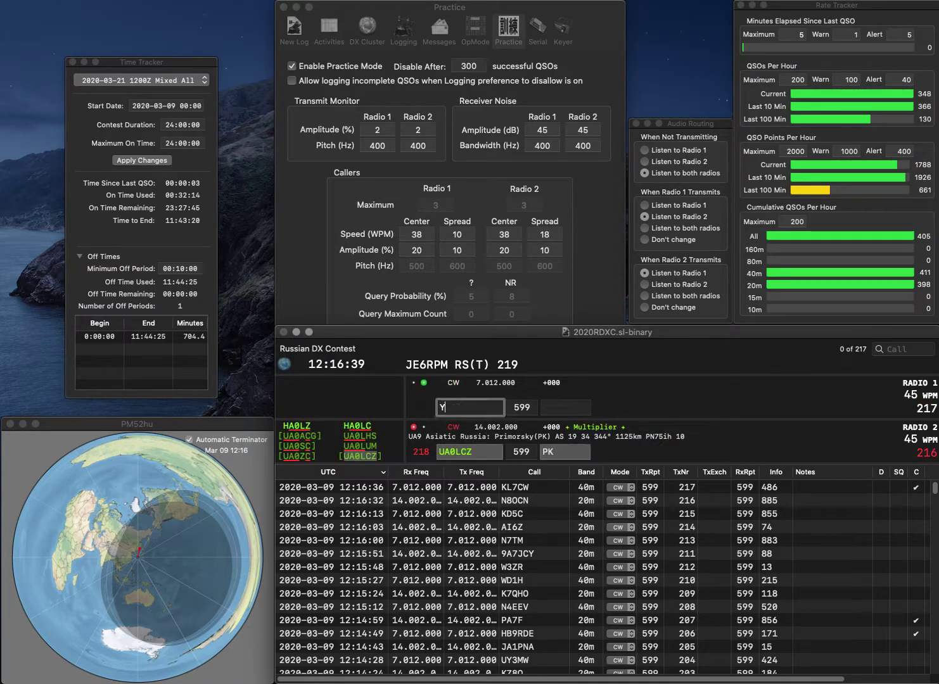
pyautogui.write('T7AR')
pyautogui.press('Return')
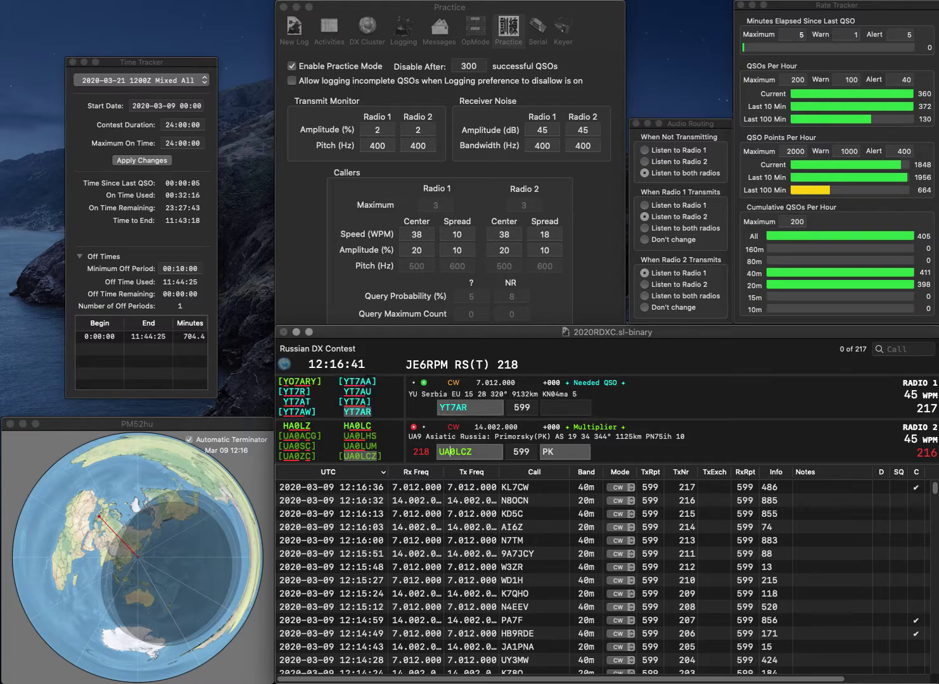
pyautogui.press('Return')
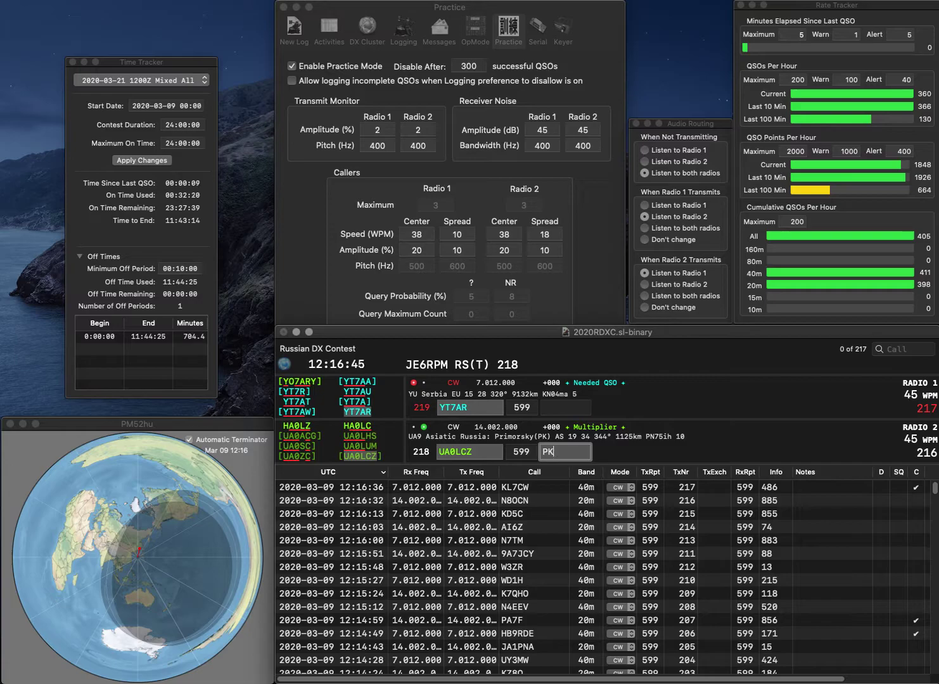
pyautogui.press('Tab')
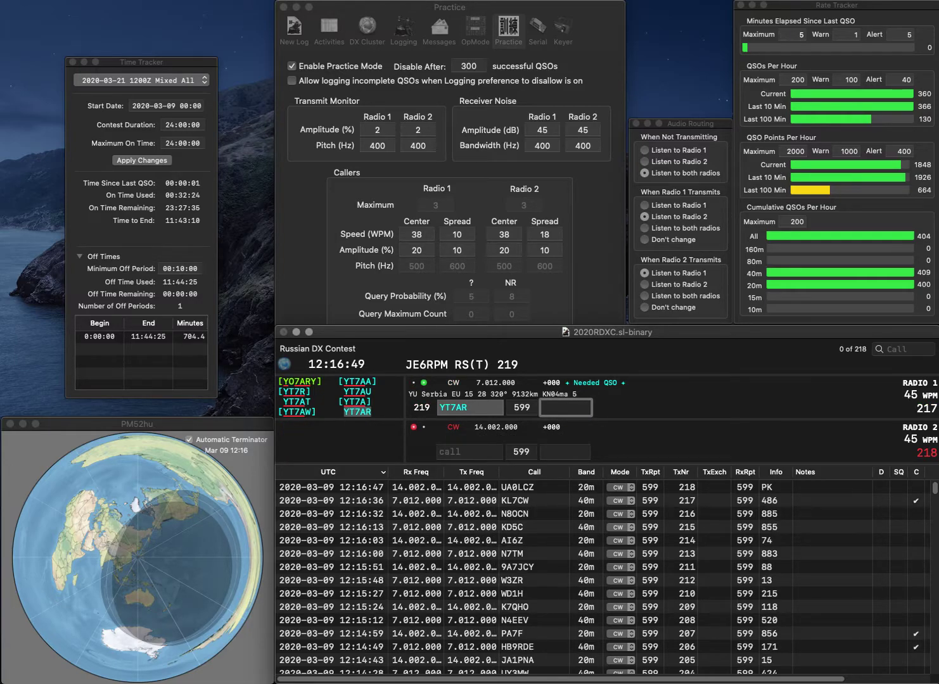
pyautogui.write('368')
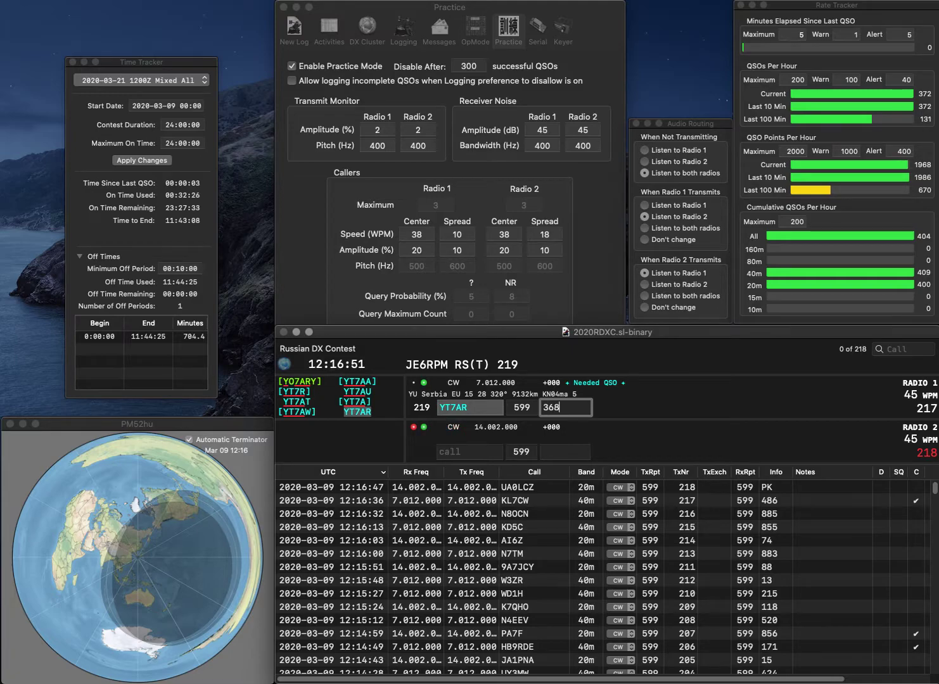
pyautogui.press('Return')
# - Enter the call signs SP2BLC on Radio 2 and 9A1A on Radio 1 and send both exchanges
pyautogui.write('2BL')
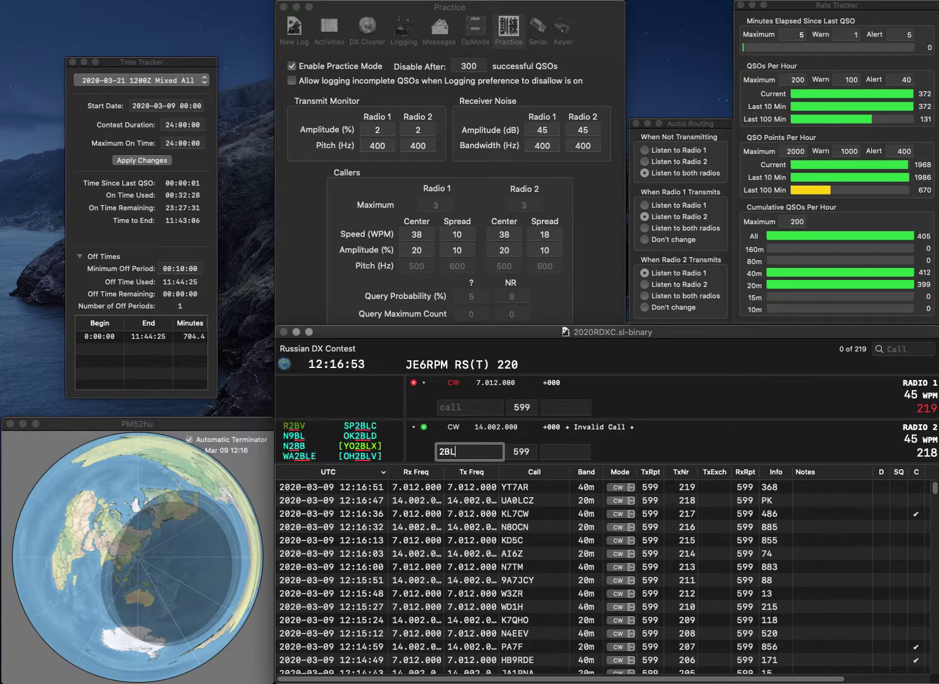
pyautogui.write('C')
pyautogui.press('Return')
pyautogui.write('9A1A')
pyautogui.press('Return')
pyautogui.press('Tab')
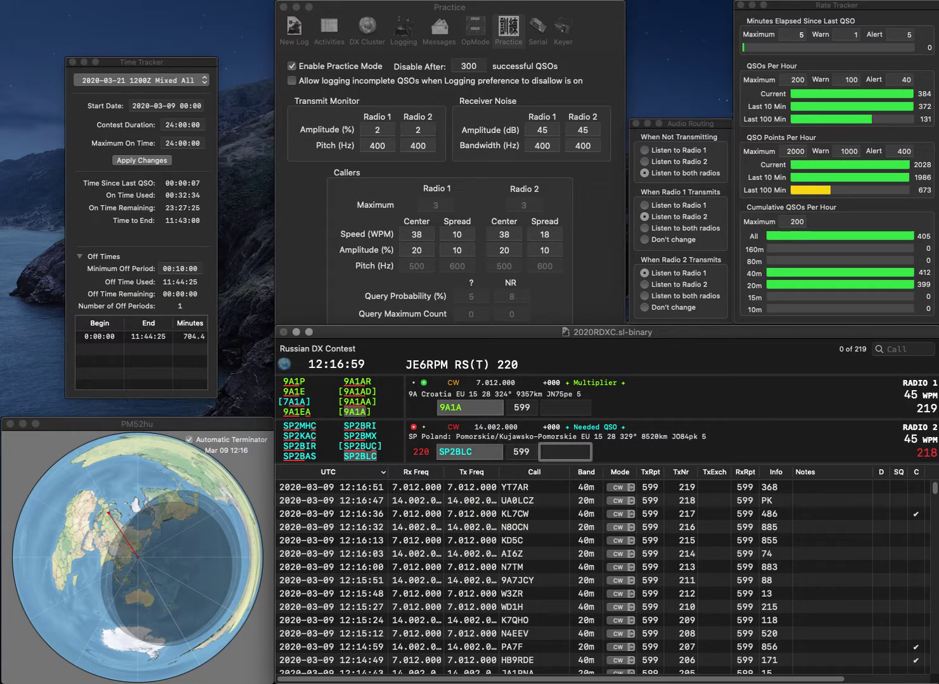
# - Log SP2BLC on Radio 2 with received number 275 and 9A1A on Radio 1 with received number 335
pyautogui.write('275')
pyautogui.press('Return')
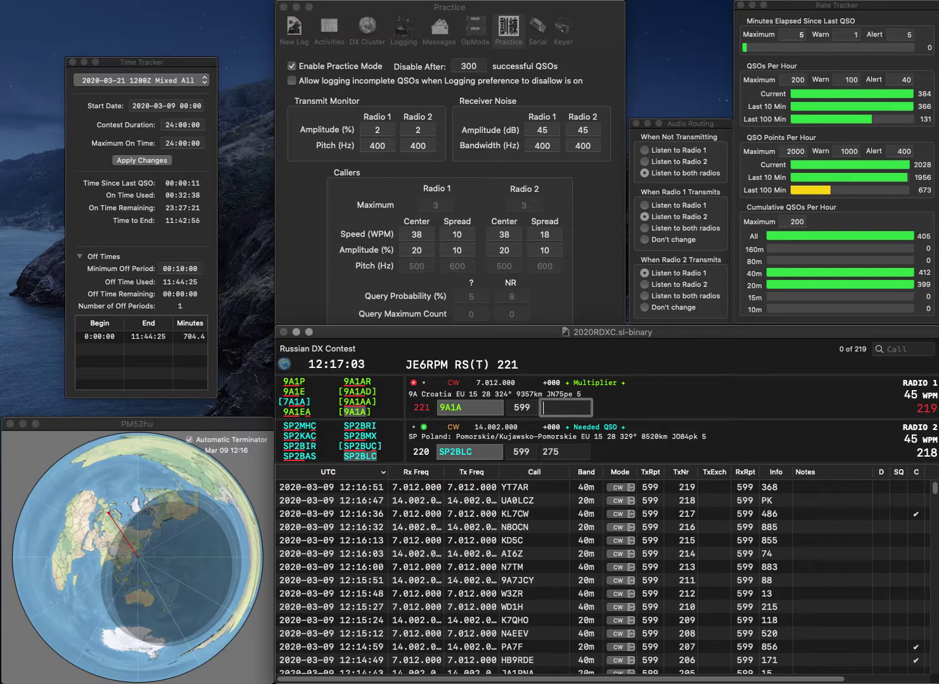
pyautogui.write('335')
pyautogui.press('Return')
# - Enter the call signs OK1WCF on Radio 2 and DJ6ZM on Radio 1 and send both exchanges
pyautogui.write('OK')
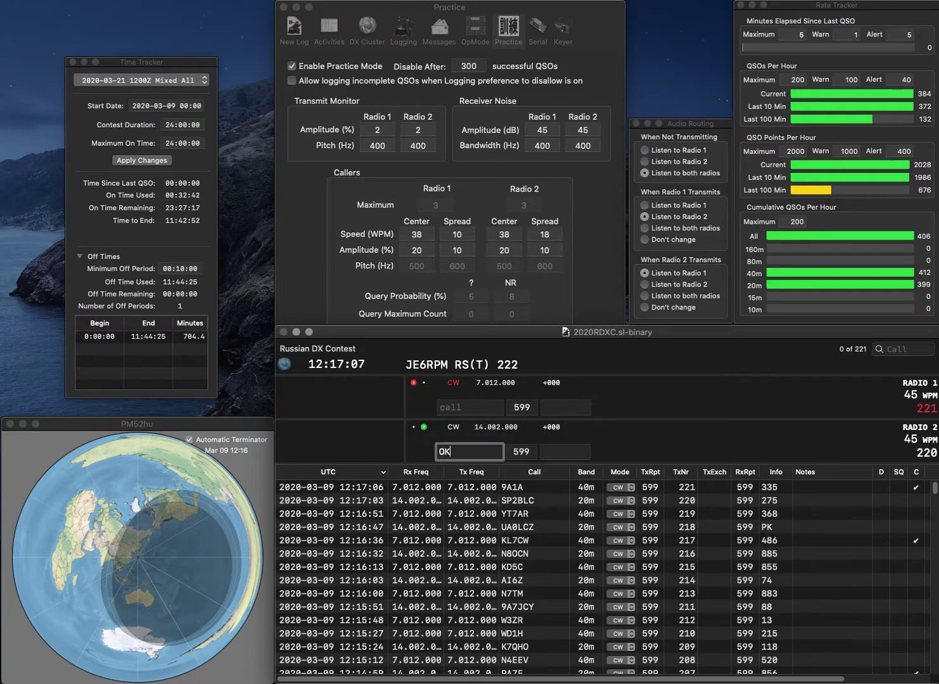
pyautogui.write('1WCF')
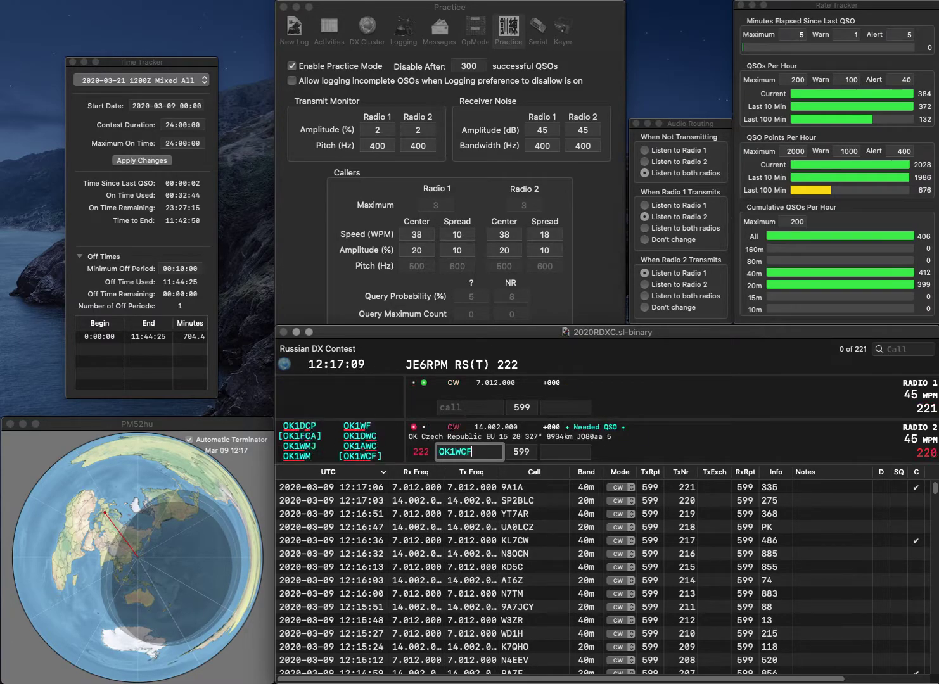
pyautogui.press('Return')
pyautogui.write('DJ6ZM')
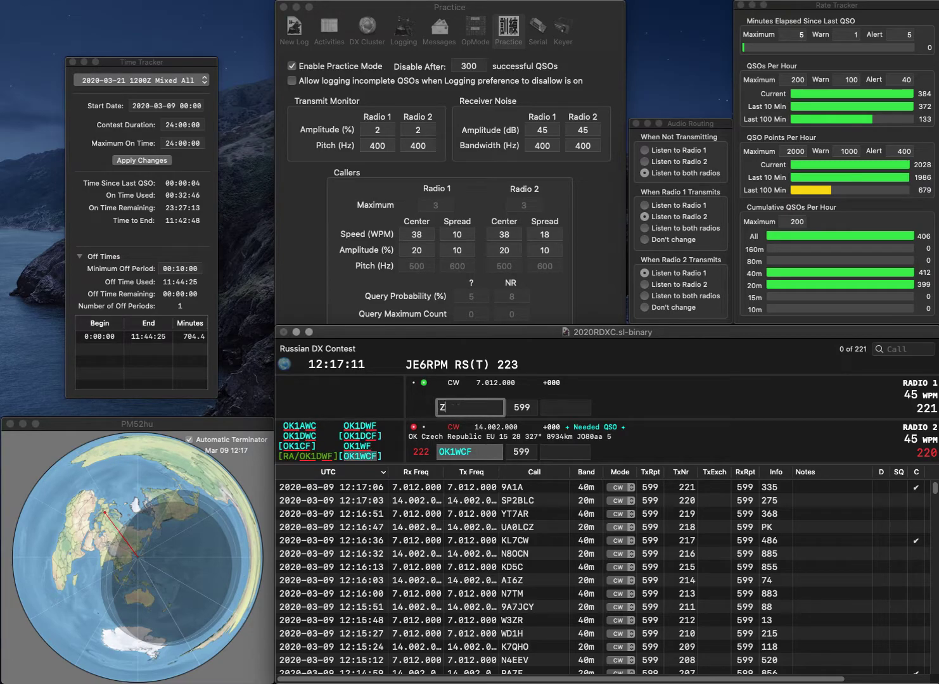
pyautogui.press('Return')
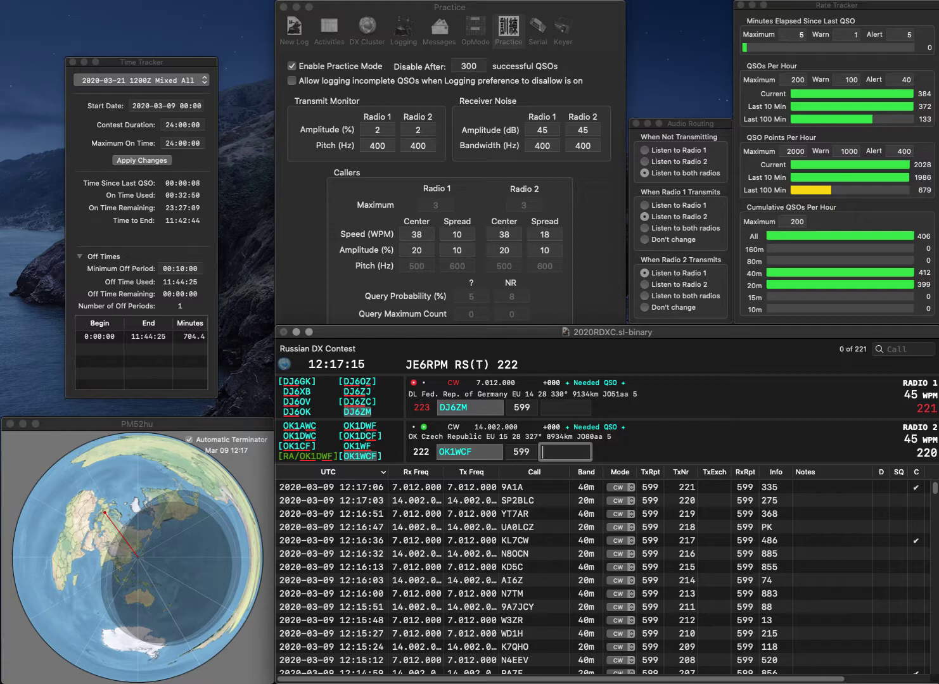
pyautogui.write('92')
pyautogui.press('Return')
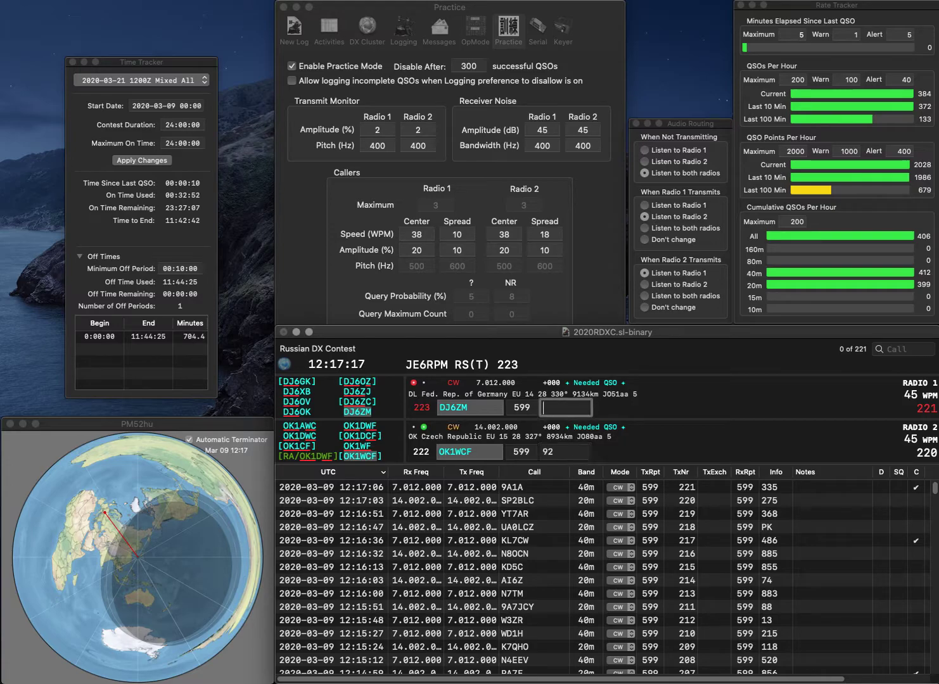
pyautogui.write('28')
pyautogui.press('Return')
# - Enter the call signs N5CR on Radio 2 and N7GA on Radio 1 and send both exchanges
pyautogui.write('N5CR')
pyautogui.press('Return')
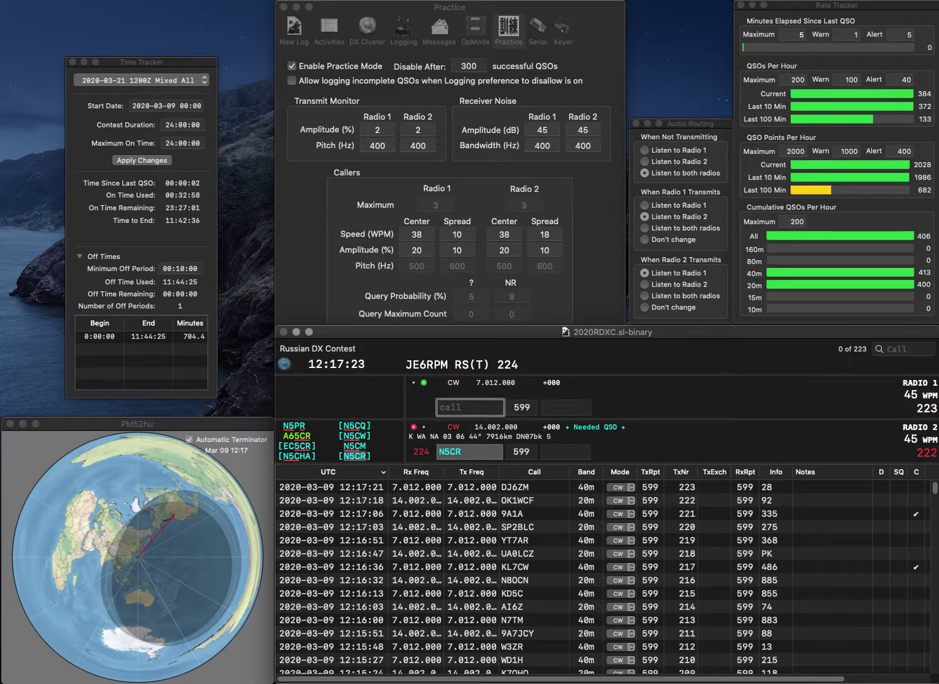
pyautogui.write('N7GA')
pyautogui.press('Return')
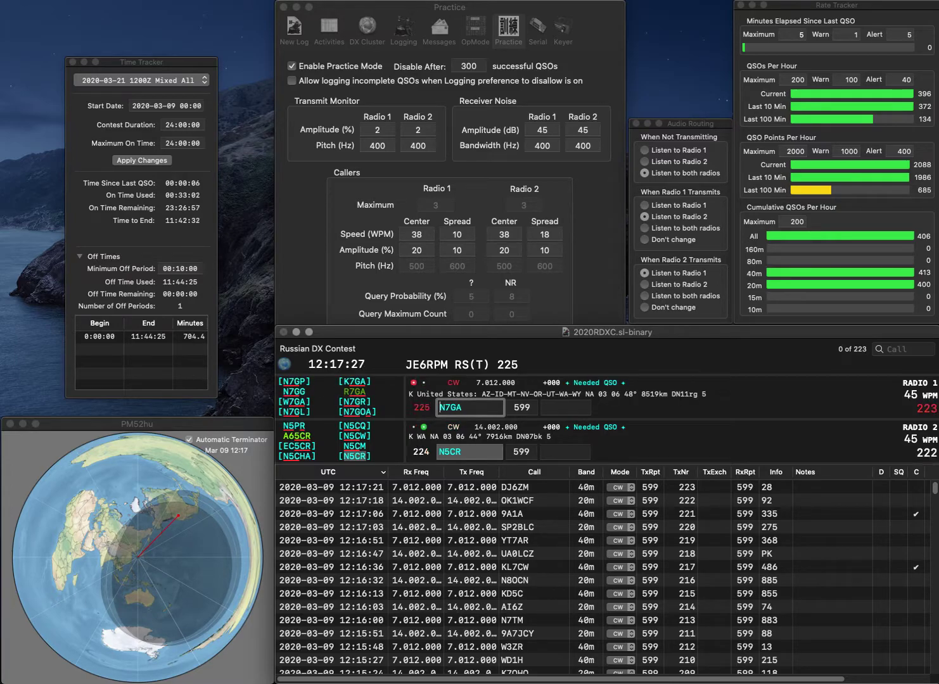
pyautogui.write('585')
pyautogui.press('Return')
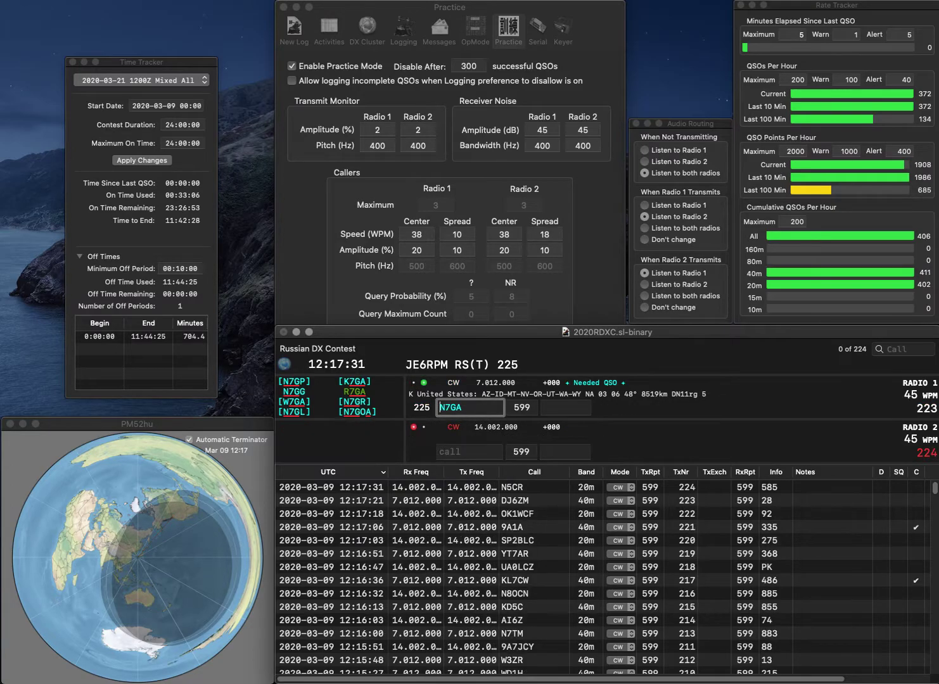
pyautogui.press('Home')
pyautogui.press('Delete')
pyautogui.write('PR')
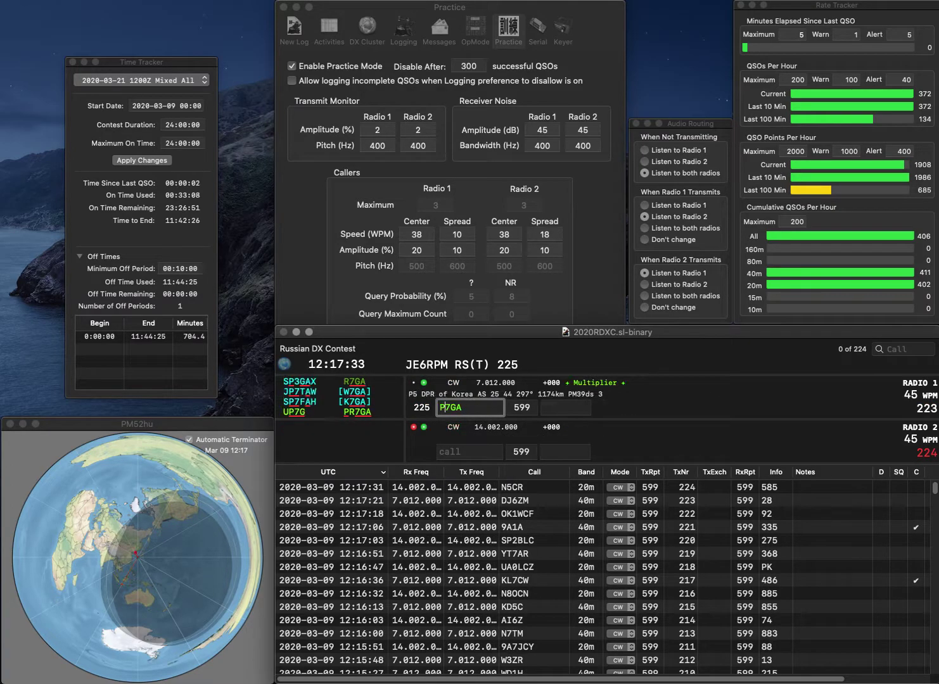
pyautogui.press('Return')
# - Enter the call sign RN6N for the caller on Radio 2 and send the exchange
pyautogui.write('6N')
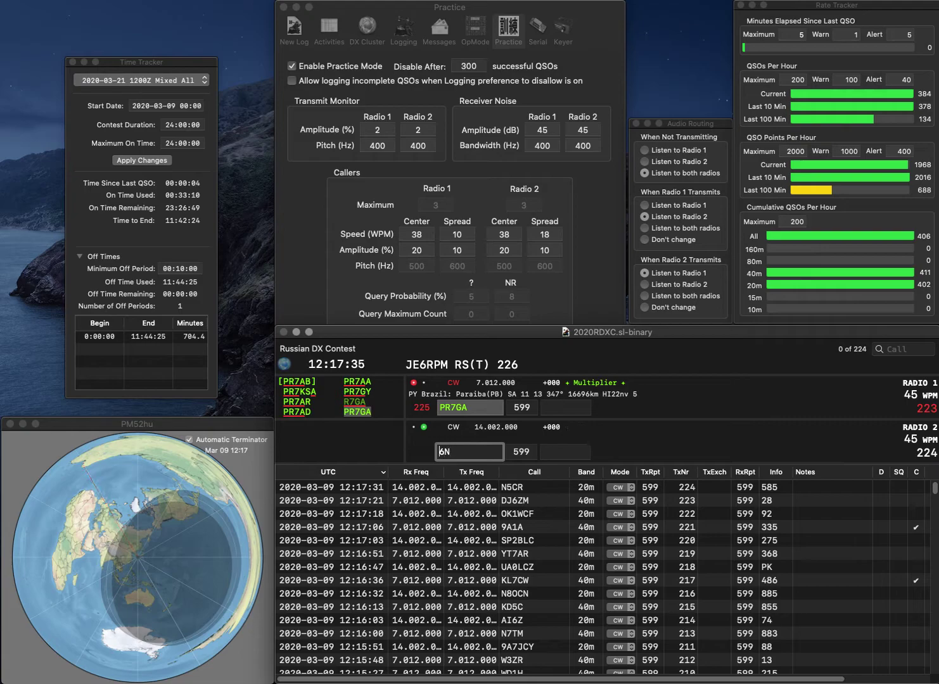
pyautogui.press('Home')
pyautogui.write('RN')
pyautogui.press('Return')
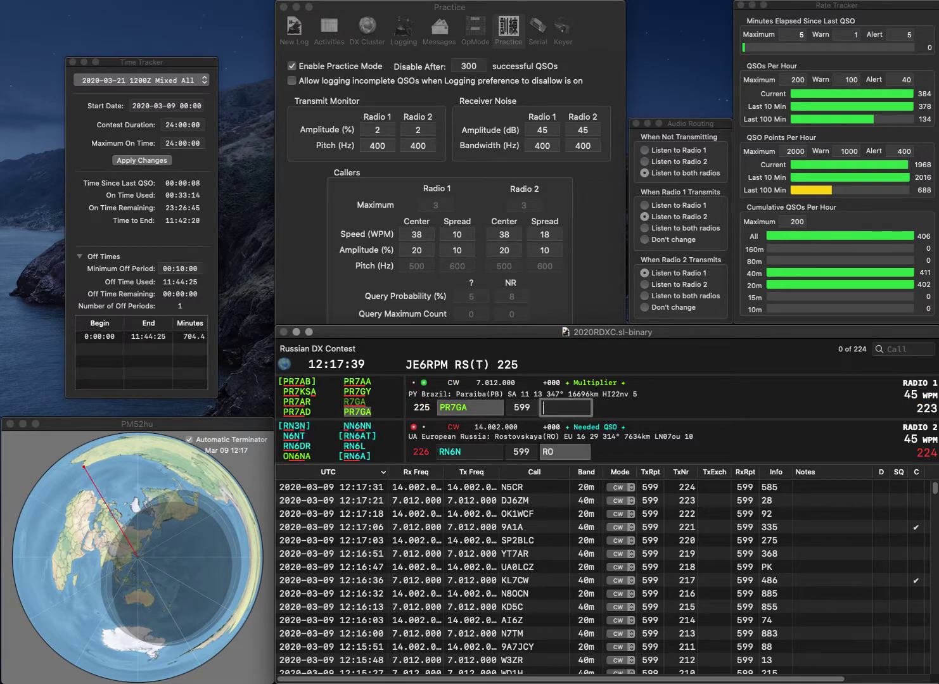
# - Log PR7GA on Radio 1 with received number 670 and change the Radio 2 call sign to RB6N, resending the exchange
pyautogui.write('70')
pyautogui.press('Return')
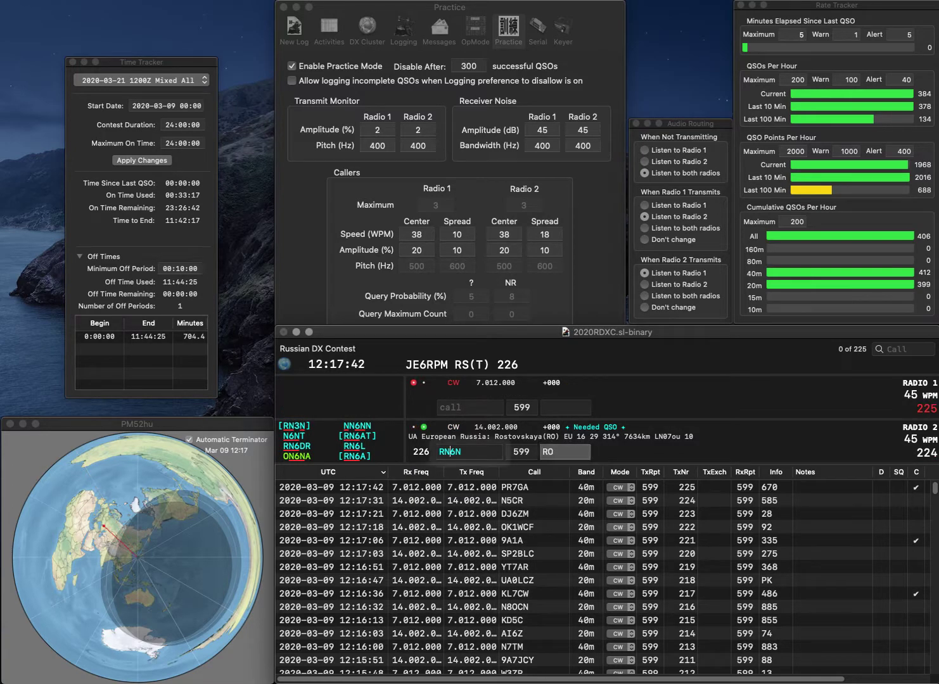
pyautogui.press('Delete')
pyautogui.write('B')
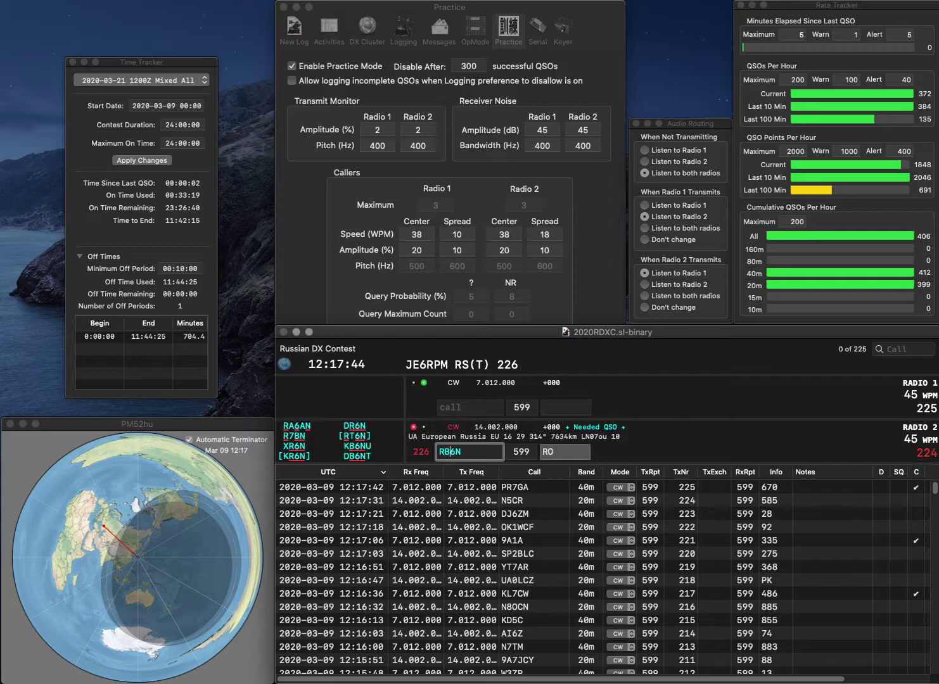
pyautogui.press('Return')
# - Enter the call sign K4UFL on Radio 1 and correct the Radio 2 call sign to RT6N, sending both exchanges
pyautogui.write('4U')
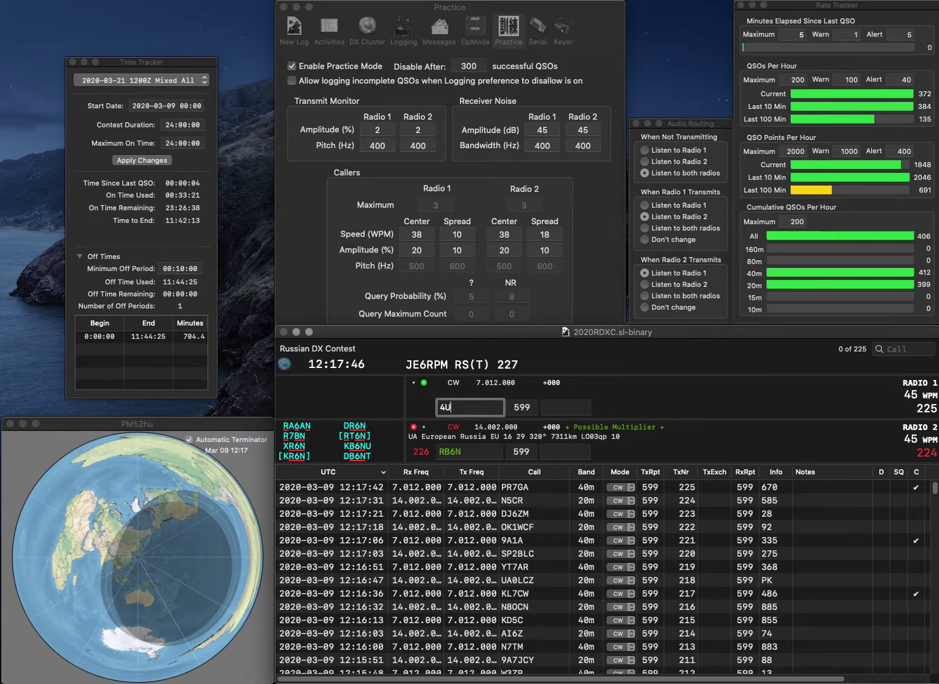
pyautogui.write('FLK')
pyautogui.press('Return')
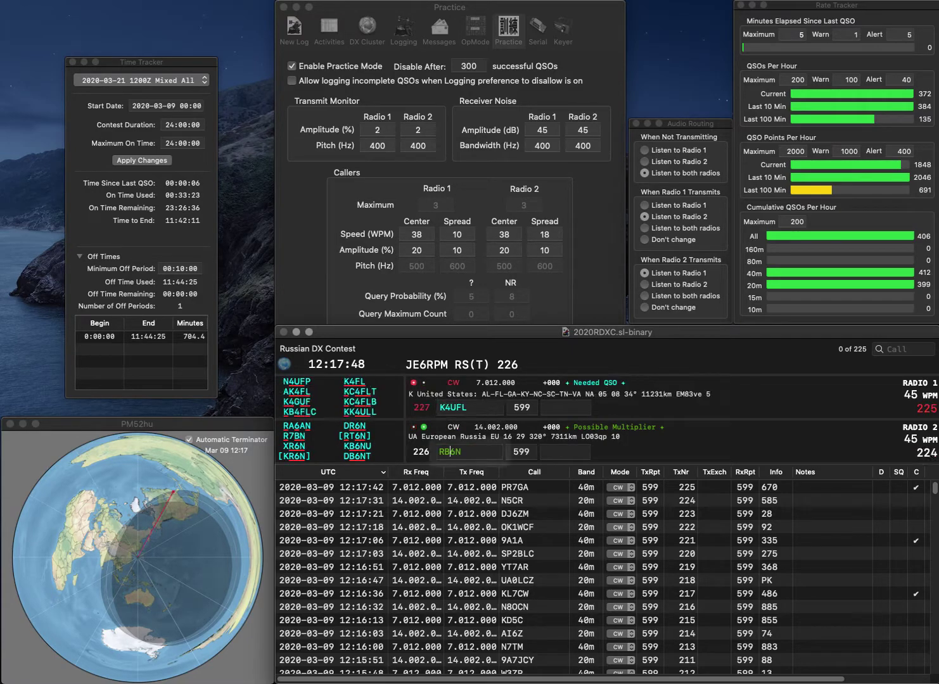
pyautogui.press('BackSpace')
pyautogui.write('T')
pyautogui.press('Return')
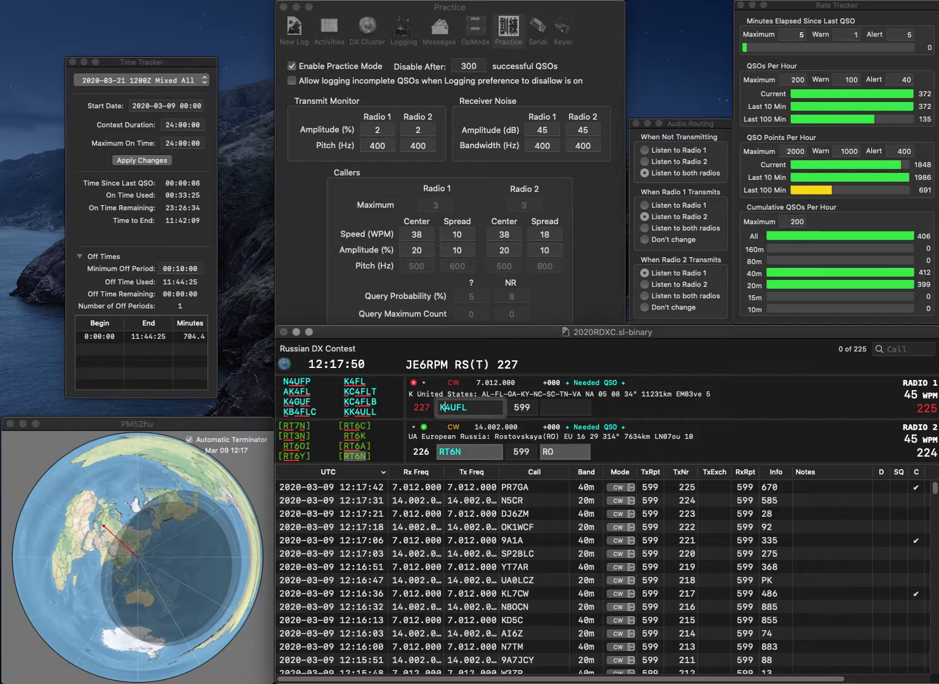
pyautogui.press('BackSpace')
pyautogui.press('BackSpace')
pyautogui.press('BackSpace')
pyautogui.press('BackSpace')
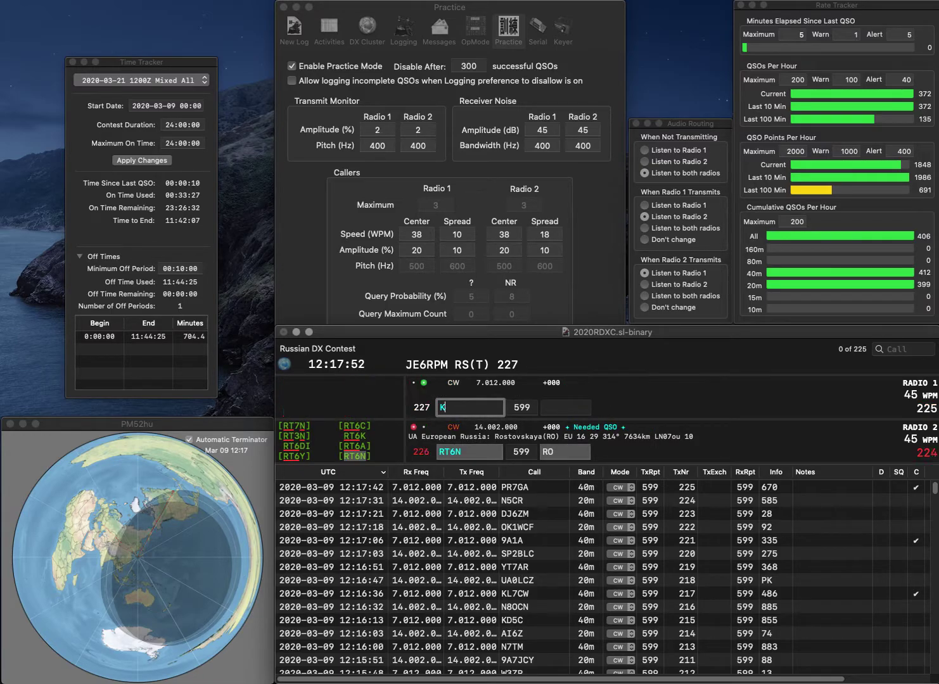
pyautogui.write('K4')
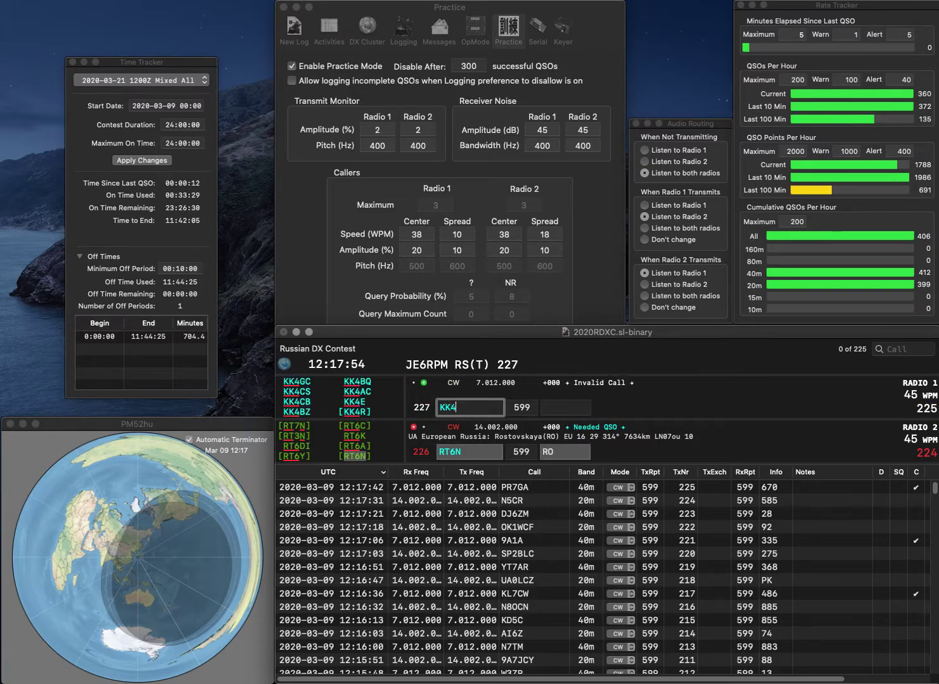
pyautogui.write('FLL')
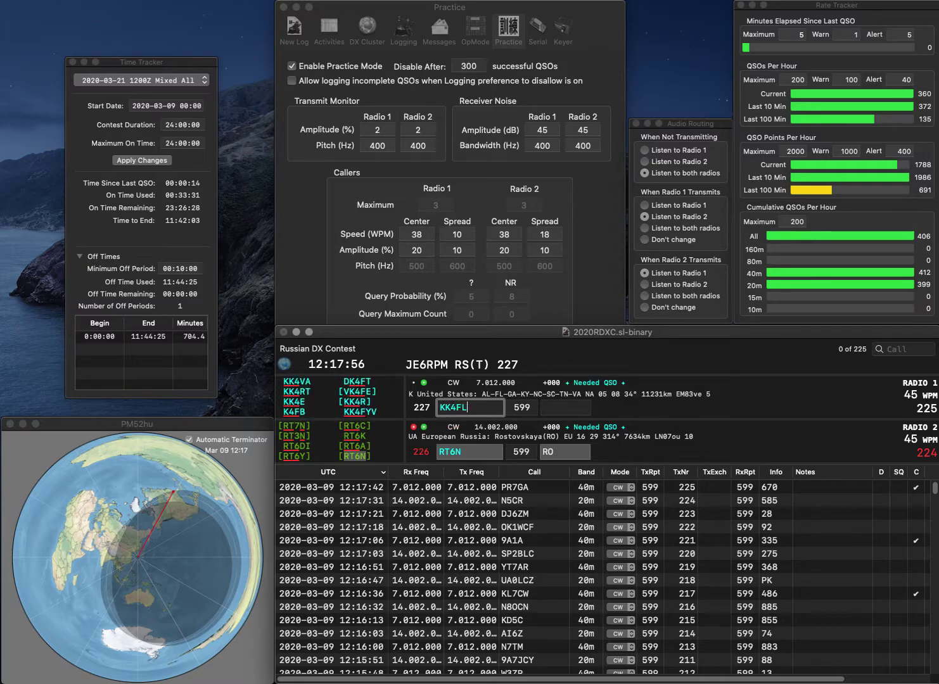
pyautogui.press('Return')
pyautogui.press('Left')
pyautogui.press('Left')
pyautogui.press('BackSpace')
pyautogui.write('U')
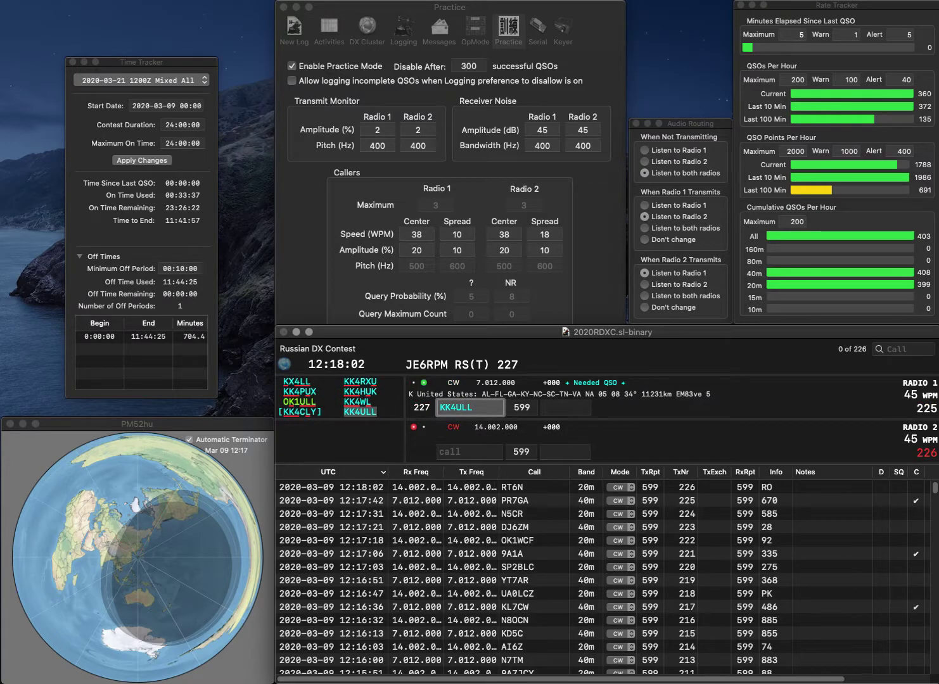
pyautogui.press('Return')
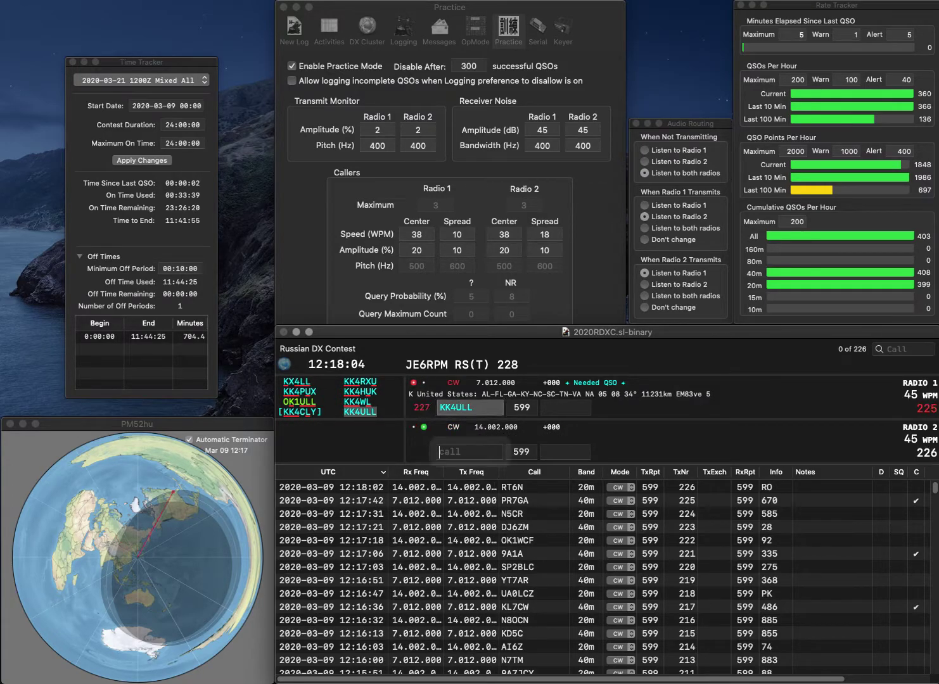
pyautogui.write('CO')
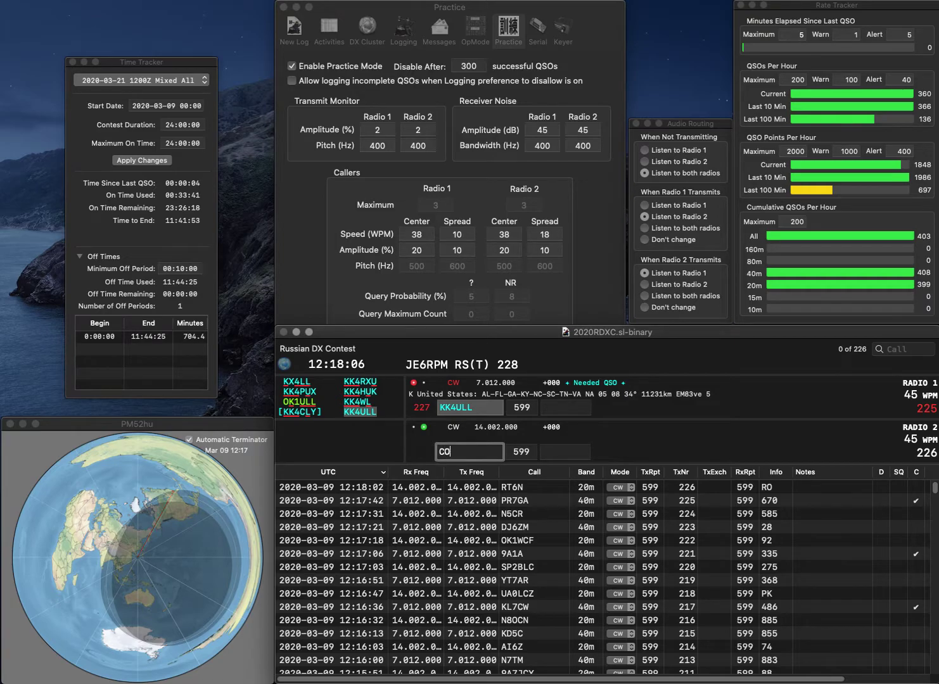
pyautogui.write('V0')
pyautogui.press('Return')
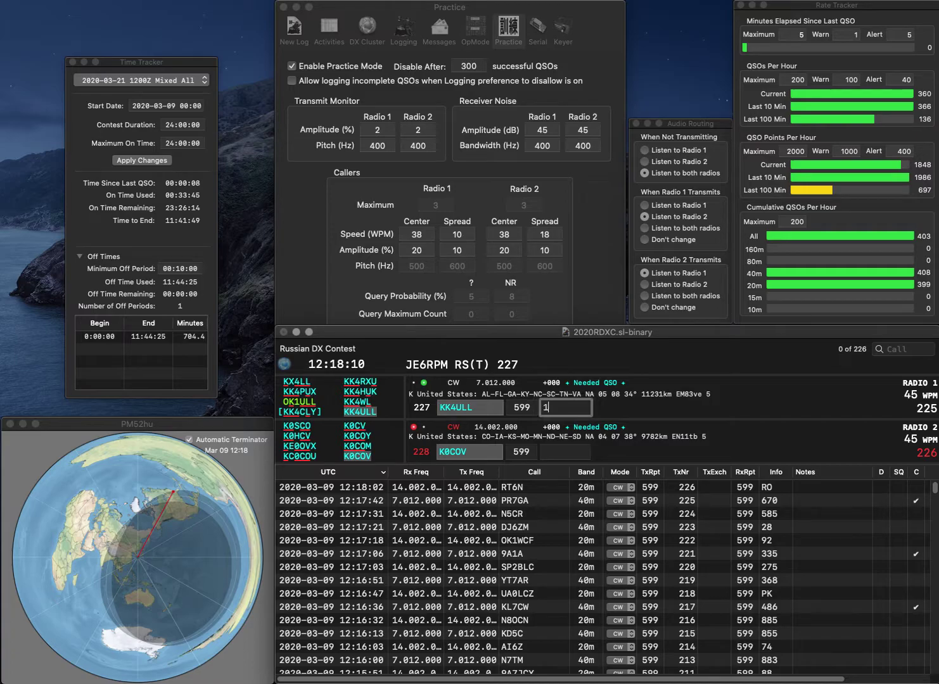
pyautogui.write('23')
pyautogui.press('Return')
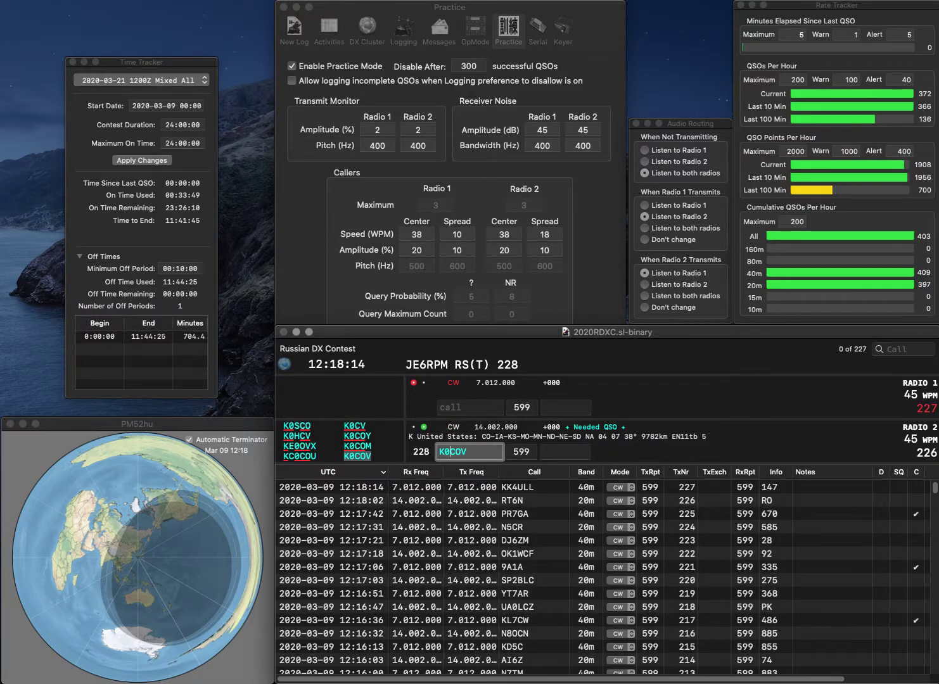
# - Change the Radio 2 call sign to KG5YOV and resend the exchange
pyautogui.press('BackSpace')
pyautogui.write('G5')
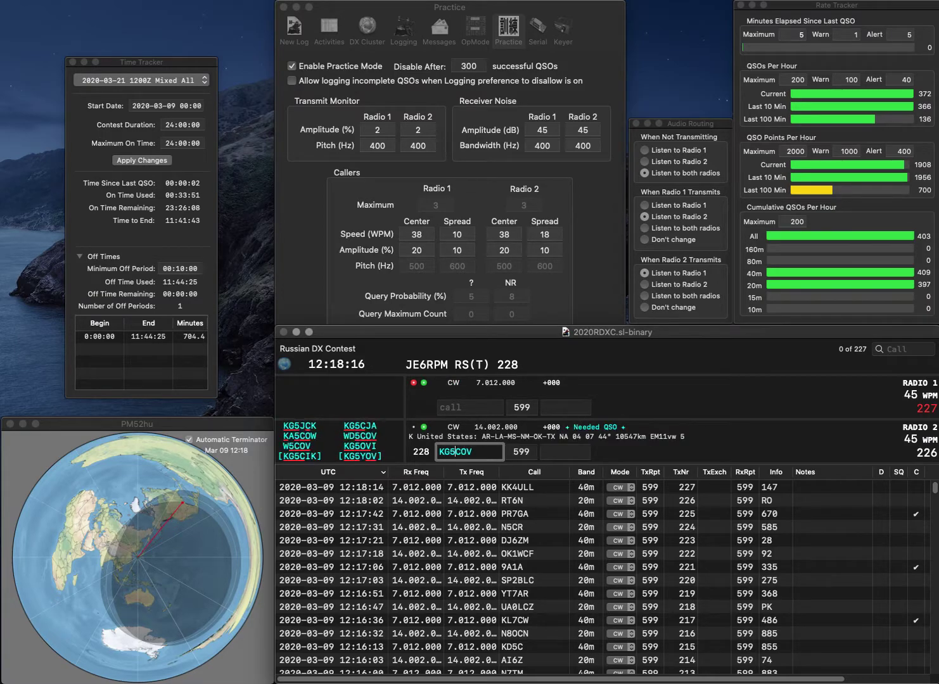
pyautogui.press('Delete')
pyautogui.write('Y')
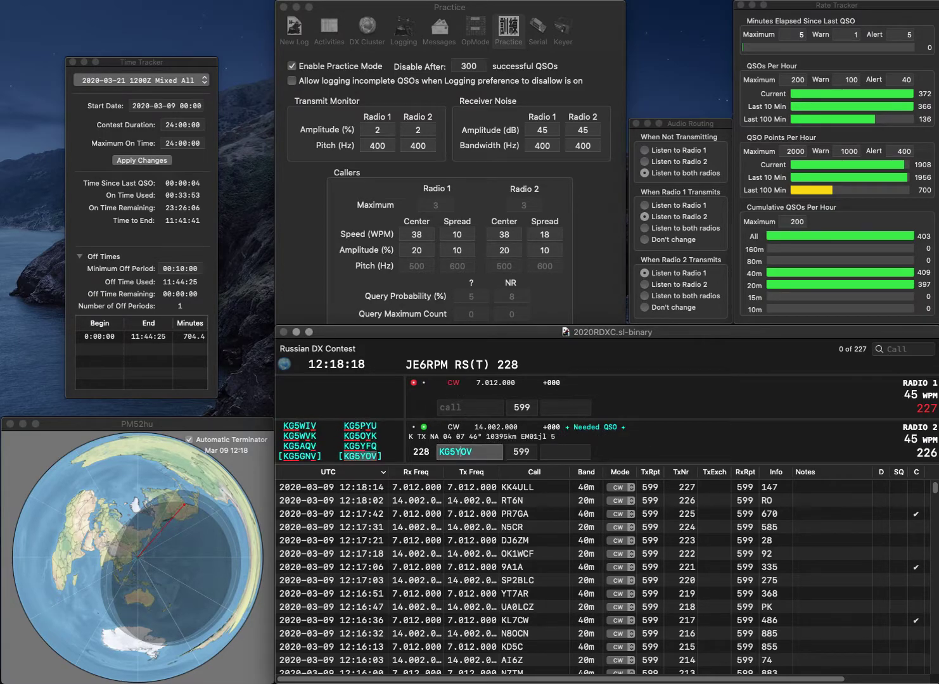
pyautogui.press('Return')
# - Enter the call sign W1QK on Radio 1, sending the exchange, and log KG5YOV on Radio 2 with received number 27
pyautogui.write('W1')
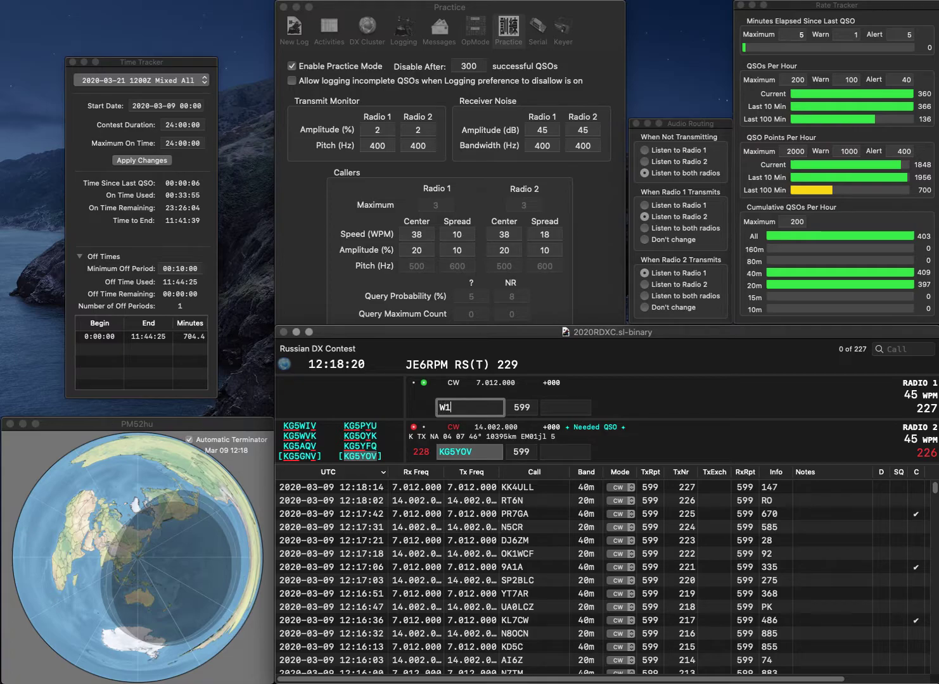
pyautogui.write('QK')
pyautogui.press('Return')
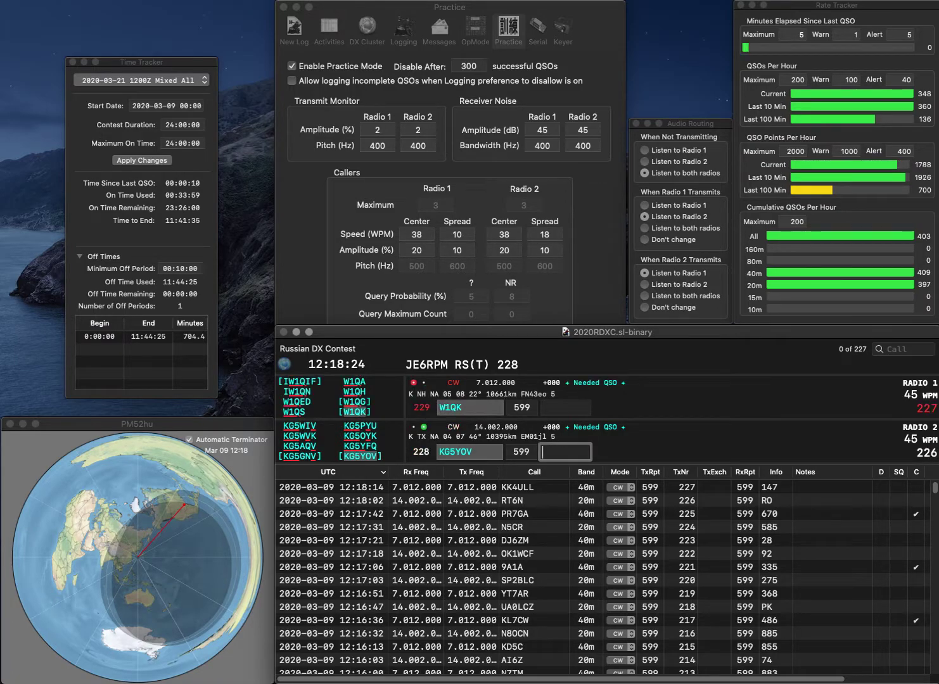
pyautogui.press('Tab')
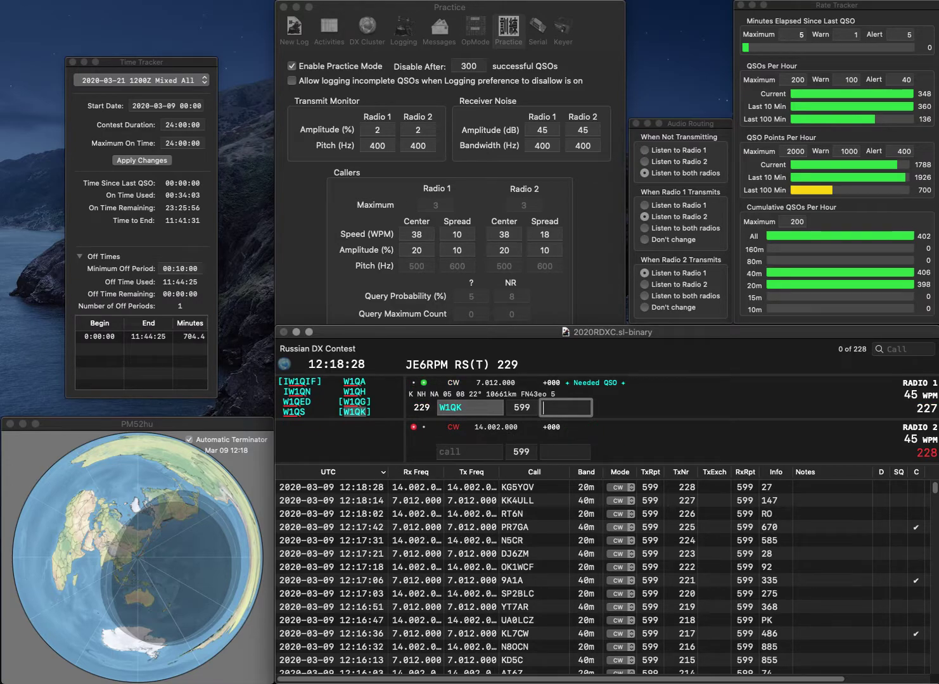
# - Log W1QK on Radio 1 with received number 155 and send the partial call LRS on Radio 2
pyautogui.write('155')
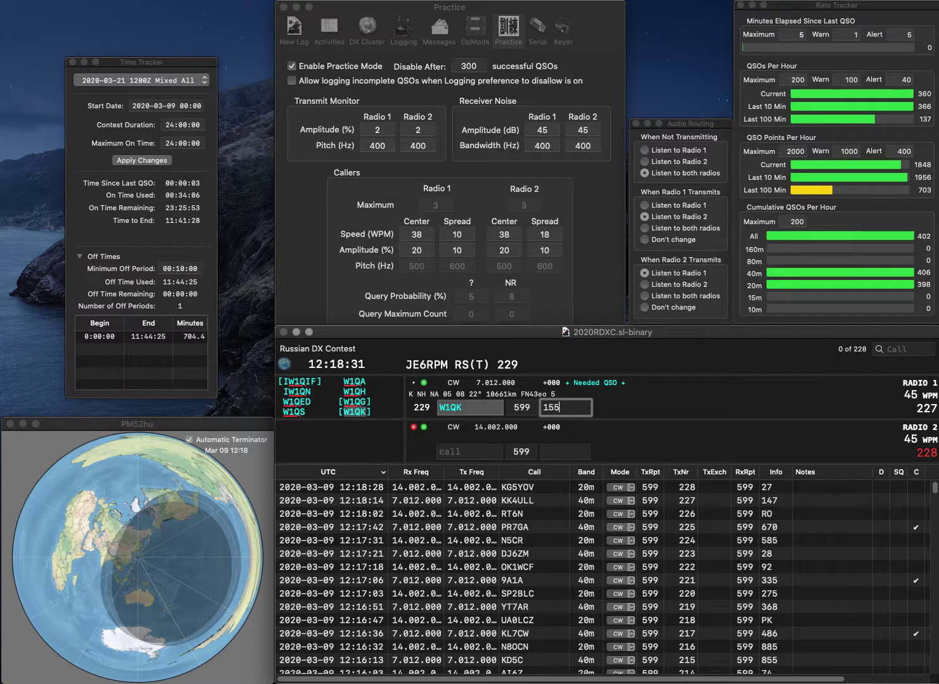
pyautogui.press('Return')
pyautogui.write('LR')
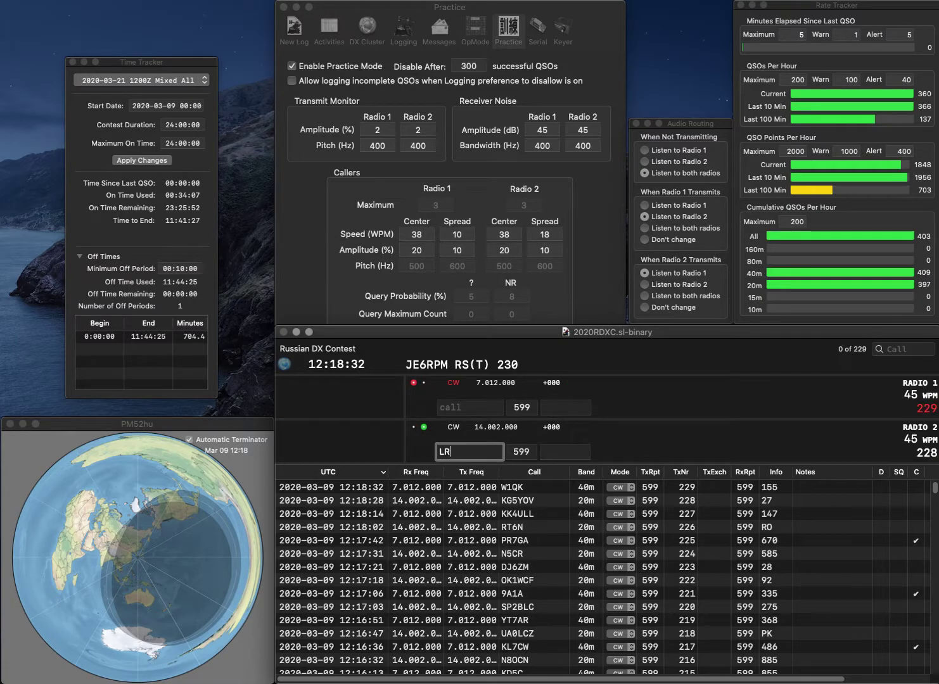
pyautogui.write('S')
pyautogui.press('Return')
pyautogui.write('SP1DSZ')
pyautogui.press('Return')
pyautogui.write('W0')
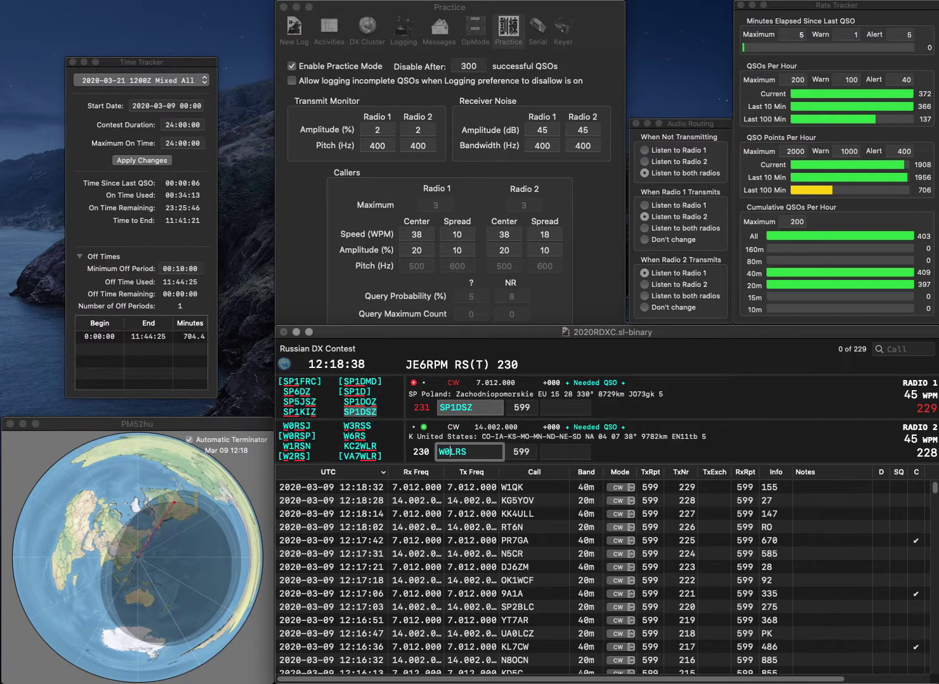
pyautogui.press('Delete')
pyautogui.write('F')
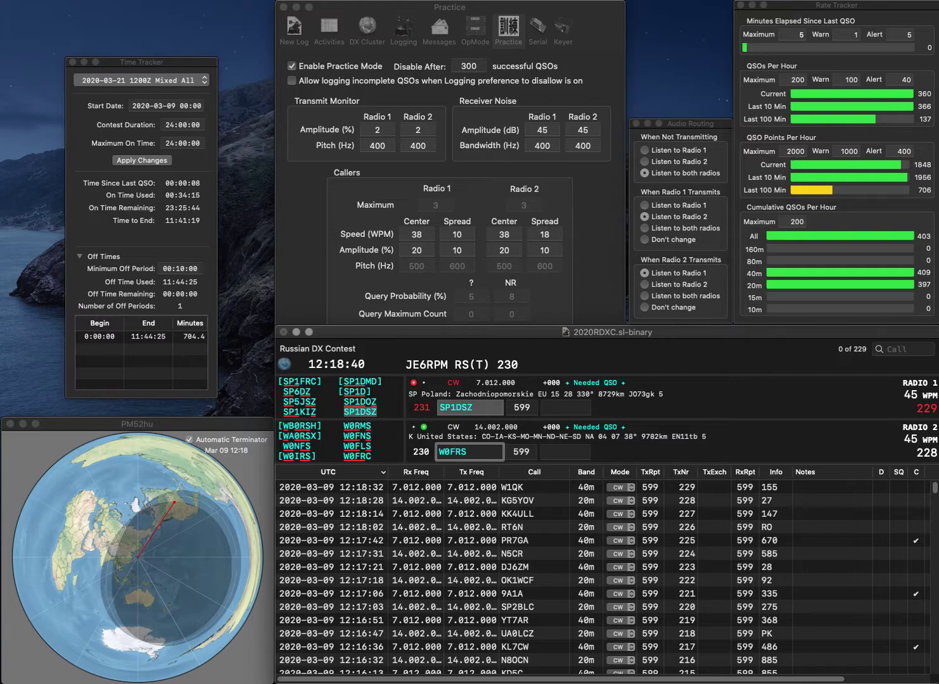
pyautogui.press('Right')
pyautogui.press('Delete')
pyautogui.write('H')
pyautogui.press('Return')
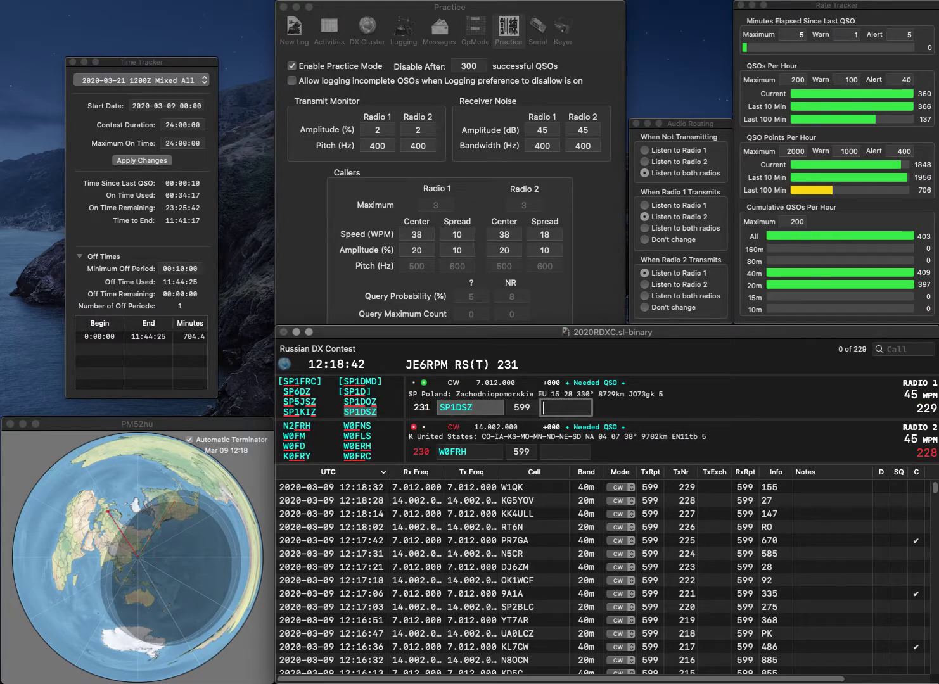
# - Log SP1DSZ on Radio 1 with received number 294 and change the Radio 2 call sign to W0FLS, resending the exchange
pyautogui.write('94')
pyautogui.click(469, 452)
pyautogui.press('BackSpace')
pyautogui.press('BackSpace')
pyautogui.press('BackSpace')
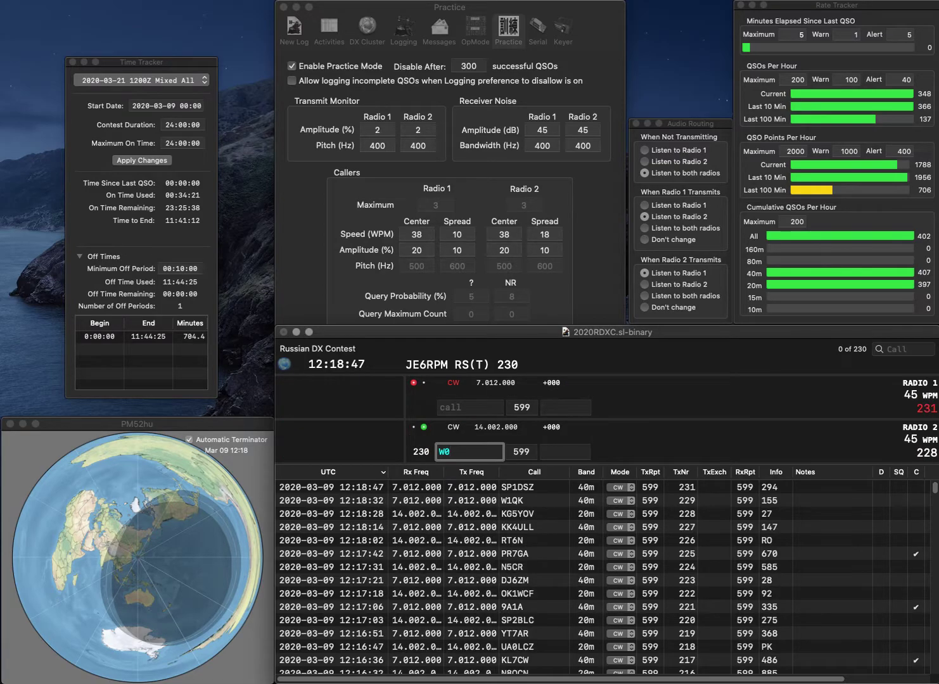
pyautogui.write('FLS')
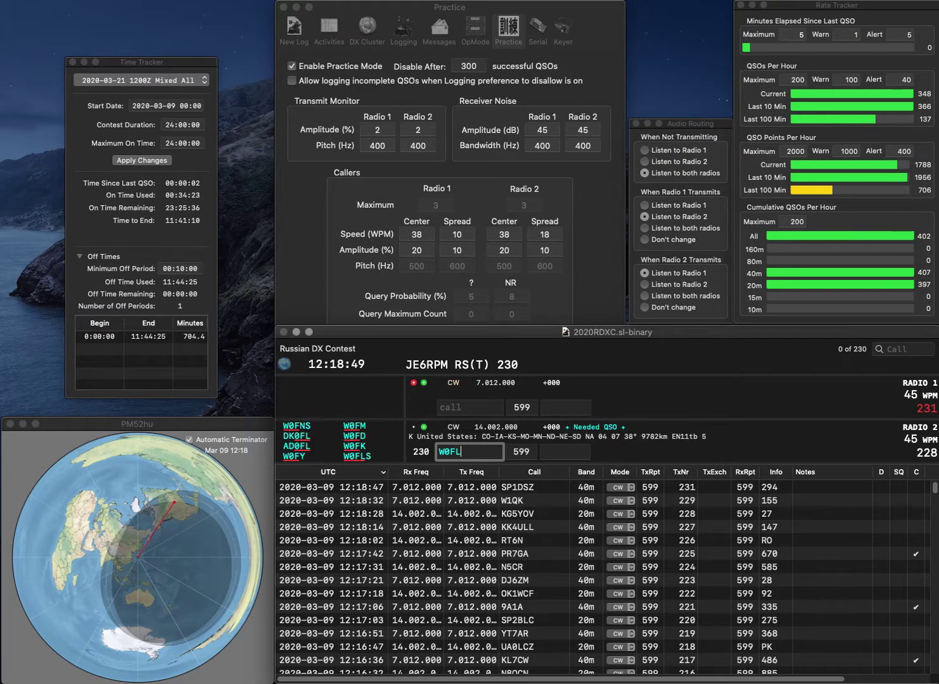
pyautogui.press('Return')
pyautogui.write('N6LZP')
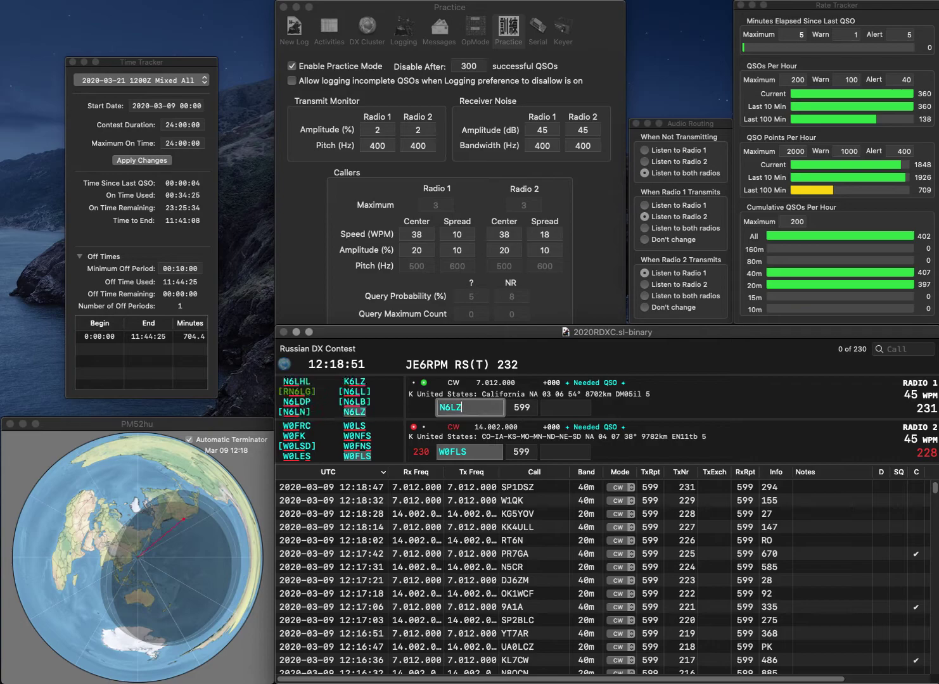
pyautogui.press('Return')
pyautogui.press('BackSpace')
pyautogui.press('BackSpace')
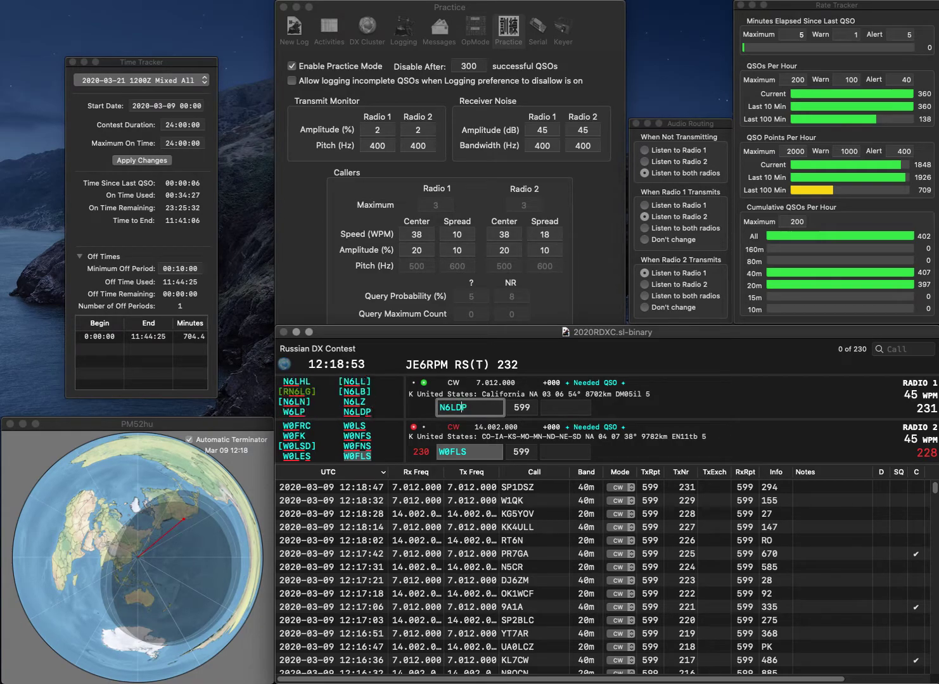
pyautogui.write('DP')
pyautogui.press('Return')
pyautogui.press('Return')
pyautogui.write('393')
pyautogui.press('Return')
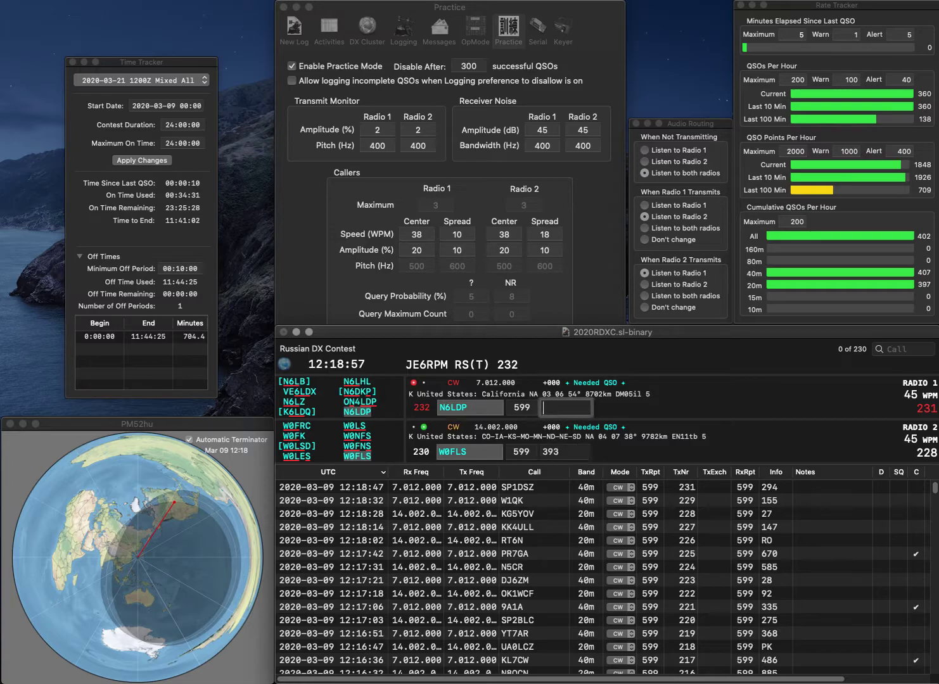
pyautogui.press('Tab')
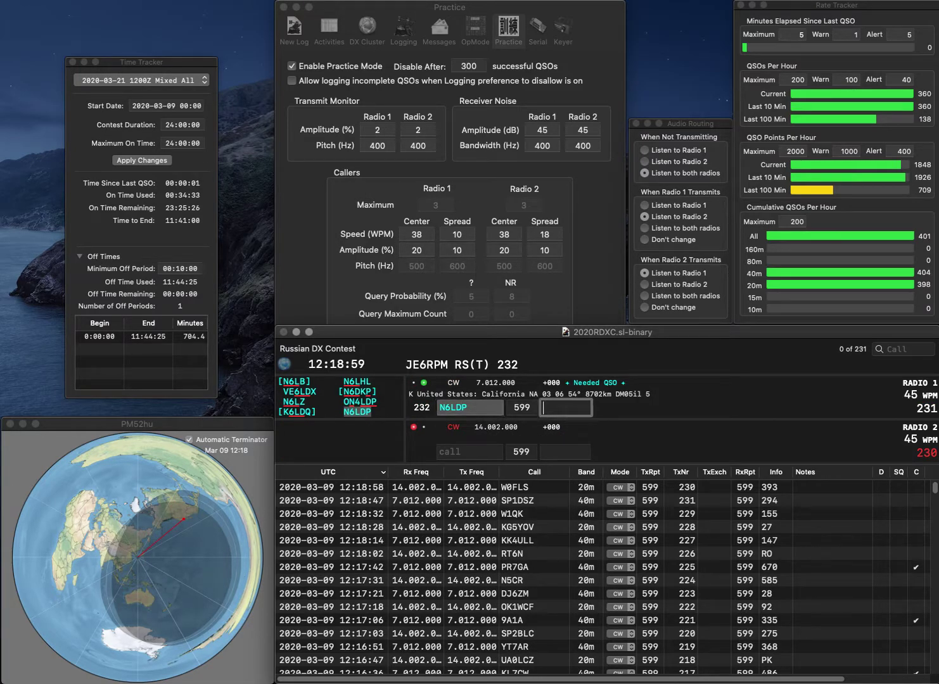
pyautogui.write('404')
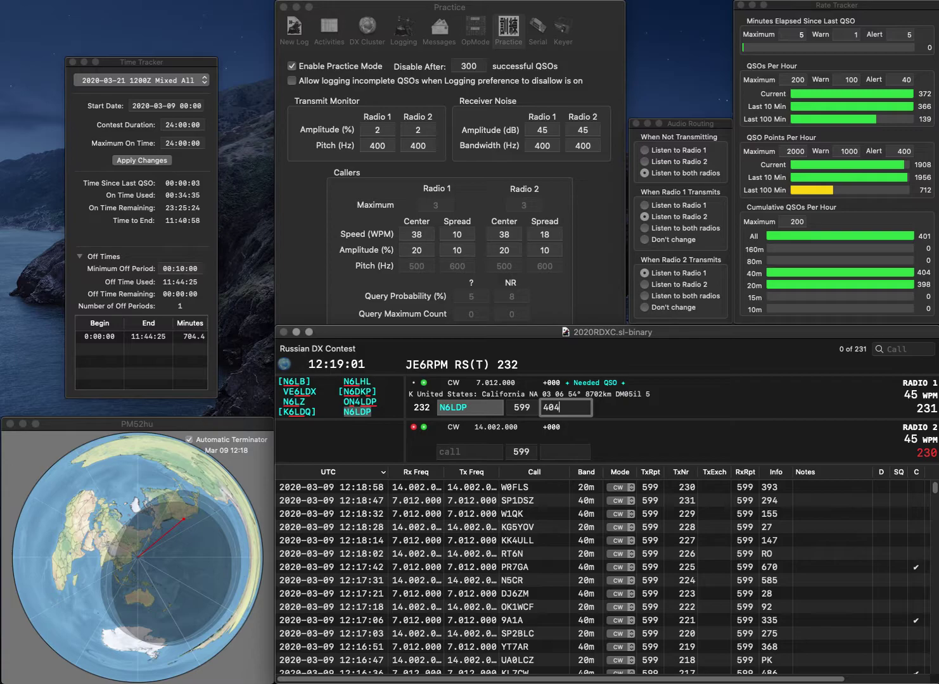
pyautogui.press('Return')
pyautogui.write('DXX')
pyautogui.press('Left')
pyautogui.press('Left')
pyautogui.press('Left')
pyautogui.write('N6')
pyautogui.press('Return')
pyautogui.write('HB9DH')
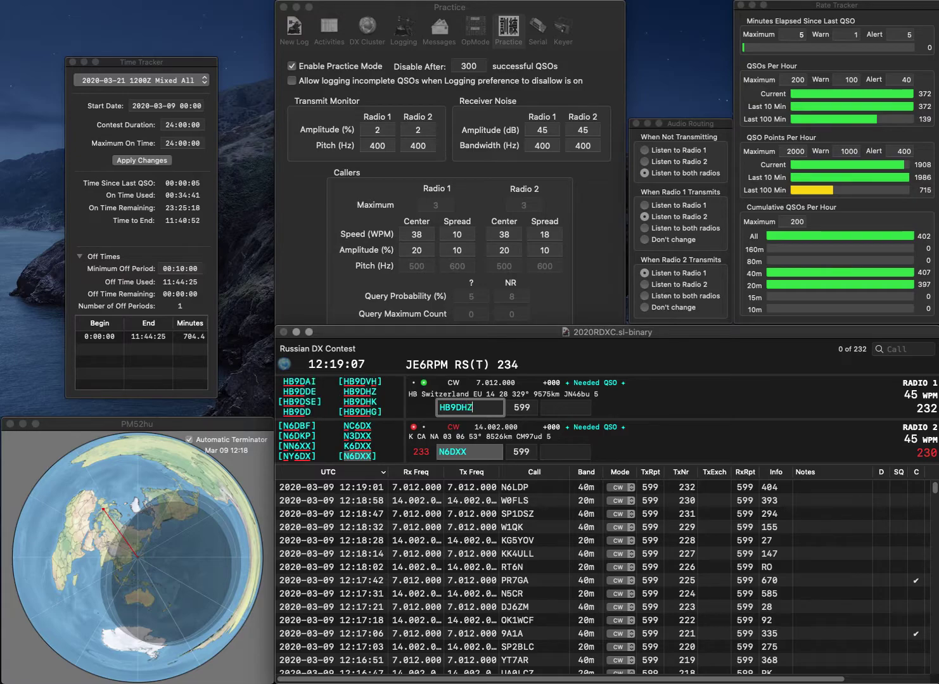
pyautogui.write('Z')
pyautogui.press('Return')
pyautogui.write('62')
pyautogui.press('Return')
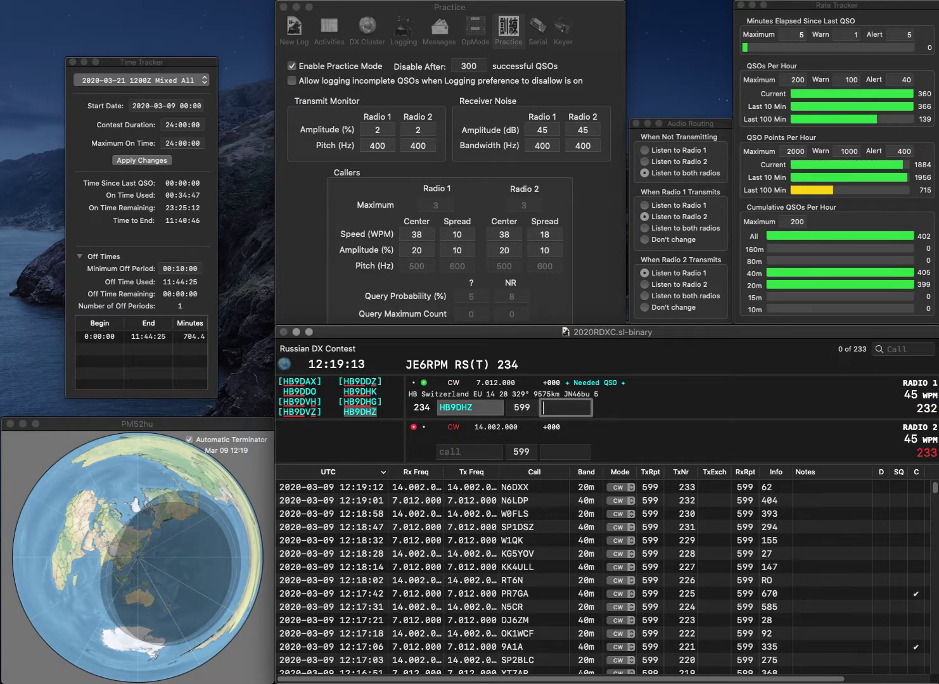
pyautogui.press('Return')
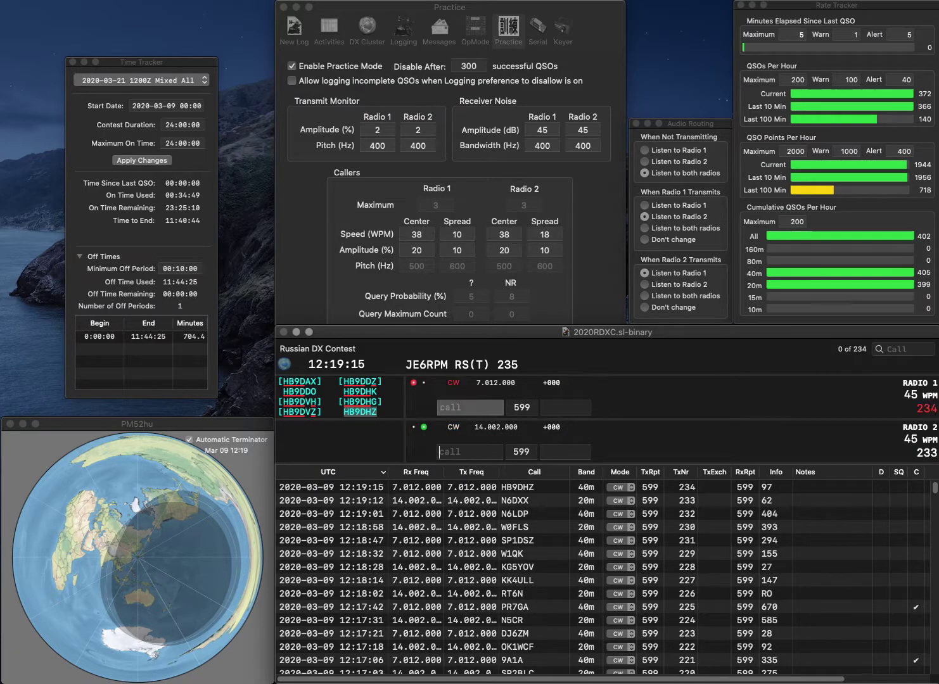
pyautogui.write('NK7B')
pyautogui.press('Return')
pyautogui.write('N6VOC')
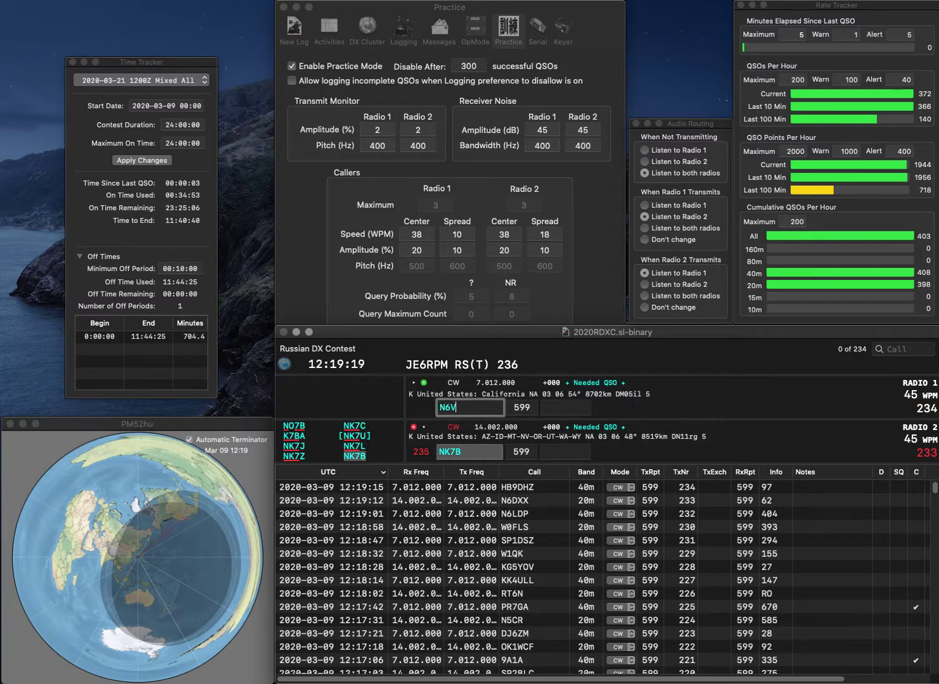
pyautogui.press('Return')
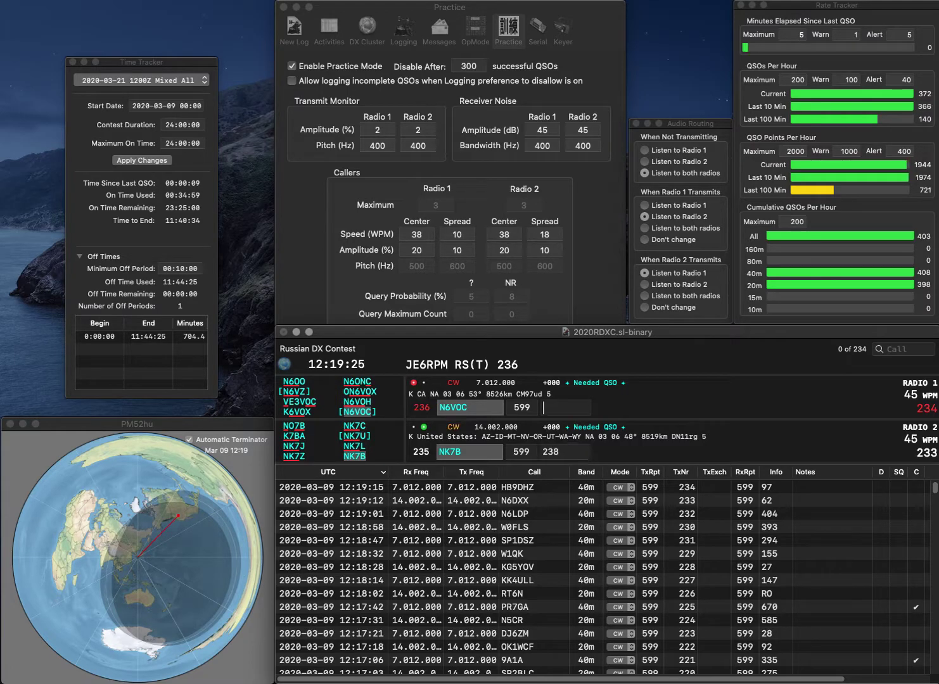
pyautogui.press('Return')
pyautogui.write('428')
pyautogui.press('Return')
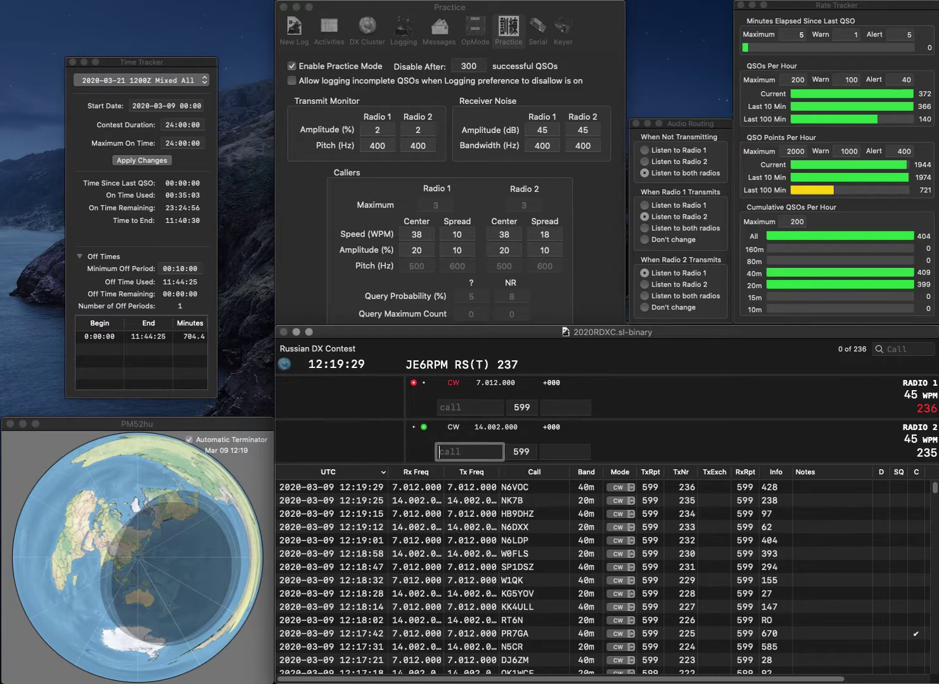
# - Enter the partial call 8NPA on Radio 2 and the call sign N2GS on Radio 1, sending both exchanges
pyautogui.write('8NPA')
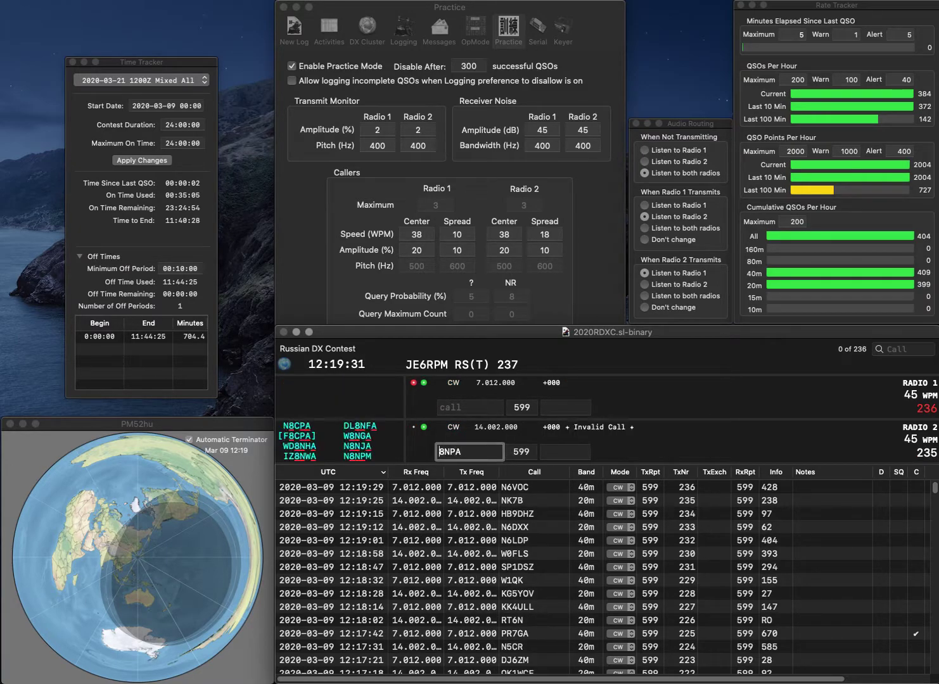
pyautogui.press('Return')
pyautogui.write('N2GS')
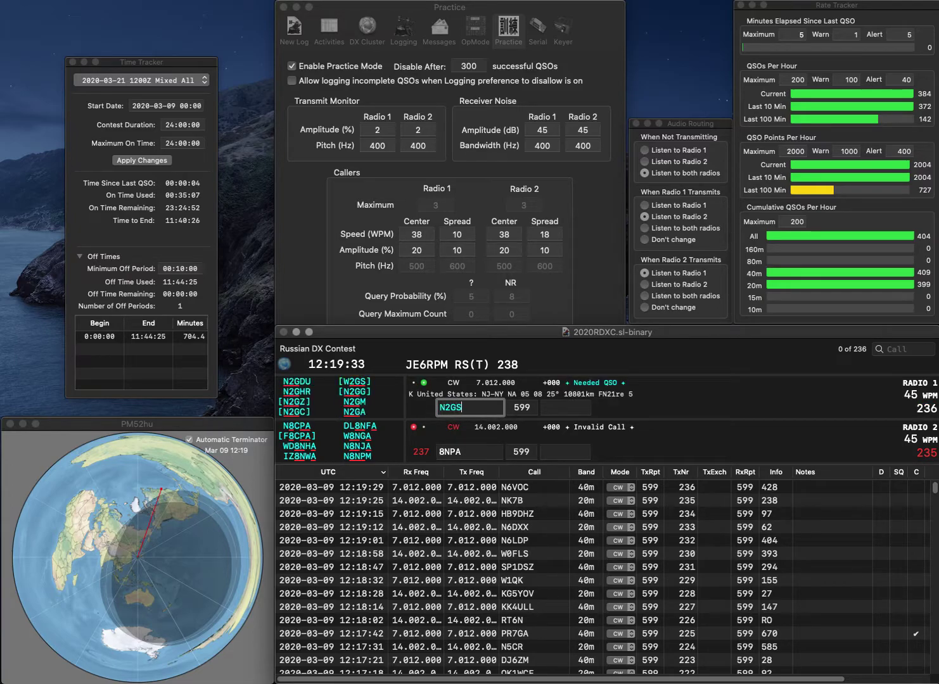
pyautogui.press('Return')
pyautogui.press('Escape')
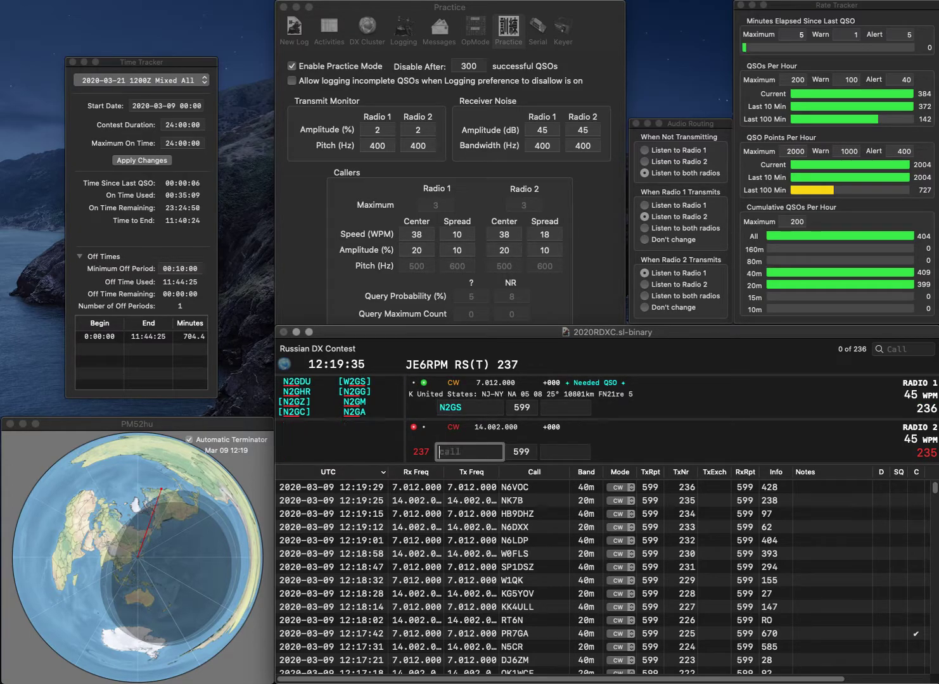
pyautogui.write('IZ')
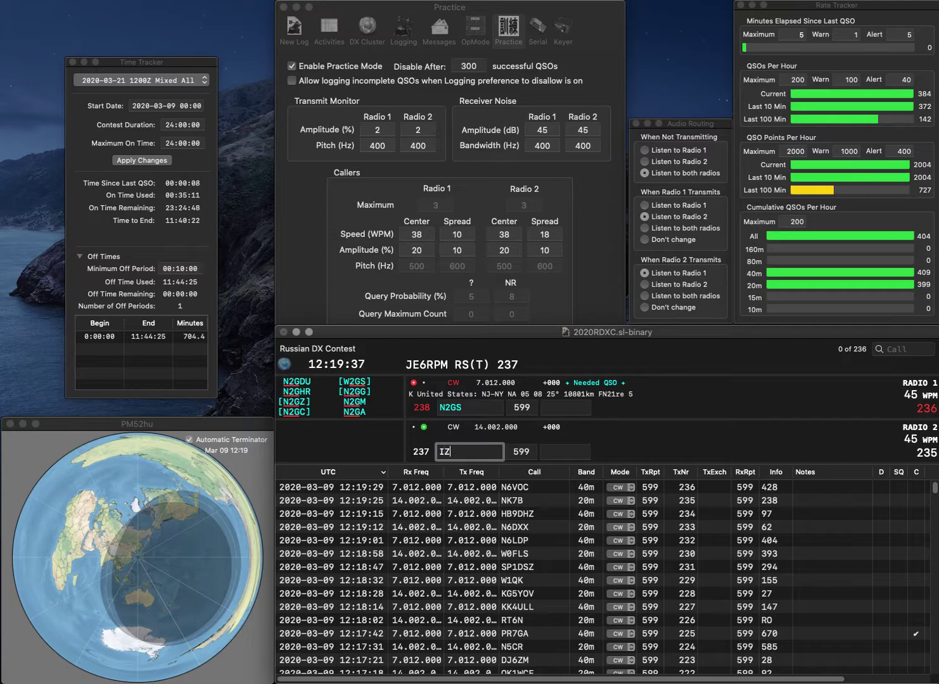
pyautogui.write('8NWA')
pyautogui.press('space')
pyautogui.write('825')
pyautogui.press('Return')
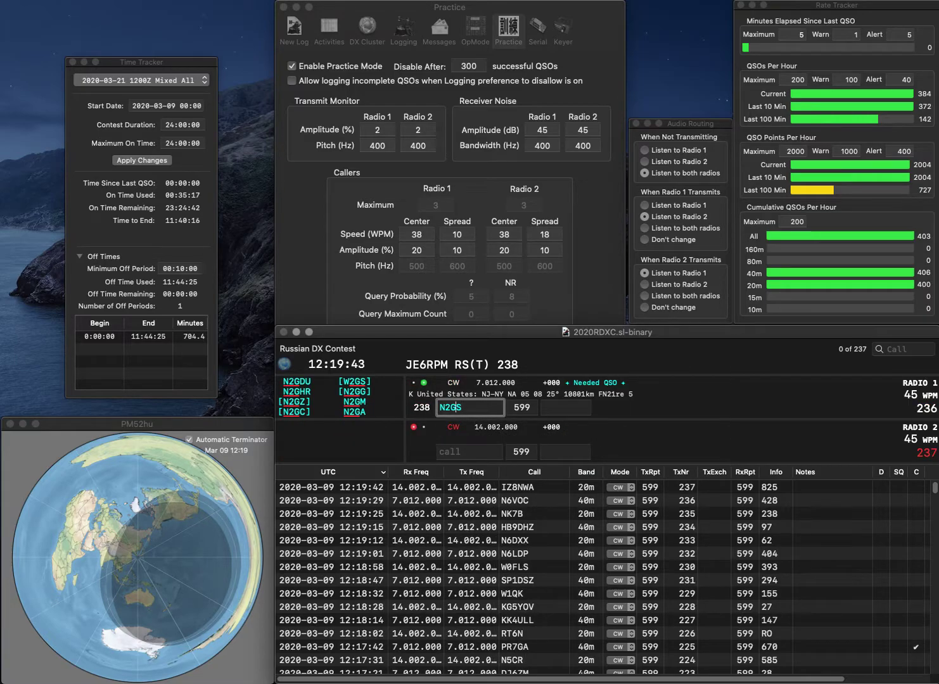
# - Change the Radio 1 call sign to N2MS and resend the exchange
pyautogui.press('Delete')
pyautogui.write('M')
pyautogui.press('Return')
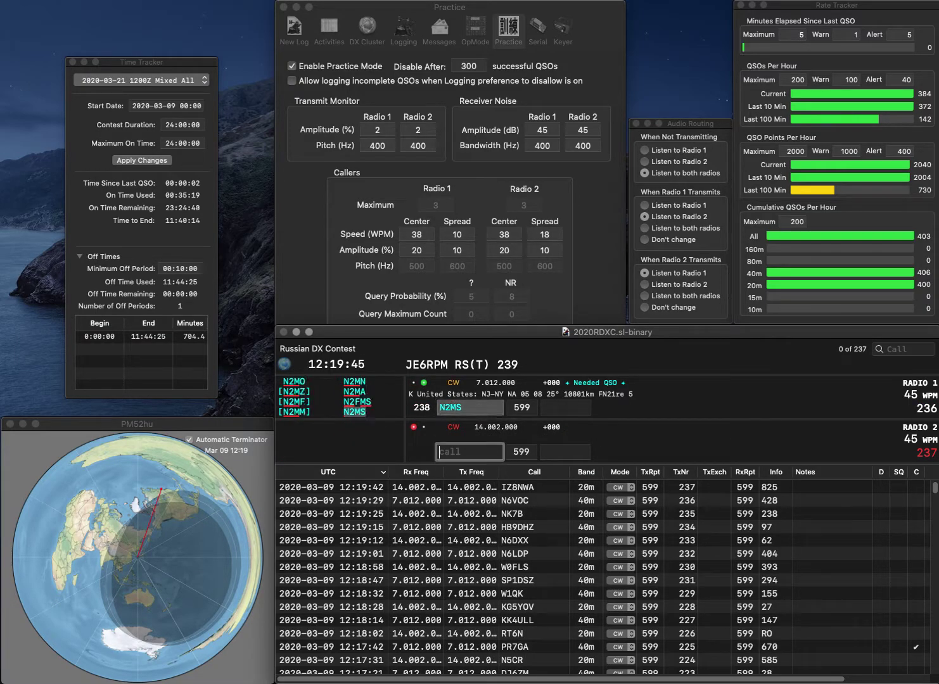
pyautogui.write('OK2PYA')
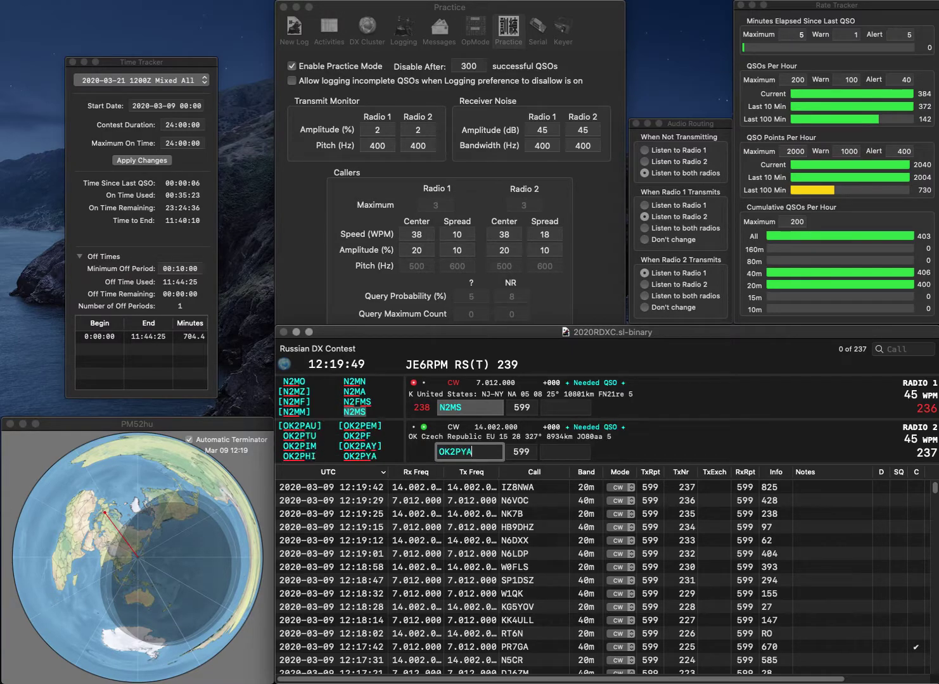
pyautogui.press('Return')
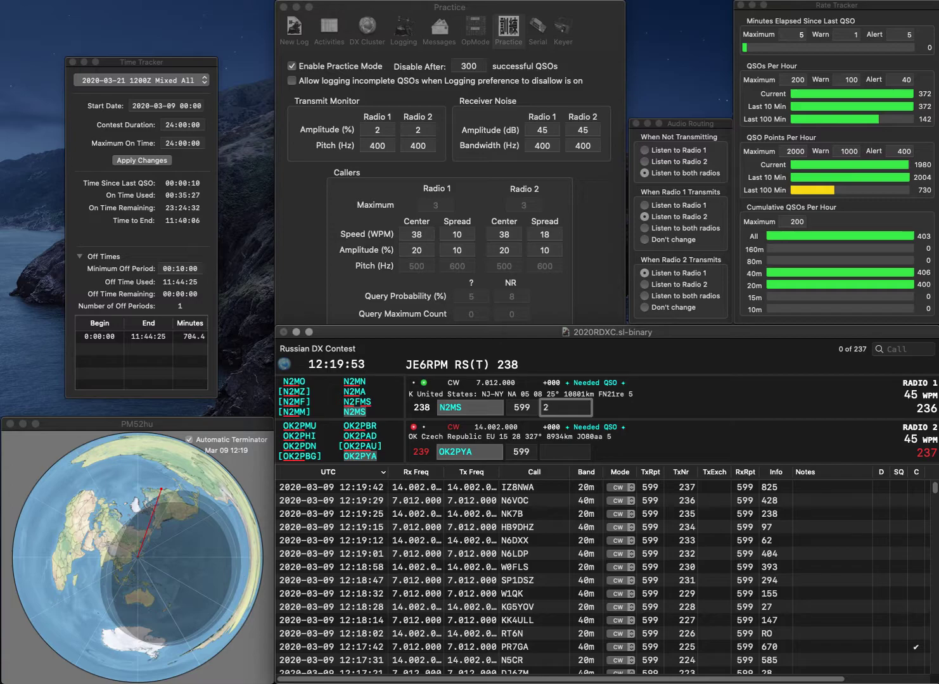
pyautogui.write('261')
pyautogui.press('Return')
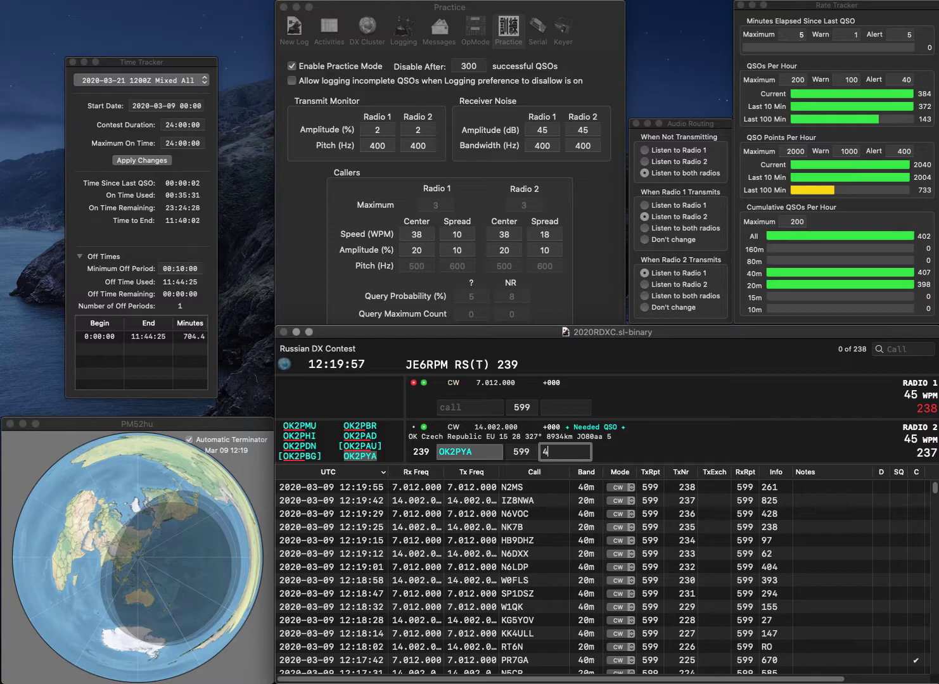
pyautogui.press('Return')
pyautogui.write('EB')
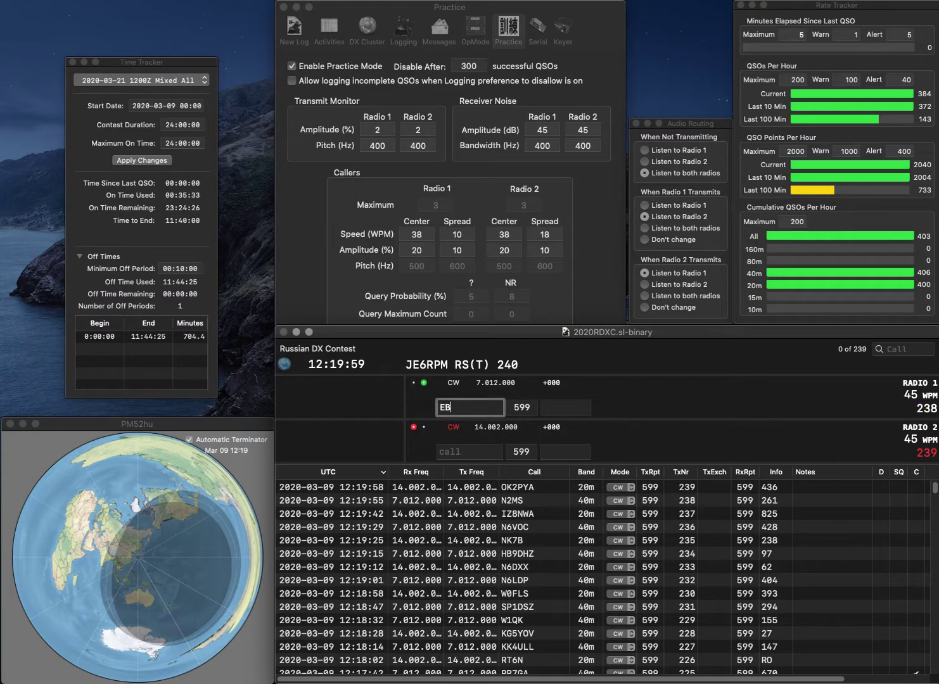
pyautogui.write('N')
pyautogui.press('Left')
pyautogui.press('Left')
pyautogui.press('Left')
pyautogui.write('F1')
pyautogui.press('Return')
# - Enter the call sign M0KNG on Radio 2 and send the exchange
pyautogui.write('M0KNZ')
pyautogui.press('Return')
pyautogui.click(469, 452)
pyautogui.press('BackSpace')
pyautogui.write('G')
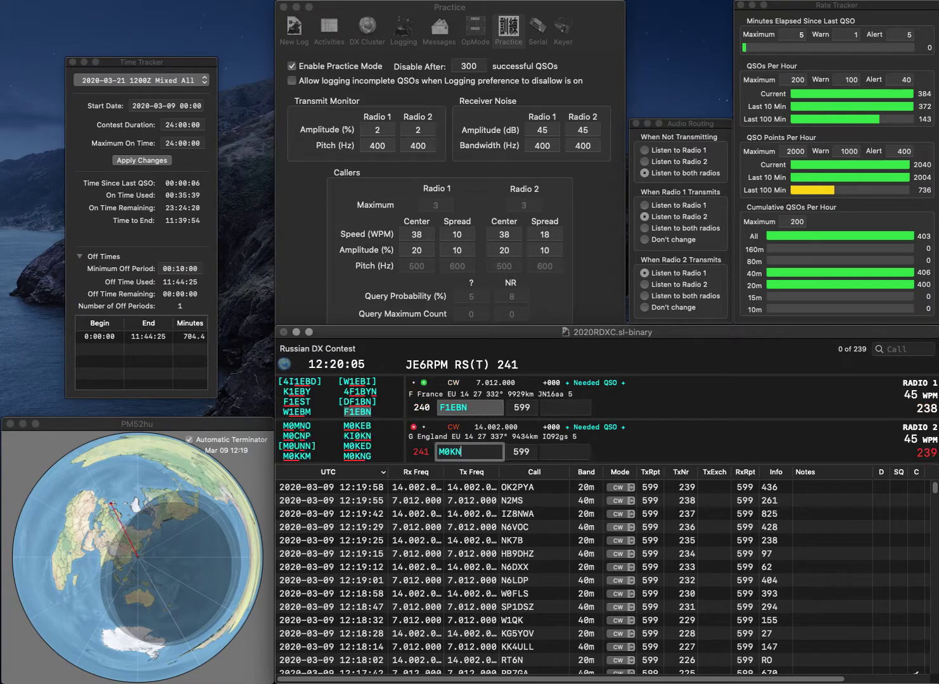
pyautogui.press('Return')
# - Log F1EBN on Radio 1 with received number 812 and M0KNG on Radio 2 with received number 894
pyautogui.write('812')
pyautogui.press('Return')
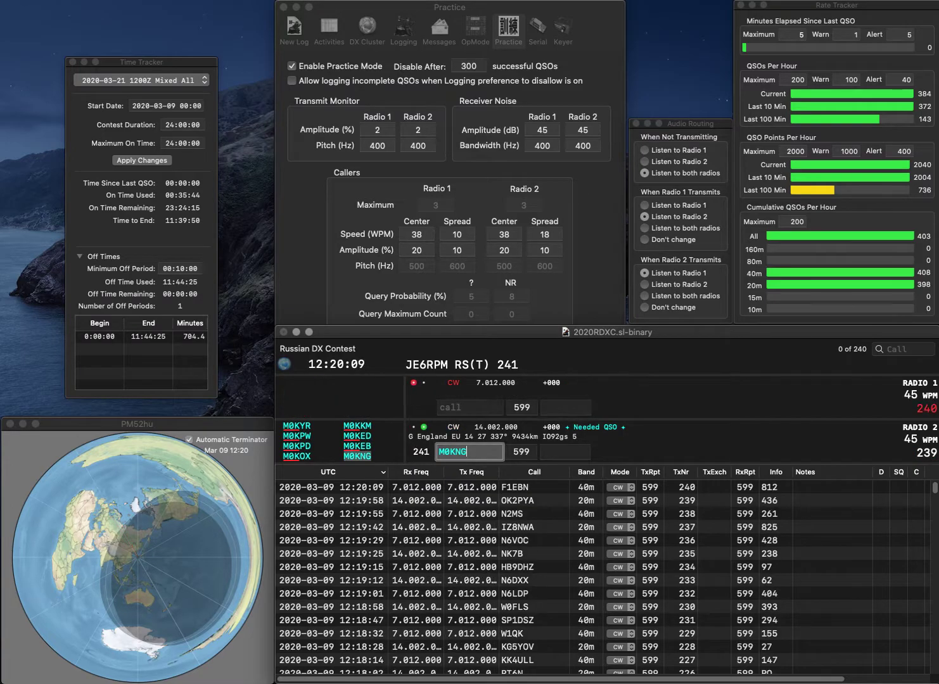
pyautogui.click(565, 452)
pyautogui.write('894')
pyautogui.press('Return')
# - Enter the call signs UK7AL on Radio 1 and GM4GTV on Radio 2, sending both exchanges
pyautogui.write('7AL')
pyautogui.press('Return')
pyautogui.write('GM4GTV')
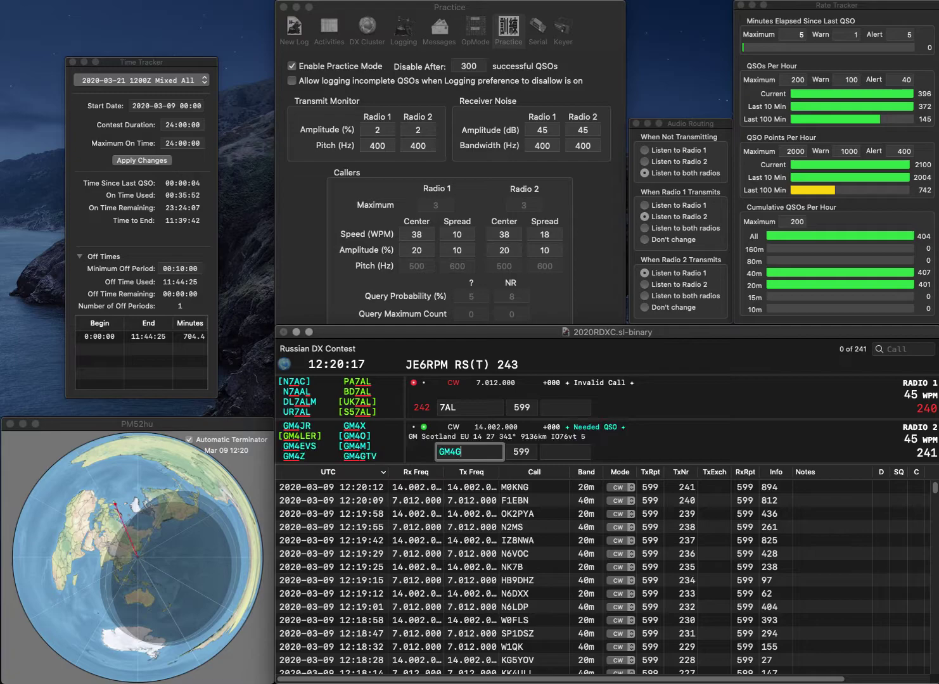
pyautogui.press('Return')
pyautogui.write('UK')
pyautogui.press('Return')
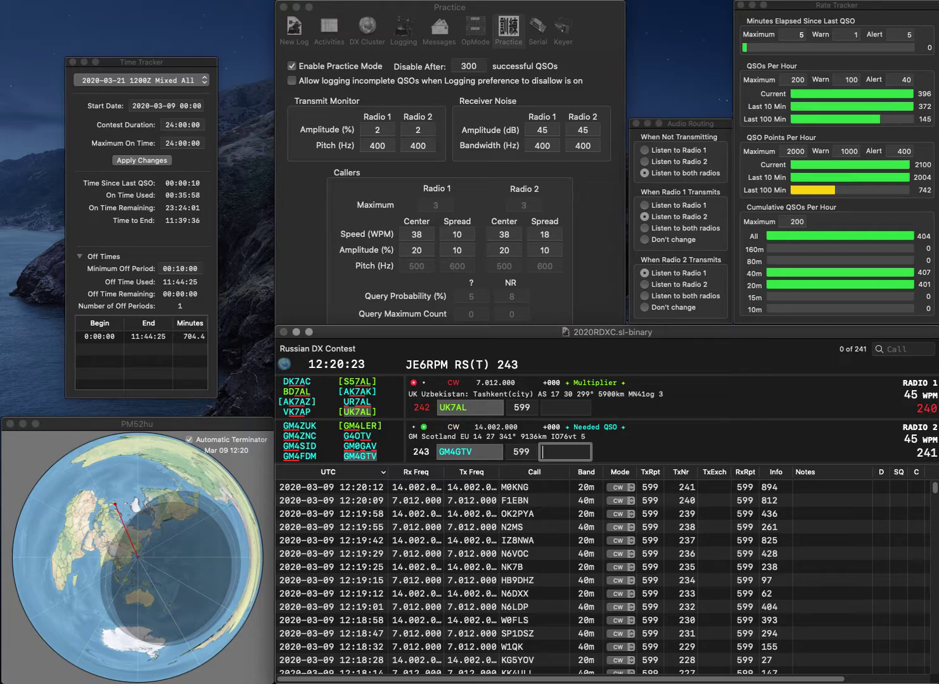
pyautogui.write('487')
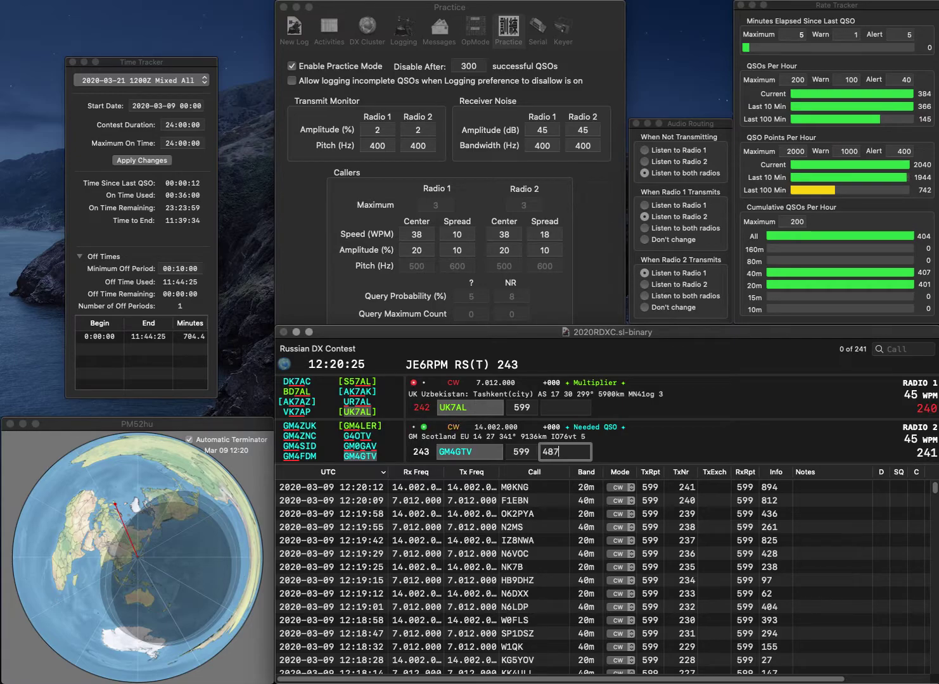
pyautogui.press('Return')
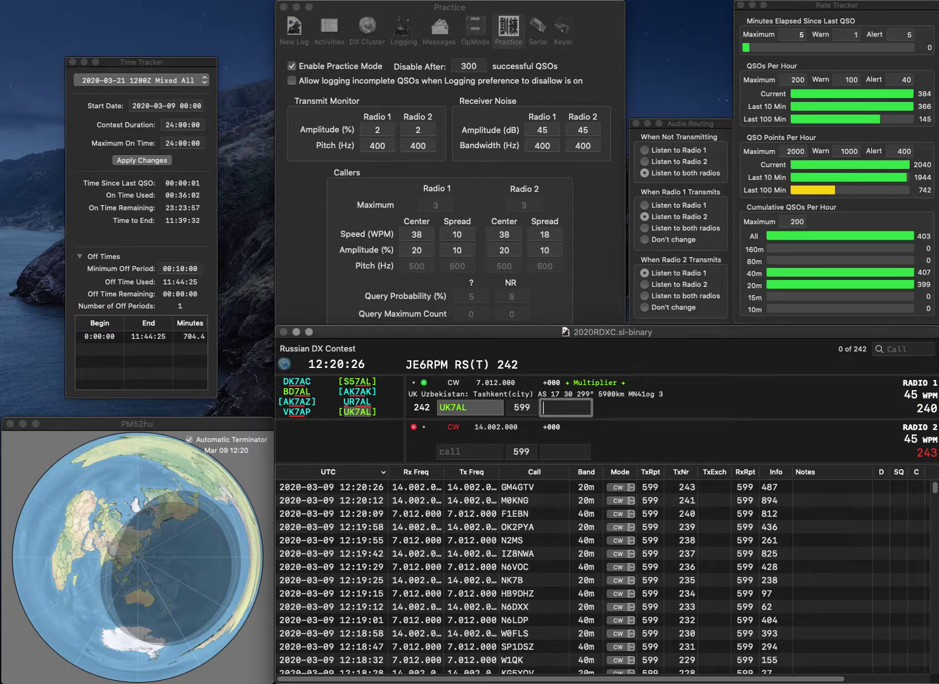
pyautogui.write('412')
pyautogui.press('Return')
pyautogui.write('EA1FCR')
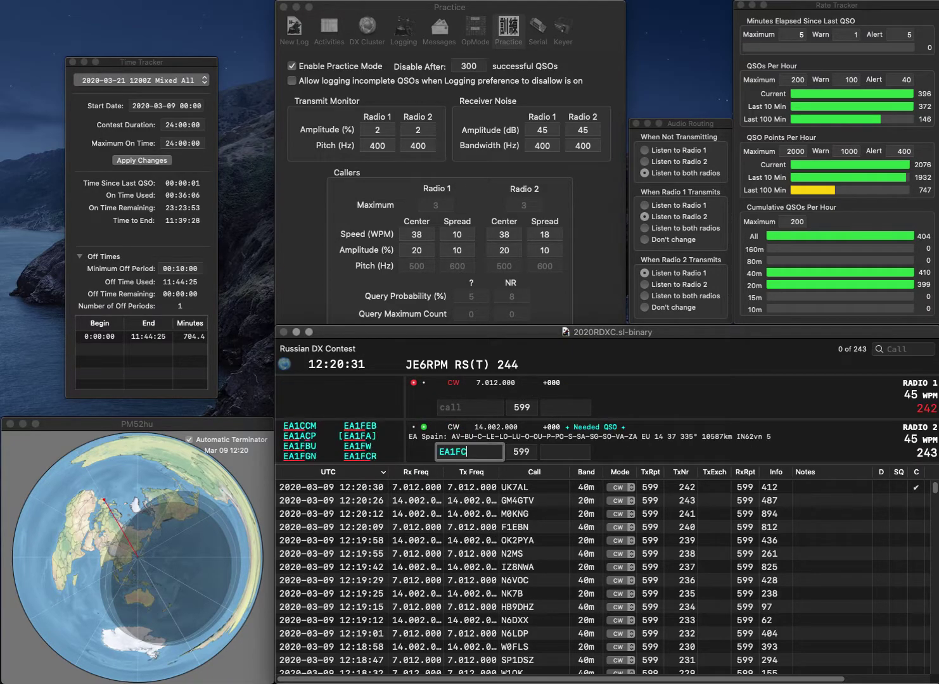
pyautogui.press('Return')
pyautogui.write('N')
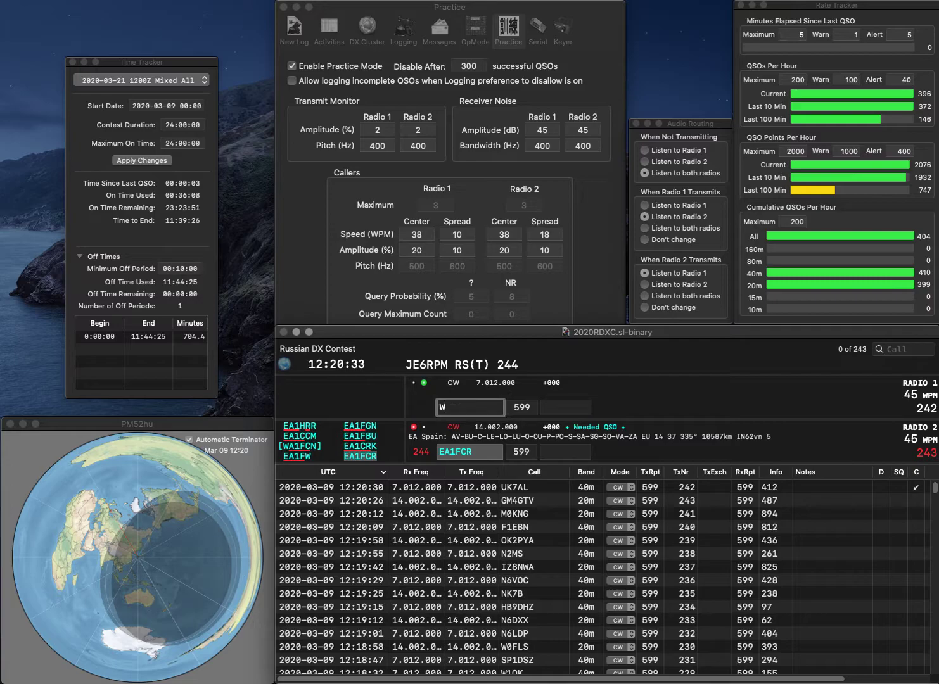
pyautogui.write('0GUY')
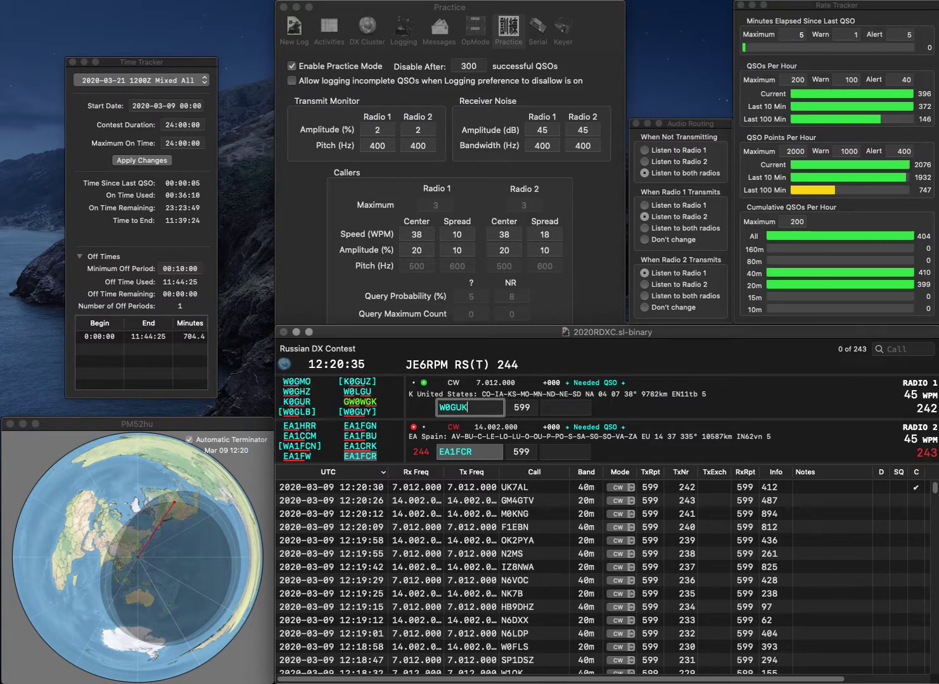
pyautogui.press('Return')
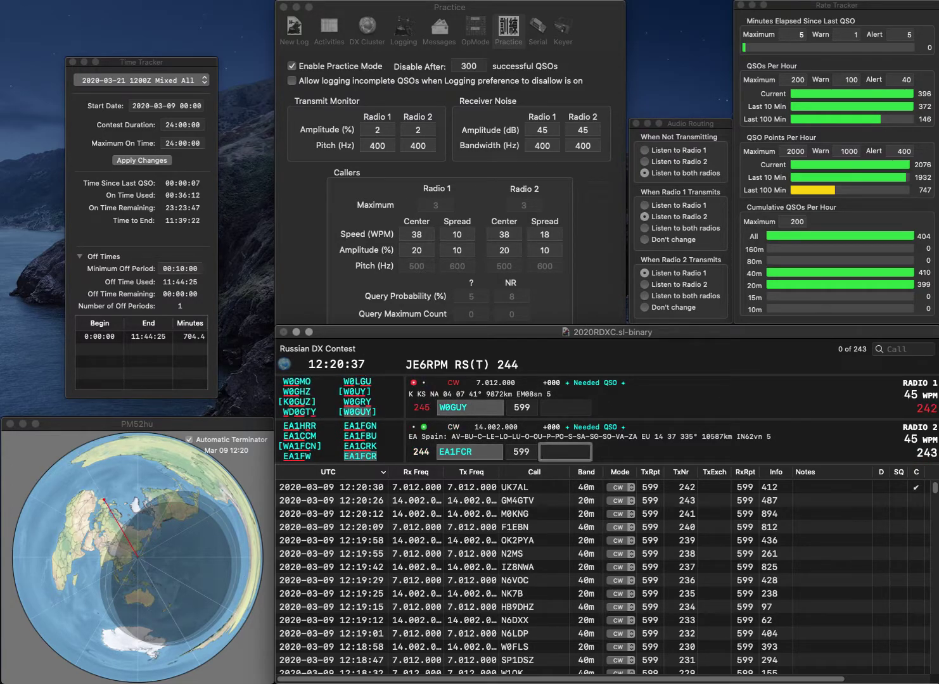
pyautogui.write('820')
pyautogui.press('Return')
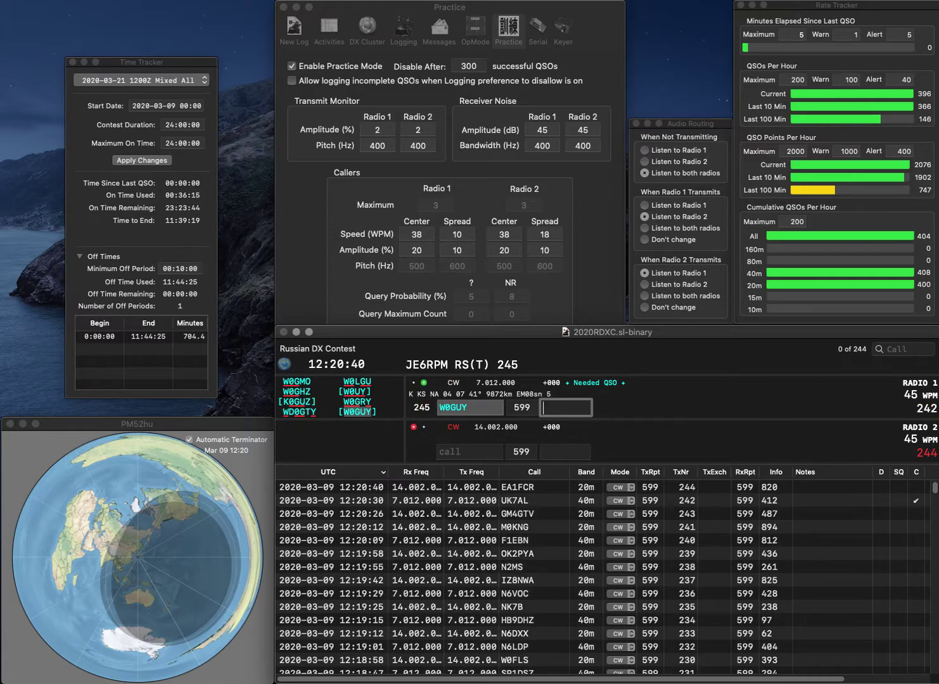
pyautogui.write('318')
pyautogui.press('Return')
# - Enter the call signs DF2SD on Radio 2 and N1MD on Radio 1, sending both exchanges
pyautogui.write('2SD')
pyautogui.press('Return')
pyautogui.write('N1MD')
pyautogui.press('Return')
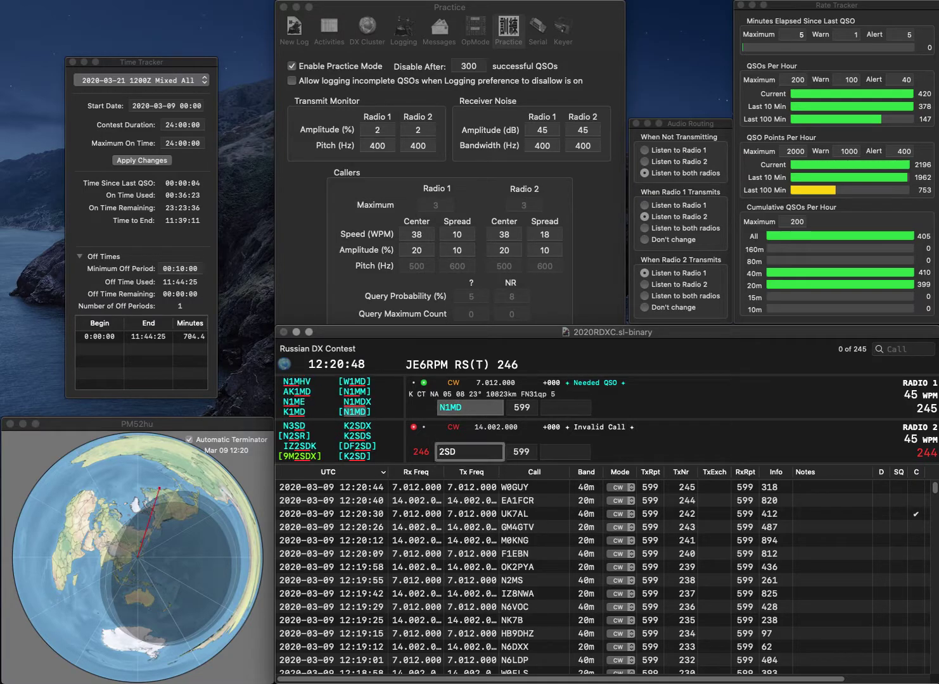
pyautogui.write('DF')
pyautogui.press('Return')
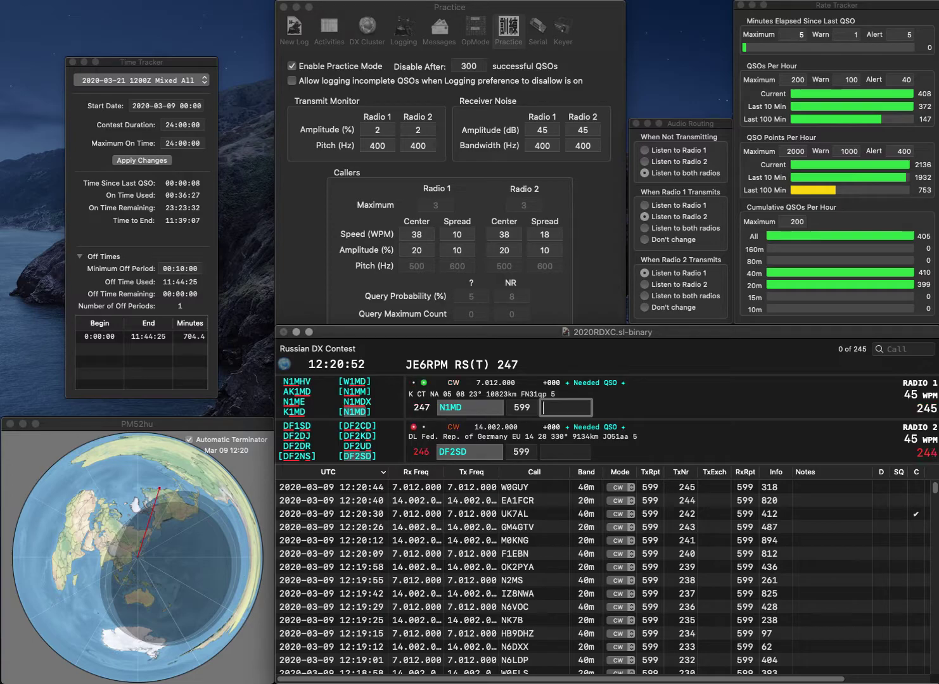
pyautogui.write('2')
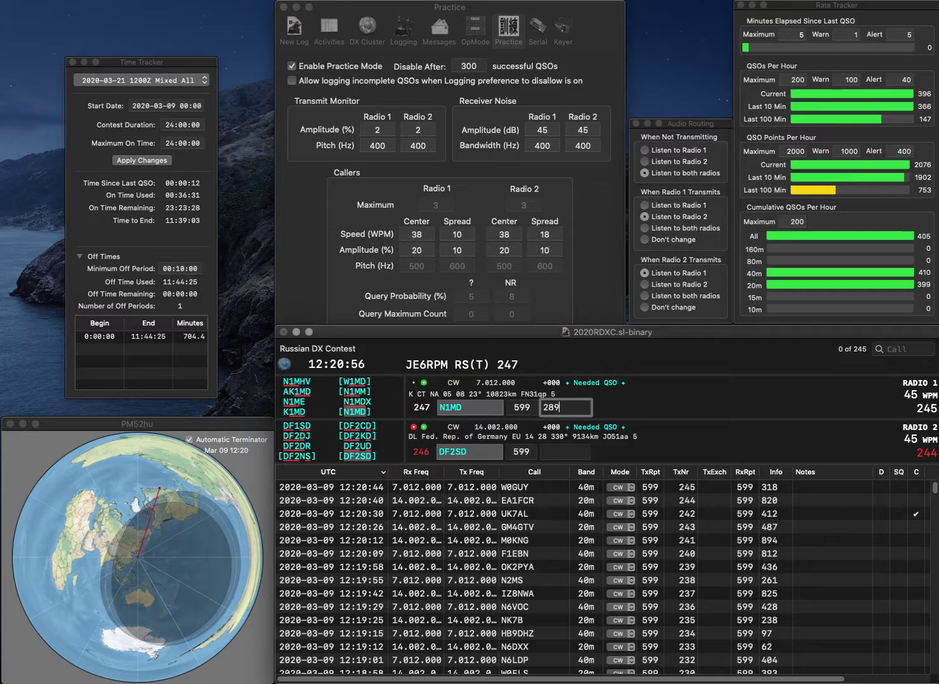
pyautogui.write('89')
pyautogui.press('Return')
pyautogui.press('Tab')
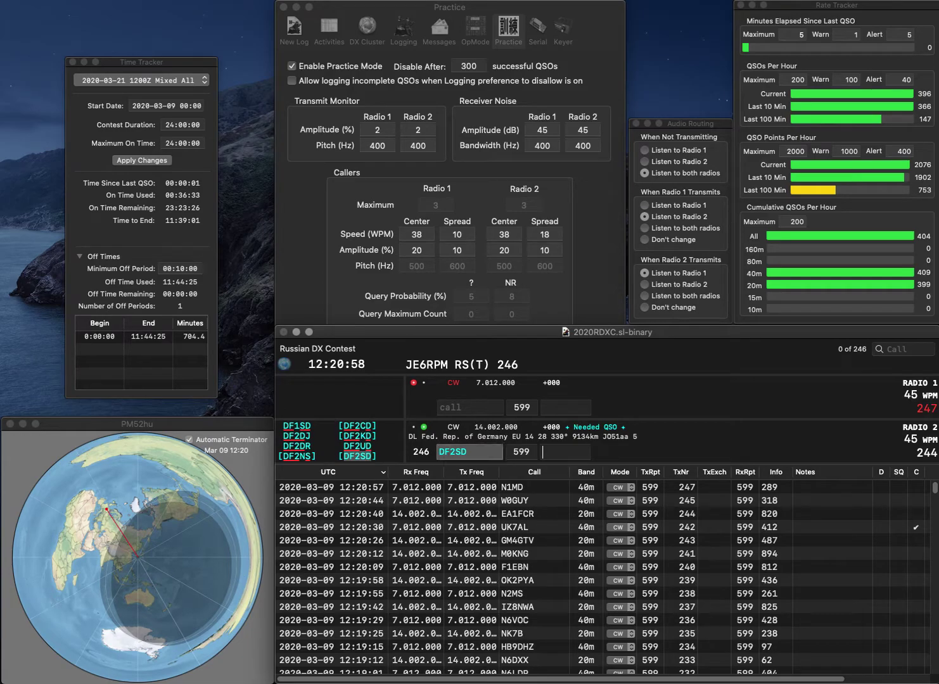
pyautogui.write('500')
pyautogui.press('Return')
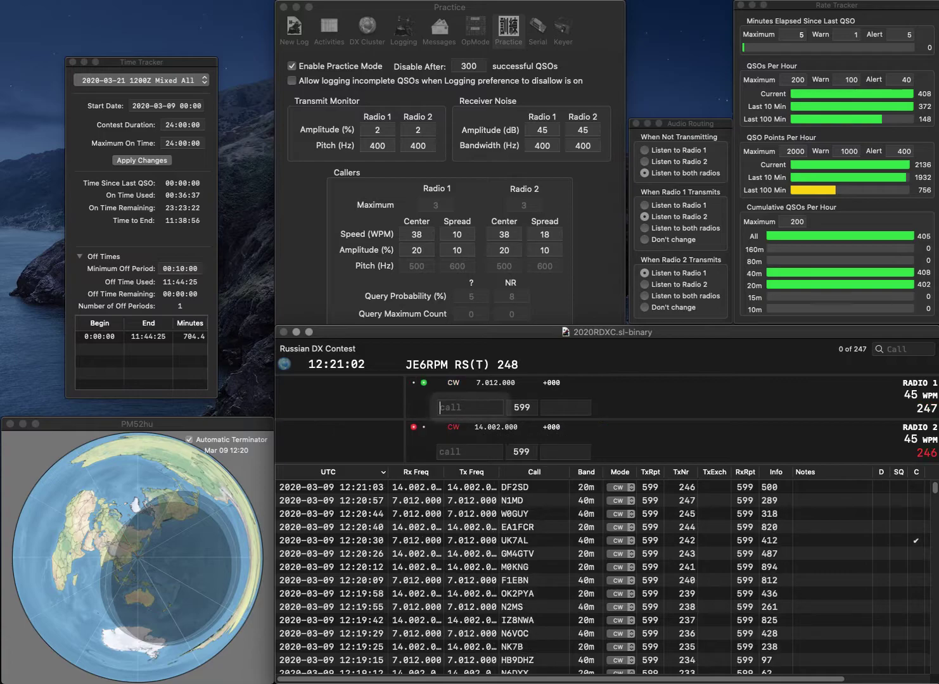
pyautogui.write('K9L')
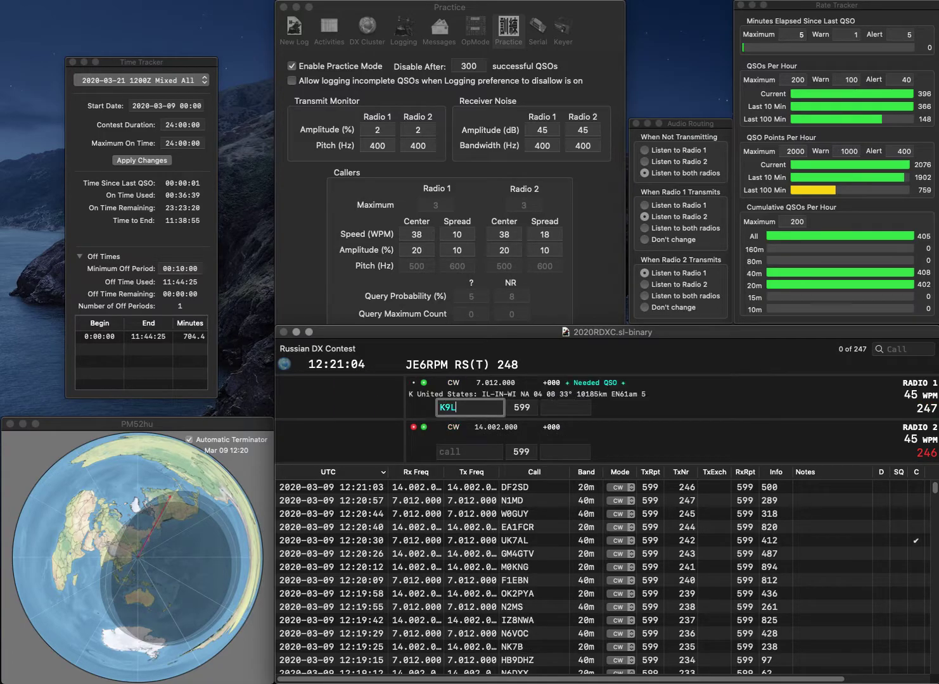
pyautogui.write('WA')
pyautogui.press('Home')
pyautogui.write('R')
pyautogui.press('Return')
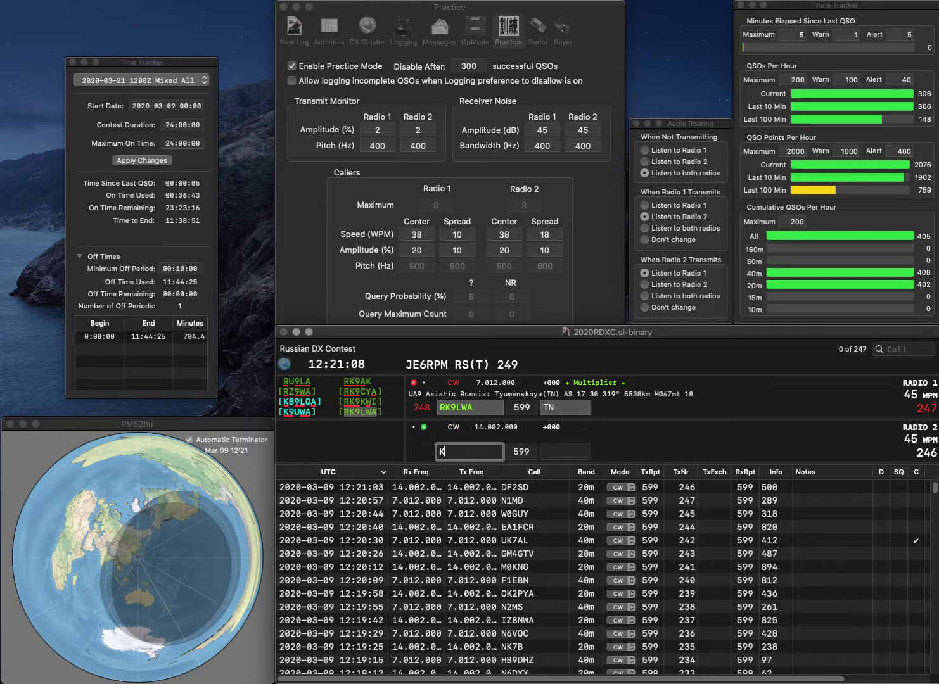
pyautogui.write('K1EE')
pyautogui.press('Return')
pyautogui.write('E')
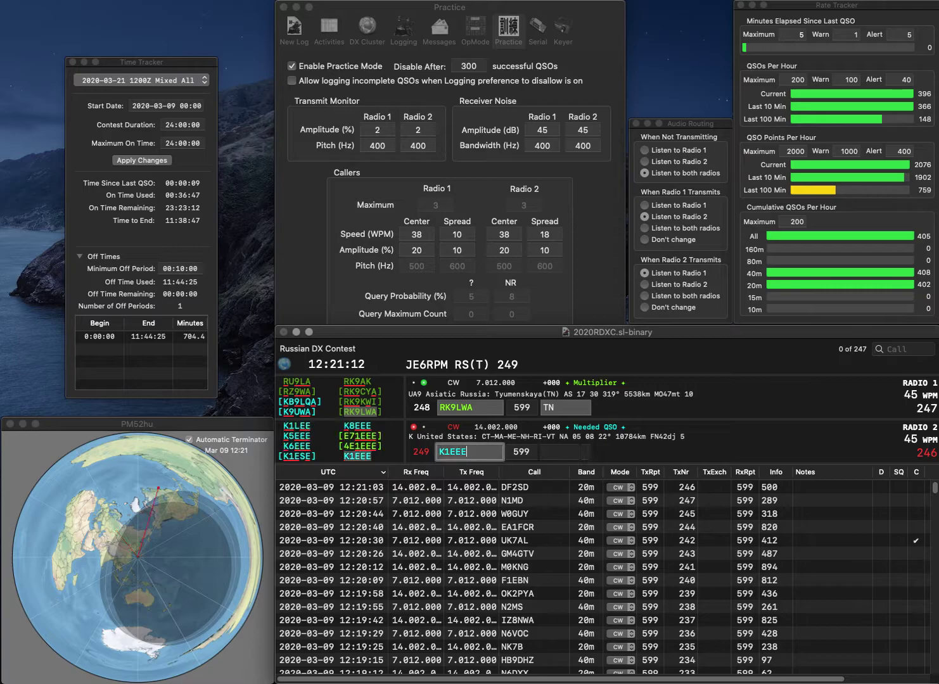
pyautogui.press('Return')
pyautogui.press('space')
pyautogui.write('56')
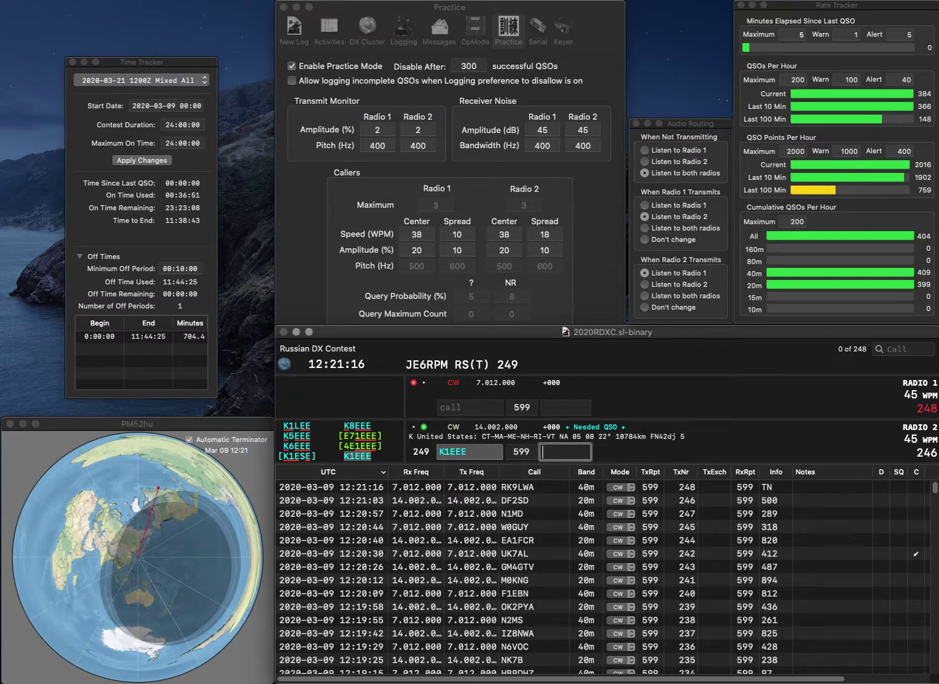
pyautogui.write('9')
pyautogui.press('Return')
# - Enter the call signs JQ1ZYQ on Radio 1 and JI1HSV on Radio 2, sending both exchanges
pyautogui.write('JQ1')
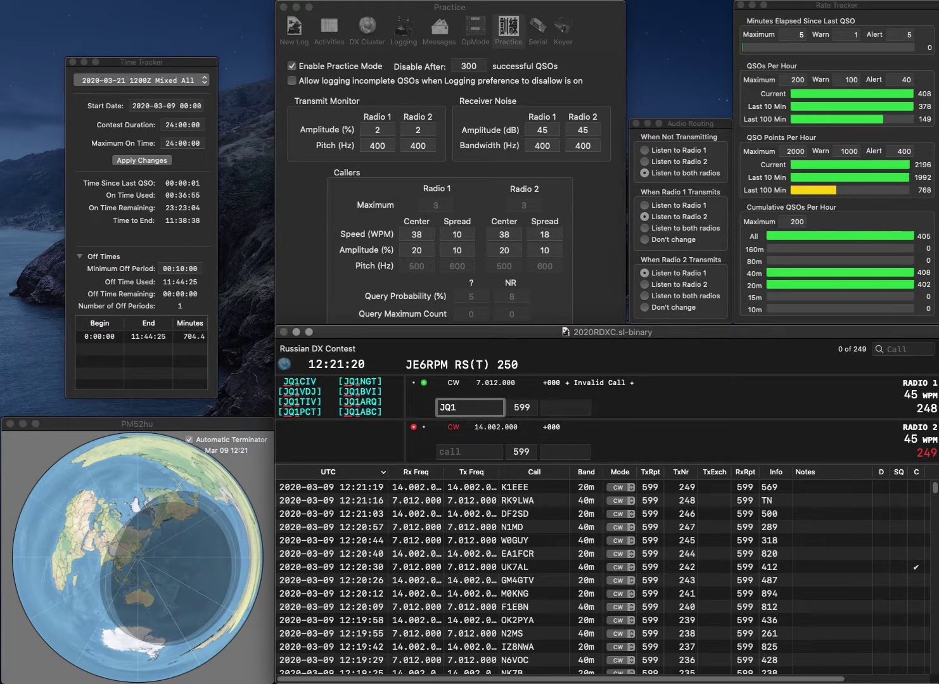
pyautogui.write('ZYQ')
pyautogui.press('Return')
pyautogui.write('JI1HHV')
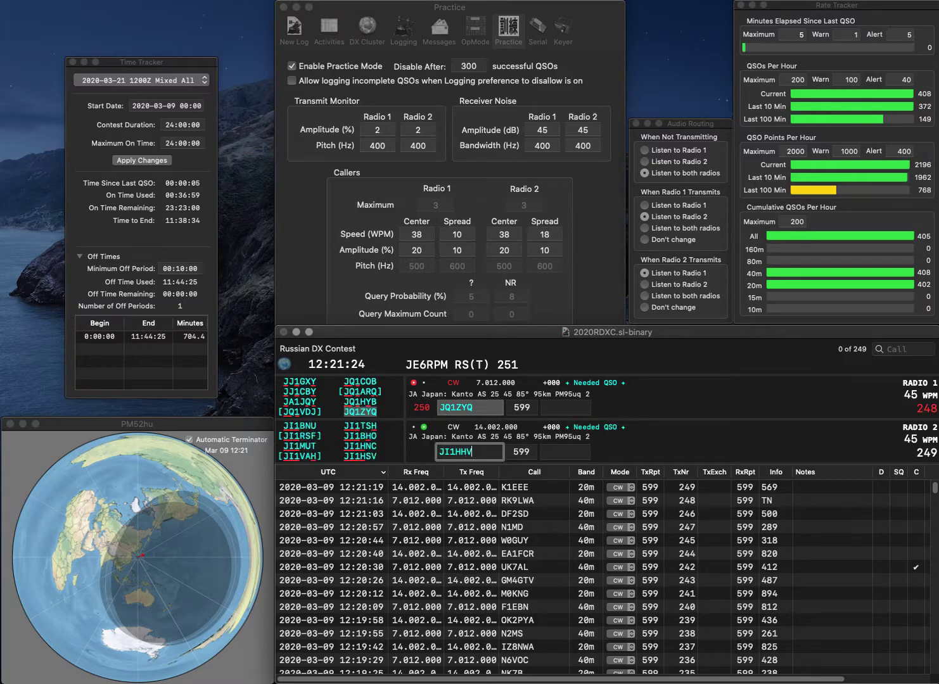
pyautogui.press('BackSpace')
pyautogui.press('BackSpace')
pyautogui.write('SV')
pyautogui.press('Return')
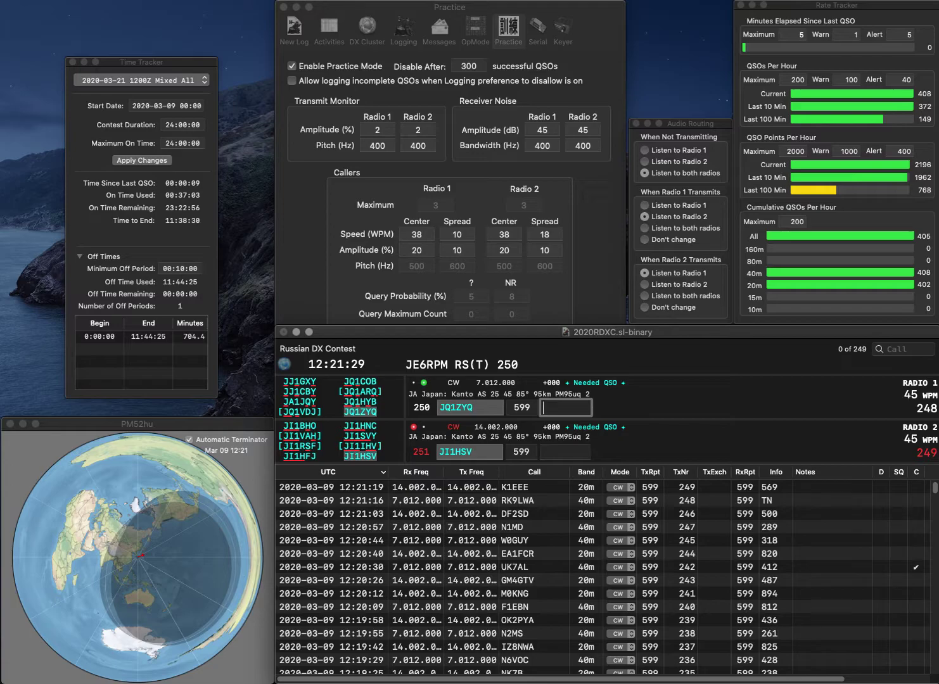
pyautogui.write('916')
pyautogui.press('Return')
pyautogui.write('655')
pyautogui.press('Return')
pyautogui.write('R2AL')
pyautogui.press('Return')
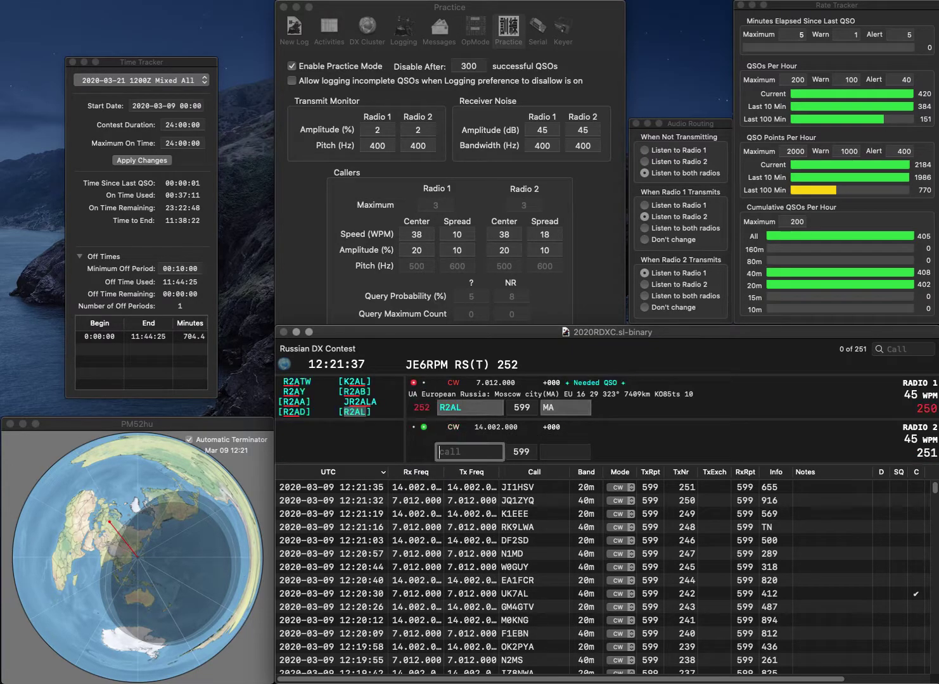
pyautogui.write('UR')
pyautogui.write('7TU')
pyautogui.press('Return')
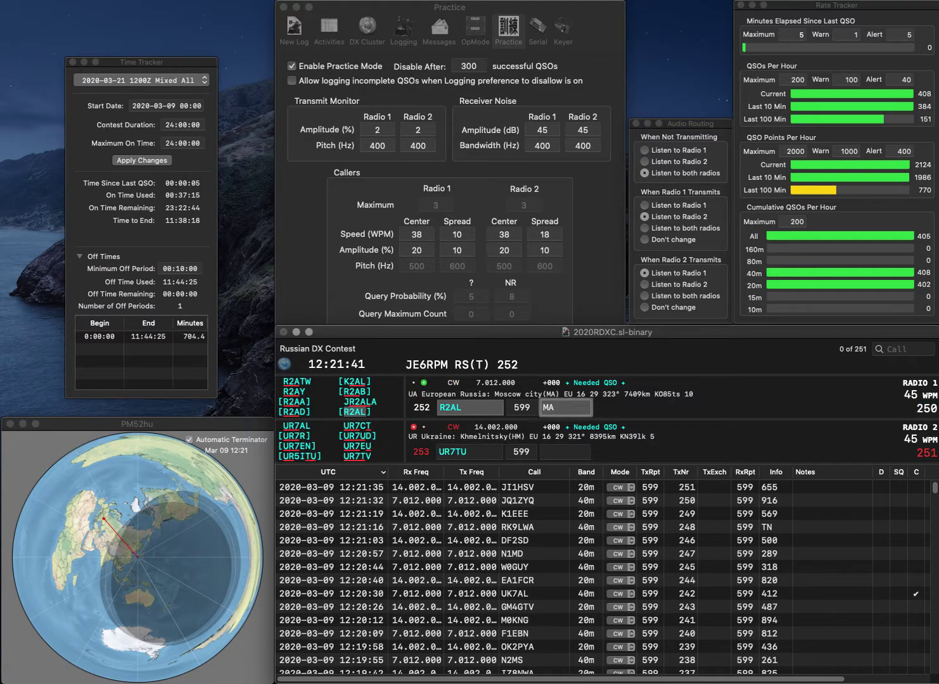
# - Log R2AL on Radio 1 with the exchange MA and change the Radio 2 call sign to UR7TV, resending the exchange
pyautogui.press('Return')
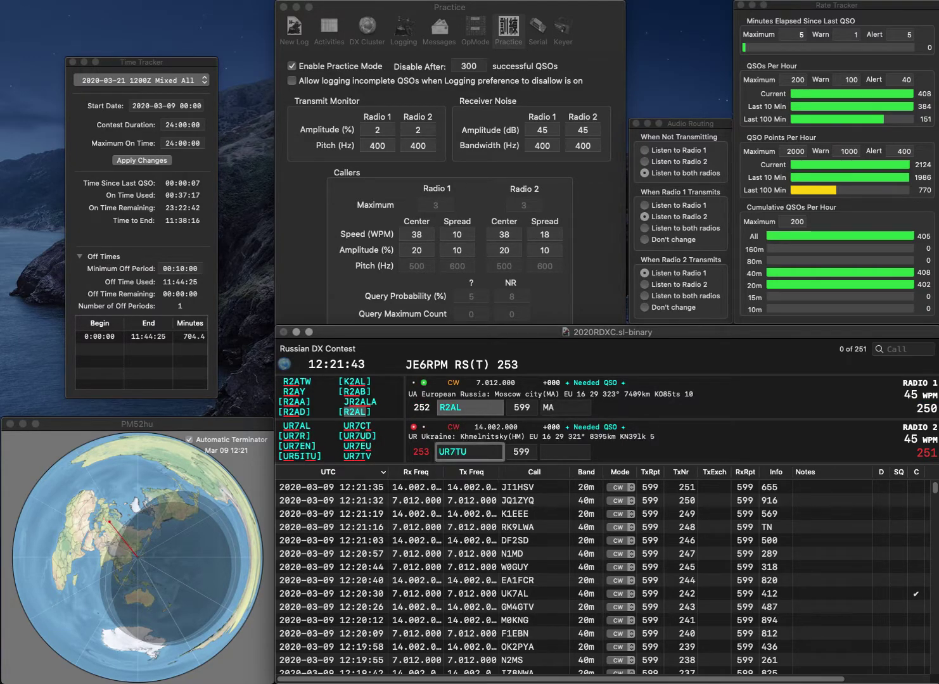
pyautogui.write('TV')
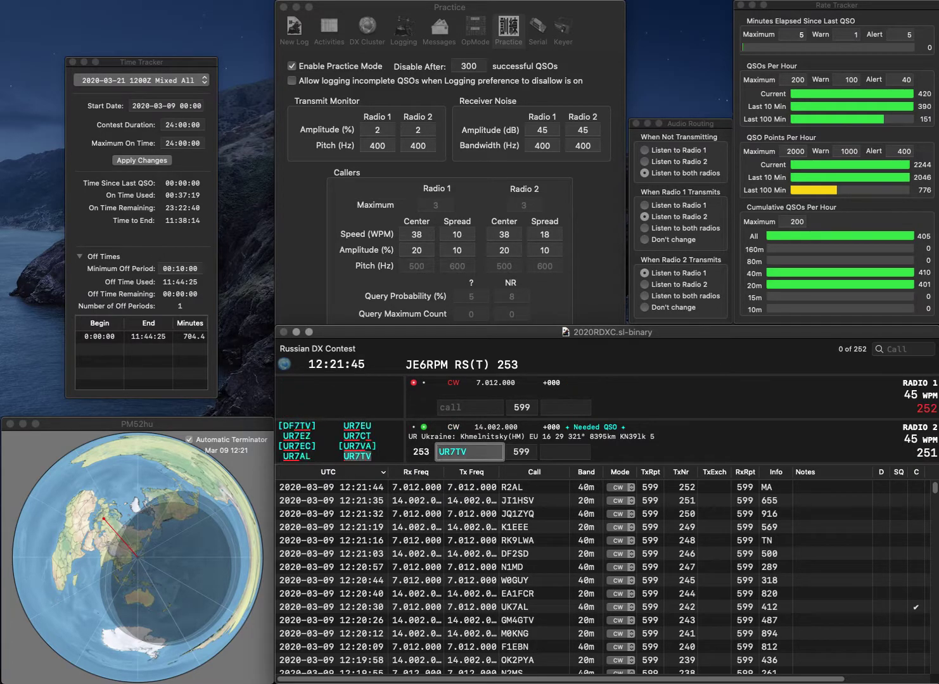
pyautogui.press('Return')
pyautogui.write('M')
pyautogui.write('RTE')
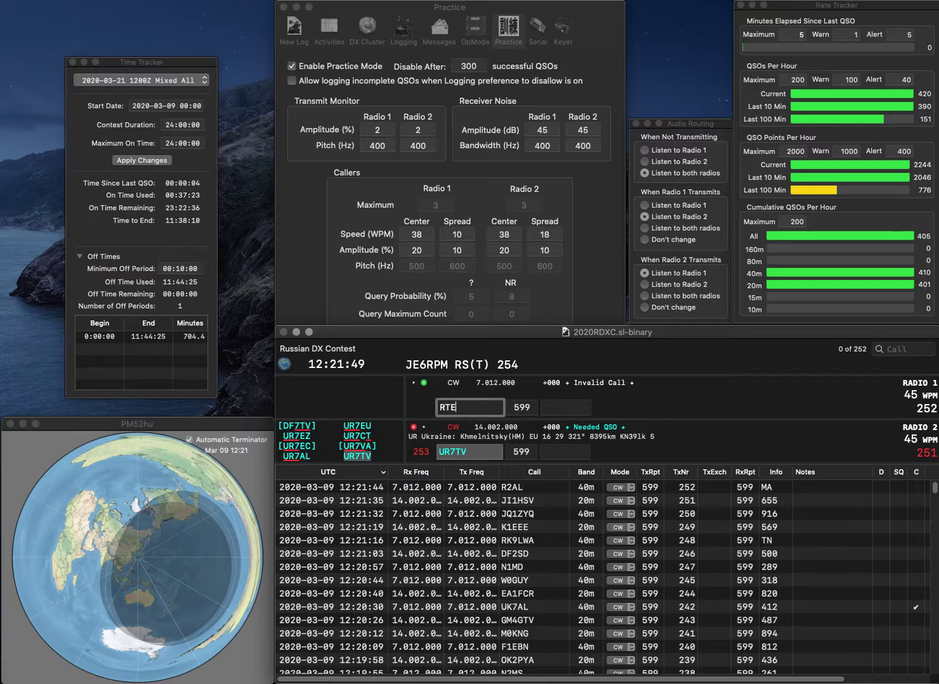
pyautogui.press('`')
pyautogui.press('space')
pyautogui.write('29')
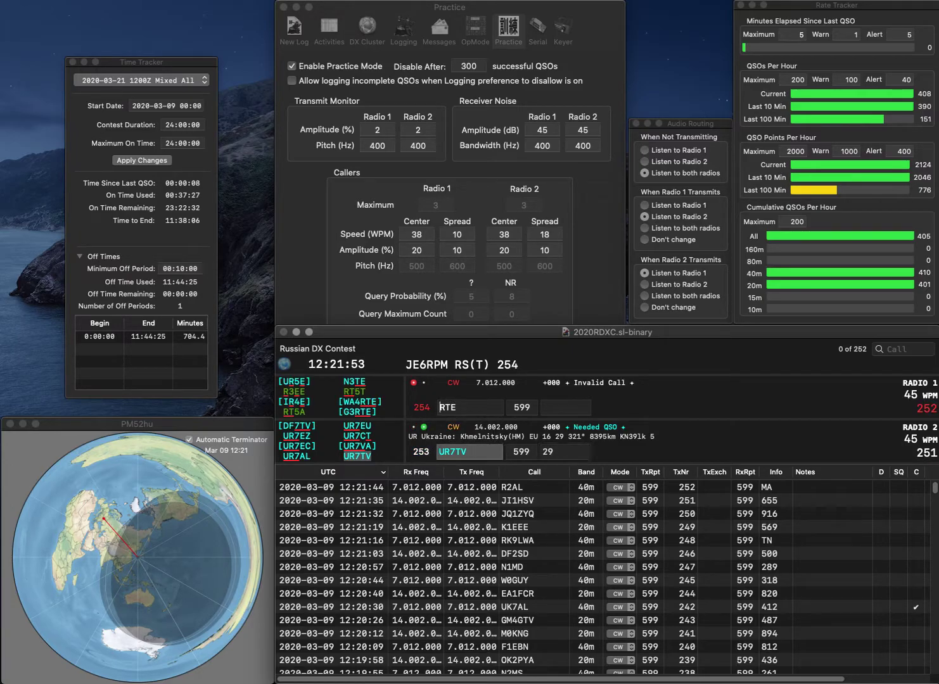
pyautogui.press('Return')
# - Complete the Radio 1 call sign as WA4RTE and enter GM4M on Radio 2, sending both exchanges
pyautogui.write('WA4')
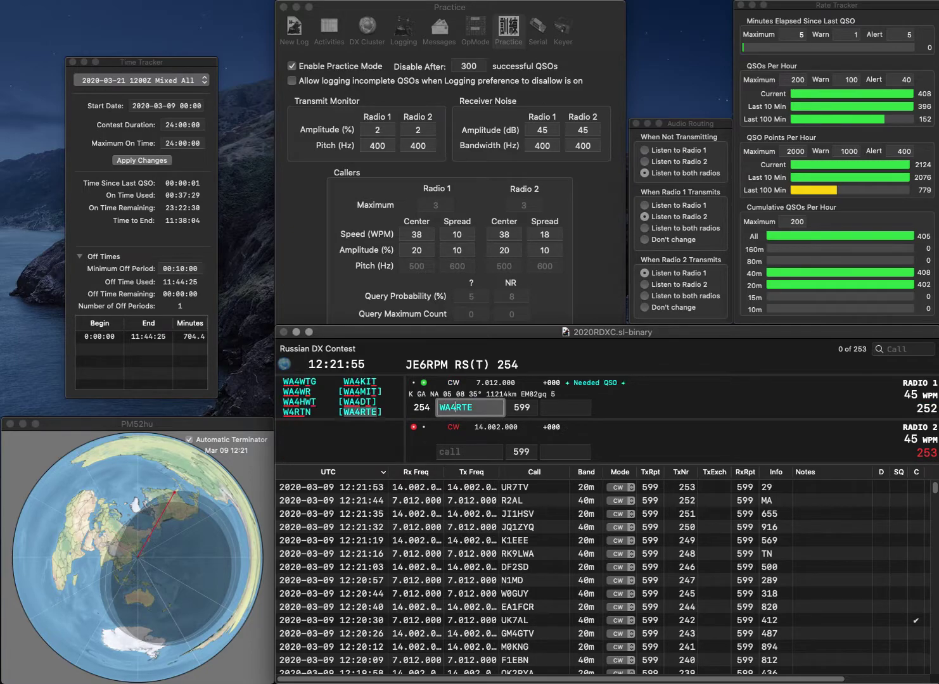
pyautogui.press('Return')
pyautogui.write('GM')
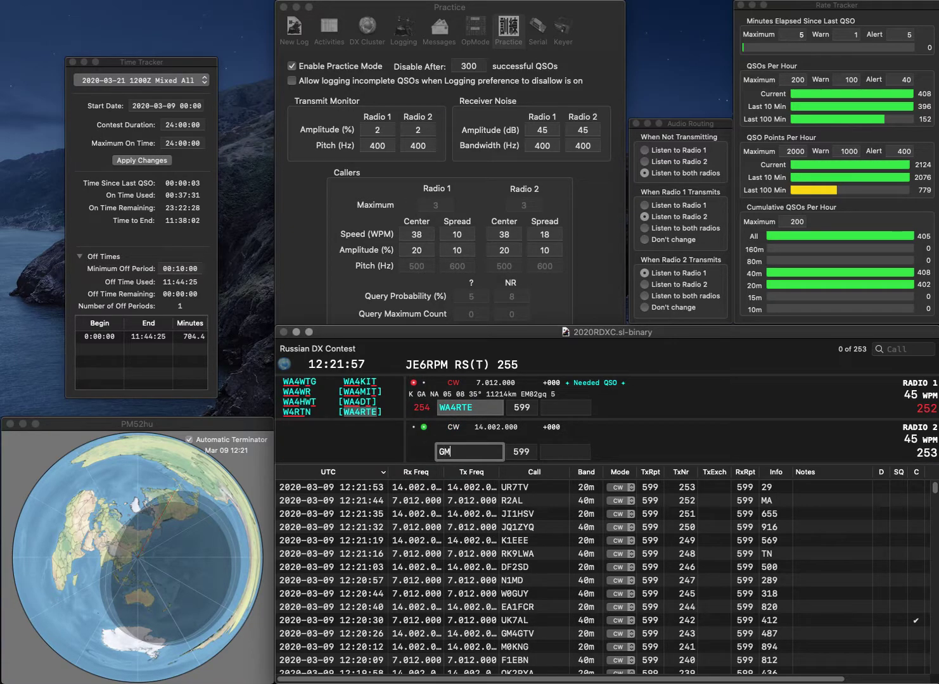
pyautogui.write('4M')
pyautogui.press('Return')
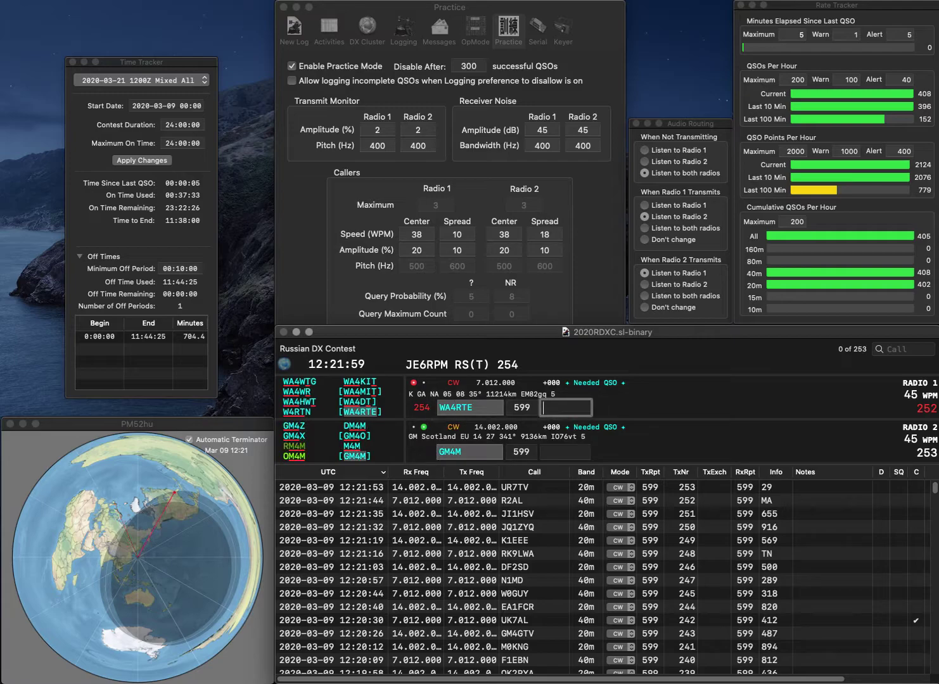
pyautogui.write('2')
pyautogui.press('Return')
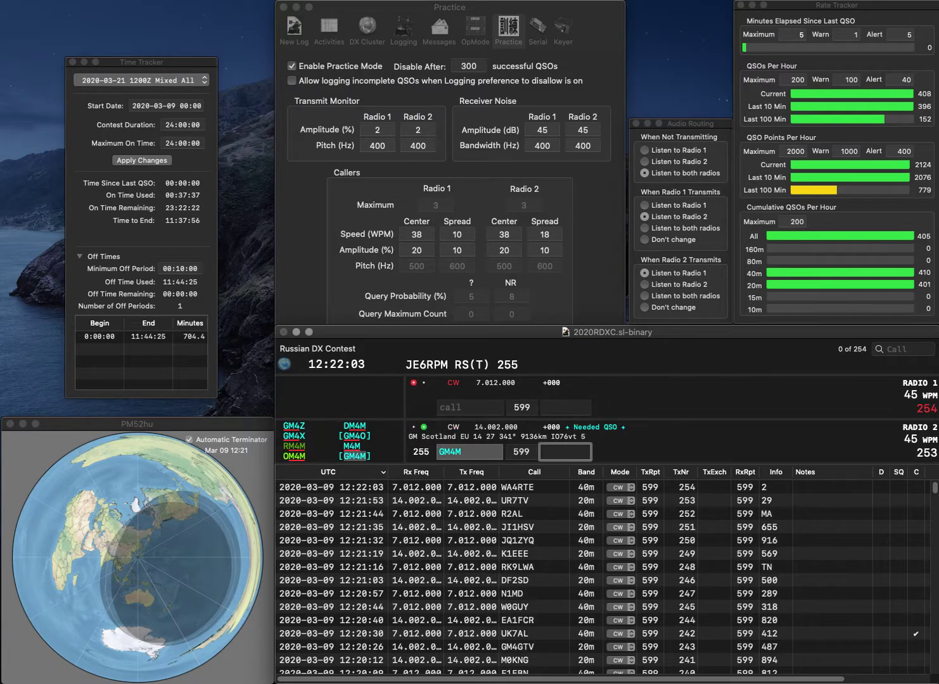
pyautogui.write('313')
pyautogui.press('Return')
# - Enter the partial call KCI on Radio 1 and OH5RP on Radio 2, sending both exchanges
pyautogui.write('KCI')
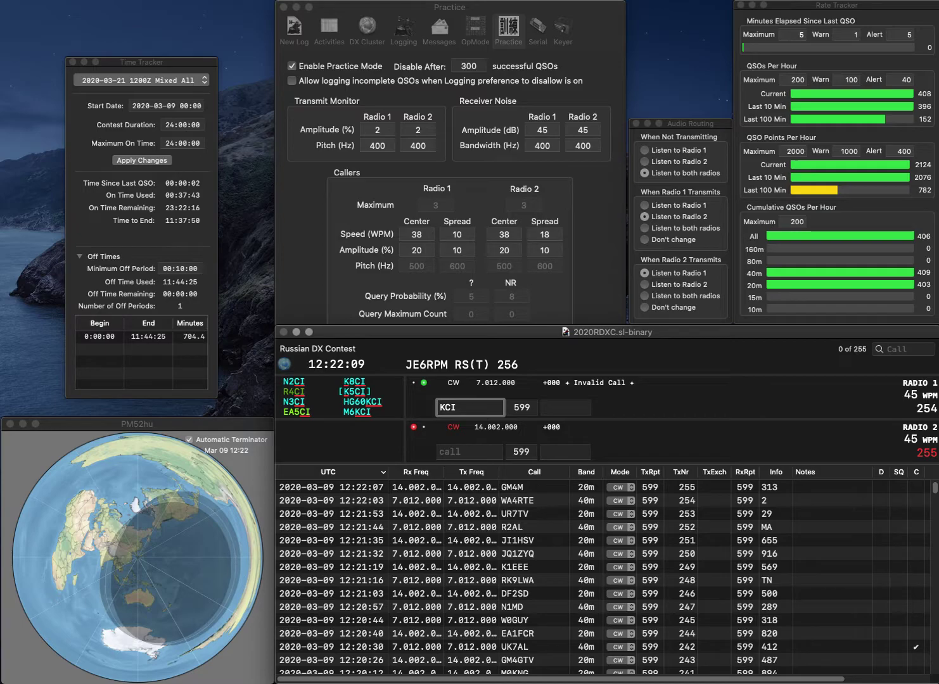
pyautogui.press('Return')
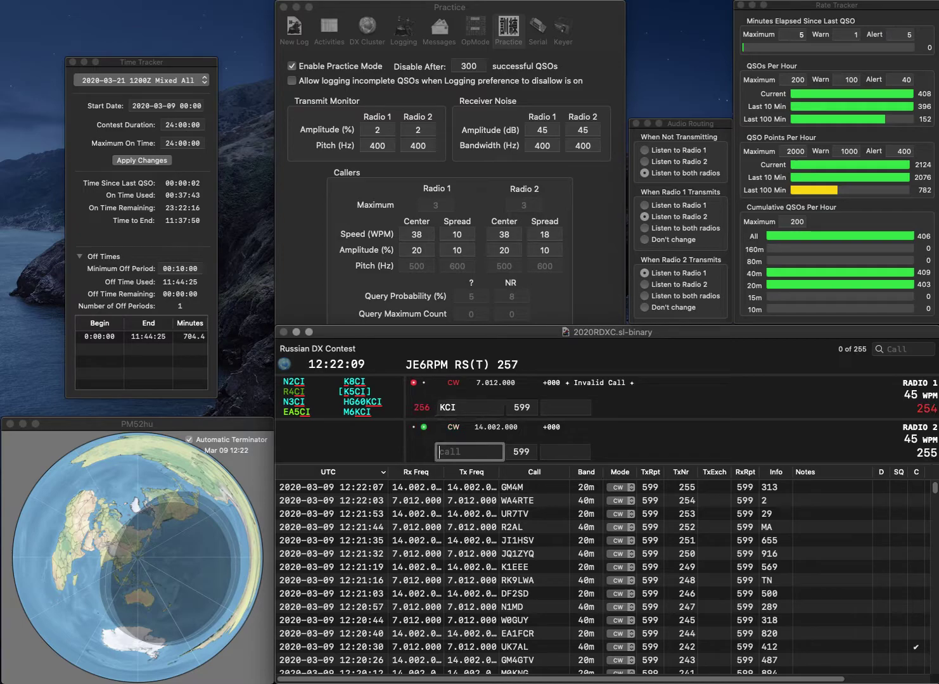
pyautogui.write('OH5RP')
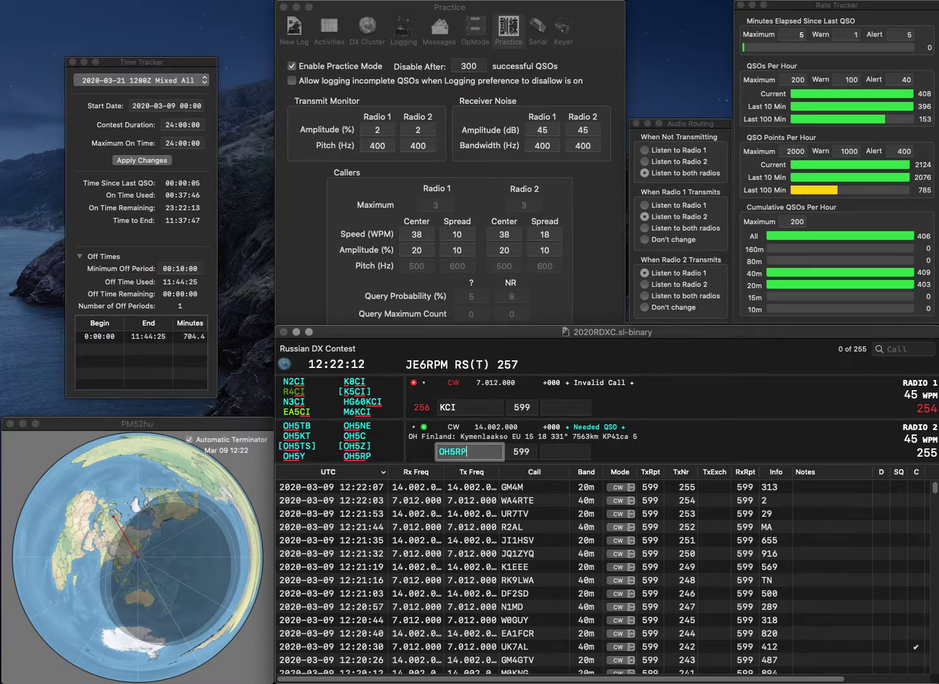
pyautogui.press('Return')
pyautogui.write('M6')
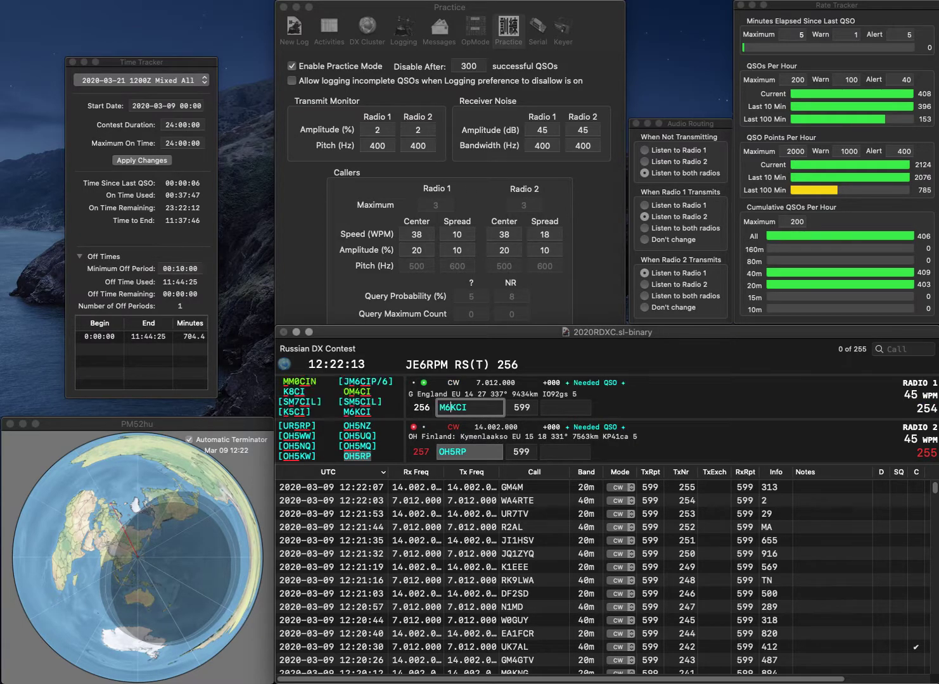
pyautogui.press('Return')
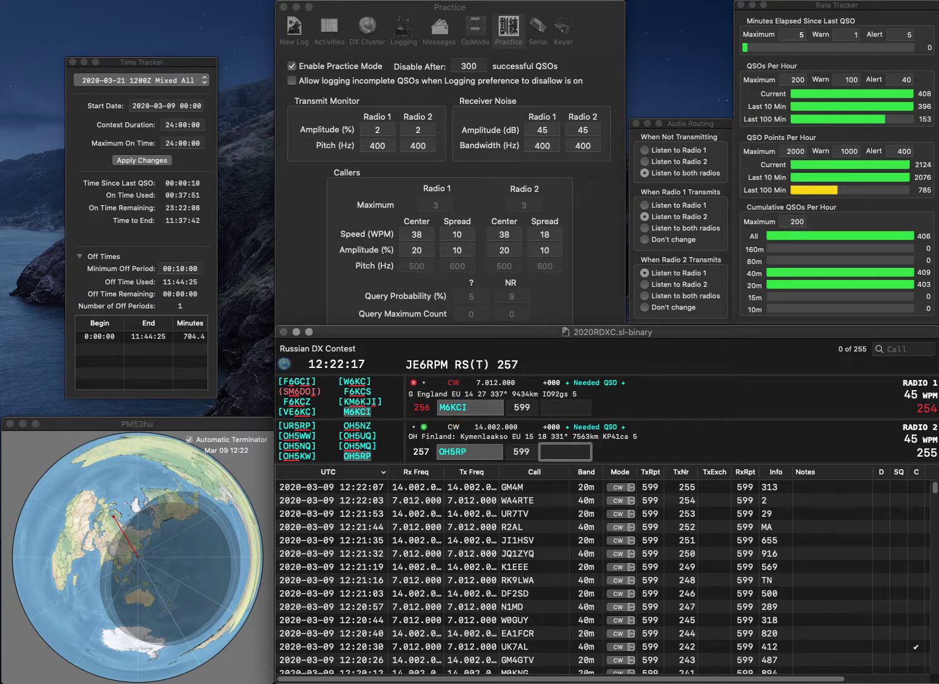
pyautogui.write('162')
pyautogui.press('Return')
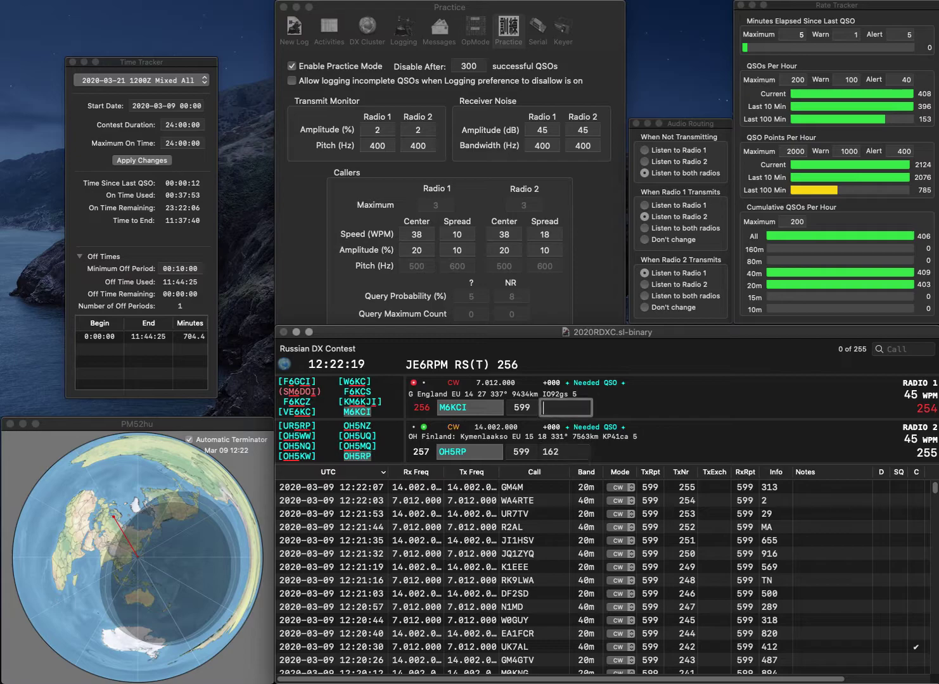
# - Log M6KCI on Radio 1 with received number 934 and enter R6BT on Radio 2, sending the exchange
pyautogui.write('934')
pyautogui.press('Return')
pyautogui.write('R6BT')
pyautogui.press('Return')
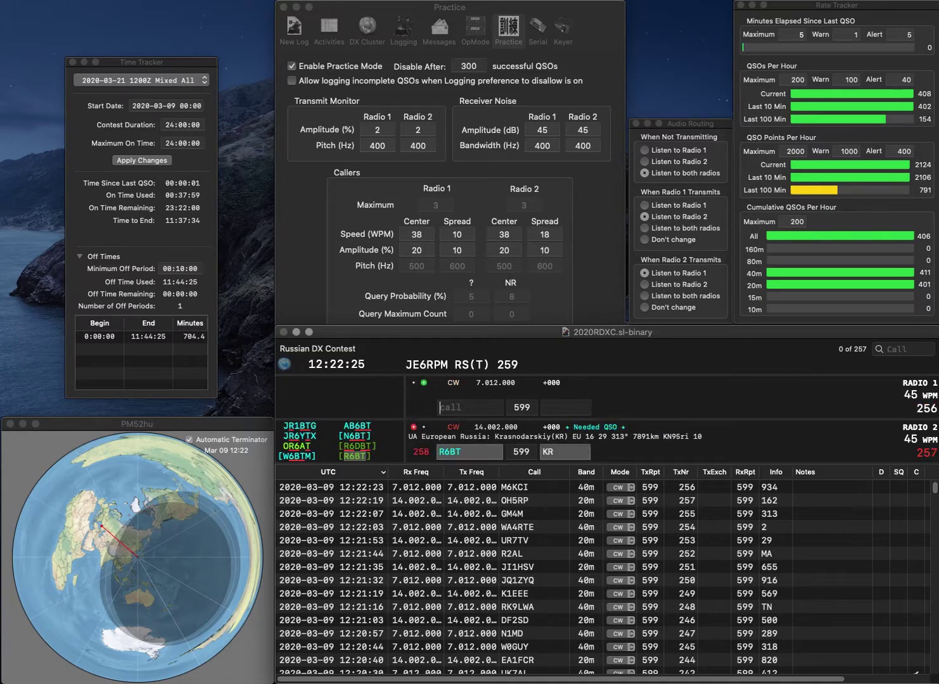
# - Enter KX2S on Radio 1, sending the exchange, and log R6BT on Radio 2 with the exchange KR
pyautogui.write('KX')
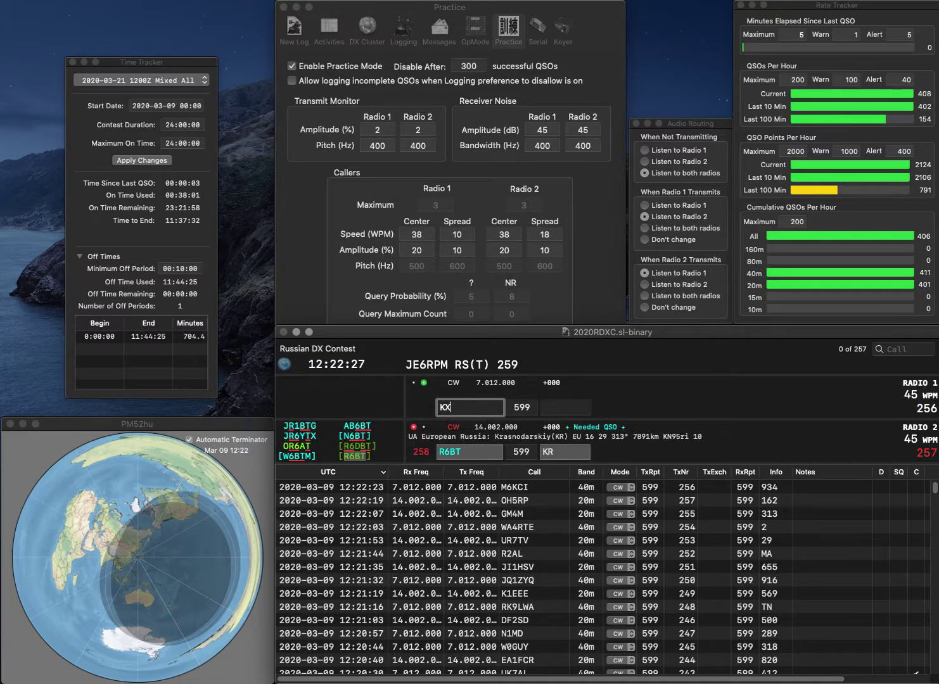
pyautogui.write('2H')
pyautogui.press('BackSpace')
pyautogui.write('S')
pyautogui.press('Return')
pyautogui.press('Return')
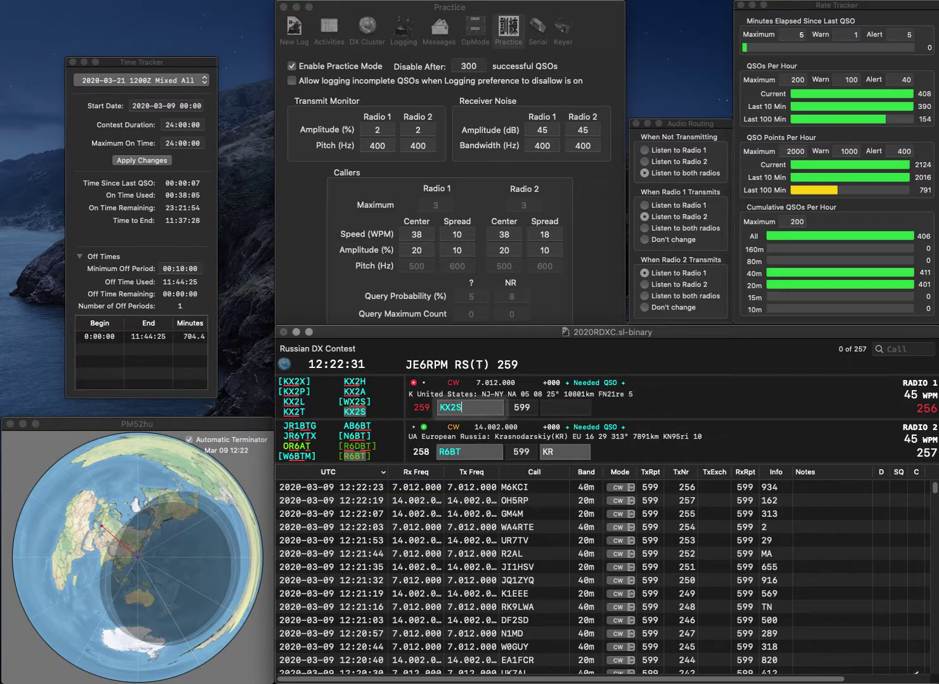
# - Log KX2S on Radio 1 with received number 31 and enter VA3JY on Radio 2, sending the exchange
pyautogui.click(566, 407)
pyautogui.write('31')
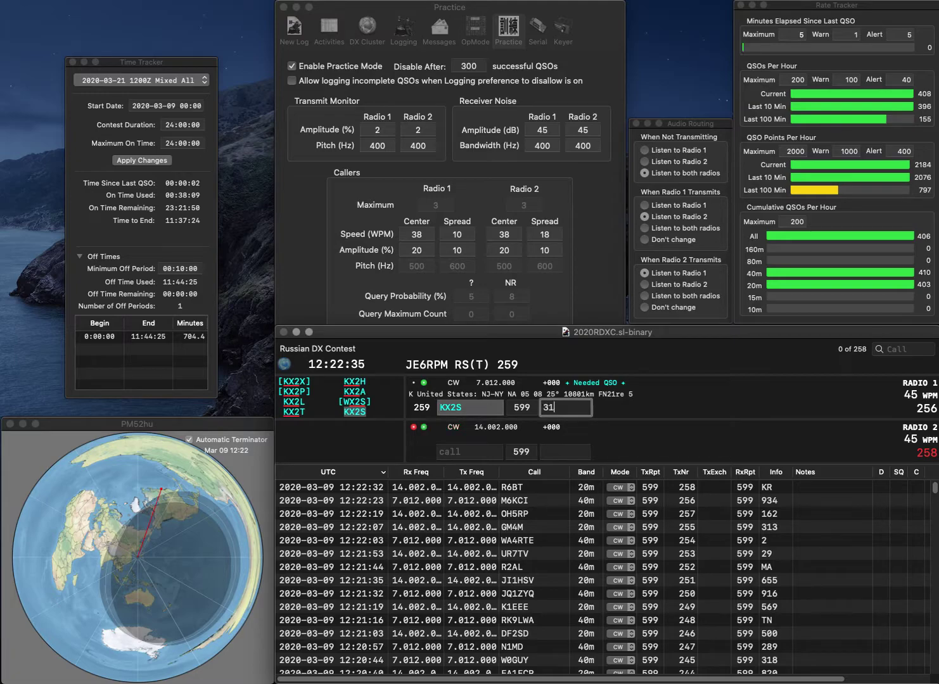
pyautogui.press('Return')
pyautogui.write('VA3')
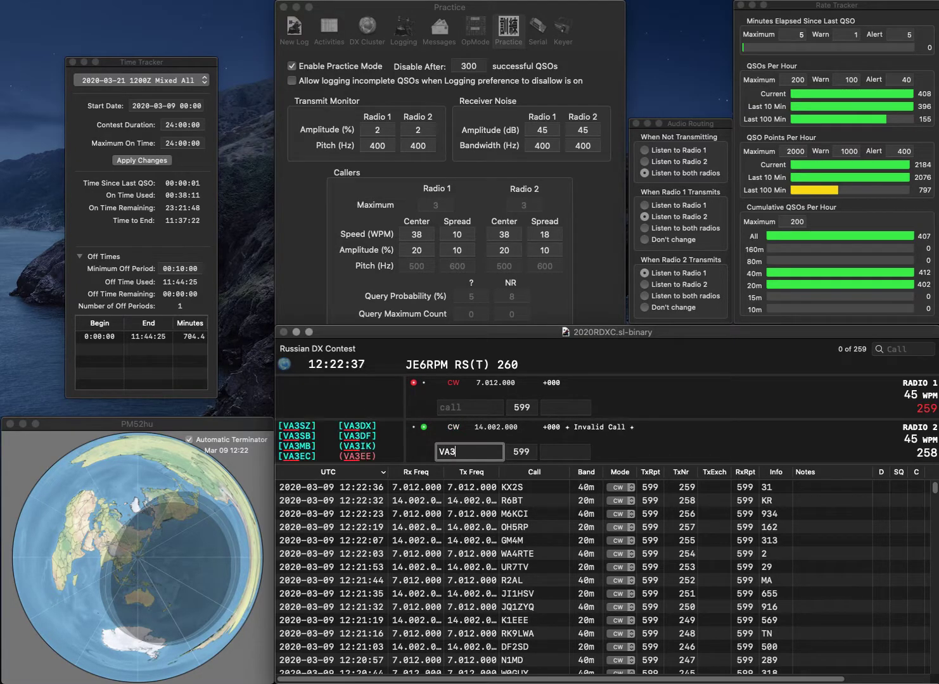
pyautogui.write('JY')
pyautogui.press('Return')
# - Enter the partial call RLI on Radio 1, sending the exchange, and change the Radio 2 call sign to VA2JY, resending the exchange
pyautogui.write('RLI')
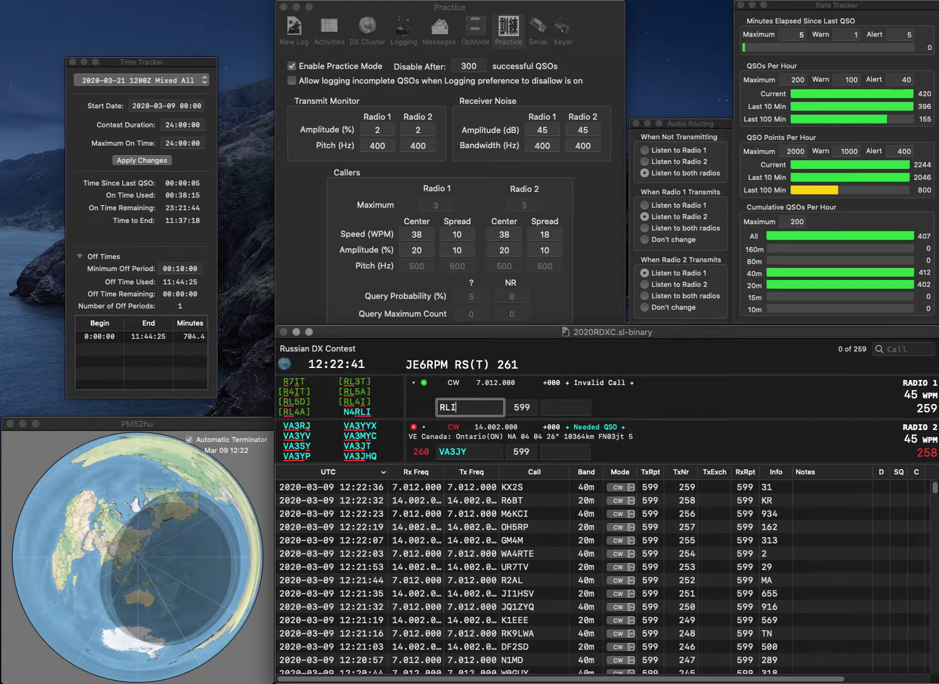
pyautogui.press('Return')
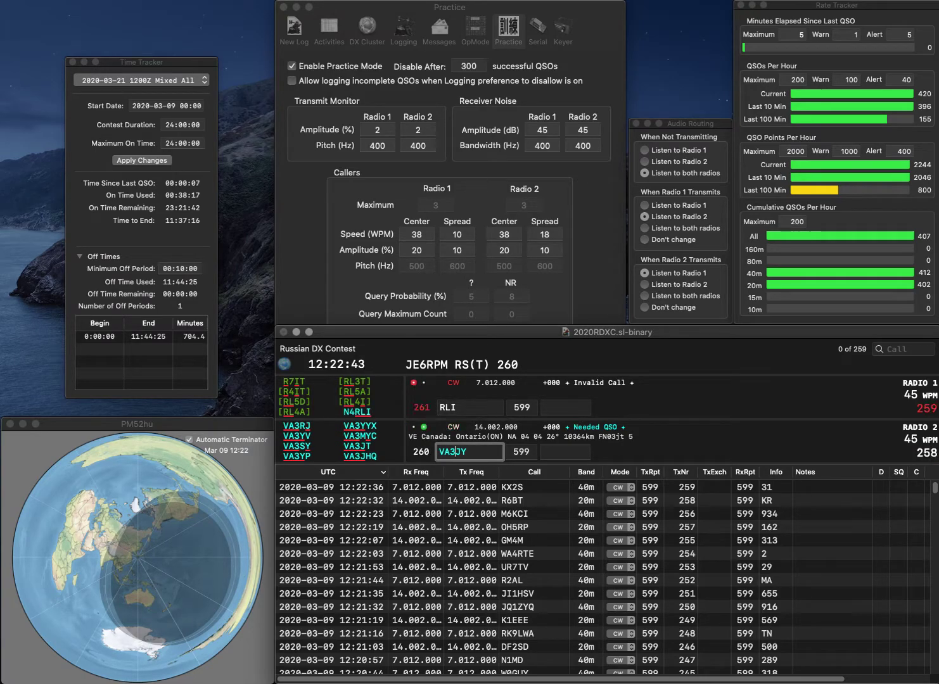
pyautogui.press('BackSpace')
pyautogui.write('2')
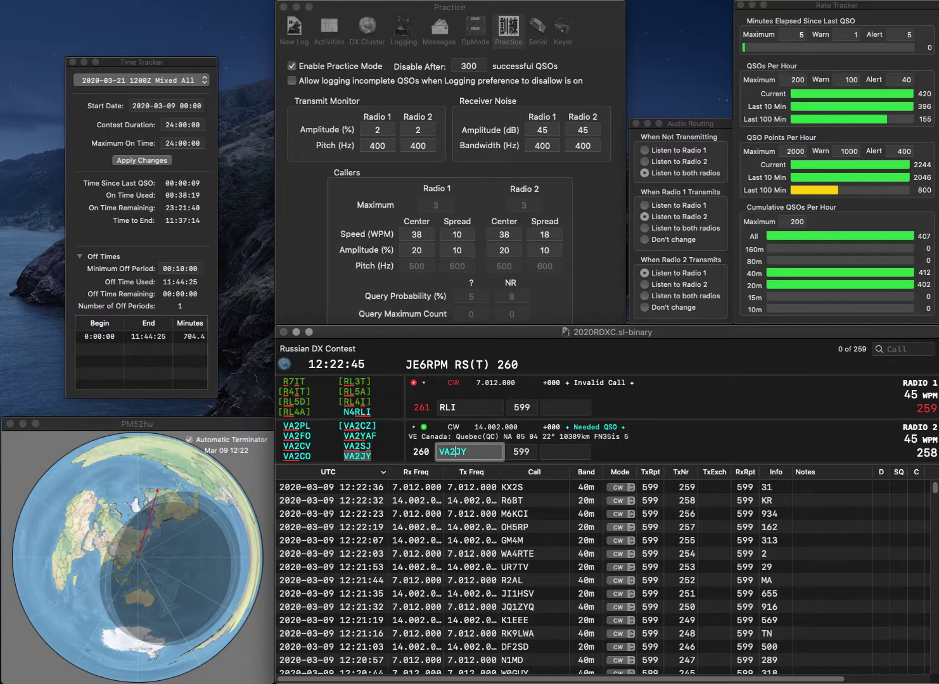
pyautogui.press('Return')
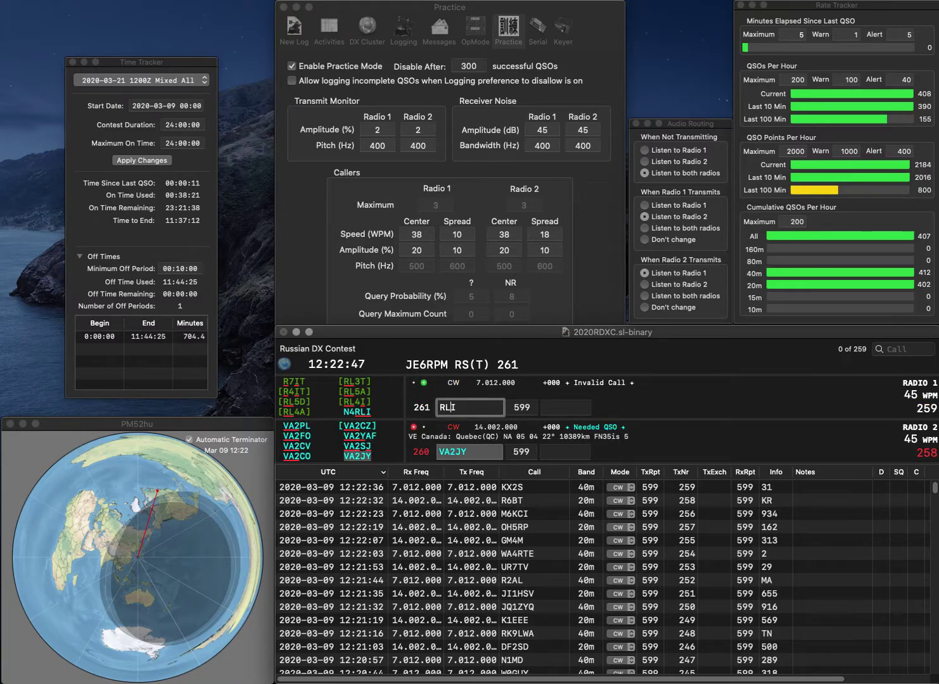
# - Complete the Radio 1 call sign as RL4I, sending the exchange, and log VA2JY on Radio 2 with received number 176
pyautogui.press('BackSpace')
pyautogui.write('4I')
pyautogui.press('Return')
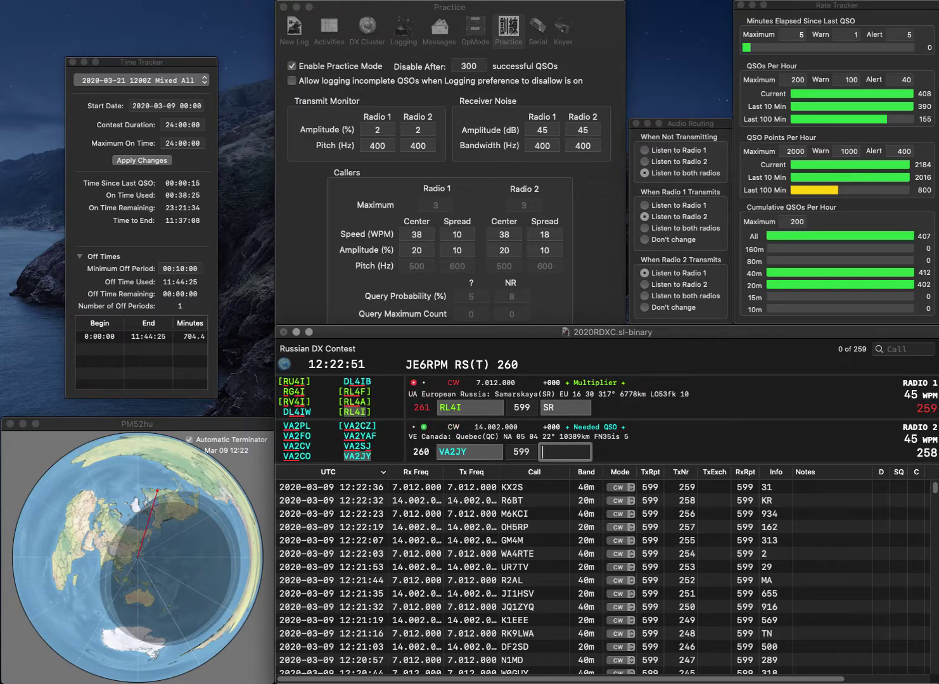
pyautogui.write('176')
pyautogui.press('Return')
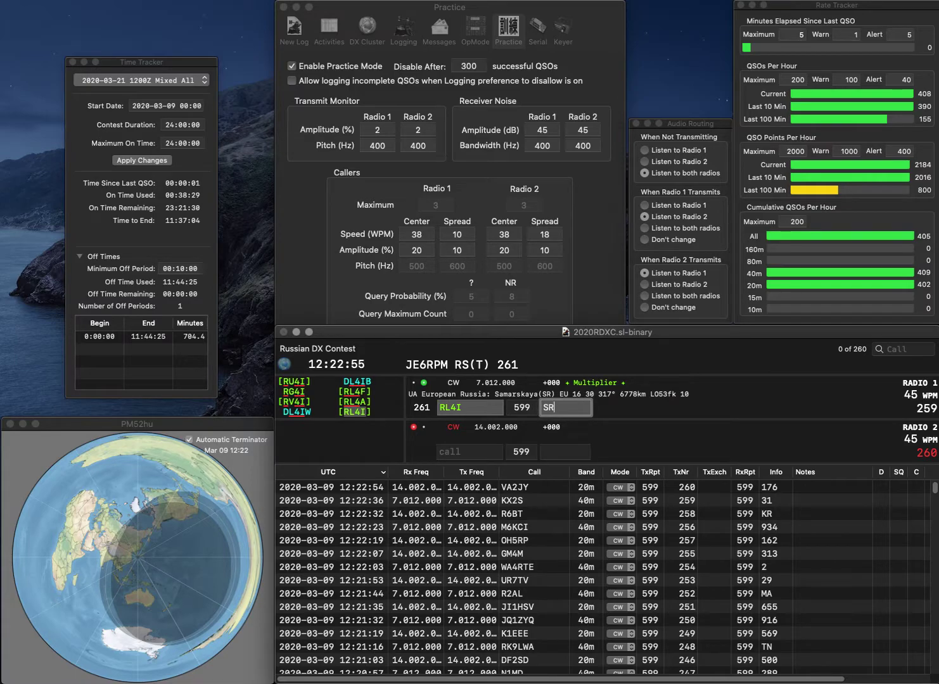
# - Log RL4I on Radio 1 with the exchange SR and enter OM7AT on Radio 2, sending the exchange
pyautogui.press('Return')
pyautogui.write('OM7AT')
pyautogui.press('Return')
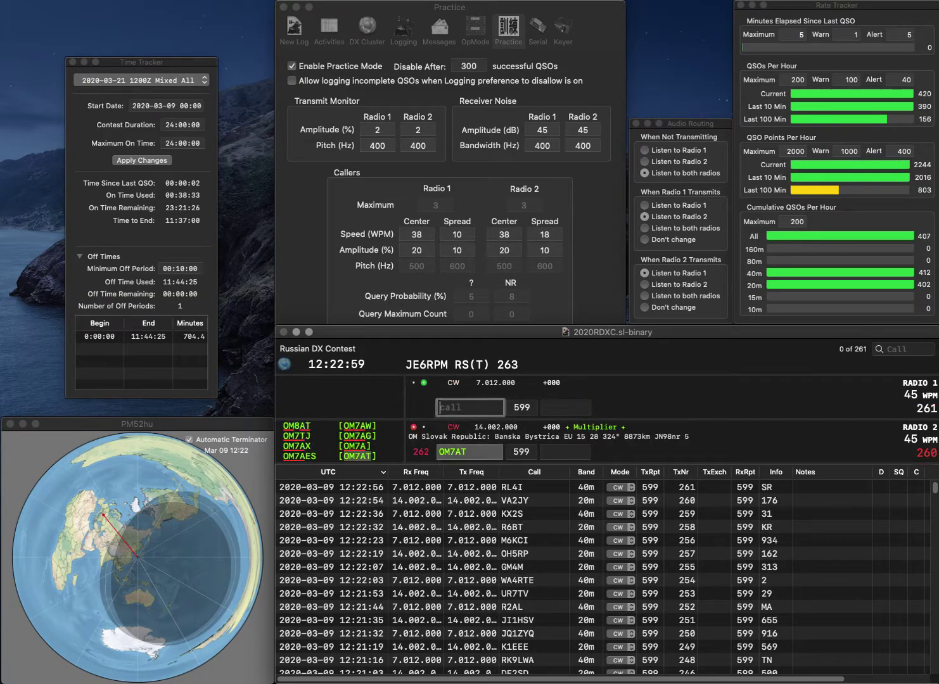
pyautogui.write('OK2OP')
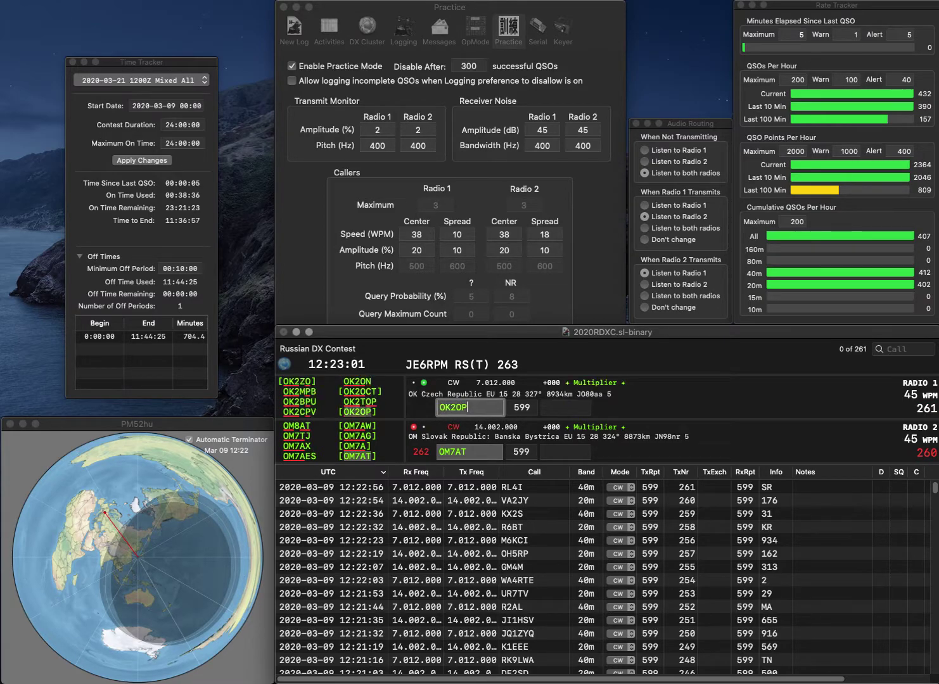
pyautogui.press('Return')
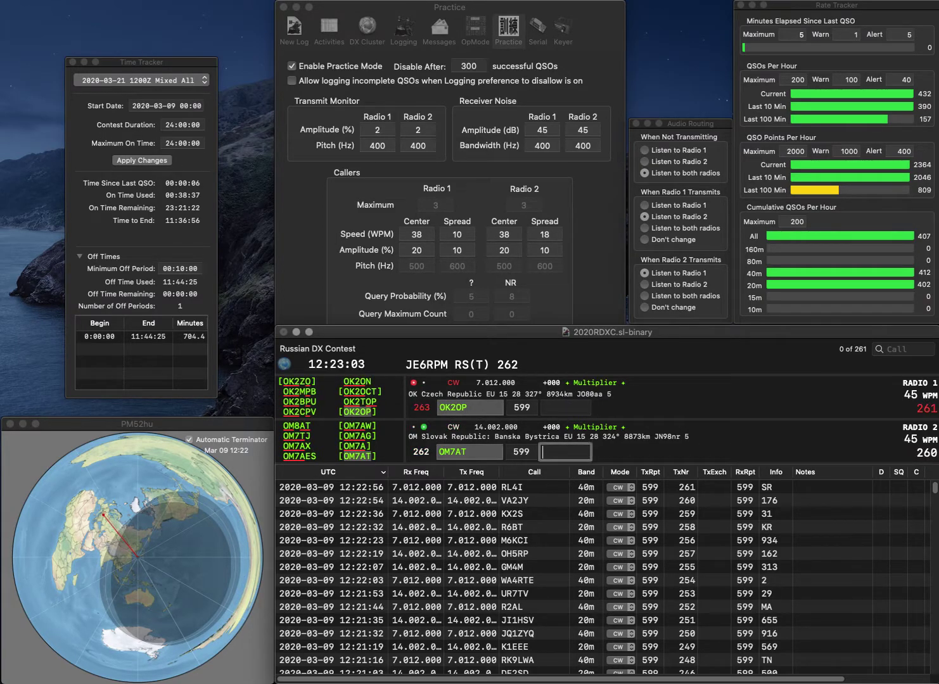
pyautogui.write('97')
pyautogui.press('Return')
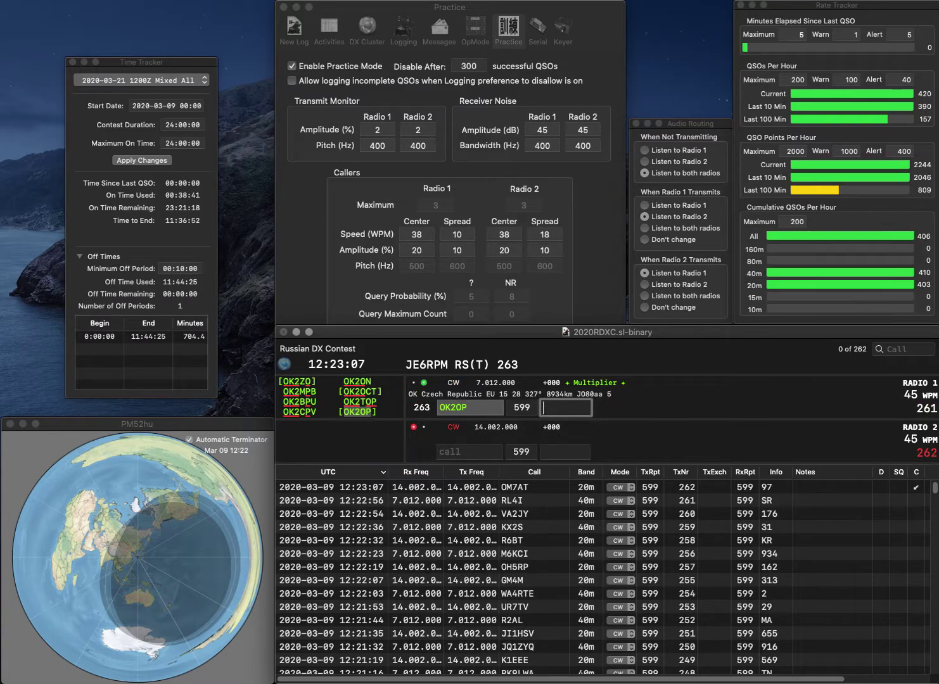
# - Log OK2OP on Radio 1 with received number 987 and enter WW1DX on Radio 2, sending the exchange
pyautogui.write('987')
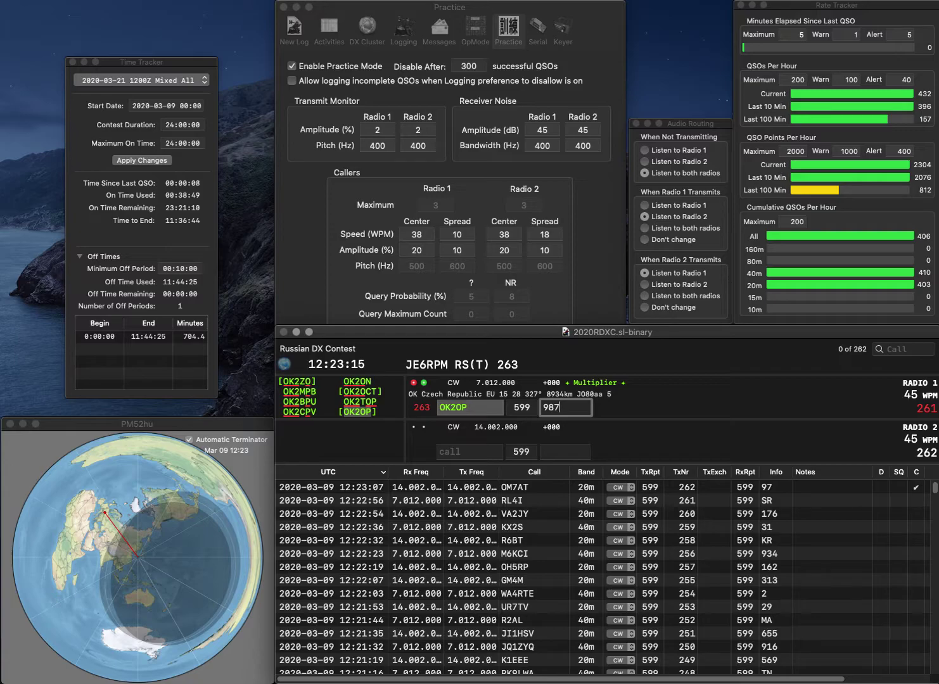
pyautogui.press('Return')
pyautogui.write('WW1DX')
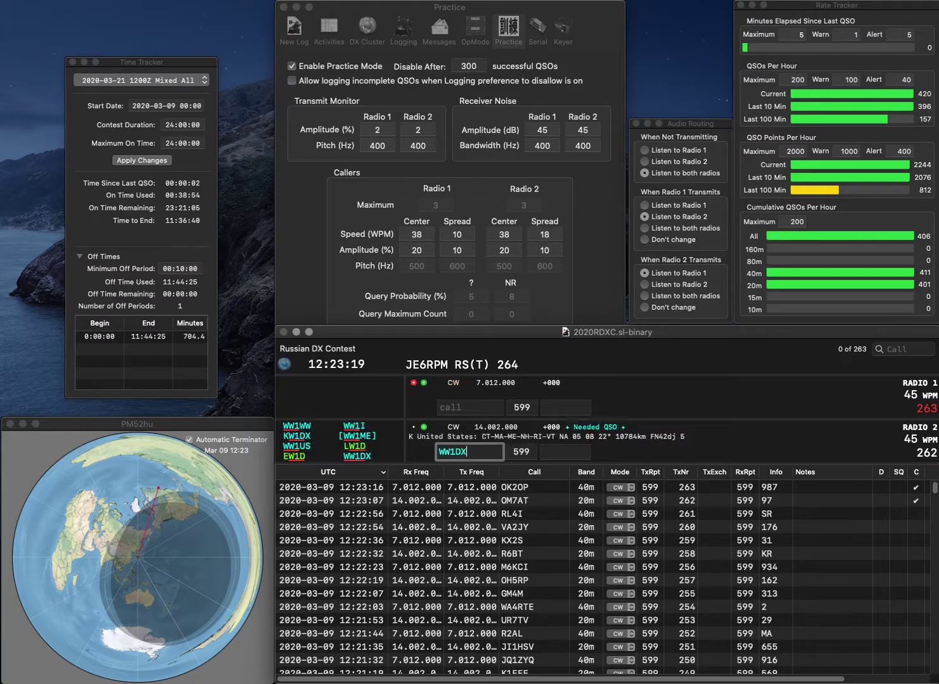
pyautogui.press('Return')
pyautogui.write('K8QS')
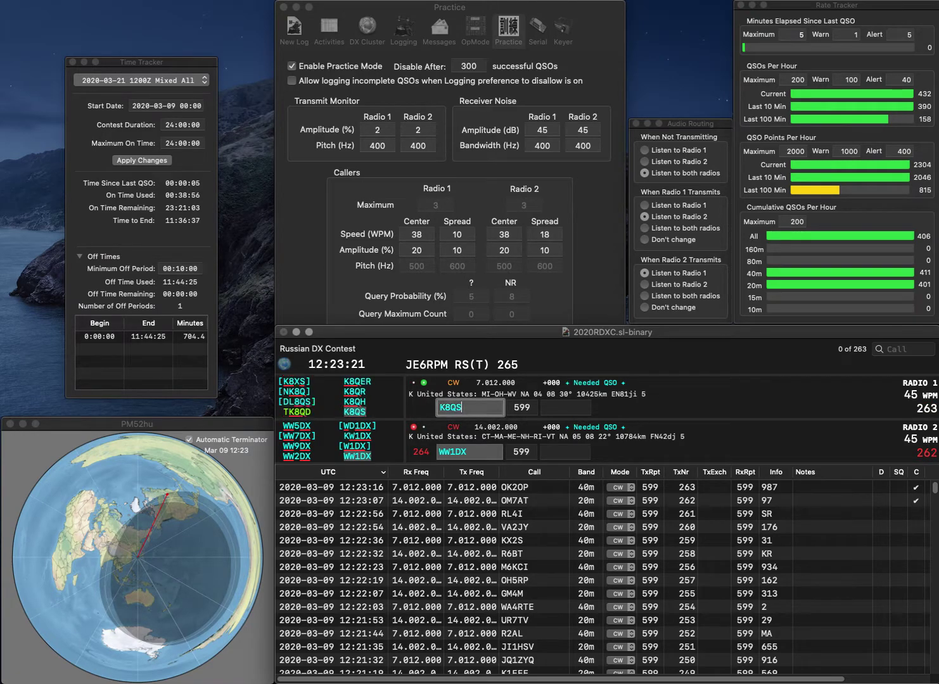
pyautogui.press('Return')
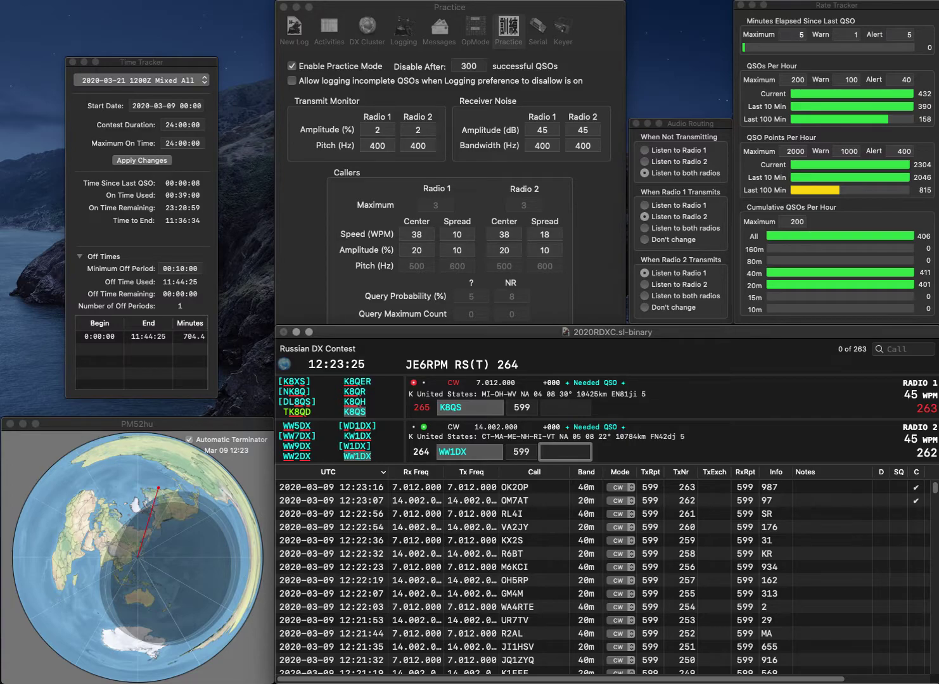
pyautogui.write('818')
pyautogui.press('Return')
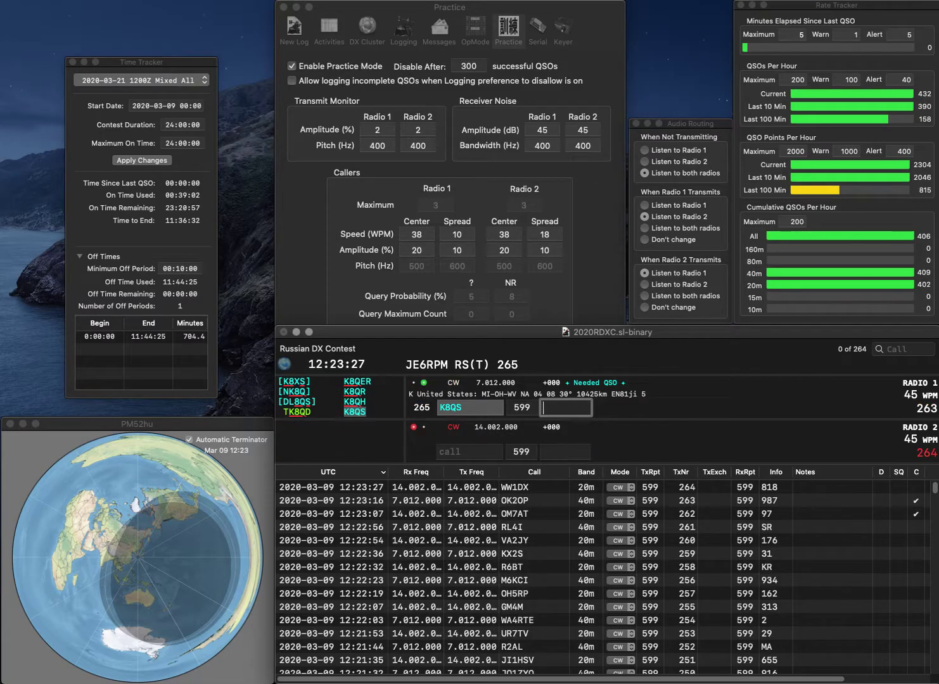
# - Log K8QS on Radio 1 with received number 713 and enter the partial call 0CJ on Radio 2, sending the exchange
pyautogui.write('713')
pyautogui.press('Return')
pyautogui.write('0CJ')
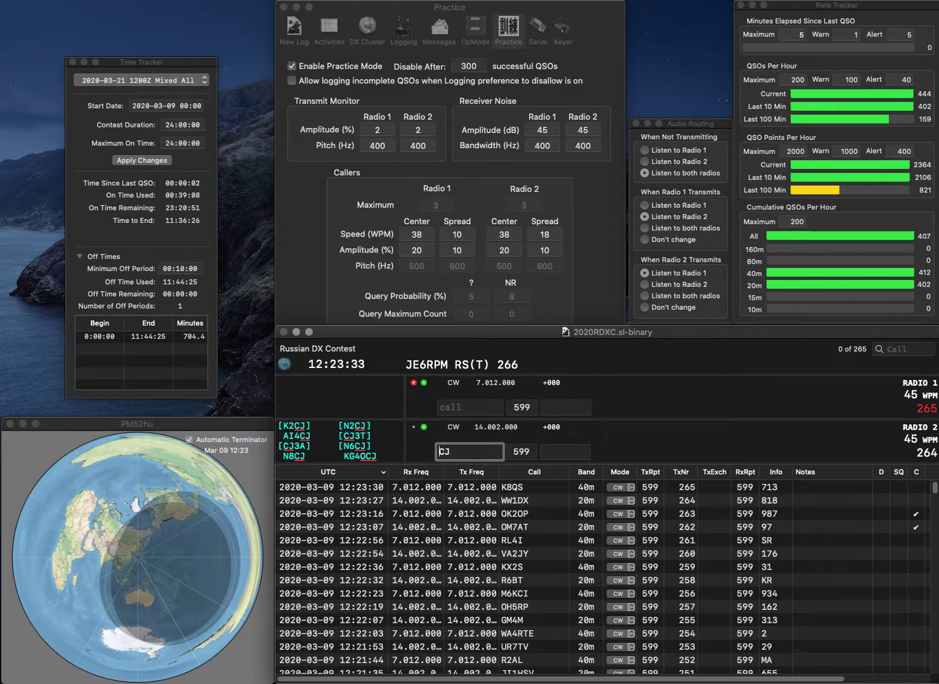
pyautogui.press('Return')
pyautogui.write('SP2YUV')
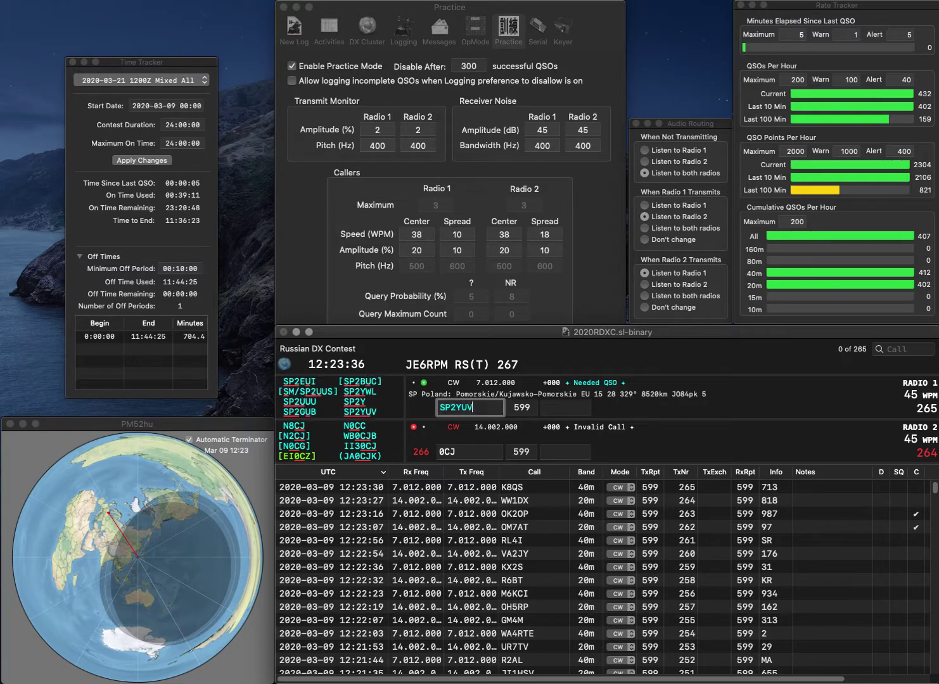
pyautogui.press('`')
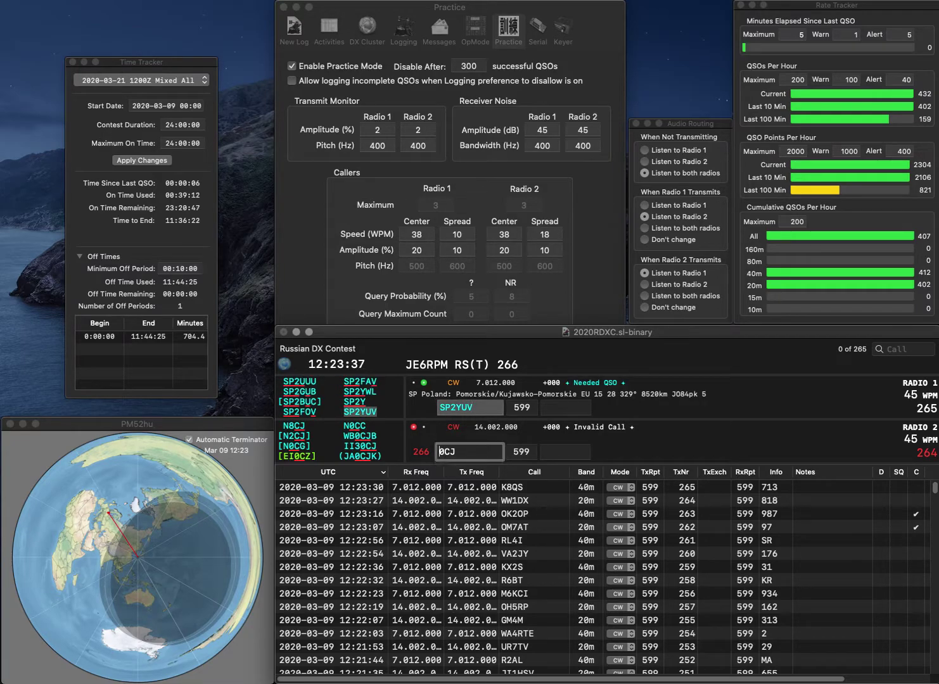
pyautogui.write('II3')
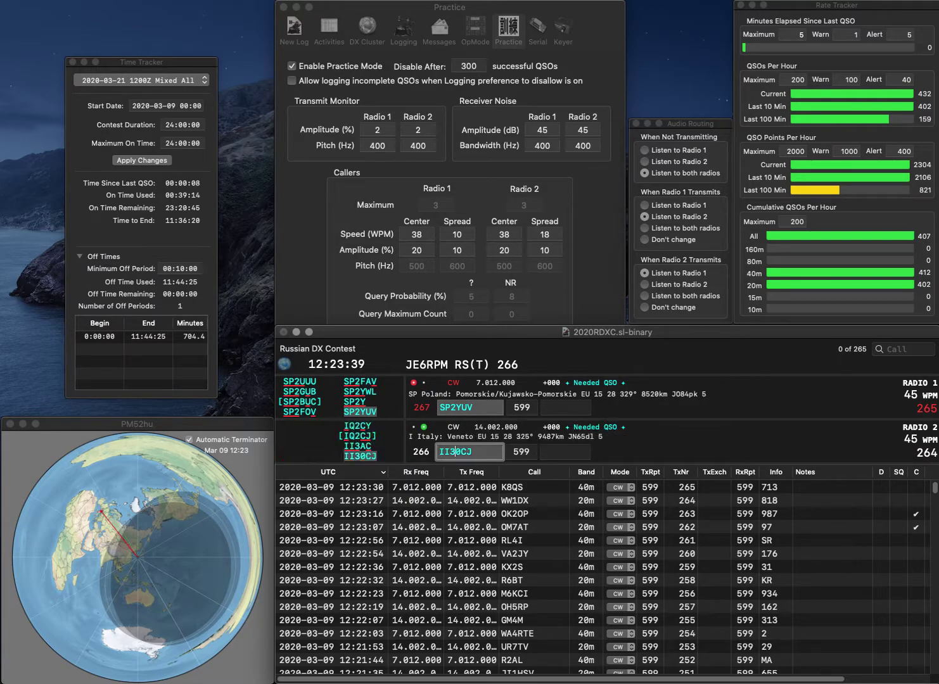
pyautogui.press('Return')
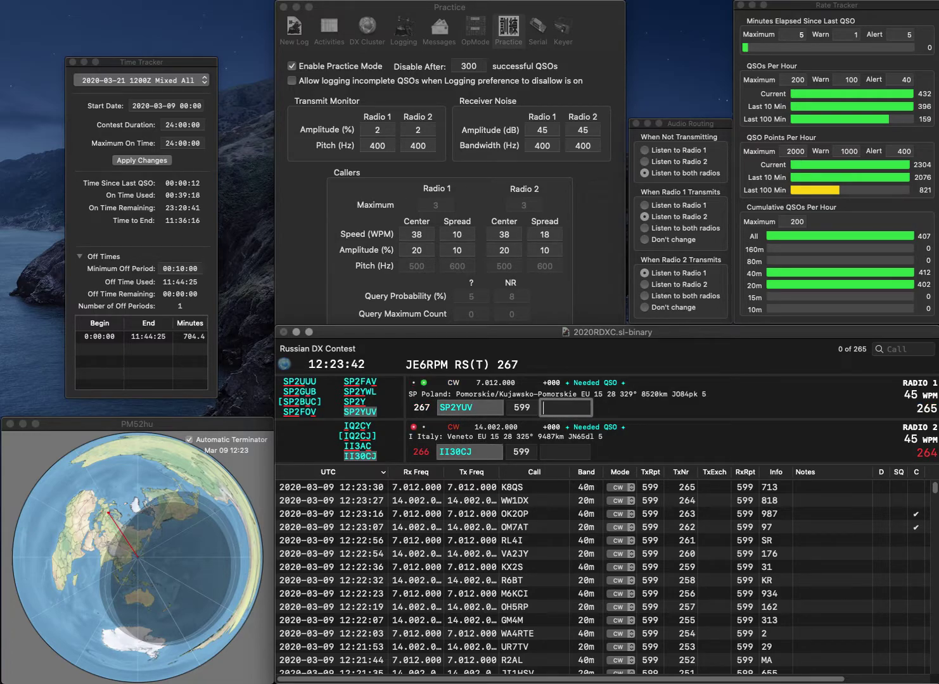
pyautogui.write('765')
pyautogui.press('Return')
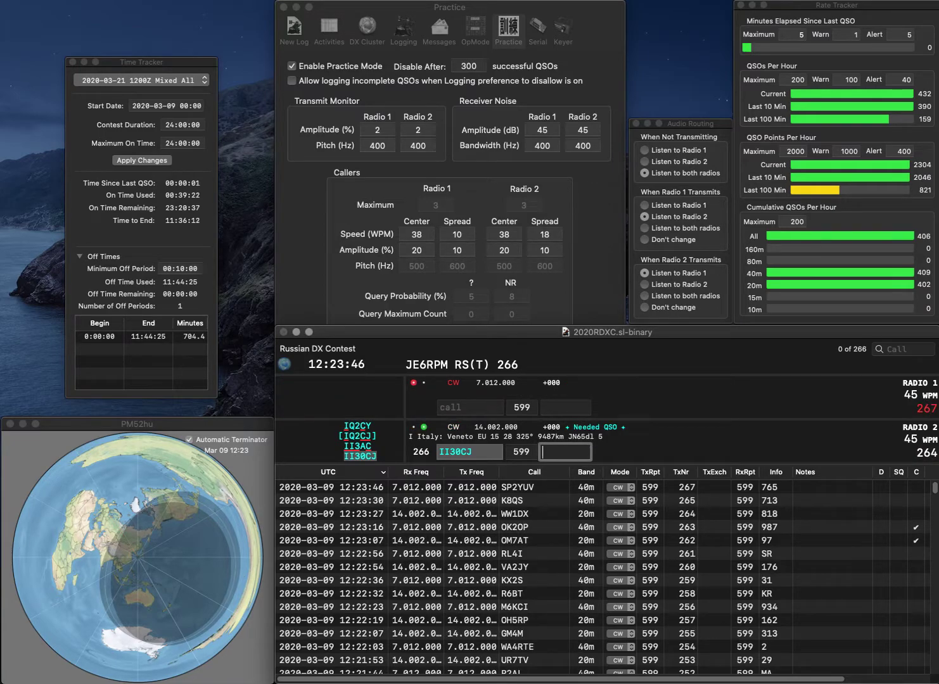
pyautogui.write('615')
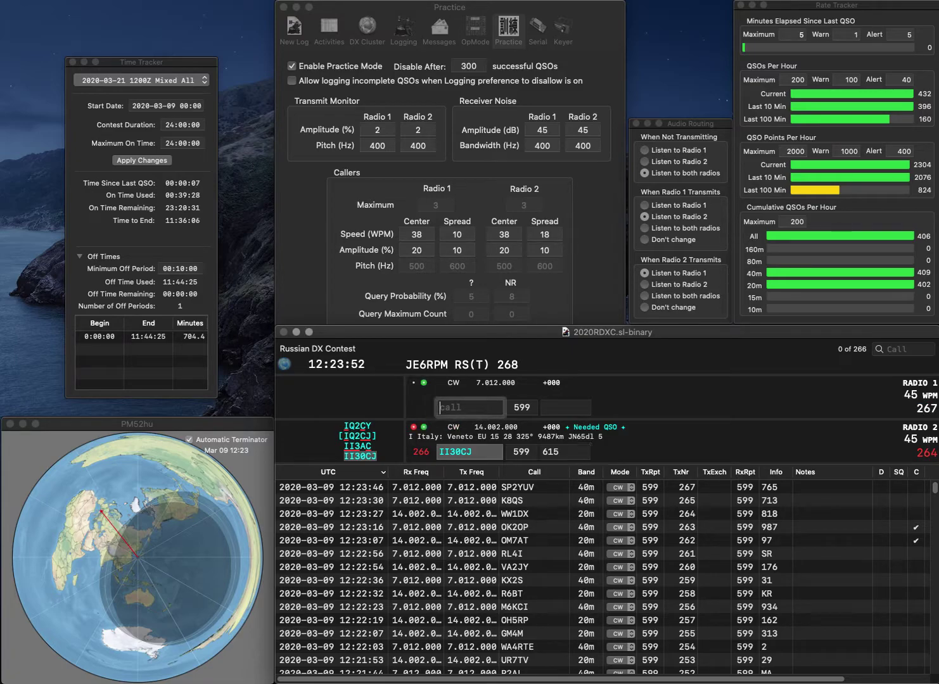
pyautogui.press('Return')
pyautogui.write('G')
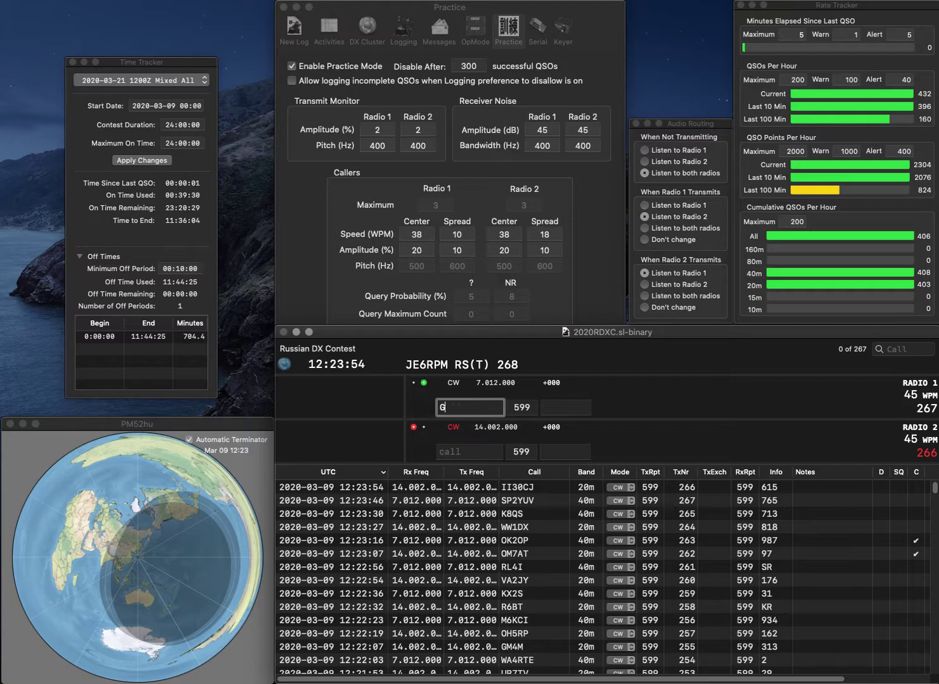
pyautogui.write('3SDM')
pyautogui.press('Return')
pyautogui.write('WB0RAU')
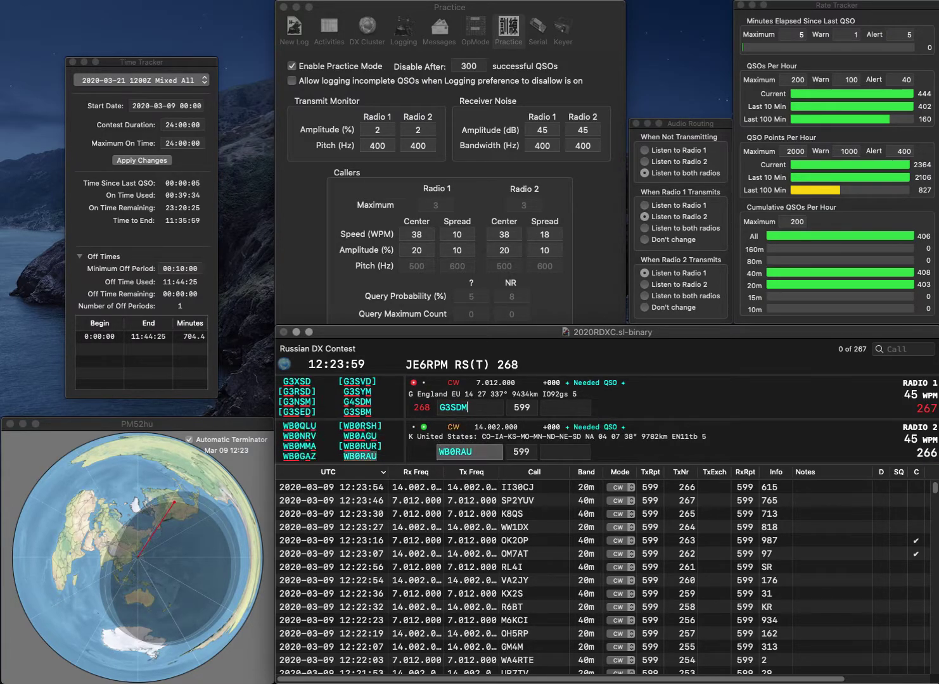
pyautogui.press('Return')
pyautogui.press('Left')
pyautogui.press('BackSpace')
pyautogui.write('B')
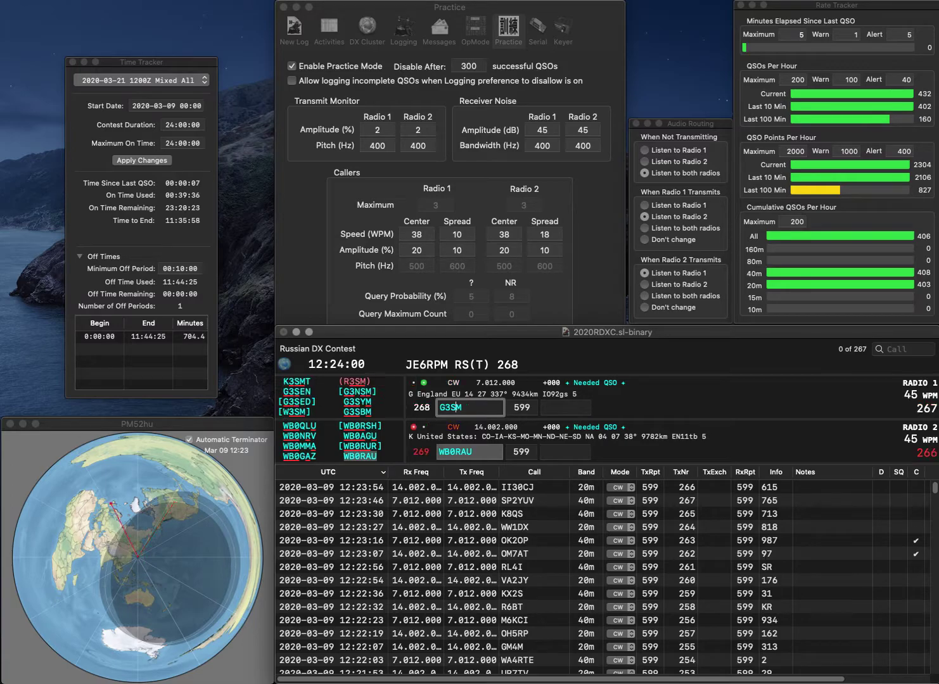
pyautogui.press('Return')
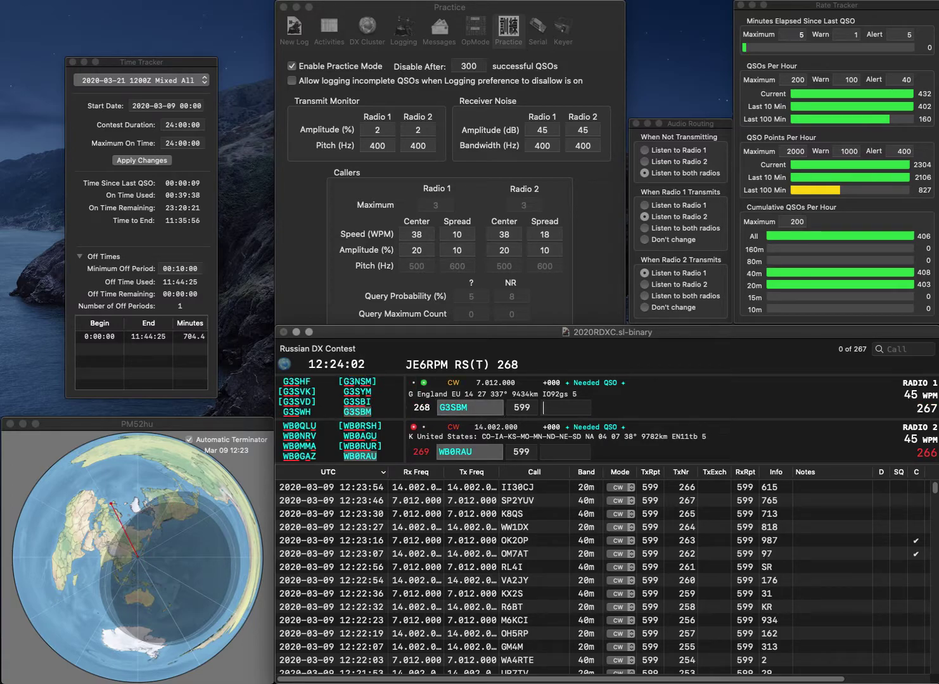
pyautogui.press('Tab')
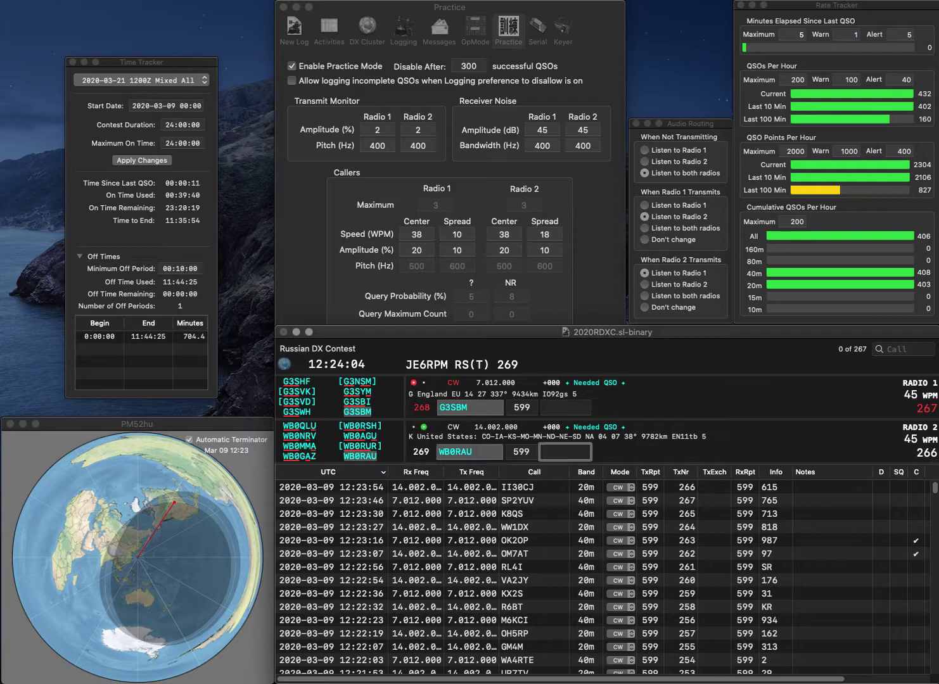
pyautogui.write('691')
pyautogui.press('Return')
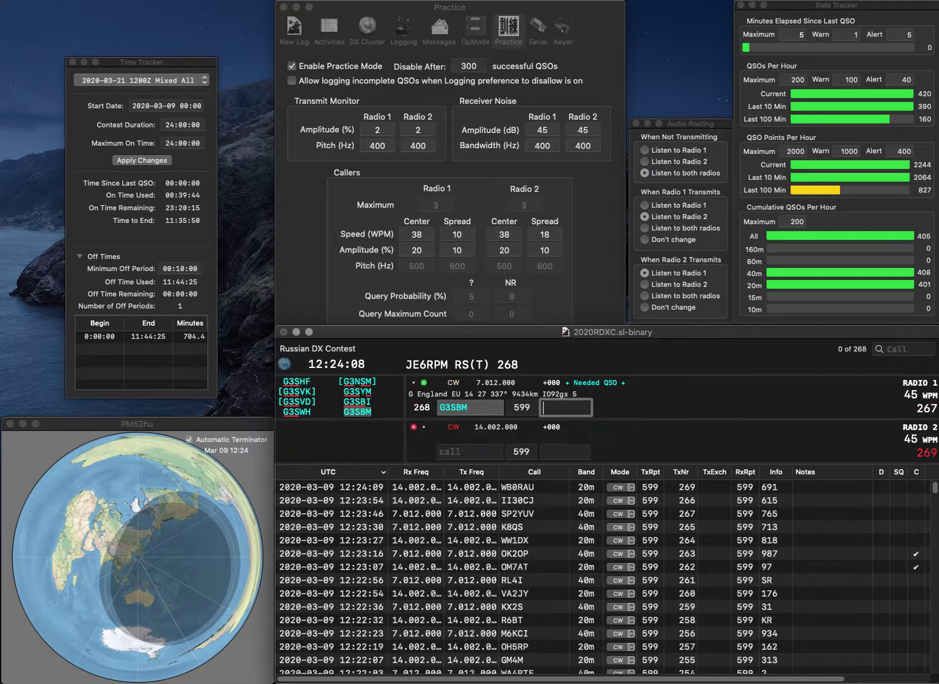
pyautogui.write('926')
pyautogui.press('Return')
# - Send the partial call 3QB on Radio 2, enter K6SQL on Radio 1, and complete the Radio 2 call sign as VA3QB
pyautogui.write('3QB')
pyautogui.press('Return')
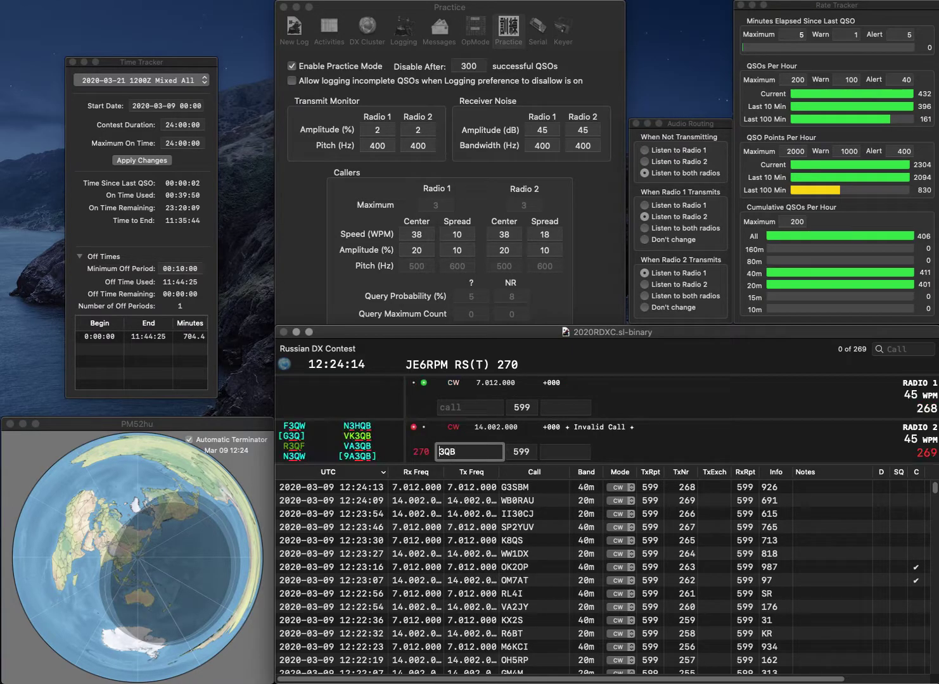
pyautogui.write('K6SQL')
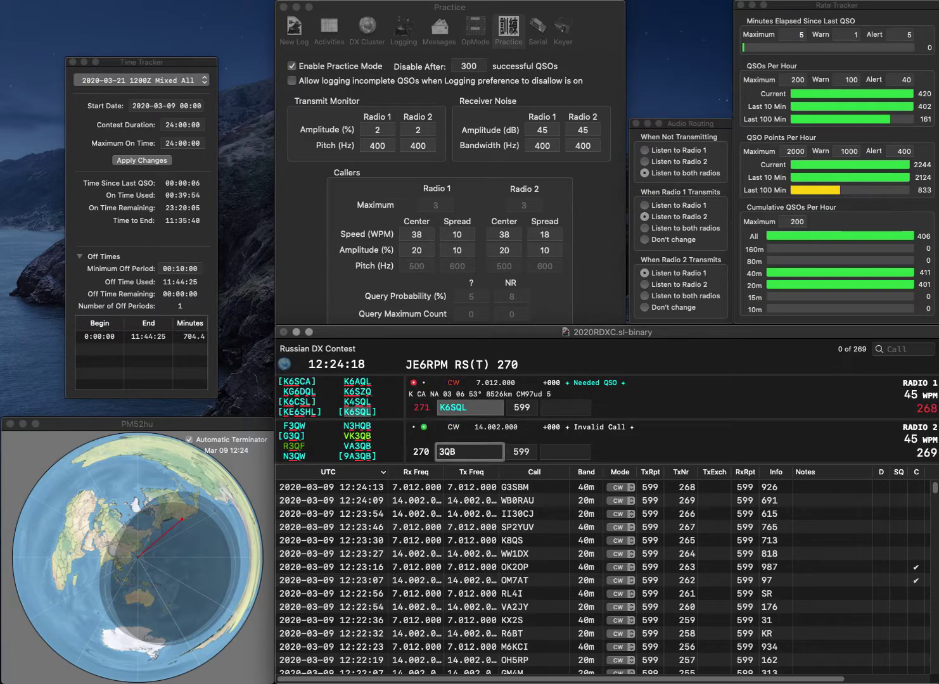
pyautogui.write('VA')
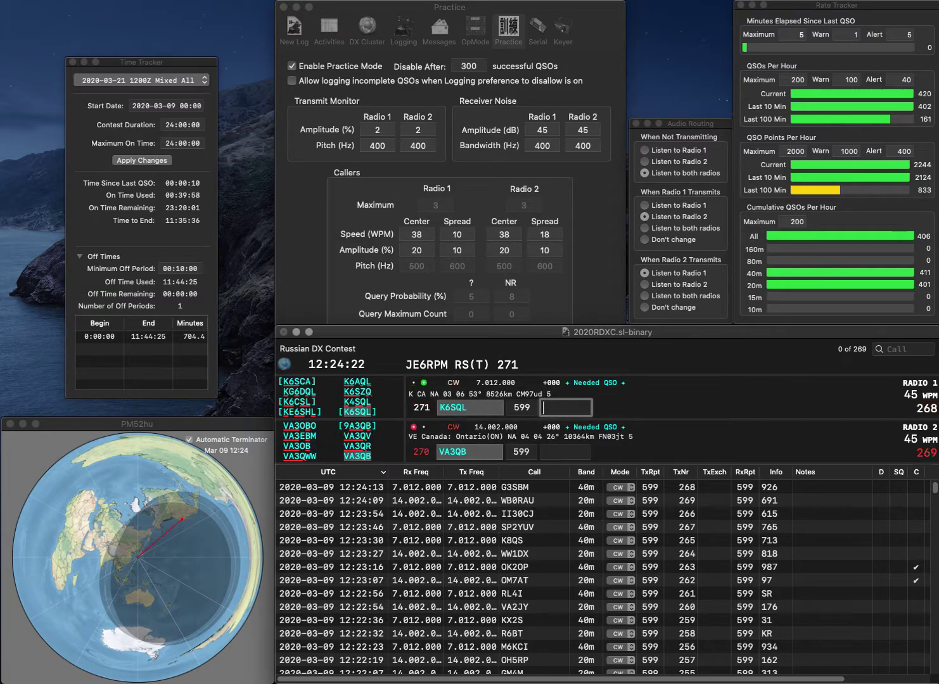
# - Log K6SQL on Radio 1 with received number 382 and VA3QB on Radio 2 with received number 246
pyautogui.write('382')
pyautogui.press('Return')
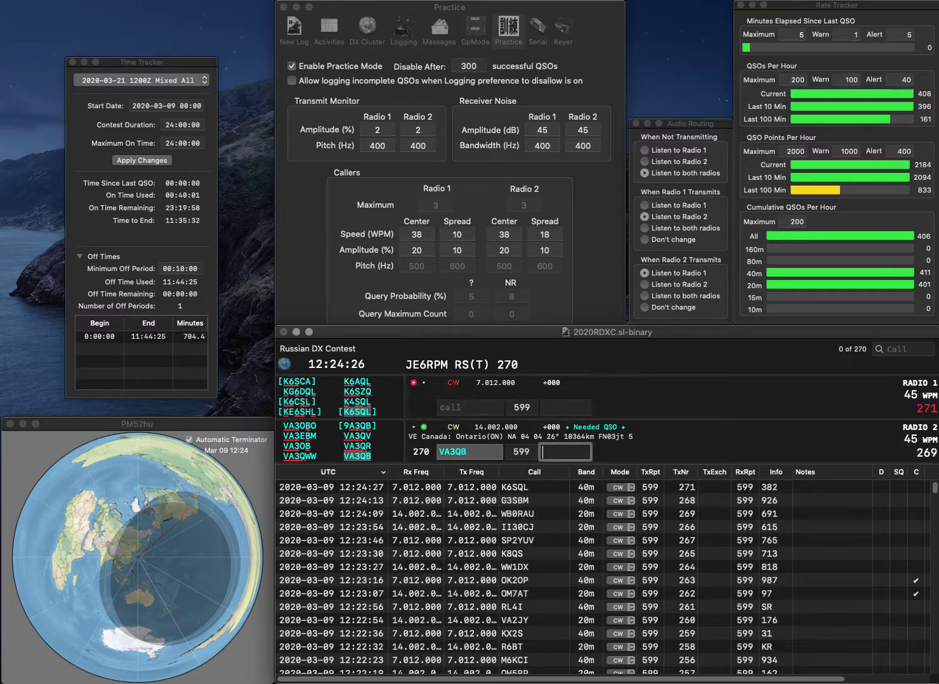
pyautogui.write('246')
pyautogui.press('Return')
# - Enter MM0AOQ on Radio 1, sending the exchange, and enter WP2T on Radio 2
pyautogui.write('MM0A')
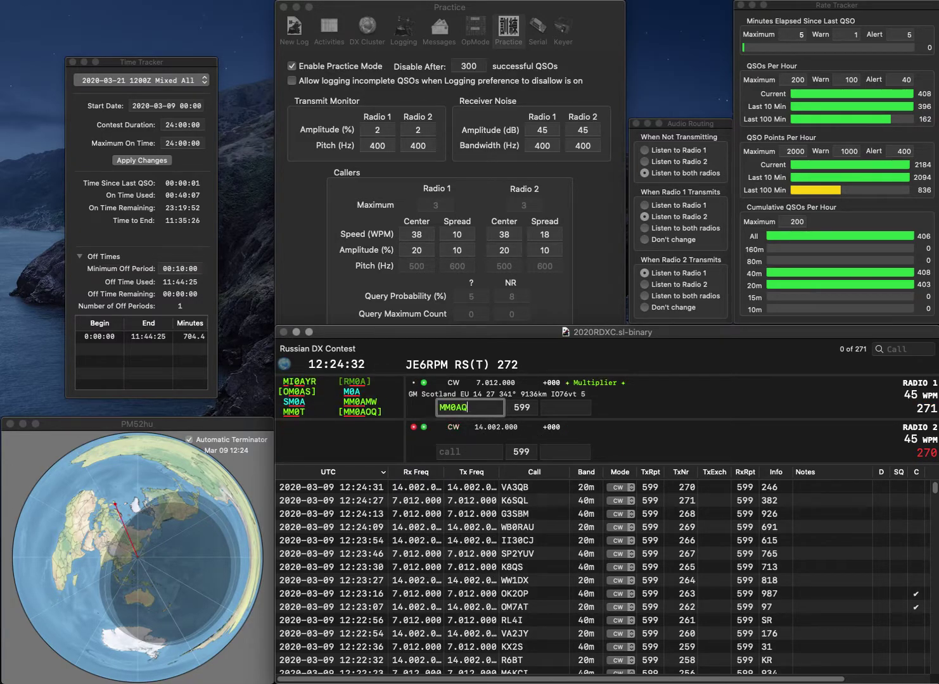
pyautogui.write('OQ')
pyautogui.press('Return')
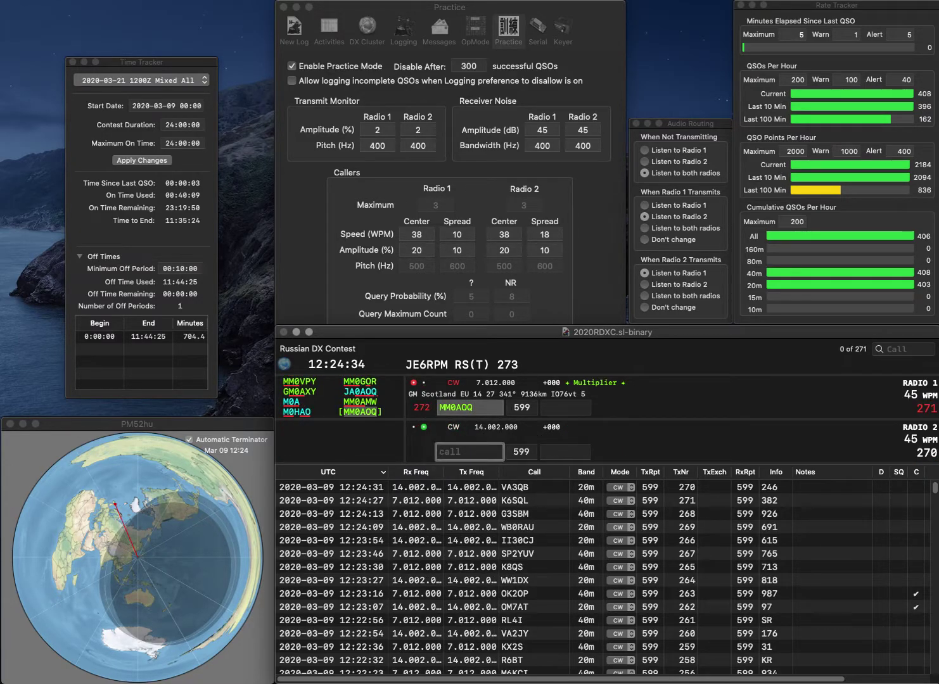
pyautogui.write('WP2T')
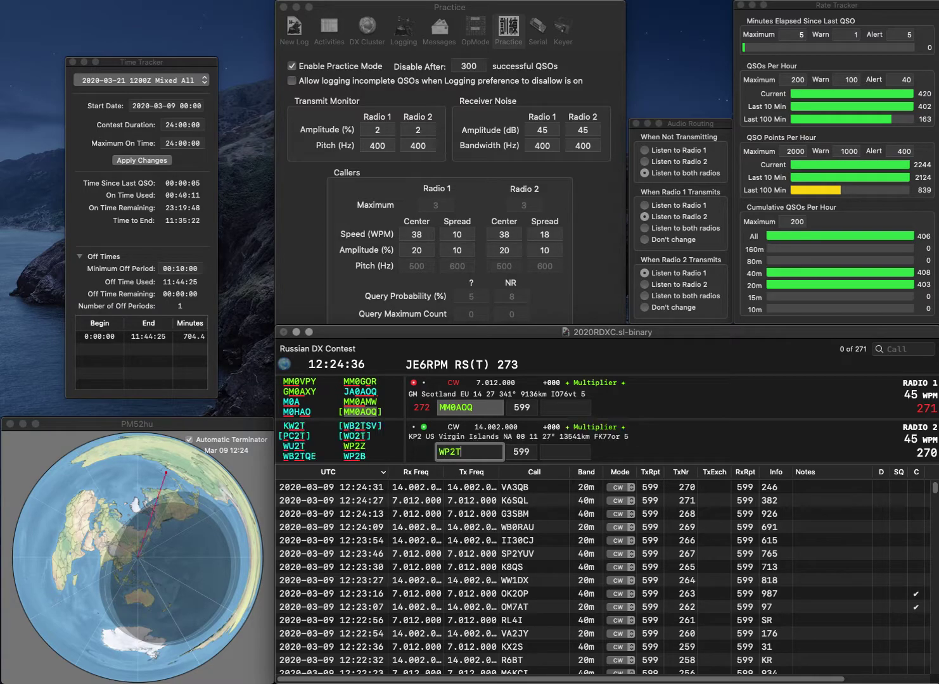
pyautogui.press('Left')
pyautogui.press('Left')
pyautogui.press('Left')
pyautogui.press('BackSpace')
pyautogui.write('P')
pyautogui.press('Return')
pyautogui.press('Tab')
pyautogui.write('919')
pyautogui.press('Return')
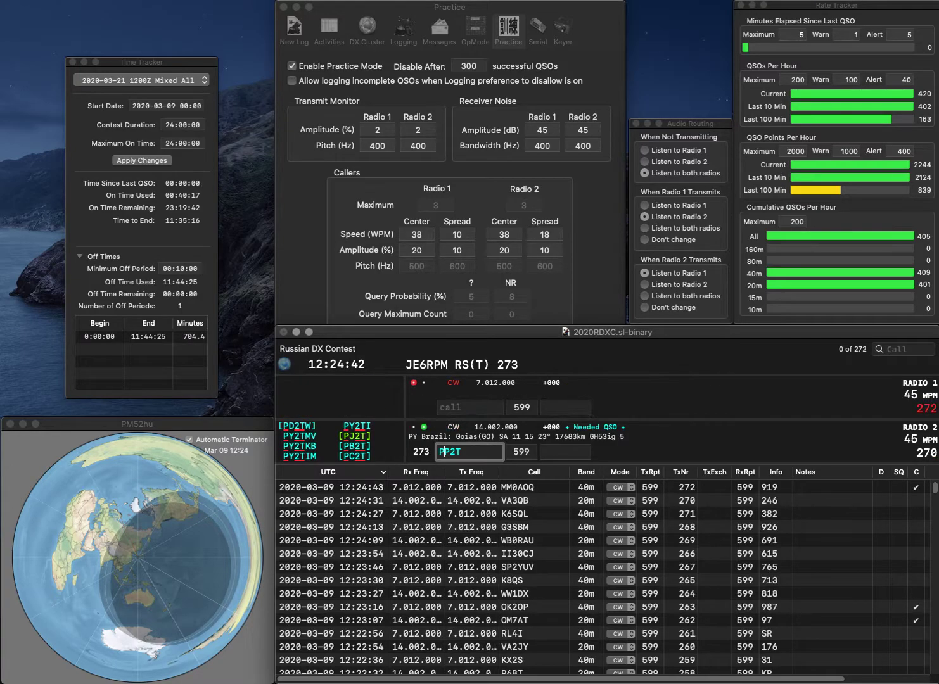
# - Correct the Radio 2 call sign to PJ2T and enter S52GS on Radio 1, sending both exchanges
pyautogui.press('BackSpace')
pyautogui.press('BackSpace')
pyautogui.press('BackSpace')
pyautogui.write('J2T')
pyautogui.press('Return')
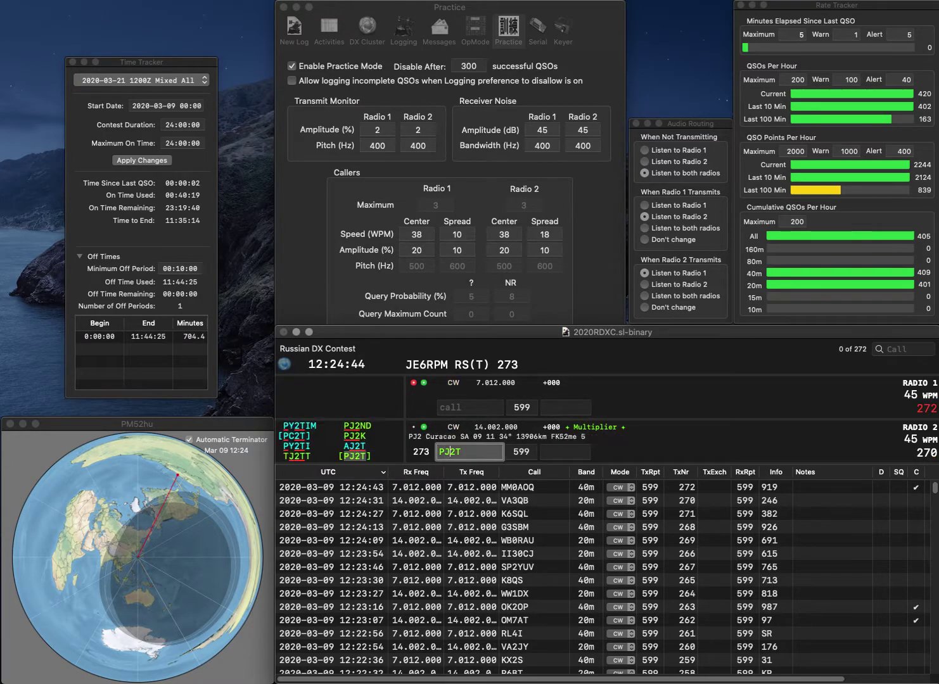
pyautogui.write('2')
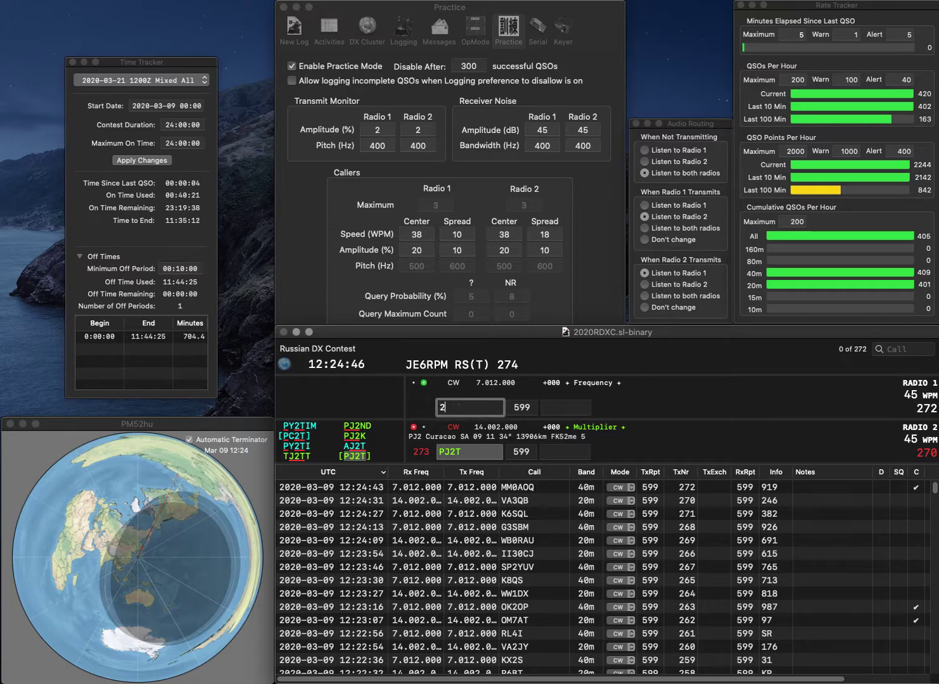
pyautogui.write('GSS52GS')
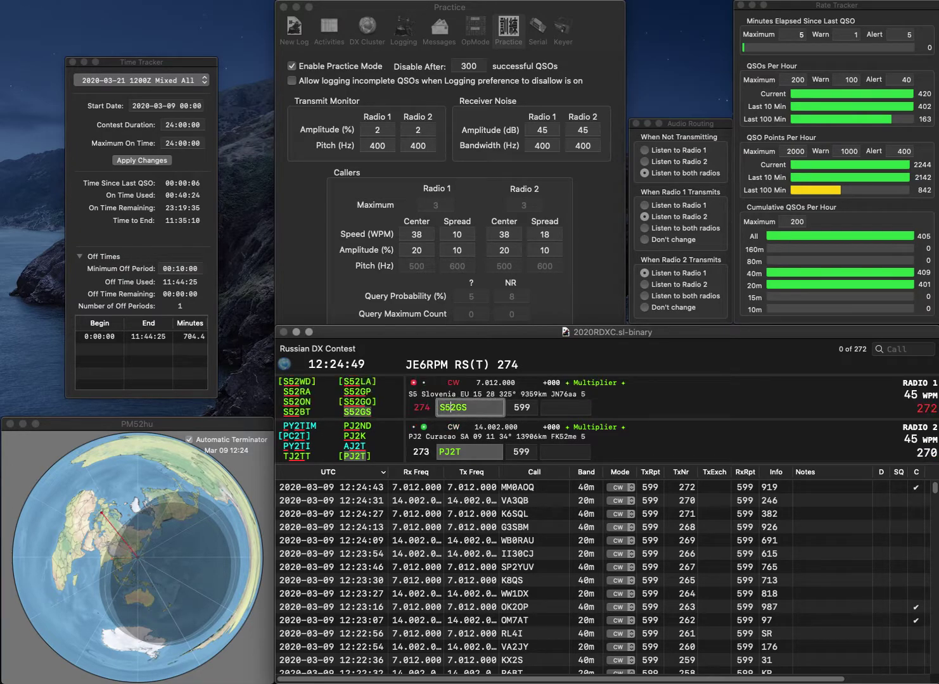
pyautogui.press('Return')
pyautogui.write('621')
pyautogui.press('Return')
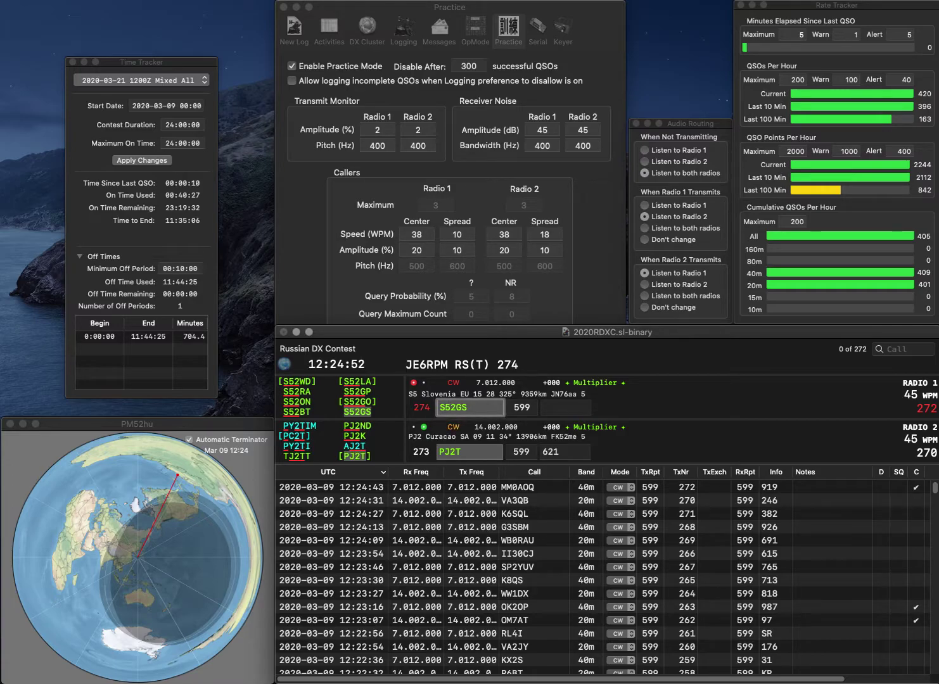
pyautogui.press('Return')
pyautogui.write('60')
pyautogui.press('Return')
# - Enter W4CRV on Radio 2 and LZ1OJ on Radio 1, sending both exchanges
pyautogui.write('W4')
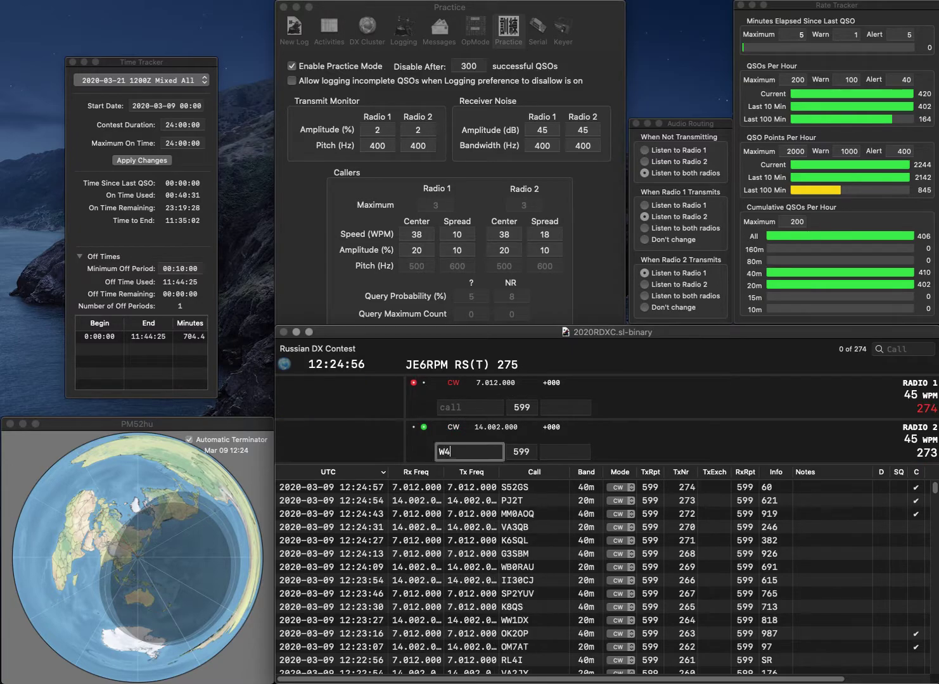
pyautogui.write('CRV')
pyautogui.press('Return')
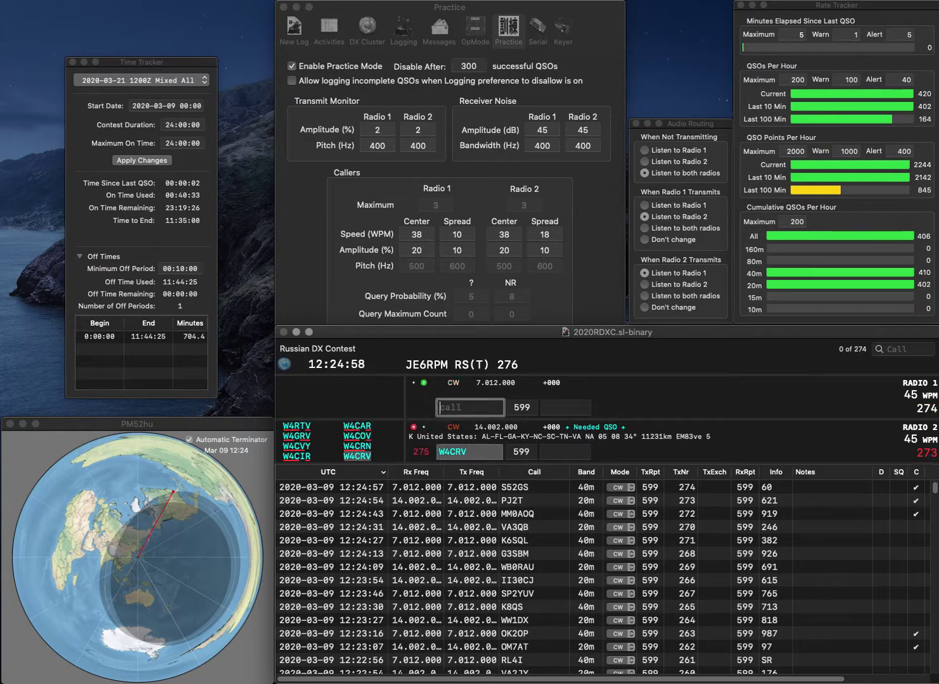
pyautogui.write('LZ1OJ')
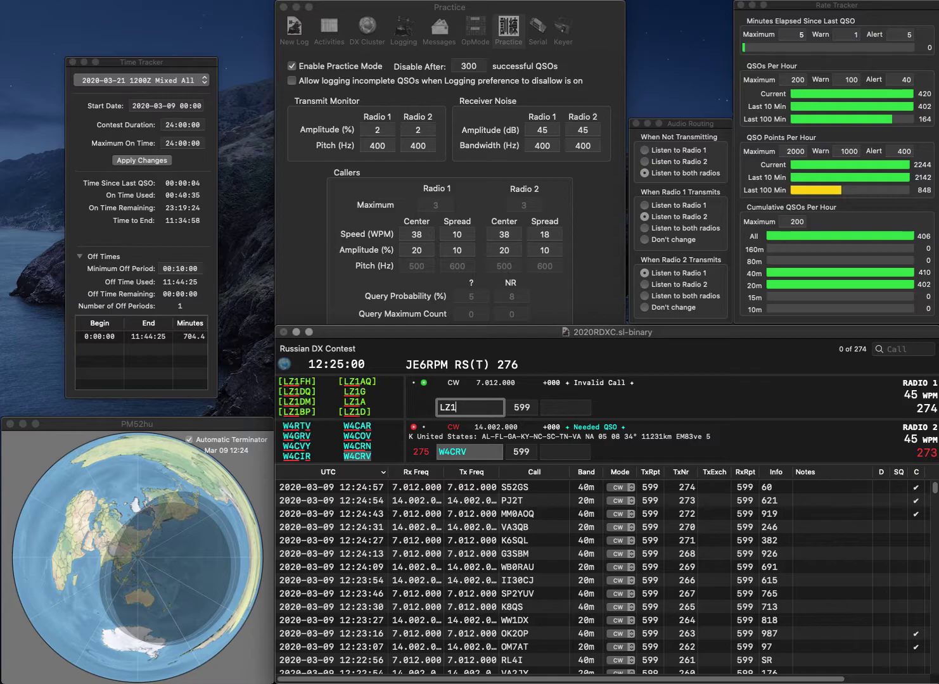
pyautogui.press('Return')
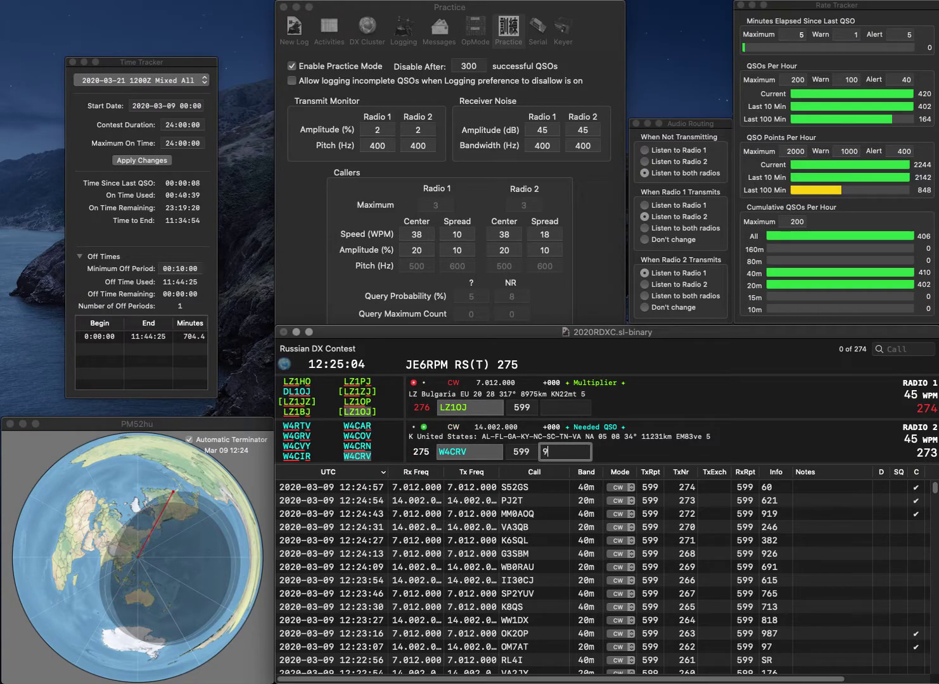
pyautogui.press('Return')
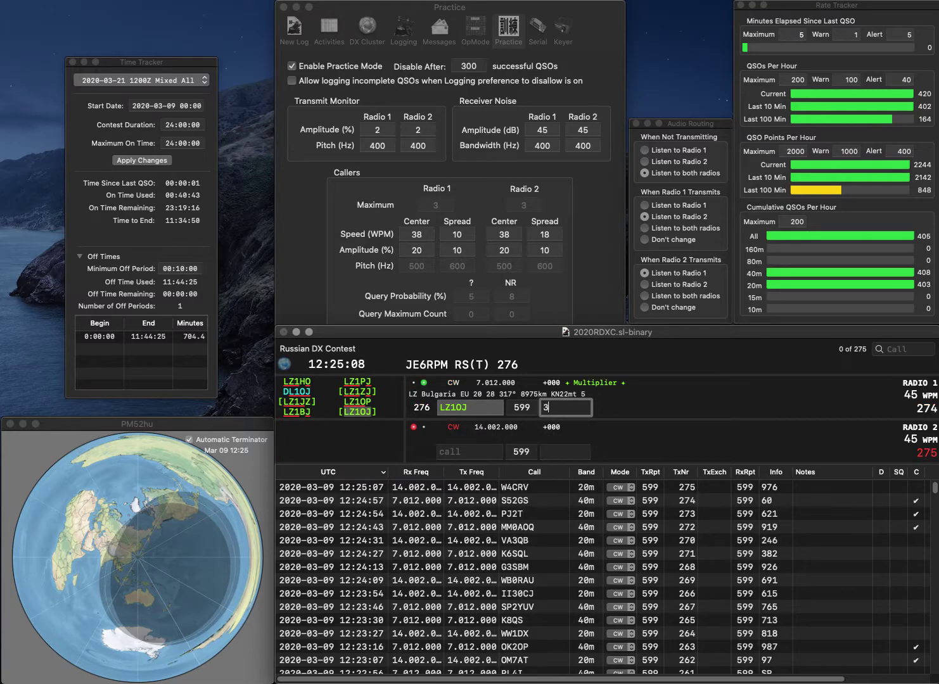
pyautogui.write('392')
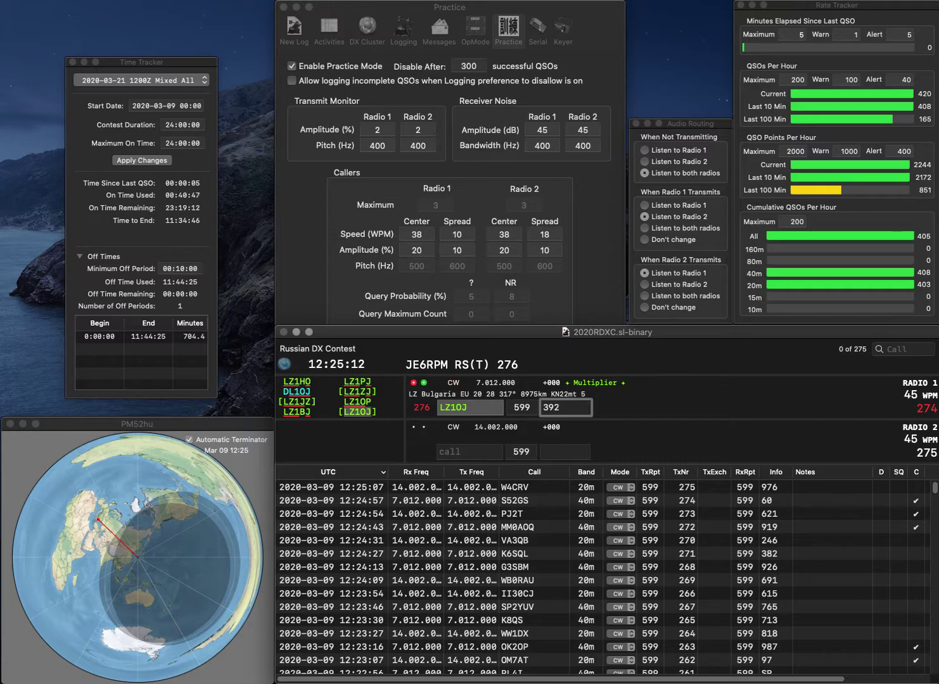
pyautogui.press('Return')
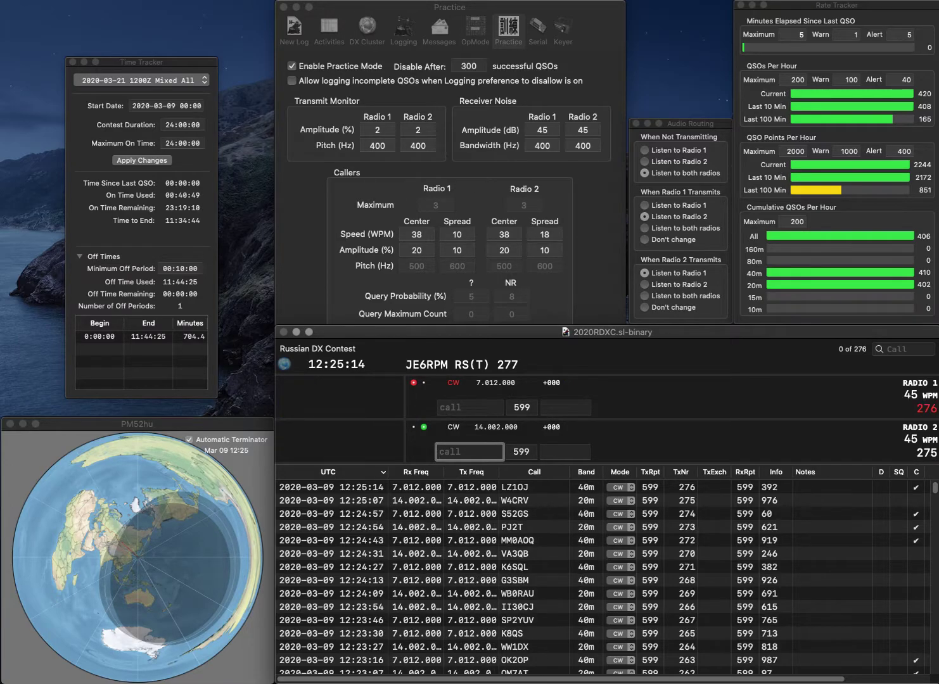
pyautogui.write('W0ERE')
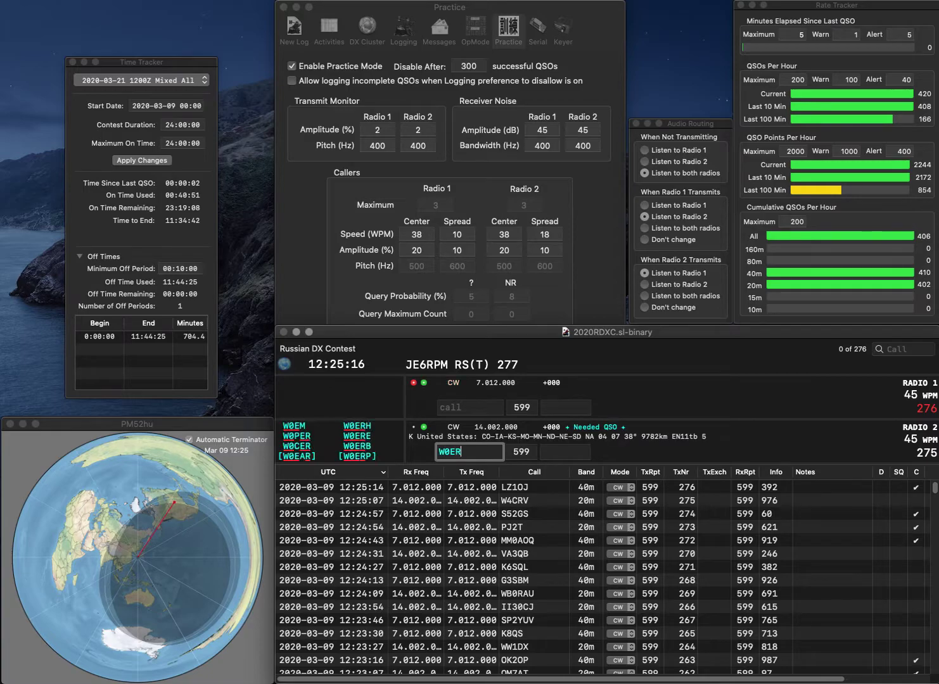
pyautogui.press('Return')
pyautogui.write('G4LWF')
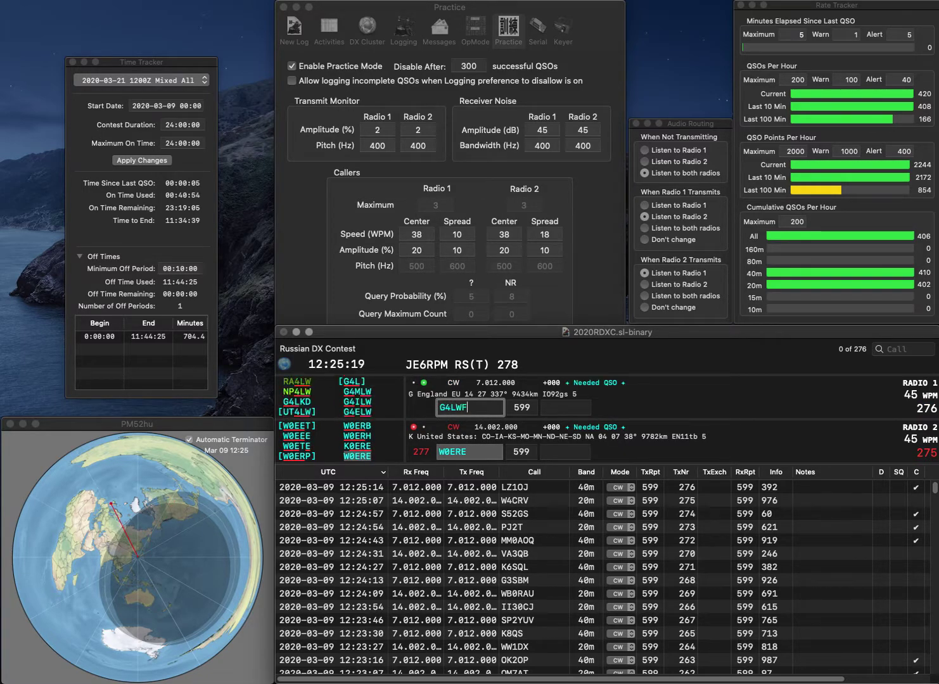
pyautogui.press('Return')
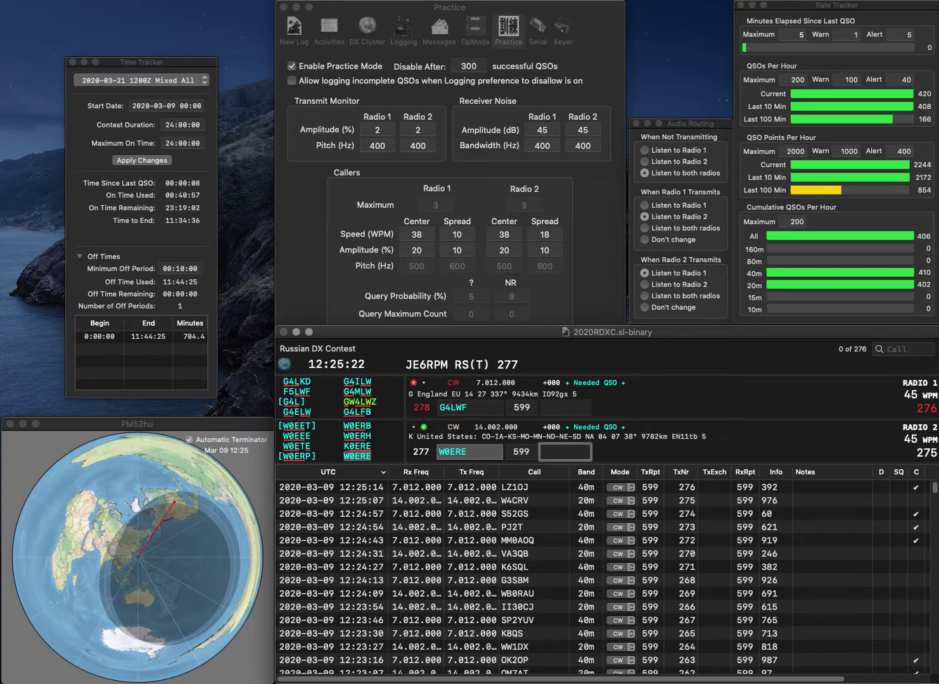
pyautogui.write('786')
pyautogui.press('Return')
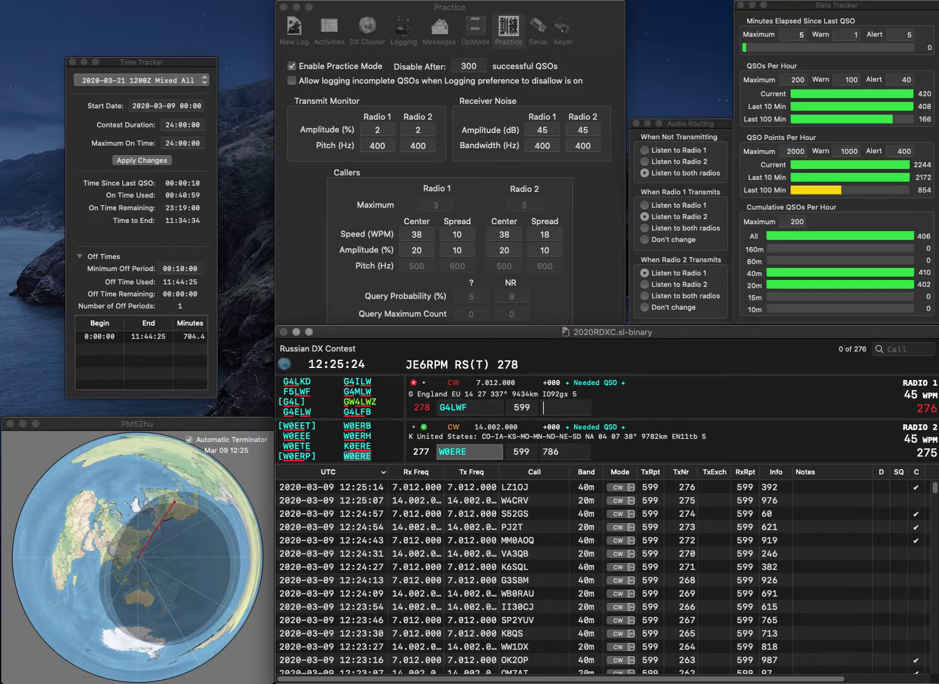
pyautogui.press('Delete')
pyautogui.write('F5')
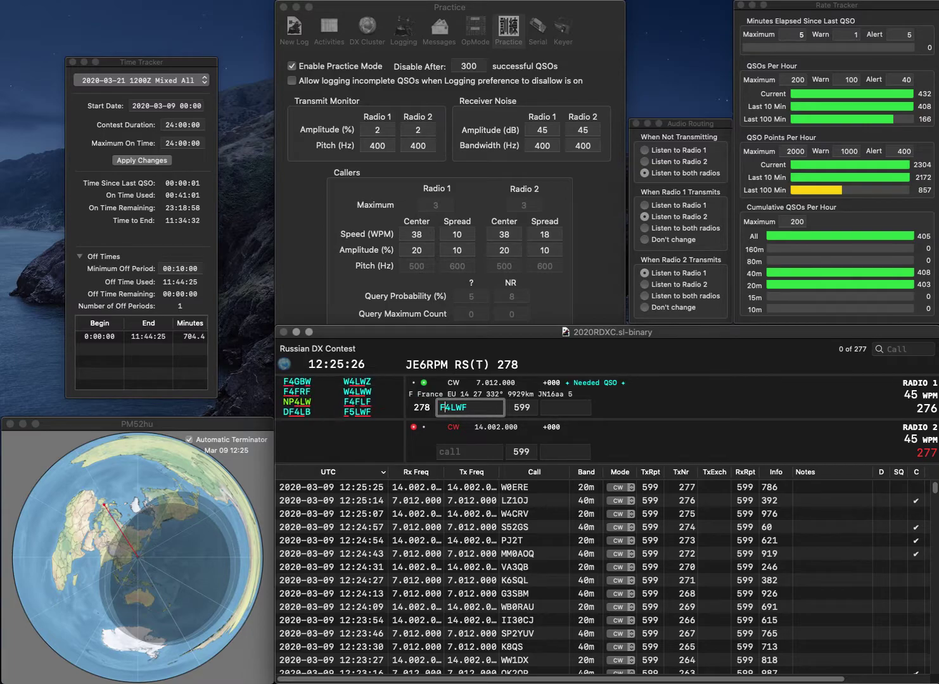
pyautogui.press('Return')
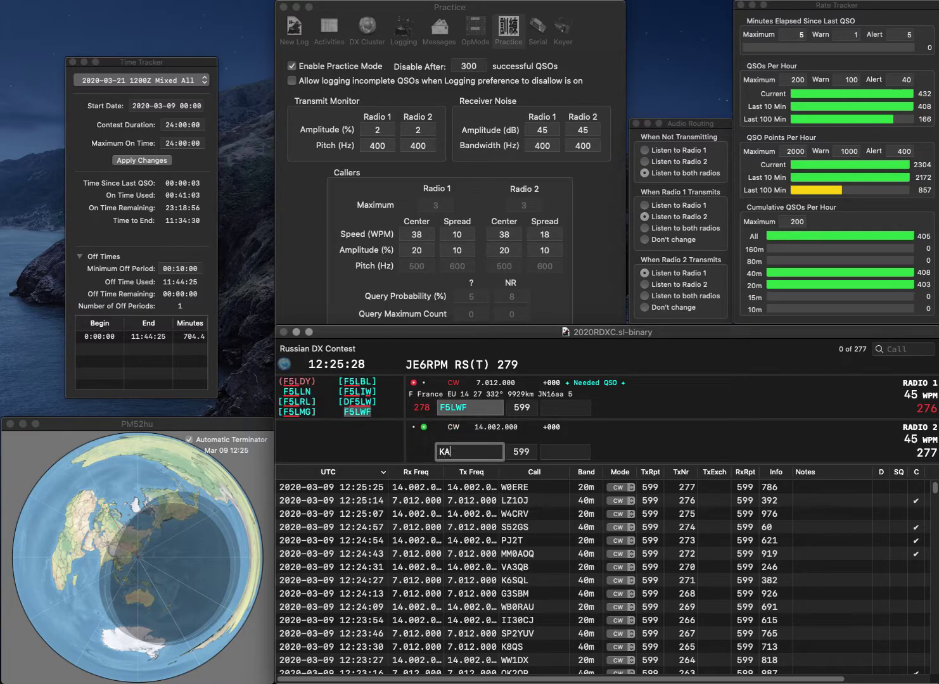
pyautogui.write('KA3YTX')
pyautogui.press('Return')
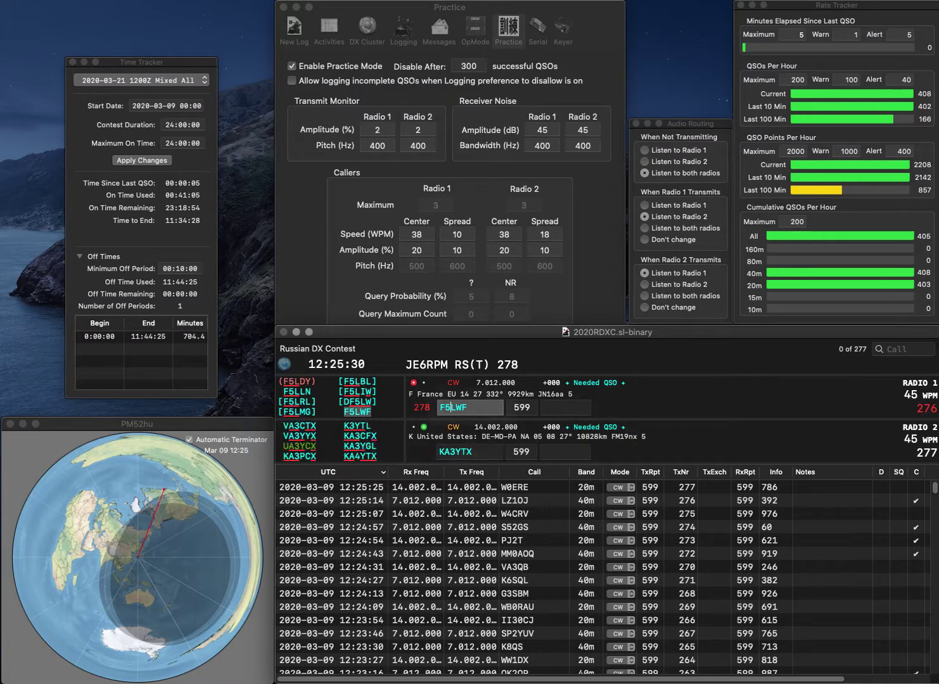
pyautogui.click(566, 407)
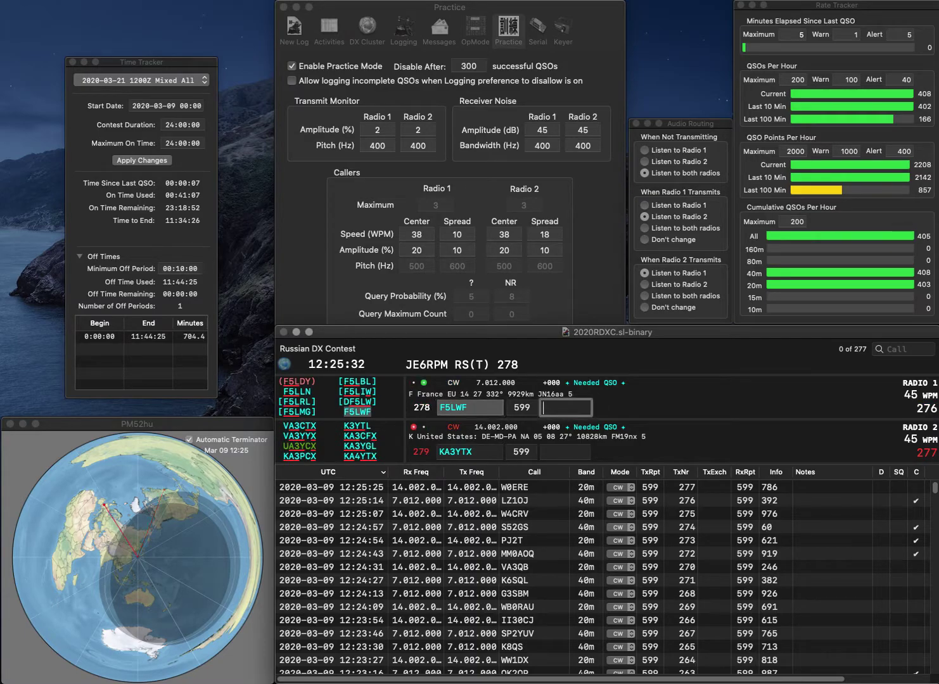
pyautogui.write('261')
pyautogui.press('Return')
pyautogui.press('Left')
pyautogui.press('Left')
pyautogui.press('Left')
pyautogui.press('Left')
pyautogui.press('BackSpace')
pyautogui.write('4')
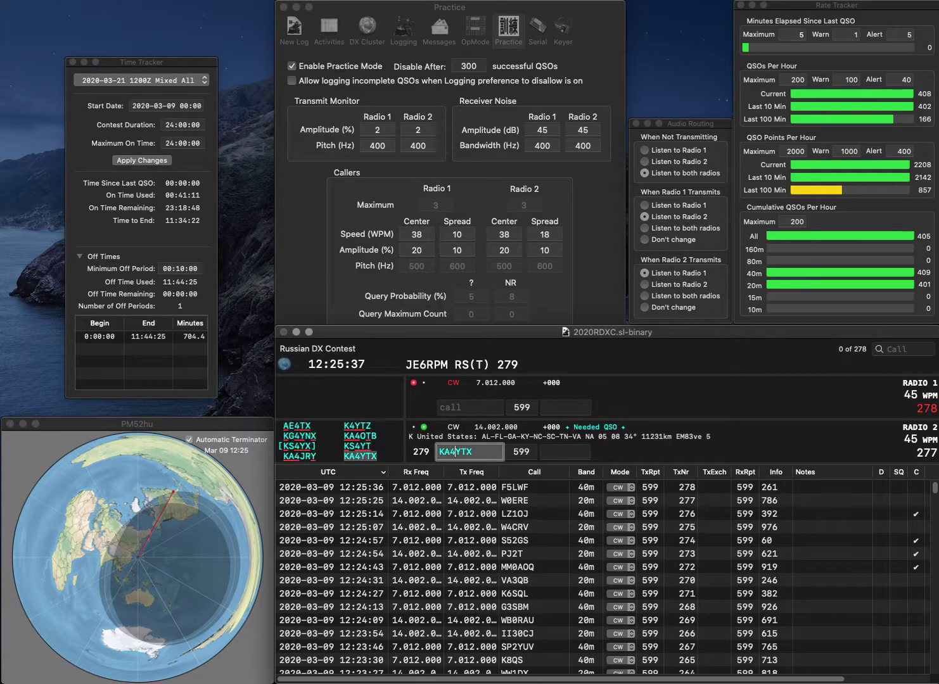
pyautogui.press('Return')
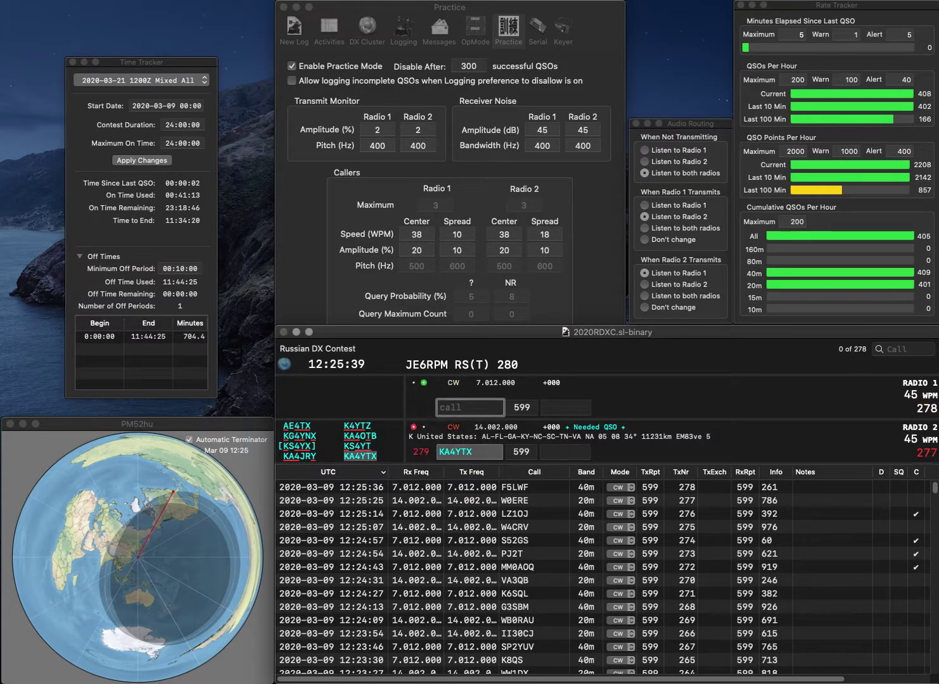
pyautogui.write('KI4BQ')
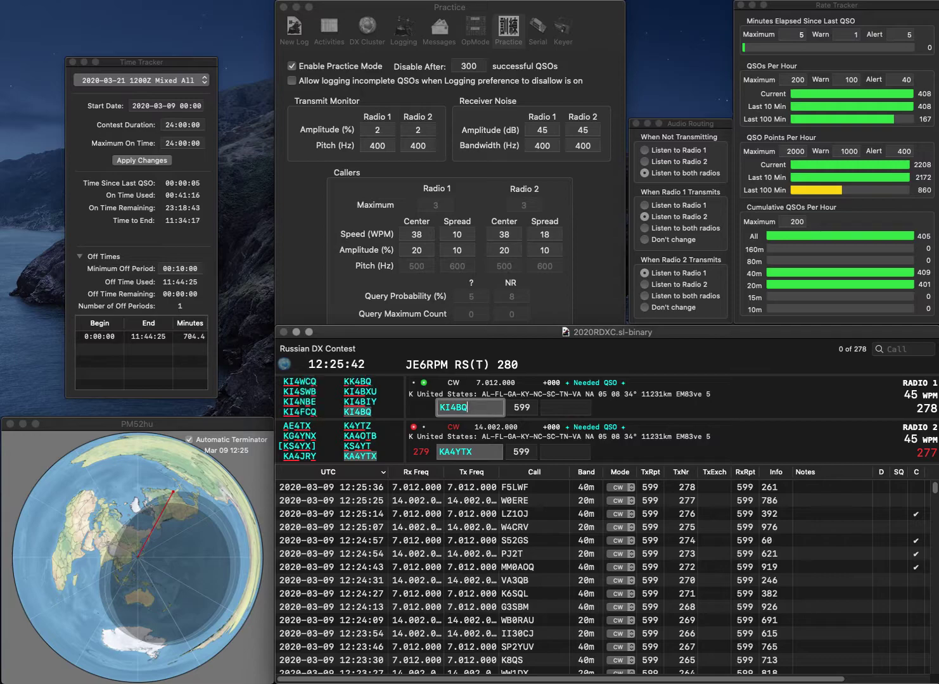
pyautogui.press('Return')
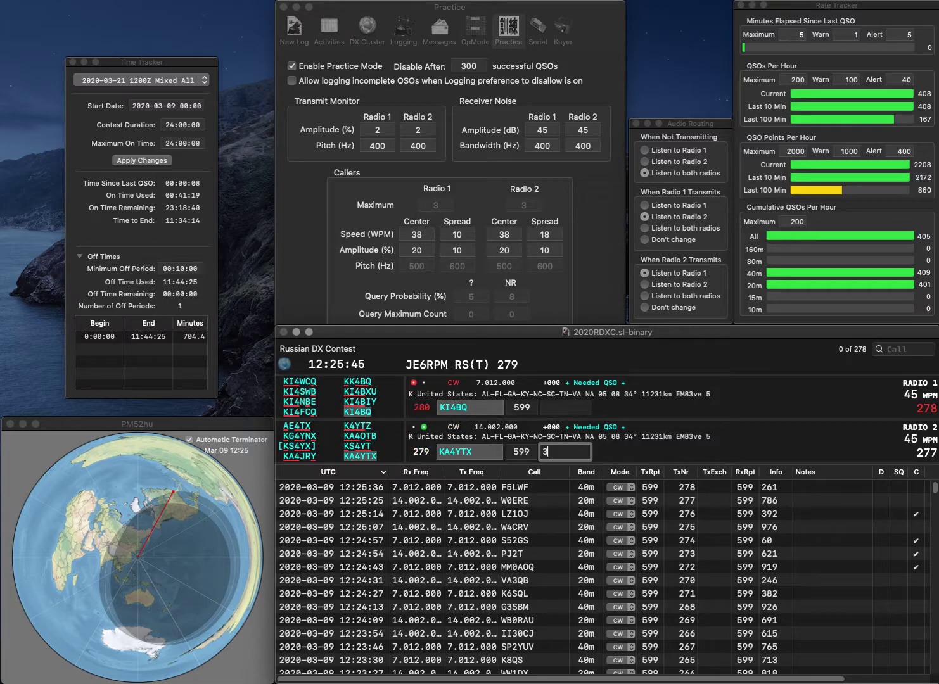
pyautogui.write('31')
pyautogui.press('Return')
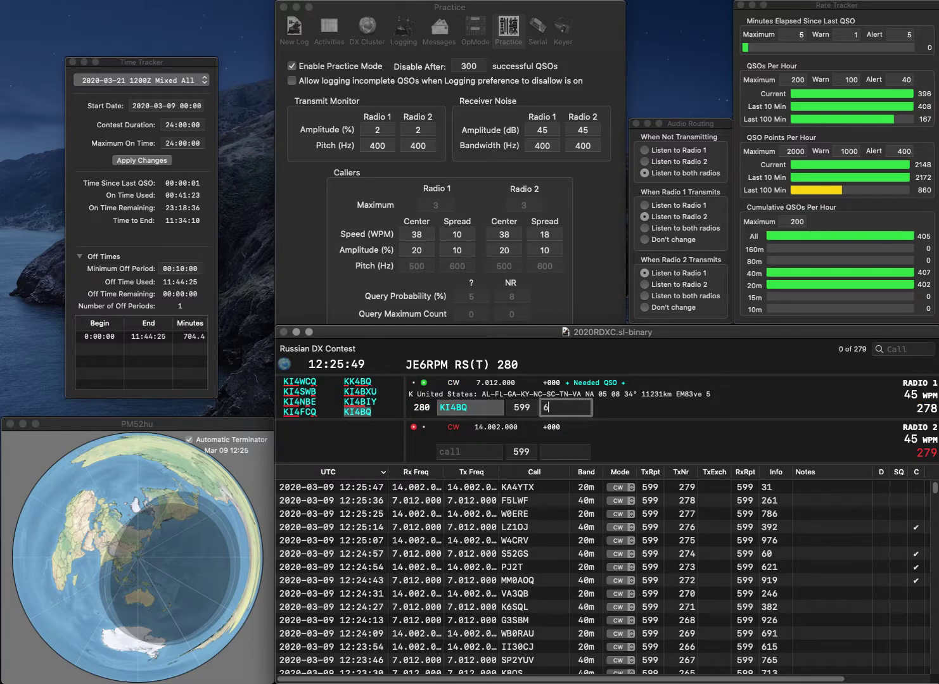
pyautogui.write('06')
pyautogui.press('Return')
# - Enter RW3PZ on Radio 2 and DJ6TB on Radio 1, sending both exchanges
pyautogui.write('RW3PZ')
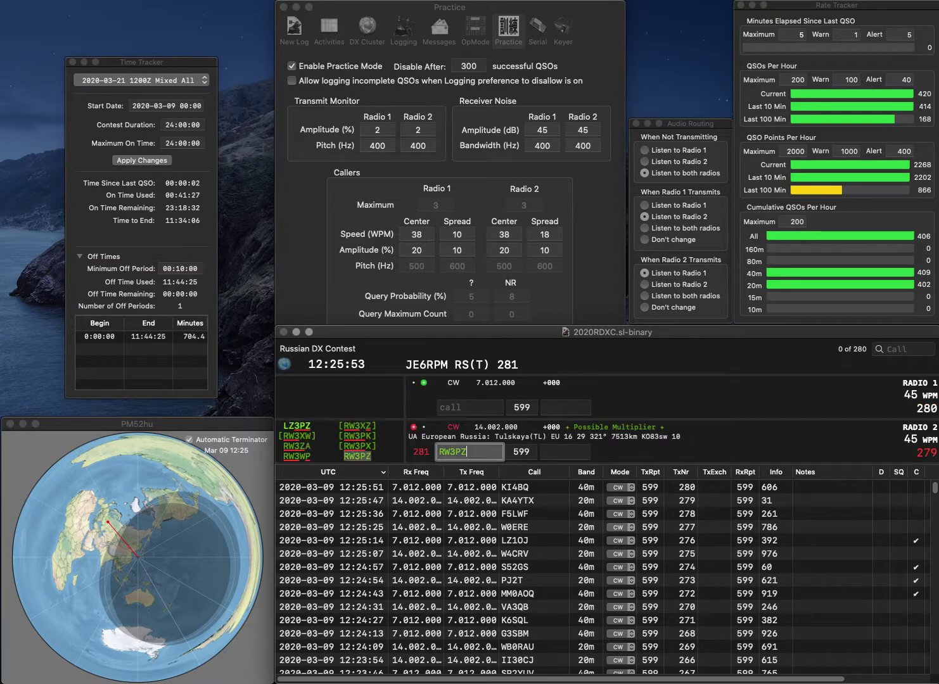
pyautogui.press('Return')
pyautogui.write('DJ6TB')
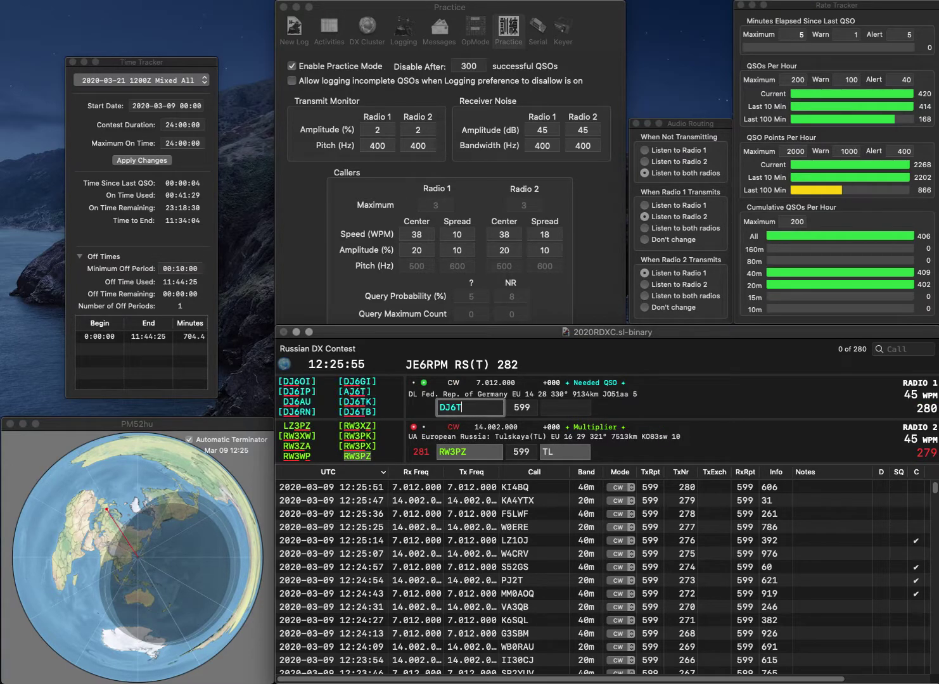
pyautogui.press('Return')
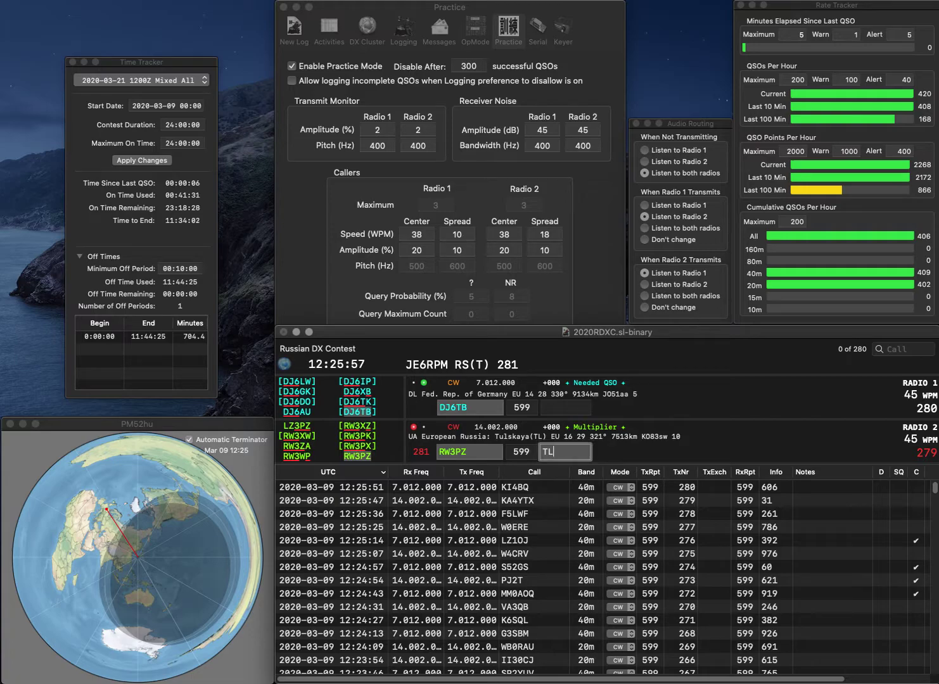
# - Log RW3PZ on Radio 2 with received oblast TL and DJ6TB on Radio 1 with received number 791
pyautogui.press('Return')
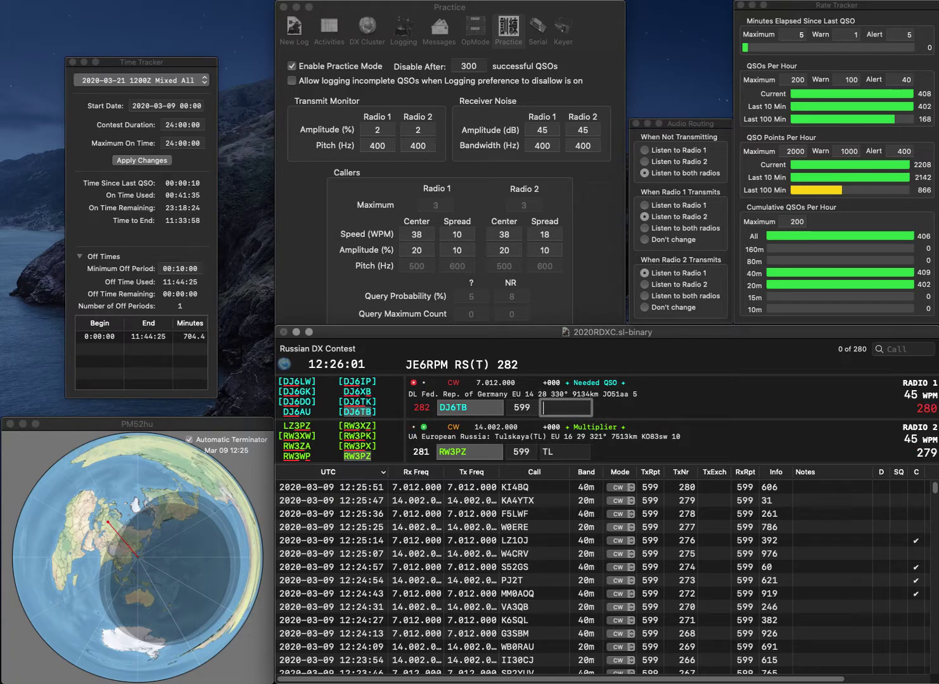
pyautogui.write('79')
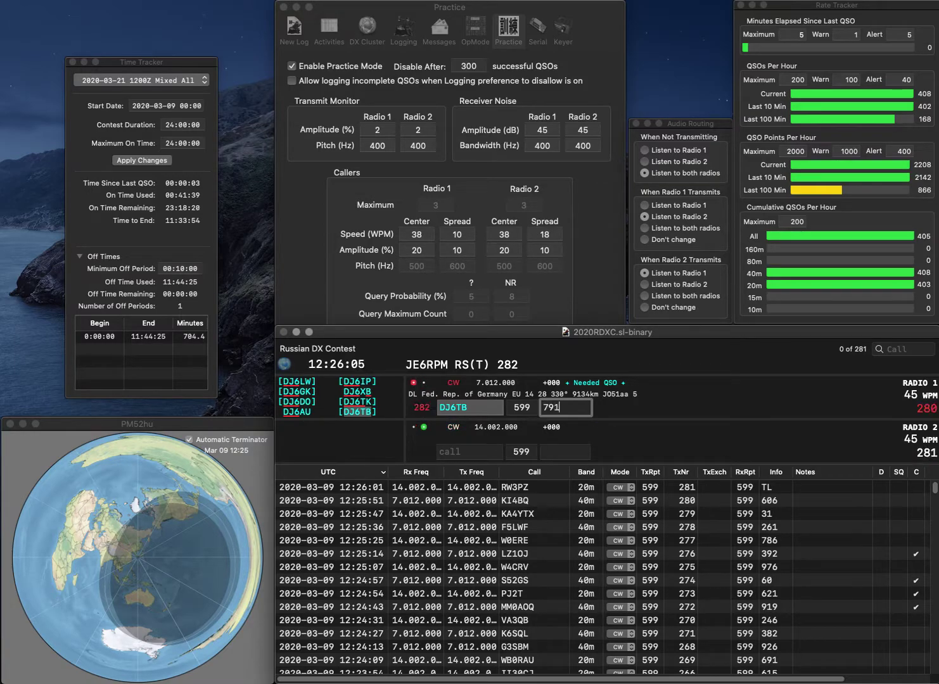
pyautogui.write('1')
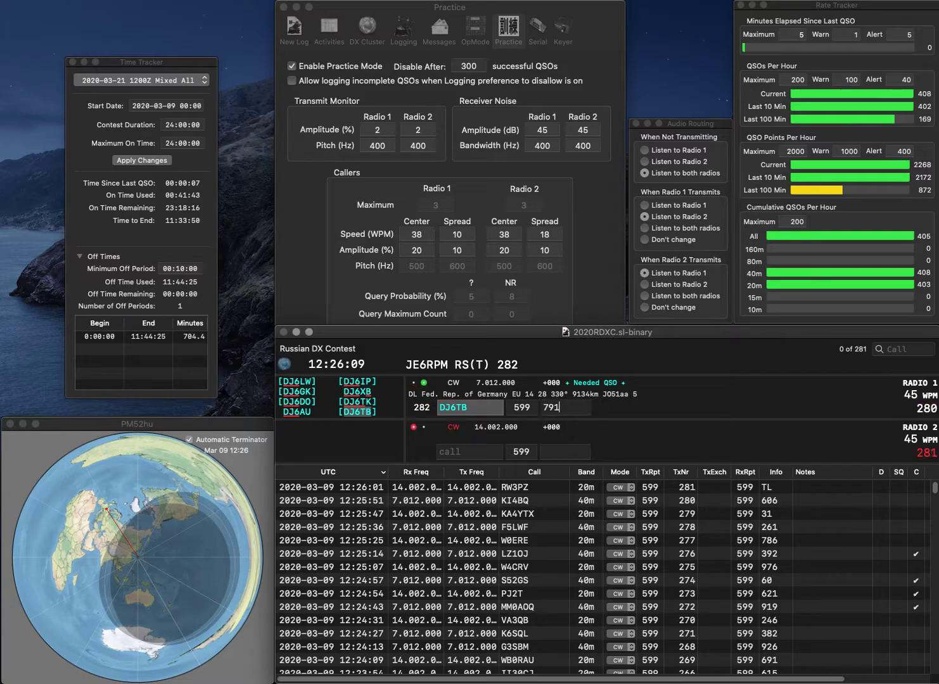
pyautogui.press('Return')
# - Enter SV1NJA on Radio 2 and LY5T on Radio 1, sending both exchanges
pyautogui.write('SV1NJA')
pyautogui.press('Return')
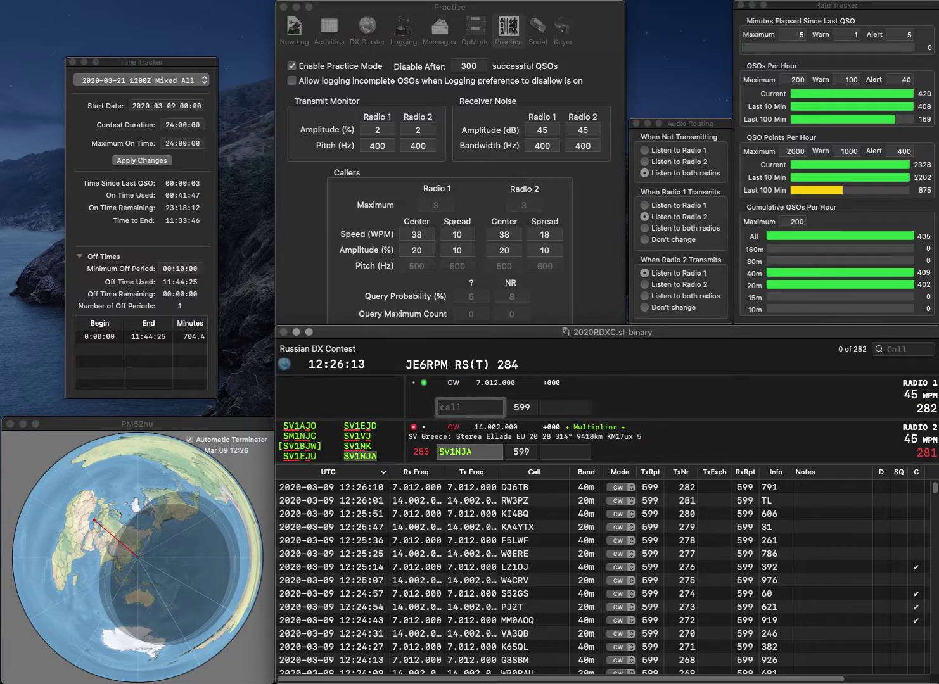
pyautogui.write('LY5T')
pyautogui.press('Return')
pyautogui.click(565, 452)
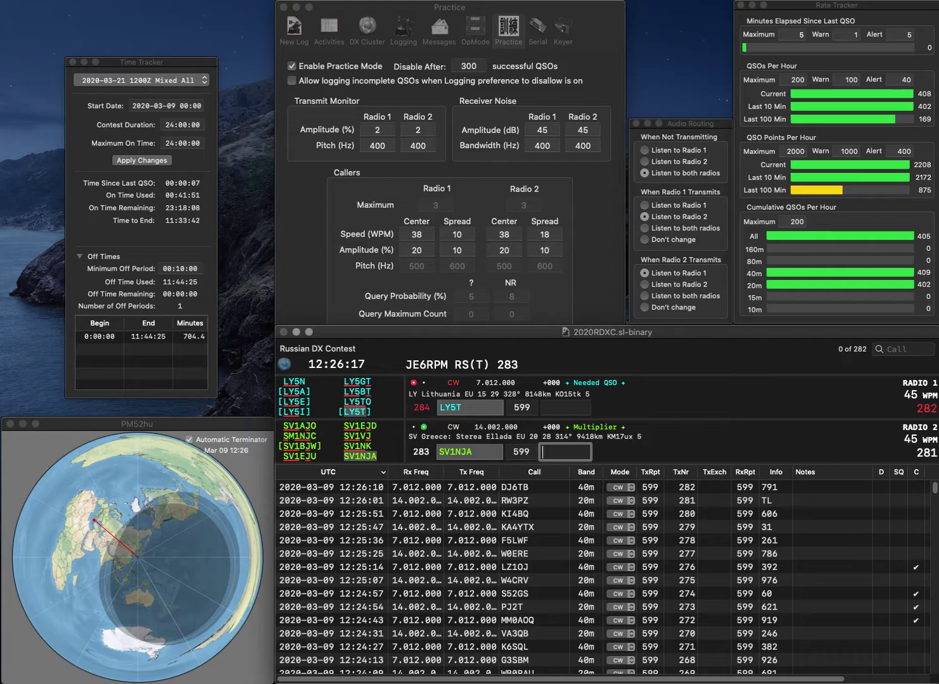
pyautogui.write('173')
pyautogui.press('Return')
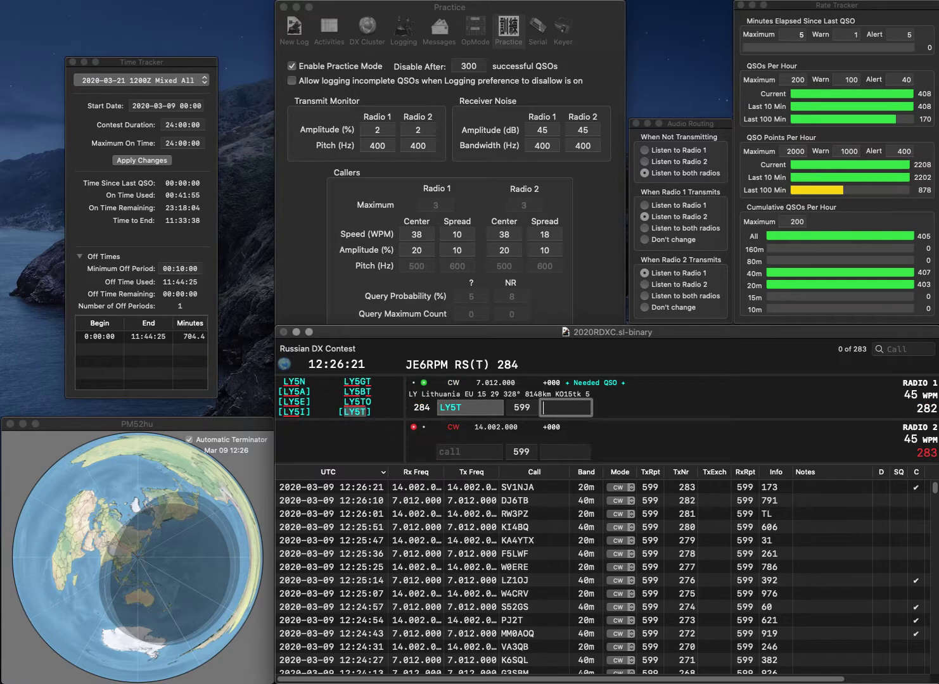
pyautogui.write('215')
pyautogui.press('Return')
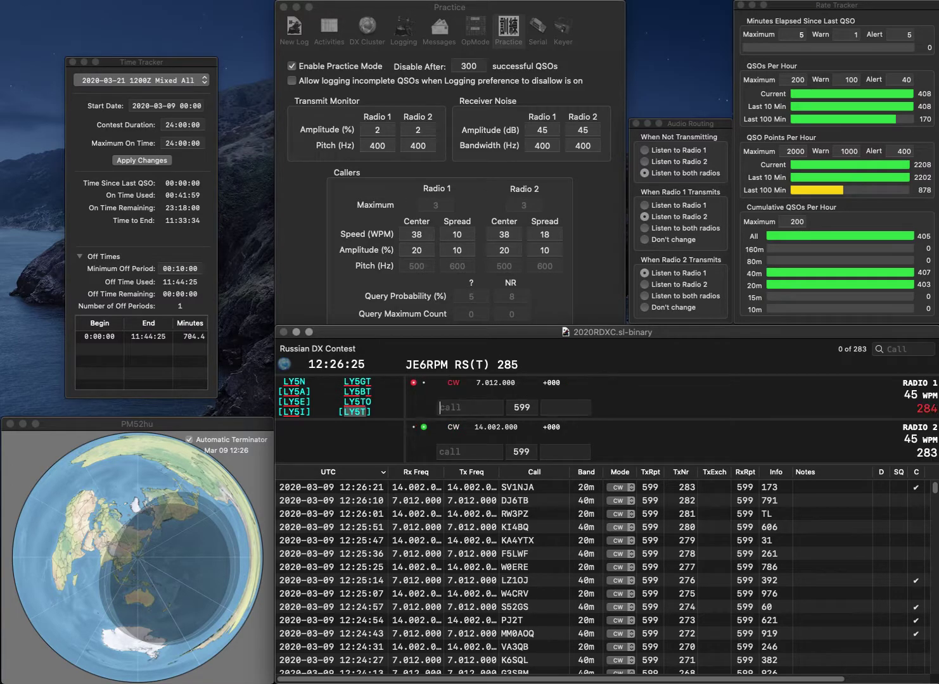
# - Enter the partial call signs RA on Radio 2 and CT2 on Radio 1, transmitting a reply on each
pyautogui.write('RA')
pyautogui.press('Return')
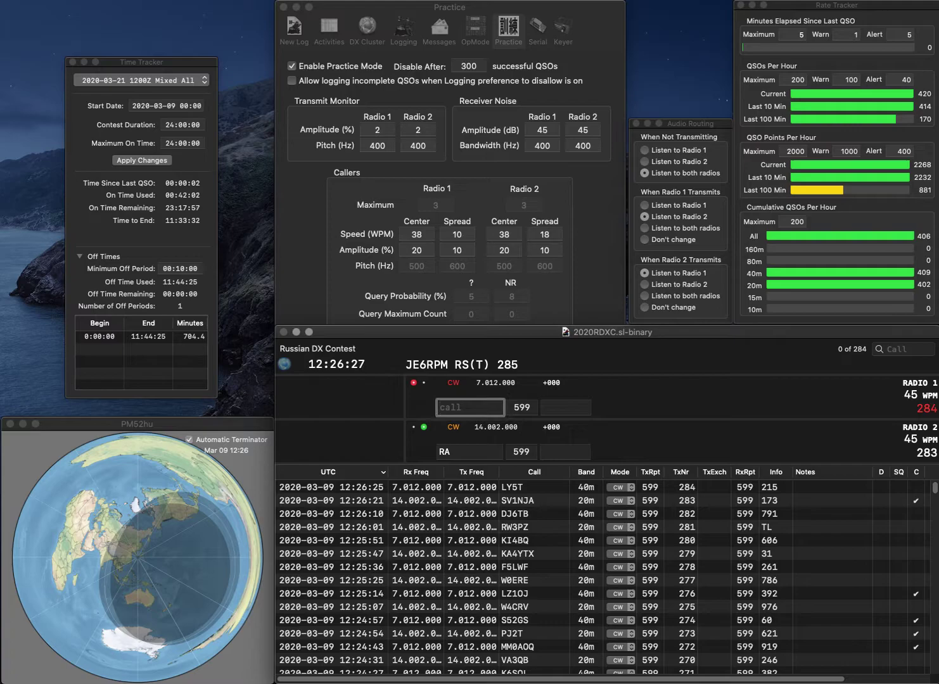
pyautogui.write('CT2')
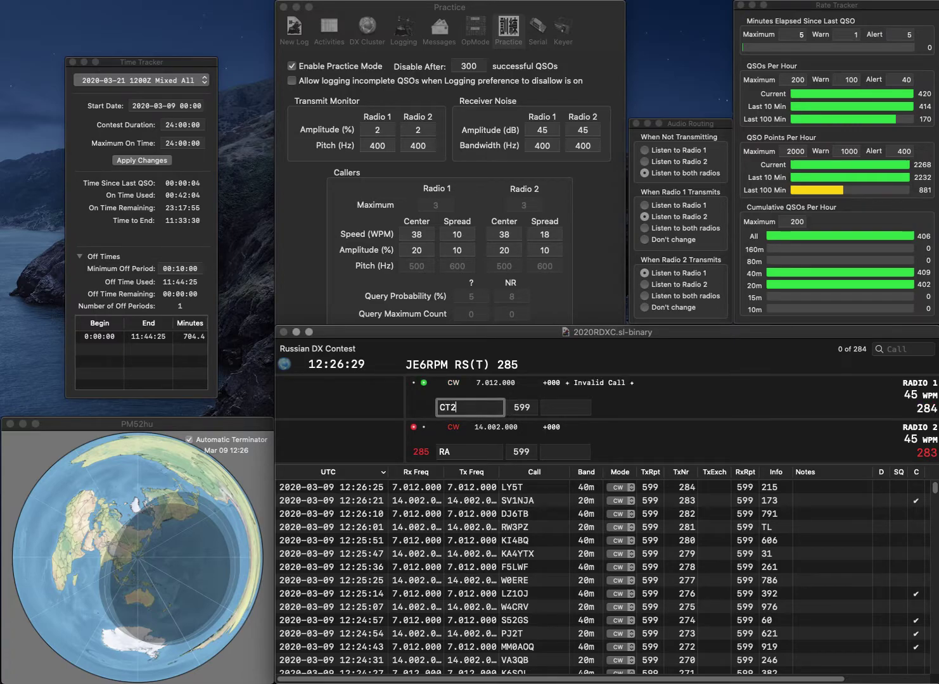
pyautogui.press('Return')
# - Correct the Radio 2 call sign to NU8A and the Radio 1 call sign to CT3HF, transmitting each correction
pyautogui.write('NU')
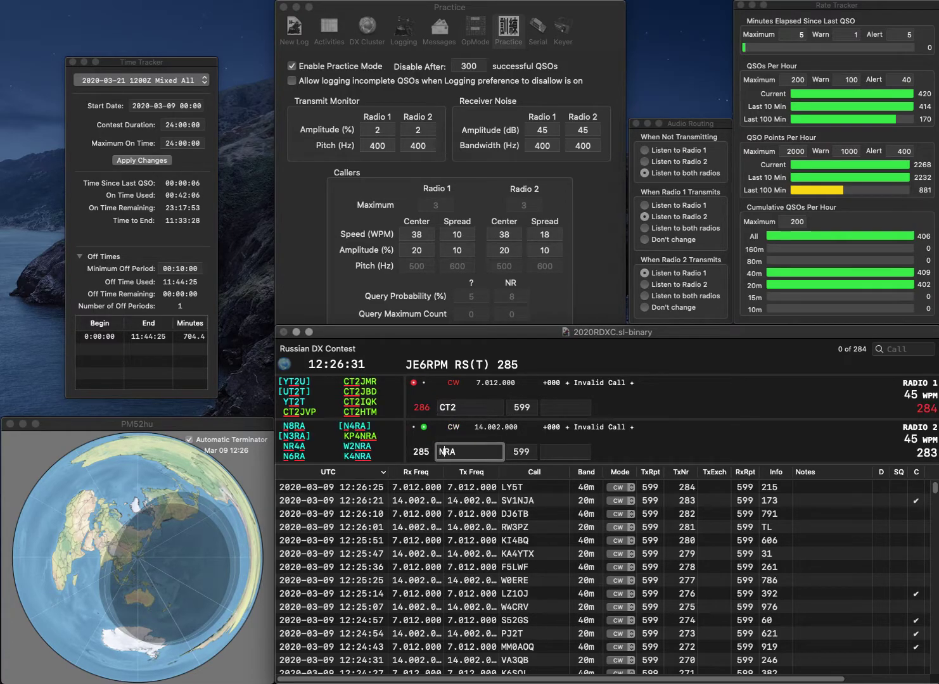
pyautogui.press('Delete')
pyautogui.write('8')
pyautogui.press('Return')
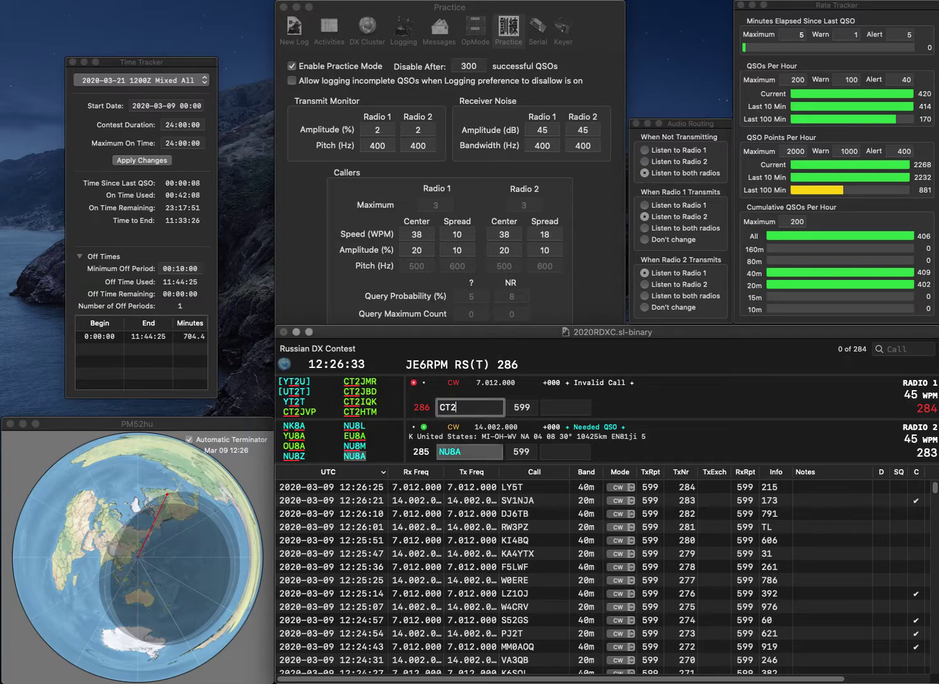
pyautogui.press('BackSpace')
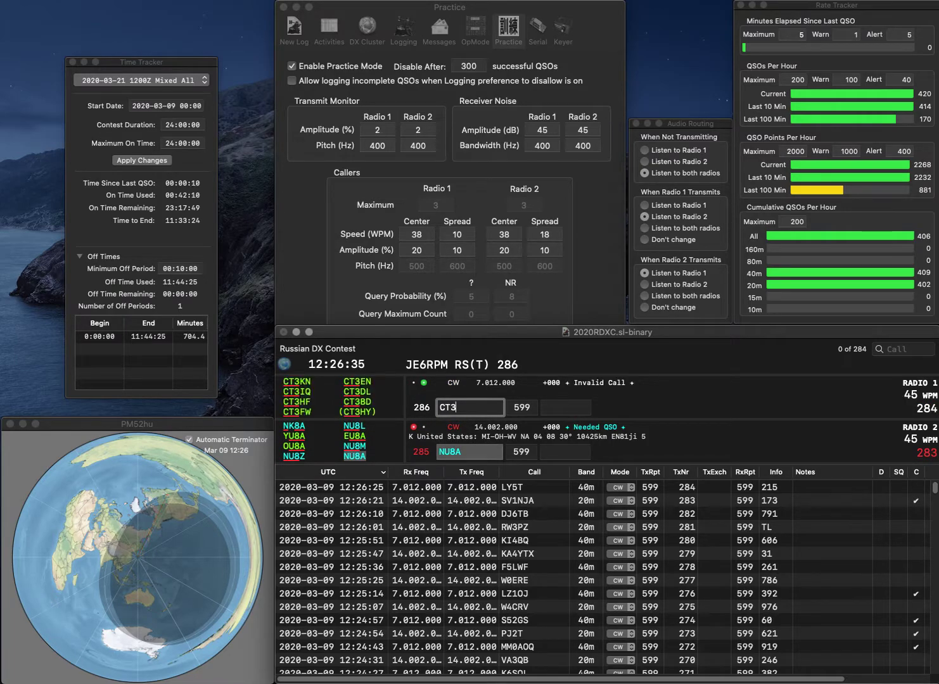
pyautogui.write('3HF')
pyautogui.press('Return')
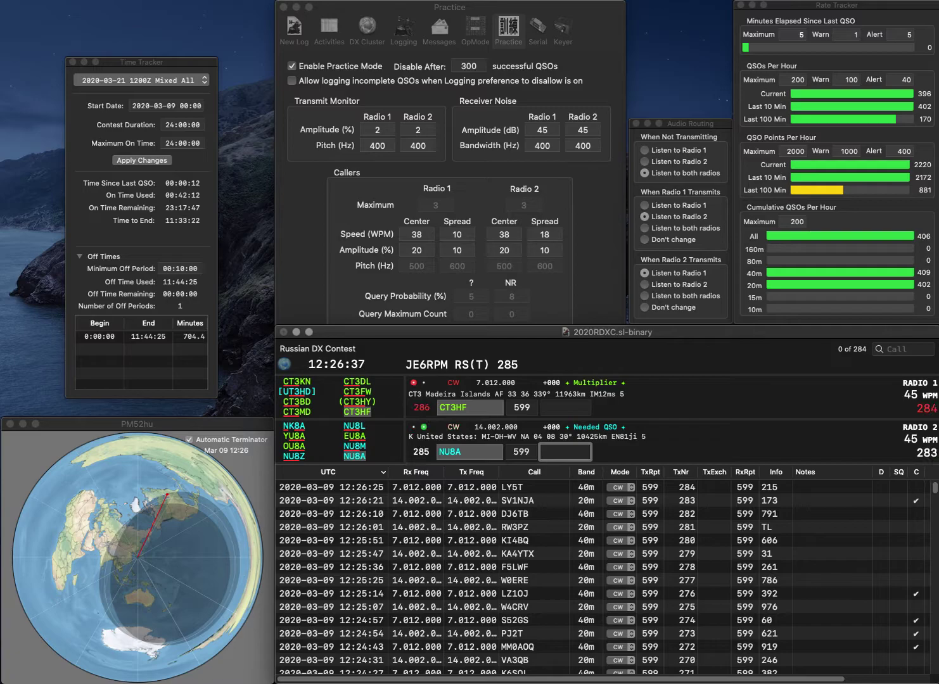
pyautogui.write('666')
pyautogui.press('Return')
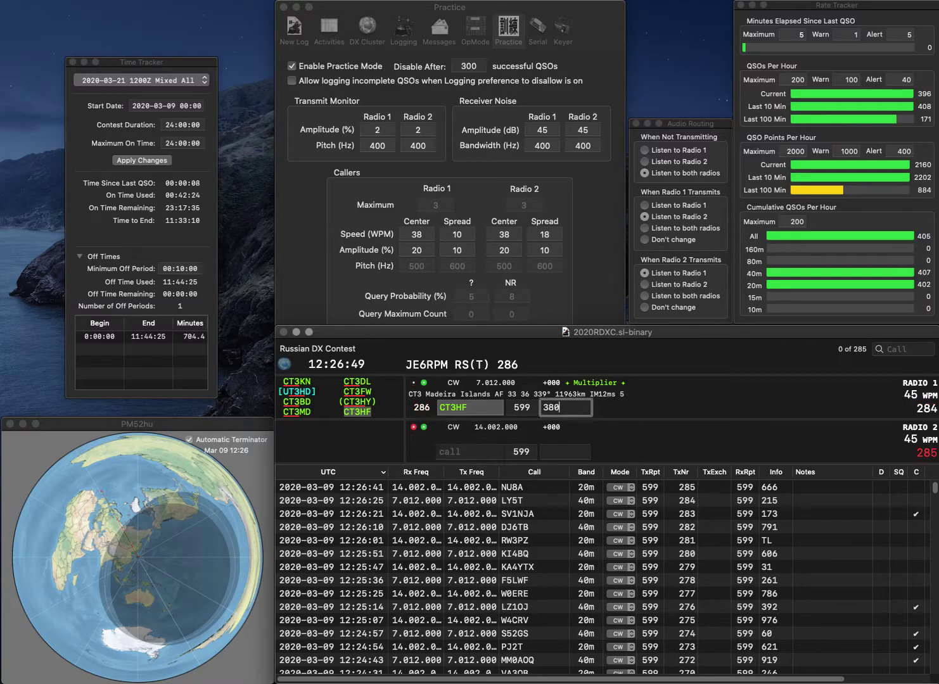
# - Enter YU5R on Radio 2 and K4VIG on Radio 1, sending both exchanges
pyautogui.write('U56')
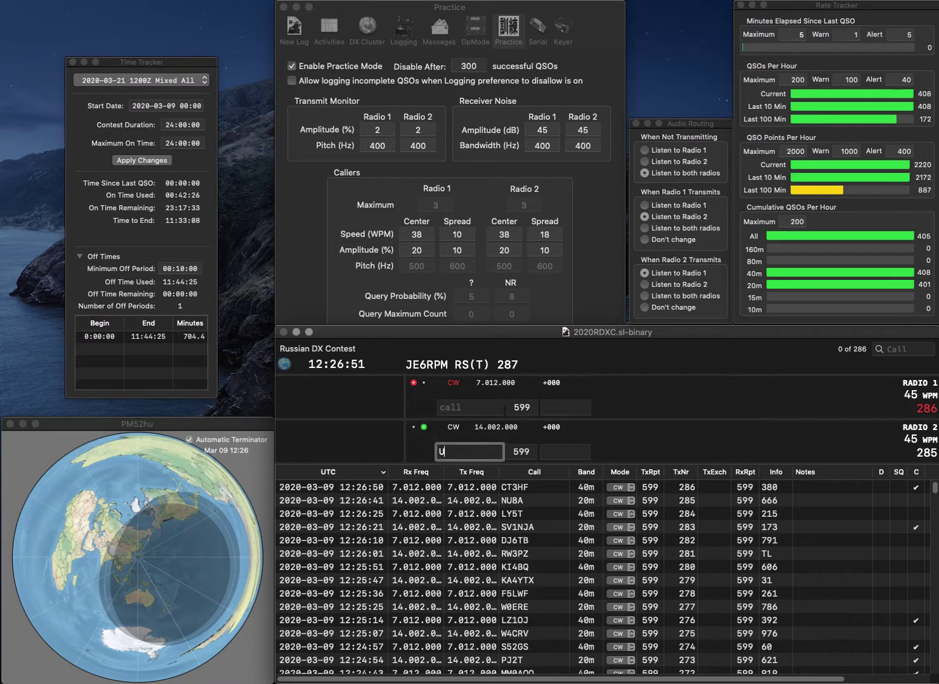
pyautogui.press('BackSpace')
pyautogui.press('BackSpace')
pyautogui.press('BackSpace')
pyautogui.write('YU5R')
pyautogui.press('Return')
pyautogui.write('K4VIG')
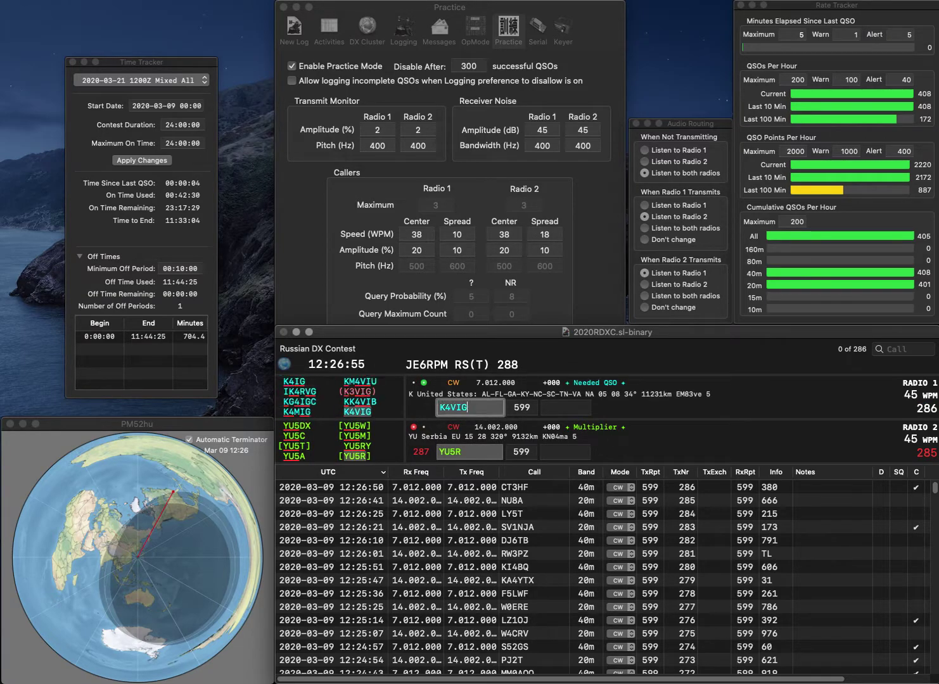
pyautogui.press('Return')
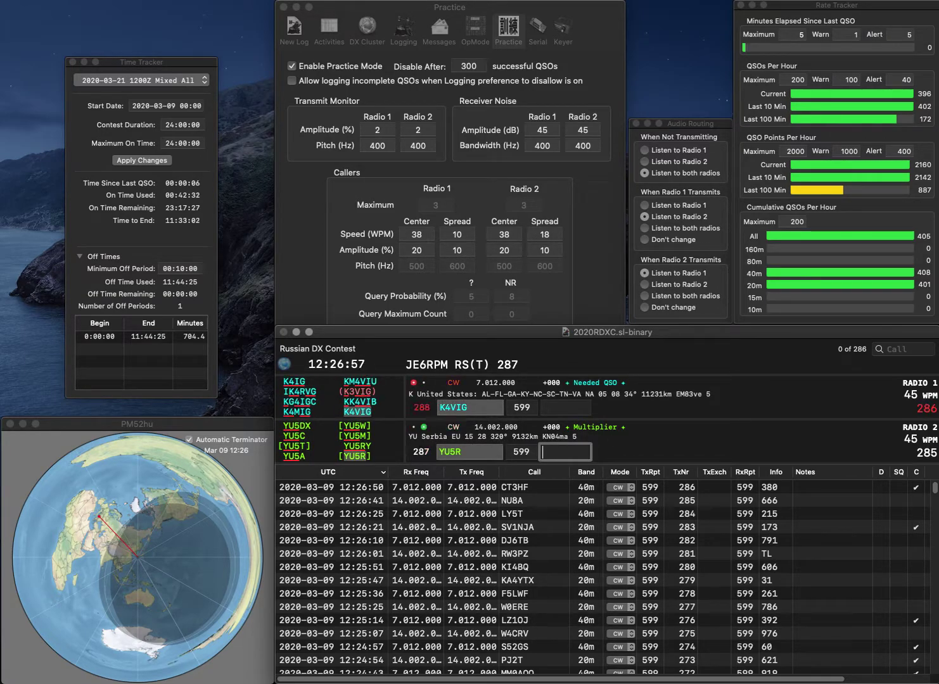
# - Log YU5R on Radio 2 with received number 283 and K4VIG on Radio 1 with received number 469
pyautogui.write('283')
pyautogui.press('Return')
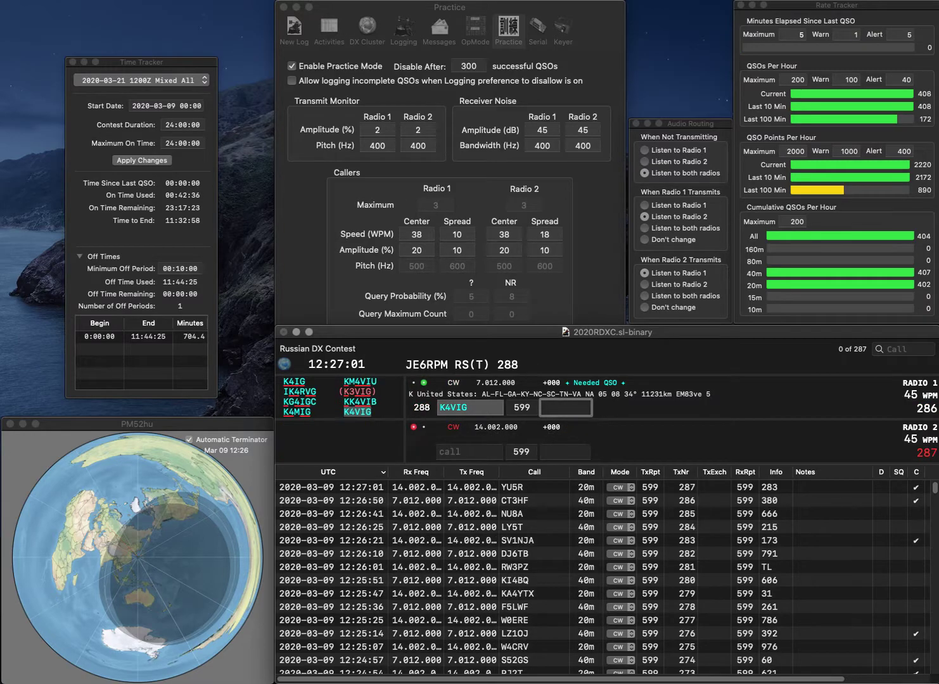
pyautogui.write('469')
pyautogui.press('Return')
# - Enter W9TG on Radio 2 and W3BEE on Radio 1, sending both exchanges
pyautogui.write('TGW9')
pyautogui.press('Return')
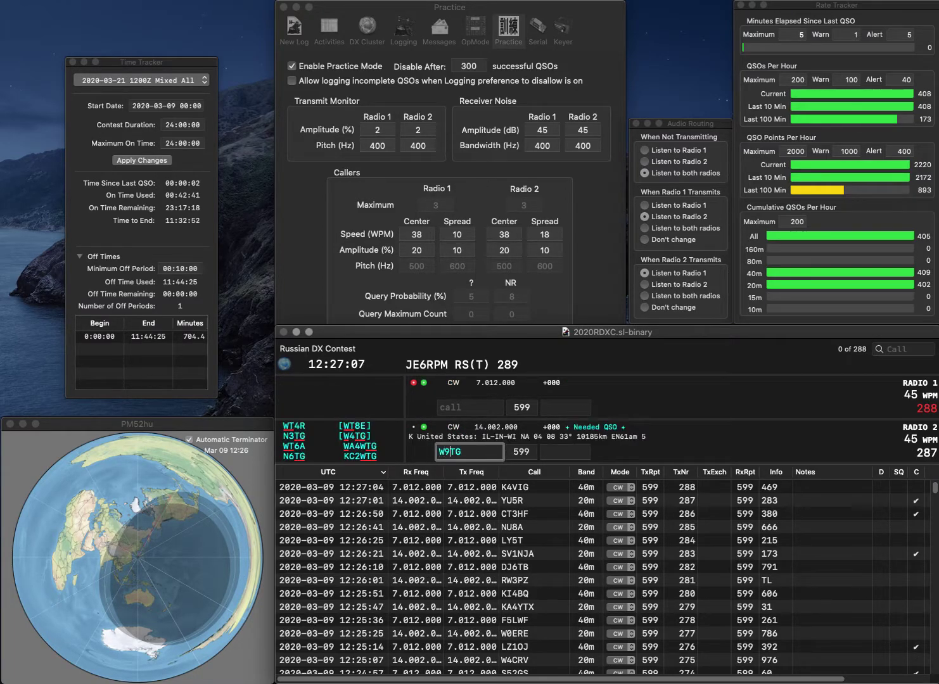
pyautogui.write('W3BEE')
pyautogui.press('Return')
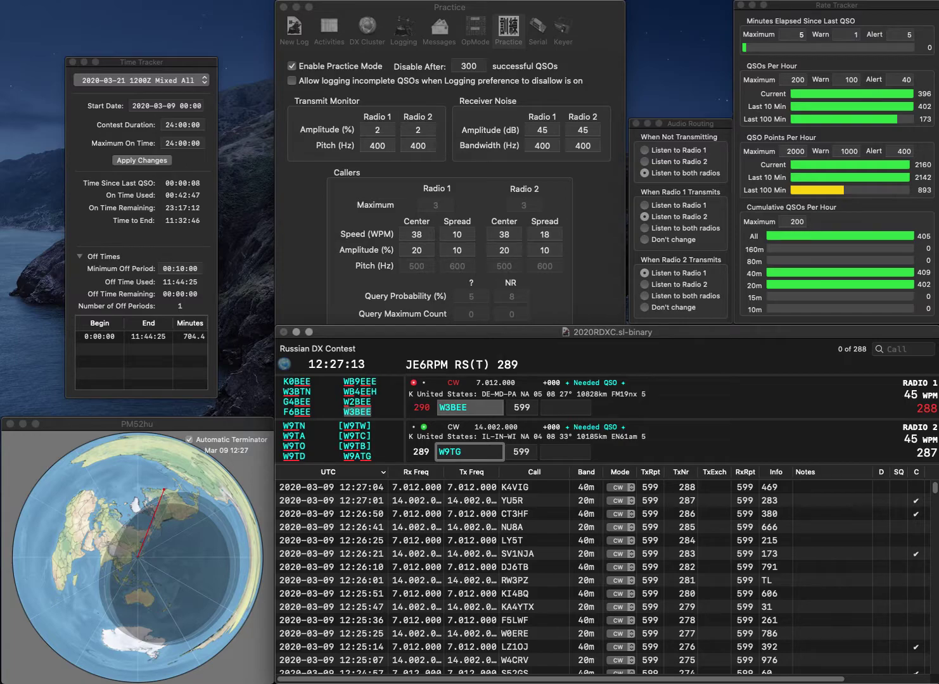
# - Correct the Radio 2 call sign to W0TG, sending the exchange
pyautogui.press('BackSpace')
pyautogui.press('BackSpace')
pyautogui.press('BackSpace')
pyautogui.write('0TG')
pyautogui.press('Return')
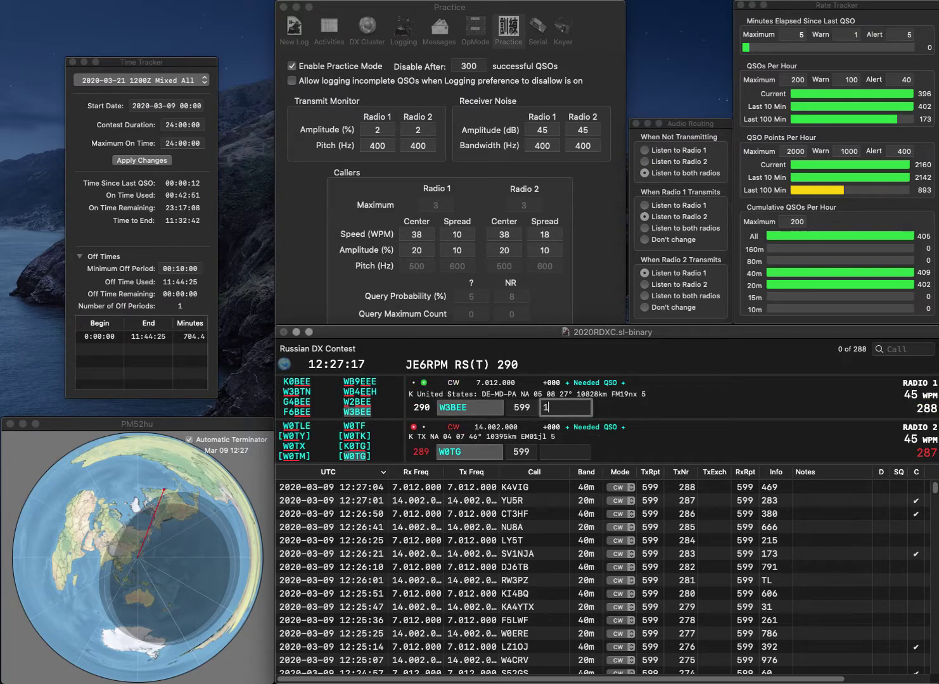
# - Log W3BEE on Radio 1 with received number 149 and W0TG on Radio 2 with received number 963
pyautogui.write('149')
pyautogui.press('Return')
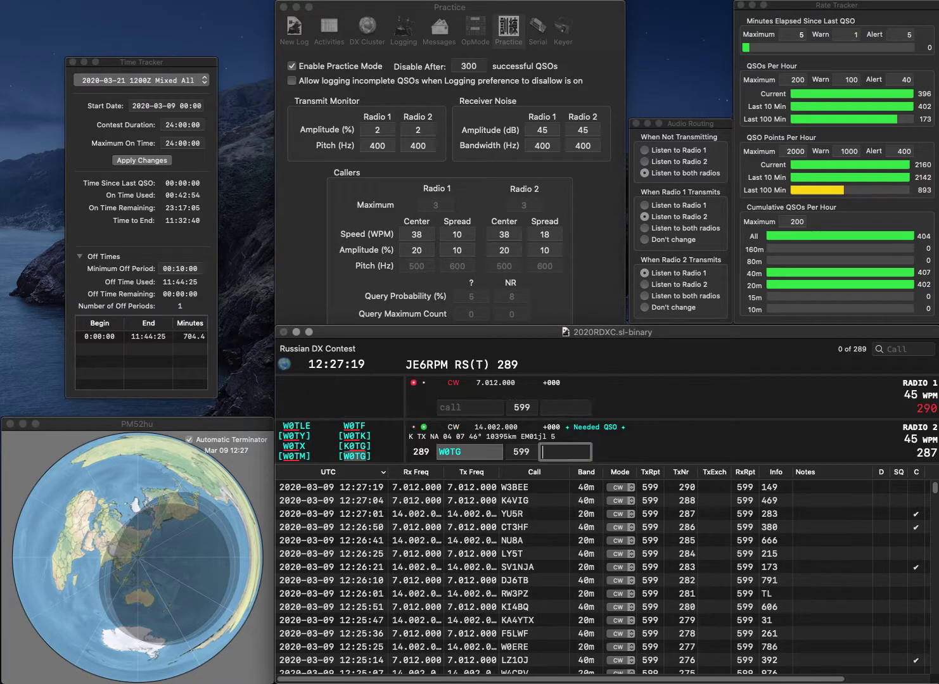
pyautogui.write('963')
pyautogui.press('Return')
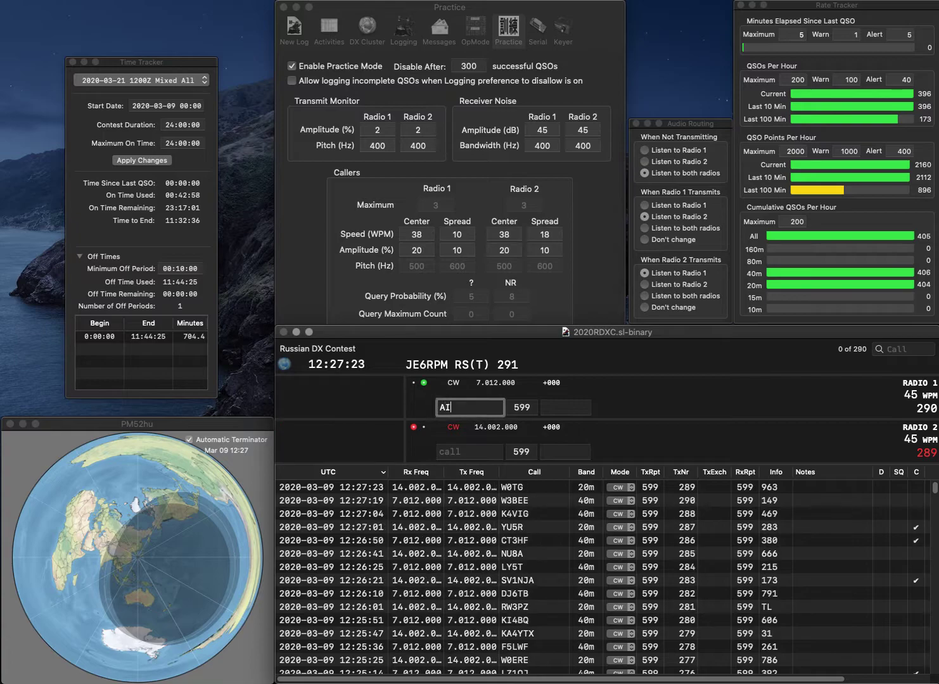
# - Enter AE7W on Radio 1 and the partial call sign XML on Radio 2, transmitting a reply on each
pyautogui.write('AE7W')
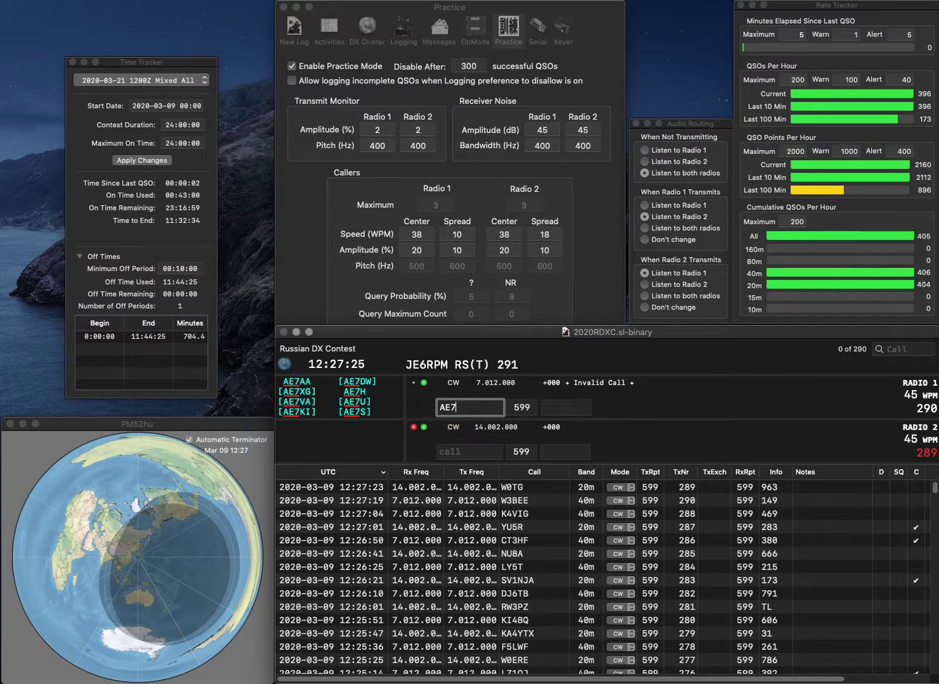
pyautogui.press('Return')
pyautogui.write('XML')
pyautogui.press('Return')
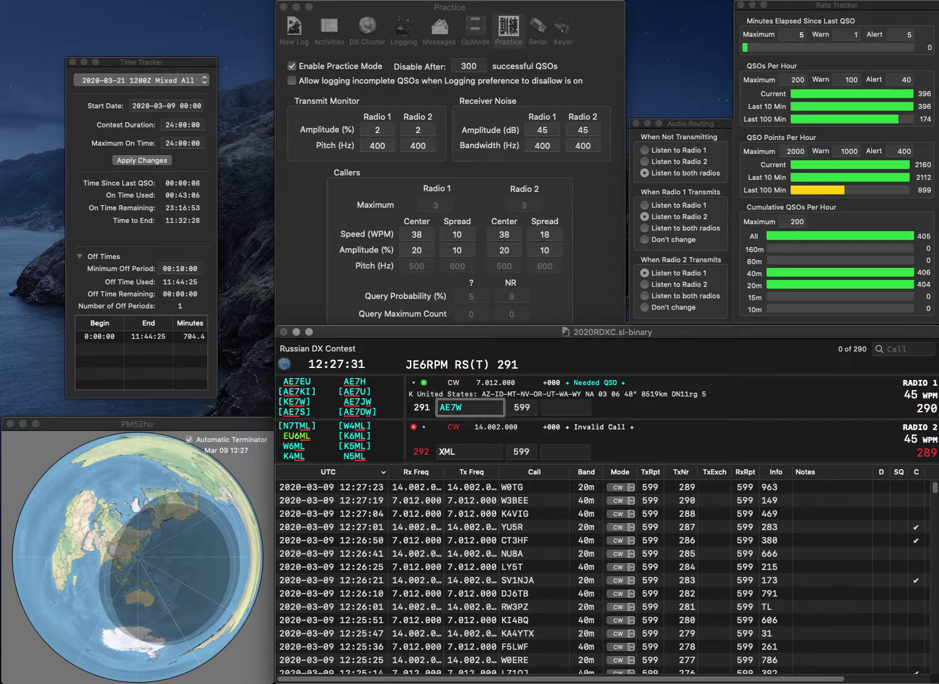
pyautogui.press('Delete')
pyautogui.write('U')
pyautogui.press('Return')
pyautogui.press('Delete')
pyautogui.write('N8ME')
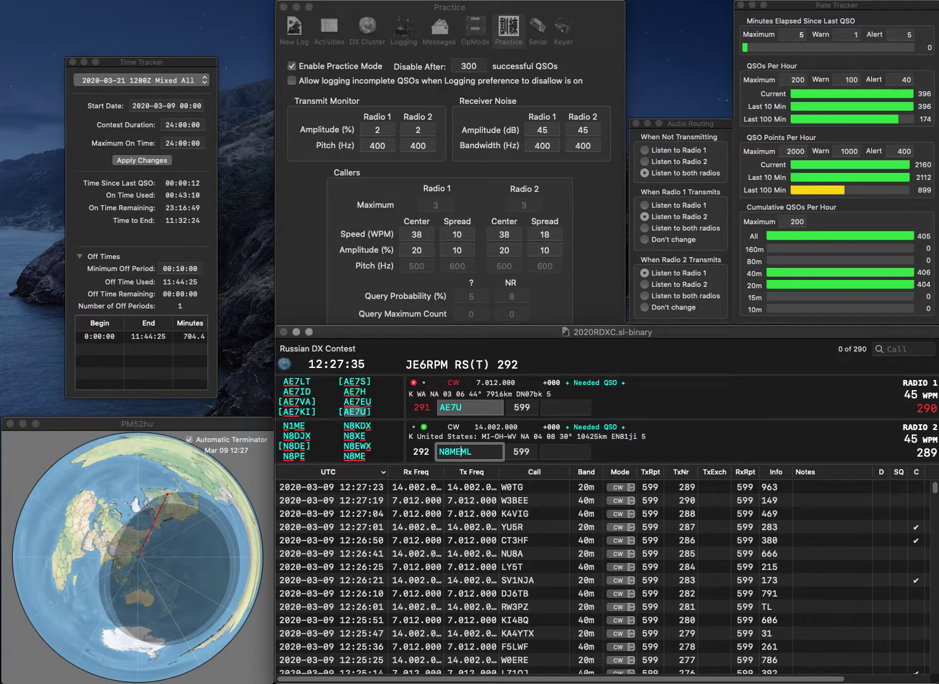
pyautogui.press('Delete')
pyautogui.press('Delete')
pyautogui.press('Return')
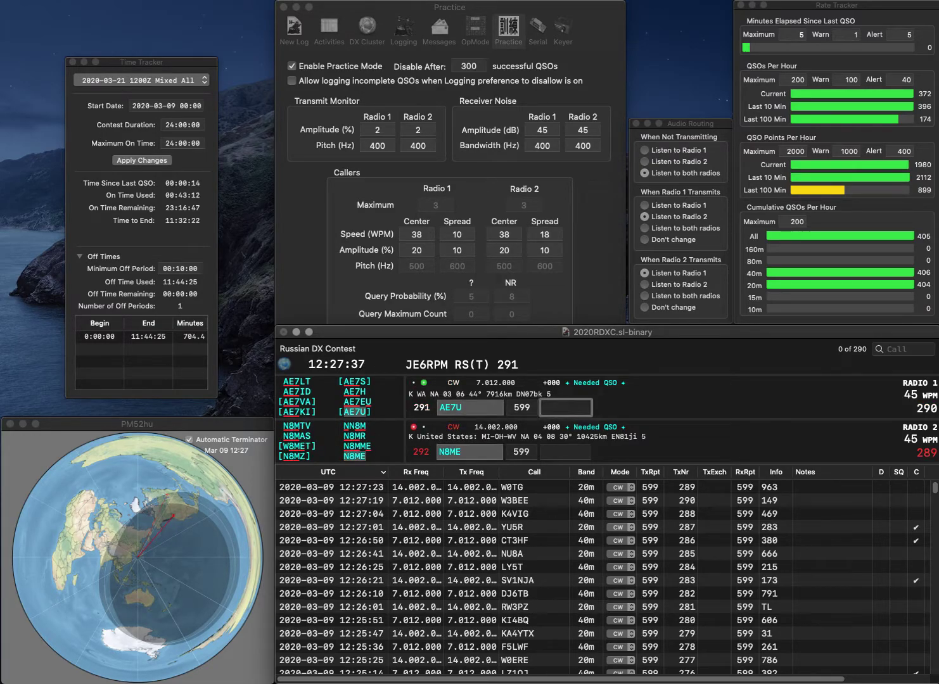
pyautogui.write('26')
pyautogui.press('Return')
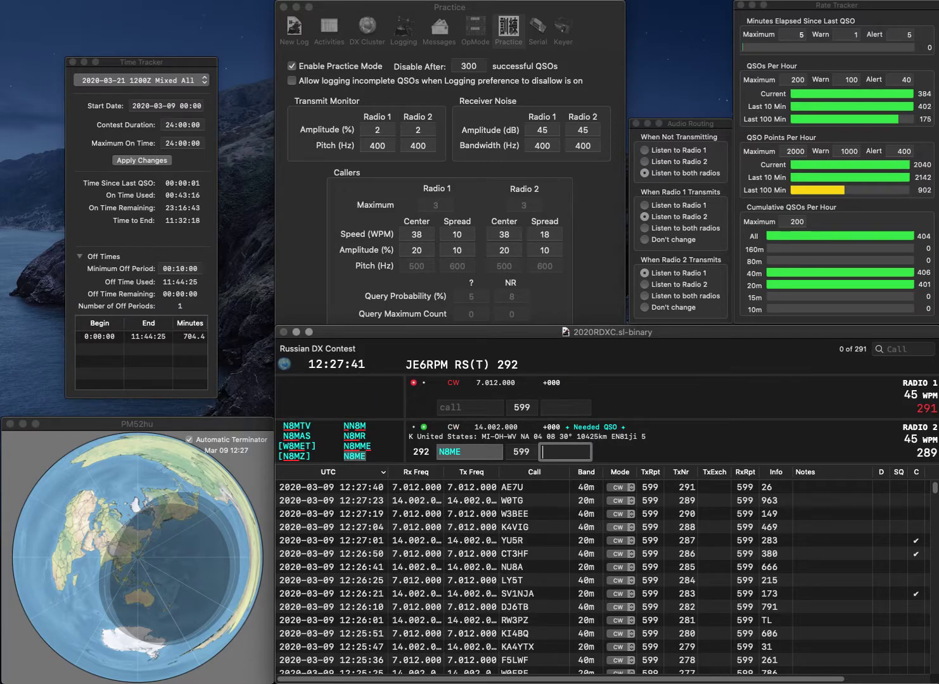
pyautogui.write('968')
pyautogui.press('Return')
# - Enter G1HYD as the Radio 1 call sign and send the exchange
pyautogui.write('G1SK')
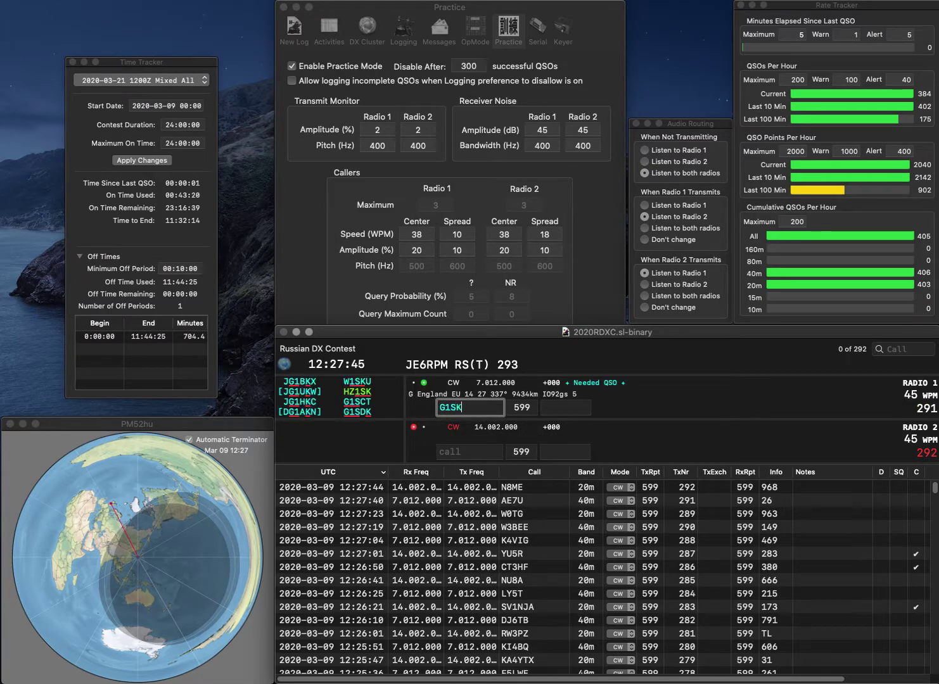
pyautogui.press('BackSpace')
pyautogui.write('HYD')
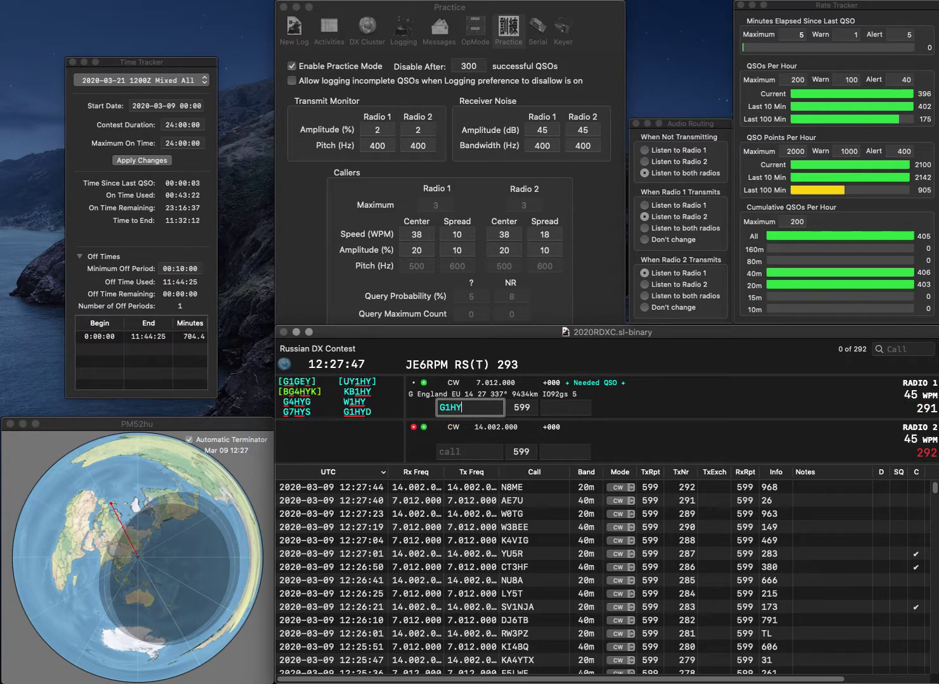
pyautogui.press('Return')
pyautogui.write('XWL')
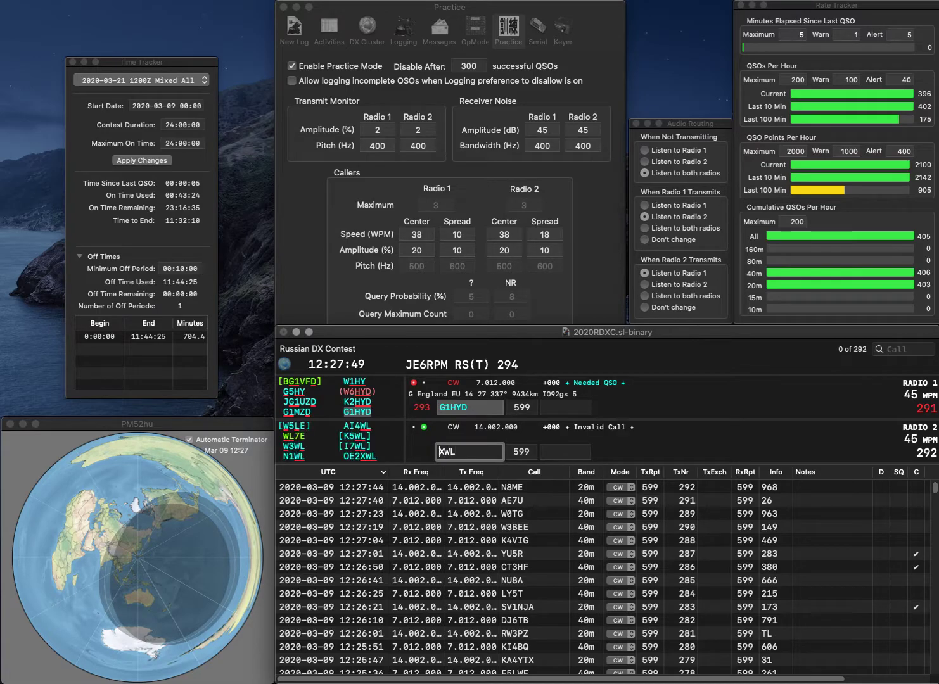
pyautogui.write('OE2')
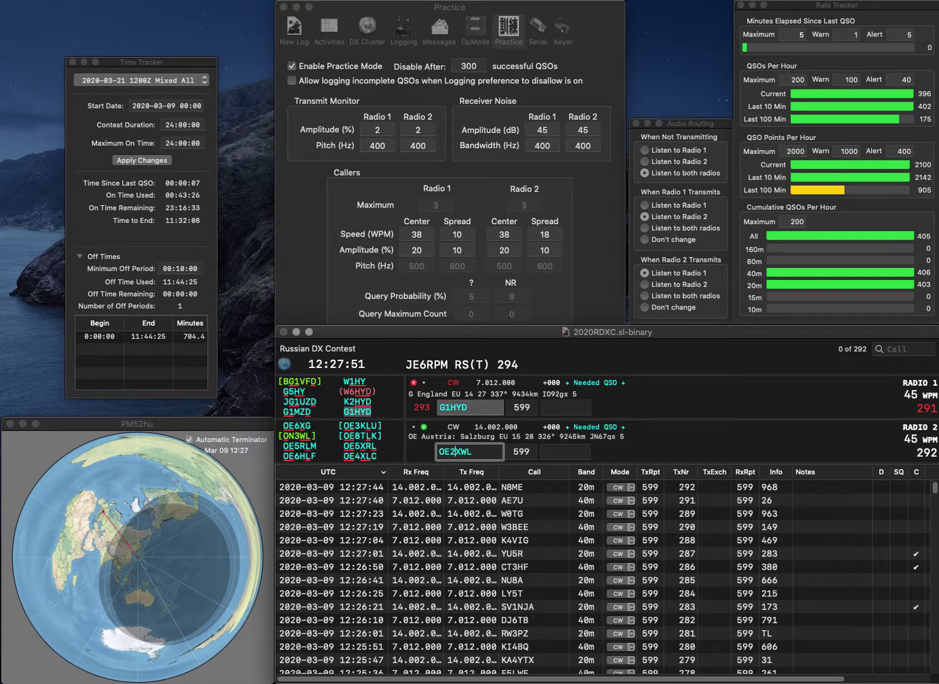
pyautogui.press('Return')
pyautogui.press('space')
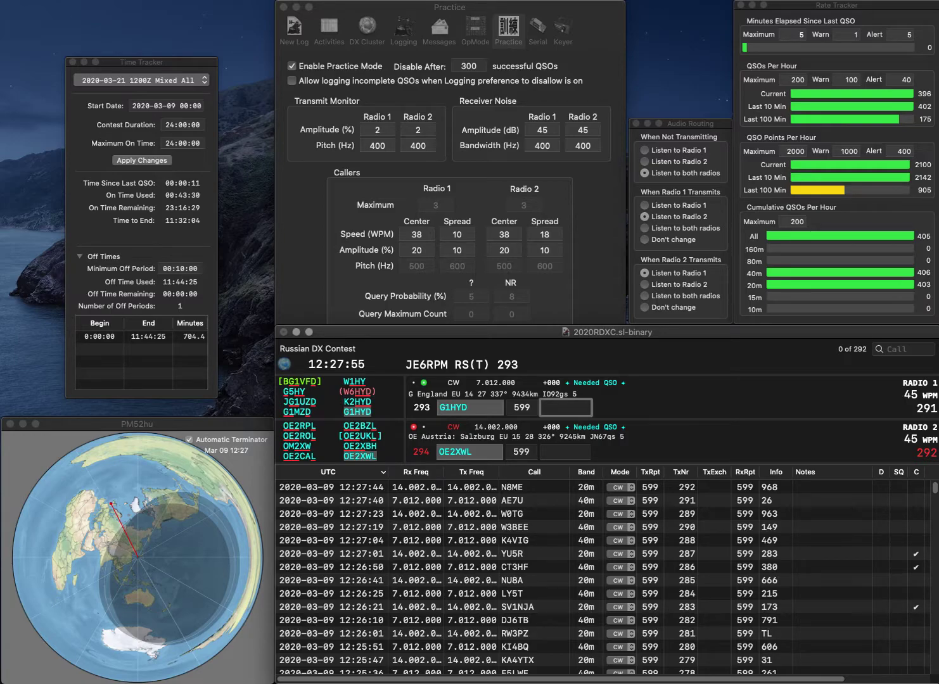
pyautogui.write('317')
pyautogui.press('Return')
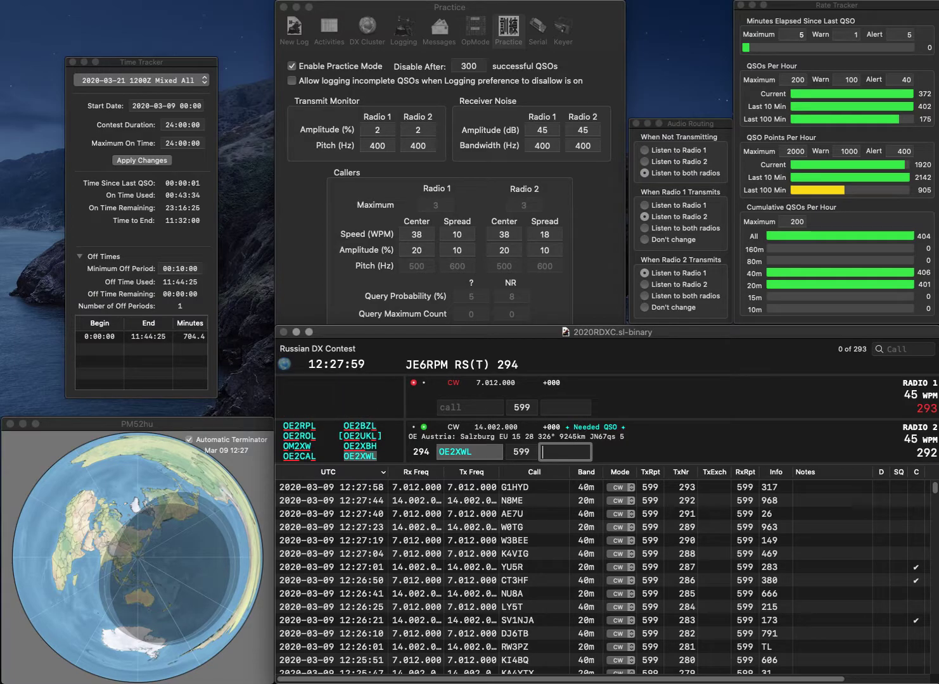
pyautogui.write('72')
pyautogui.press('Return')
pyautogui.write('KN4VCT')
pyautogui.press('Return')
pyautogui.write('IZ')
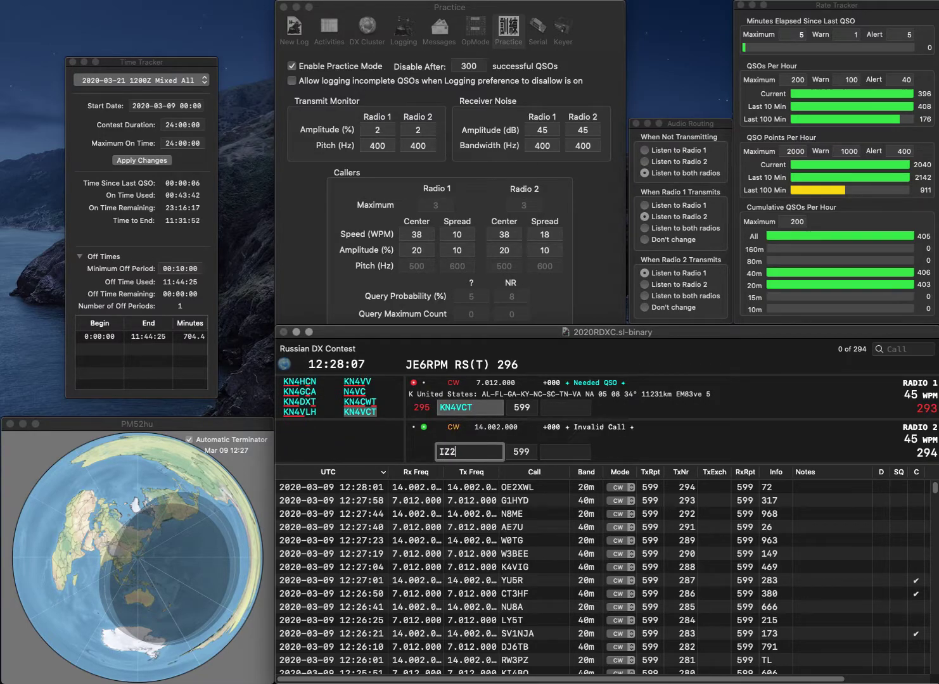
pyautogui.write('2')
pyautogui.press('Return')
pyautogui.write('695')
pyautogui.press('Return')
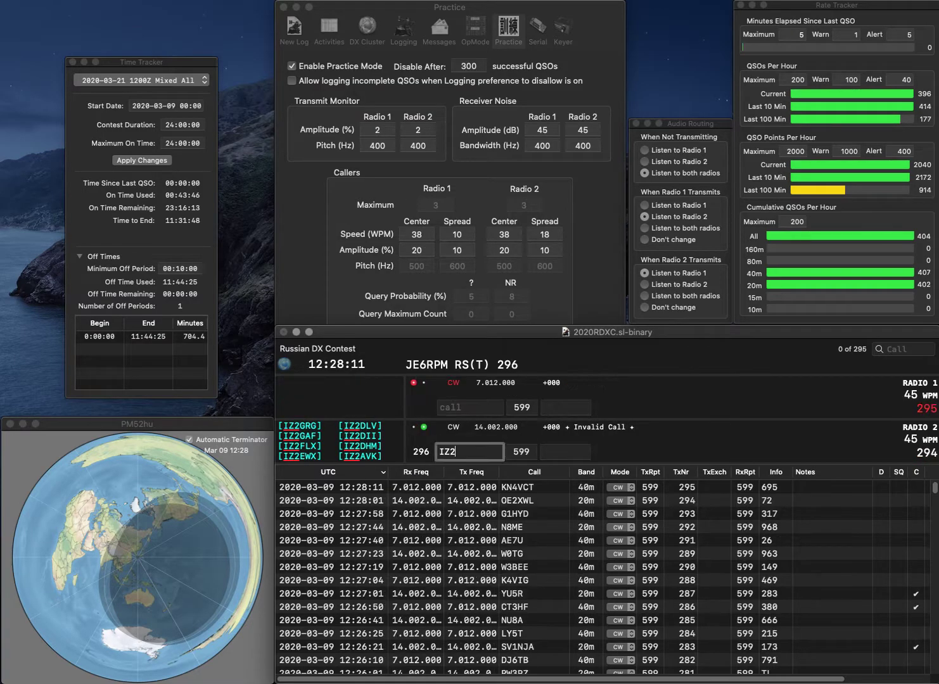
pyautogui.press('Escape')
pyautogui.write('OX')
pyautogui.press('Home')
pyautogui.write('K3')
pyautogui.press('Return')
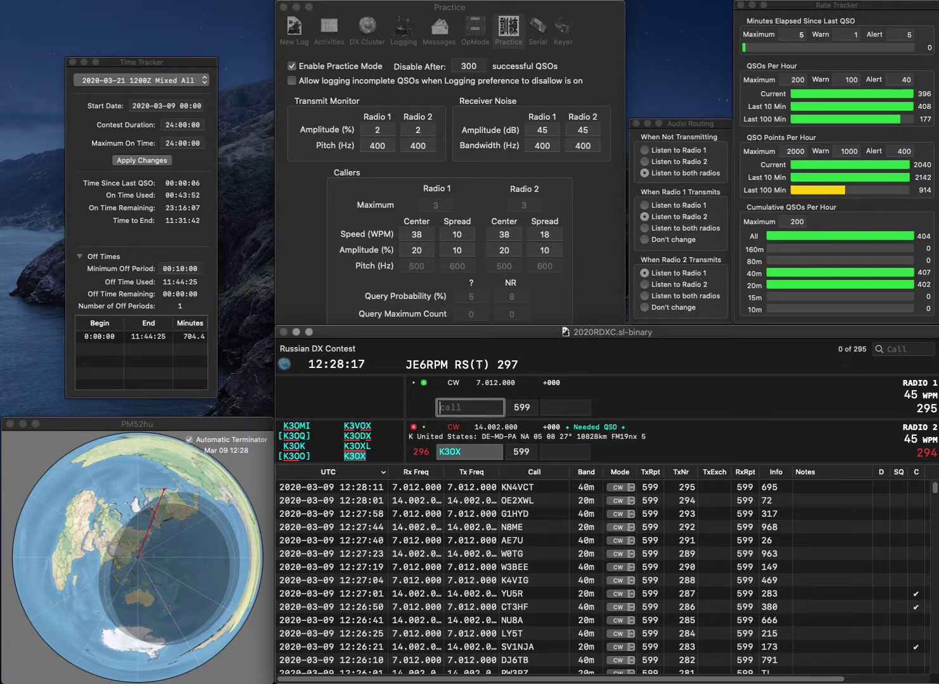
pyautogui.write('IEF')
pyautogui.press('Return')
pyautogui.write('6')
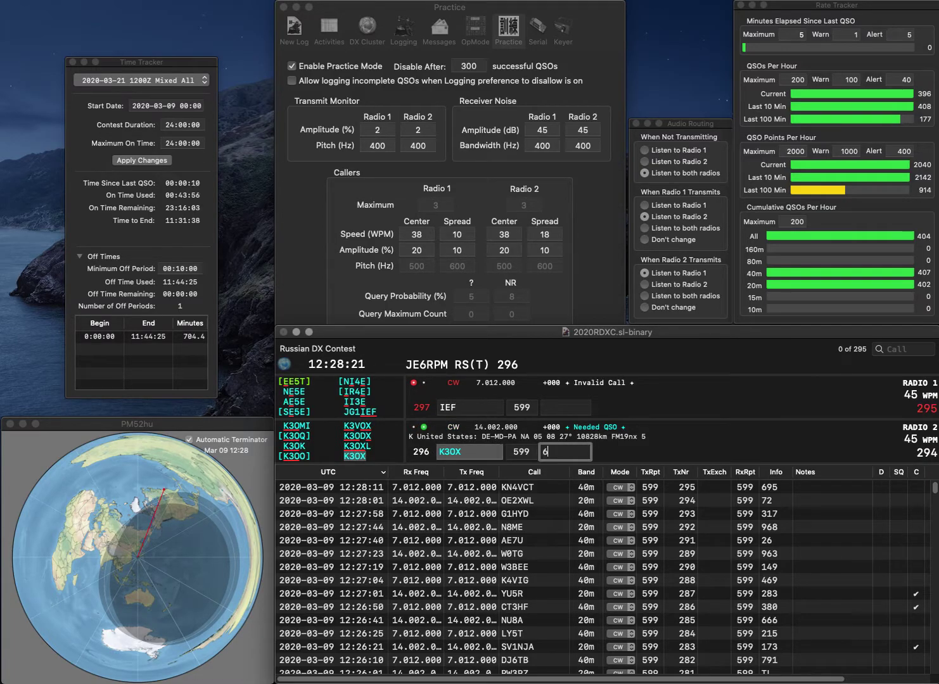
pyautogui.write('65')
pyautogui.press('Return')
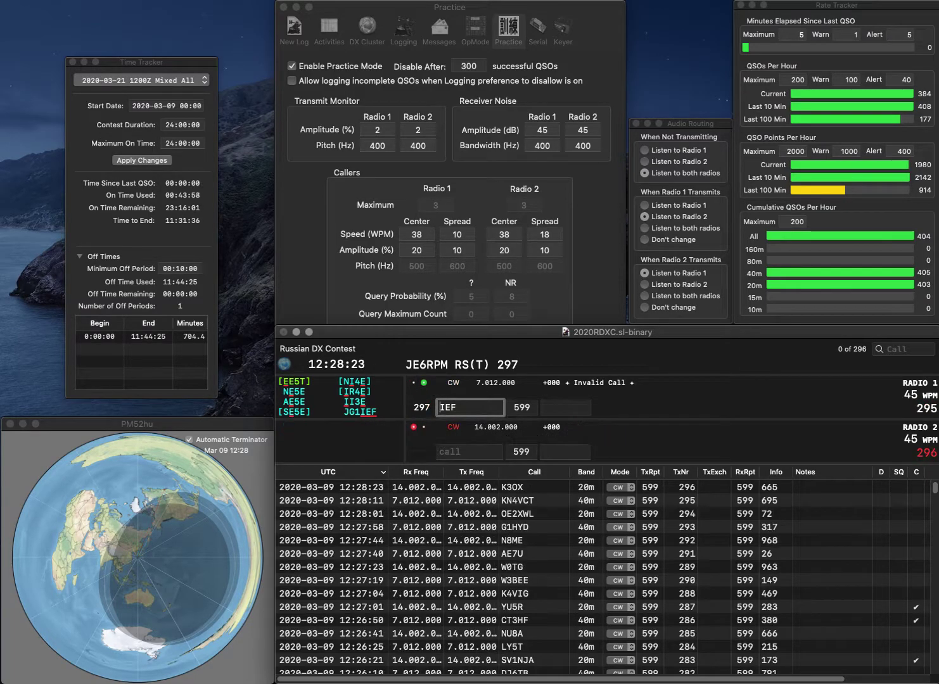
# - Correct the Radio 1 call sign to EU8F and send the exchange
pyautogui.press('Delete')
pyautogui.press('Right')
pyautogui.write('U8')
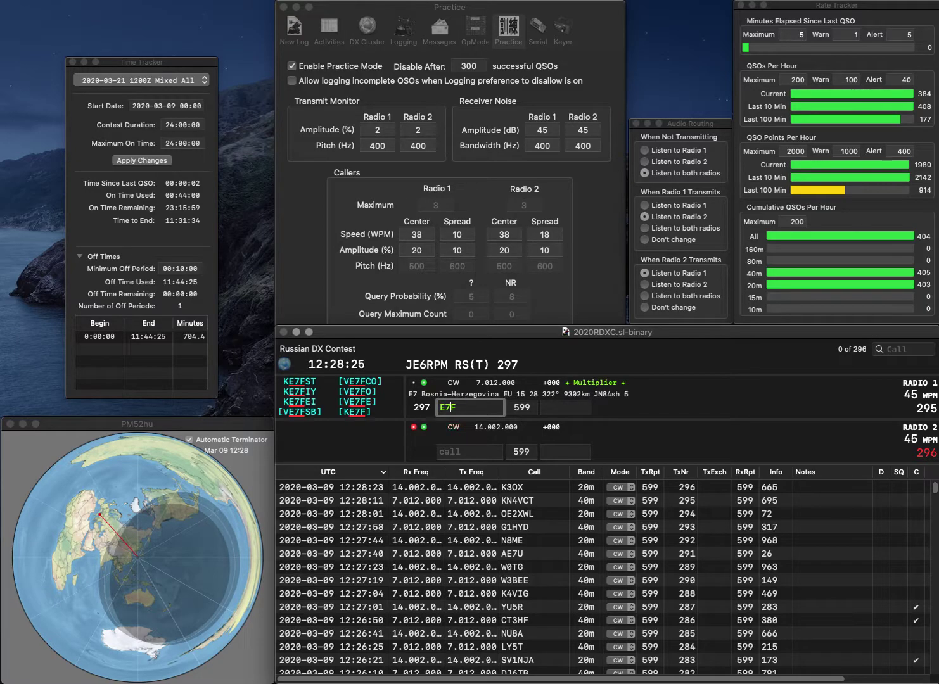
pyautogui.press('Return')
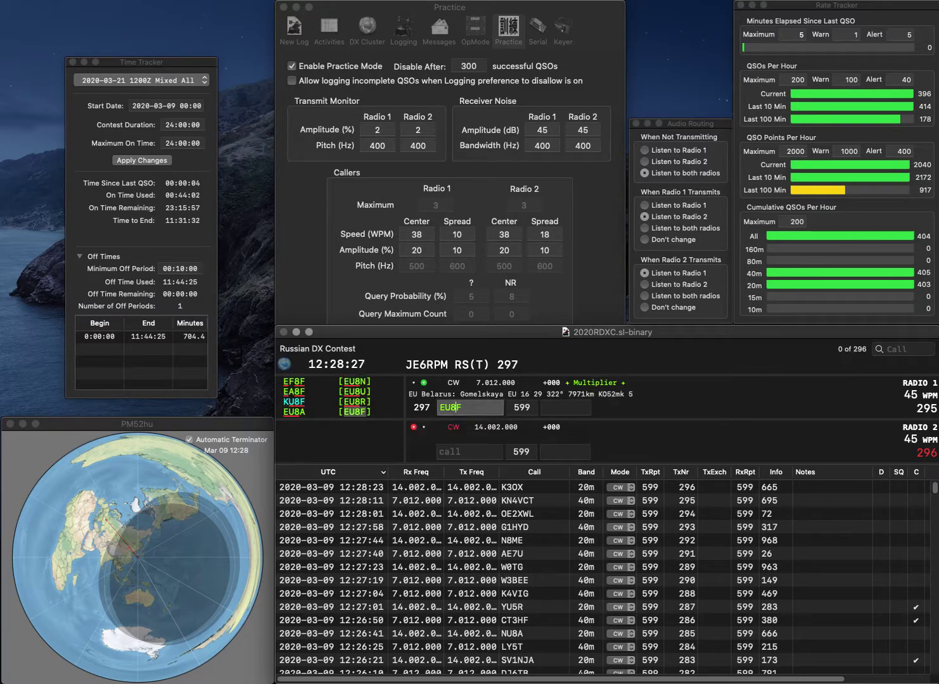
# - Reply to the partial call sign 3YZ/2 on Radio 2 and log EU8F on Radio 1 with received number 131
pyautogui.write('3')
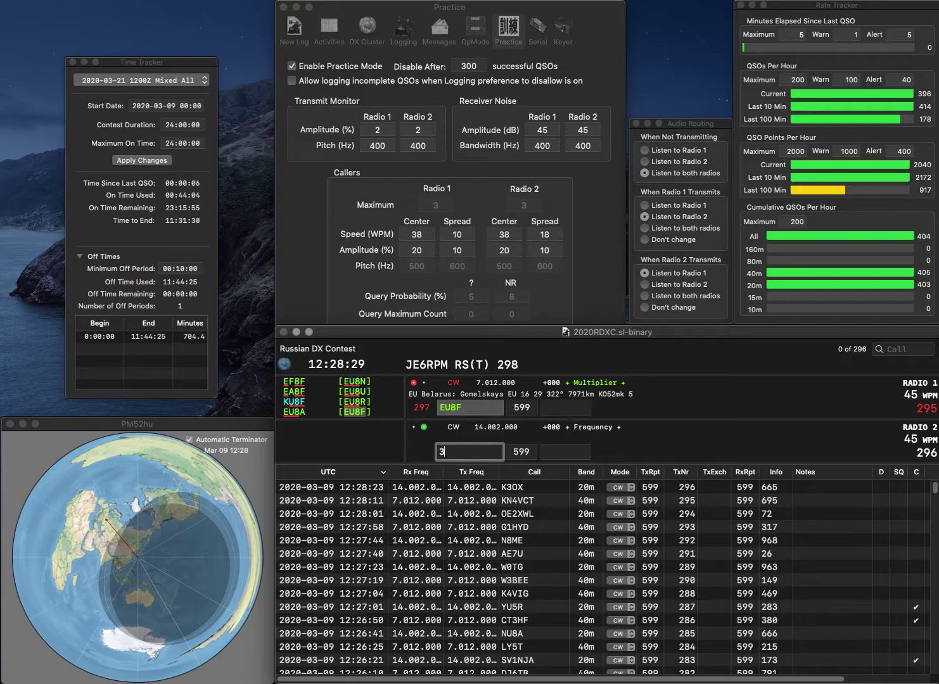
pyautogui.write('YZ/2')
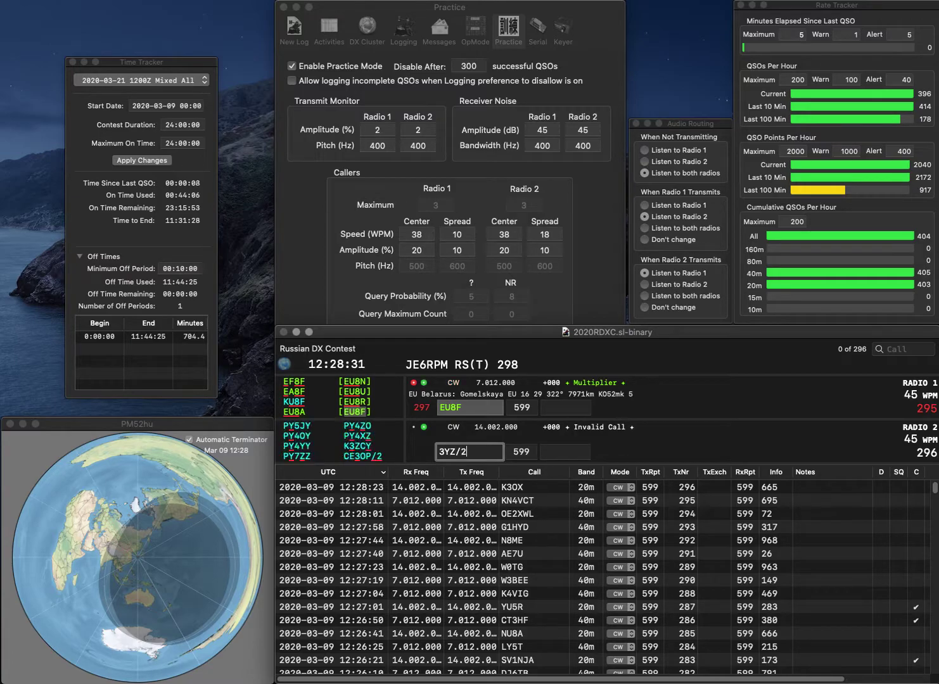
pyautogui.press('Return')
pyautogui.write('131')
pyautogui.press('Return')
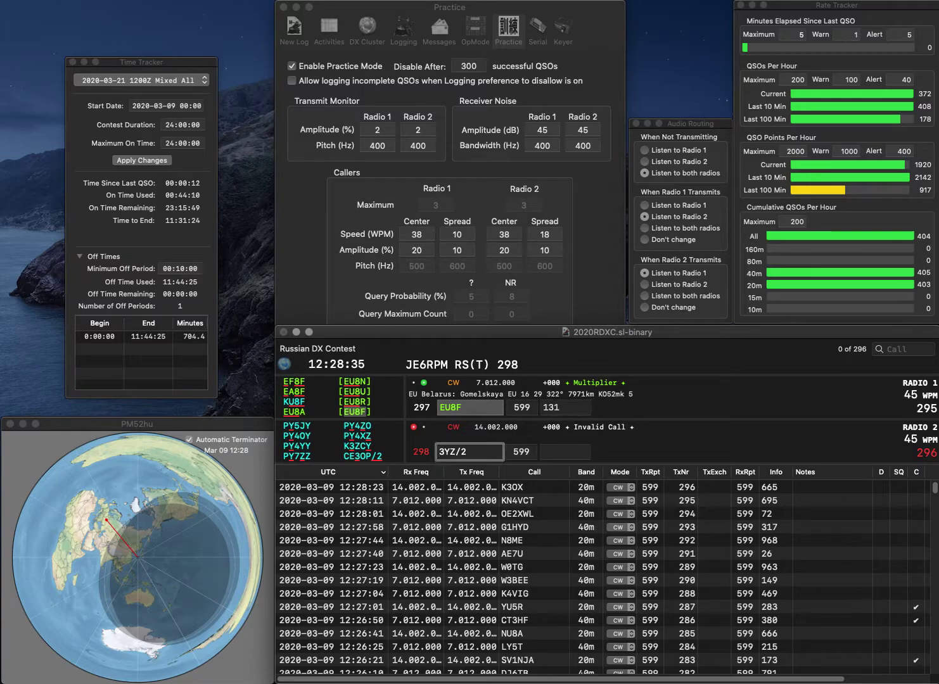
pyautogui.write('IZ3')
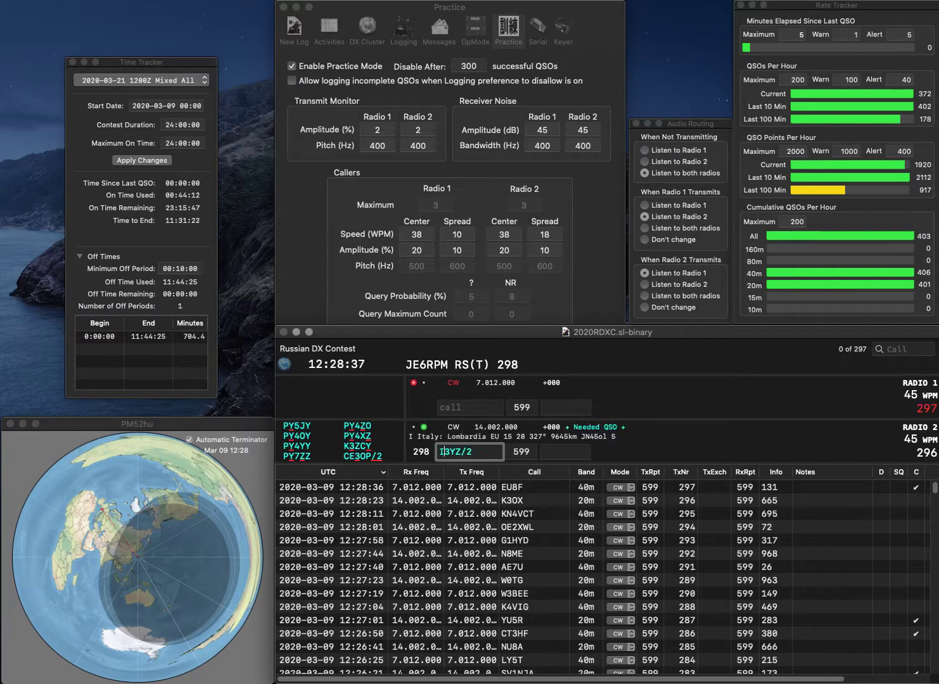
pyautogui.write('E')
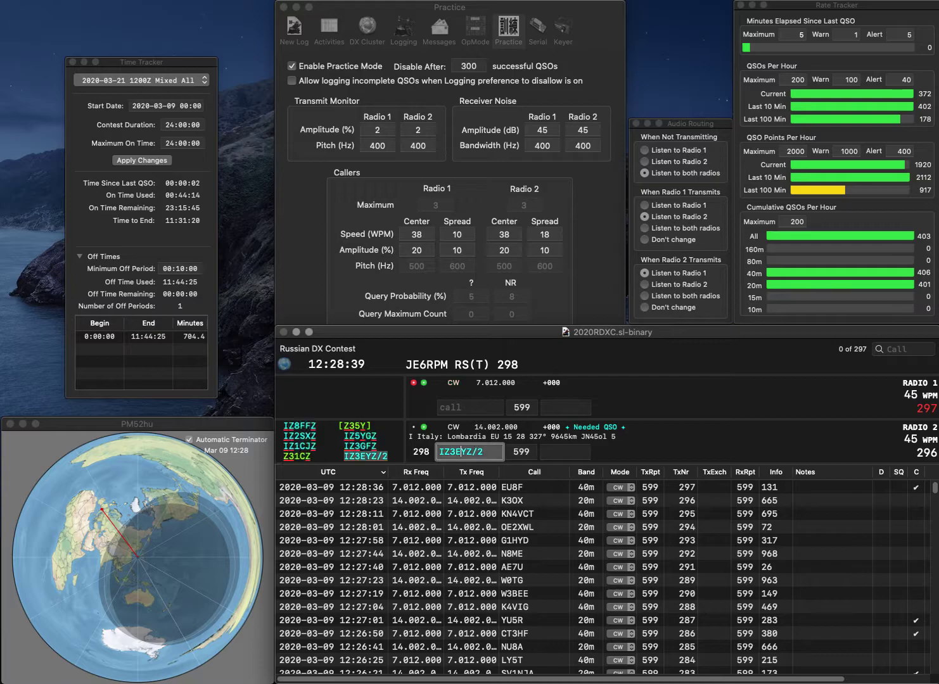
pyautogui.press('Return')
pyautogui.write('2DB')
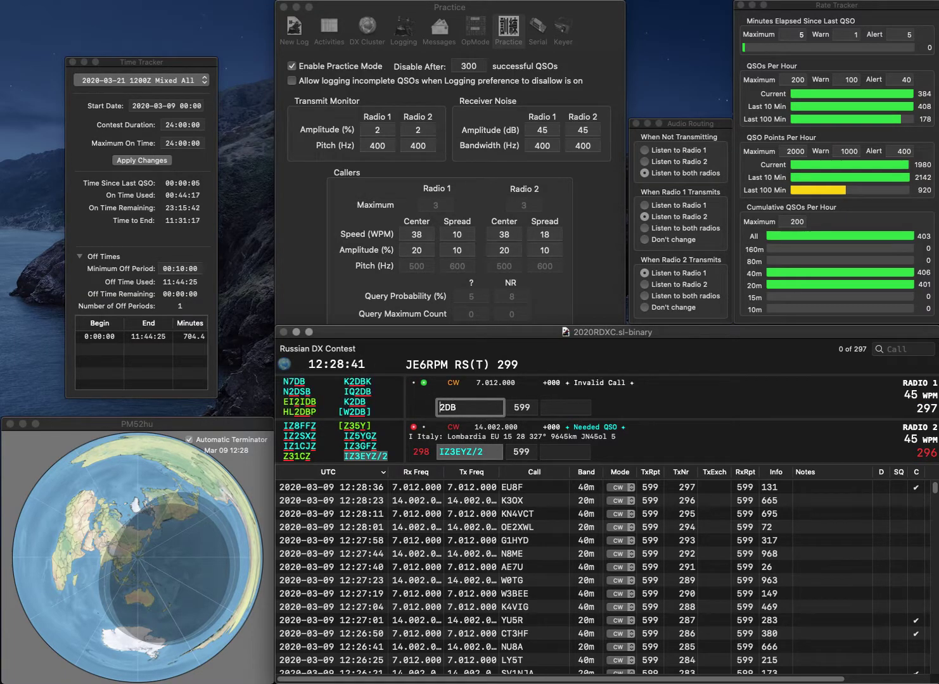
pyautogui.press('`')
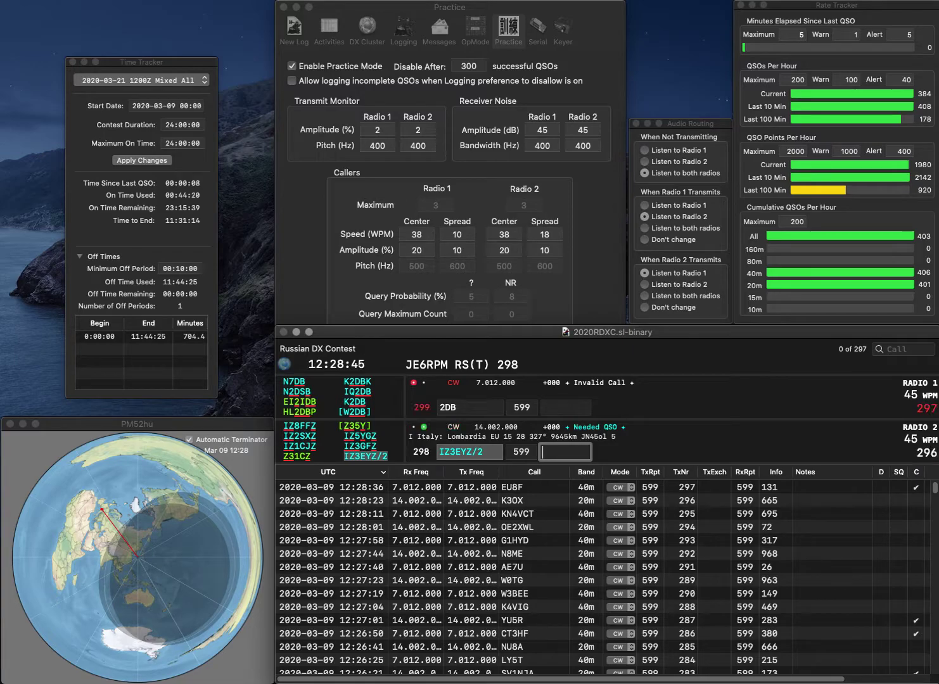
pyautogui.write('425')
pyautogui.press('Return')
pyautogui.write('IQ')
pyautogui.press('Return')
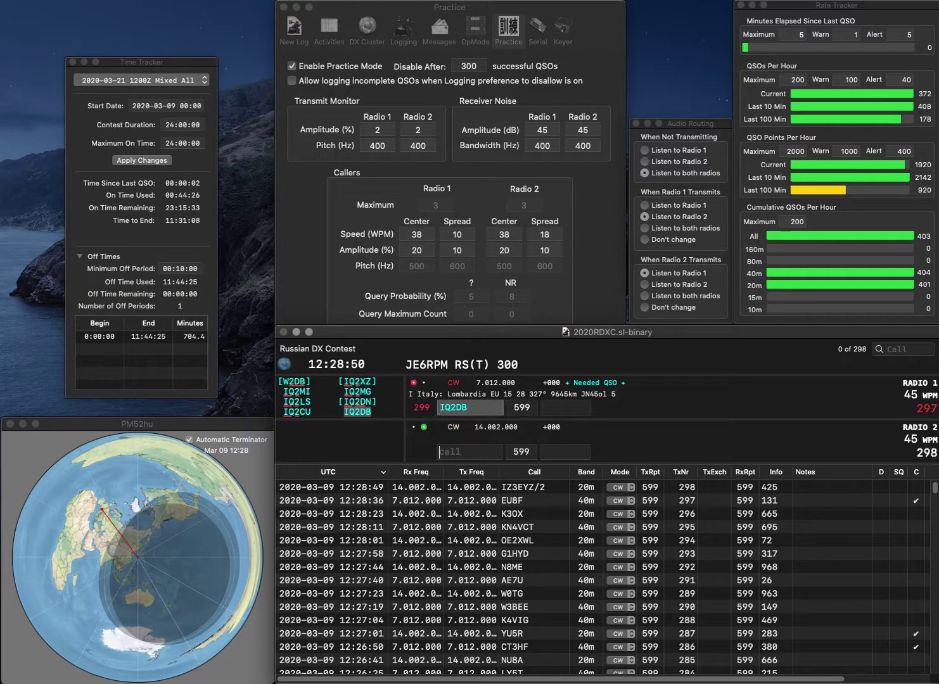
pyautogui.write('KC2WVX')
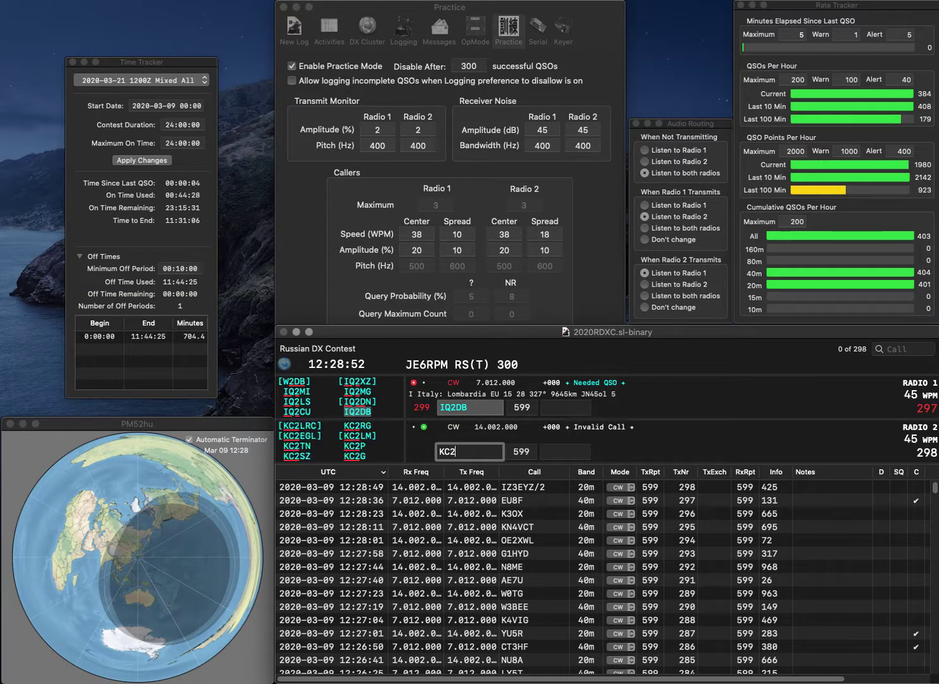
pyautogui.press('Return')
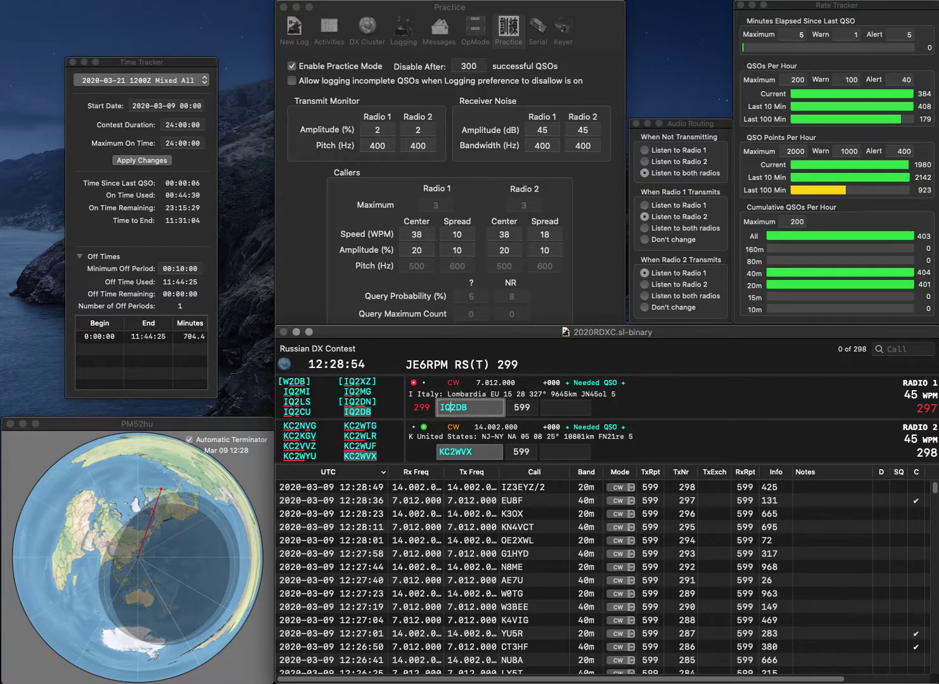
pyautogui.press('Tab')
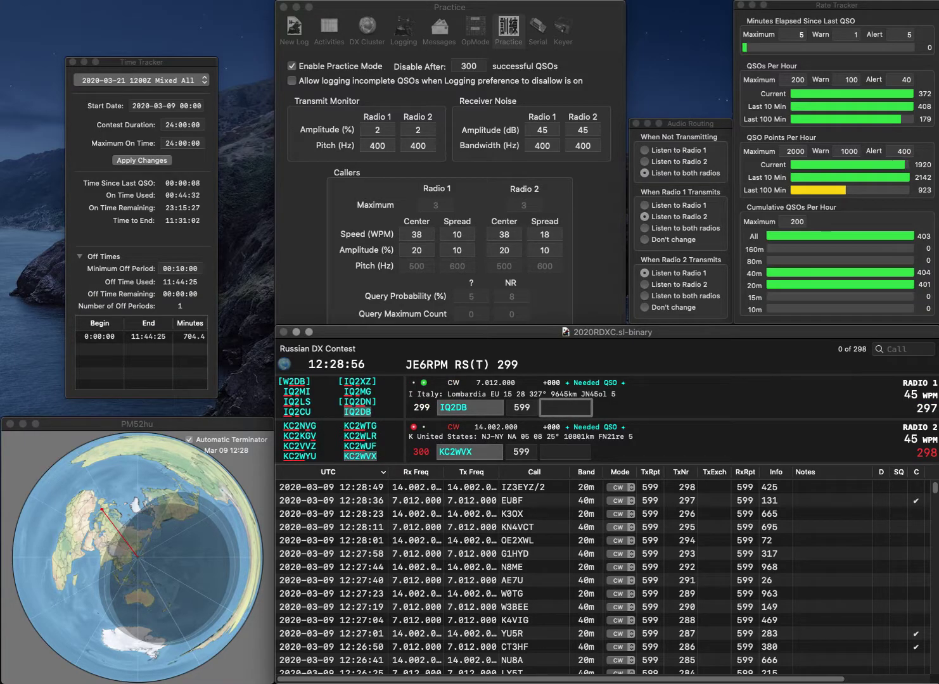
pyautogui.write('718')
pyautogui.press('Return')
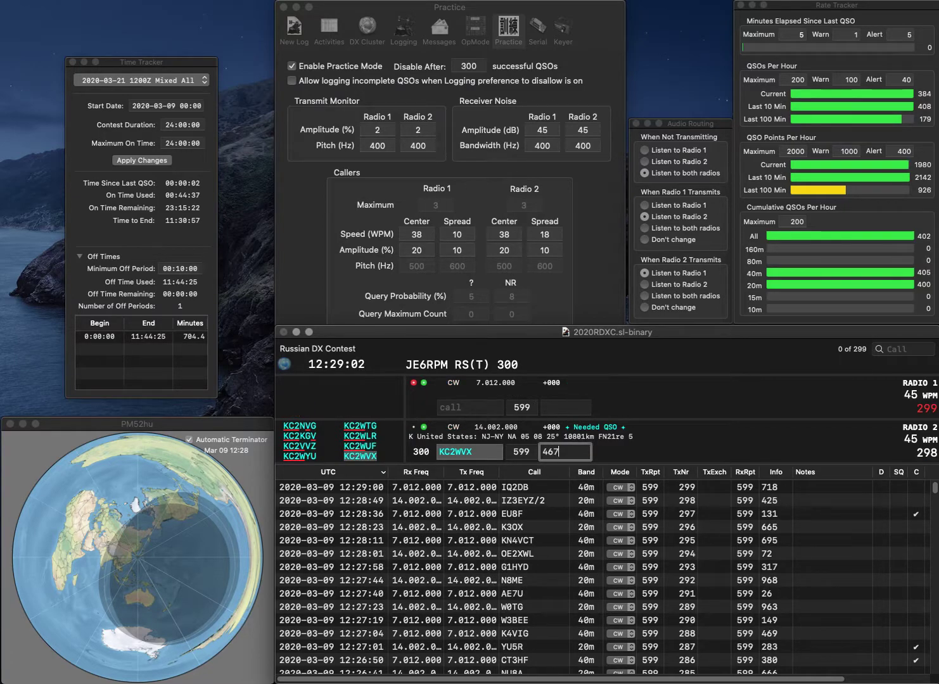
pyautogui.write('467')
pyautogui.press('Return')
# - Turn off practice mode to end the simulated caller session
pyautogui.click(291, 66)
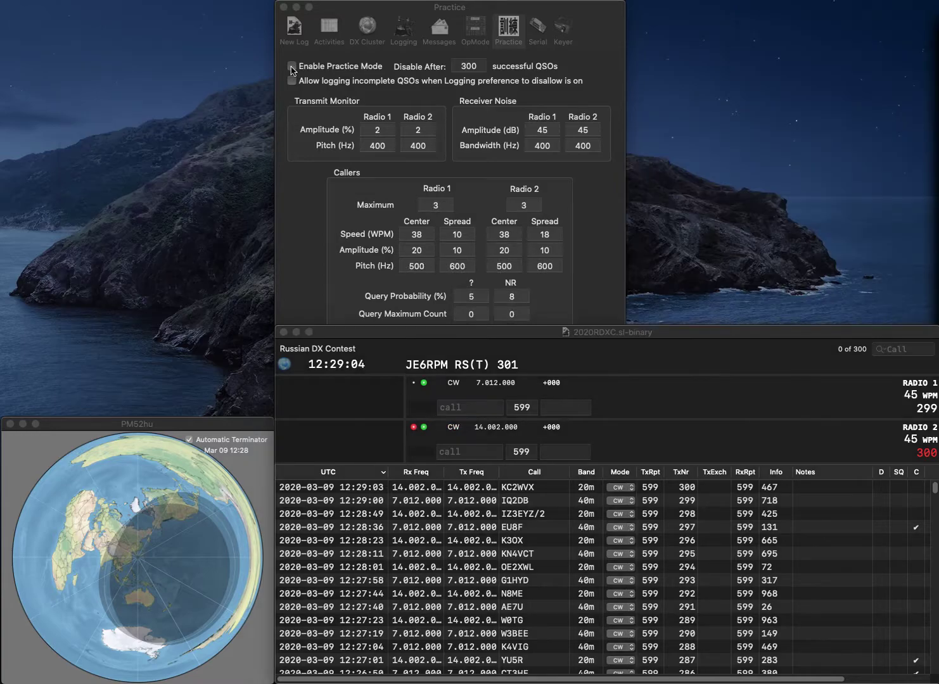